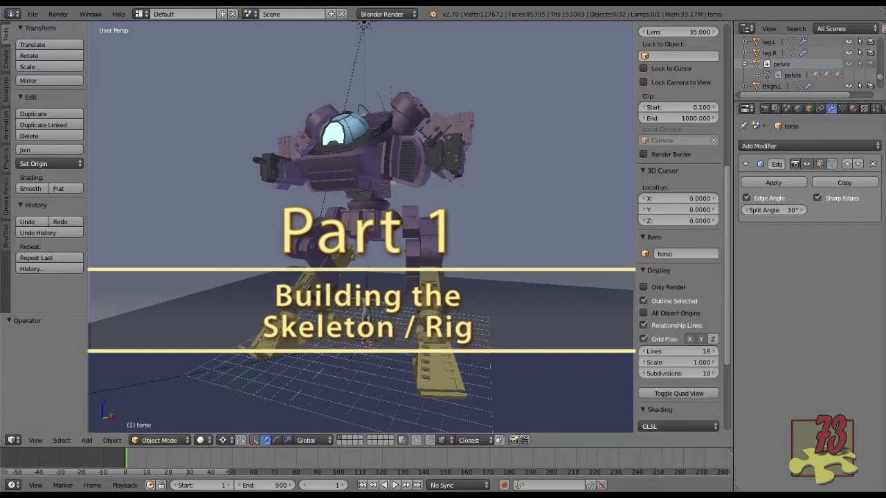
Delete the small human scale figure standing between the mech's feet.
{"action": "middle_click_drag", "start_coordinate": [420, 242], "coordinate": [414, 166]}
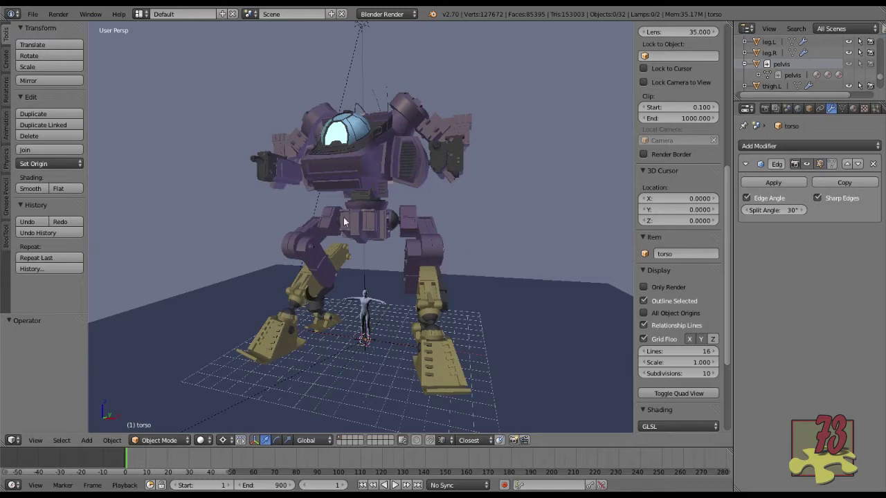
{"action": "middle_click_drag", "start_coordinate": [419, 189], "coordinate": [296, 199]}
{"action": "scroll", "coordinate": [296, 196], "scroll_direction": "up", "scroll_amount": 2}
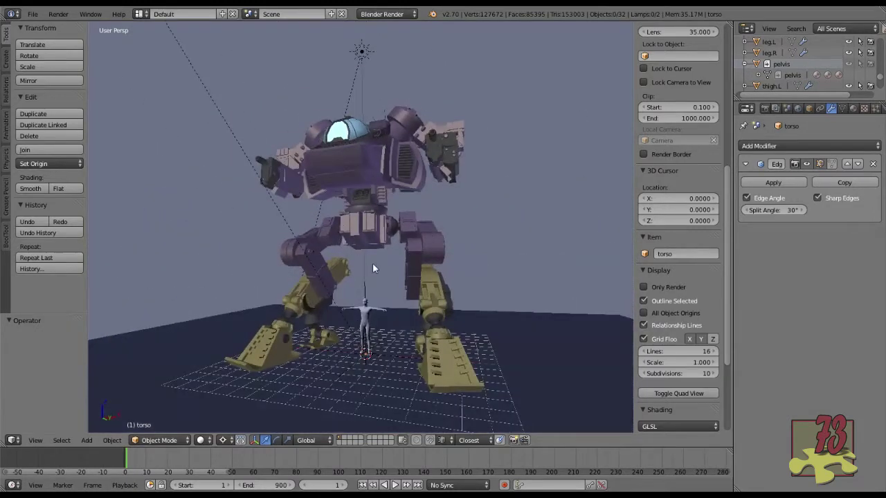
{"action": "scroll", "coordinate": [374, 267], "scroll_direction": "up", "scroll_amount": 3}
{"action": "middle_click_drag", "start_coordinate": [379, 274], "coordinate": [404, 282]}
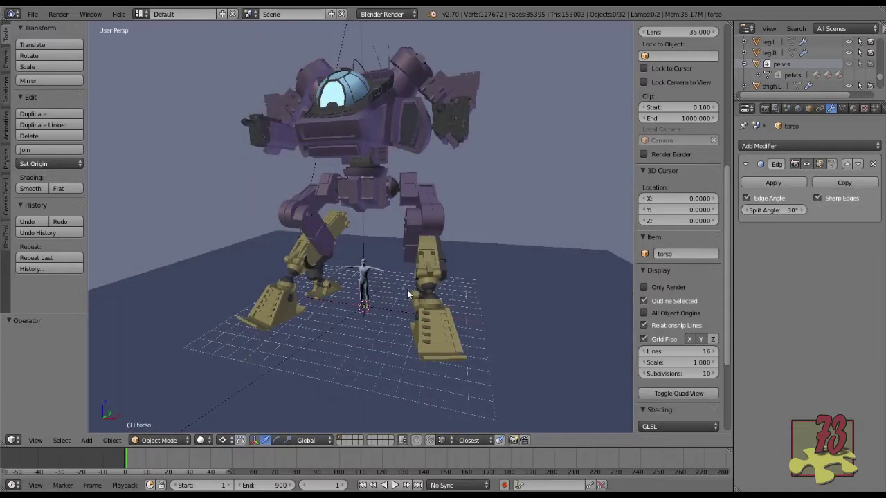
{"action": "right_click", "coordinate": [378, 275]}
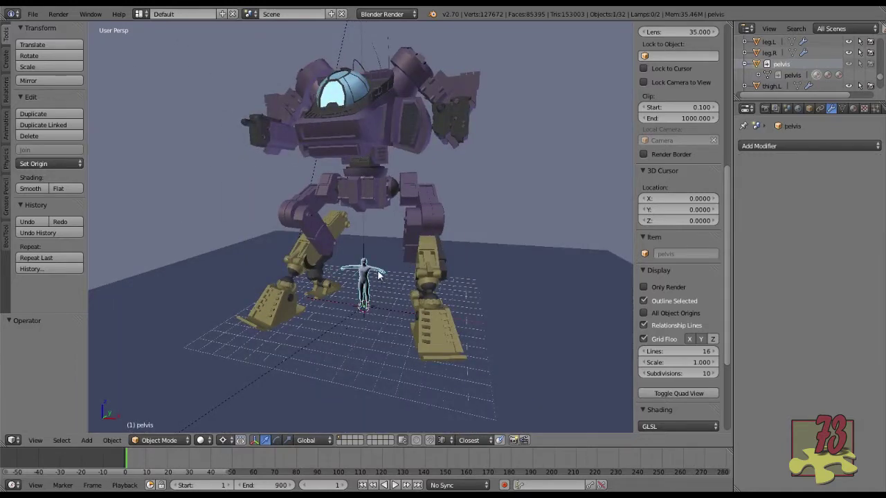
{"action": "key", "text": "x"}
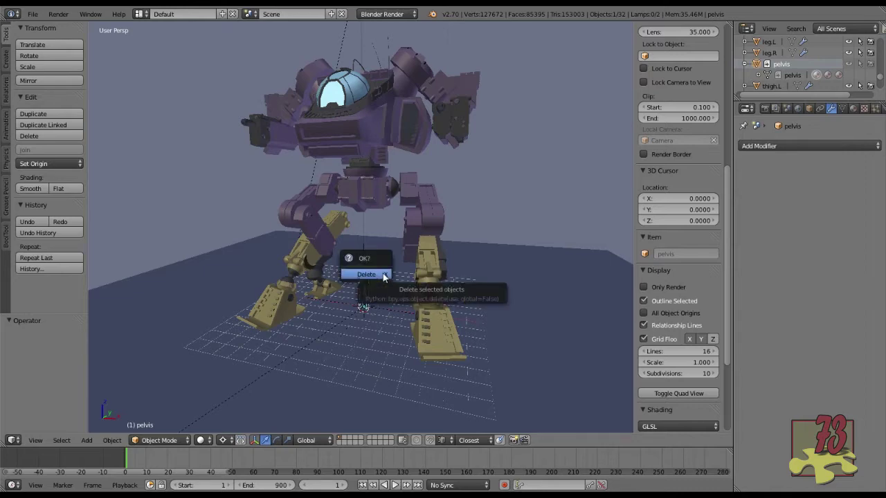
{"action": "left_click", "coordinate": [383, 278]}
Select the hips, both feet and the foot joints one after another to check their object names.
{"action": "middle_click_drag", "start_coordinate": [387, 278], "coordinate": [399, 187]}
{"action": "middle_click_drag", "start_coordinate": [378, 296], "coordinate": [379, 253]}
{"action": "scroll", "coordinate": [420, 288], "scroll_direction": "up", "scroll_amount": 3}
{"action": "scroll", "coordinate": [374, 276], "scroll_direction": "up", "scroll_amount": 6}
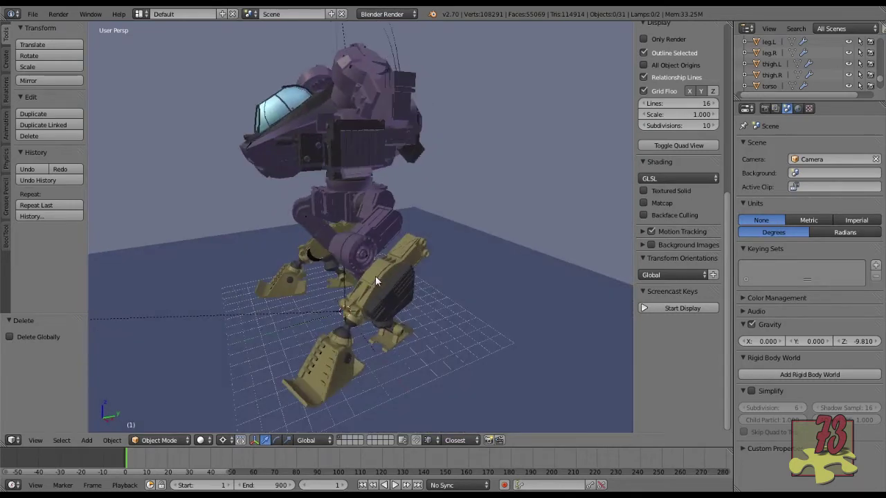
{"action": "scroll", "coordinate": [377, 237], "scroll_direction": "down", "scroll_amount": 5}
{"action": "middle_click_drag", "start_coordinate": [349, 226], "coordinate": [333, 206]}
{"action": "right_click", "coordinate": [332, 206]}
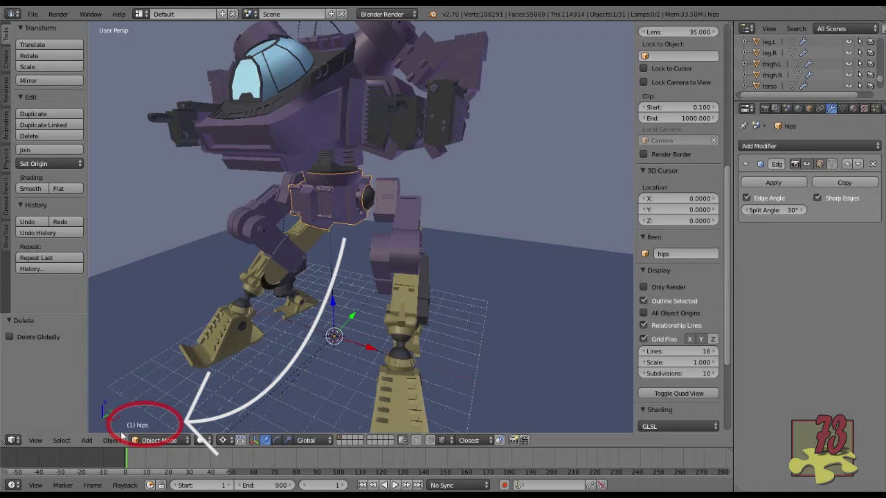
{"action": "right_click", "coordinate": [228, 351]}
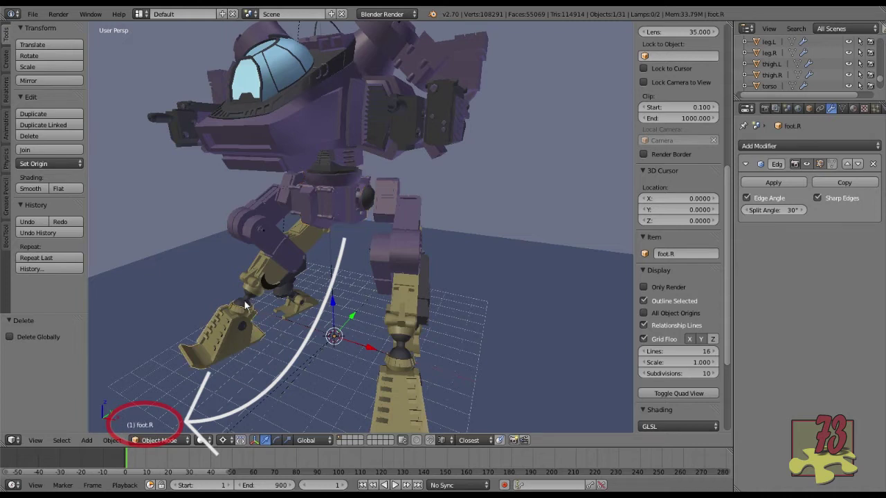
{"action": "right_click", "coordinate": [406, 406]}
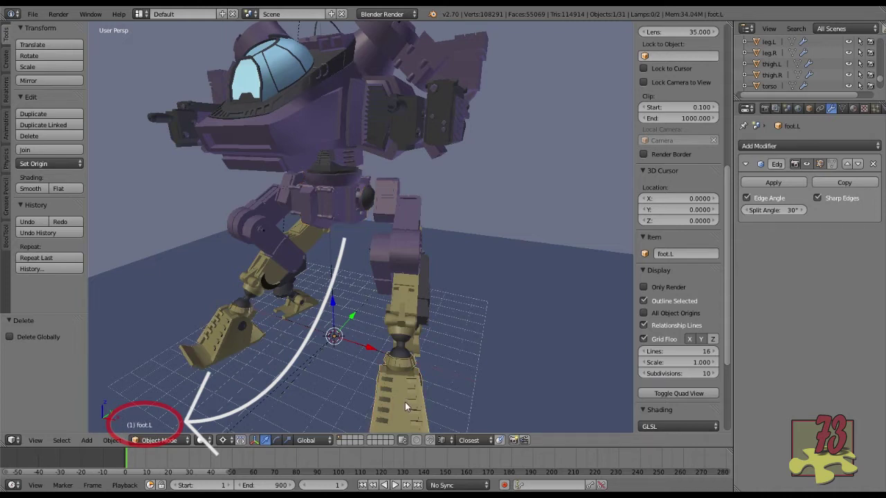
{"action": "right_click", "coordinate": [248, 307]}
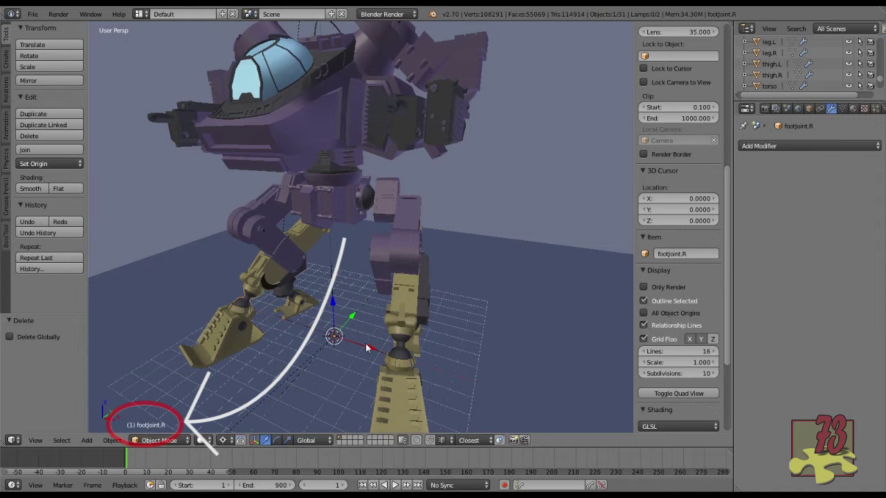
{"action": "right_click", "coordinate": [400, 351]}
Select the lower legs, ankle, knee, thigh and hip parts in turn to check their left and right object names.
{"action": "right_click", "coordinate": [290, 284]}
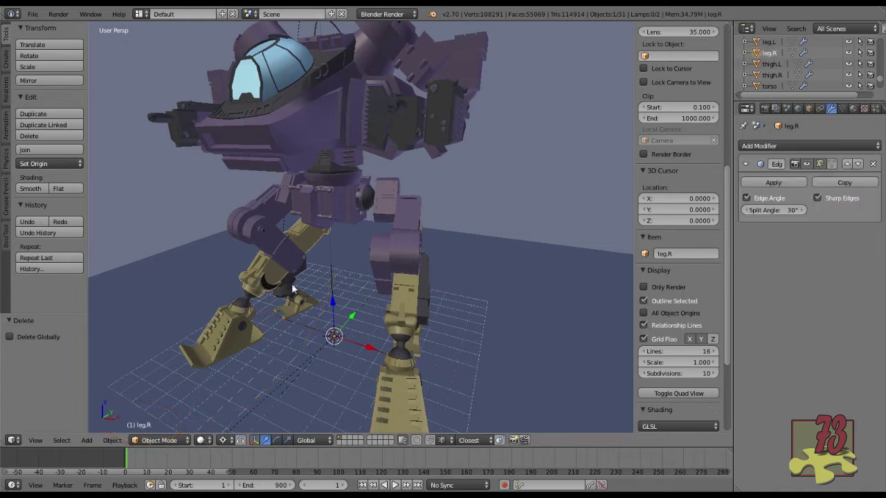
{"action": "middle_click_drag", "start_coordinate": [430, 301], "coordinate": [435, 314]}
{"action": "right_click", "coordinate": [380, 351]}
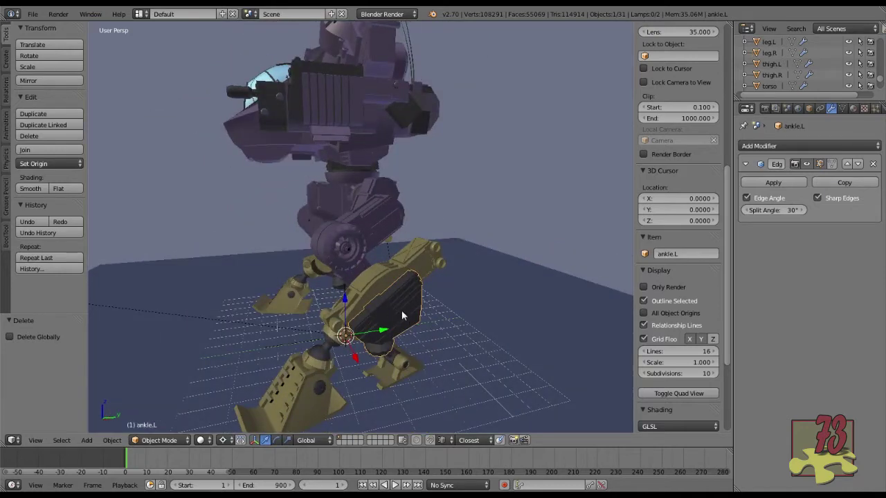
{"action": "middle_click_drag", "start_coordinate": [346, 276], "coordinate": [434, 288]}
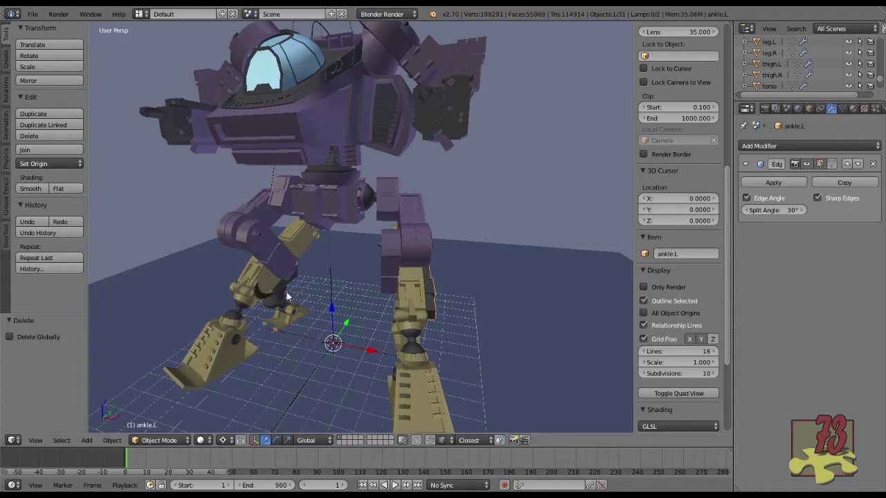
{"action": "right_click", "coordinate": [388, 269]}
{"action": "middle_click_drag", "start_coordinate": [275, 357], "coordinate": [284, 230]}
{"action": "right_click", "coordinate": [284, 230]}
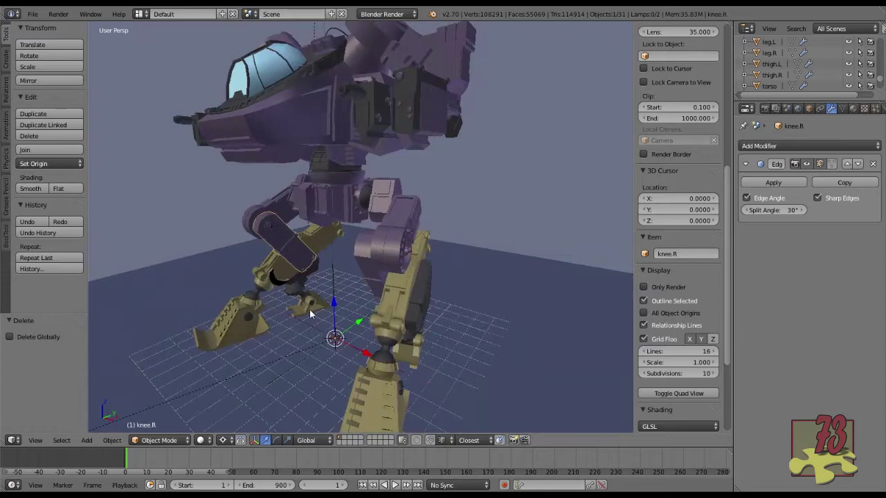
{"action": "middle_click_drag", "start_coordinate": [276, 298], "coordinate": [260, 209]}
{"action": "right_click", "coordinate": [260, 209]}
{"action": "right_click", "coordinate": [418, 223]}
{"action": "right_click", "coordinate": [389, 189]}
{"action": "right_click", "coordinate": [336, 205]}
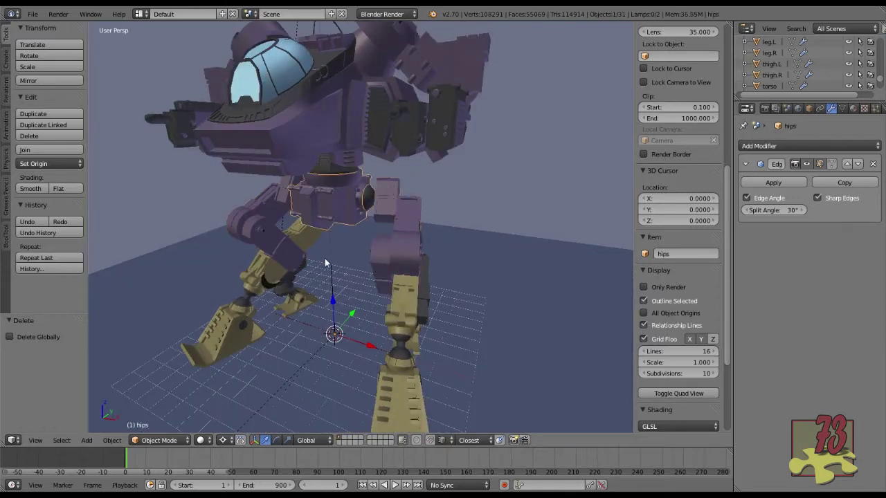
Select the upper-body parts one by one, ending with the torso, to check their object names.
{"action": "middle_click_drag", "start_coordinate": [320, 255], "coordinate": [369, 220]}
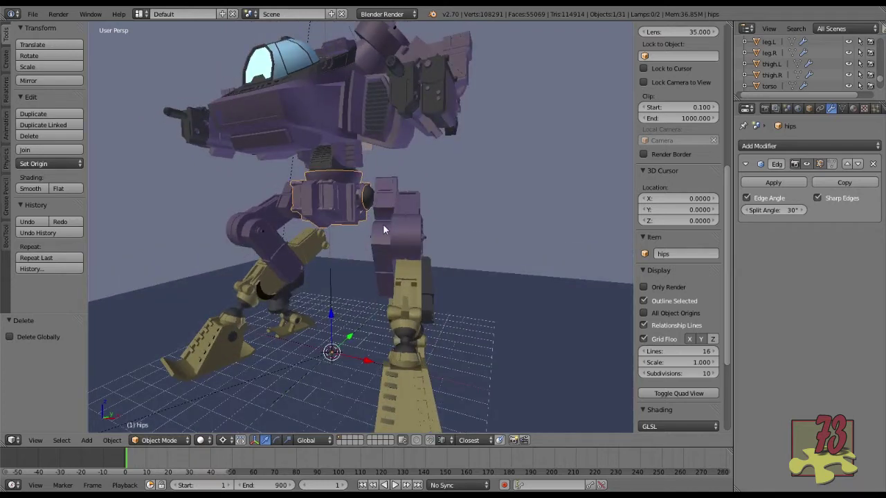
{"action": "middle_click_drag", "start_coordinate": [388, 241], "coordinate": [388, 203]}
{"action": "right_click", "coordinate": [384, 166]}
{"action": "middle_click_drag", "start_coordinate": [415, 164], "coordinate": [465, 208]}
{"action": "right_click", "coordinate": [465, 209]}
{"action": "right_click", "coordinate": [461, 176]}
{"action": "middle_click_drag", "start_coordinate": [404, 176], "coordinate": [408, 196]}
{"action": "right_click", "coordinate": [394, 145]}
{"action": "middle_click_drag", "start_coordinate": [415, 236], "coordinate": [396, 181]}
Examine the mech's hip and leg joints from several angles to plan where the bones go.
{"action": "scroll", "coordinate": [397, 182], "scroll_direction": "up", "scroll_amount": 8}
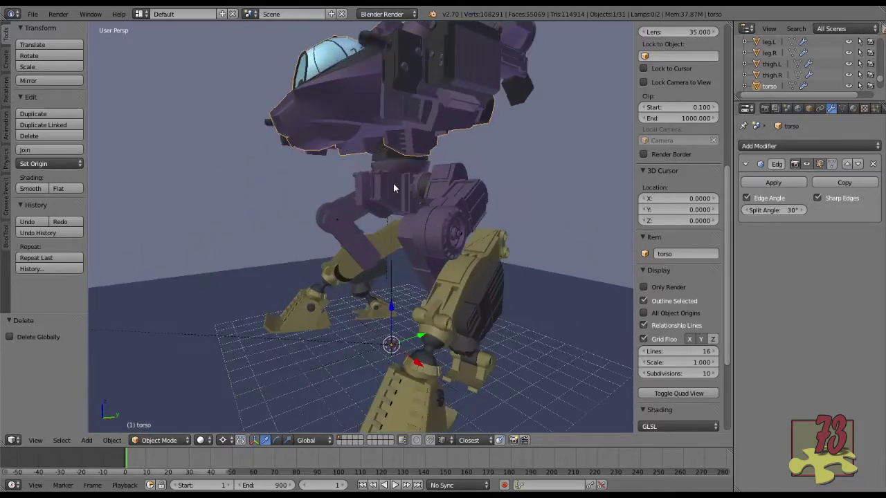
{"action": "scroll", "coordinate": [328, 209], "scroll_direction": "down", "scroll_amount": 10}
{"action": "middle_click_drag", "start_coordinate": [331, 208], "coordinate": [402, 211]}
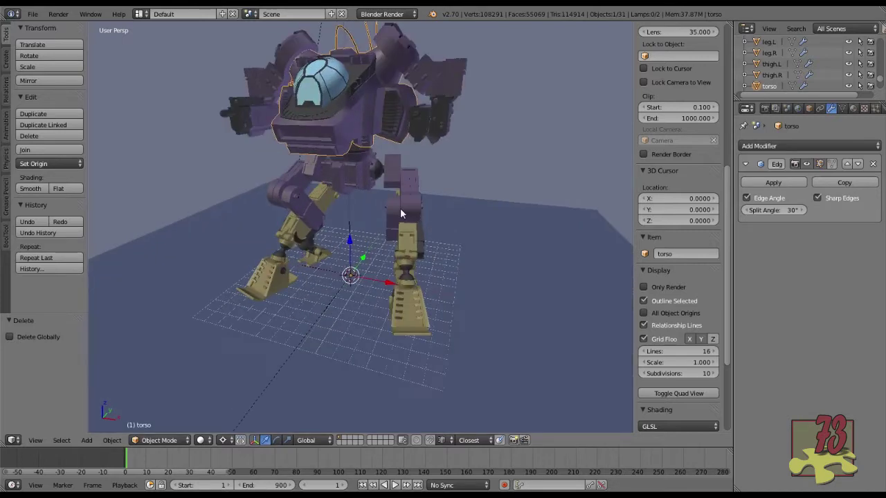
{"action": "scroll", "coordinate": [400, 207], "scroll_direction": "up", "scroll_amount": 2}
{"action": "middle_click_drag", "start_coordinate": [476, 242], "coordinate": [462, 211]}
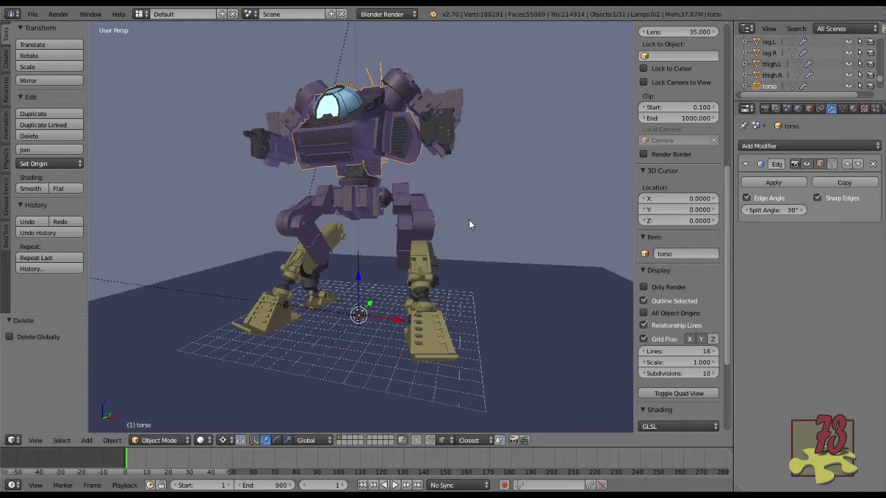
{"action": "middle_click_drag", "start_coordinate": [450, 217], "coordinate": [401, 225]}
{"action": "scroll", "coordinate": [413, 244], "scroll_direction": "up", "scroll_amount": 3}
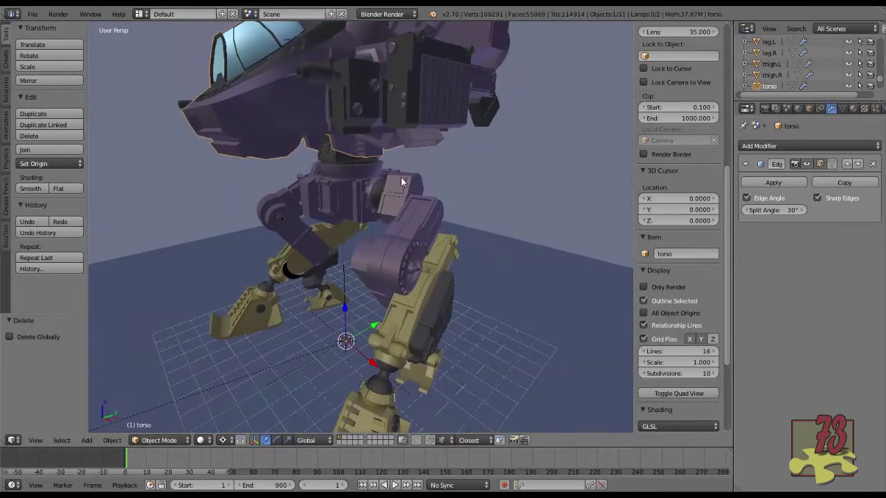
{"action": "scroll", "coordinate": [415, 202], "scroll_direction": "up", "scroll_amount": 2}
{"action": "middle_click_drag", "start_coordinate": [421, 226], "coordinate": [386, 188]}
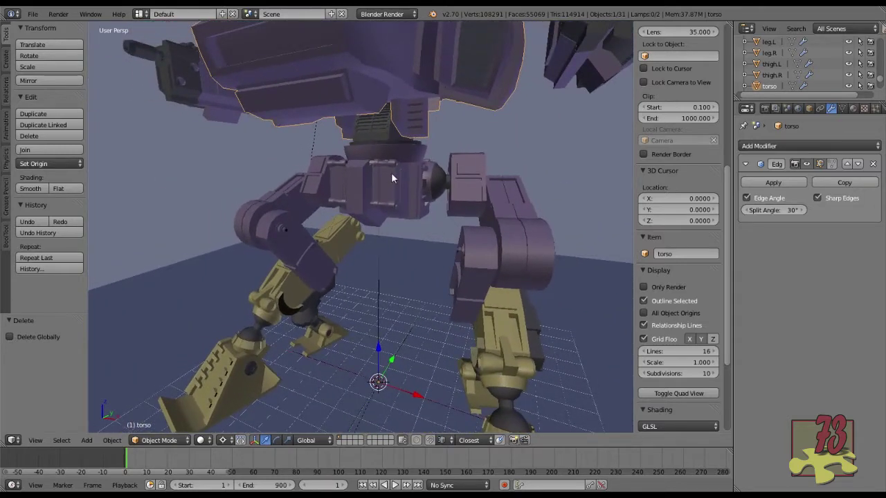
Sketch the planned bone chain with Grease Pencil from the hips down the right leg to the foot, circling the joints.
{"action": "mouse_move", "coordinate": [378, 181]}
{"action": "left_mouse_down"}
{"action": "mouse_move", "coordinate": [330, 185]}
{"action": "mouse_move", "coordinate": [338, 187]}
{"action": "mouse_move", "coordinate": [334, 179]}
{"action": "mouse_move", "coordinate": [320, 201]}
{"action": "mouse_move", "coordinate": [326, 209]}
{"action": "mouse_move", "coordinate": [309, 200]}
{"action": "mouse_move", "coordinate": [277, 235]}
{"action": "mouse_move", "coordinate": [274, 228]}
{"action": "mouse_move", "coordinate": [319, 273]}
{"action": "left_mouse_up"}
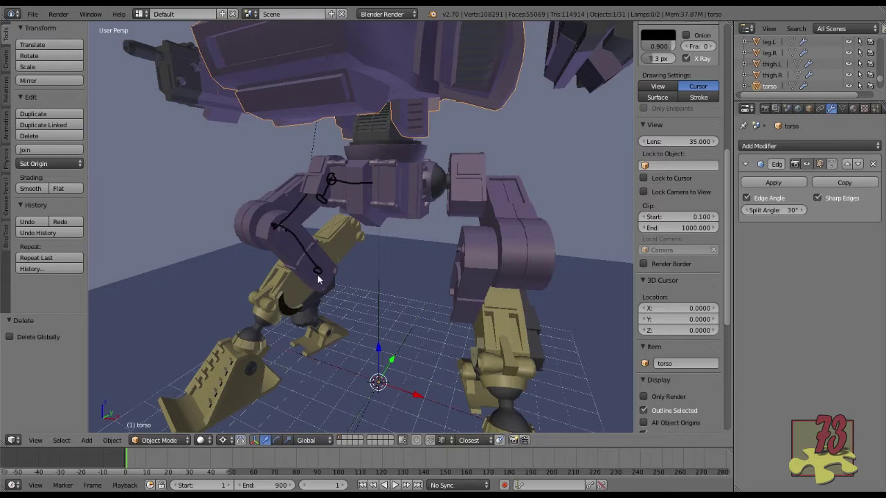
{"action": "mouse_move", "coordinate": [316, 272]}
{"action": "left_mouse_down"}
{"action": "mouse_move", "coordinate": [284, 315]}
{"action": "mouse_move", "coordinate": [335, 289]}
{"action": "left_mouse_up"}
{"action": "left_click_drag", "start_coordinate": [311, 320], "coordinate": [325, 331]}
{"action": "left_click_drag", "start_coordinate": [267, 318], "coordinate": [252, 339]}
{"action": "left_click_drag", "start_coordinate": [250, 339], "coordinate": [263, 391]}
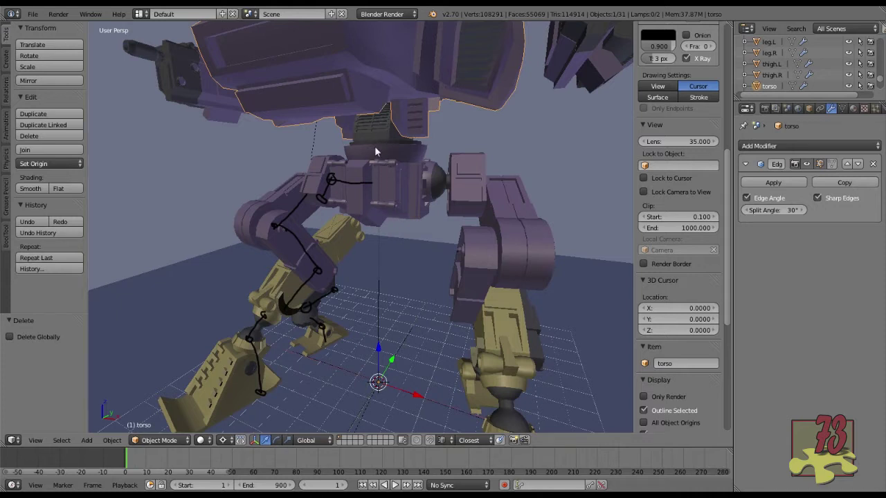
Select the torso and remove the Grease Pencil bone sketch attached to it.
{"action": "right_click", "coordinate": [372, 124]}
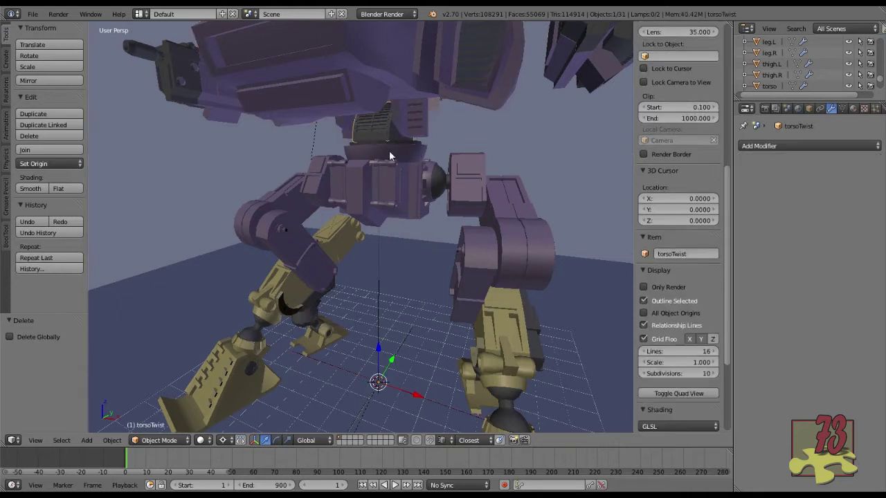
{"action": "middle_click_drag", "start_coordinate": [389, 157], "coordinate": [317, 275]}
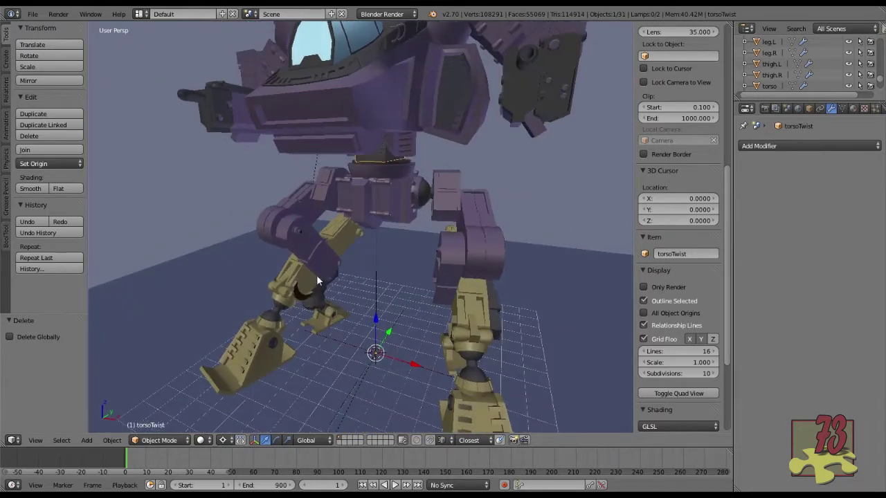
{"action": "right_click", "coordinate": [307, 265]}
{"action": "right_click", "coordinate": [333, 176]}
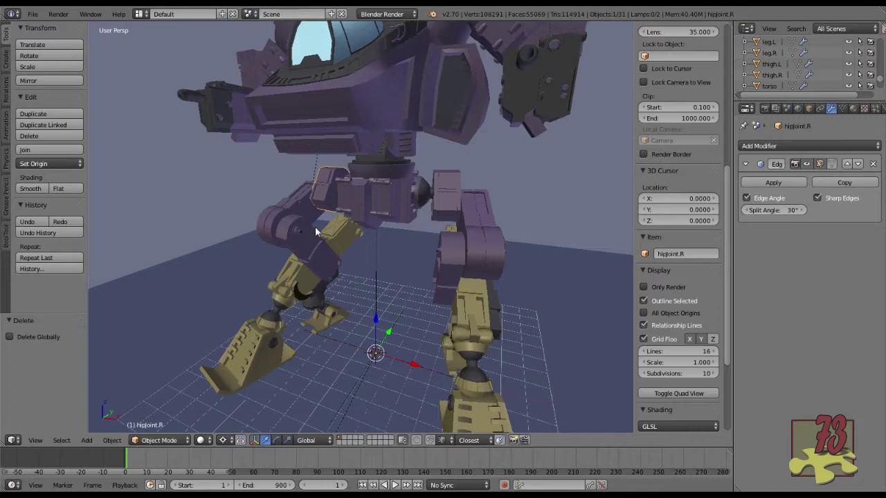
{"action": "scroll", "coordinate": [315, 227], "scroll_direction": "up", "scroll_amount": 2}
{"action": "right_click", "coordinate": [240, 358]}
{"action": "right_click", "coordinate": [300, 64]}
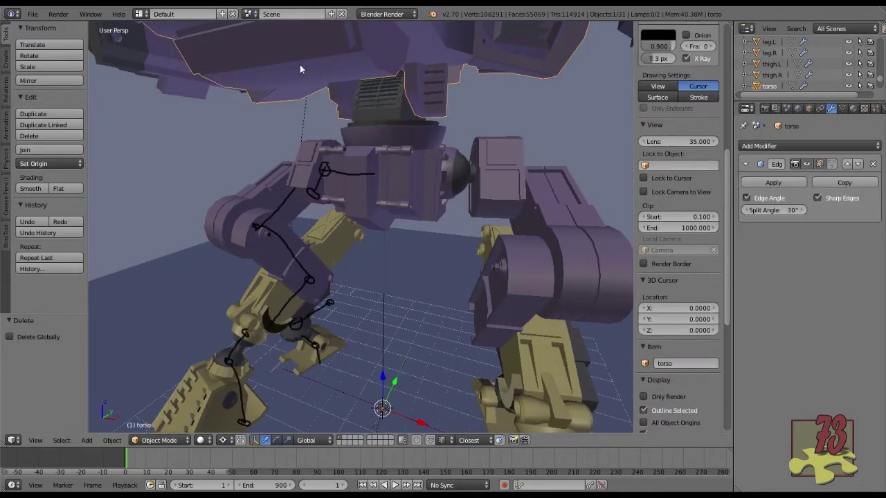
{"action": "scroll", "coordinate": [701, 83], "scroll_direction": "up", "scroll_amount": 3}
{"action": "left_click", "coordinate": [711, 83]}
Select the hips and show the model as wireframe in the right orthographic view, framed around the waist.
{"action": "mouse_move", "coordinate": [475, 181]}
{"action": "middle_mouse_down"}
{"action": "mouse_move", "coordinate": [410, 198]}
{"action": "mouse_move", "coordinate": [435, 214]}
{"action": "middle_mouse_up"}
{"action": "right_click", "coordinate": [404, 188]}
{"action": "scroll", "coordinate": [424, 194], "scroll_direction": "up", "scroll_amount": 2}
{"action": "middle_click_drag", "start_coordinate": [438, 176], "coordinate": [398, 174]}
{"action": "scroll", "coordinate": [398, 174], "scroll_direction": "up", "scroll_amount": 1}
{"action": "scroll", "coordinate": [398, 169], "scroll_direction": "down", "scroll_amount": 2}
{"action": "key", "text": "KP_3"}
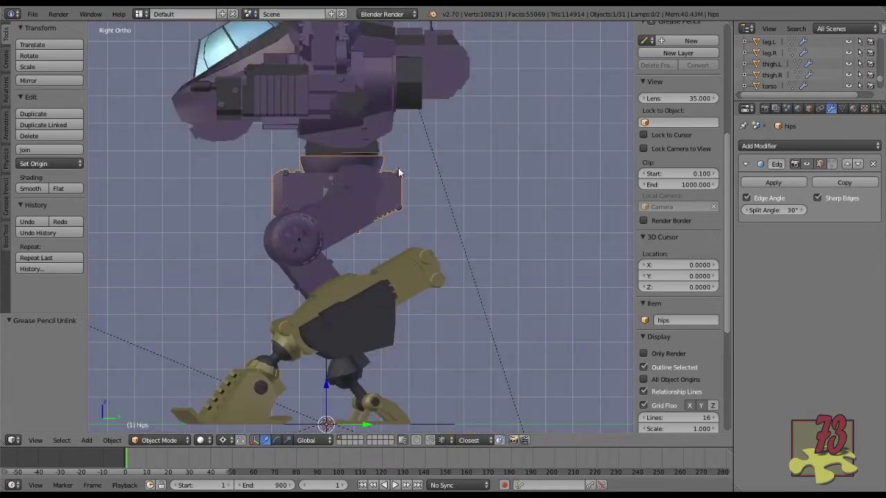
{"action": "key", "text": "z"}
{"action": "scroll", "coordinate": [380, 187], "scroll_direction": "up", "scroll_amount": 3}
{"action": "middle_click_drag", "start_coordinate": [380, 187], "coordinate": [450, 291], "text": "shift"}
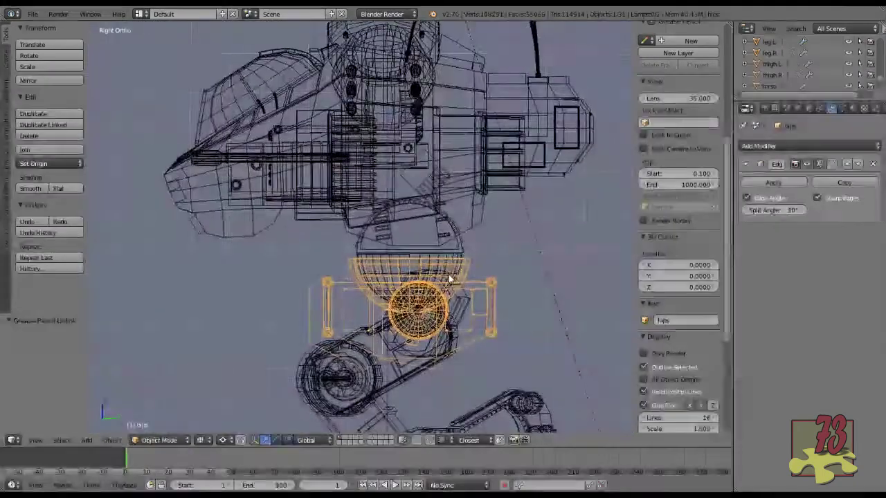
Start the Screencast Keys display.
{"action": "scroll", "coordinate": [689, 353], "scroll_direction": "down", "scroll_amount": 6}
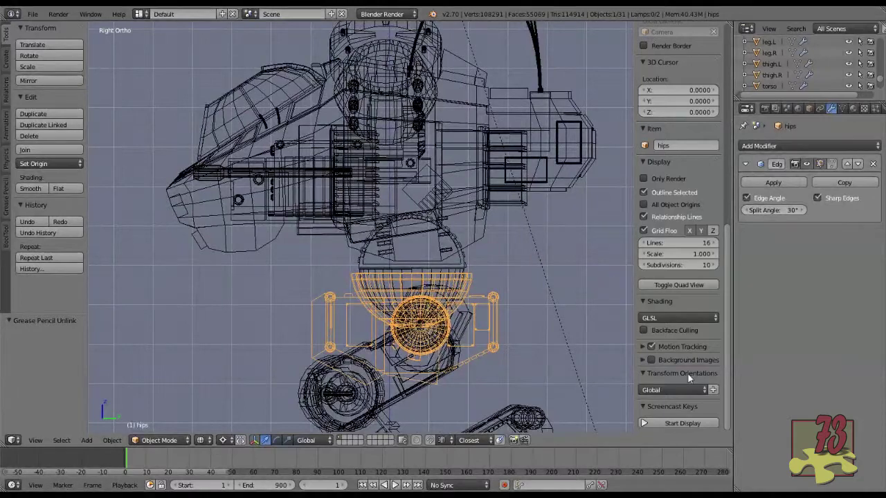
{"action": "left_click", "coordinate": [680, 423]}
{"action": "middle_click_drag", "start_coordinate": [447, 234], "coordinate": [405, 236], "text": "shift"}
{"action": "scroll", "coordinate": [390, 241], "scroll_direction": "up", "scroll_amount": 2}
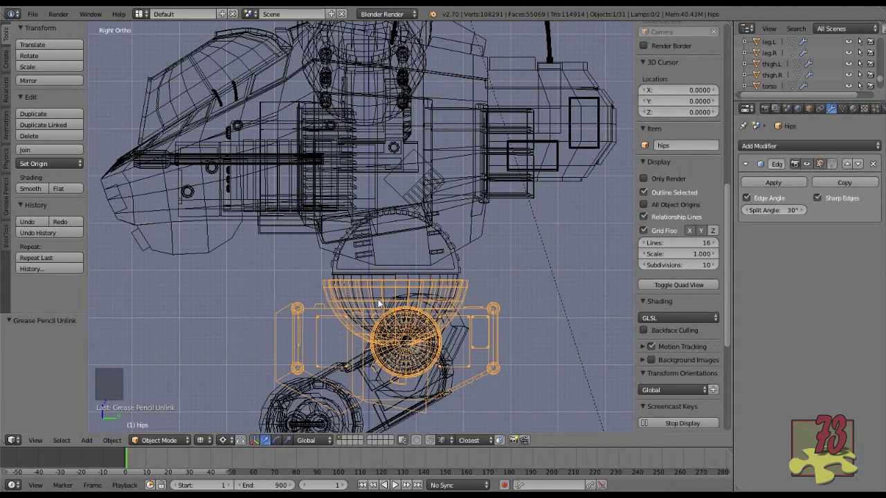
Check the waist and torsoTwist pieces, and isolate torsoTwist in local view in Edit Mode with solid shading.
{"action": "right_click", "coordinate": [365, 276]}
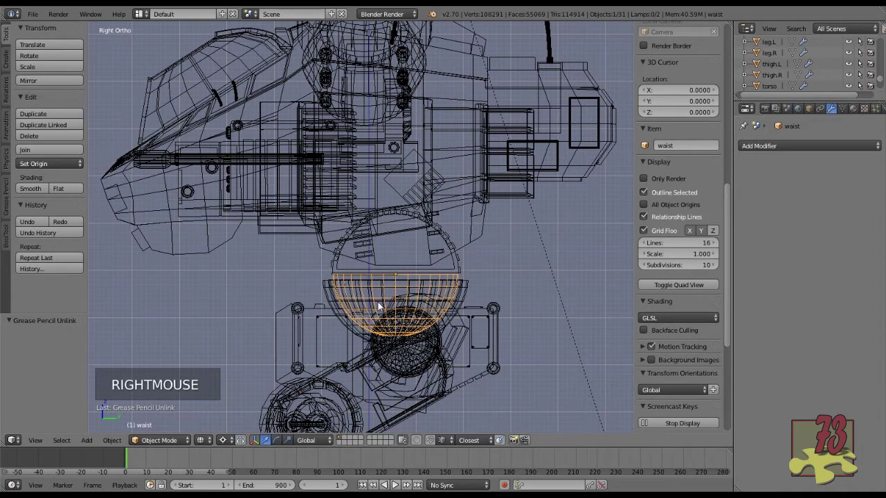
{"action": "right_click", "coordinate": [454, 262]}
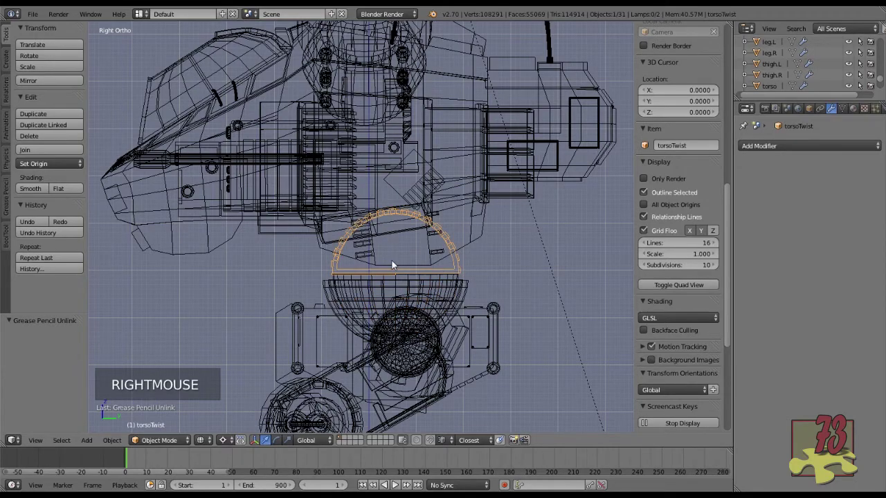
{"action": "mouse_move", "coordinate": [385, 277]}
{"action": "middle_mouse_down"}
{"action": "mouse_move", "coordinate": [438, 281]}
{"action": "mouse_move", "coordinate": [453, 251]}
{"action": "middle_mouse_up"}
{"action": "key", "text": "z"}
{"action": "scroll", "coordinate": [443, 275], "scroll_direction": "down", "scroll_amount": 2}
{"action": "key", "text": "Tab"}
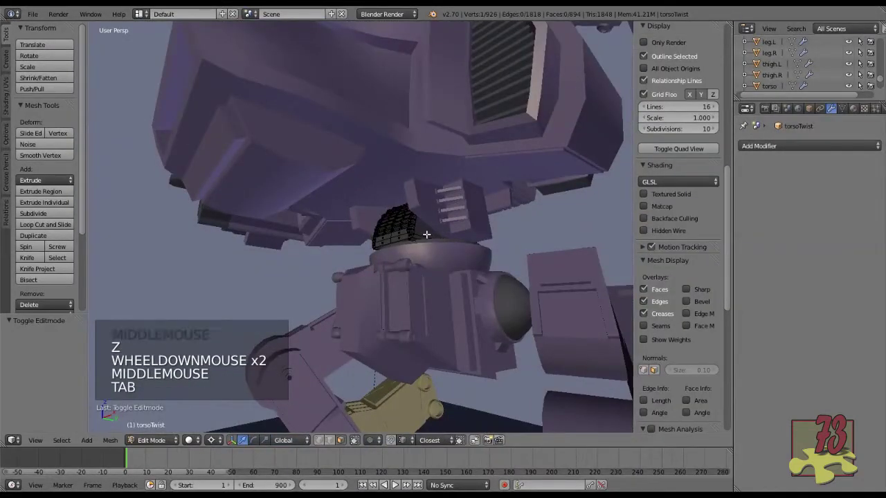
{"action": "key", "text": "KP_Divide"}
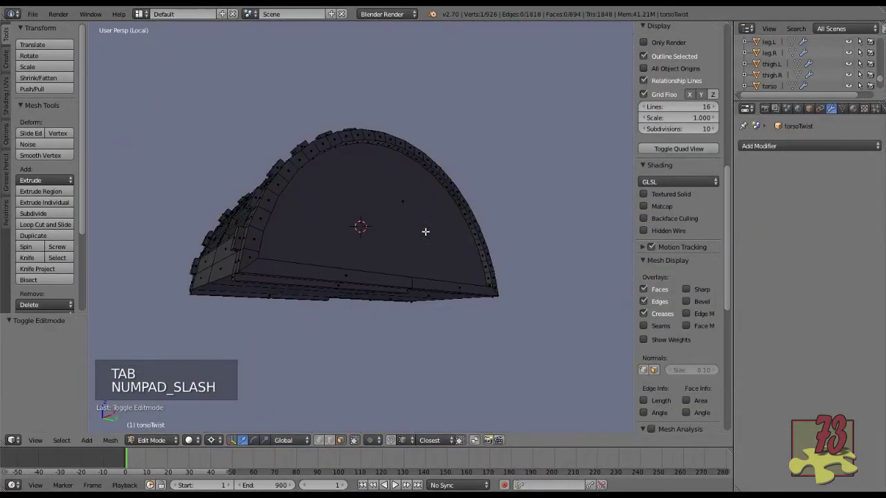
Clear the face selection on torsoTwist and set the pivot point to 3D Cursor.
{"action": "middle_click_drag", "start_coordinate": [405, 277], "coordinate": [421, 253]}
{"action": "right_click", "coordinate": [369, 246]}
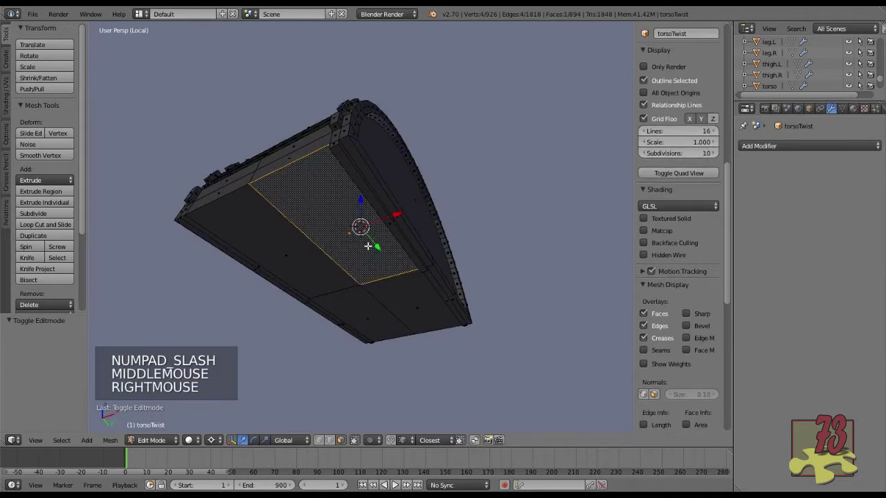
{"action": "scroll", "coordinate": [425, 231], "scroll_direction": "down", "scroll_amount": 1}
{"action": "middle_click_drag", "start_coordinate": [425, 230], "coordinate": [420, 282]}
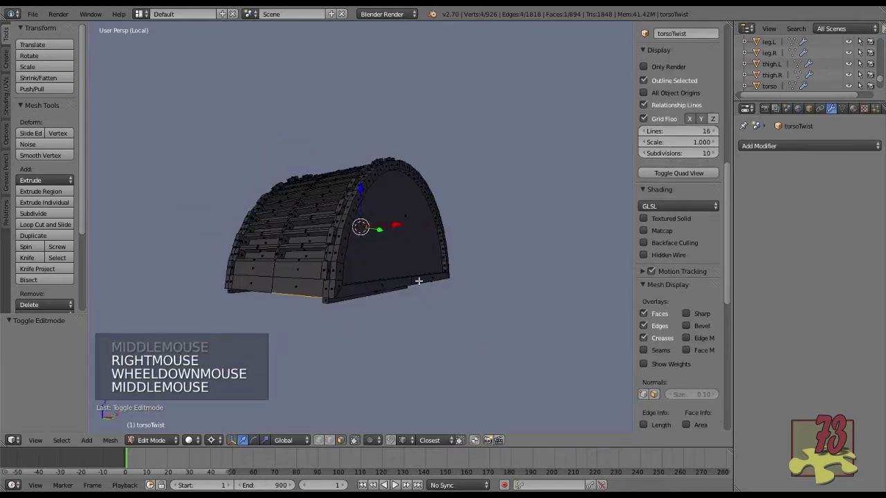
{"action": "key", "text": "a"}
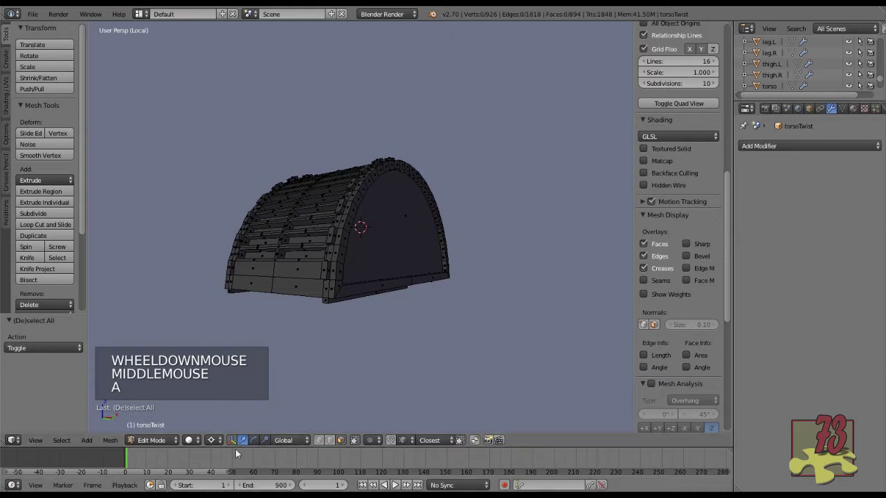
{"action": "left_click", "coordinate": [212, 440]}
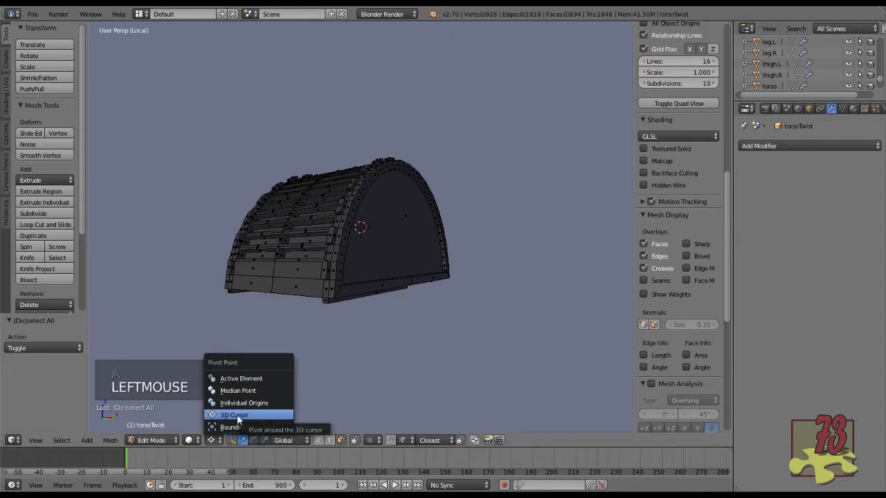
{"action": "left_click", "coordinate": [238, 414]}
Select the four large faces on the underside of torsoTwist.
{"action": "middle_click_drag", "start_coordinate": [385, 252], "coordinate": [378, 221]}
{"action": "right_click", "coordinate": [330, 277]}
{"action": "right_click", "coordinate": [349, 280], "text": "shift"}
{"action": "right_click", "coordinate": [367, 294], "text": "shift"}
{"action": "right_click", "coordinate": [401, 288], "text": "shift"}
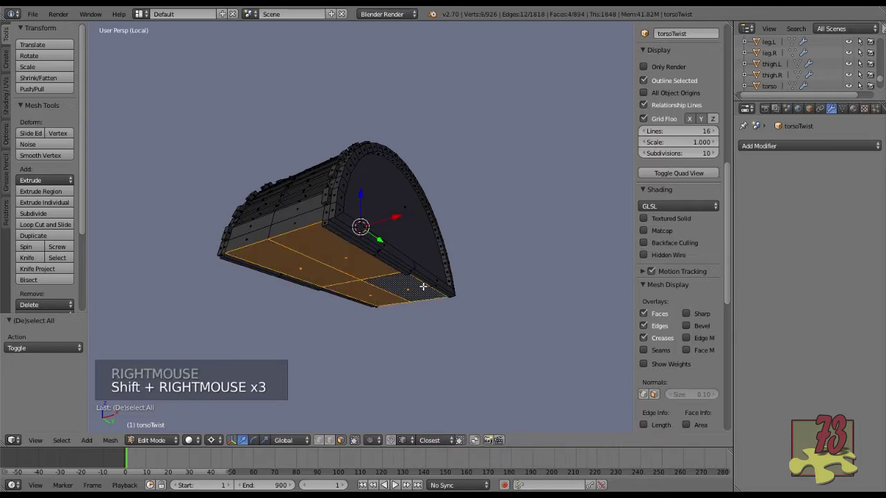
{"action": "middle_click_drag", "start_coordinate": [391, 270], "coordinate": [390, 226]}
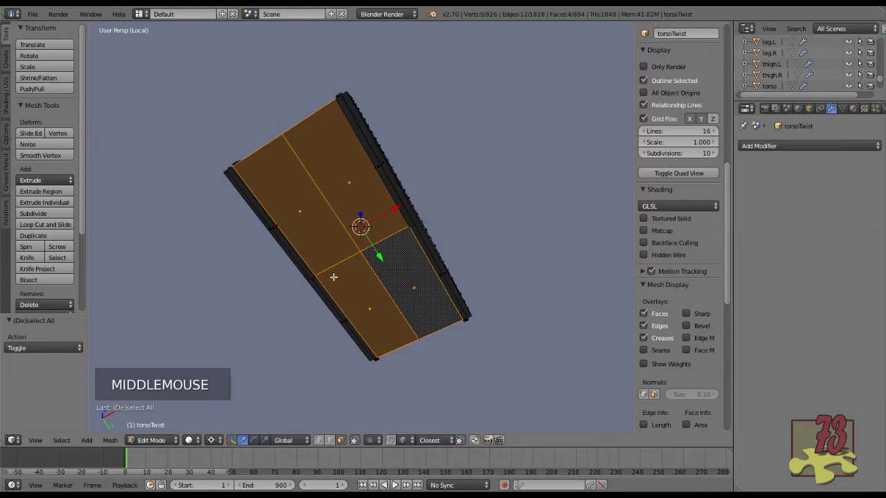
Snap the 3D cursor to the selected underside faces in local view and try rotating torsoTwist around it in Object Mode.
{"action": "key", "text": "shift+s"}
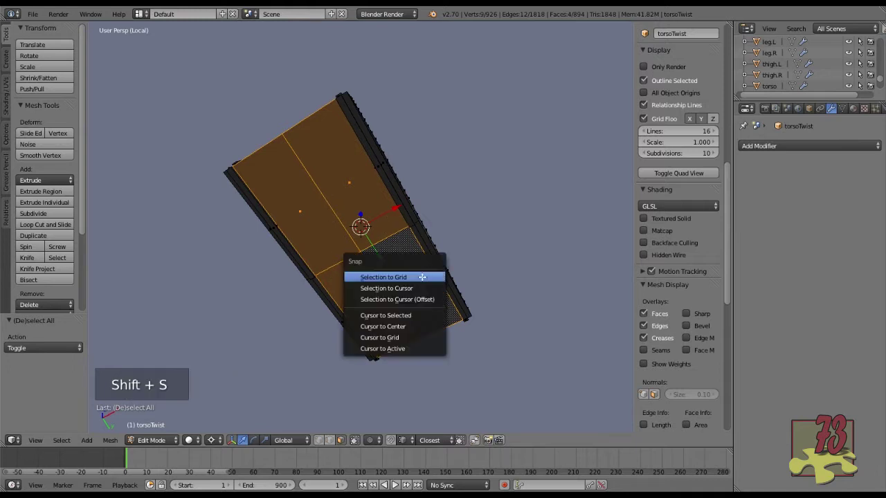
{"action": "left_click", "coordinate": [404, 318]}
{"action": "mouse_move", "coordinate": [405, 317]}
{"action": "middle_mouse_down"}
{"action": "mouse_move", "coordinate": [391, 325]}
{"action": "mouse_move", "coordinate": [407, 350]}
{"action": "mouse_move", "coordinate": [362, 336]}
{"action": "mouse_move", "coordinate": [409, 322]}
{"action": "middle_mouse_up"}
{"action": "key", "text": "Tab"}
{"action": "scroll", "coordinate": [370, 332], "scroll_direction": "down", "scroll_amount": 2}
{"action": "middle_click_drag", "start_coordinate": [415, 291], "coordinate": [422, 270]}
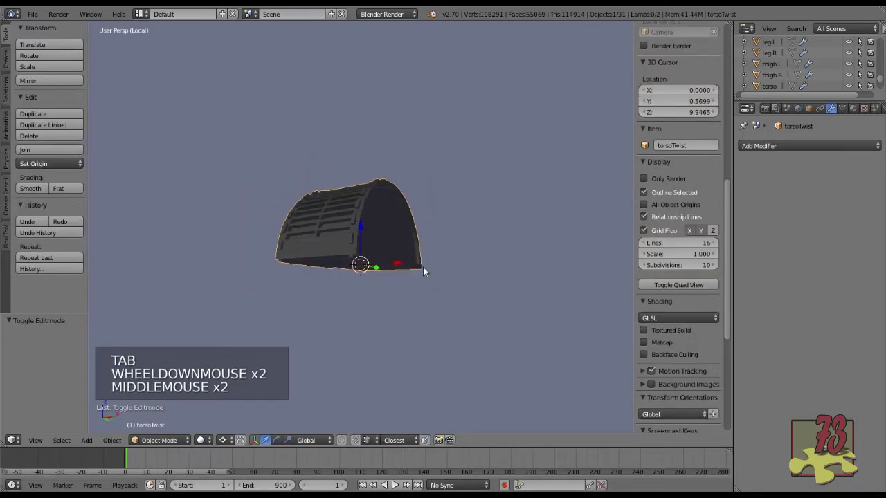
{"action": "key", "text": "r"}
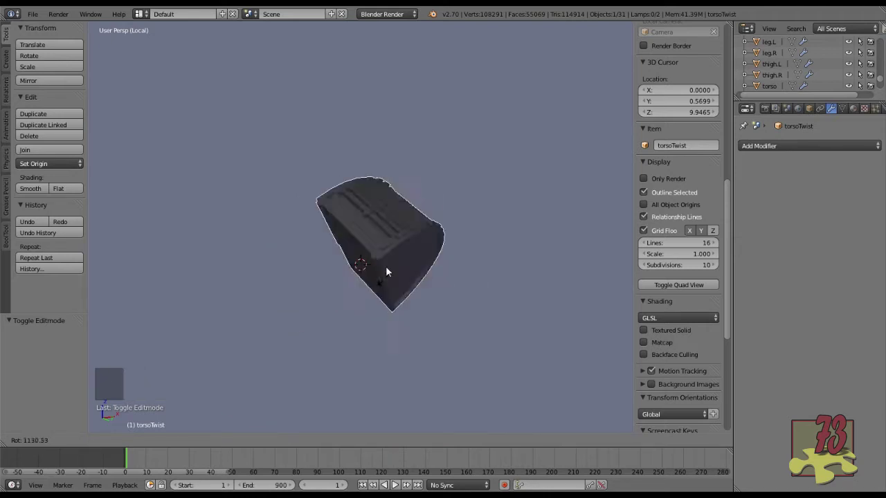
{"action": "right_click", "coordinate": [385, 273]}
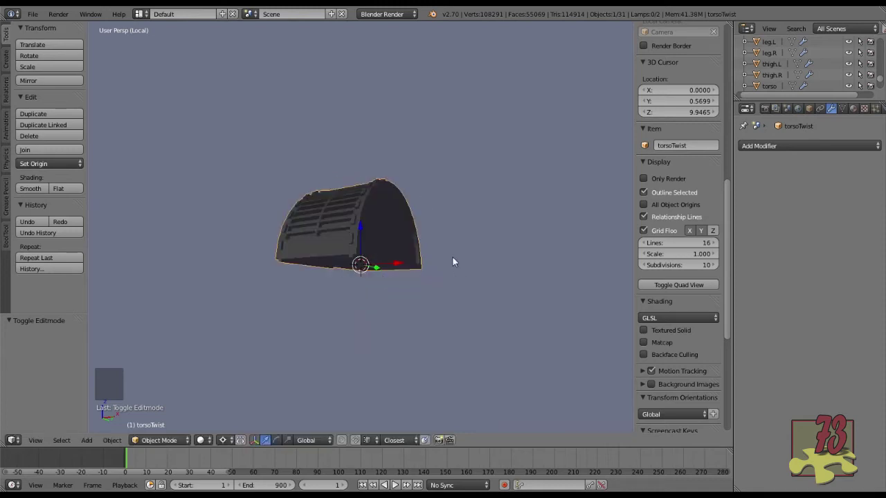
Compare the 3D cursor's position in torsoTwist's local view with its position in the full scene.
{"action": "key", "text": "KP_Divide"}
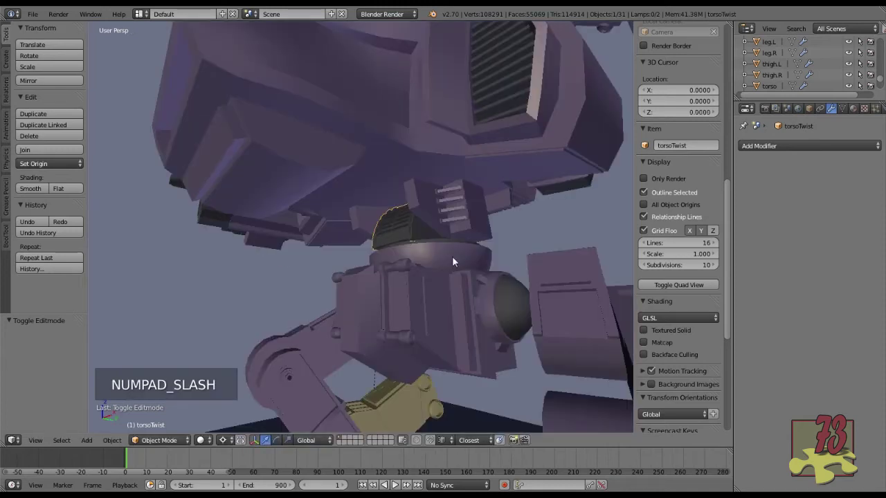
{"action": "key", "text": "KP_Divide"}
{"action": "scroll", "coordinate": [385, 243], "scroll_direction": "down", "scroll_amount": 1}
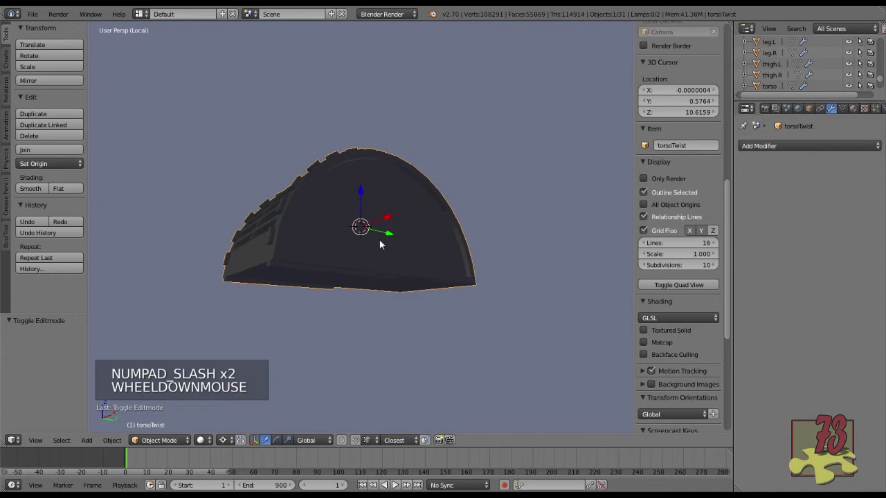
{"action": "middle_click_drag", "start_coordinate": [374, 263], "coordinate": [366, 281]}
{"action": "key", "text": "KP_Divide"}
{"action": "scroll", "coordinate": [450, 252], "scroll_direction": "down", "scroll_amount": 5}
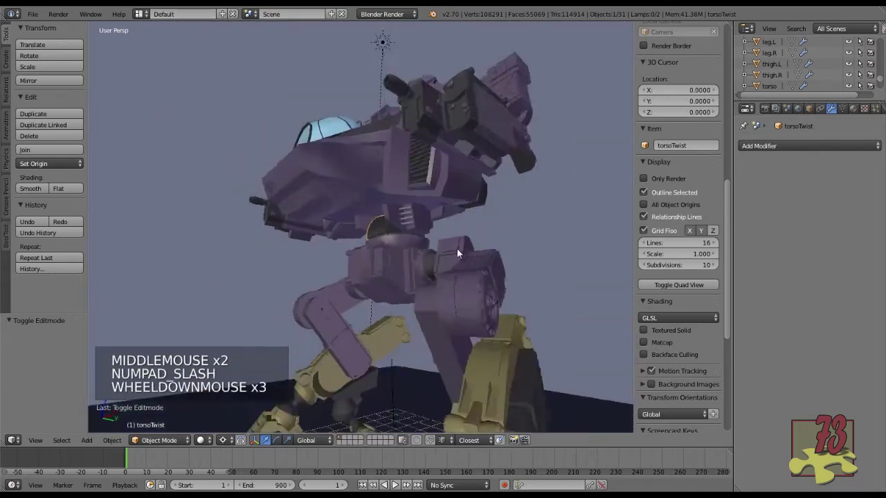
{"action": "middle_click_drag", "start_coordinate": [460, 248], "coordinate": [442, 350]}
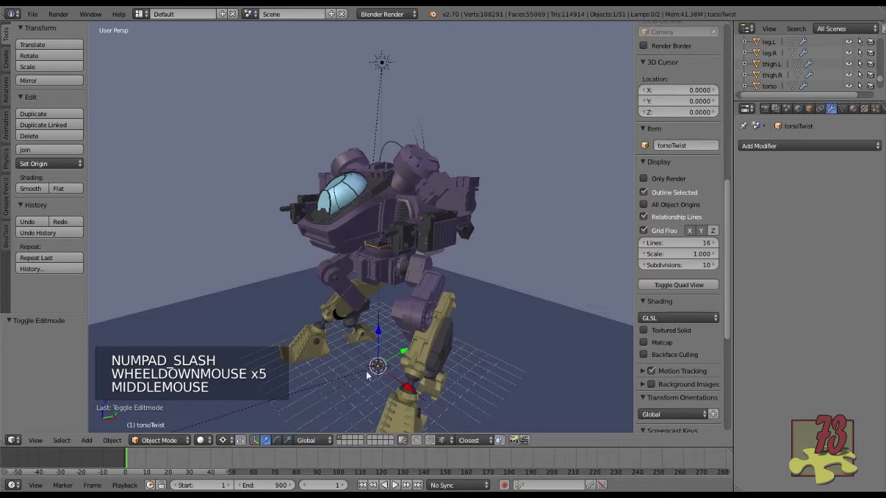
{"action": "scroll", "coordinate": [361, 363], "scroll_direction": "up", "scroll_amount": 1}
{"action": "key", "text": "Up"}
{"action": "middle_click_drag", "start_coordinate": [385, 389], "coordinate": [422, 311]}
{"action": "scroll", "coordinate": [404, 367], "scroll_direction": "down", "scroll_amount": 1}
{"action": "scroll", "coordinate": [421, 323], "scroll_direction": "up", "scroll_amount": 1}
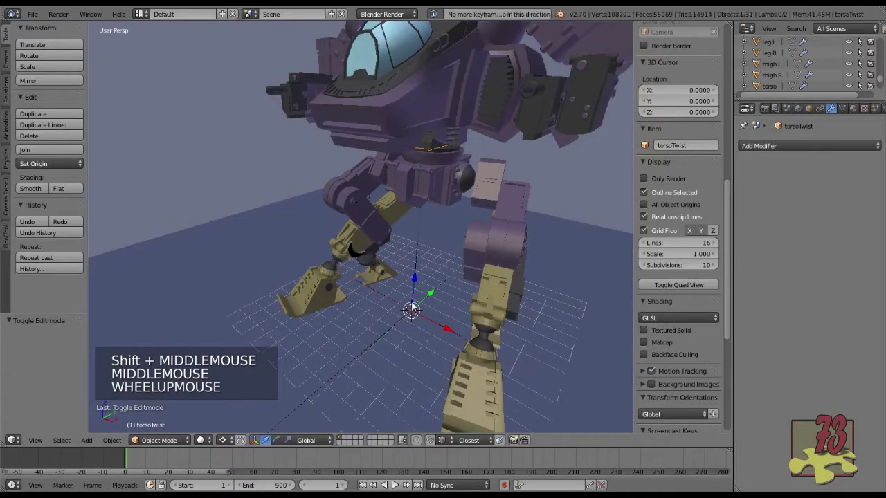
{"action": "key", "text": "KP_Divide"}
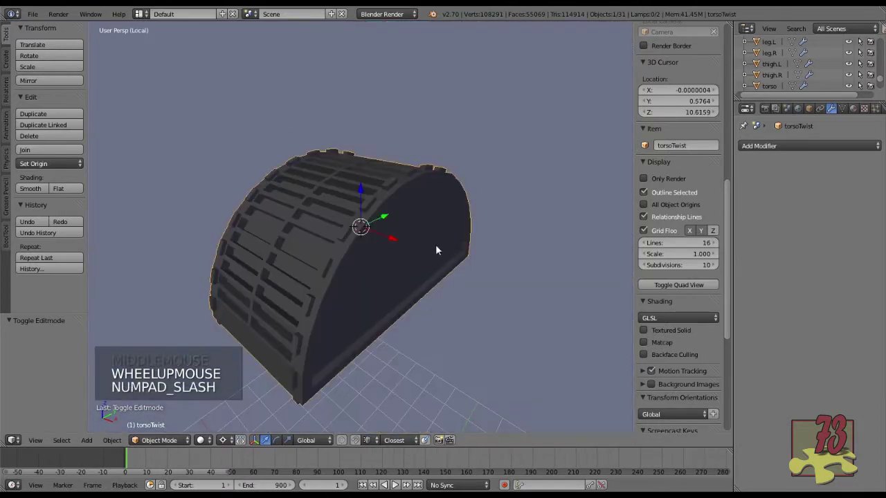
{"action": "middle_click_drag", "start_coordinate": [368, 266], "coordinate": [361, 234]}
{"action": "key", "text": "KP_Divide"}
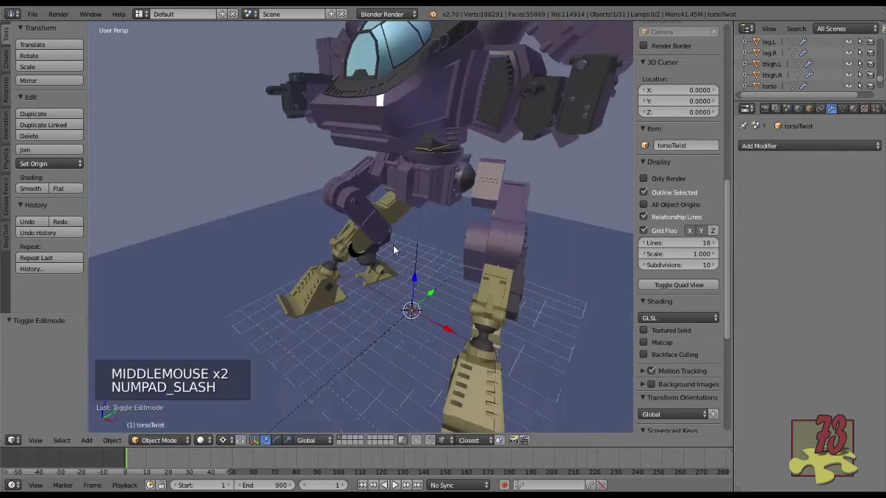
{"action": "key", "text": "KP_Divide"}
{"action": "middle_click_drag", "start_coordinate": [423, 230], "coordinate": [426, 182]}
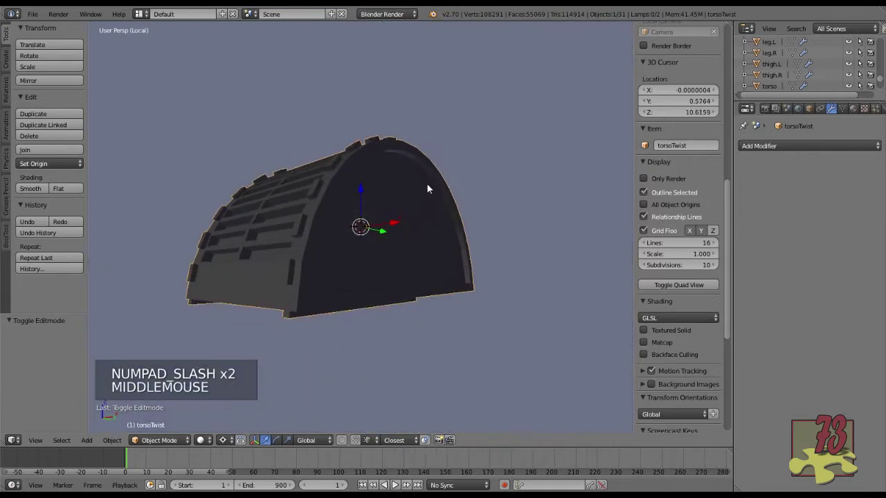
Return torsoTwist to Edit Mode, leave local view, and snap the 3D cursor to the selected underside faces.
{"action": "key", "text": "Tab"}
{"action": "middle_click_drag", "start_coordinate": [408, 250], "coordinate": [408, 196]}
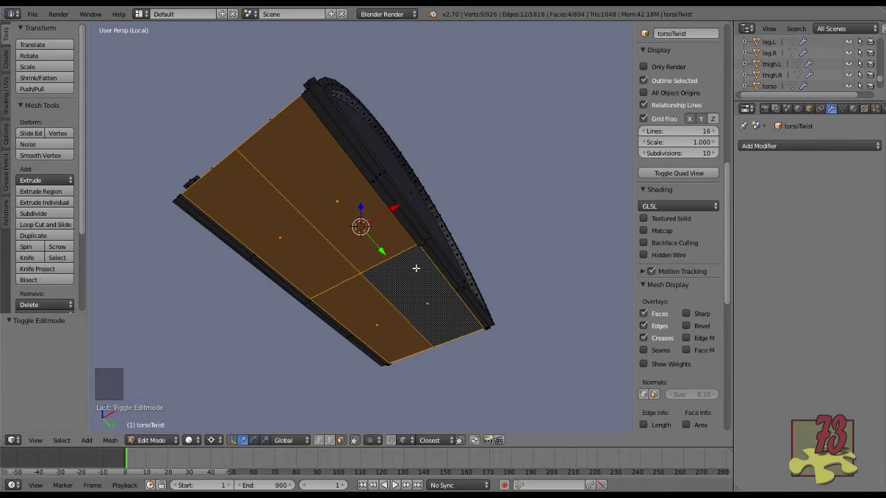
{"action": "key", "text": "KP_Divide"}
{"action": "middle_click_drag", "start_coordinate": [481, 218], "coordinate": [417, 217]}
{"action": "scroll", "coordinate": [475, 176], "scroll_direction": "up", "scroll_amount": 2}
{"action": "scroll", "coordinate": [417, 218], "scroll_direction": "up", "scroll_amount": 2}
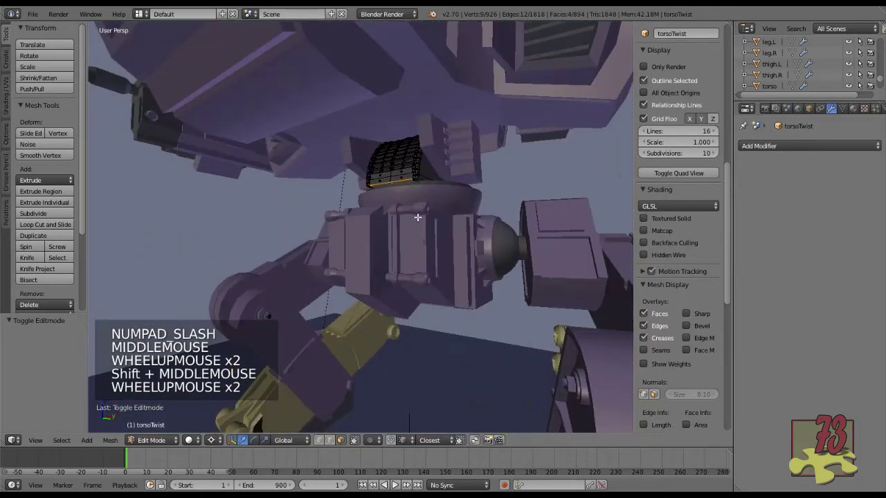
{"action": "key", "text": "shift+s"}
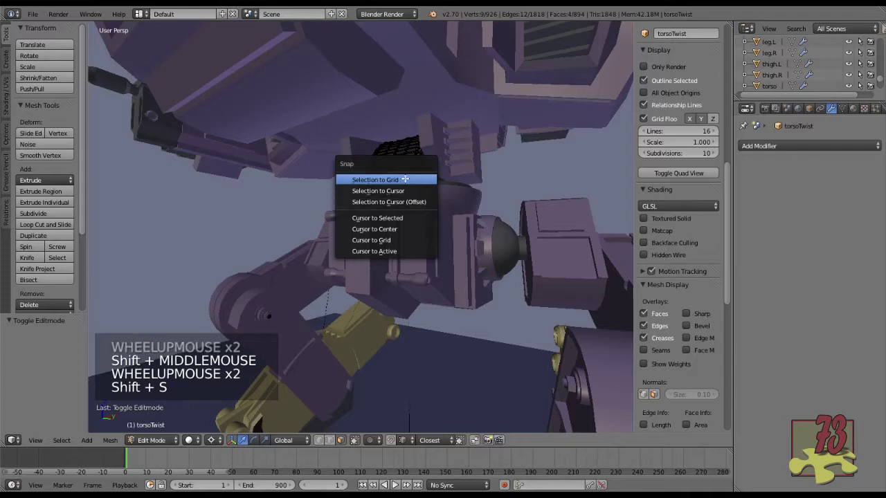
{"action": "left_click", "coordinate": [415, 218]}
Return torsoTwist to Object Mode and hide the transform manipulator.
{"action": "middle_click_drag", "start_coordinate": [459, 222], "coordinate": [428, 233]}
{"action": "key", "text": "Tab"}
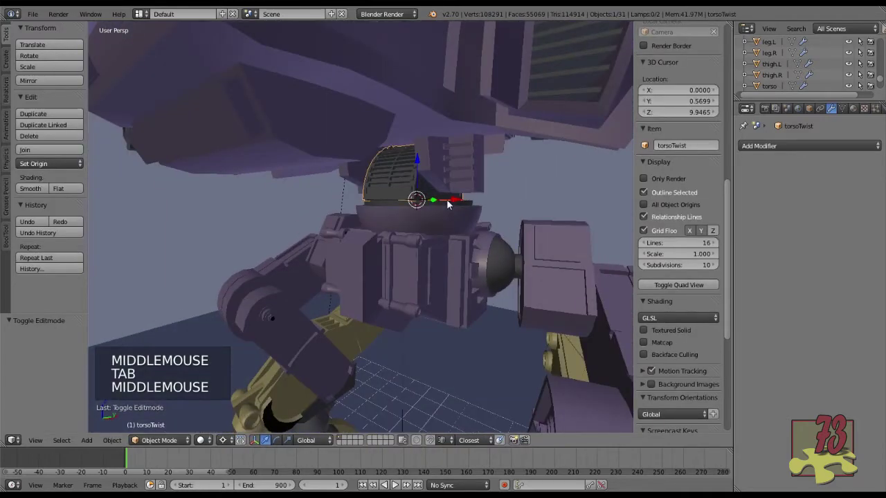
{"action": "scroll", "coordinate": [436, 205], "scroll_direction": "down", "scroll_amount": 4}
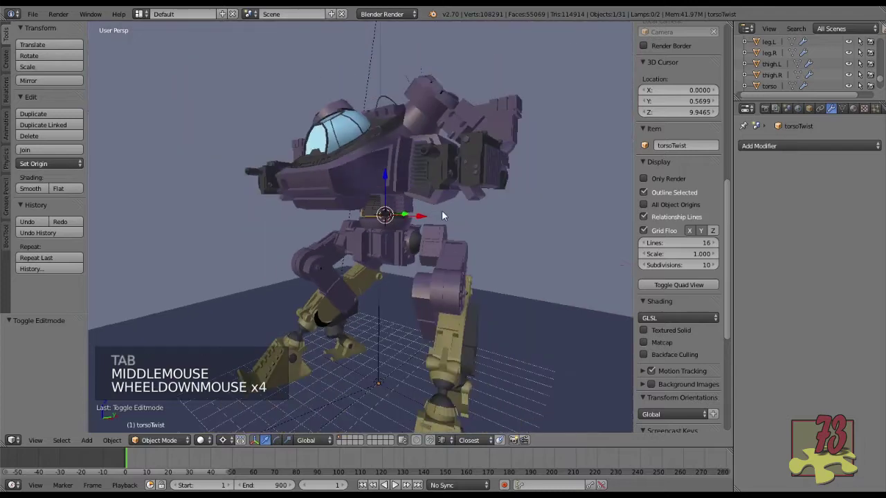
{"action": "middle_click_drag", "start_coordinate": [438, 208], "coordinate": [434, 241], "text": "shift"}
{"action": "scroll", "coordinate": [436, 240], "scroll_direction": "down", "scroll_amount": 1}
{"action": "key", "text": "ctrl+space"}
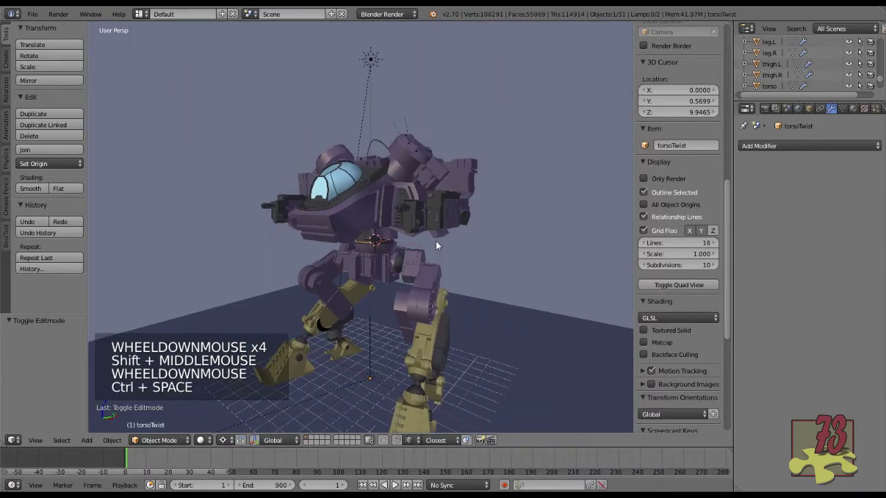
Try rotating torsoTwist alone about the global Z axis around the 3D cursor.
{"action": "scroll", "coordinate": [430, 230], "scroll_direction": "up", "scroll_amount": 1}
{"action": "mouse_move", "coordinate": [430, 230]}
{"action": "middle_mouse_down", "text": "shift"}
{"action": "mouse_move", "coordinate": [436, 222]}
{"action": "mouse_move", "coordinate": [427, 239]}
{"action": "middle_mouse_up", "text": "shift"}
{"action": "scroll", "coordinate": [435, 224], "scroll_direction": "up", "scroll_amount": 1}
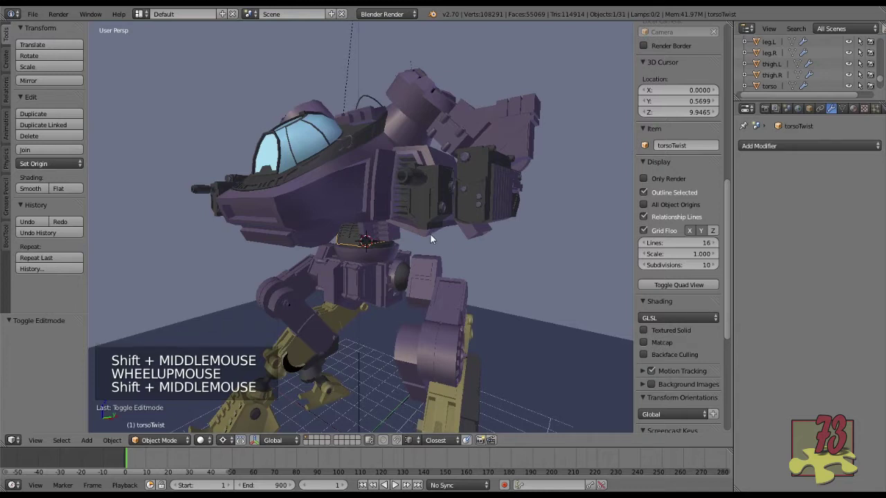
{"action": "key", "text": "r"}
{"action": "key", "text": "z"}
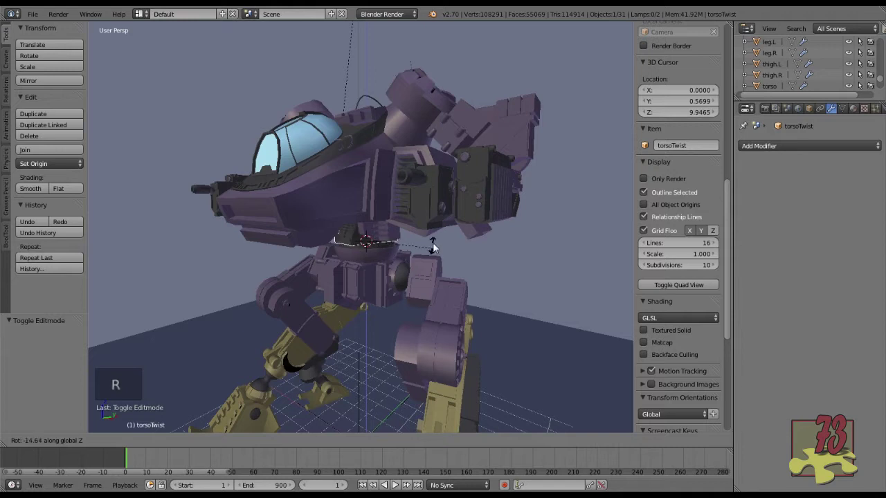
{"action": "left_click", "coordinate": [432, 242]}
Add the torso and its weapons to the selection, make torsoTwist active, and try rotating them together about the global Z axis.
{"action": "right_click", "coordinate": [392, 238], "text": "shift"}
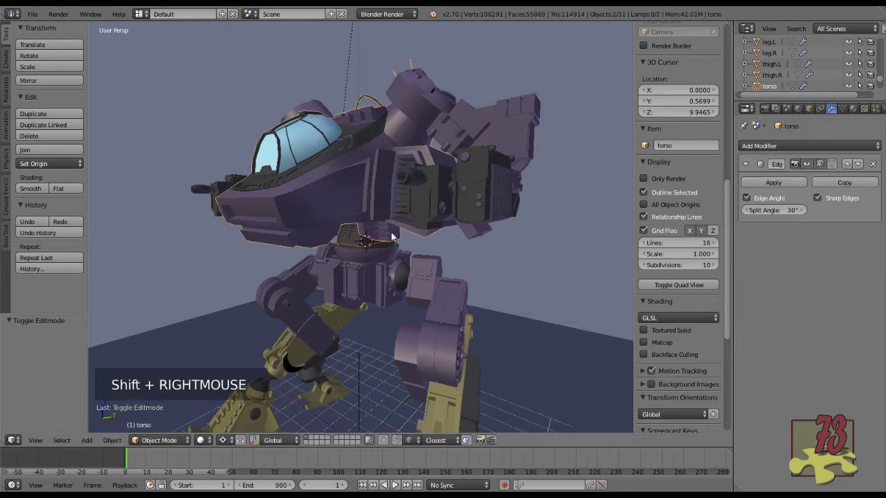
{"action": "right_click", "coordinate": [464, 198], "text": "shift"}
{"action": "right_click", "coordinate": [463, 121], "text": "shift"}
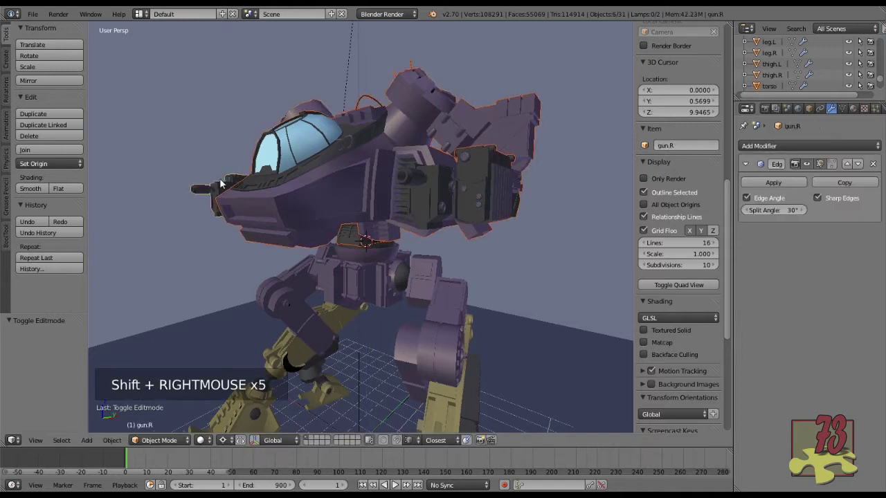
{"action": "right_click", "coordinate": [353, 242], "text": "shift"}
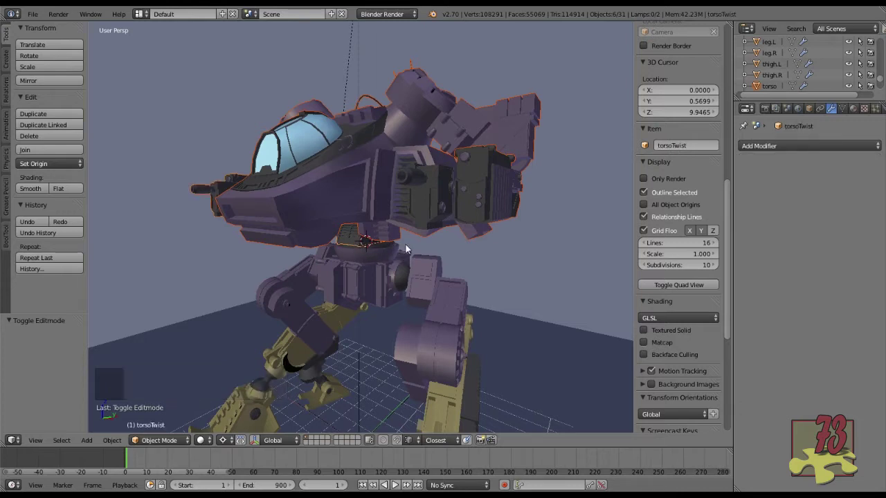
{"action": "key", "text": "r"}
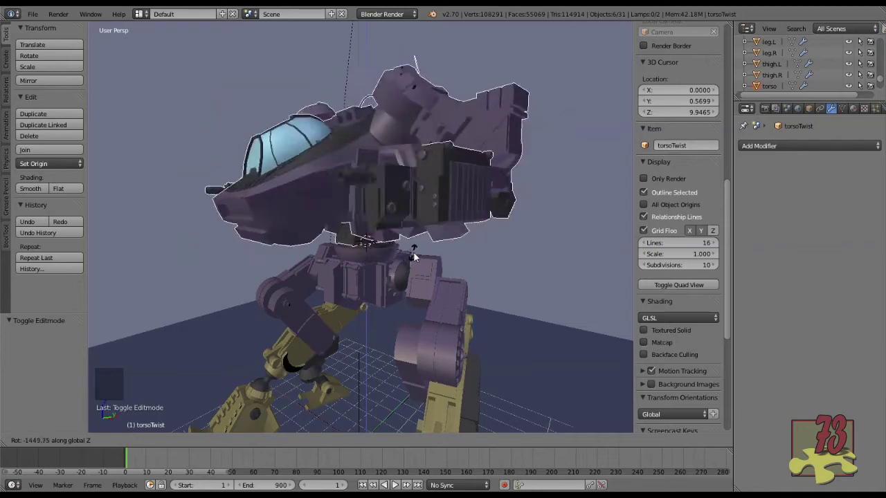
{"action": "left_click", "coordinate": [438, 289]}
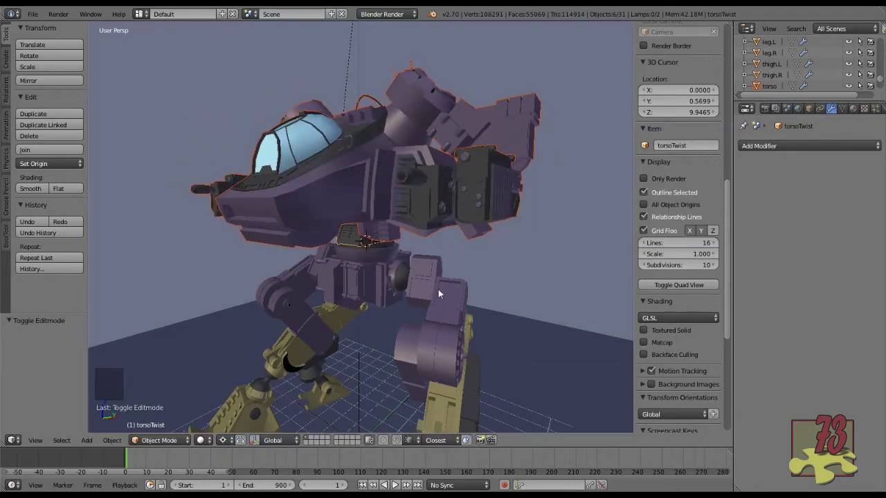
Select the waist ring beneath torsoTwist and examine how it sits in the hip socket.
{"action": "scroll", "coordinate": [384, 257], "scroll_direction": "up", "scroll_amount": 3}
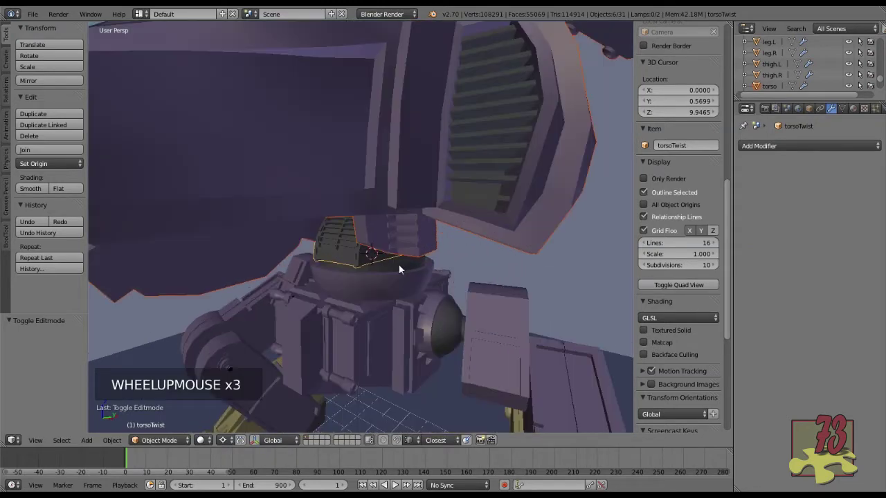
{"action": "right_click", "coordinate": [399, 269]}
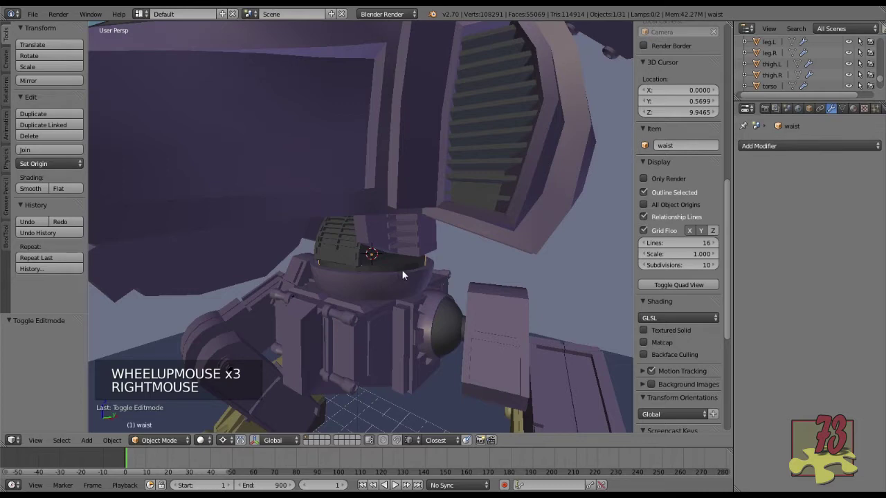
{"action": "middle_click_drag", "start_coordinate": [429, 293], "coordinate": [405, 287]}
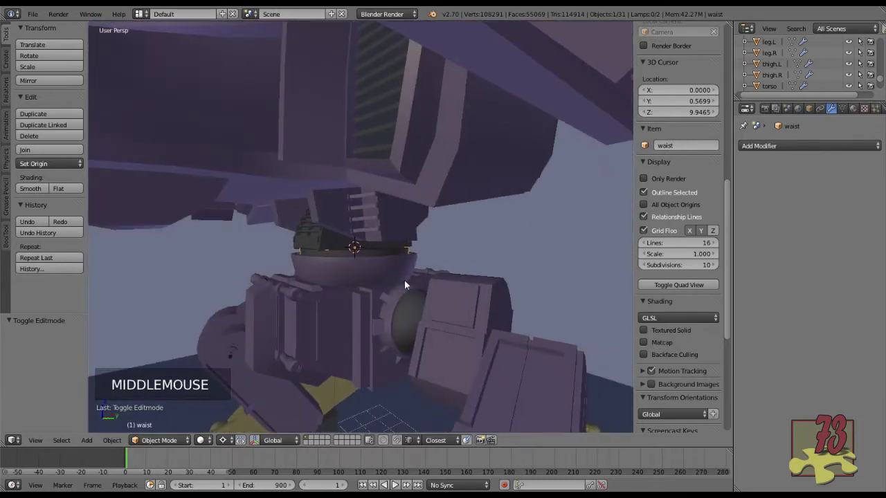
{"action": "scroll", "coordinate": [399, 281], "scroll_direction": "up", "scroll_amount": 1}
{"action": "scroll", "coordinate": [394, 290], "scroll_direction": "up", "scroll_amount": 1}
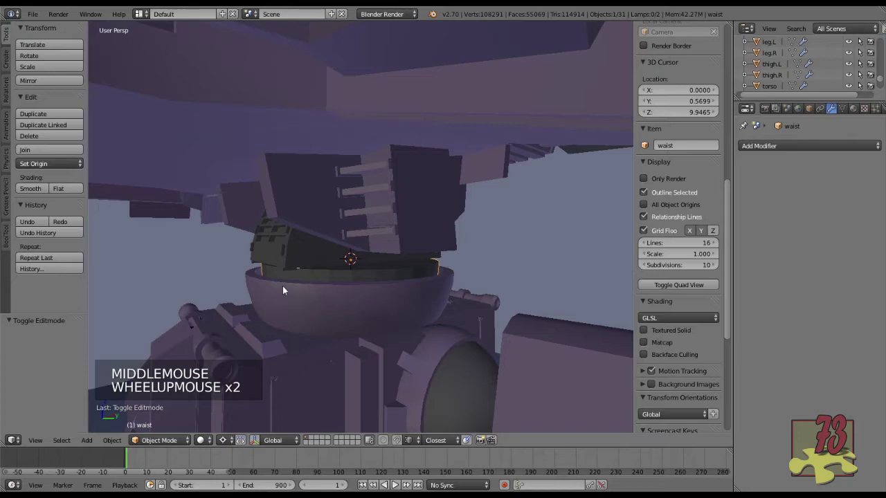
Isolate the waist in local view, enter Edit Mode with vertex selection, and select only the pole vertex at the bowl's bottom.
{"action": "scroll", "coordinate": [423, 332], "scroll_direction": "down", "scroll_amount": 1}
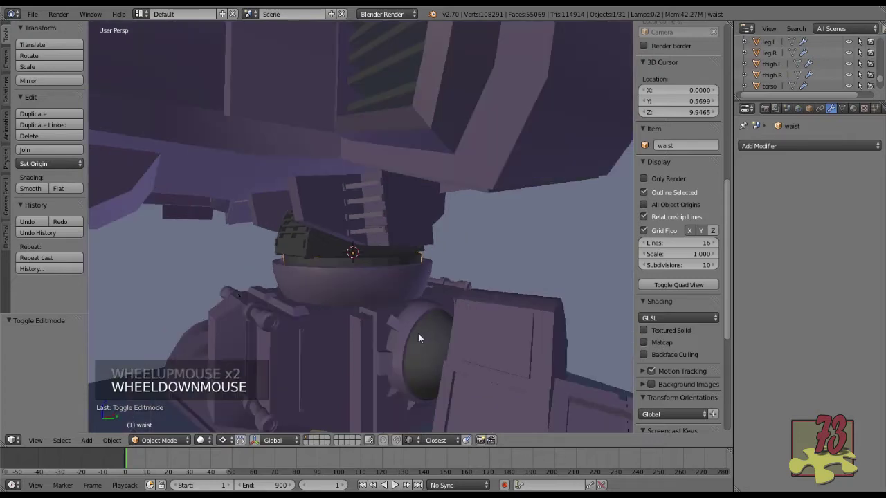
{"action": "key", "text": "KP_Divide"}
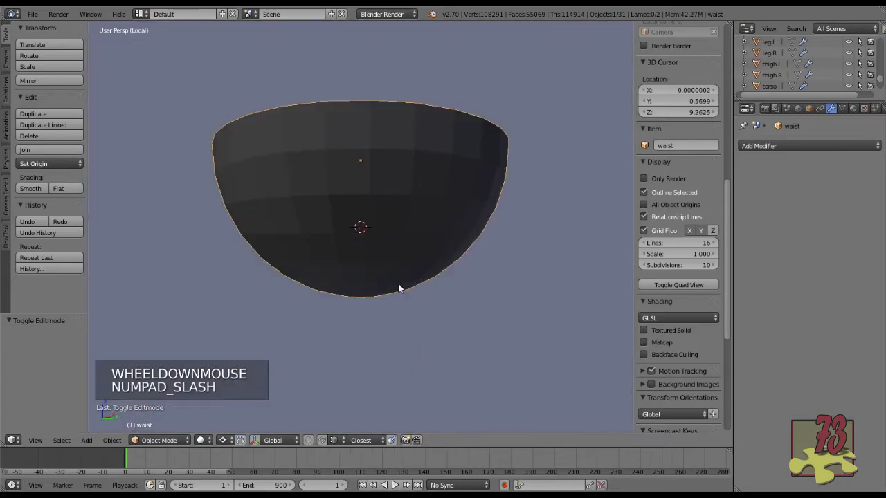
{"action": "key", "text": "Tab"}
{"action": "middle_click_drag", "start_coordinate": [397, 301], "coordinate": [506, 237]}
{"action": "scroll", "coordinate": [368, 280], "scroll_direction": "up", "scroll_amount": 2}
{"action": "middle_click_drag", "start_coordinate": [368, 280], "coordinate": [394, 294]}
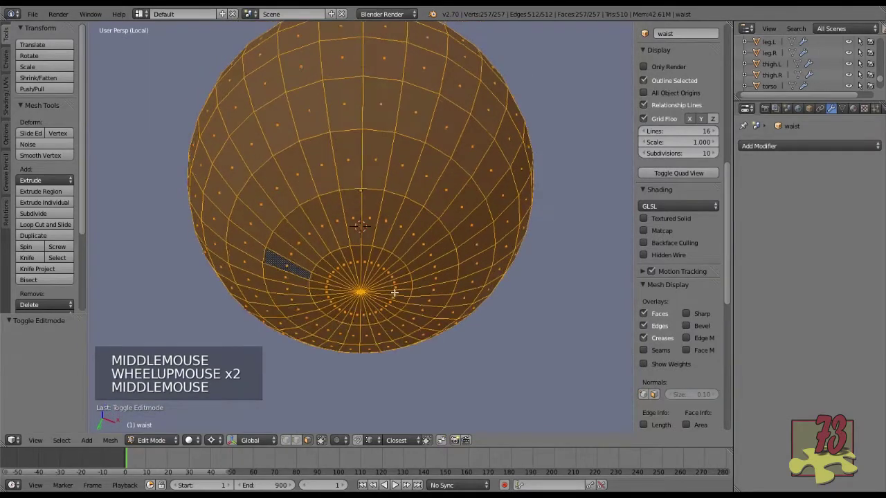
{"action": "key", "text": "ctrl+Tab"}
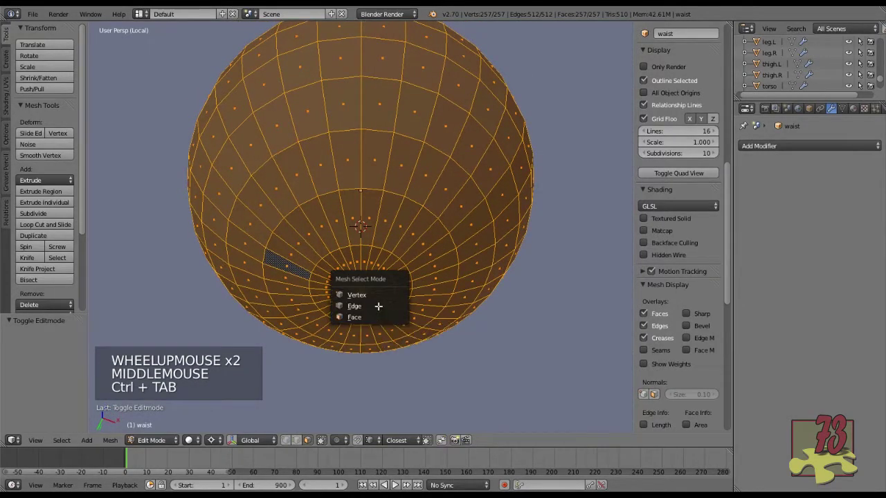
{"action": "left_click", "coordinate": [376, 298]}
{"action": "right_click", "coordinate": [362, 290]}
{"action": "scroll", "coordinate": [459, 293], "scroll_direction": "down", "scroll_amount": 1}
{"action": "middle_click_drag", "start_coordinate": [459, 293], "coordinate": [440, 289]}
Leave local view, snap the 3D cursor to the selected waist vertex, and return to Object Mode with solid shading.
{"action": "key", "text": "KP_Divide"}
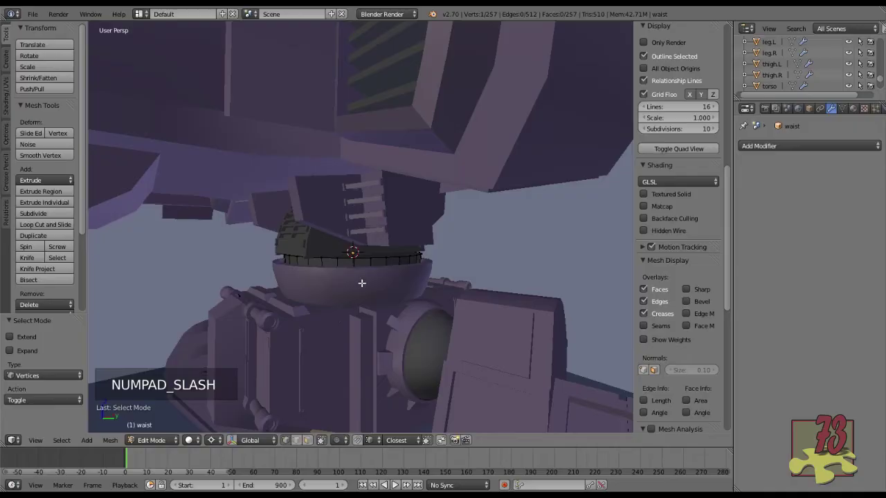
{"action": "key", "text": "z"}
{"action": "middle_click_drag", "start_coordinate": [394, 282], "coordinate": [431, 253]}
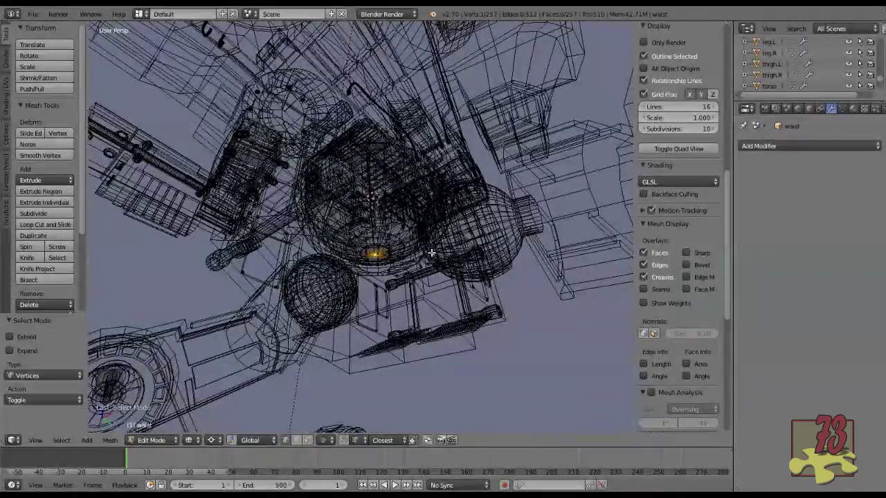
{"action": "key", "text": "shift+s"}
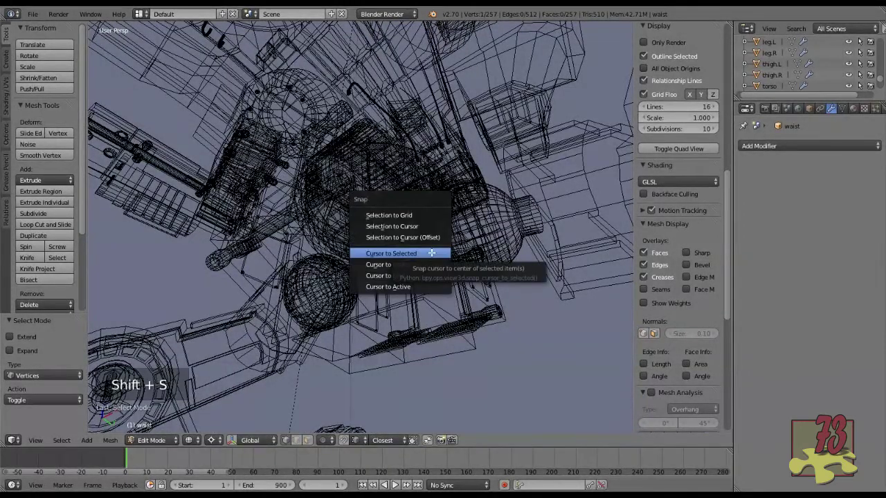
{"action": "left_click", "coordinate": [391, 253]}
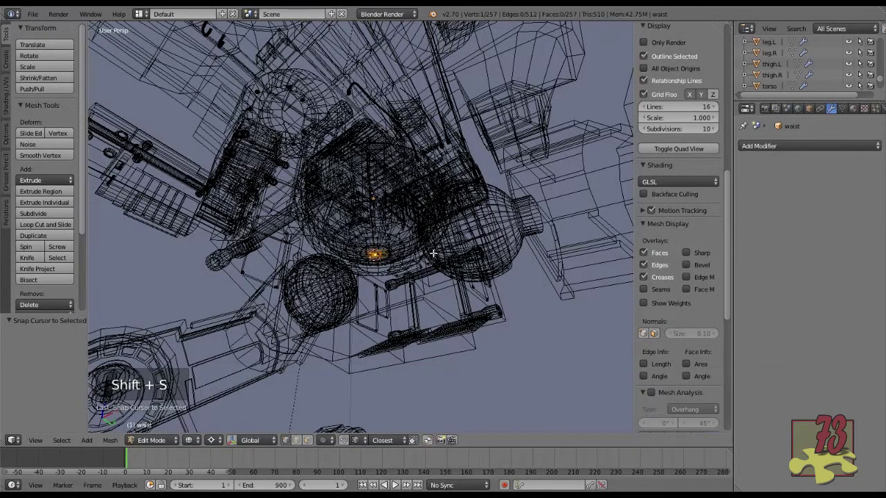
{"action": "key", "text": "Tab"}
{"action": "key", "text": "z"}
Add torsoTwist, the torso, both upper wings and both guns to the waist selection.
{"action": "scroll", "coordinate": [431, 257], "scroll_direction": "down", "scroll_amount": 1}
{"action": "middle_click_drag", "start_coordinate": [431, 257], "coordinate": [425, 304]}
{"action": "right_click", "coordinate": [342, 225], "text": "shift"}
{"action": "right_click", "coordinate": [352, 210], "text": "shift"}
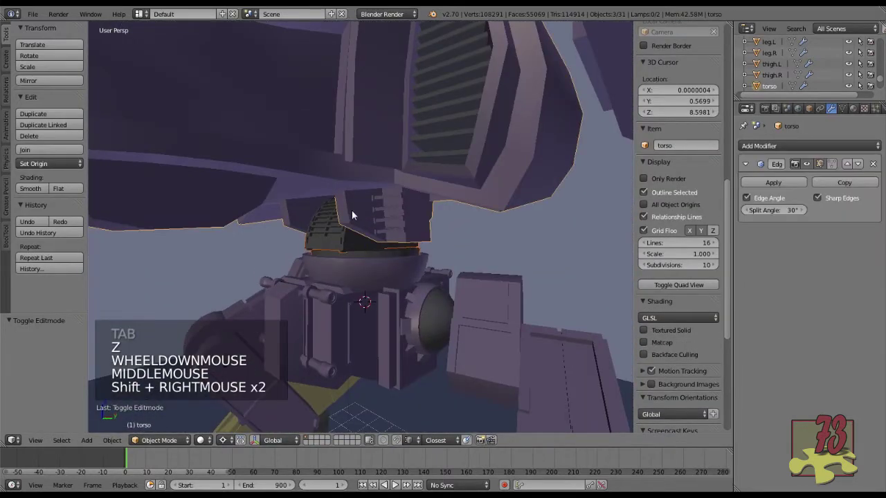
{"action": "scroll", "coordinate": [418, 226], "scroll_direction": "down", "scroll_amount": 3}
{"action": "right_click", "coordinate": [491, 106], "text": "shift"}
{"action": "right_click", "coordinate": [492, 109], "text": "shift"}
{"action": "right_click", "coordinate": [492, 114], "text": "shift"}
{"action": "right_click", "coordinate": [463, 181], "text": "shift"}
{"action": "middle_click_drag", "start_coordinate": [463, 181], "coordinate": [404, 228]}
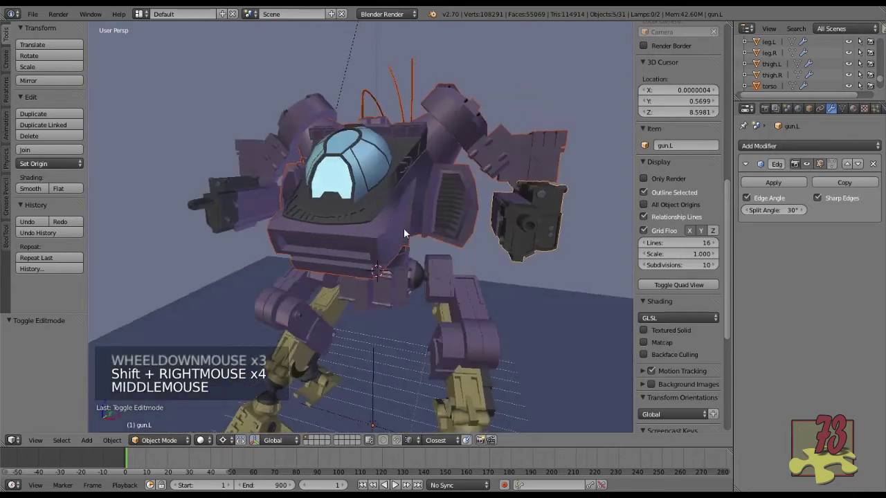
{"action": "right_click", "coordinate": [246, 176], "text": "shift"}
{"action": "right_click", "coordinate": [286, 110], "text": "shift"}
{"action": "middle_click_drag", "start_coordinate": [295, 229], "coordinate": [420, 247]}
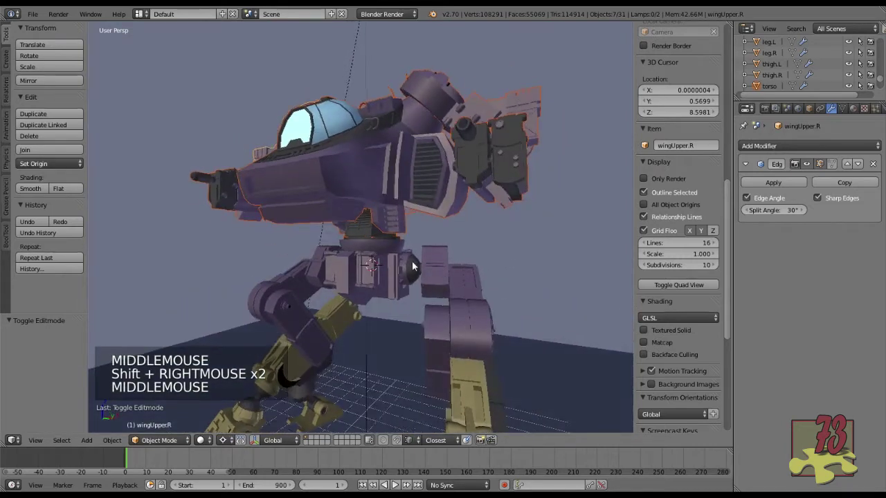
Try a trackball rotation of the whole upper body around the 3D cursor at the waist's base.
{"action": "scroll", "coordinate": [367, 231], "scroll_direction": "up", "scroll_amount": 2}
{"action": "scroll", "coordinate": [388, 242], "scroll_direction": "up", "scroll_amount": 1}
{"action": "middle_click_drag", "start_coordinate": [421, 255], "coordinate": [411, 263]}
{"action": "scroll", "coordinate": [412, 265], "scroll_direction": "down", "scroll_amount": 2}
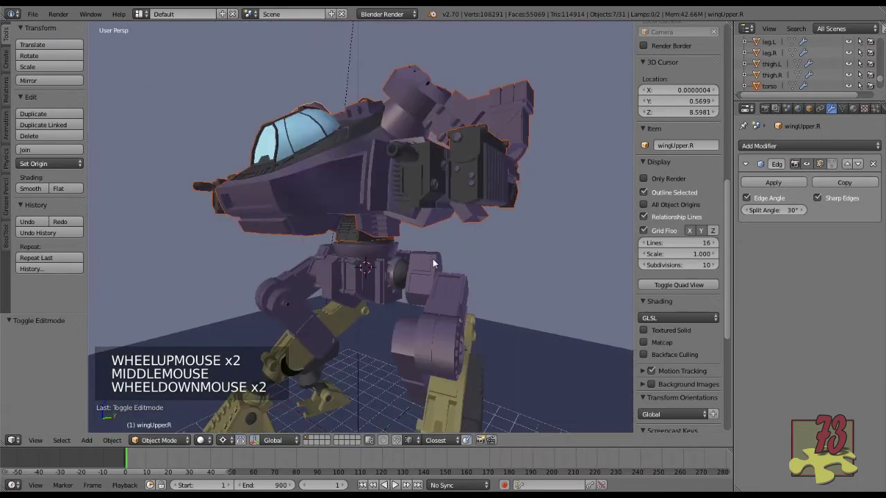
{"action": "key", "text": "r"}
{"action": "key", "text": "r"}
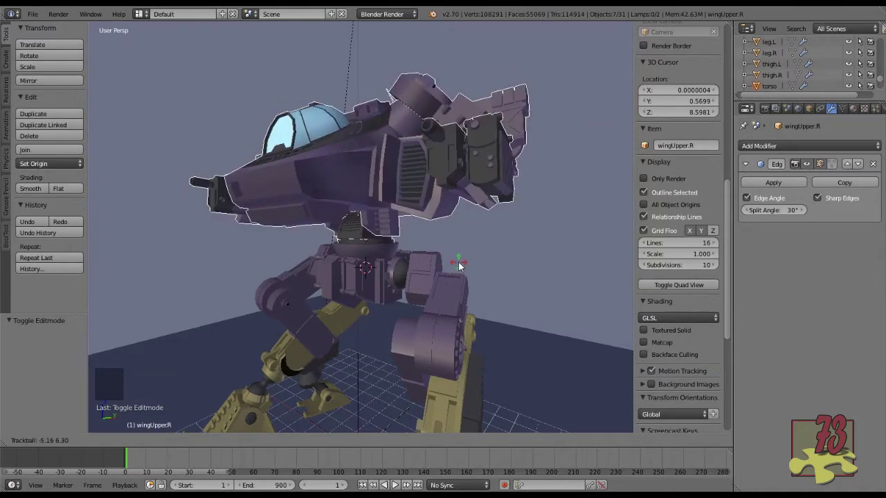
{"action": "left_click", "coordinate": [457, 260]}
{"action": "scroll", "coordinate": [458, 261], "scroll_direction": "down", "scroll_amount": 2}
{"action": "middle_click_drag", "start_coordinate": [458, 261], "coordinate": [411, 256]}
{"action": "scroll", "coordinate": [401, 259], "scroll_direction": "up", "scroll_amount": 2}
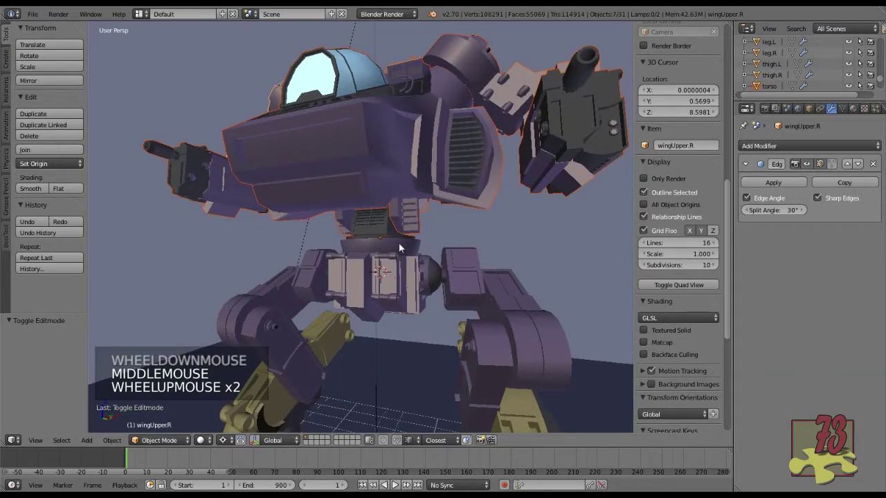
Select the hip block and add the hip joints, thighs and knees on both sides to the selection.
{"action": "right_click", "coordinate": [429, 261]}
{"action": "right_click", "coordinate": [443, 276], "text": "shift"}
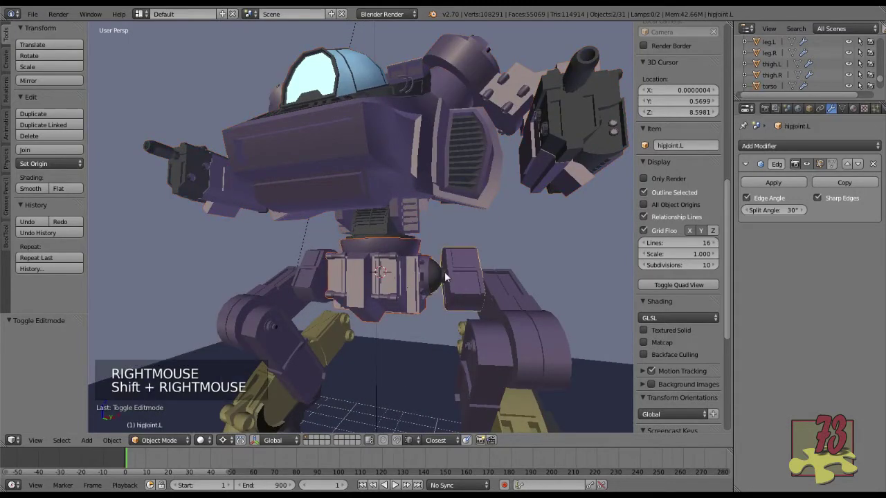
{"action": "scroll", "coordinate": [310, 280], "scroll_direction": "down", "scroll_amount": 2}
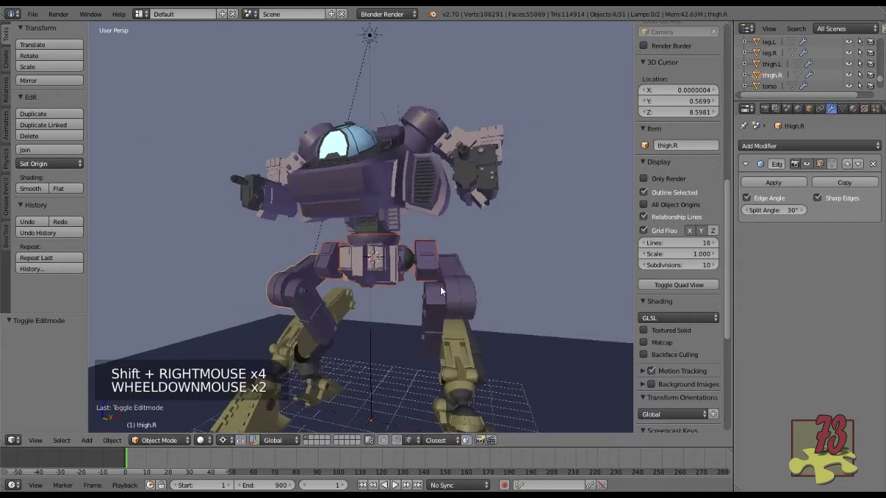
{"action": "right_click", "coordinate": [441, 291], "text": "shift"}
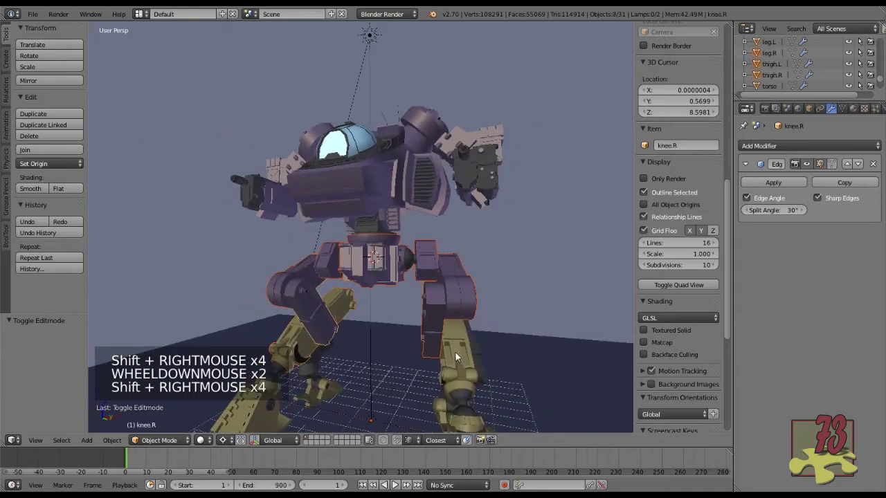
{"action": "middle_click_drag", "start_coordinate": [439, 358], "coordinate": [462, 294], "text": "shift"}
Extend the selection with the ankles, heels, foot joints and feet of both legs.
{"action": "right_click", "coordinate": [354, 316], "text": "shift"}
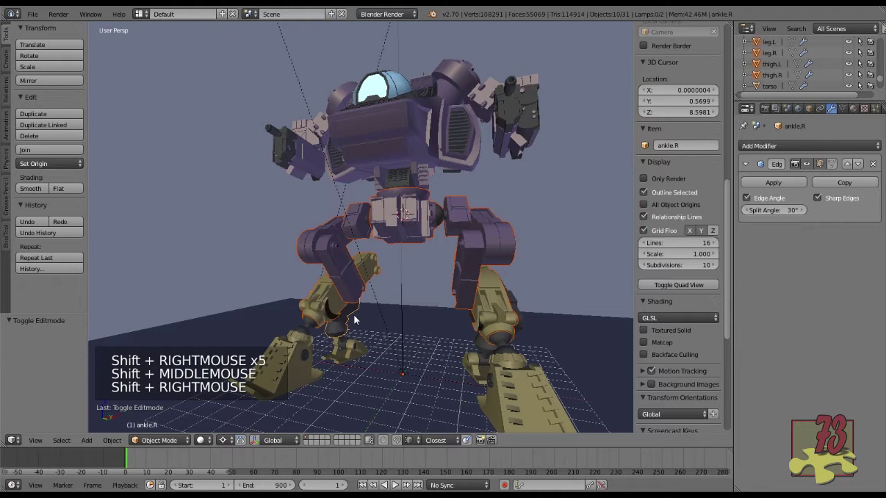
{"action": "right_click", "coordinate": [346, 347], "text": "shift"}
{"action": "right_click", "coordinate": [353, 352], "text": "shift"}
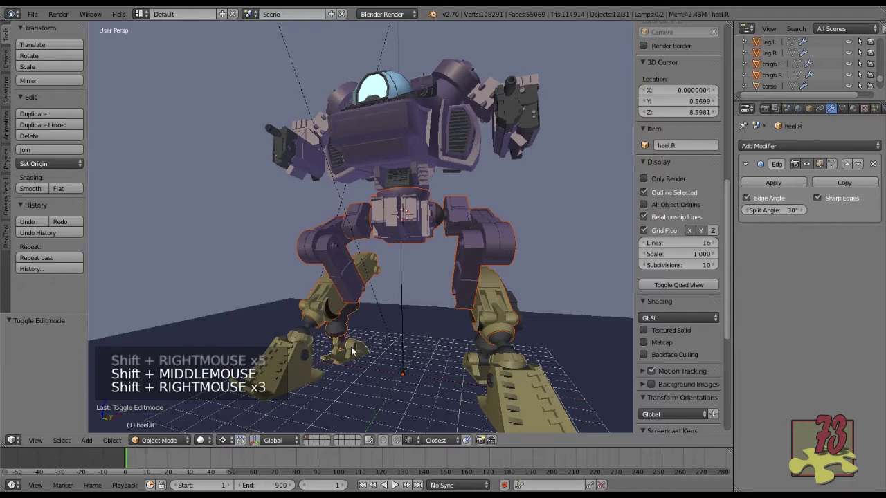
{"action": "right_click", "coordinate": [483, 367], "text": "shift"}
{"action": "right_click", "coordinate": [485, 353], "text": "shift"}
{"action": "right_click", "coordinate": [505, 366], "text": "shift"}
{"action": "right_click", "coordinate": [508, 384], "text": "shift"}
{"action": "right_click", "coordinate": [508, 353], "text": "shift"}
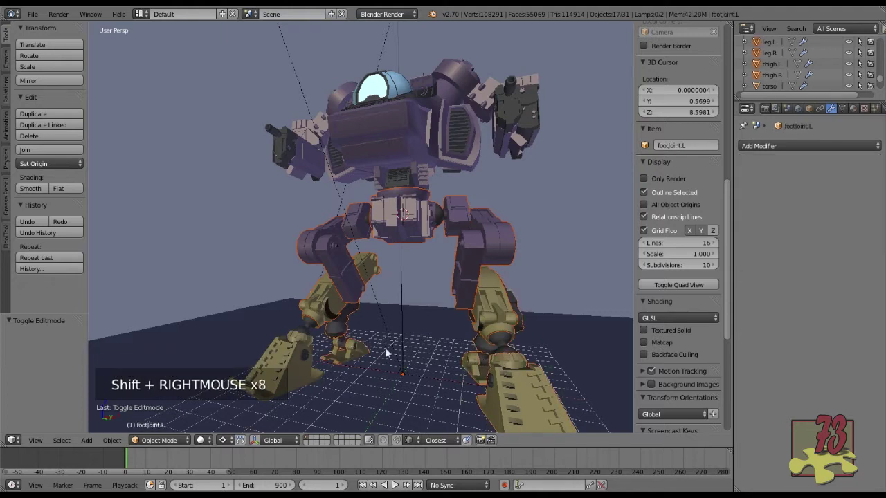
{"action": "right_click", "coordinate": [302, 342], "text": "shift"}
{"action": "scroll", "coordinate": [391, 353], "scroll_direction": "down", "scroll_amount": 1}
{"action": "middle_click_drag", "start_coordinate": [391, 352], "coordinate": [432, 345]}
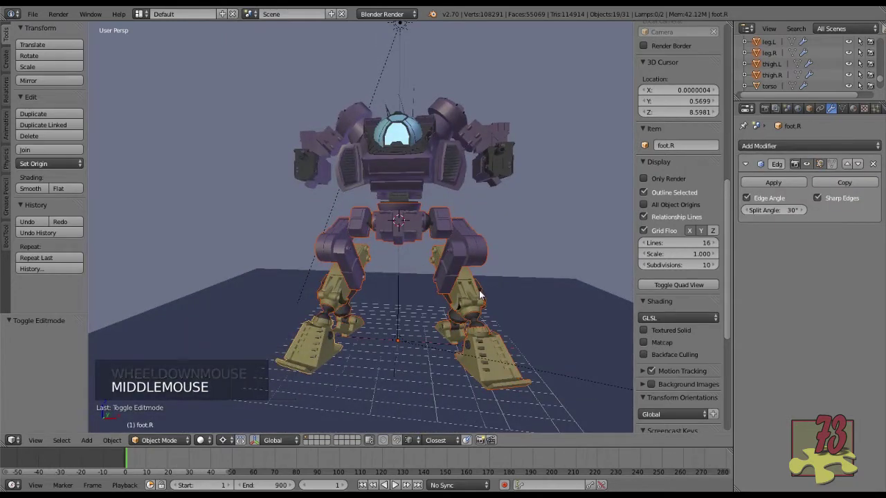
Try a trackball rotation of the hips and legs around the 3D cursor, then cancel it.
{"action": "key", "text": "r"}
{"action": "key", "text": "r"}
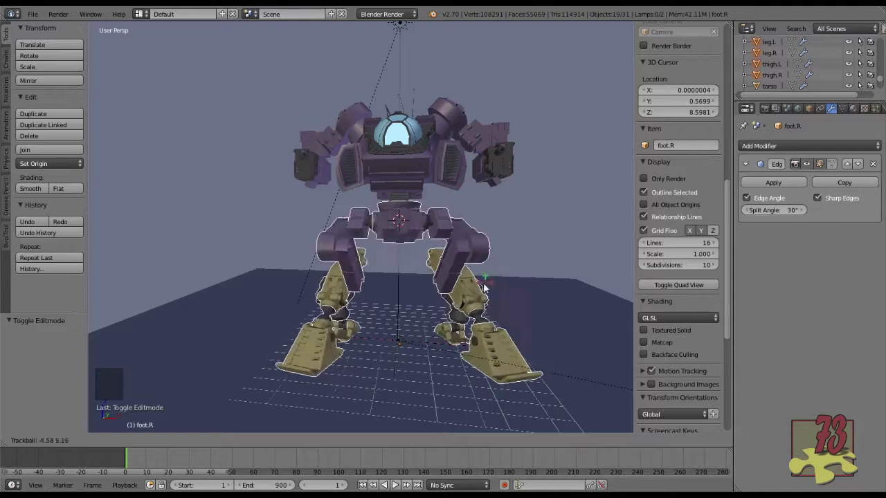
{"action": "right_click", "coordinate": [506, 297]}
Select knee.L at the left leg's round knee joint and open its mesh in Edit Mode.
{"action": "scroll", "coordinate": [505, 282], "scroll_direction": "up", "scroll_amount": 2}
{"action": "middle_click_drag", "start_coordinate": [449, 282], "coordinate": [496, 290]}
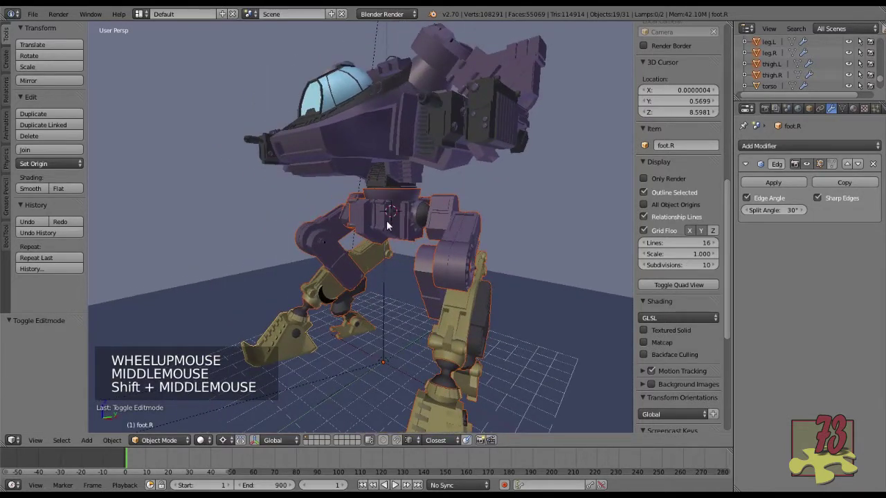
{"action": "scroll", "coordinate": [411, 260], "scroll_direction": "up", "scroll_amount": 1}
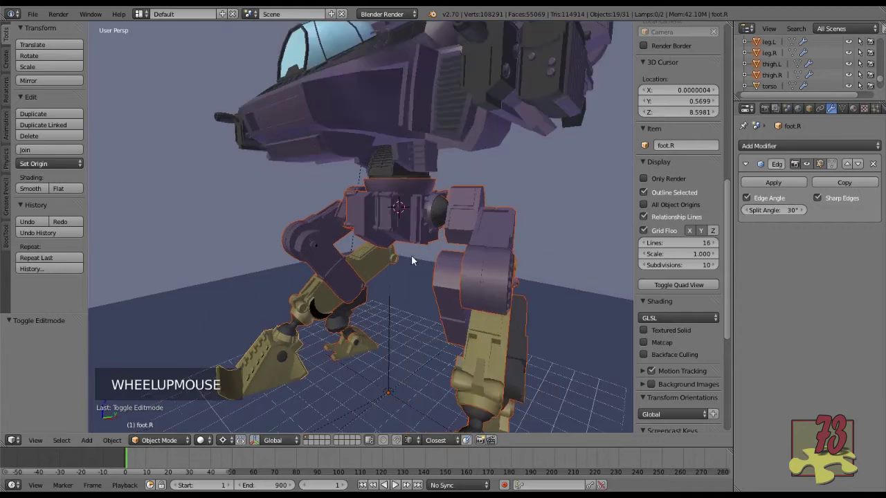
{"action": "middle_click_drag", "start_coordinate": [445, 260], "coordinate": [430, 281]}
{"action": "scroll", "coordinate": [397, 245], "scroll_direction": "up", "scroll_amount": 1}
{"action": "scroll", "coordinate": [424, 276], "scroll_direction": "up", "scroll_amount": 1}
{"action": "right_click", "coordinate": [436, 199]}
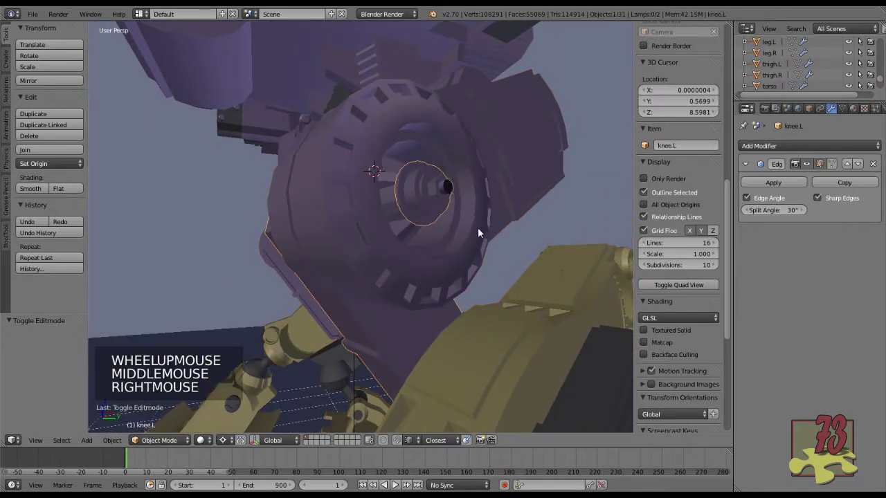
{"action": "key", "text": "Tab"}
{"action": "scroll", "coordinate": [454, 196], "scroll_direction": "up", "scroll_amount": 1}
{"action": "scroll", "coordinate": [468, 205], "scroll_direction": "down", "scroll_amount": 1}
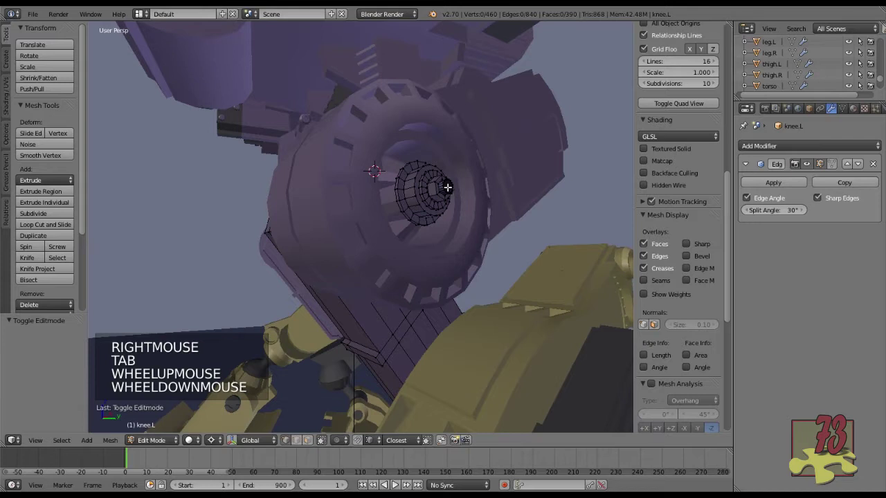
Switch to face selection, recalculate the normals of all knee.L faces outward, and return to Object Mode.
{"action": "right_click", "coordinate": [447, 187]}
{"action": "key", "text": "ctrl+Tab"}
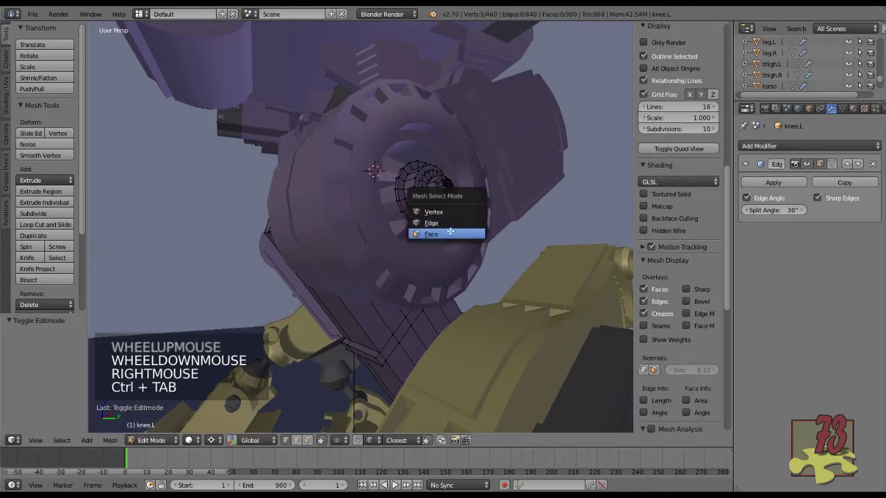
{"action": "left_click", "coordinate": [448, 234]}
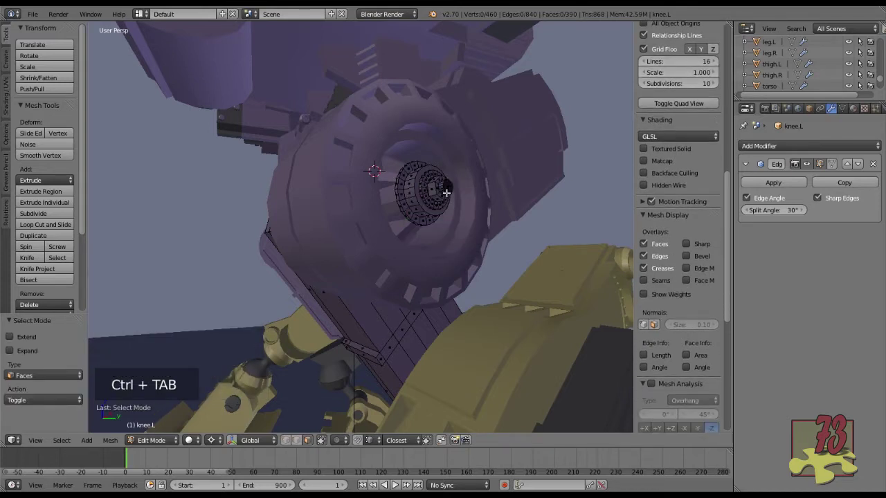
{"action": "key", "text": "a"}
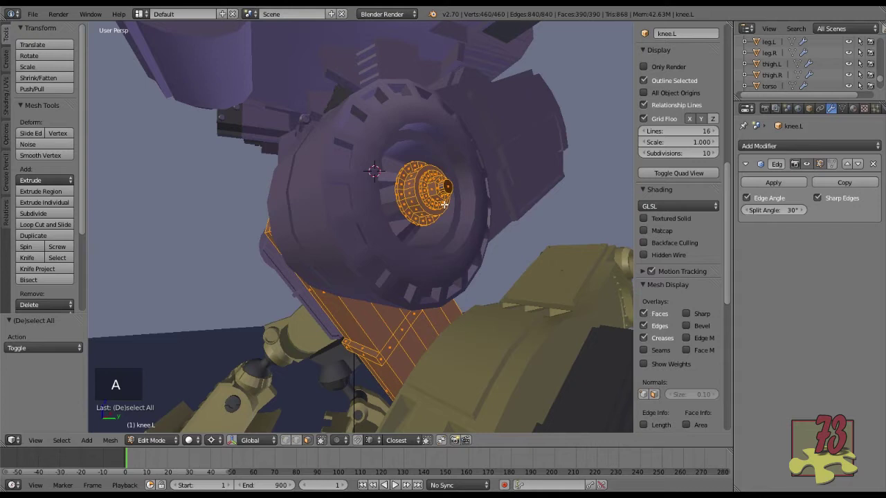
{"action": "key", "text": "ctrl+n"}
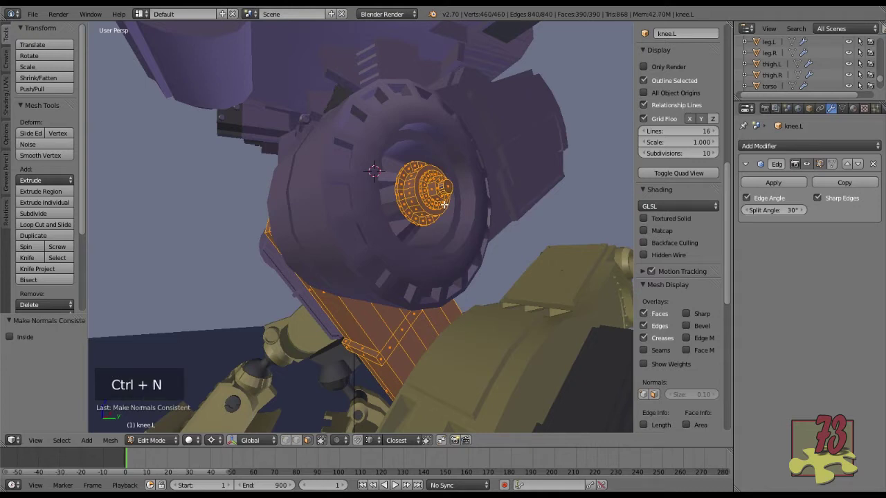
{"action": "key", "text": "Tab"}
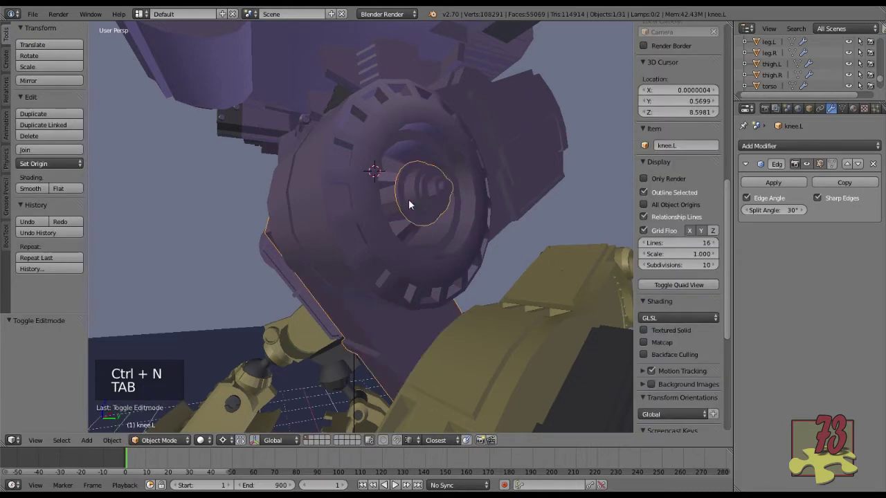
Select knee.R, recalculate the normals of its entire mesh outward, and return to Object Mode.
{"action": "middle_click_drag", "start_coordinate": [447, 195], "coordinate": [520, 214]}
{"action": "scroll", "coordinate": [390, 245], "scroll_direction": "up", "scroll_amount": 2}
{"action": "middle_click_drag", "start_coordinate": [390, 242], "coordinate": [405, 251]}
{"action": "scroll", "coordinate": [438, 269], "scroll_direction": "up", "scroll_amount": 1}
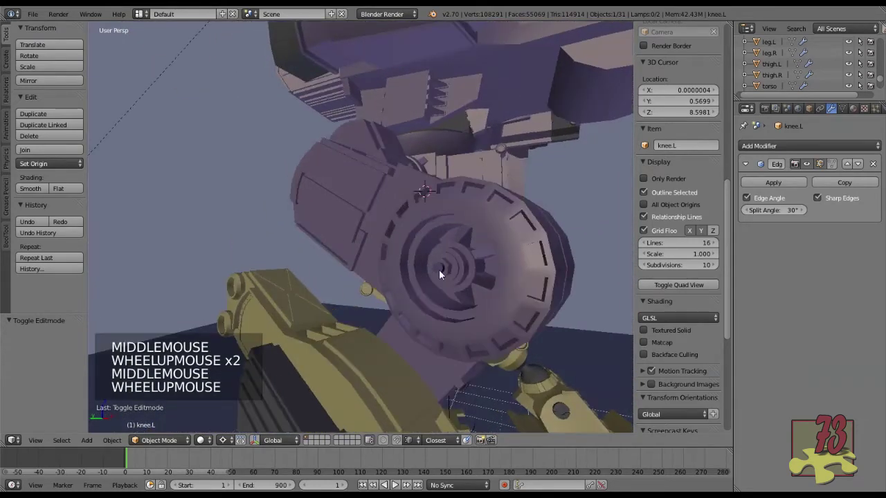
{"action": "right_click", "coordinate": [486, 308]}
{"action": "key", "text": "Tab"}
{"action": "key", "text": "a"}
{"action": "key", "text": "a"}
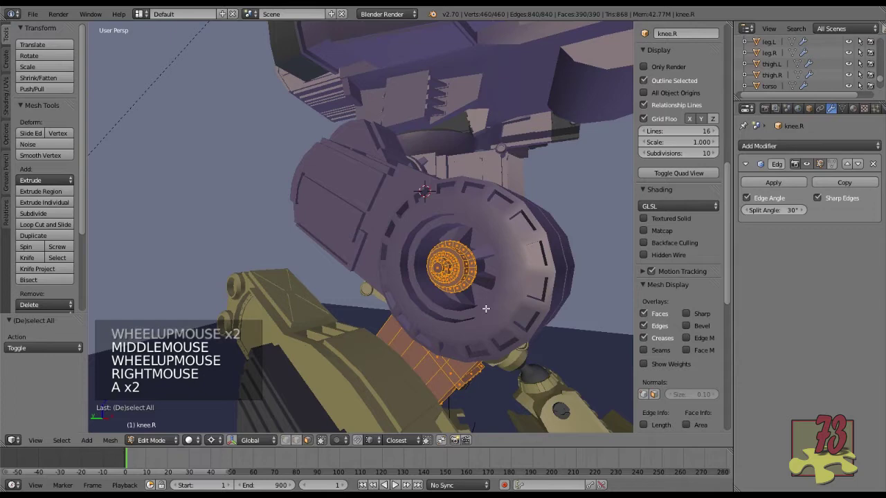
{"action": "key", "text": "ctrl+n"}
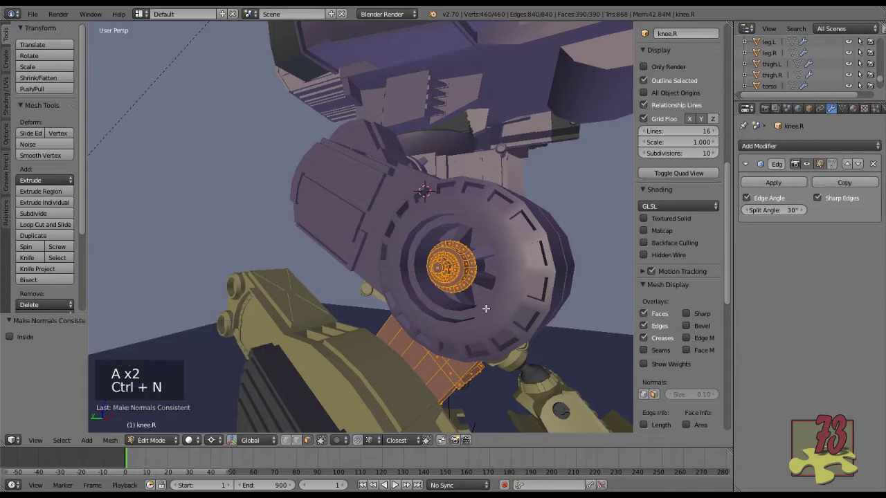
{"action": "key", "text": "Tab"}
Save the scene over the existing file Darkwing_Part01.blend in the MechRigTut folder.
{"action": "scroll", "coordinate": [477, 291], "scroll_direction": "down", "scroll_amount": 1}
{"action": "middle_click_drag", "start_coordinate": [476, 290], "coordinate": [409, 258]}
{"action": "scroll", "coordinate": [374, 289], "scroll_direction": "down", "scroll_amount": 3}
{"action": "scroll", "coordinate": [394, 296], "scroll_direction": "down", "scroll_amount": 1}
{"action": "scroll", "coordinate": [419, 274], "scroll_direction": "down", "scroll_amount": 2}
{"action": "key", "text": "ctrl+shift+s"}
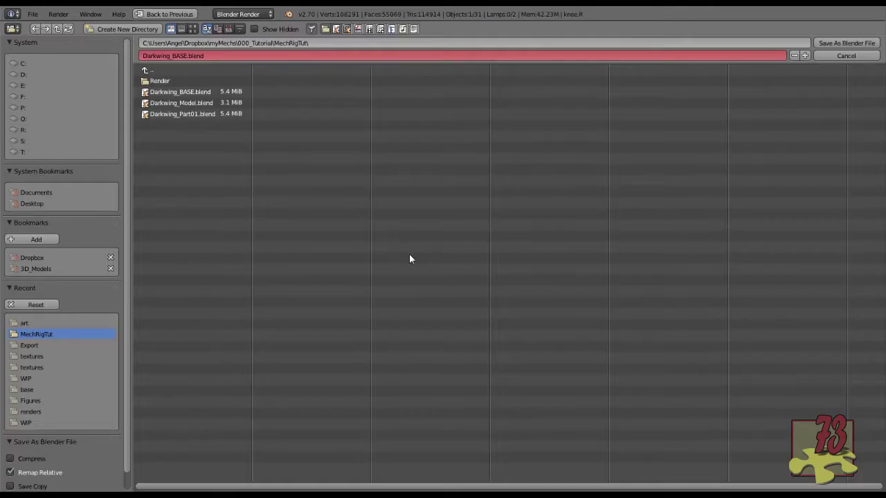
{"action": "left_click", "coordinate": [190, 116]}
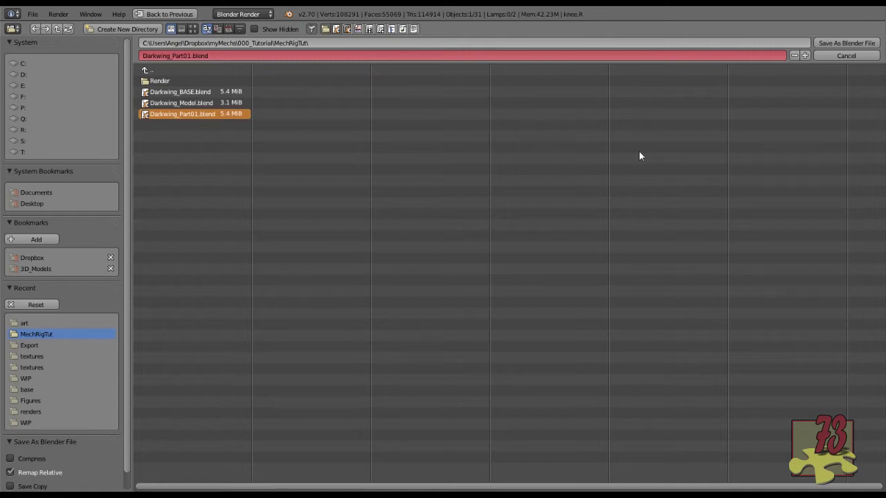
{"action": "left_click", "coordinate": [844, 43]}
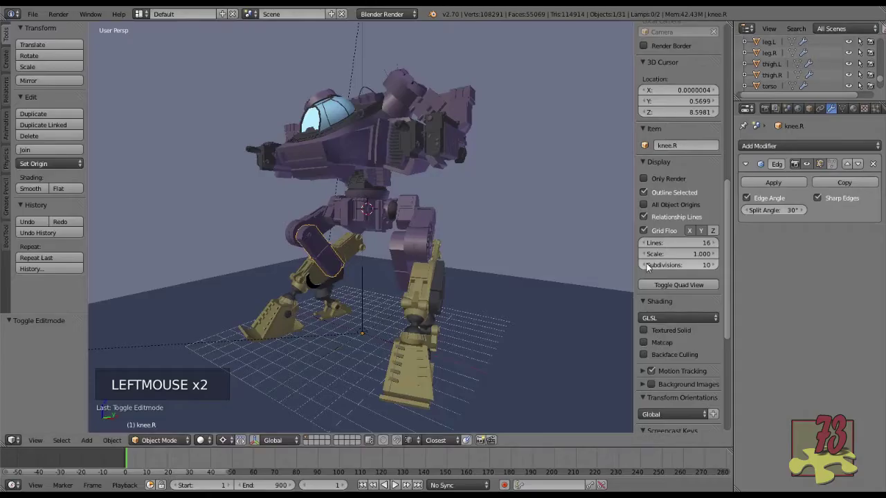
Select the hips and open their mesh in Edit Mode from the front view with nothing selected.
{"action": "middle_click_drag", "start_coordinate": [384, 232], "coordinate": [479, 214]}
{"action": "scroll", "coordinate": [418, 254], "scroll_direction": "up", "scroll_amount": 3}
{"action": "right_click", "coordinate": [424, 199]}
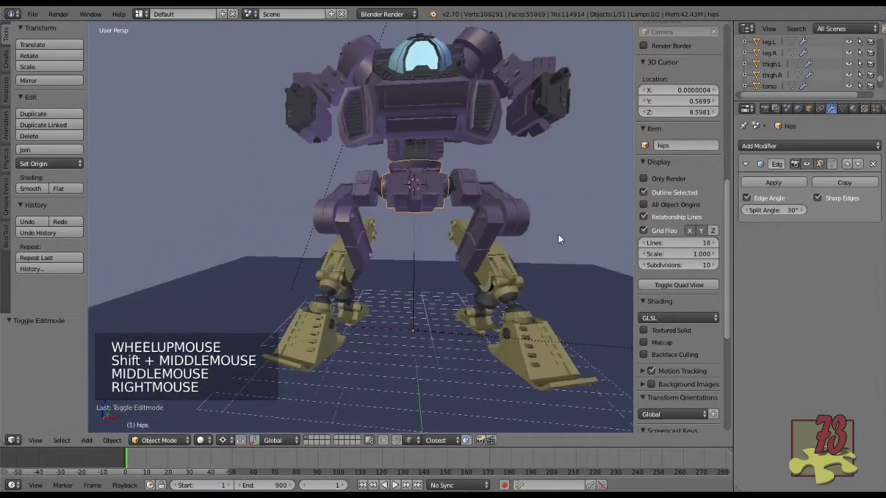
{"action": "key", "text": "KP_1"}
{"action": "scroll", "coordinate": [478, 236], "scroll_direction": "up", "scroll_amount": 4}
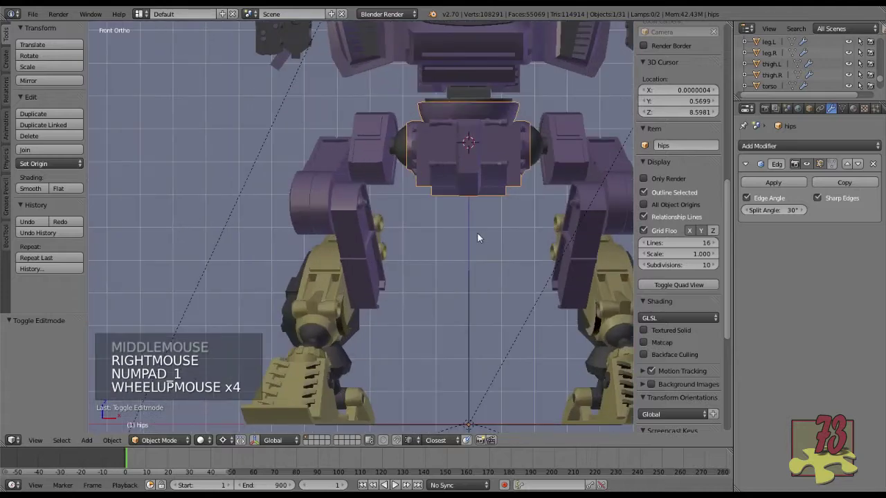
{"action": "key", "text": "Tab"}
{"action": "key", "text": "a"}
{"action": "key", "text": "a"}
{"action": "scroll", "coordinate": [505, 204], "scroll_direction": "up", "scroll_amount": 2, "text": "shift"}
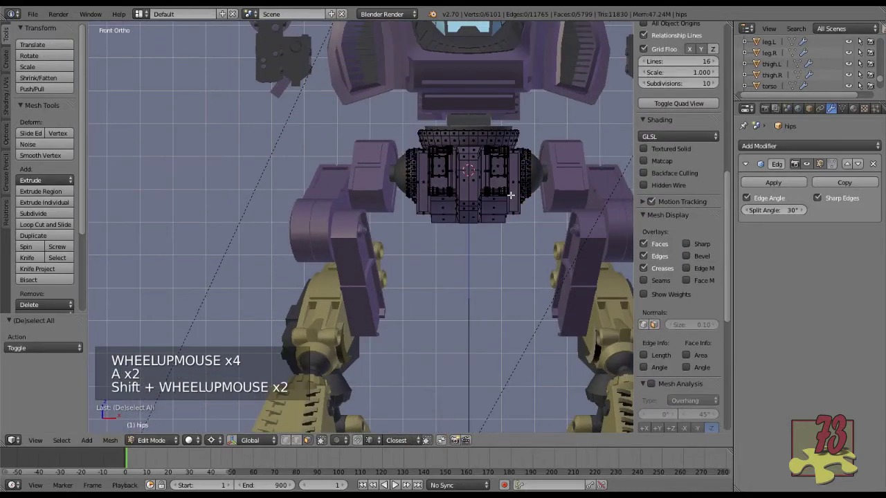
Examine the hip ball joints from the front and side in solid and wireframe shading, and return to Object Mode.
{"action": "scroll", "coordinate": [511, 196], "scroll_direction": "up", "scroll_amount": 1}
{"action": "middle_click_drag", "start_coordinate": [471, 228], "coordinate": [405, 239], "text": "shift"}
{"action": "scroll", "coordinate": [404, 243], "scroll_direction": "up", "scroll_amount": 1}
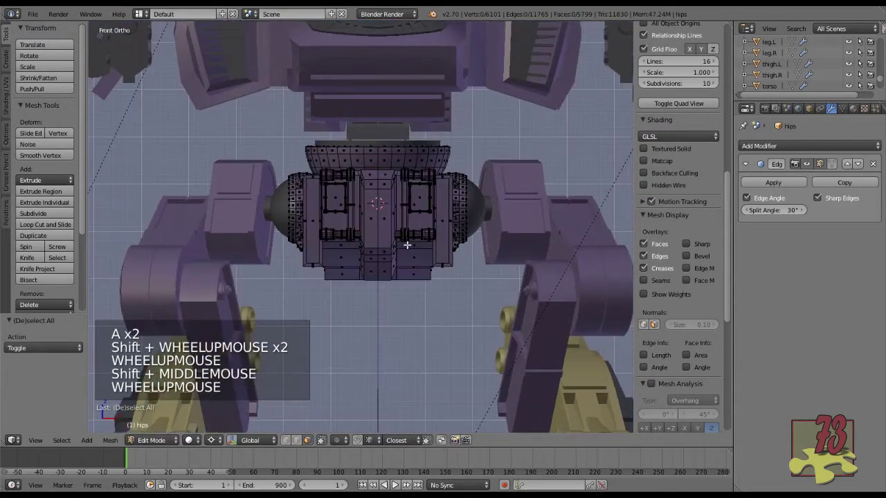
{"action": "scroll", "coordinate": [438, 242], "scroll_direction": "up", "scroll_amount": 1, "text": "shift"}
{"action": "scroll", "coordinate": [450, 242], "scroll_direction": "up", "scroll_amount": 2}
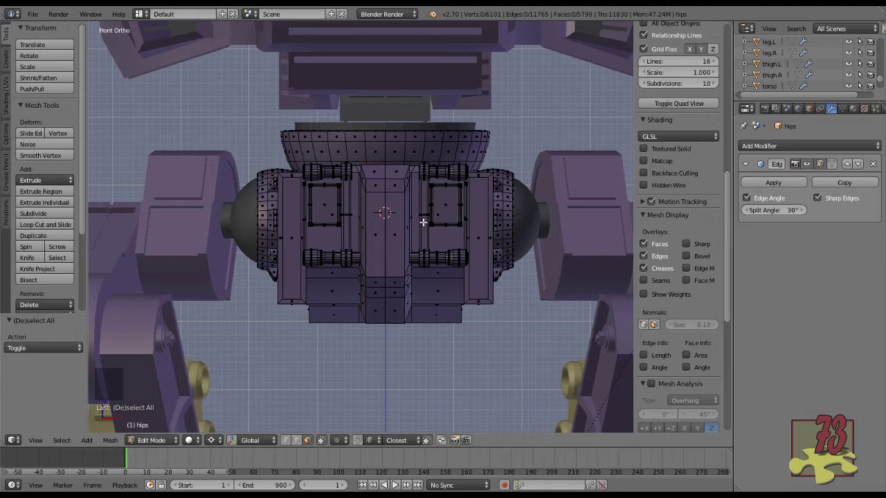
{"action": "middle_click_drag", "start_coordinate": [473, 231], "coordinate": [409, 250]}
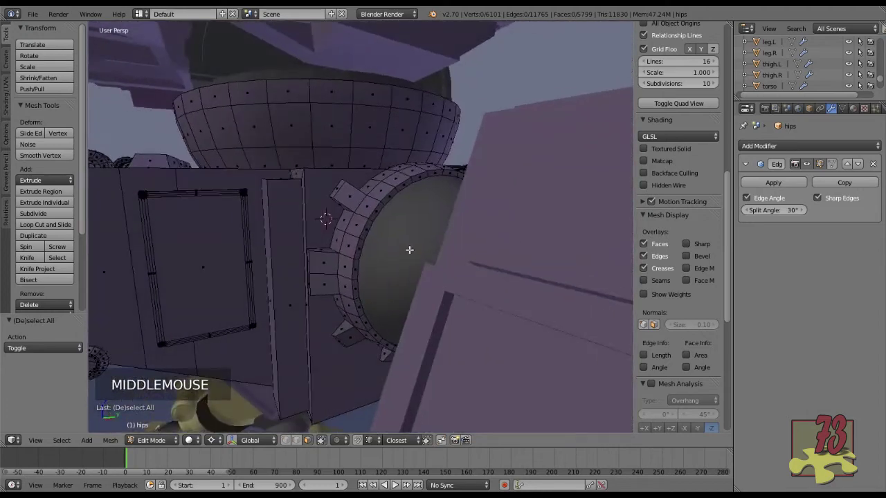
{"action": "key", "text": "KP_3"}
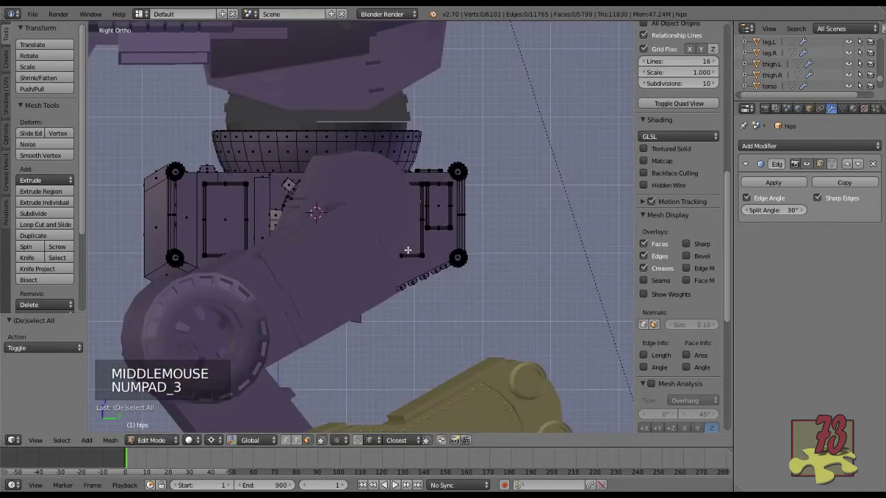
{"action": "key", "text": "z"}
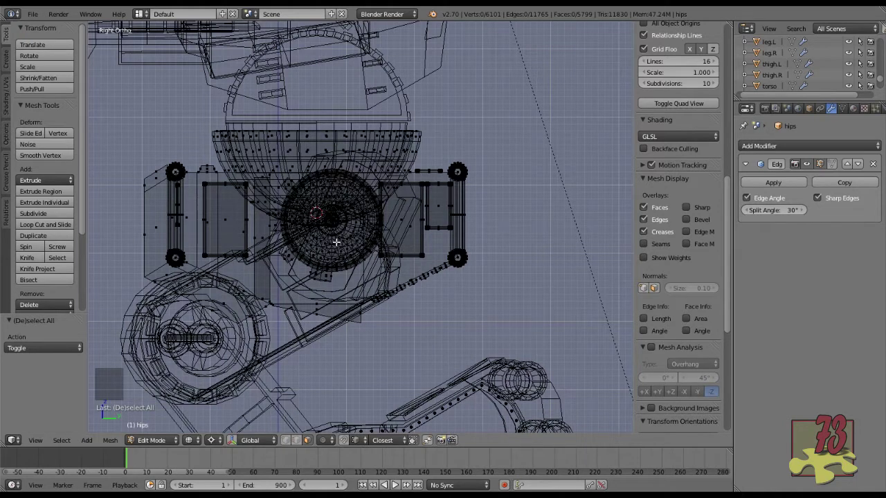
{"action": "key", "text": "KP_1"}
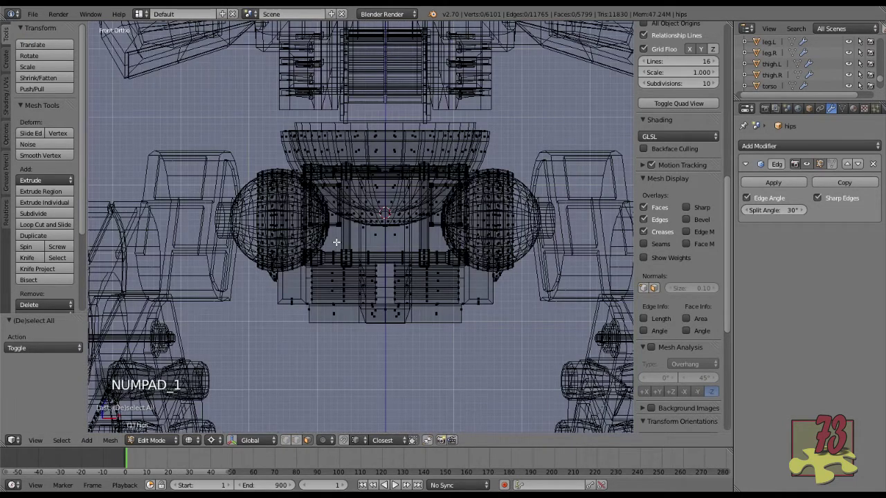
{"action": "key", "text": "z"}
{"action": "key", "text": "Tab"}
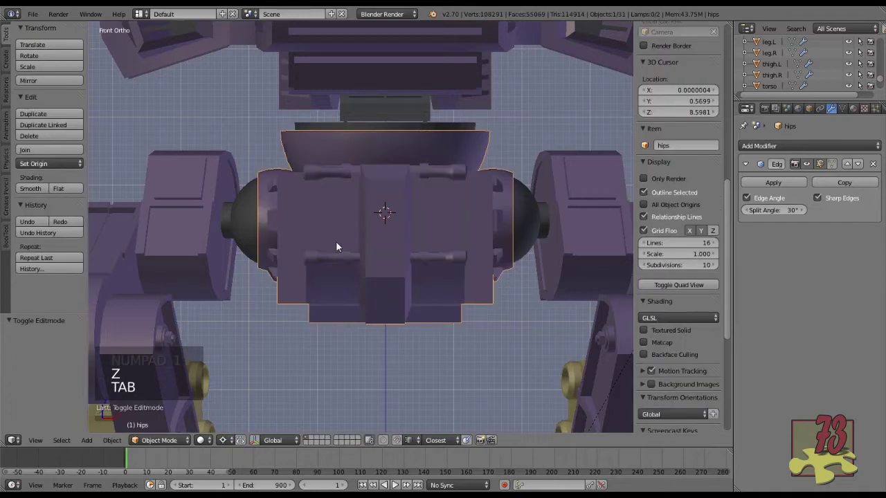
Add a single-bone armature at the 3D cursor in the hips.
{"action": "key", "text": "shift+a"}
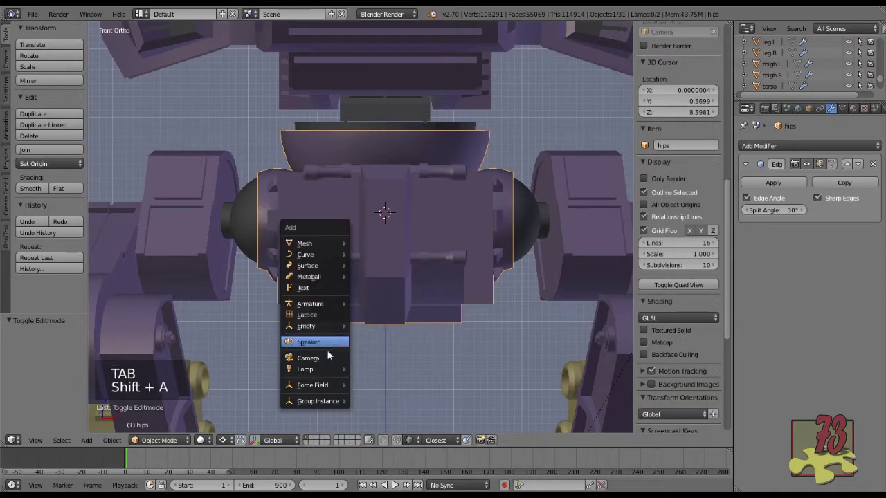
{"action": "mouse_move", "coordinate": [339, 303]}
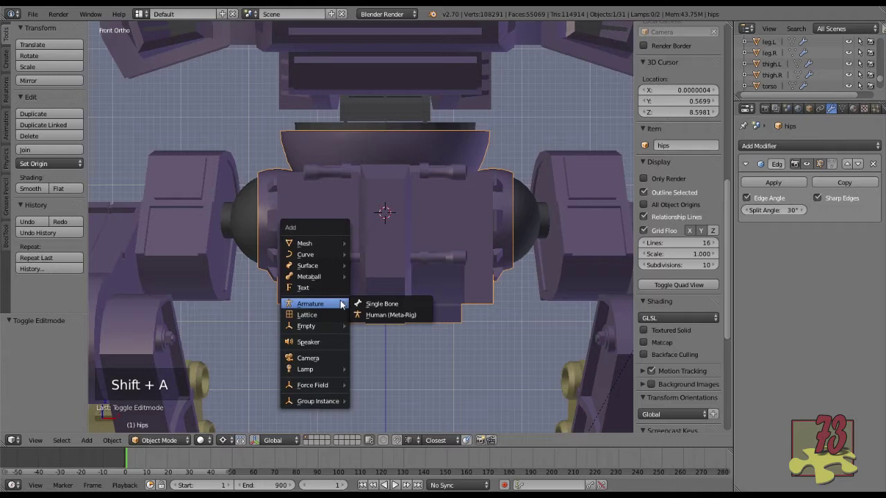
{"action": "left_click", "coordinate": [377, 302]}
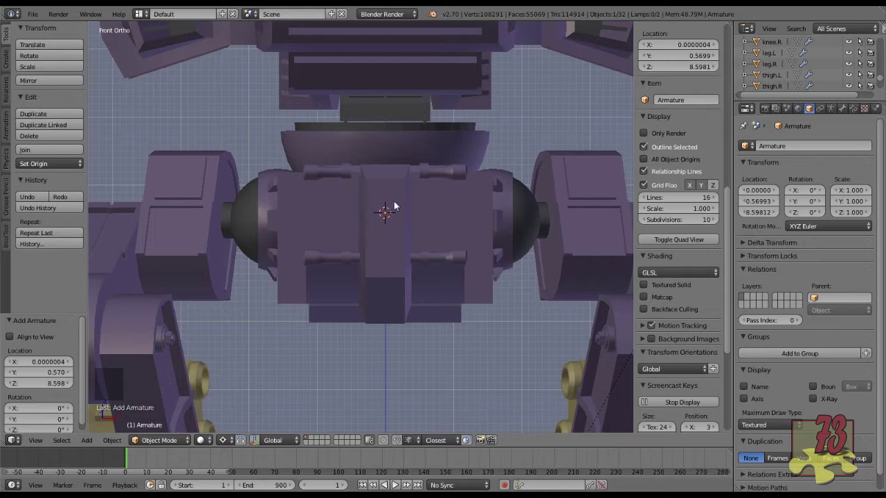
Compare the bone in wireframe and solid shading, and enable X-Ray display for the armature.
{"action": "key", "text": "z"}
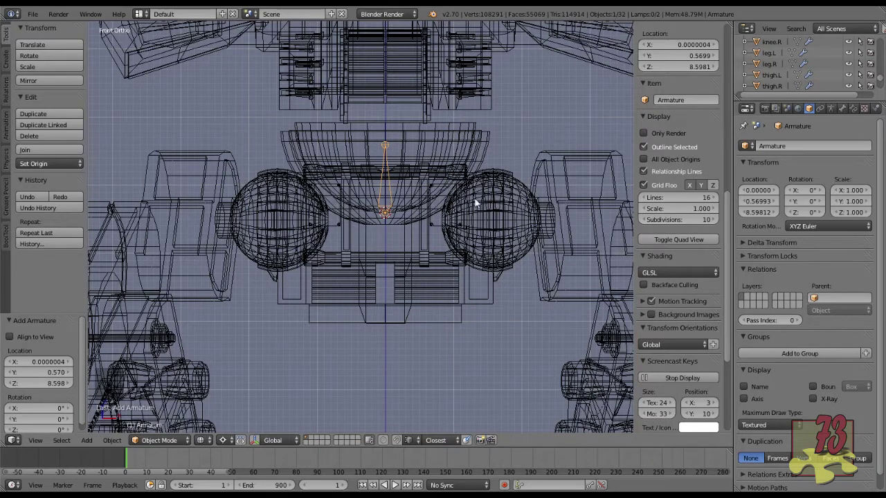
{"action": "mouse_move", "coordinate": [429, 181]}
{"action": "middle_mouse_down"}
{"action": "mouse_move", "coordinate": [263, 224]}
{"action": "mouse_move", "coordinate": [253, 258]}
{"action": "mouse_move", "coordinate": [386, 233]}
{"action": "mouse_move", "coordinate": [447, 210]}
{"action": "mouse_move", "coordinate": [526, 210]}
{"action": "mouse_move", "coordinate": [506, 198]}
{"action": "mouse_move", "coordinate": [368, 204]}
{"action": "mouse_move", "coordinate": [436, 209]}
{"action": "mouse_move", "coordinate": [382, 206]}
{"action": "middle_mouse_up"}
{"action": "key", "text": "z"}
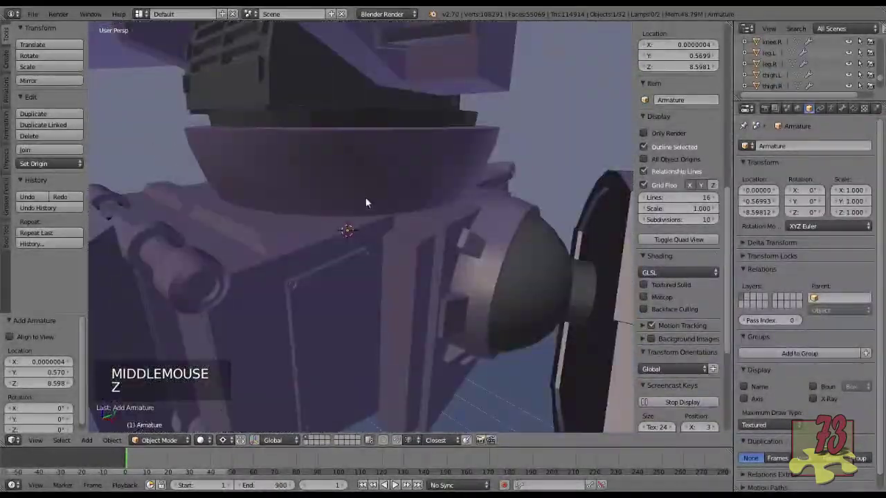
{"action": "key", "text": "z"}
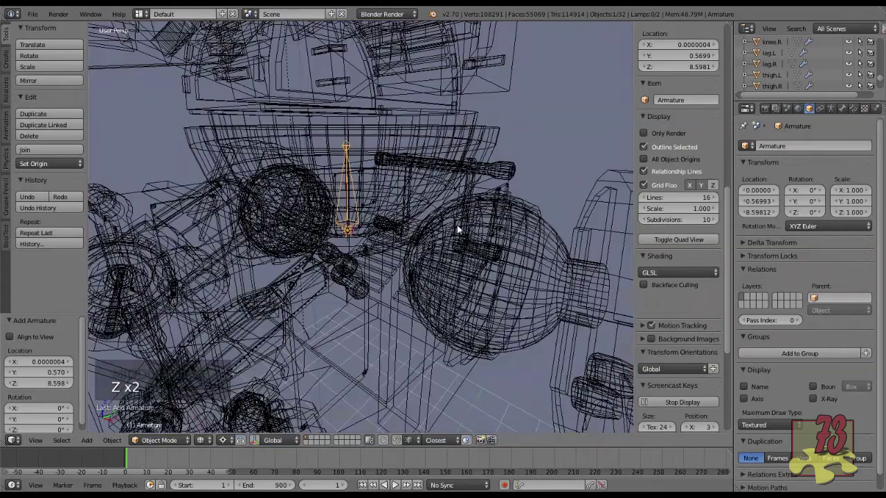
{"action": "key", "text": "z"}
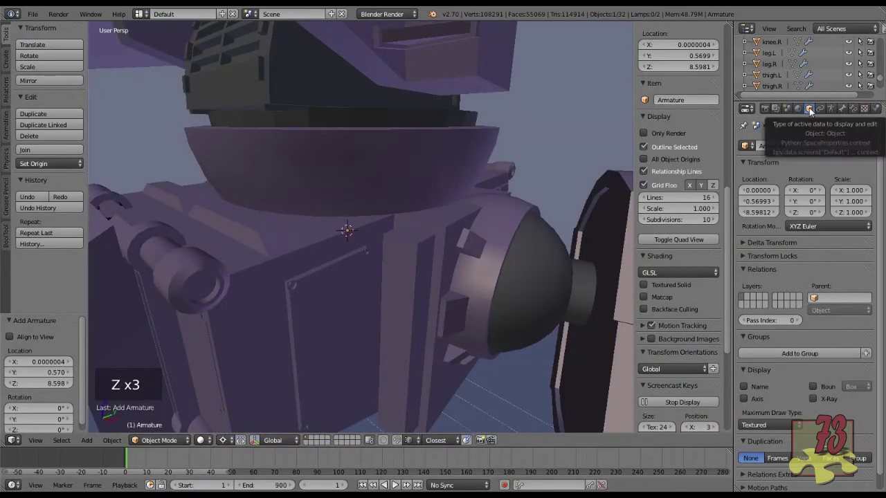
{"action": "left_click", "coordinate": [813, 398]}
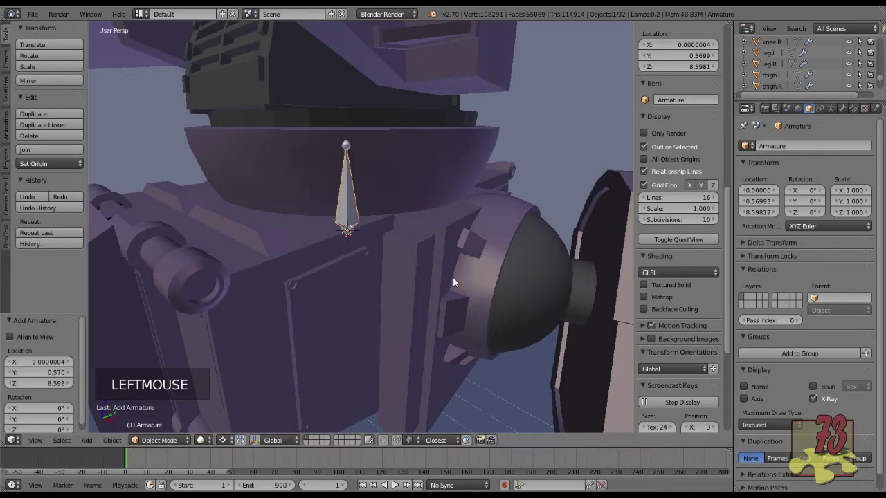
Examine the X-Ray bone inside the hips from several angles in wireframe, solid and textured shading.
{"action": "scroll", "coordinate": [431, 275], "scroll_direction": "down", "scroll_amount": 4}
{"action": "middle_click_drag", "start_coordinate": [398, 280], "coordinate": [385, 265]}
{"action": "scroll", "coordinate": [385, 264], "scroll_direction": "down", "scroll_amount": 1}
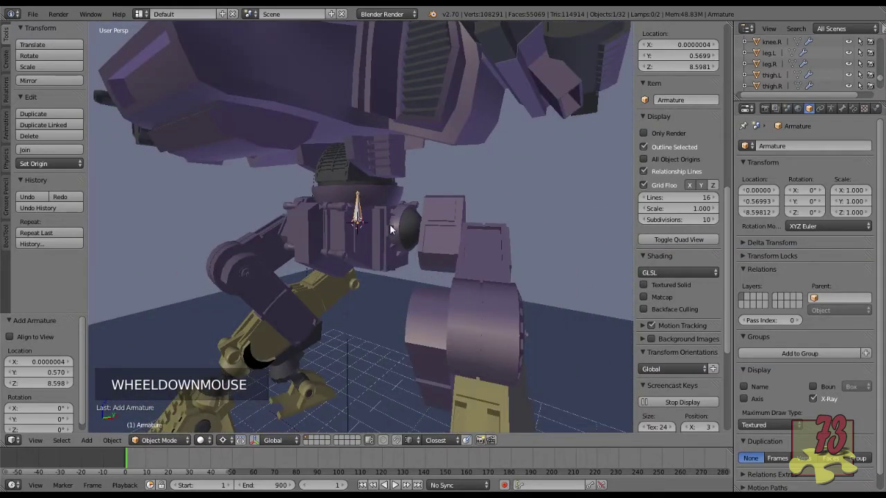
{"action": "key", "text": "z"}
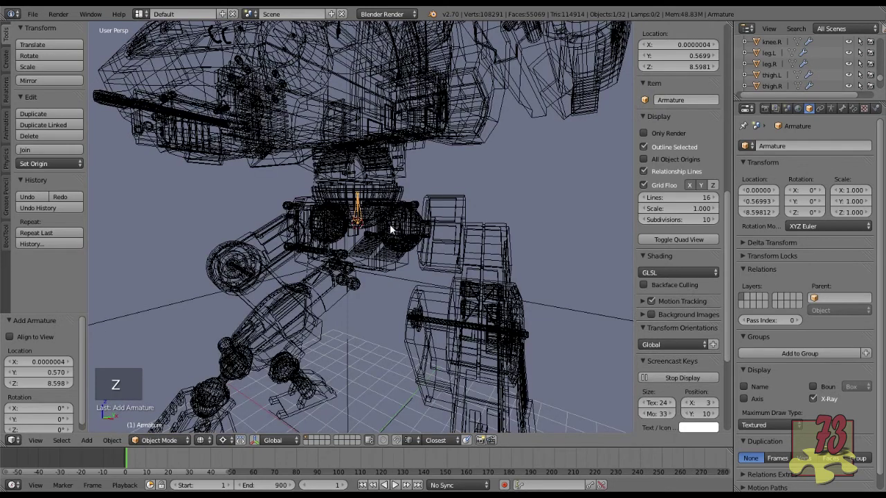
{"action": "key", "text": "z"}
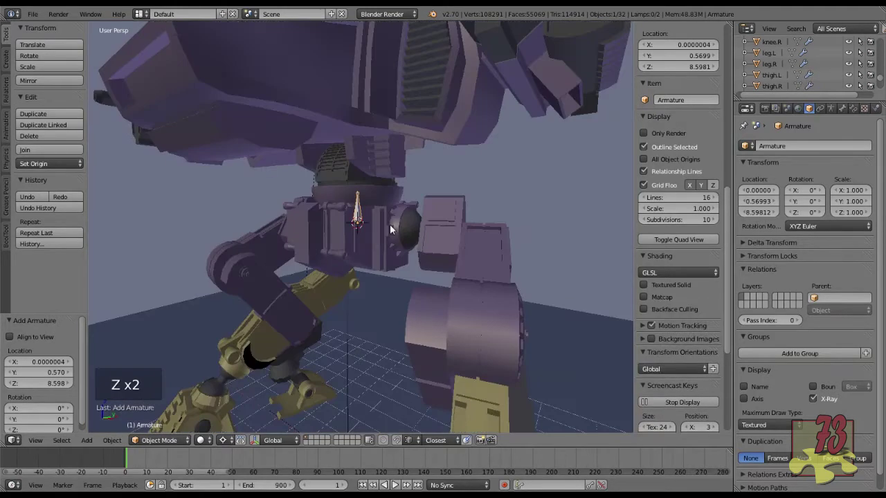
{"action": "key", "text": "alt+z"}
{"action": "middle_click_drag", "start_coordinate": [382, 239], "coordinate": [549, 261]}
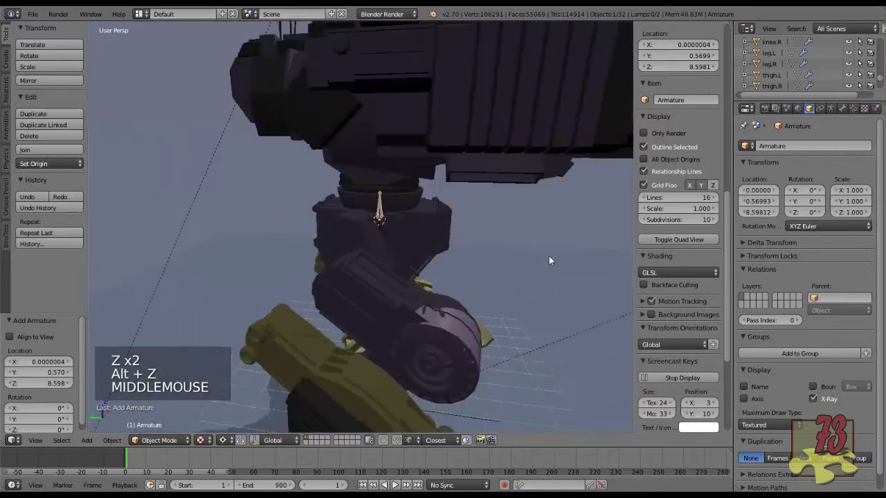
{"action": "scroll", "coordinate": [526, 258], "scroll_direction": "down", "scroll_amount": 2}
{"action": "middle_click_drag", "start_coordinate": [485, 255], "coordinate": [355, 253]}
{"action": "scroll", "coordinate": [378, 237], "scroll_direction": "up", "scroll_amount": 4}
{"action": "scroll", "coordinate": [379, 234], "scroll_direction": "up", "scroll_amount": 1}
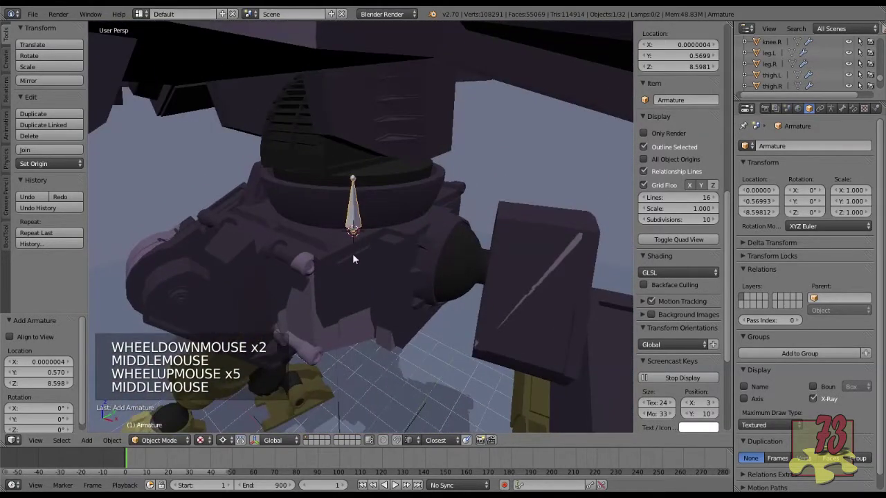
Select the armature bone through the hips mesh and compare it in wireframe and solid shading.
{"action": "right_click", "coordinate": [374, 201]}
{"action": "right_click", "coordinate": [367, 208]}
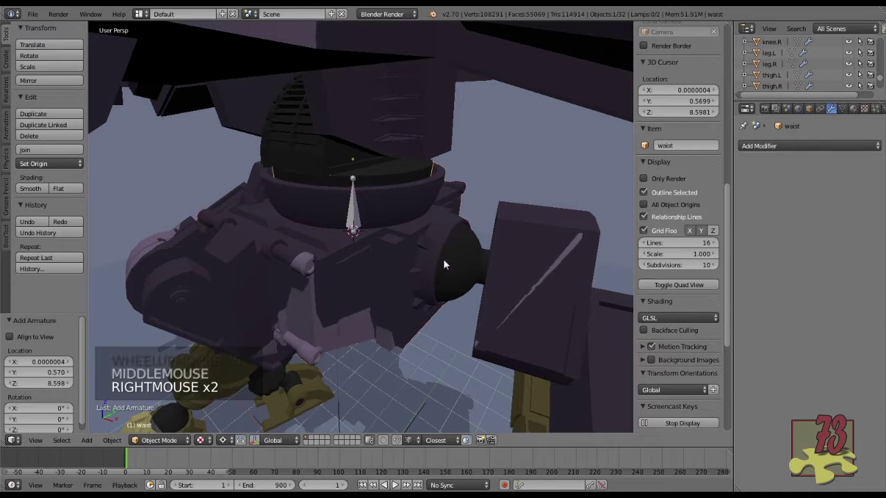
{"action": "right_click", "coordinate": [358, 222]}
{"action": "right_click", "coordinate": [358, 221]}
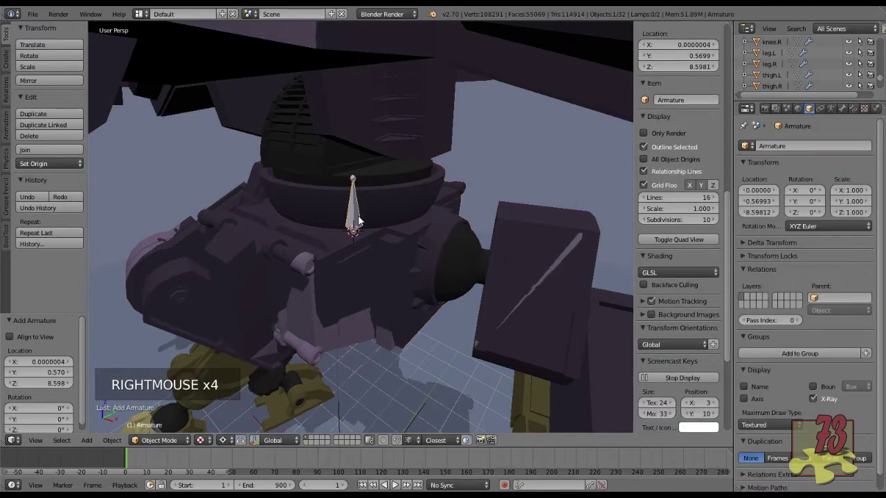
{"action": "key", "text": "z"}
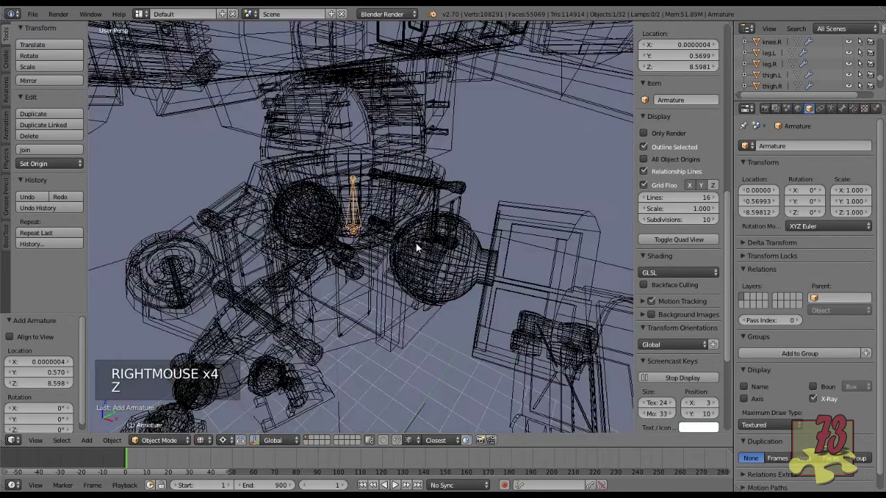
{"action": "key", "text": "z"}
{"action": "scroll", "coordinate": [410, 248], "scroll_direction": "down", "scroll_amount": 2}
{"action": "middle_click_drag", "start_coordinate": [409, 251], "coordinate": [422, 223]}
{"action": "scroll", "coordinate": [397, 232], "scroll_direction": "up", "scroll_amount": 1}
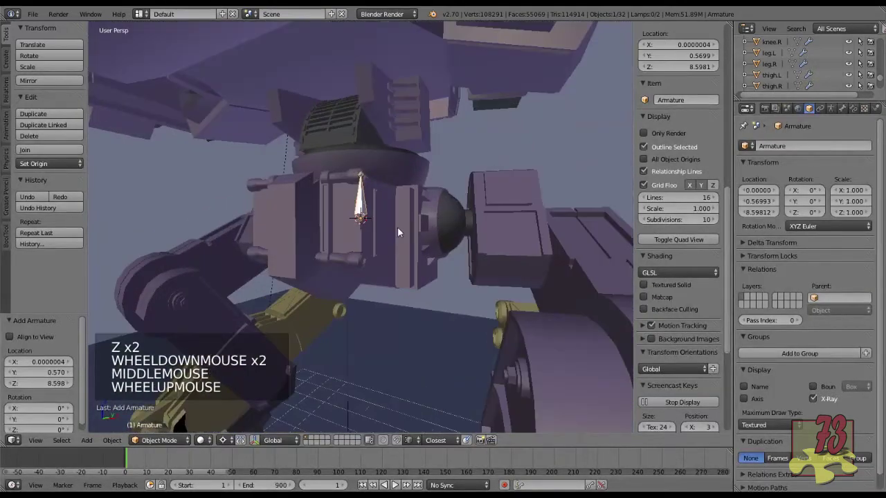
Deselect everything and view the whole mech in textured shading from the front and side.
{"action": "key", "text": "a"}
{"action": "scroll", "coordinate": [380, 239], "scroll_direction": "down", "scroll_amount": 7}
{"action": "mouse_move", "coordinate": [376, 243]}
{"action": "middle_mouse_down"}
{"action": "mouse_move", "coordinate": [379, 266]}
{"action": "mouse_move", "coordinate": [305, 261]}
{"action": "mouse_move", "coordinate": [416, 263]}
{"action": "mouse_move", "coordinate": [422, 273]}
{"action": "mouse_move", "coordinate": [443, 275]}
{"action": "middle_mouse_up"}
{"action": "scroll", "coordinate": [379, 266], "scroll_direction": "down", "scroll_amount": 2}
{"action": "key", "text": "alt+z"}
{"action": "scroll", "coordinate": [392, 278], "scroll_direction": "down", "scroll_amount": 1}
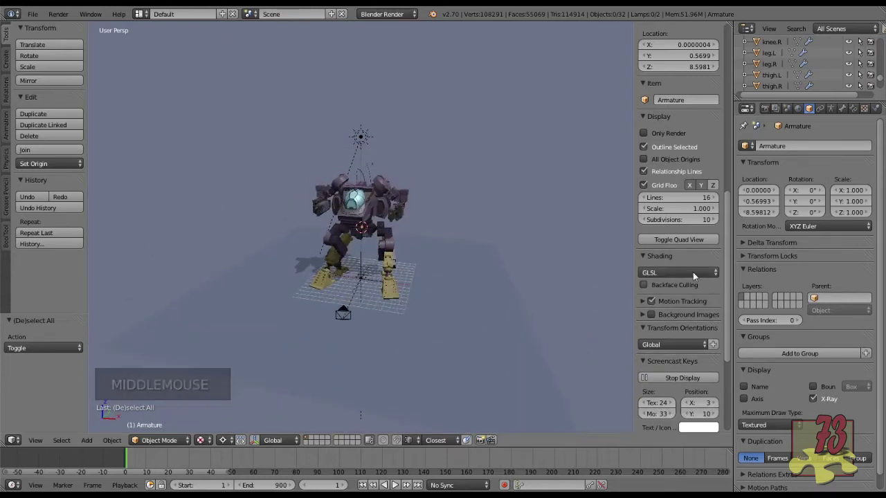
{"action": "middle_click_drag", "start_coordinate": [437, 280], "coordinate": [452, 297]}
{"action": "scroll", "coordinate": [336, 301], "scroll_direction": "up", "scroll_amount": 4}
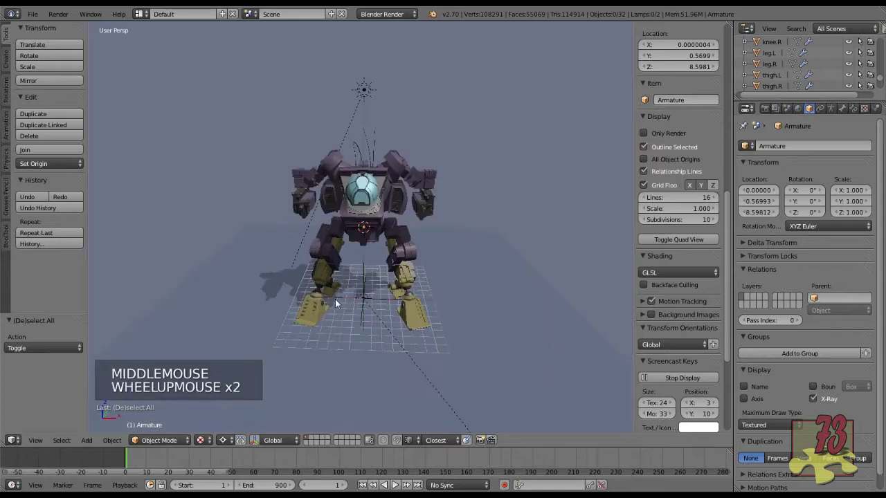
{"action": "middle_click_drag", "start_coordinate": [330, 311], "coordinate": [304, 280], "text": "shift"}
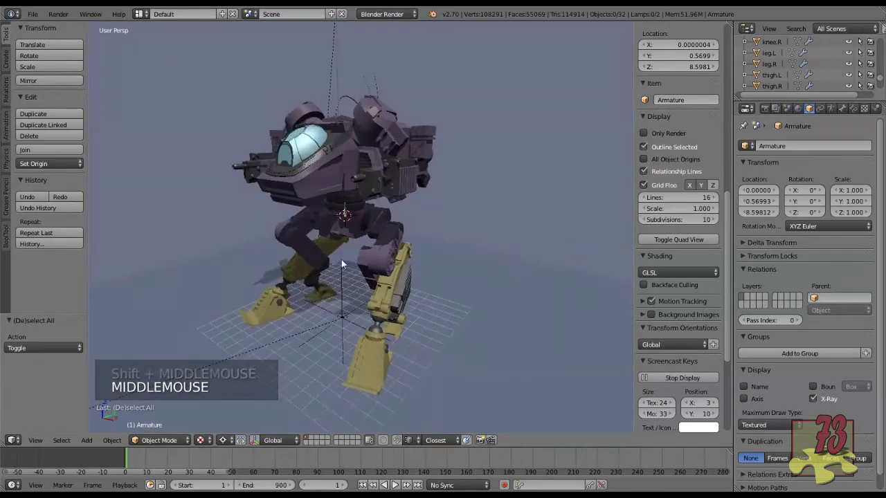
Select both lamps, the camera and the ground plane in wireframe, and move them to layer 11.
{"action": "scroll", "coordinate": [422, 271], "scroll_direction": "down", "scroll_amount": 3}
{"action": "key", "text": "z"}
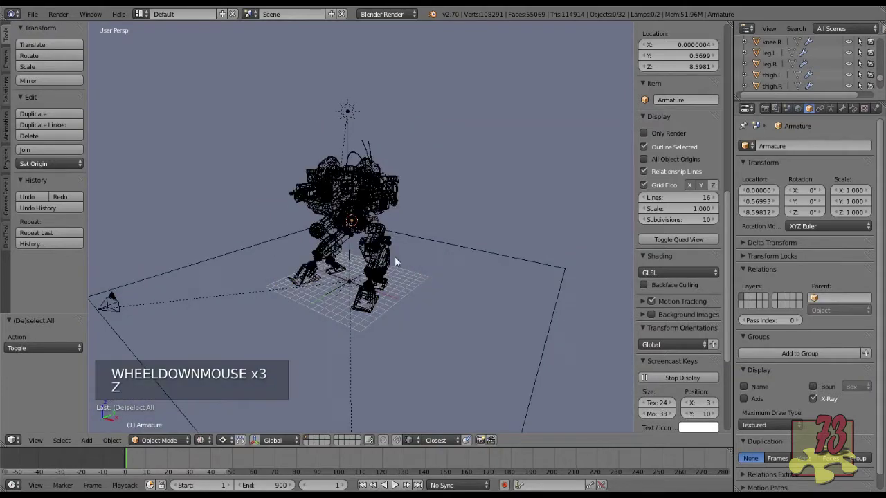
{"action": "right_click", "coordinate": [338, 294]}
{"action": "right_click", "coordinate": [229, 287], "text": "shift"}
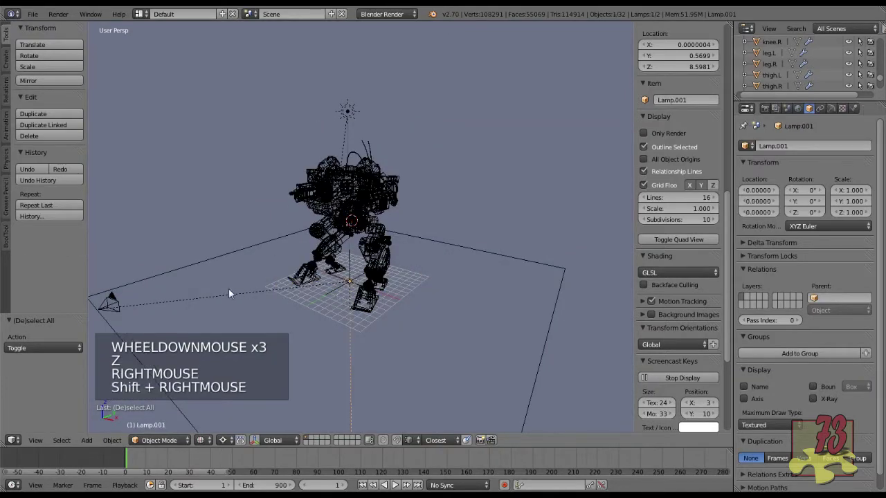
{"action": "right_click", "coordinate": [109, 303], "text": "shift"}
{"action": "right_click", "coordinate": [178, 270], "text": "shift"}
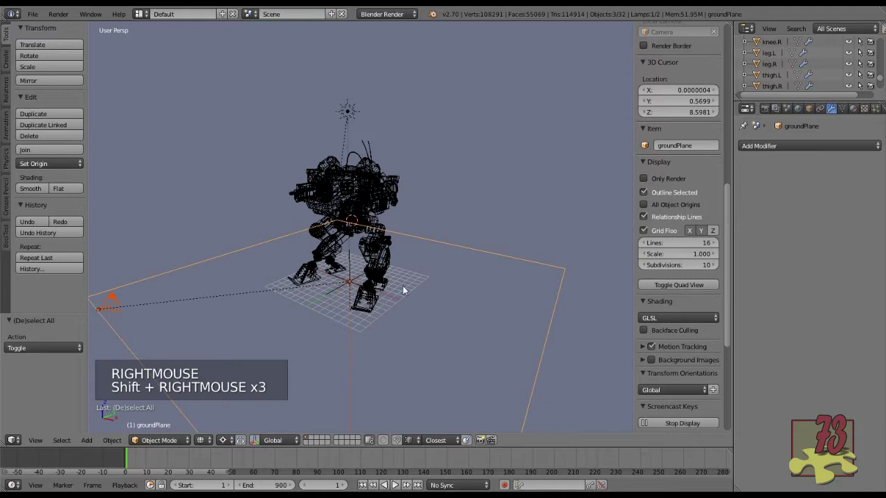
{"action": "right_click", "coordinate": [345, 114], "text": "shift"}
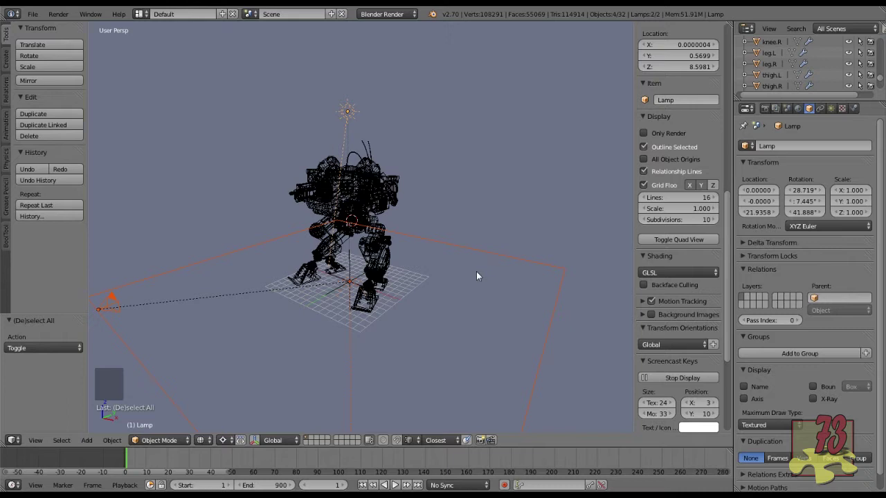
{"action": "key", "text": "m"}
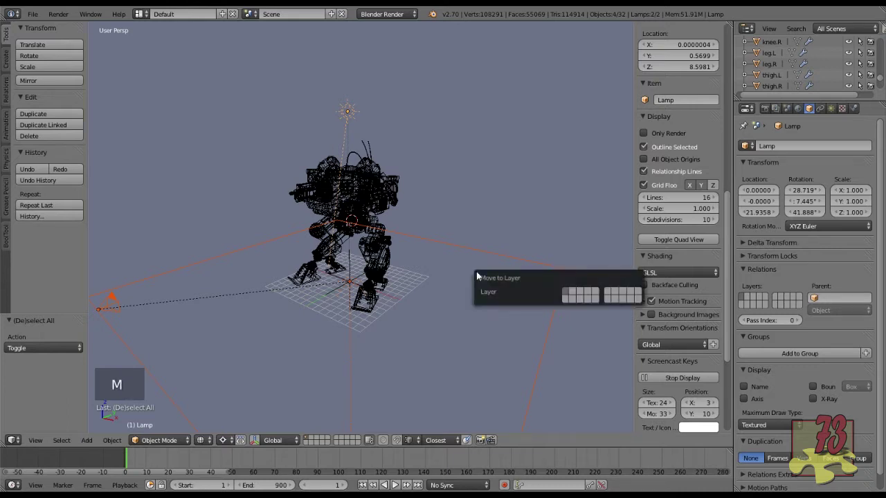
{"action": "left_click", "coordinate": [566, 301]}
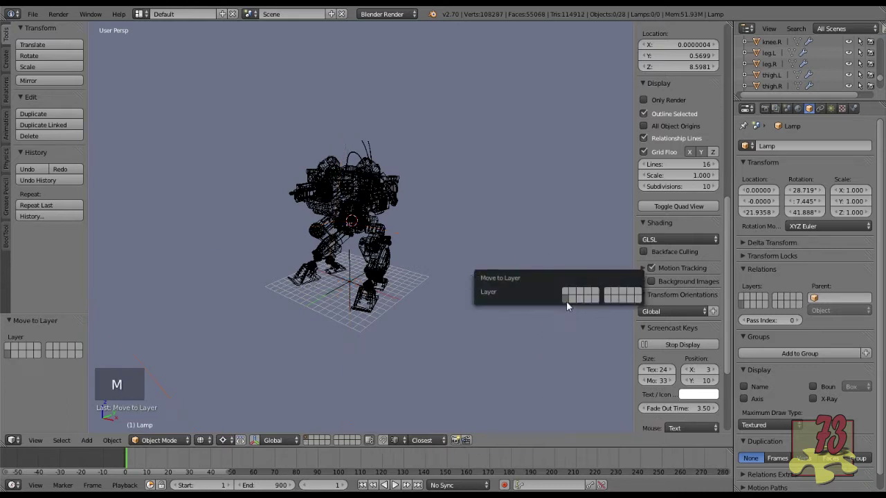
Move the empty at the mech's base to layer 11.
{"action": "right_click", "coordinate": [350, 281]}
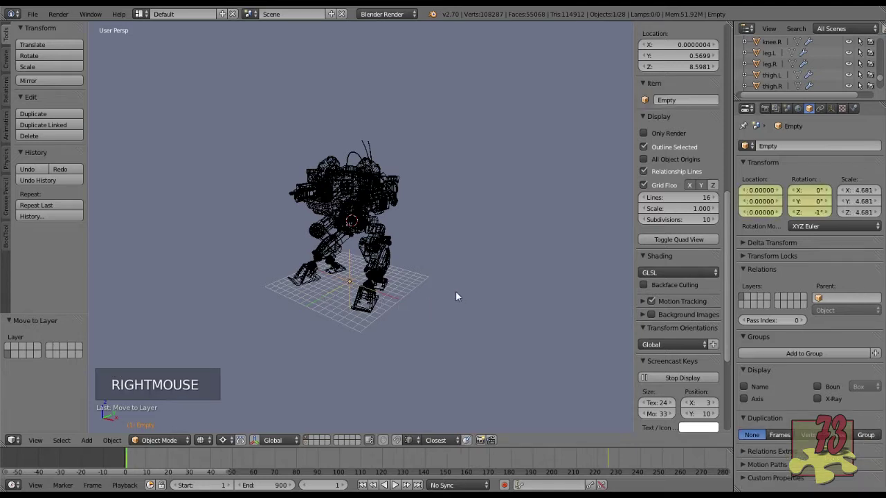
{"action": "key", "text": "m"}
{"action": "key", "text": "m"}
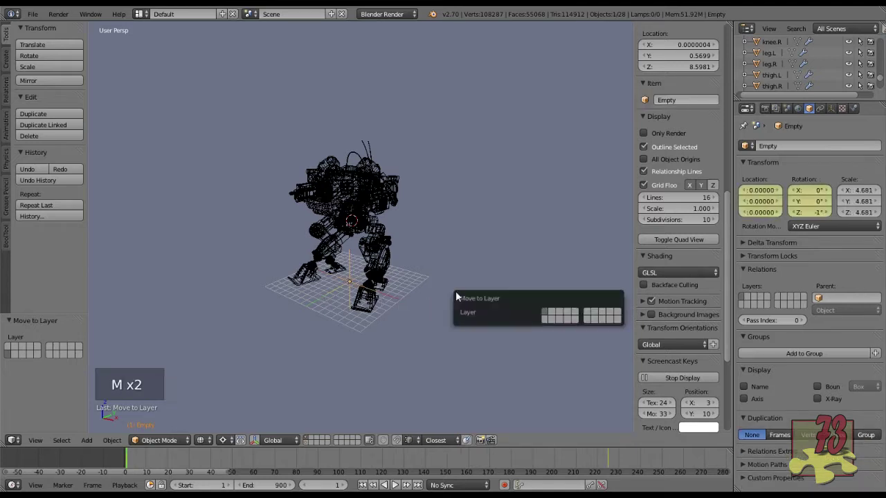
{"action": "left_click", "coordinate": [544, 321]}
Switch to solid shading and examine the mech's hips and legs from the side and front.
{"action": "middle_click_drag", "start_coordinate": [388, 285], "coordinate": [428, 263]}
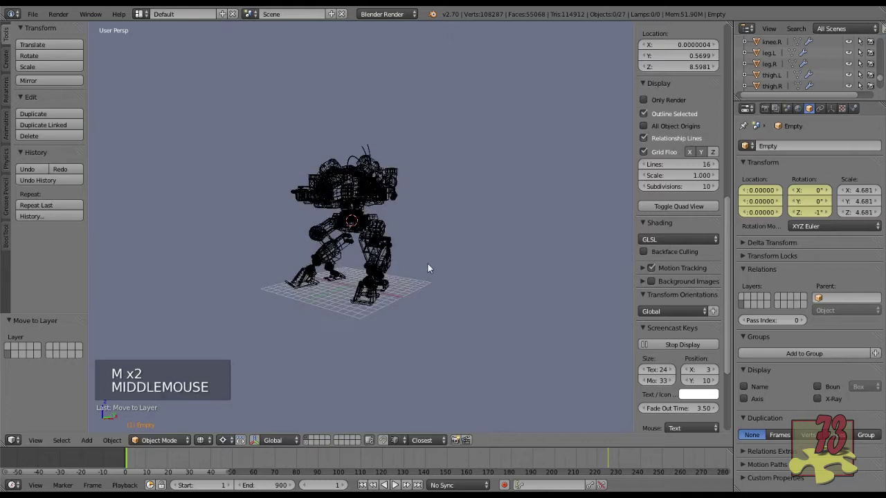
{"action": "key", "text": "z"}
{"action": "scroll", "coordinate": [386, 281], "scroll_direction": "up", "scroll_amount": 4}
{"action": "scroll", "coordinate": [438, 228], "scroll_direction": "down", "scroll_amount": 2}
{"action": "middle_click_drag", "start_coordinate": [426, 242], "coordinate": [364, 320]}
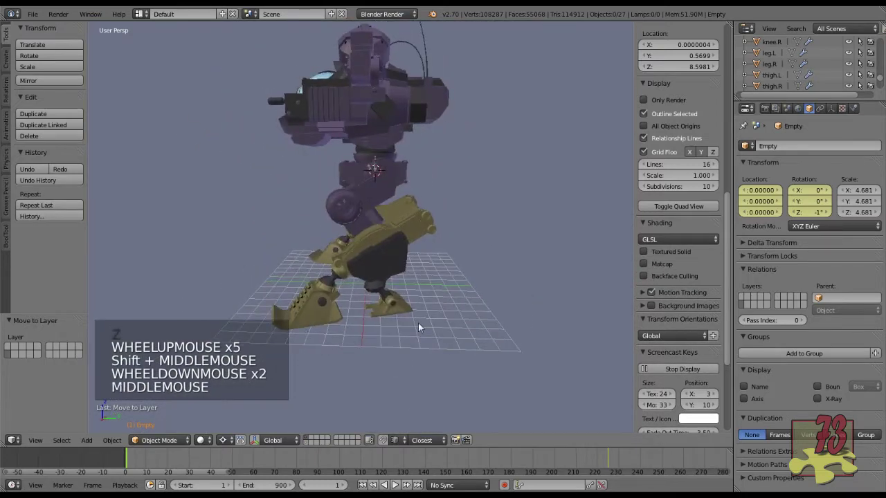
{"action": "middle_click_drag", "start_coordinate": [302, 272], "coordinate": [388, 282]}
{"action": "scroll", "coordinate": [431, 254], "scroll_direction": "up", "scroll_amount": 2}
{"action": "middle_click_drag", "start_coordinate": [430, 254], "coordinate": [435, 278], "text": "shift"}
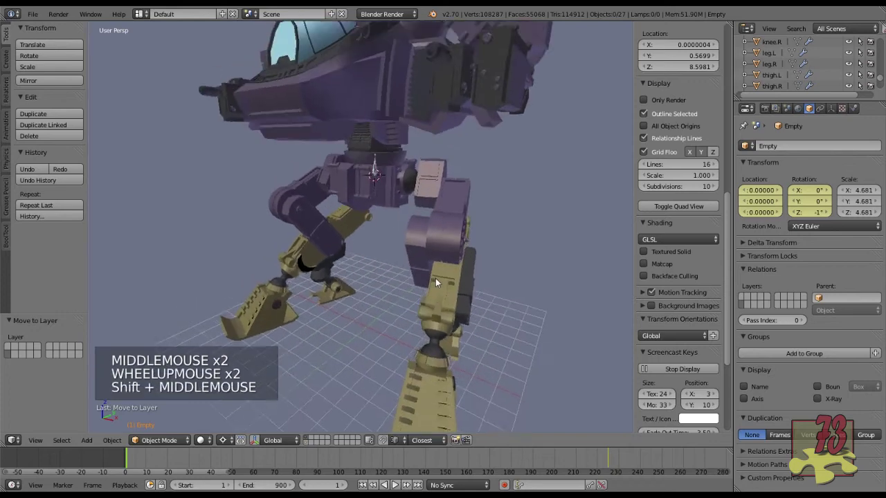
{"action": "middle_click_drag", "start_coordinate": [377, 248], "coordinate": [379, 187]}
Select the armature through the hips mesh and inspect its bone up close in front orthographic view.
{"action": "right_click", "coordinate": [373, 175]}
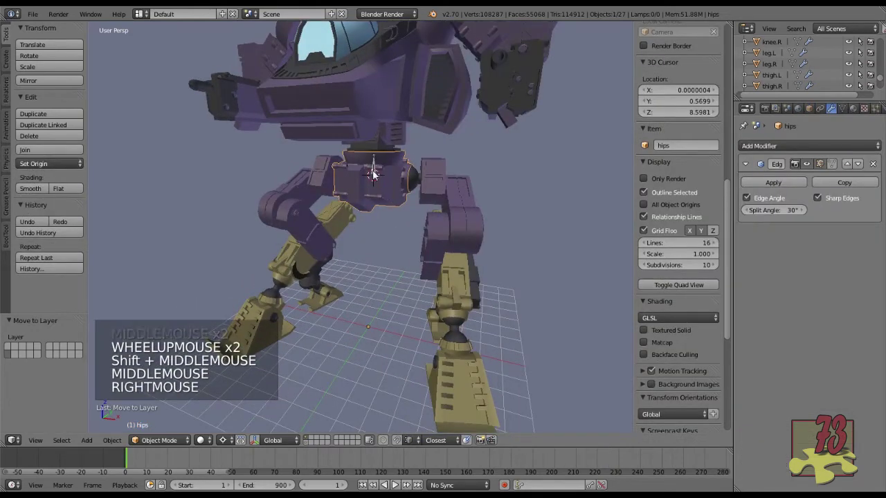
{"action": "right_click", "coordinate": [374, 175]}
{"action": "right_click", "coordinate": [374, 174]}
{"action": "right_click", "coordinate": [373, 174]}
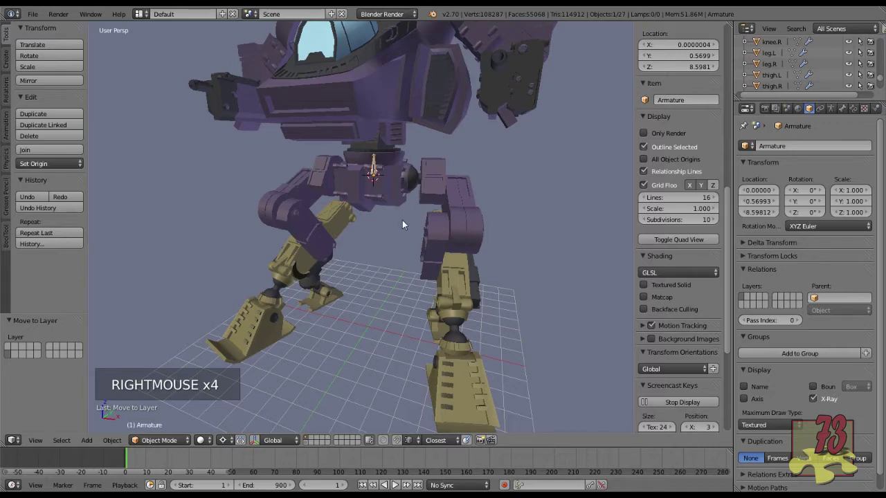
{"action": "scroll", "coordinate": [402, 220], "scroll_direction": "up", "scroll_amount": 3}
{"action": "middle_click_drag", "start_coordinate": [402, 221], "coordinate": [372, 235], "text": "shift"}
{"action": "key", "text": "KP_1"}
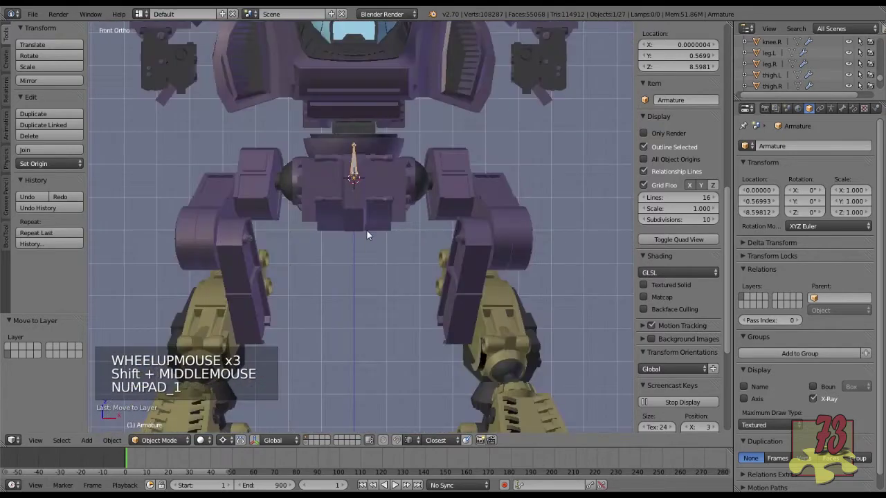
{"action": "scroll", "coordinate": [369, 198], "scroll_direction": "up", "scroll_amount": 3}
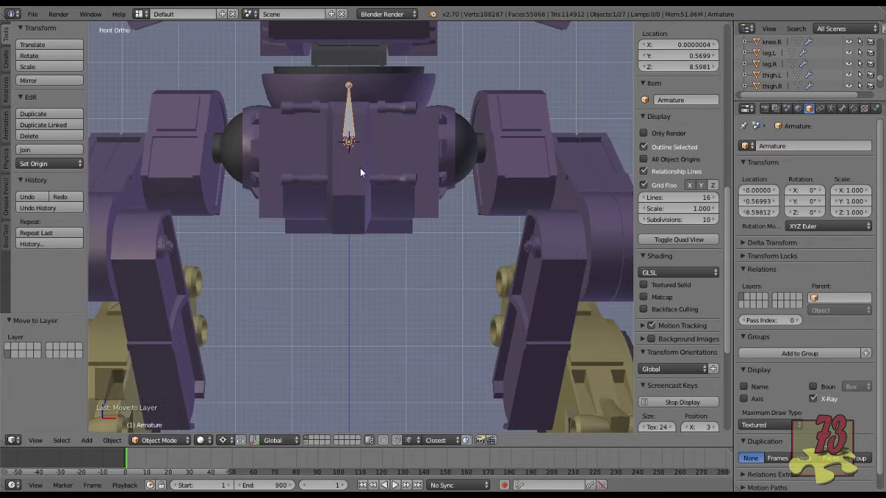
Reselect the armature through the hips and inspect the bone's tip against the waist in Edit Mode.
{"action": "right_click", "coordinate": [345, 89]}
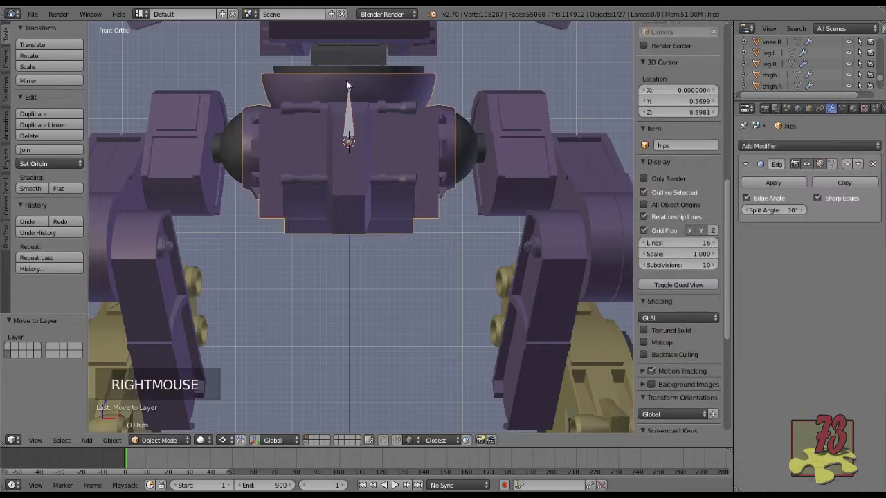
{"action": "right_click", "coordinate": [348, 88]}
{"action": "right_click", "coordinate": [349, 95]}
{"action": "right_click", "coordinate": [348, 100]}
{"action": "right_click", "coordinate": [348, 101]}
{"action": "right_click", "coordinate": [348, 101]}
{"action": "right_click", "coordinate": [348, 101]}
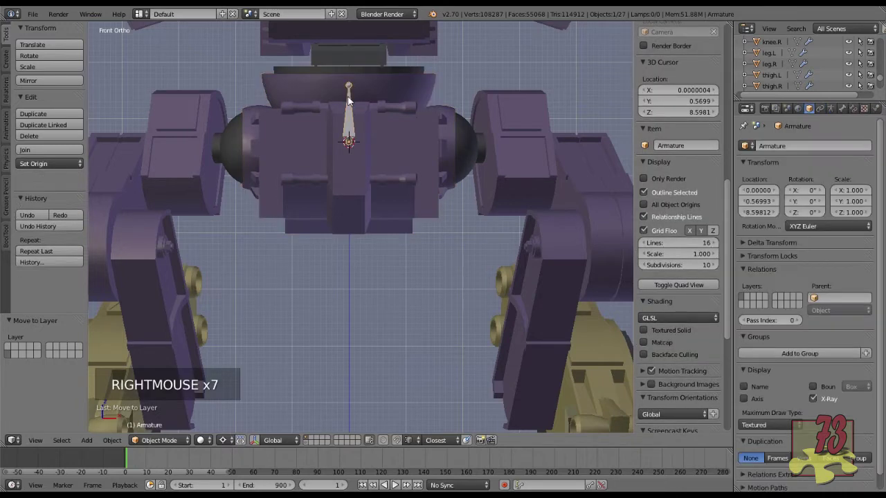
{"action": "key", "text": "Tab"}
{"action": "scroll", "coordinate": [348, 109], "scroll_direction": "up", "scroll_amount": 2}
{"action": "middle_click_drag", "start_coordinate": [348, 110], "coordinate": [357, 181], "text": "shift"}
{"action": "scroll", "coordinate": [357, 181], "scroll_direction": "up", "scroll_amount": 1}
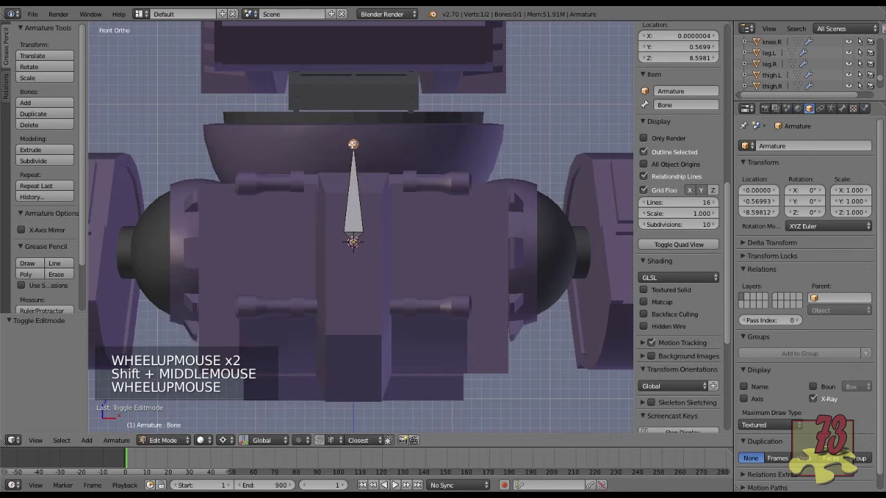
{"action": "key", "text": "Tab"}
Select the top face of the waist mesh and snap the 3D cursor to it.
{"action": "right_click", "coordinate": [382, 112]}
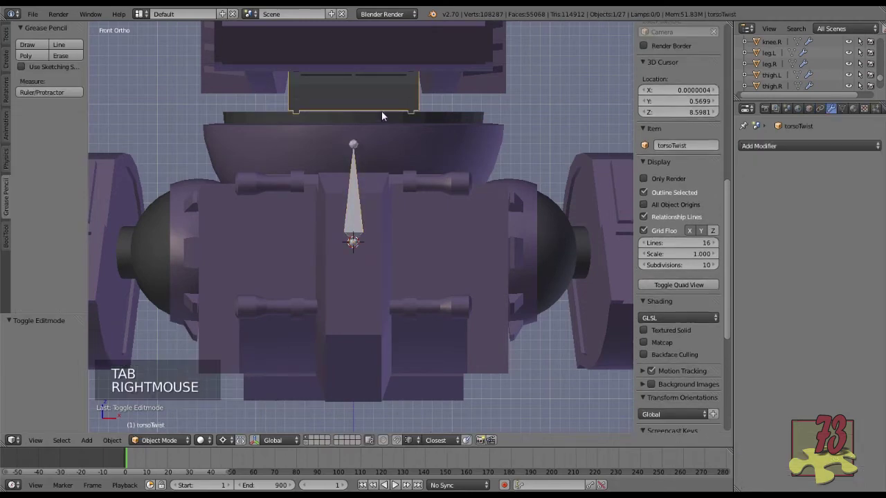
{"action": "right_click", "coordinate": [462, 114]}
{"action": "middle_click_drag", "start_coordinate": [455, 142], "coordinate": [416, 183]}
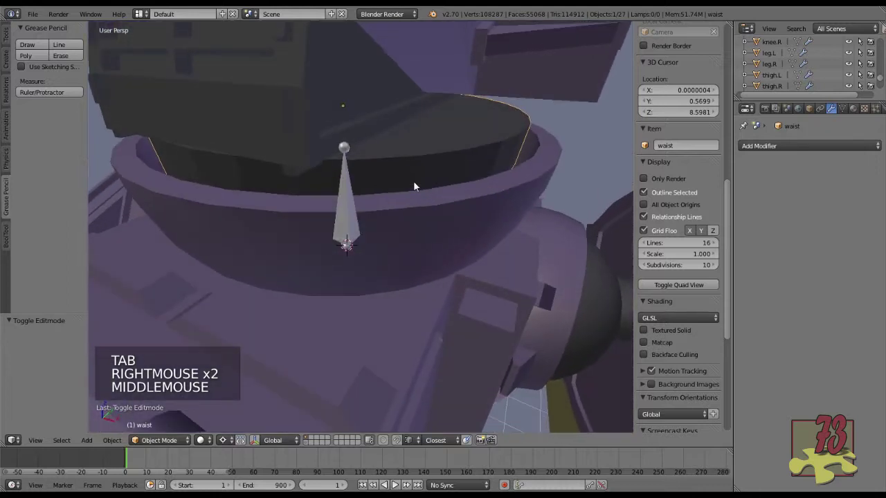
{"action": "key", "text": "ctrl+Tab"}
{"action": "key", "text": "ctrl+Tab"}
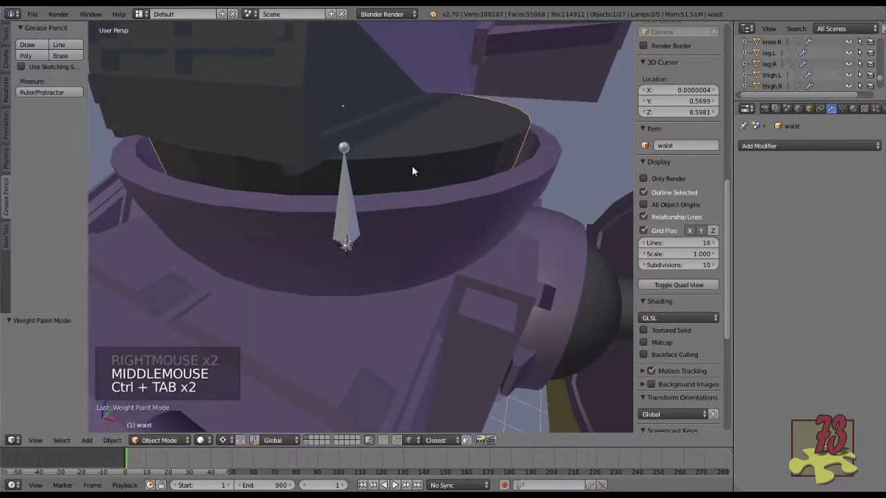
{"action": "key", "text": "Tab"}
{"action": "right_click", "coordinate": [400, 146]}
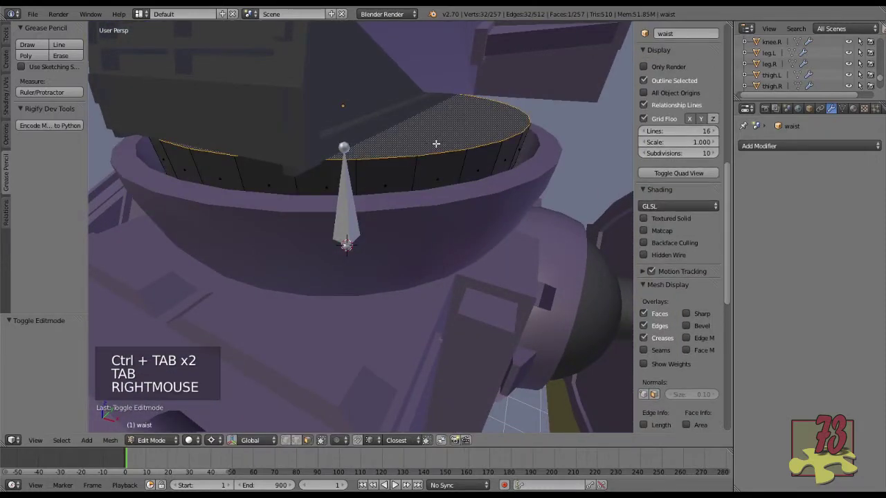
{"action": "middle_click_drag", "start_coordinate": [438, 139], "coordinate": [390, 132]}
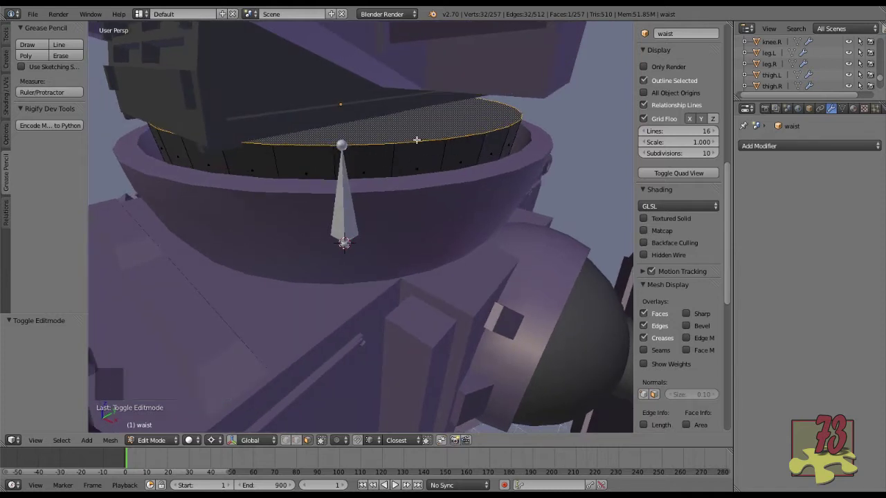
{"action": "key", "text": "shift+s"}
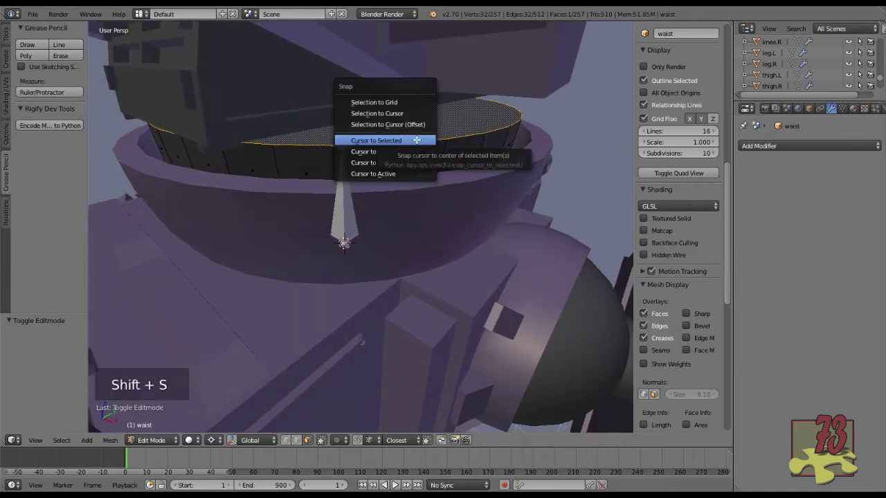
{"action": "left_click", "coordinate": [415, 139]}
Edit the armature and snap the hip bone's tip to the 3D cursor.
{"action": "key", "text": "Tab"}
{"action": "right_click", "coordinate": [346, 171]}
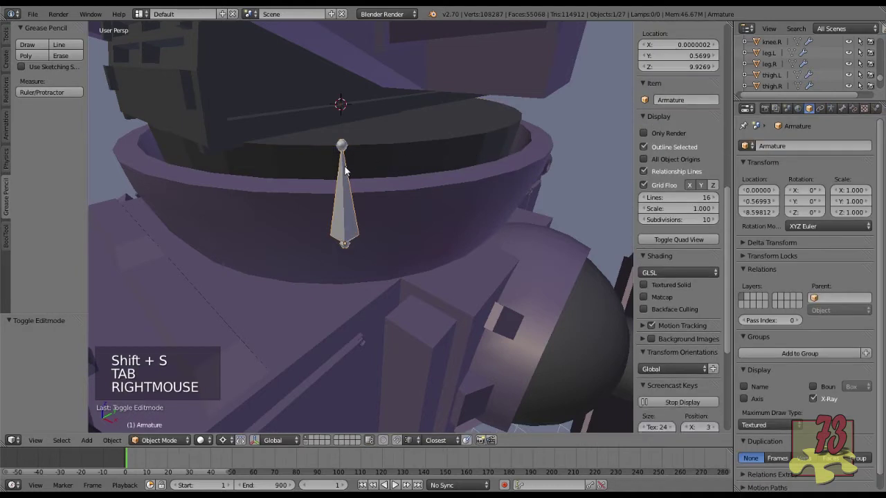
{"action": "left_click", "coordinate": [173, 442]}
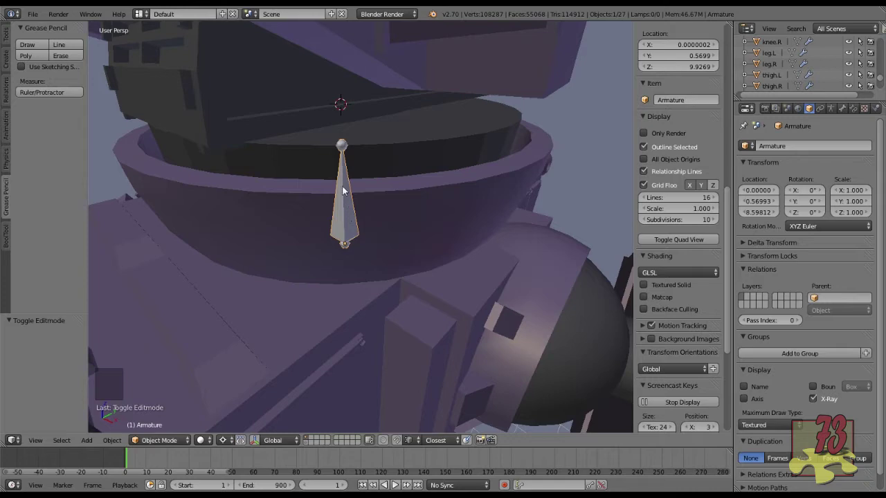
{"action": "key", "text": "Tab"}
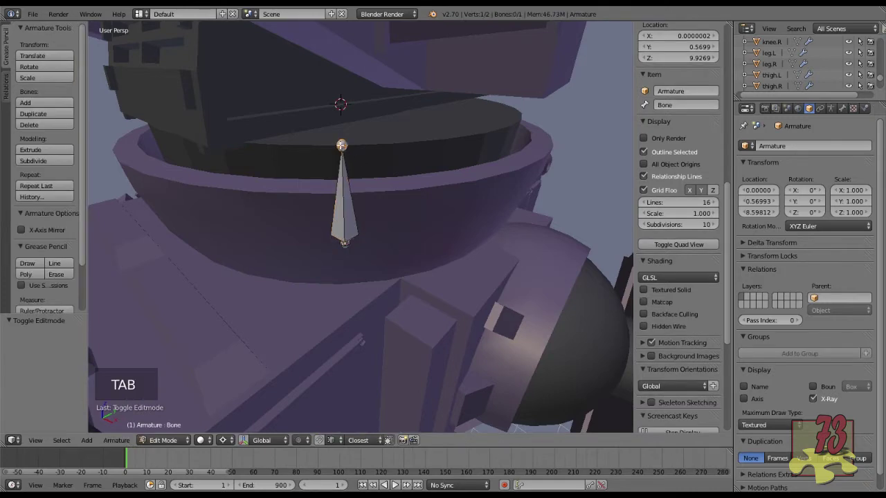
{"action": "right_click", "coordinate": [341, 145]}
{"action": "middle_click_drag", "start_coordinate": [300, 205], "coordinate": [338, 198]}
{"action": "key", "text": "shift+s"}
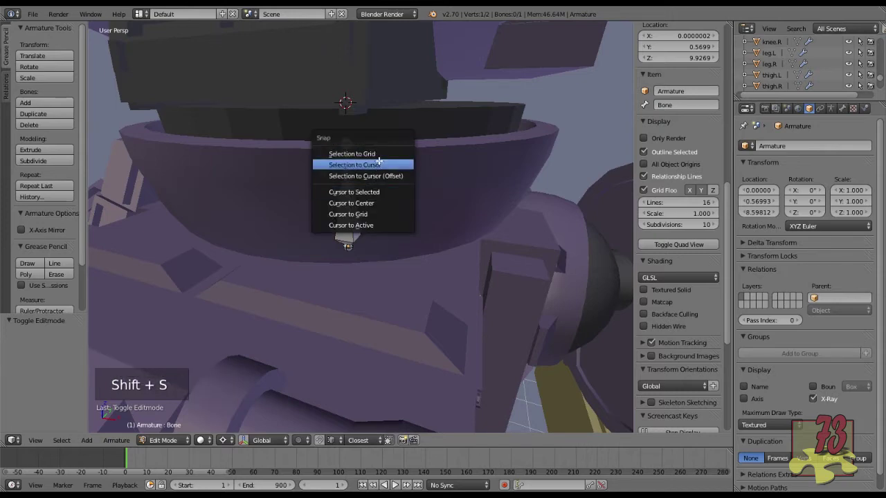
{"action": "left_click", "coordinate": [374, 164]}
Extrude a second bone about 0.858 units straight up along Z from the hip bone's tip.
{"action": "scroll", "coordinate": [384, 173], "scroll_direction": "down", "scroll_amount": 2}
{"action": "middle_click_drag", "start_coordinate": [384, 173], "coordinate": [375, 163]}
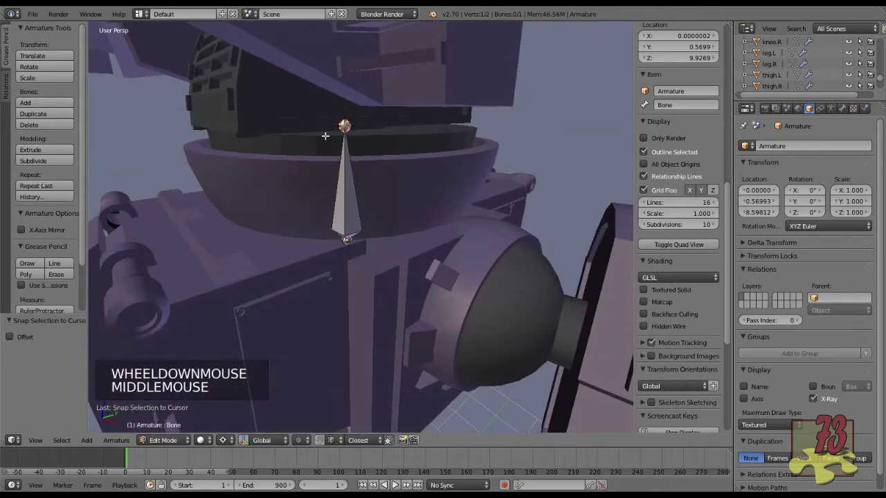
{"action": "scroll", "coordinate": [443, 133], "scroll_direction": "down", "scroll_amount": 2}
{"action": "middle_click_drag", "start_coordinate": [405, 162], "coordinate": [412, 191]}
{"action": "scroll", "coordinate": [409, 166], "scroll_direction": "down", "scroll_amount": 2}
{"action": "middle_click_drag", "start_coordinate": [412, 191], "coordinate": [387, 186]}
{"action": "scroll", "coordinate": [405, 183], "scroll_direction": "up", "scroll_amount": 1}
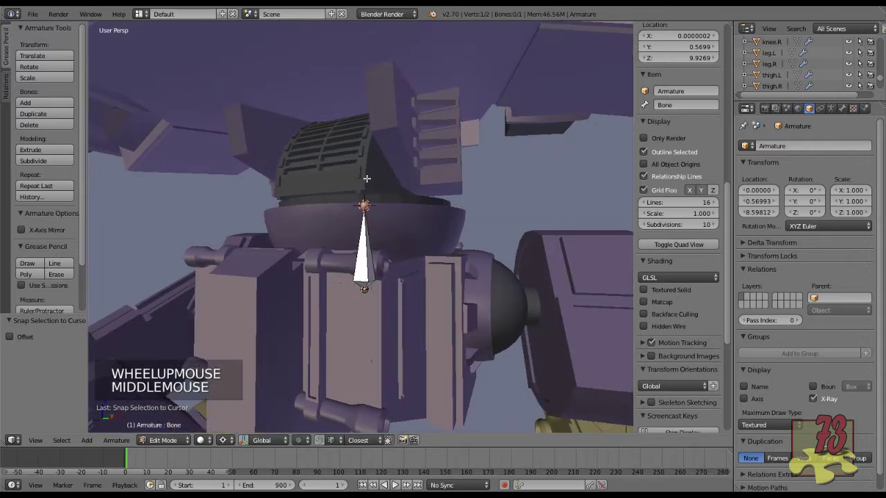
{"action": "key", "text": "KP_1"}
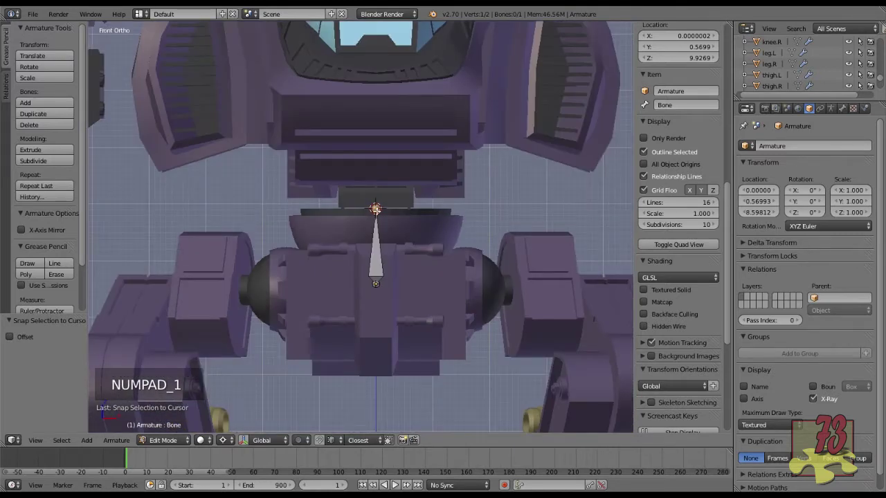
{"action": "key", "text": "e"}
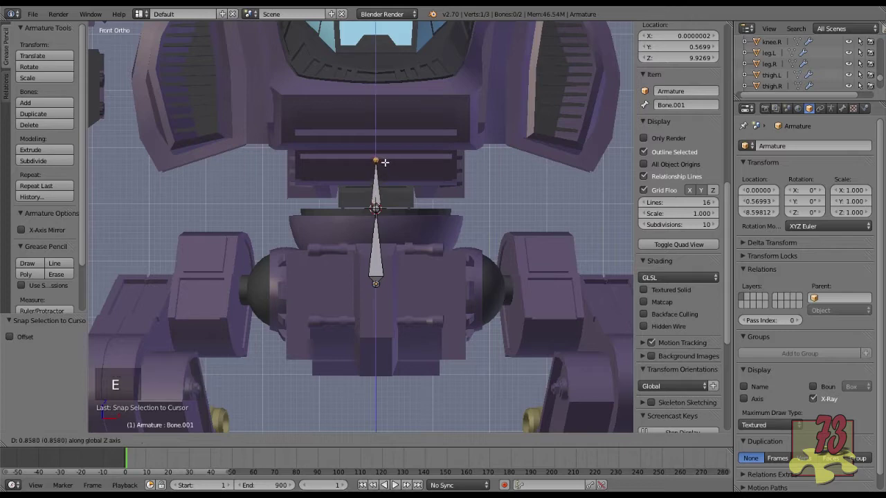
{"action": "left_click", "coordinate": [429, 180]}
Return to Object Mode and select the torso mesh in the right orthographic view.
{"action": "key", "text": "KP_3"}
{"action": "scroll", "coordinate": [374, 180], "scroll_direction": "up", "scroll_amount": 2}
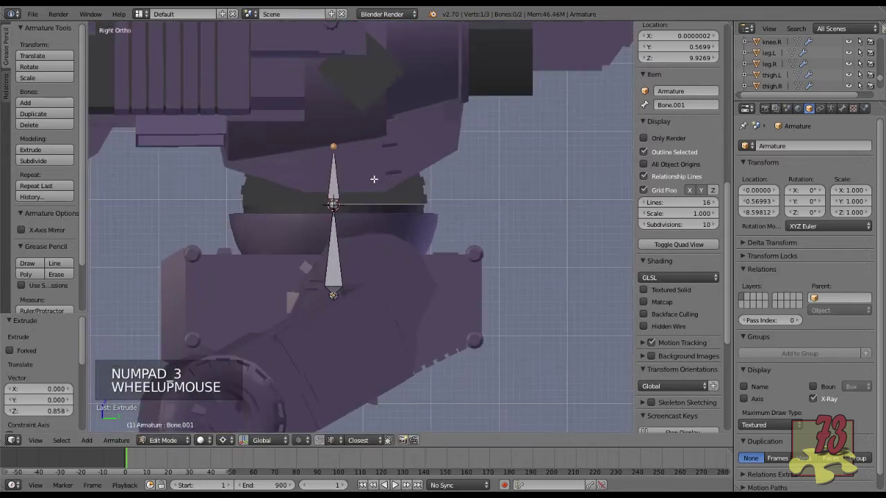
{"action": "middle_click_drag", "start_coordinate": [373, 173], "coordinate": [428, 205], "text": "shift"}
{"action": "key", "text": "Tab"}
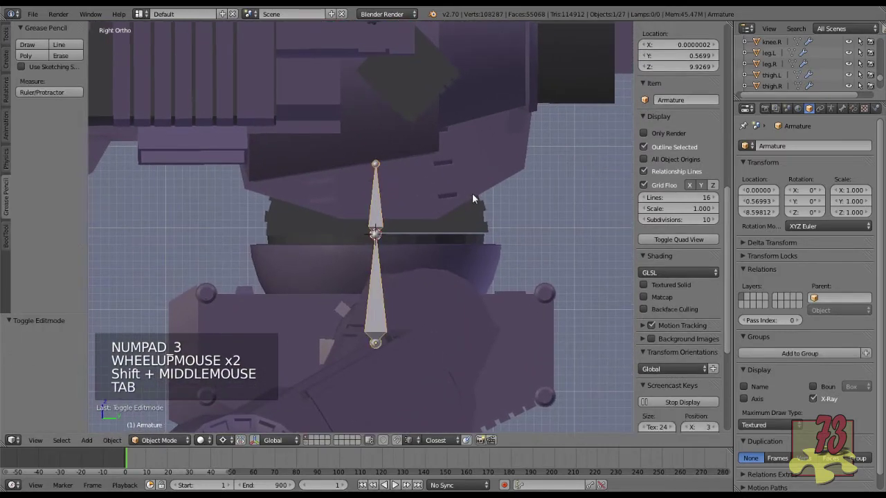
{"action": "right_click", "coordinate": [469, 188]}
{"action": "scroll", "coordinate": [465, 198], "scroll_direction": "down", "scroll_amount": 3}
{"action": "scroll", "coordinate": [440, 209], "scroll_direction": "down", "scroll_amount": 1}
{"action": "middle_click_drag", "start_coordinate": [433, 220], "coordinate": [447, 261], "text": "shift"}
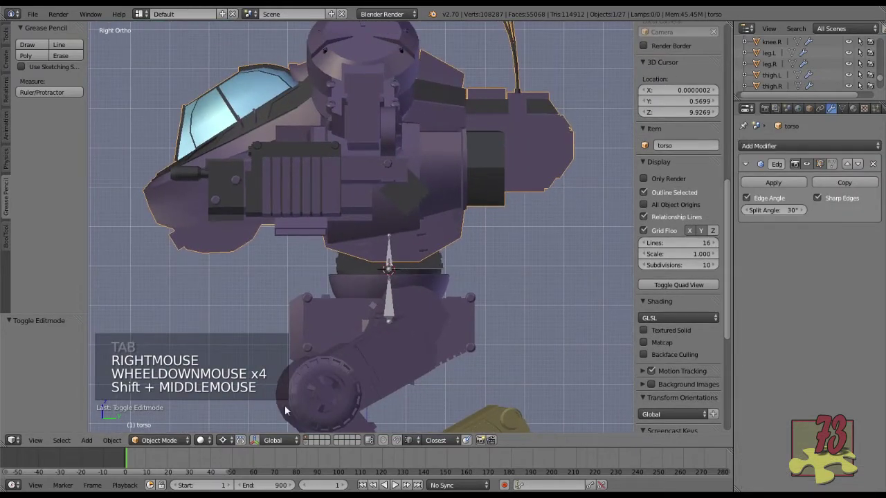
Extend the torso selection with both upper wings and both guns, keeping the 3D cursor as the pivot point.
{"action": "left_click", "coordinate": [224, 443]}
{"action": "left_click", "coordinate": [249, 453]}
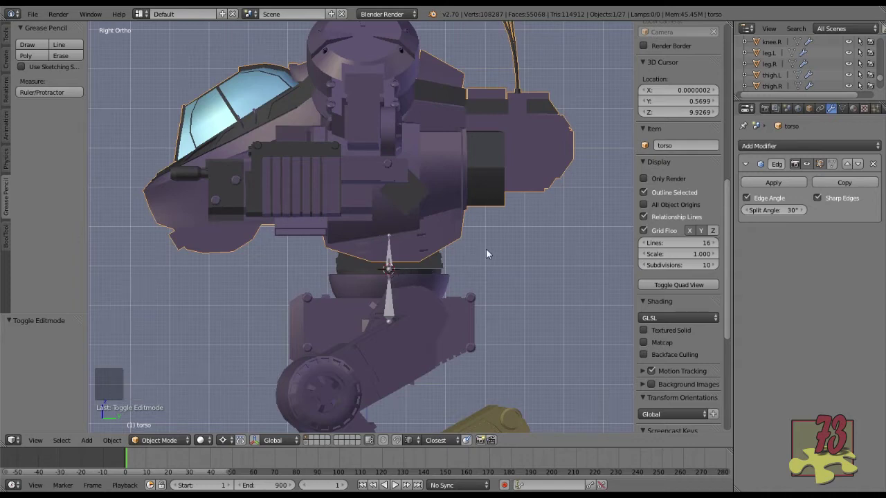
{"action": "scroll", "coordinate": [434, 203], "scroll_direction": "down", "scroll_amount": 2}
{"action": "middle_click_drag", "start_coordinate": [435, 203], "coordinate": [468, 233]}
{"action": "right_click", "coordinate": [351, 109], "text": "shift"}
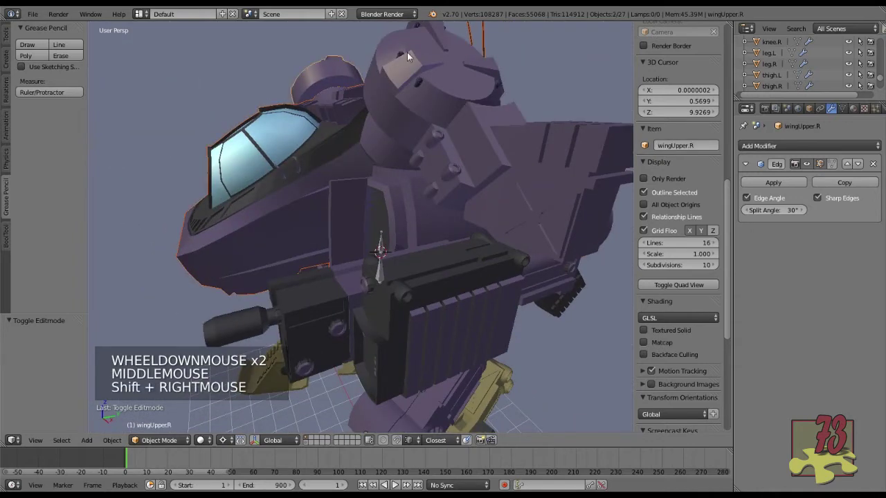
{"action": "right_click", "coordinate": [407, 52], "text": "shift"}
{"action": "scroll", "coordinate": [449, 158], "scroll_direction": "down", "scroll_amount": 2}
{"action": "right_click", "coordinate": [391, 251], "text": "shift"}
{"action": "middle_click_drag", "start_coordinate": [391, 251], "coordinate": [224, 202]}
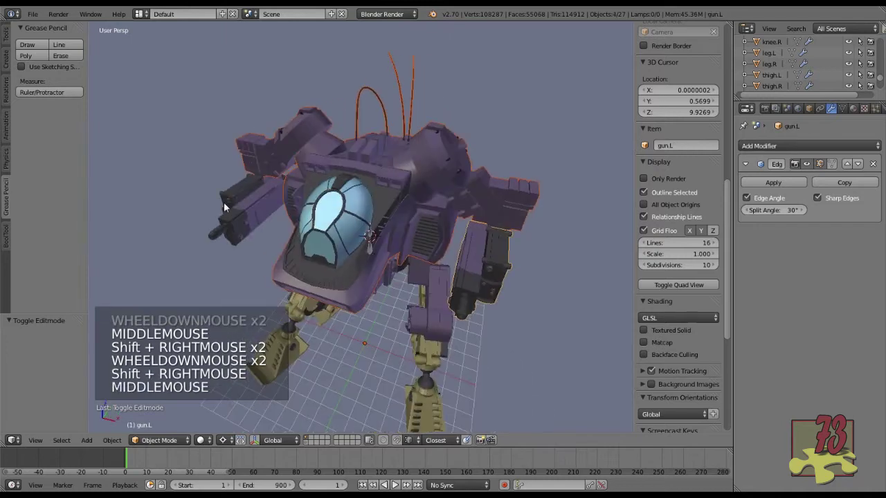
{"action": "right_click", "coordinate": [388, 238], "text": "shift"}
Try rotating the selected upper-body parts about the 3D cursor in the right orthographic view.
{"action": "key", "text": "KP_3"}
{"action": "scroll", "coordinate": [418, 244], "scroll_direction": "up", "scroll_amount": 5}
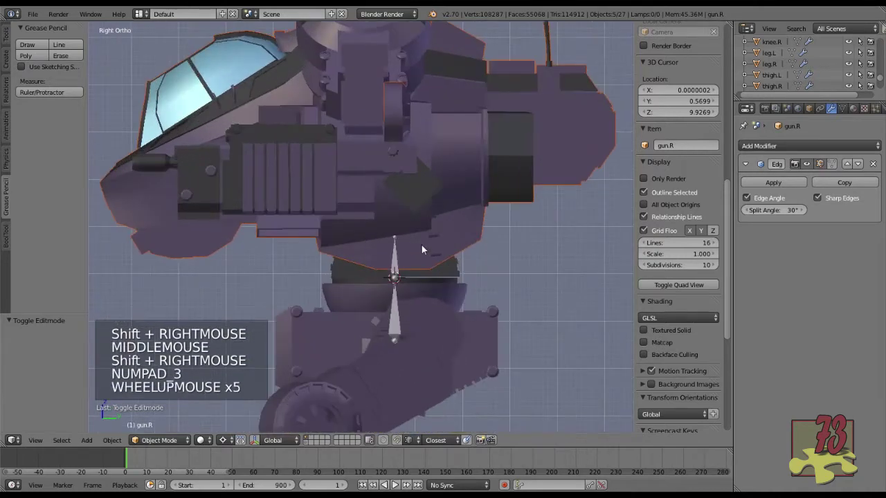
{"action": "key", "text": "r"}
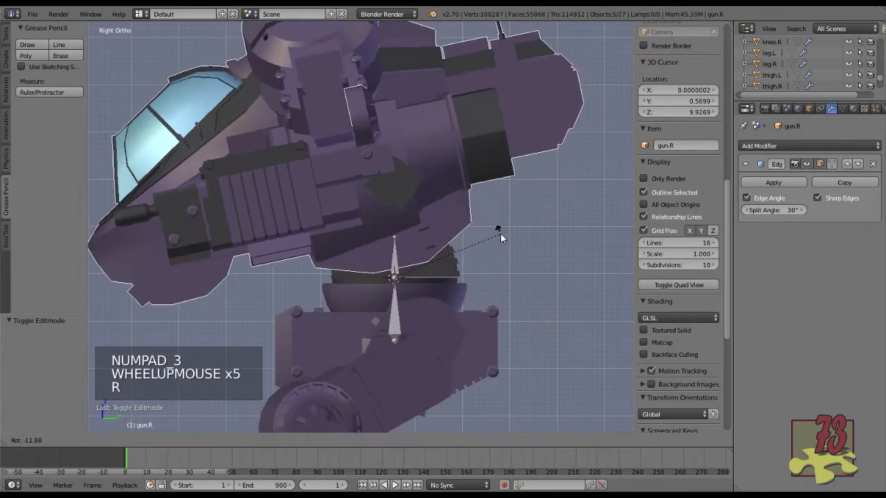
{"action": "left_click", "coordinate": [506, 274]}
{"action": "scroll", "coordinate": [505, 276], "scroll_direction": "down", "scroll_amount": 1}
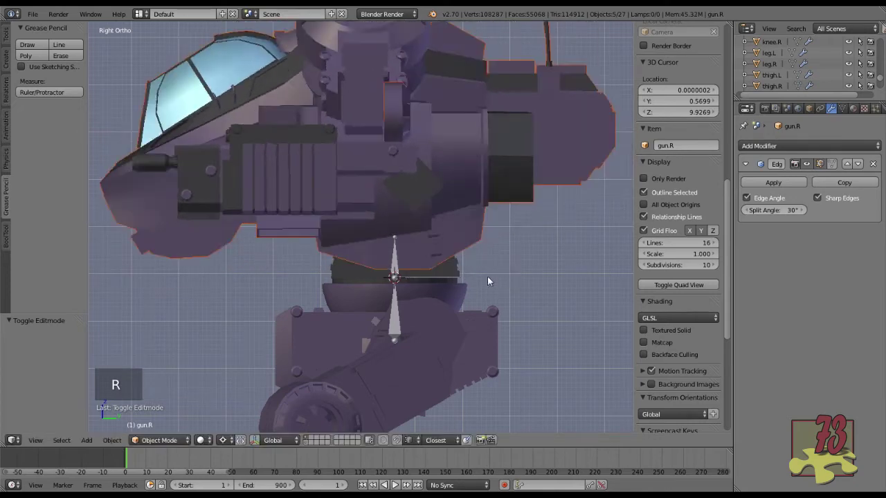
{"action": "middle_click_drag", "start_coordinate": [467, 264], "coordinate": [479, 329], "text": "shift"}
{"action": "scroll", "coordinate": [478, 329], "scroll_direction": "down", "scroll_amount": 2}
{"action": "key", "text": "r"}
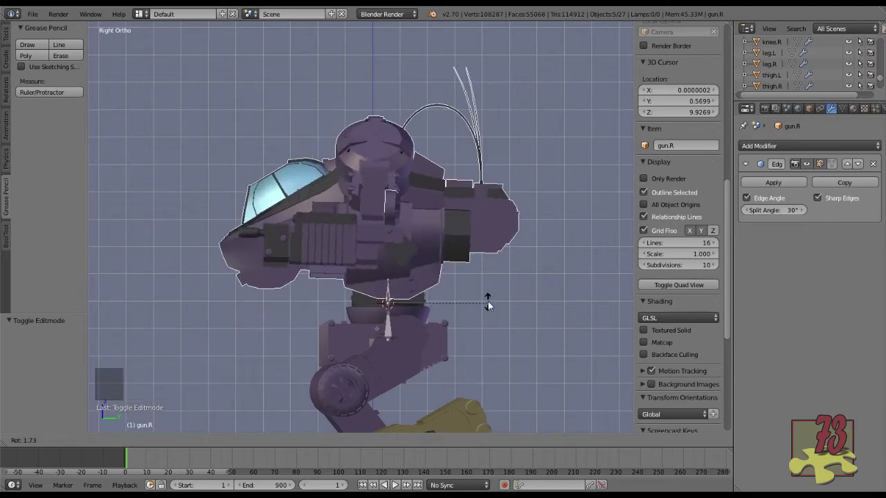
{"action": "left_click", "coordinate": [448, 292]}
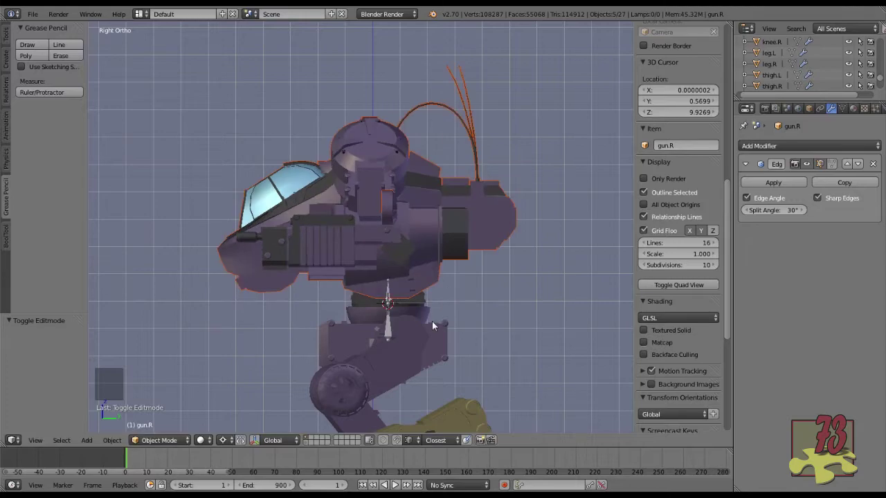
Switch to wireframe shading and rotate the upper-body parts about 12.66° around the 3D cursor.
{"action": "key", "text": "z"}
{"action": "scroll", "coordinate": [429, 325], "scroll_direction": "up", "scroll_amount": 5}
{"action": "middle_click_drag", "start_coordinate": [435, 345], "coordinate": [430, 263], "text": "shift"}
{"action": "scroll", "coordinate": [468, 290], "scroll_direction": "down", "scroll_amount": 2}
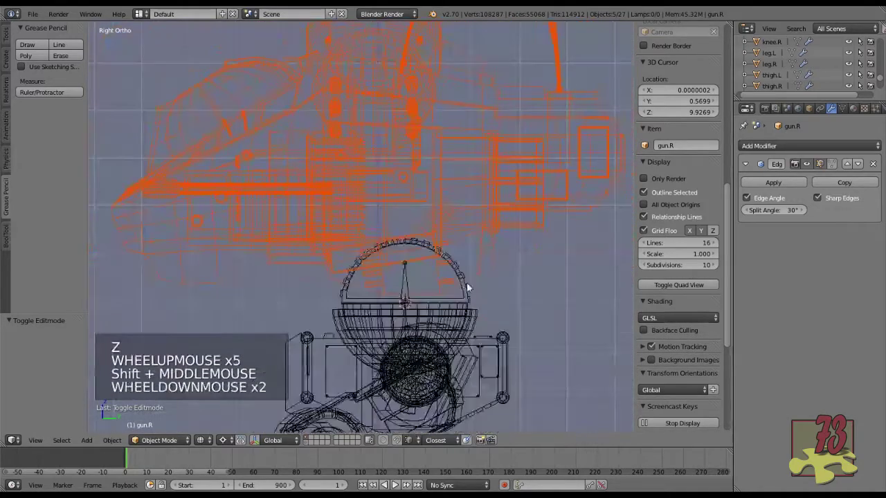
{"action": "key", "text": "r"}
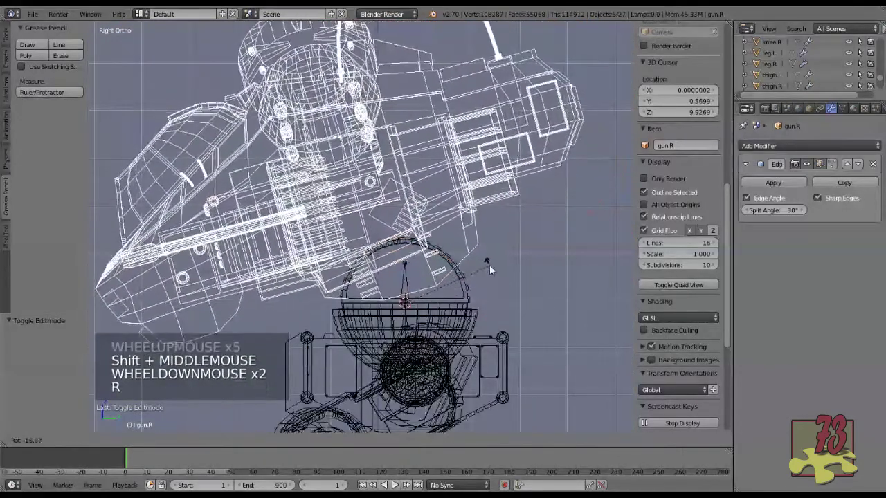
{"action": "left_click", "coordinate": [506, 314]}
Examine where the tilted torso meets the domed waist mesh, in wireframe and in solid shading.
{"action": "scroll", "coordinate": [470, 317], "scroll_direction": "up", "scroll_amount": 5}
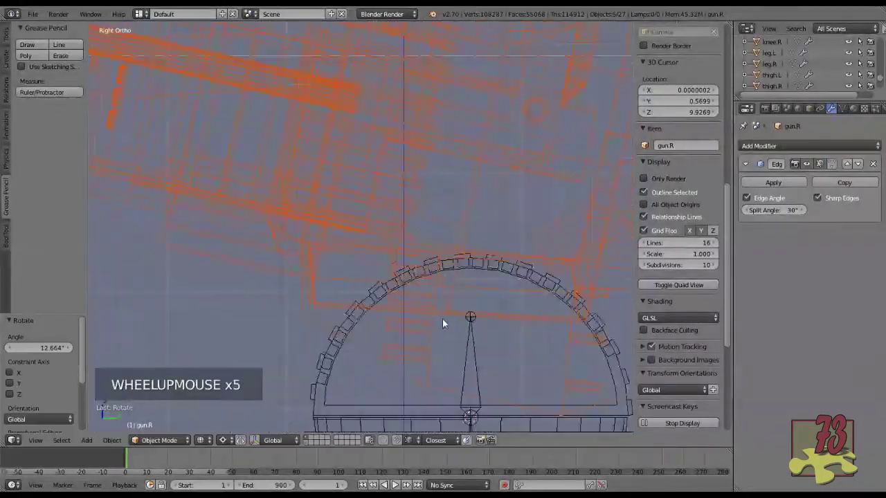
{"action": "scroll", "coordinate": [443, 323], "scroll_direction": "up", "scroll_amount": 1}
{"action": "middle_click_drag", "start_coordinate": [443, 323], "coordinate": [295, 172], "text": "shift"}
{"action": "scroll", "coordinate": [404, 320], "scroll_direction": "up", "scroll_amount": 3}
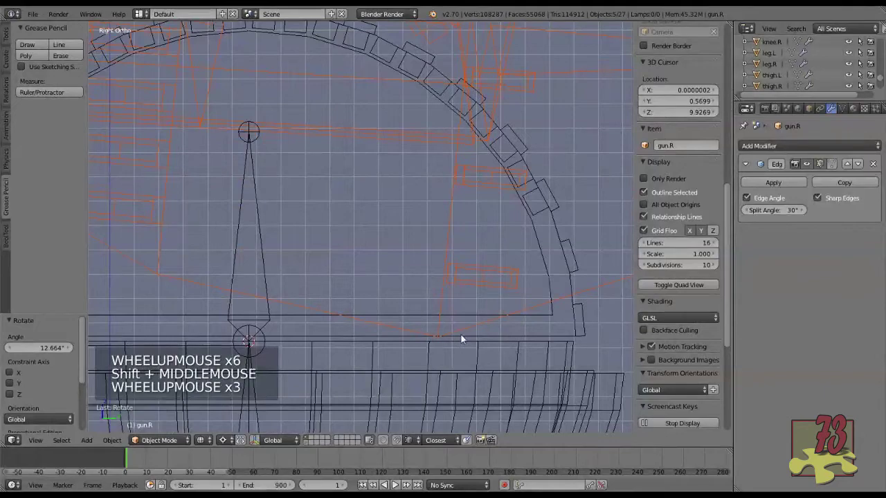
{"action": "scroll", "coordinate": [407, 324], "scroll_direction": "down", "scroll_amount": 6}
{"action": "middle_click_drag", "start_coordinate": [426, 283], "coordinate": [458, 296], "text": "shift"}
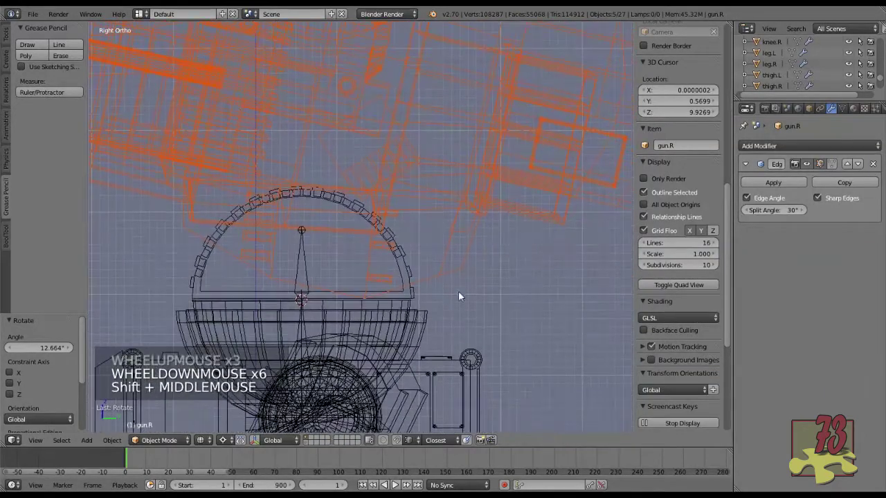
{"action": "key", "text": "r"}
{"action": "right_click", "coordinate": [471, 277]}
{"action": "key", "text": "z"}
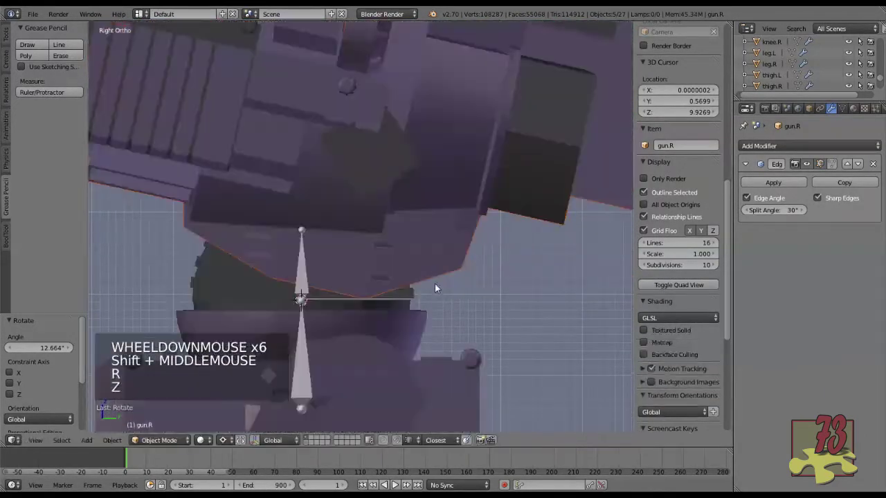
Try rotating the tilted upper body around the global X axis and freely from a perspective view.
{"action": "middle_click_drag", "start_coordinate": [391, 271], "coordinate": [392, 251]}
{"action": "scroll", "coordinate": [349, 257], "scroll_direction": "down", "scroll_amount": 1}
{"action": "key", "text": "r"}
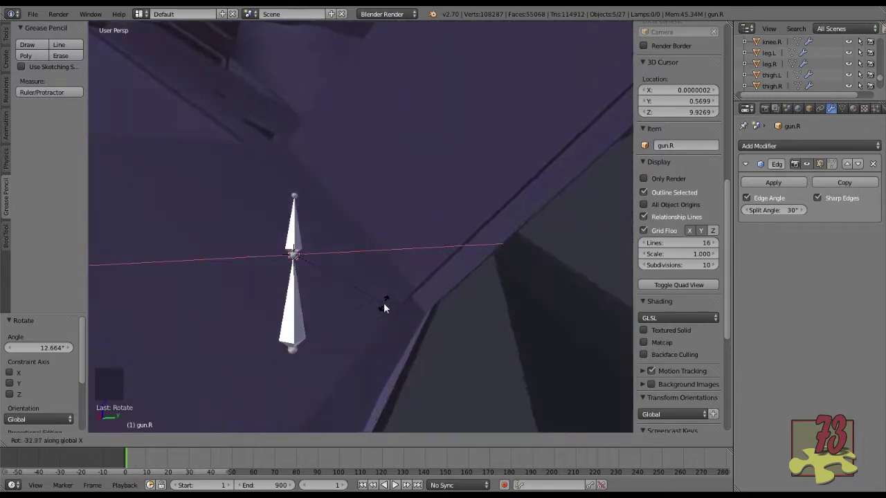
{"action": "scroll", "coordinate": [366, 233], "scroll_direction": "down", "scroll_amount": 2}
{"action": "middle_click_drag", "start_coordinate": [367, 241], "coordinate": [377, 196]}
{"action": "scroll", "coordinate": [372, 233], "scroll_direction": "down", "scroll_amount": 3}
{"action": "middle_click_drag", "start_coordinate": [372, 233], "coordinate": [375, 281]}
{"action": "key", "text": "r"}
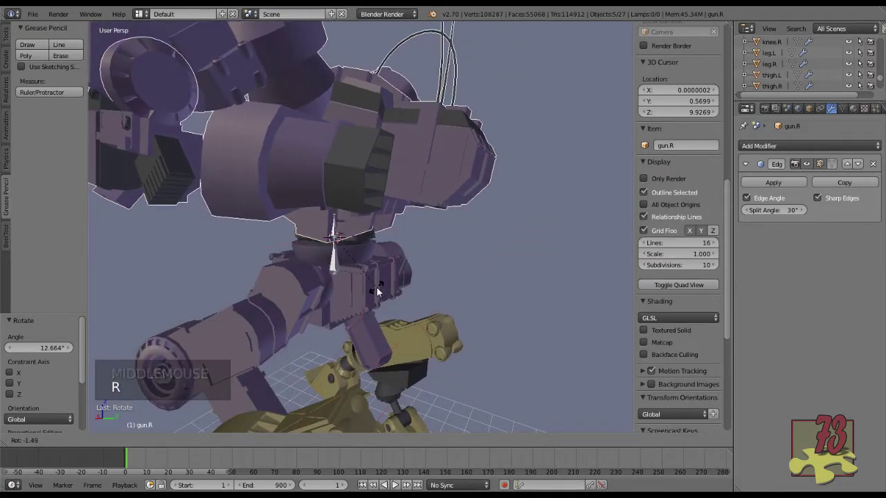
{"action": "key", "text": "Escape"}
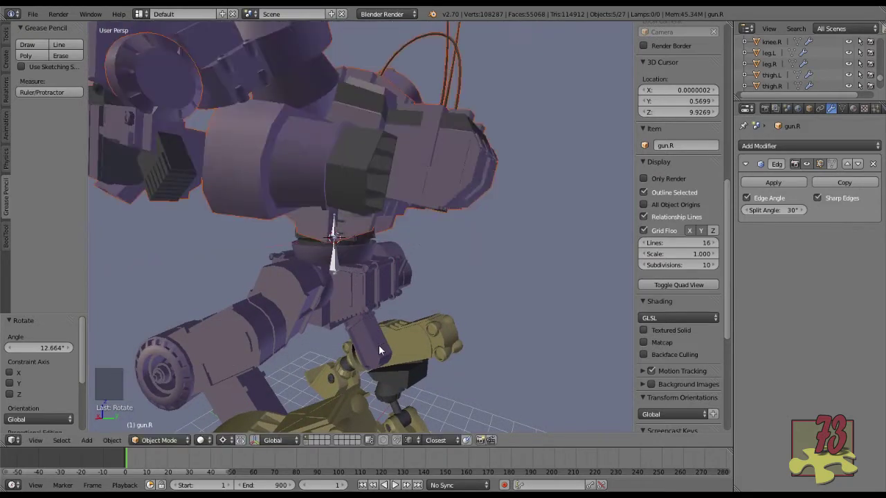
Check the waist joint from the side and undo the upper body's test rotation.
{"action": "scroll", "coordinate": [372, 280], "scroll_direction": "up", "scroll_amount": 2}
{"action": "middle_click_drag", "start_coordinate": [372, 281], "coordinate": [437, 270]}
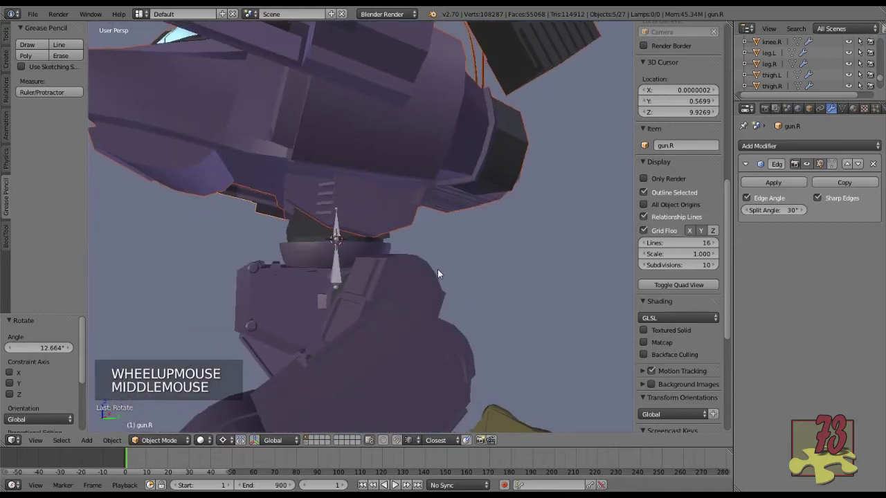
{"action": "key", "text": "ctrl+z"}
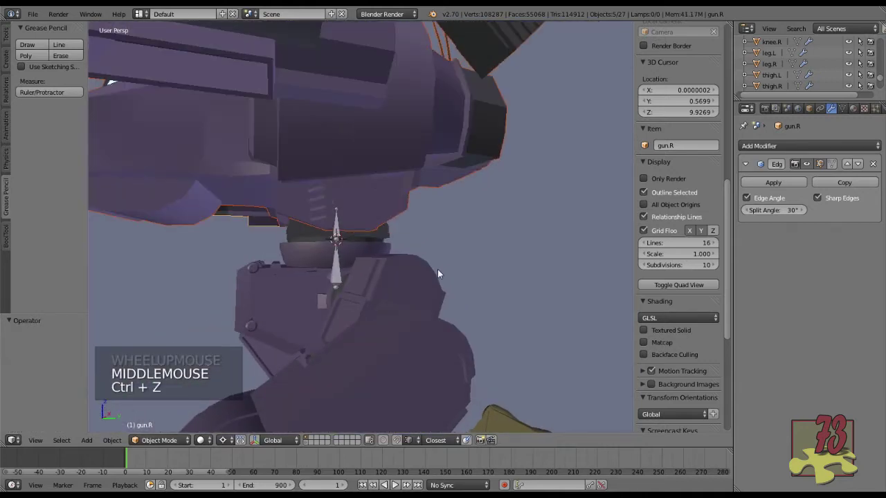
Show the waist joint in wireframe from the right orthographic view and put the armature into Edit Mode.
{"action": "key", "text": "KP_1"}
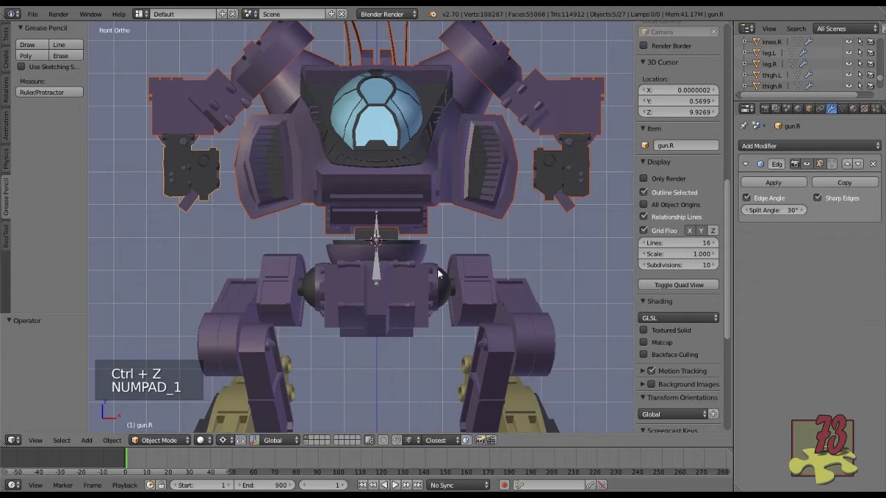
{"action": "scroll", "coordinate": [429, 251], "scroll_direction": "up", "scroll_amount": 2}
{"action": "scroll", "coordinate": [426, 248], "scroll_direction": "down", "scroll_amount": 1}
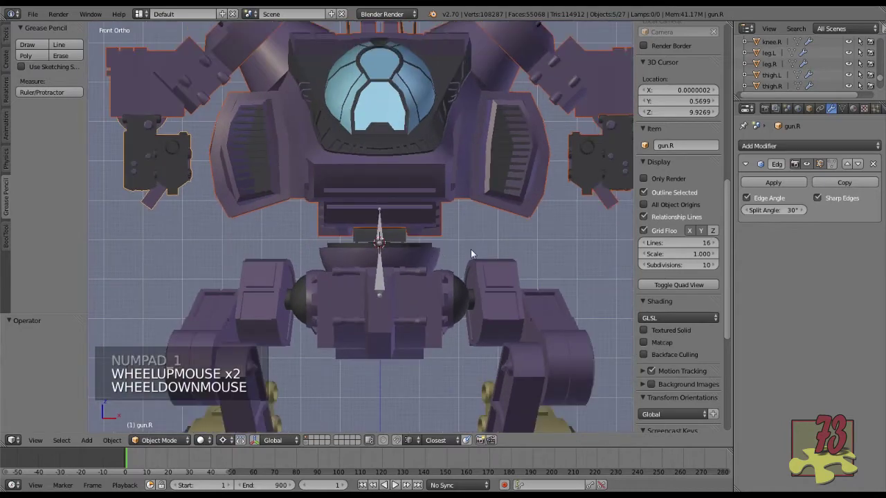
{"action": "key", "text": "z"}
{"action": "key", "text": "KP_Decimal"}
{"action": "key", "text": "KP_3"}
{"action": "scroll", "coordinate": [365, 233], "scroll_direction": "up", "scroll_amount": 4}
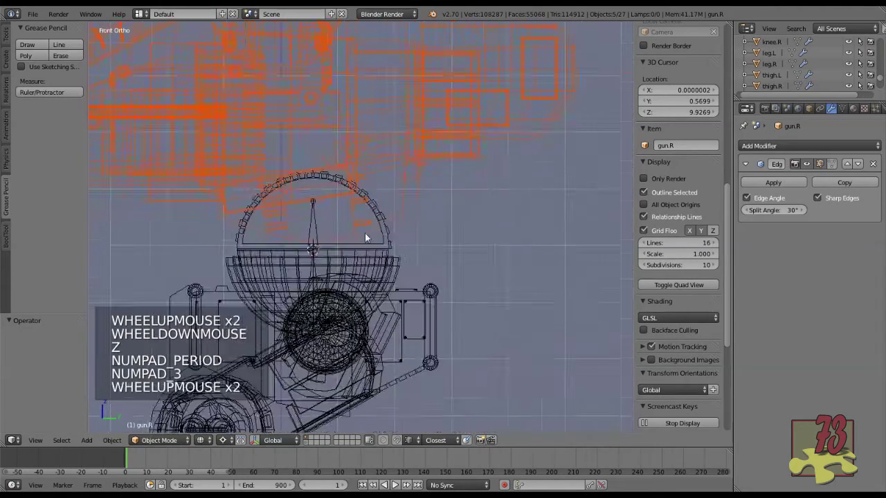
{"action": "middle_click_drag", "start_coordinate": [327, 217], "coordinate": [438, 245], "text": "shift"}
{"action": "right_click", "coordinate": [435, 244]}
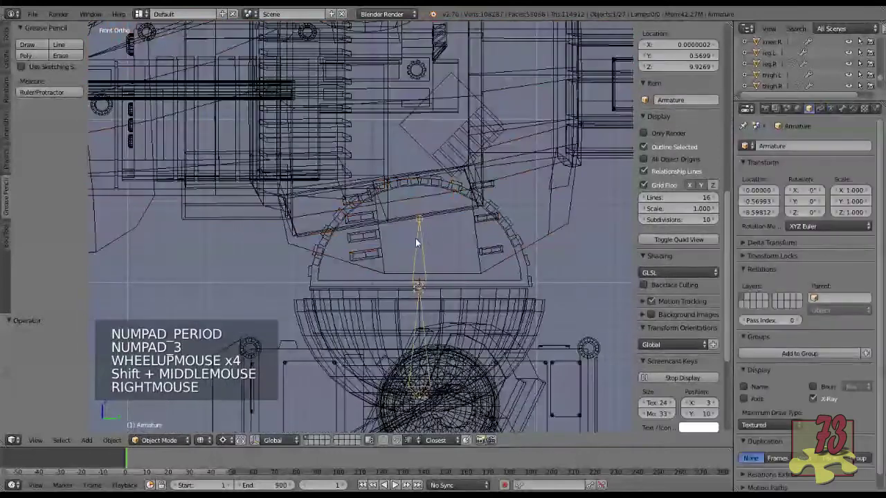
{"action": "key", "text": "Tab"}
Move the upper bone's tip about 0.494 units up along Z to the top of the waist dome.
{"action": "right_click", "coordinate": [424, 222]}
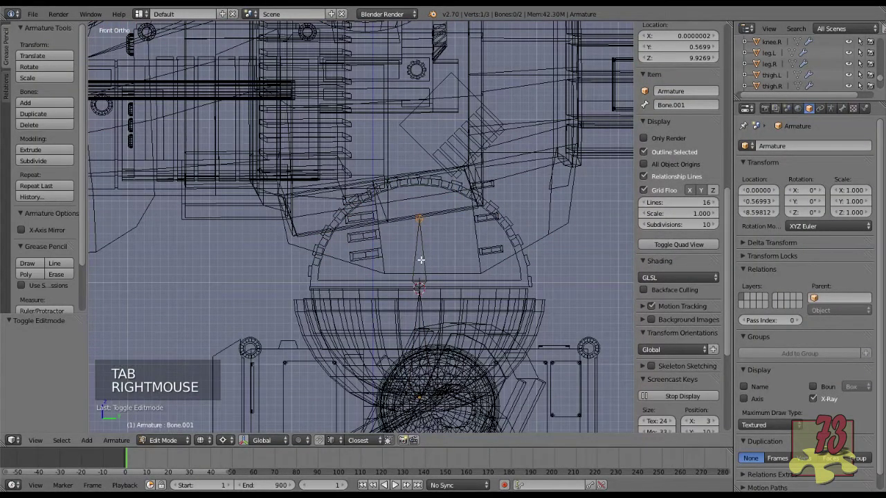
{"action": "right_click", "coordinate": [417, 219]}
{"action": "key", "text": "g"}
{"action": "key", "text": "g"}
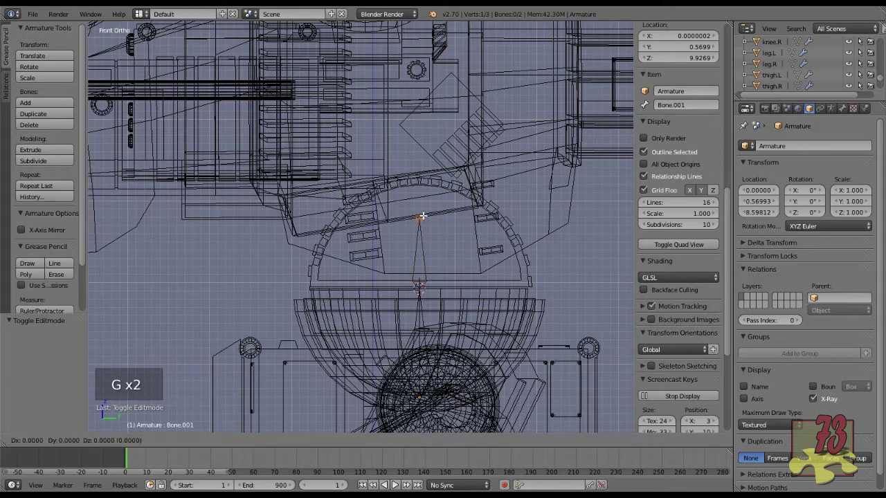
{"action": "left_click", "coordinate": [447, 176]}
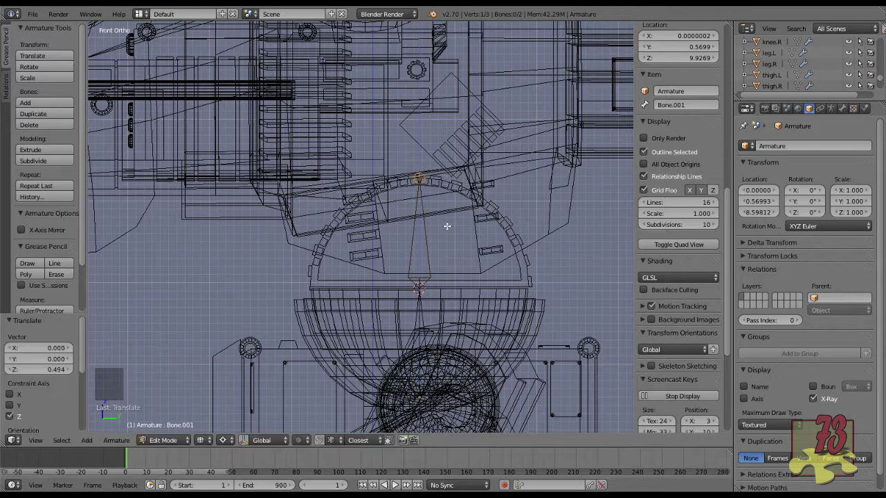
Subdivide the bone inside the waist dome with one cut.
{"action": "right_click", "coordinate": [433, 232]}
{"action": "right_click", "coordinate": [421, 233]}
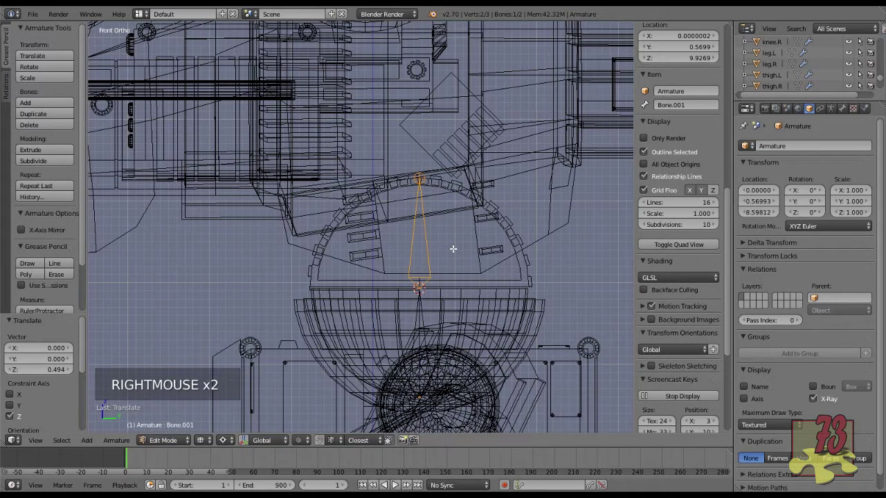
{"action": "key", "text": "w"}
{"action": "left_click", "coordinate": [455, 250]}
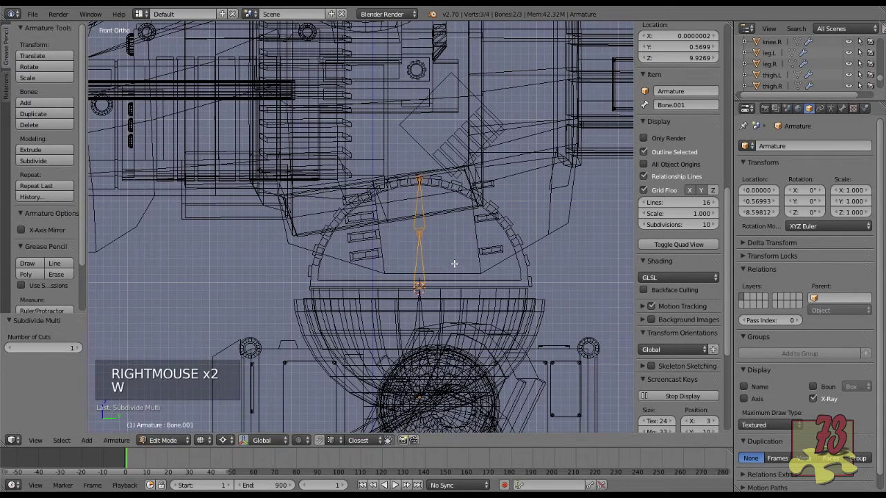
Try rotating the topmost bone of the subdivided pair about the 3D cursor.
{"action": "right_click", "coordinate": [422, 263]}
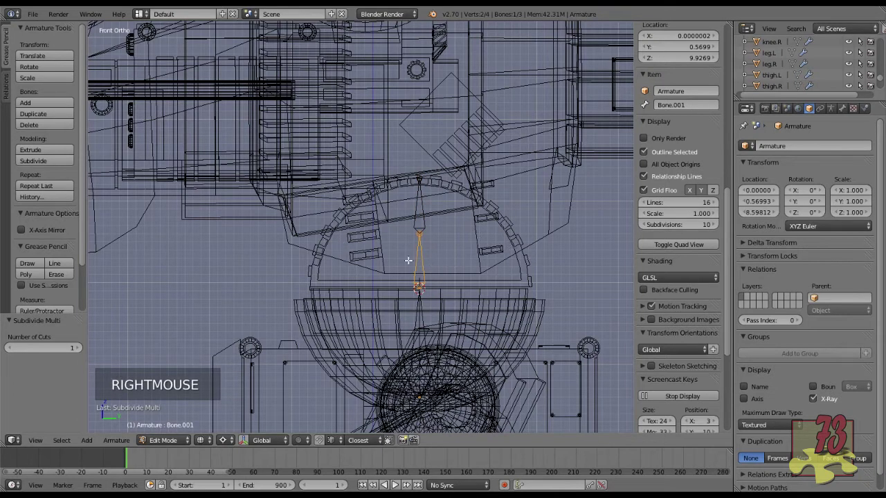
{"action": "right_click", "coordinate": [428, 205]}
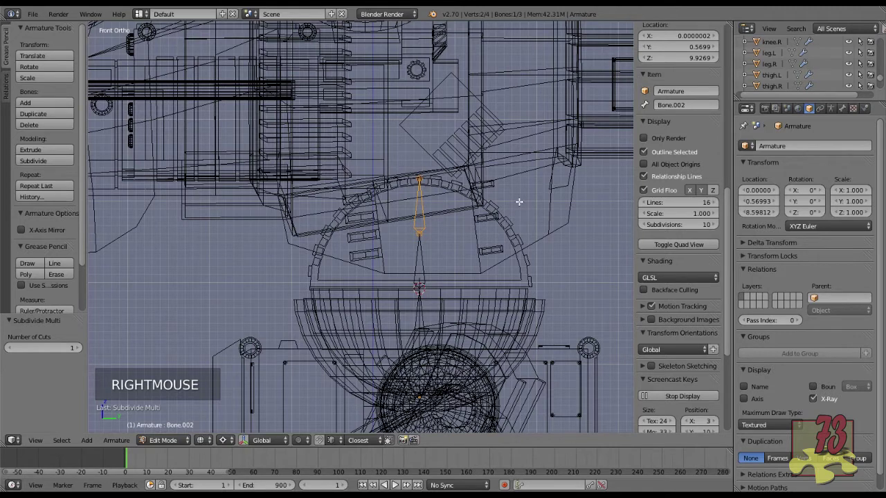
{"action": "key", "text": "r"}
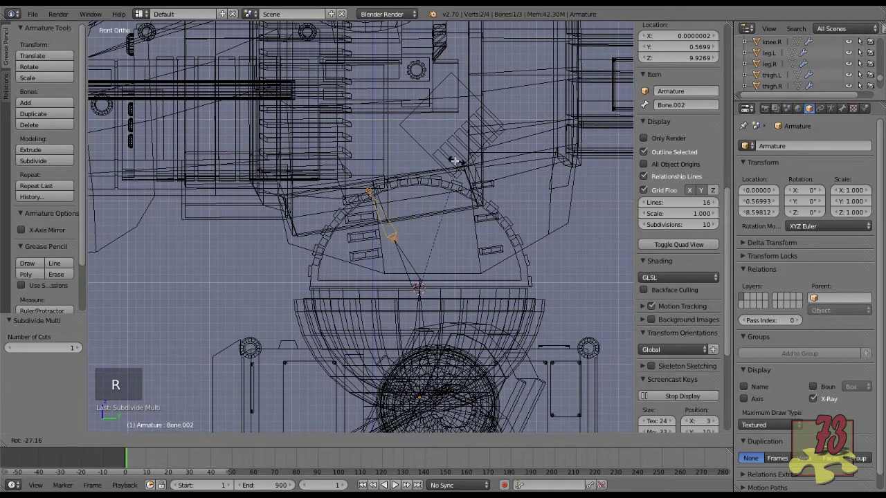
{"action": "key", "text": "Escape"}
{"action": "right_click", "coordinate": [404, 268]}
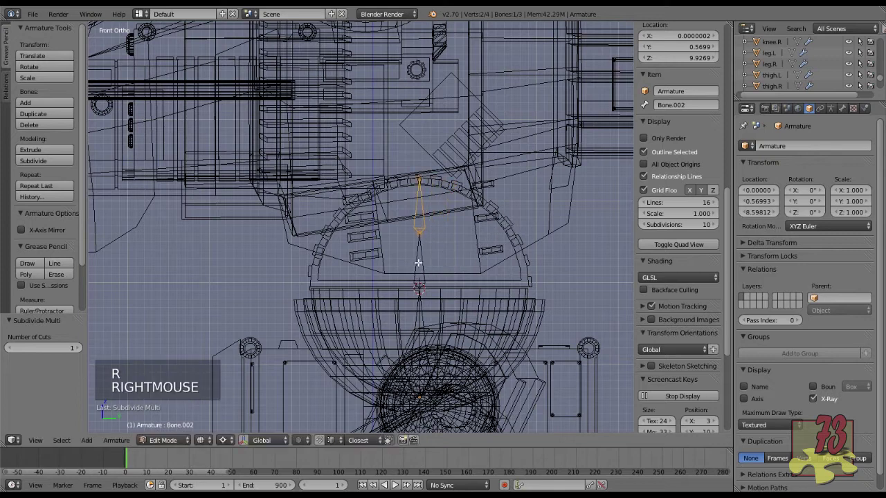
Change the pivot point from the 3D cursor to another mode and select the topmost bone.
{"action": "right_click", "coordinate": [419, 262]}
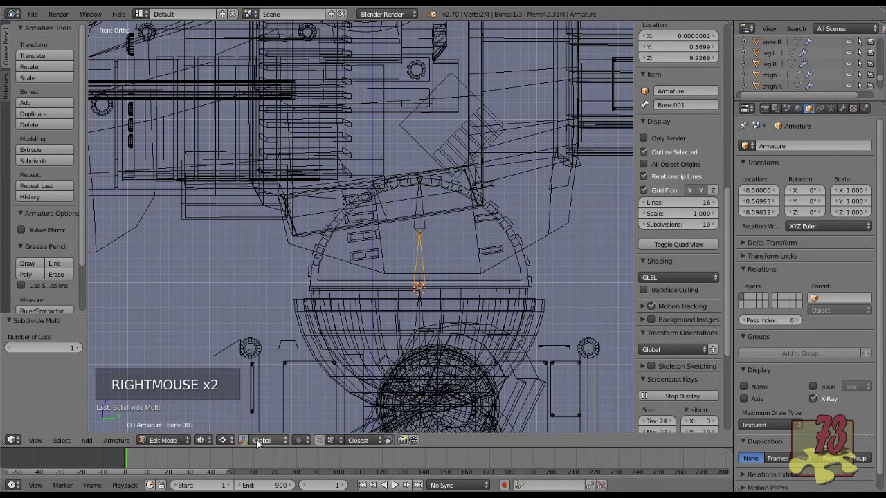
{"action": "left_click", "coordinate": [223, 441]}
{"action": "left_click", "coordinate": [260, 392]}
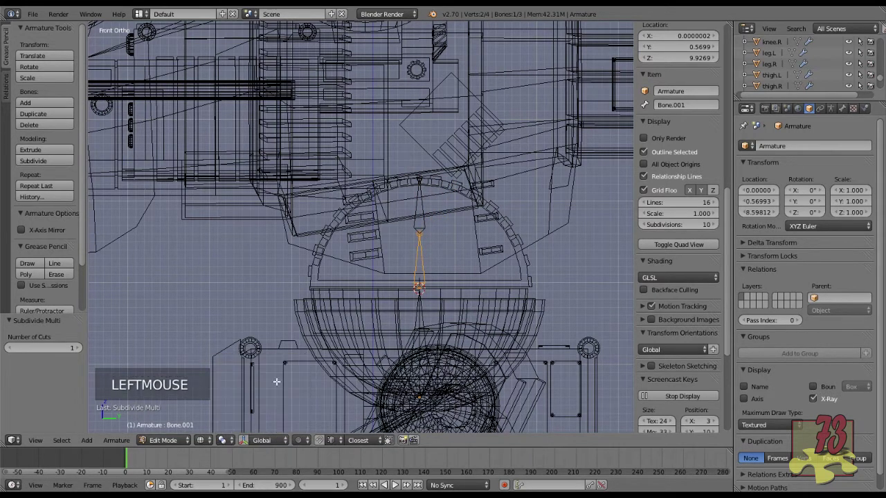
{"action": "right_click", "coordinate": [423, 208]}
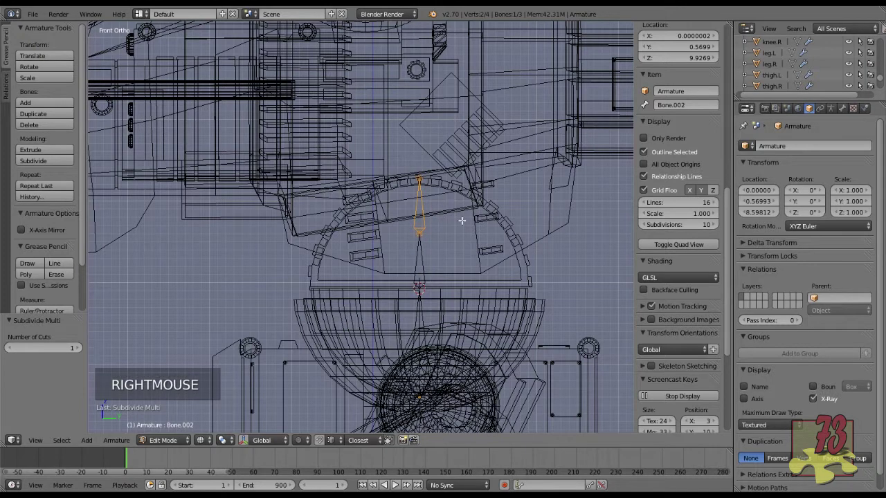
Try freely rotating the topmost bone and the bone below it inside the waist dome.
{"action": "key", "text": "r"}
{"action": "key", "text": "r"}
{"action": "key", "text": "Escape"}
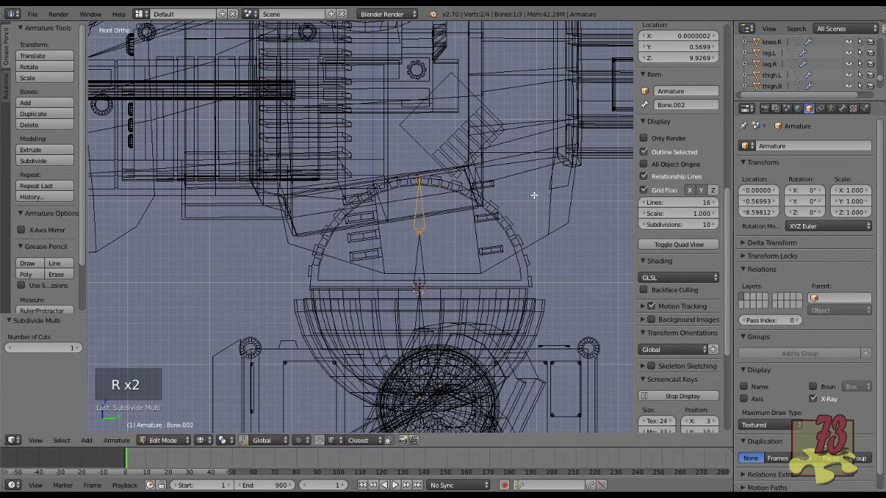
{"action": "right_click", "coordinate": [428, 263]}
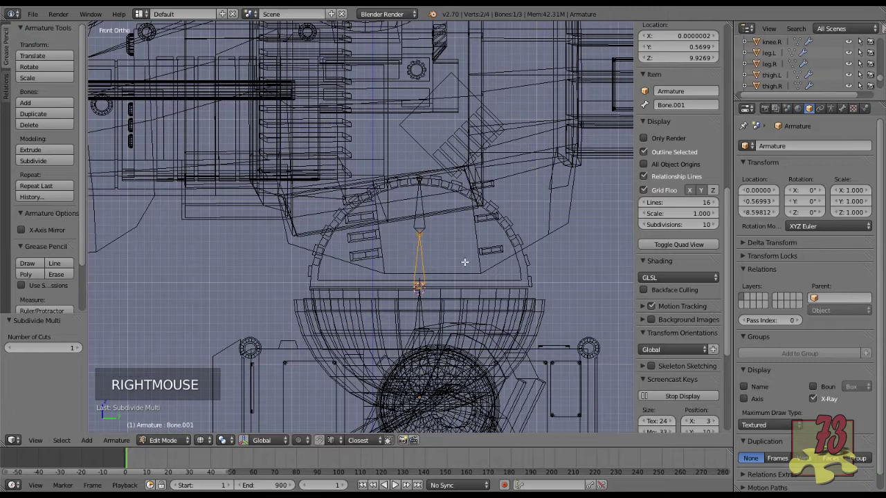
{"action": "key", "text": "r"}
{"action": "key", "text": "r"}
{"action": "key", "text": "Escape"}
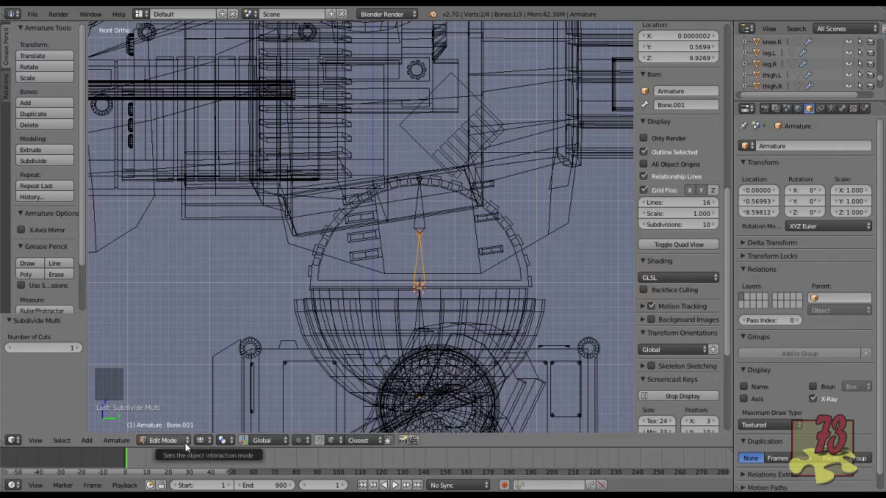
Switch the viewport to solid shading and show the mech's upper body in front view.
{"action": "scroll", "coordinate": [431, 256], "scroll_direction": "down", "scroll_amount": 2}
{"action": "middle_click_drag", "start_coordinate": [370, 257], "coordinate": [457, 261]}
{"action": "key", "text": "z"}
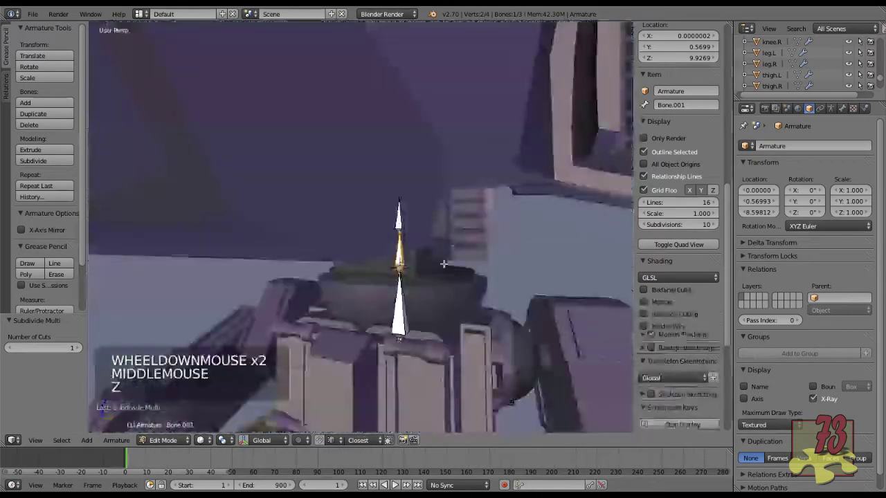
{"action": "middle_click_drag", "start_coordinate": [445, 291], "coordinate": [350, 280]}
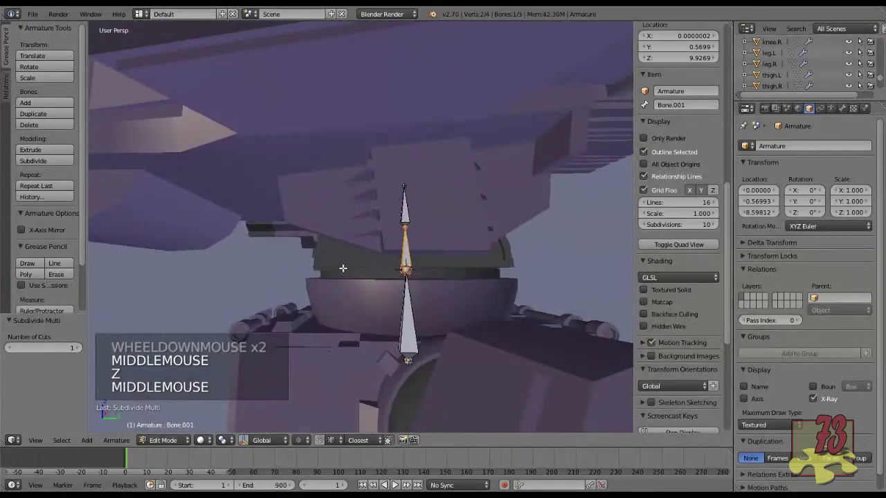
{"action": "key", "text": "KP_1"}
{"action": "scroll", "coordinate": [358, 263], "scroll_direction": "down", "scroll_amount": 1}
{"action": "scroll", "coordinate": [370, 259], "scroll_direction": "down", "scroll_amount": 1}
{"action": "middle_click_drag", "start_coordinate": [370, 259], "coordinate": [382, 281], "text": "shift"}
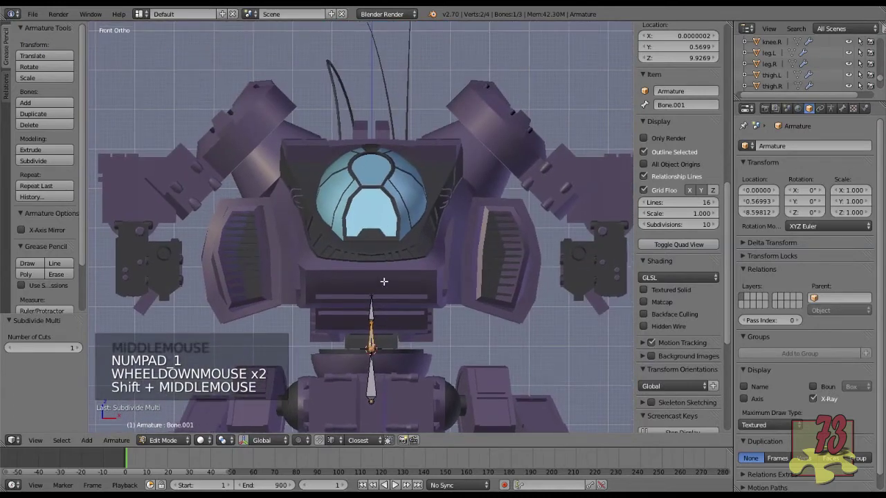
Draw grease pencil lines from the top bone's tip to both shoulders and down the mech's right arm to the gun.
{"action": "left_click_drag", "start_coordinate": [374, 298], "coordinate": [482, 147]}
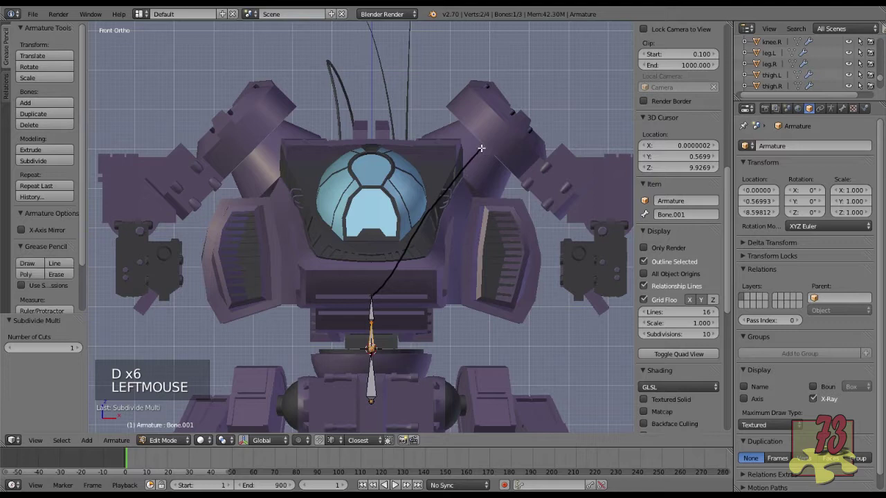
{"action": "left_click_drag", "start_coordinate": [371, 295], "coordinate": [277, 164]}
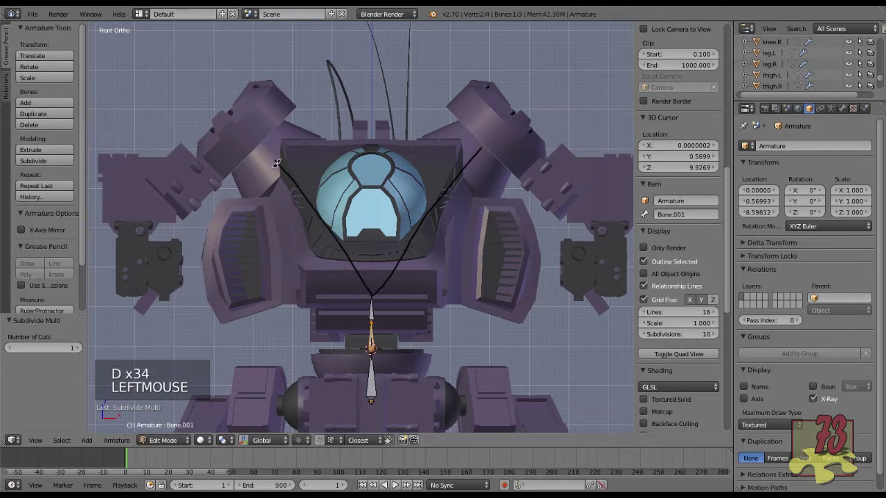
{"action": "key", "text": "d"}
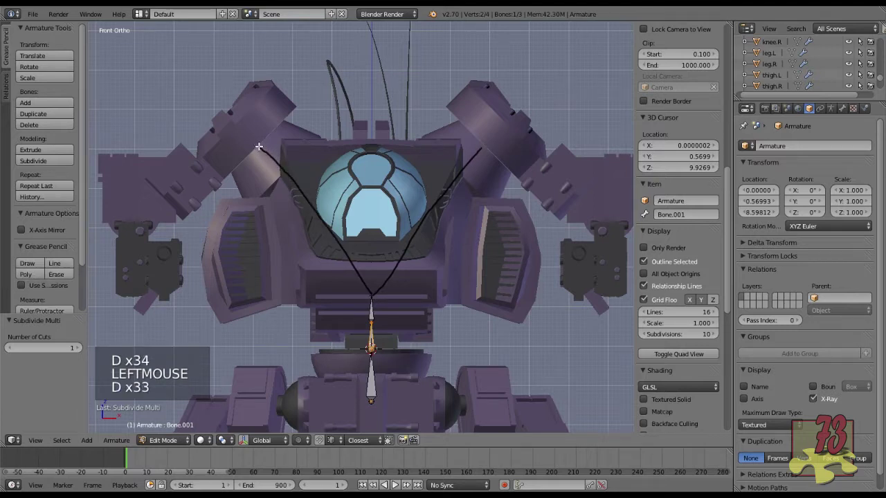
{"action": "left_click_drag", "start_coordinate": [246, 136], "coordinate": [169, 213]}
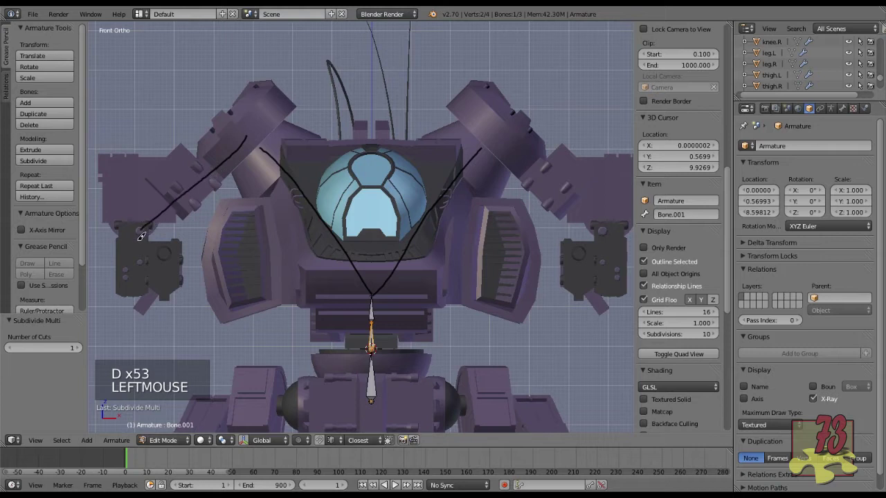
{"action": "key", "text": "d"}
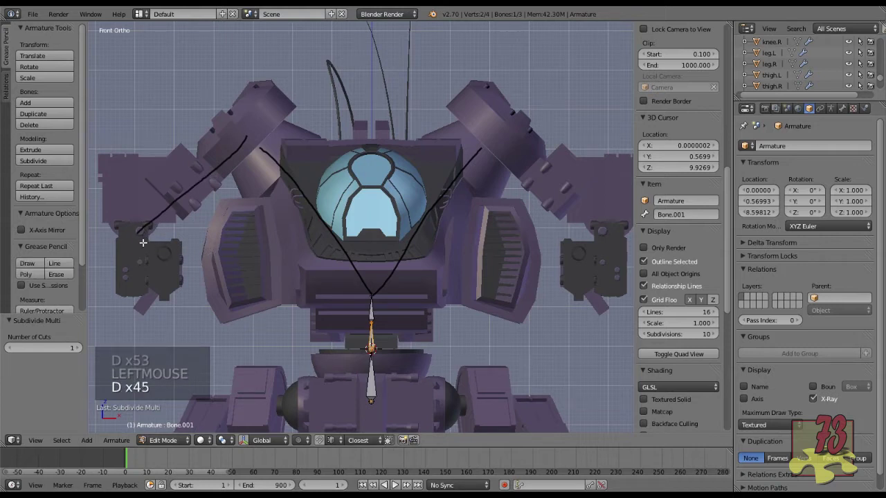
Mark the gun, shoulder and torso joints with grease pencil circles and delete the annotation layer.
{"action": "mouse_move", "coordinate": [137, 230]}
{"action": "left_mouse_down"}
{"action": "mouse_move", "coordinate": [141, 240]}
{"action": "mouse_move", "coordinate": [138, 233]}
{"action": "left_mouse_up"}
{"action": "key", "text": "d"}
{"action": "left_click", "coordinate": [246, 143]}
{"action": "left_click_drag", "start_coordinate": [247, 143], "coordinate": [261, 148]}
{"action": "key", "text": "d"}
{"action": "key", "text": "d"}
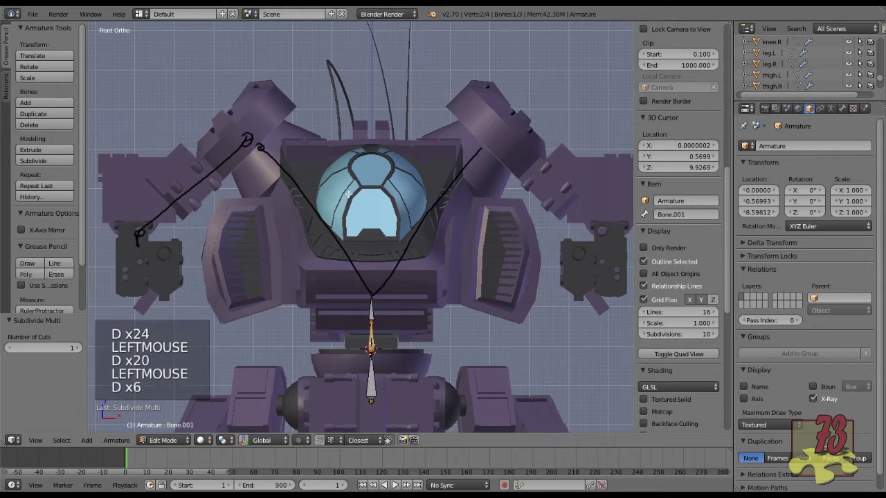
{"action": "left_click_drag", "start_coordinate": [372, 285], "coordinate": [372, 297]}
{"action": "key", "text": "d"}
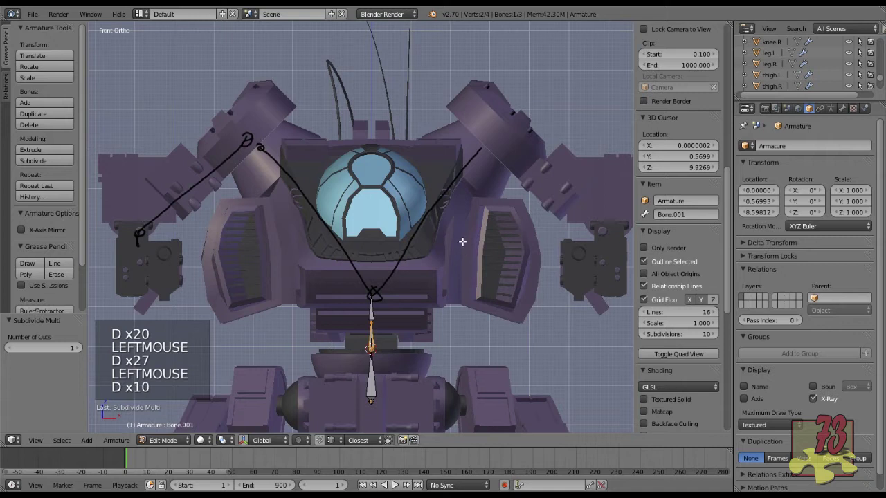
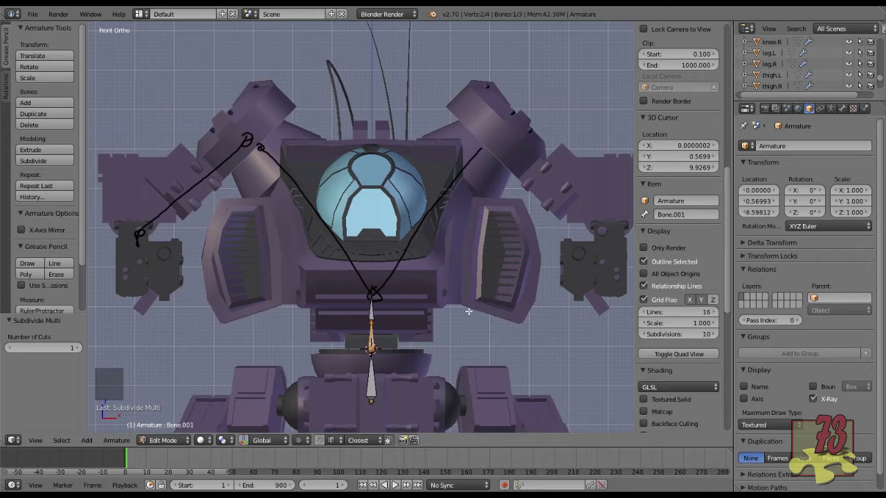
{"action": "scroll", "coordinate": [669, 238], "scroll_direction": "up", "scroll_amount": 9}
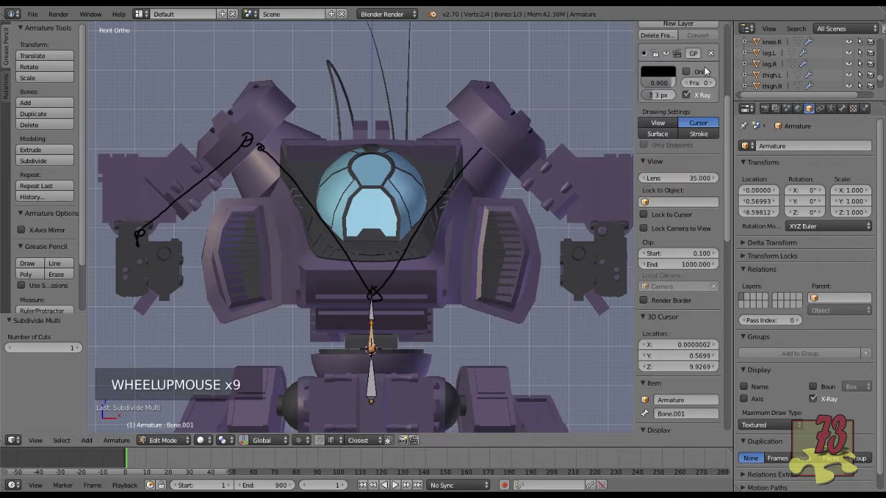
{"action": "left_click", "coordinate": [710, 53]}
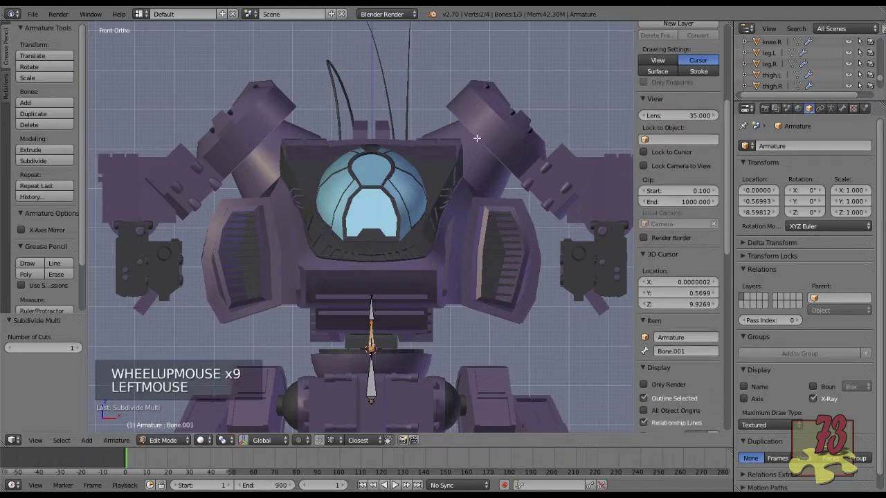
Draw a grease pencil arm line with joint circles from the right shoulder to the gun, and unlink the grease pencil data.
{"action": "key", "text": "d"}
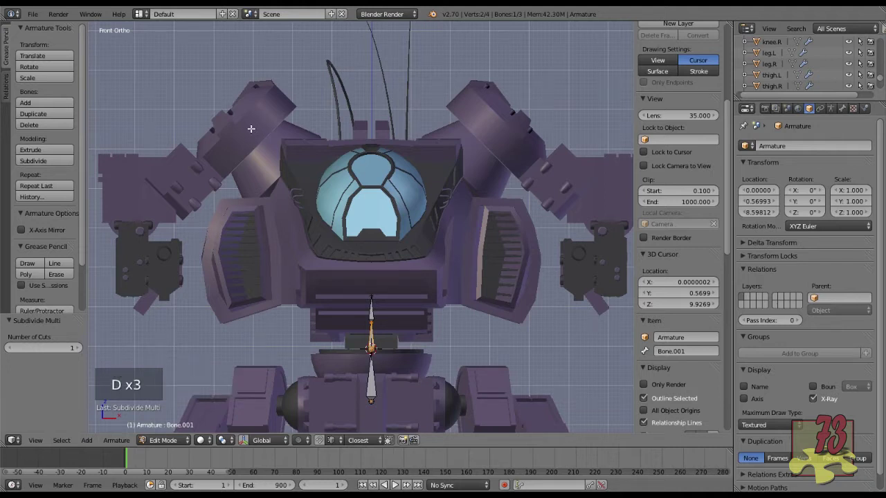
{"action": "left_click", "coordinate": [253, 132]}
{"action": "left_click_drag", "start_coordinate": [253, 138], "coordinate": [138, 245]}
{"action": "key", "text": "d"}
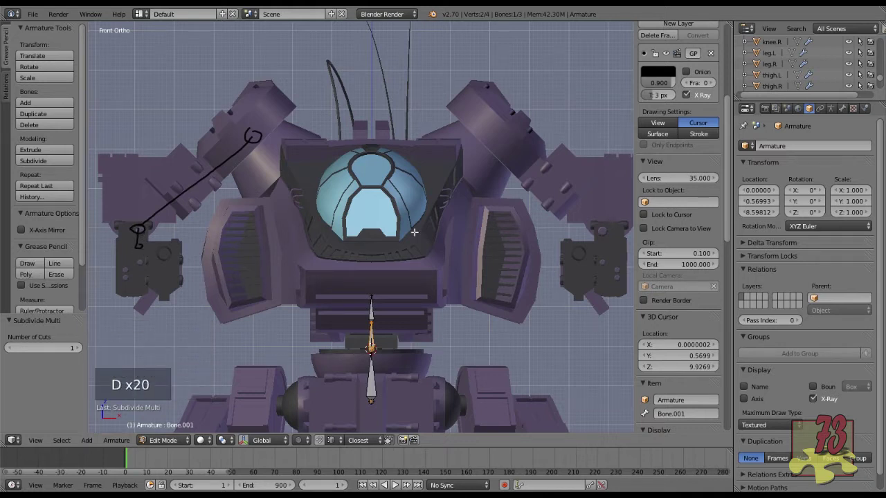
{"action": "scroll", "coordinate": [709, 75], "scroll_direction": "up", "scroll_amount": 2}
{"action": "left_click", "coordinate": [712, 55]}
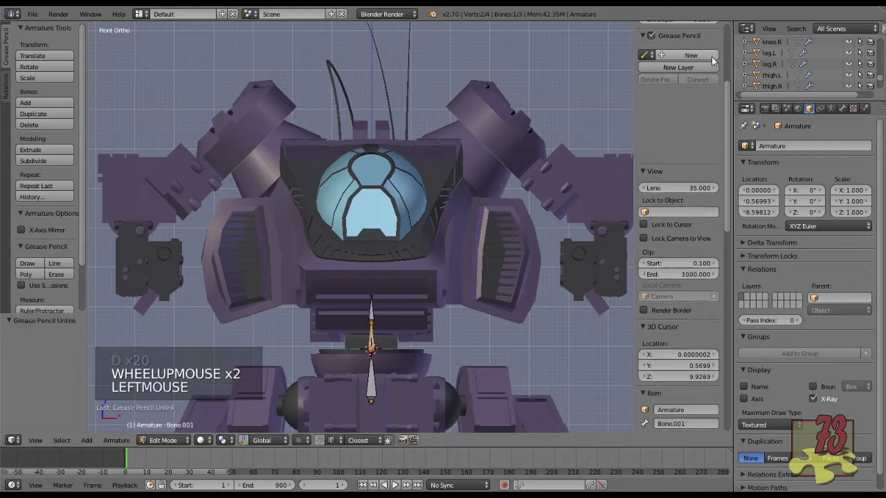
Snap the 3D cursor to the circular edge loop on the inner side of the wingUpper.R shoulder.
{"action": "scroll", "coordinate": [278, 219], "scroll_direction": "down", "scroll_amount": 1}
{"action": "middle_click_drag", "start_coordinate": [278, 218], "coordinate": [299, 173]}
{"action": "scroll", "coordinate": [298, 172], "scroll_direction": "down", "scroll_amount": 1}
{"action": "right_click", "coordinate": [298, 169]}
{"action": "right_click", "coordinate": [298, 169]}
{"action": "key", "text": "Tab"}
{"action": "right_click", "coordinate": [285, 170]}
{"action": "scroll", "coordinate": [285, 170], "scroll_direction": "down", "scroll_amount": 3}
{"action": "middle_click_drag", "start_coordinate": [285, 171], "coordinate": [303, 193]}
{"action": "scroll", "coordinate": [307, 249], "scroll_direction": "up", "scroll_amount": 4}
{"action": "key", "text": "Tab"}
{"action": "right_click", "coordinate": [296, 170]}
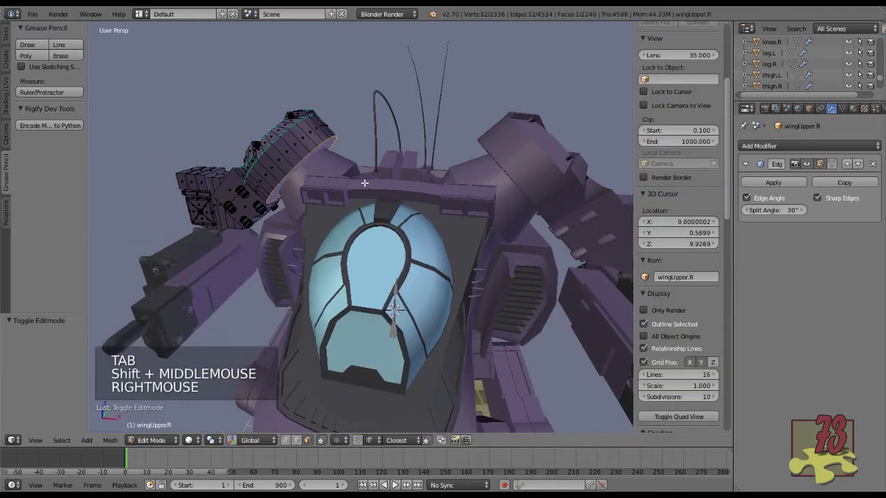
{"action": "key", "text": "shift+s"}
{"action": "left_click", "coordinate": [390, 198]}
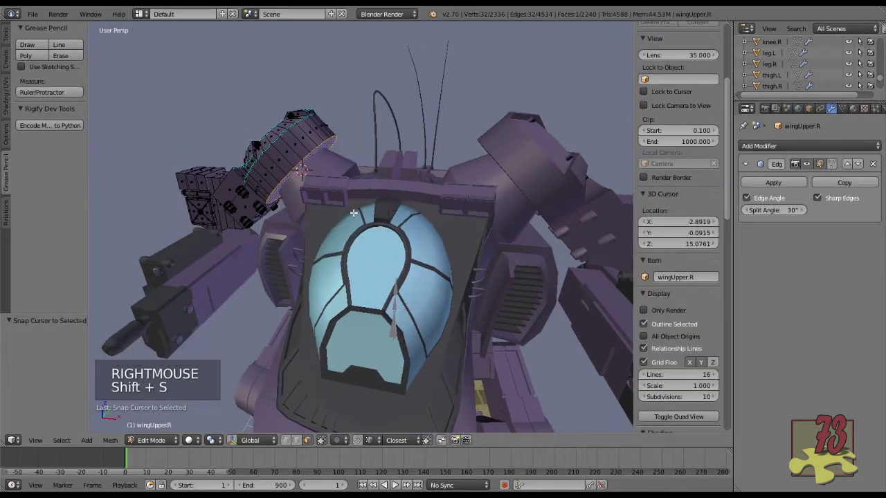
{"action": "key", "text": "Tab"}
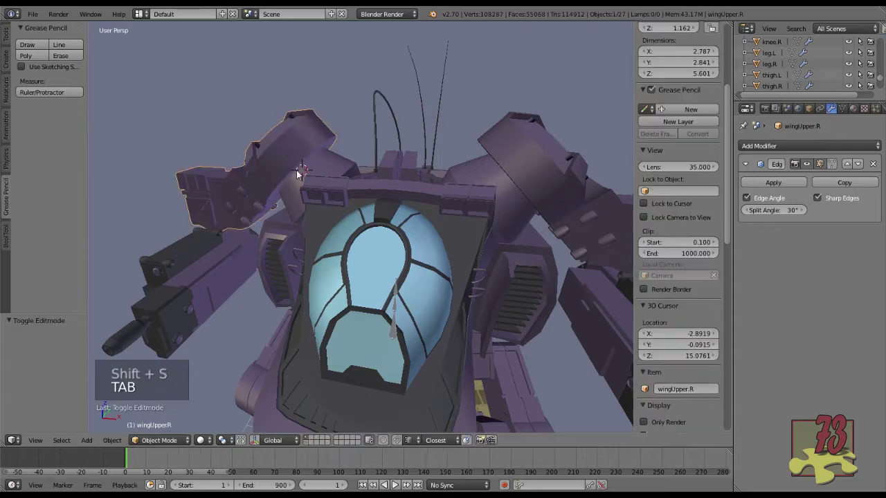
Set the pivot point to 3D Cursor with the mech's right arm seen from the side.
{"action": "middle_click_drag", "start_coordinate": [311, 208], "coordinate": [425, 264]}
{"action": "scroll", "coordinate": [457, 259], "scroll_direction": "down", "scroll_amount": 2}
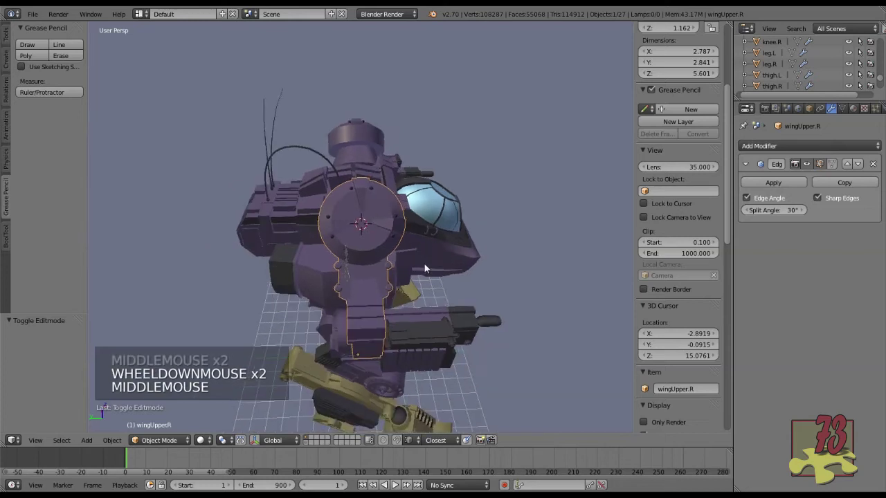
{"action": "left_click", "coordinate": [202, 441]}
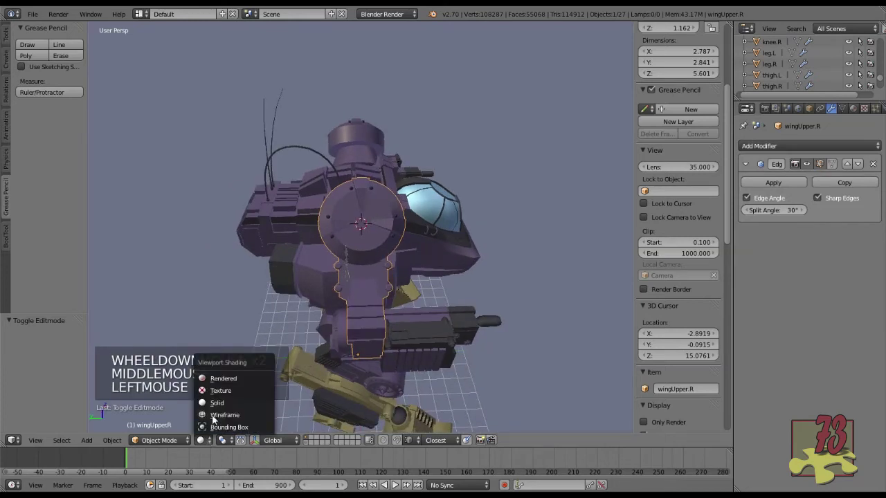
{"action": "left_click", "coordinate": [222, 440]}
{"action": "left_click", "coordinate": [222, 441]}
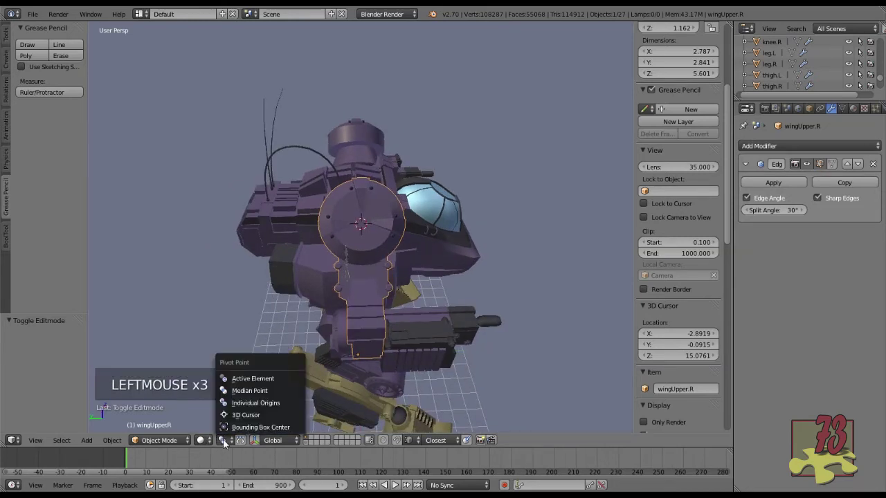
{"action": "left_click", "coordinate": [265, 416]}
Try rotating gun.R and wingUpper.R together about the 3D cursor at the shoulder.
{"action": "middle_click_drag", "start_coordinate": [423, 289], "coordinate": [389, 258], "text": "shift"}
{"action": "right_click", "coordinate": [394, 280]}
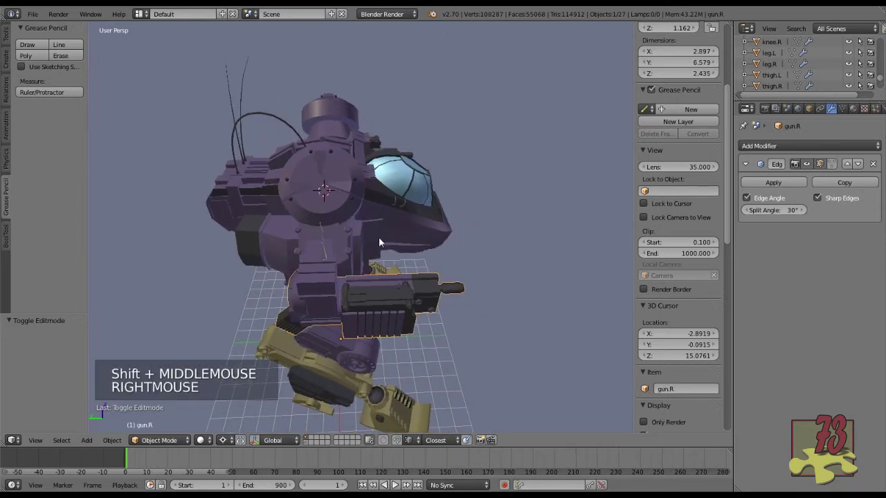
{"action": "right_click", "coordinate": [346, 184], "text": "shift"}
{"action": "key", "text": "r"}
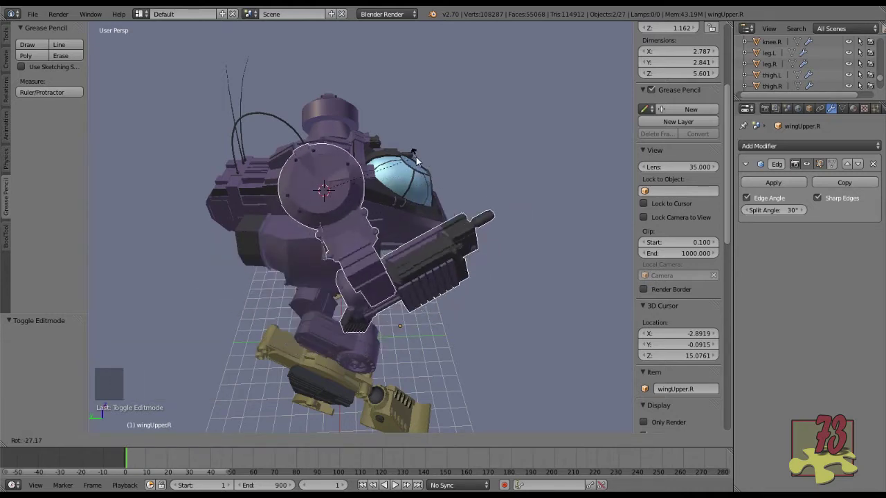
{"action": "left_click", "coordinate": [405, 198]}
Select the armature inside the torso and enter its edit mode.
{"action": "middle_click_drag", "start_coordinate": [404, 266], "coordinate": [306, 241]}
{"action": "scroll", "coordinate": [307, 228], "scroll_direction": "up", "scroll_amount": 2}
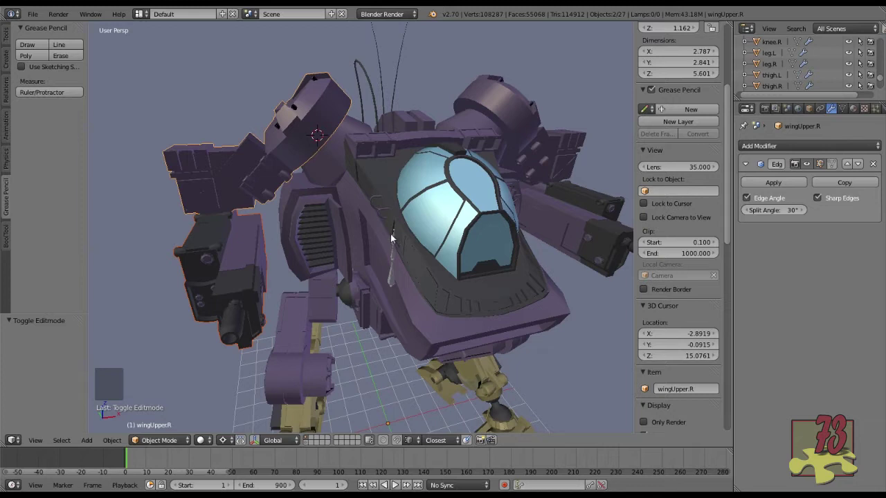
{"action": "scroll", "coordinate": [401, 277], "scroll_direction": "up", "scroll_amount": 1}
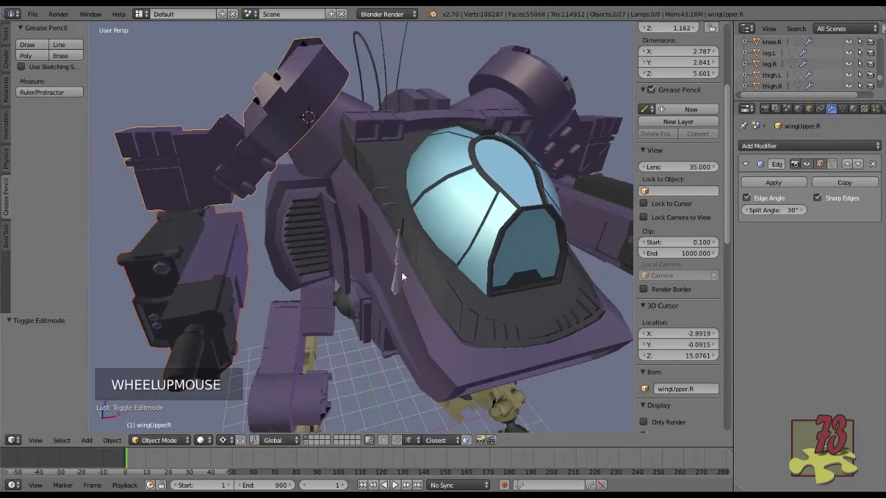
{"action": "right_click", "coordinate": [392, 276]}
{"action": "right_click", "coordinate": [393, 278]}
{"action": "right_click", "coordinate": [396, 280]}
{"action": "right_click", "coordinate": [397, 281]}
{"action": "right_click", "coordinate": [397, 281]}
{"action": "right_click", "coordinate": [398, 282]}
{"action": "right_click", "coordinate": [396, 285]}
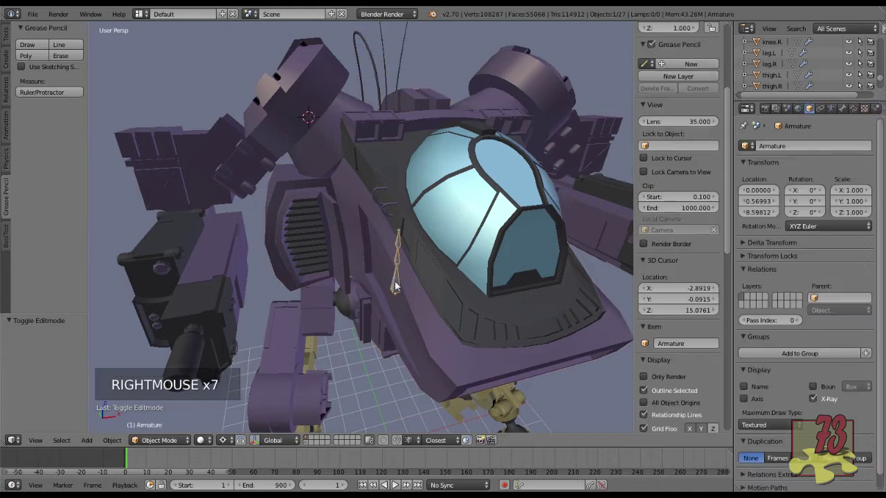
{"action": "key", "text": "Tab"}
Rename the lowest bone of the armature as hips.
{"action": "right_click", "coordinate": [408, 288]}
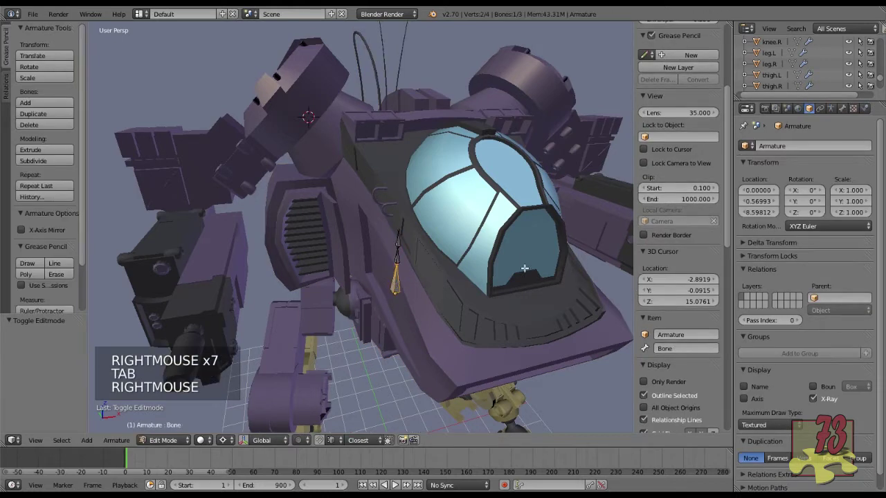
{"action": "scroll", "coordinate": [685, 290], "scroll_direction": "down", "scroll_amount": 2}
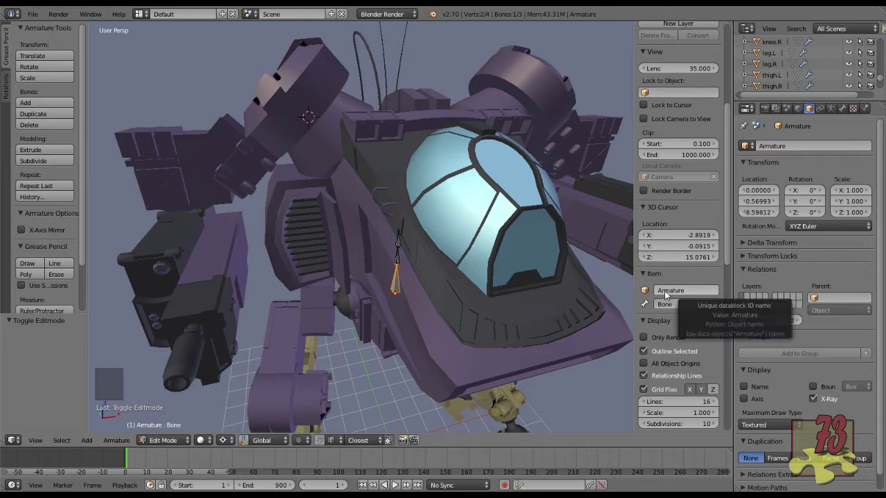
{"action": "left_click", "coordinate": [679, 303]}
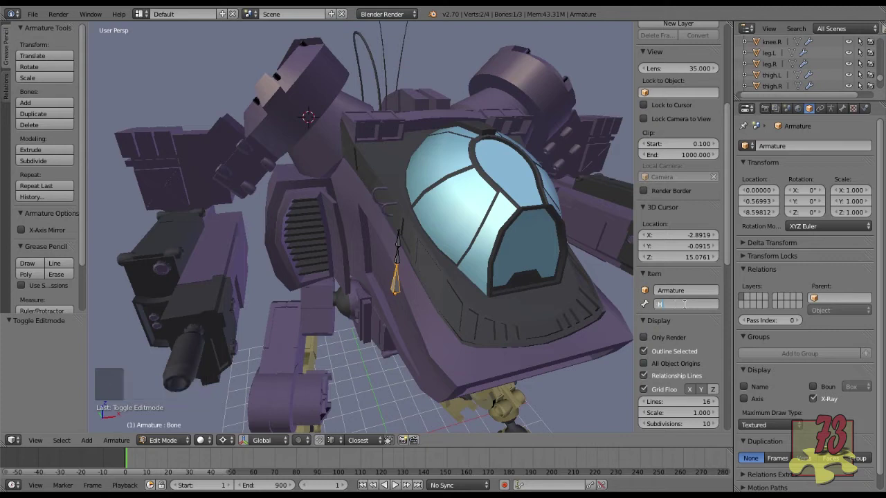
{"action": "key", "text": "BackSpace"}
{"action": "key", "text": "BackSpace"}
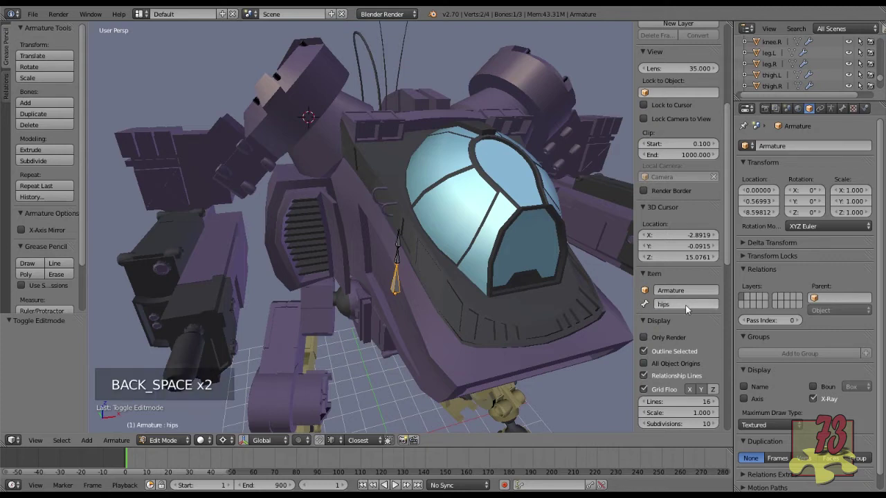
Rename the middle bone of the armature, just above hips, as waist.
{"action": "right_click", "coordinate": [397, 259]}
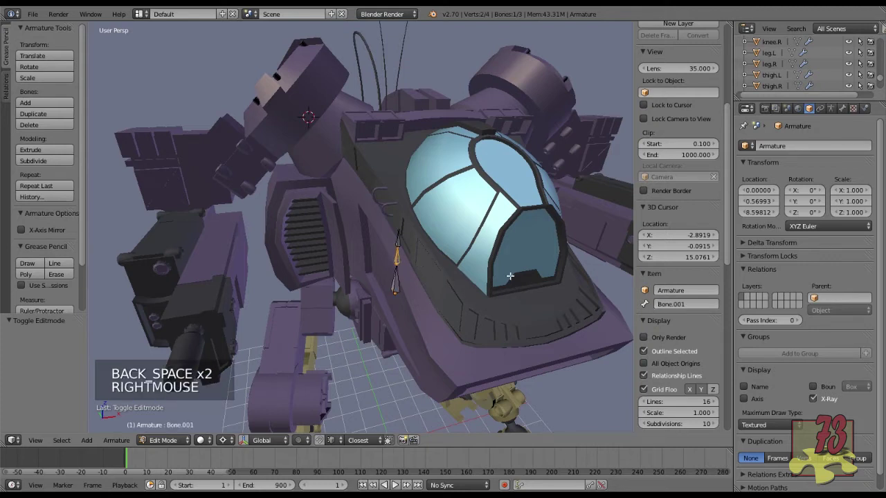
{"action": "left_click", "coordinate": [693, 304]}
{"action": "type", "text": "waist"}
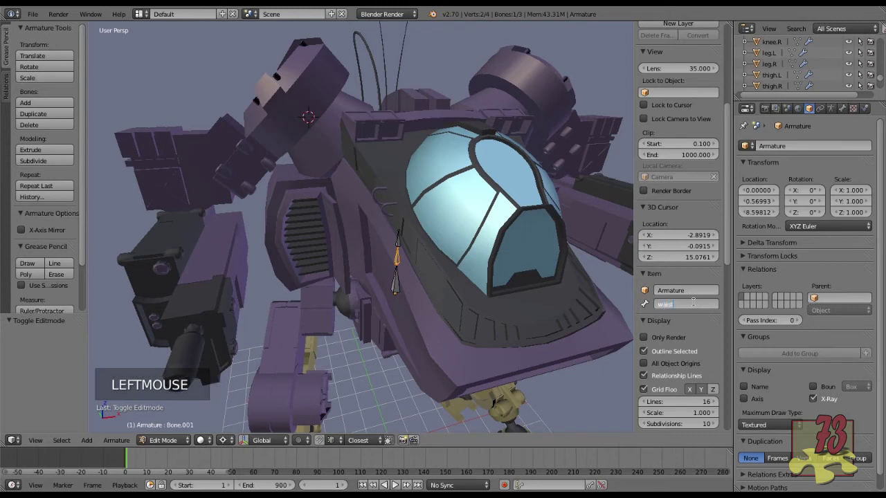
{"action": "key", "text": "Return"}
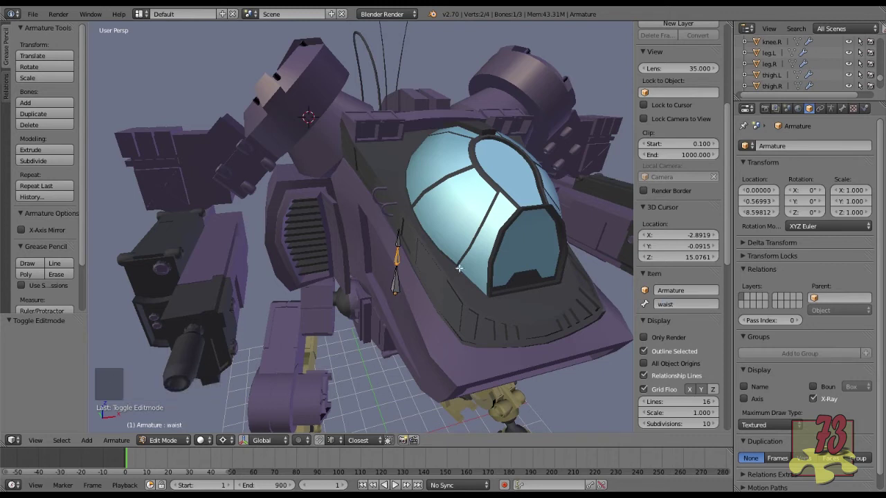
Rename the uppermost bone of the armature as torso.
{"action": "right_click", "coordinate": [400, 241]}
{"action": "left_click", "coordinate": [697, 304]}
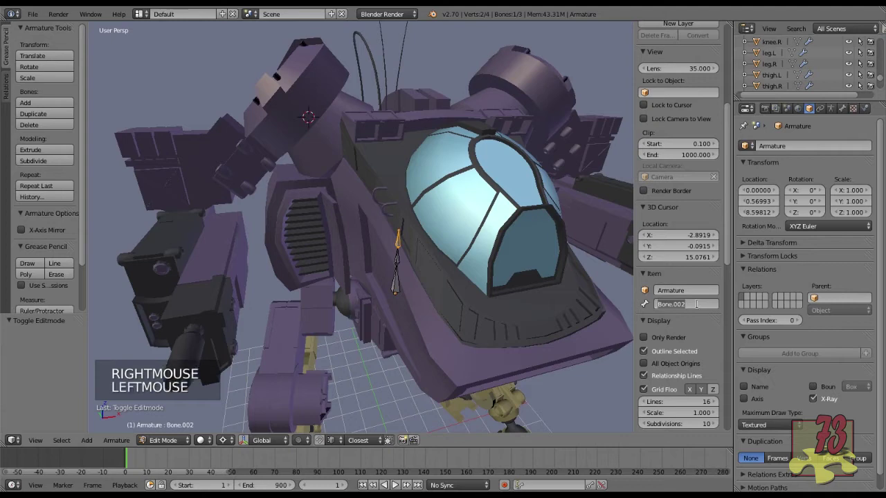
{"action": "type", "text": "torso"}
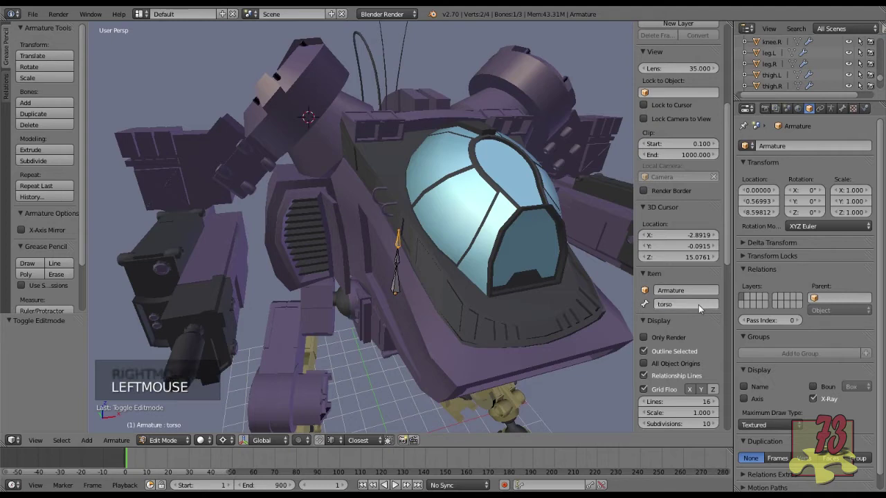
{"action": "key", "text": "Return"}
Extrude a short bone from the tip of the torso bone toward the mech's left side.
{"action": "middle_click_drag", "start_coordinate": [494, 301], "coordinate": [443, 260]}
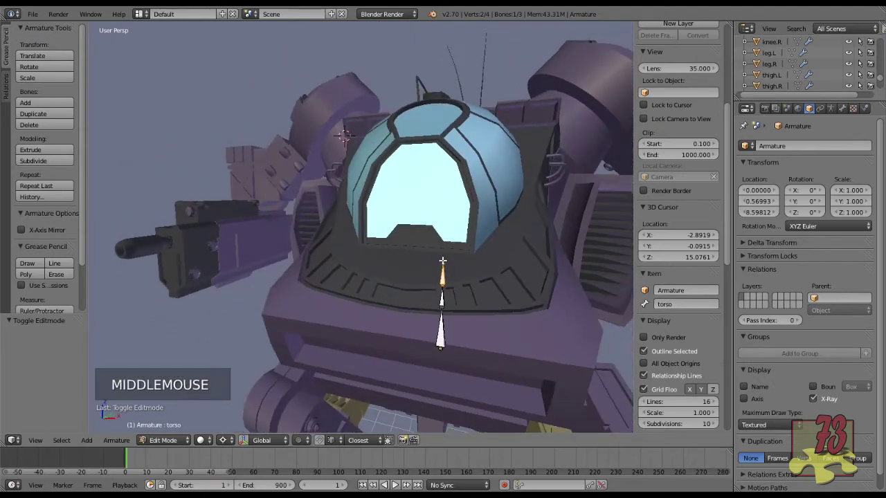
{"action": "right_click", "coordinate": [448, 266]}
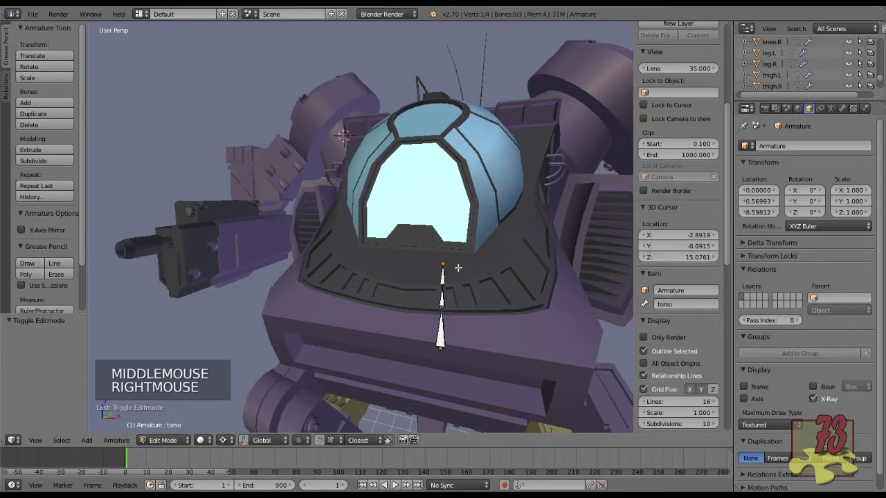
{"action": "key", "text": "e"}
{"action": "key", "text": "e"}
{"action": "left_click", "coordinate": [485, 254]}
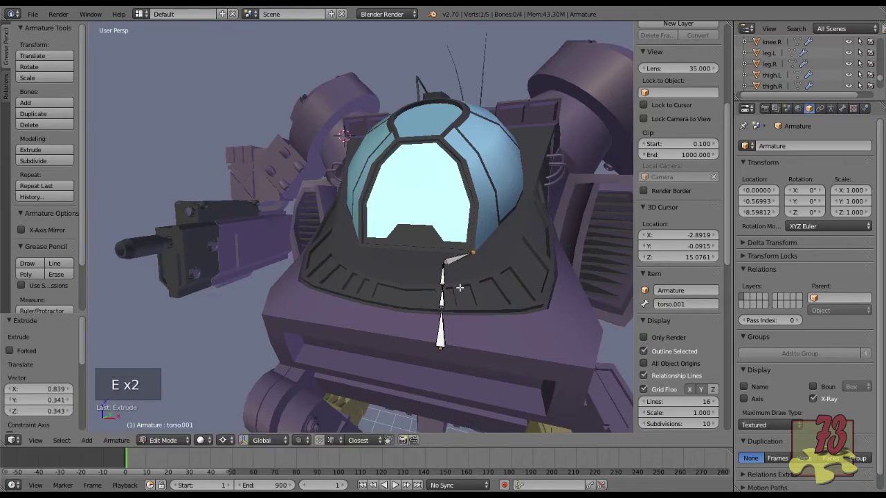
Enable X-Axis Mirror for armature editing and delete the sideways bone extruded from the torso bone's tip.
{"action": "left_click", "coordinate": [21, 230]}
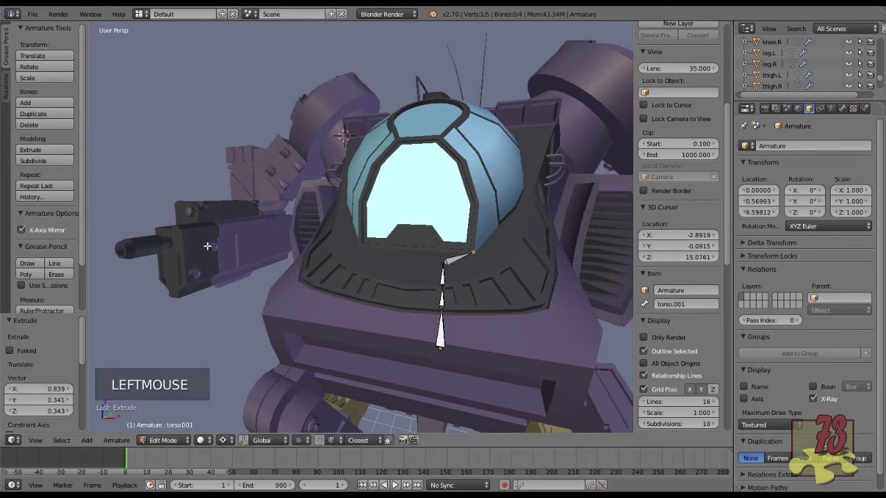
{"action": "right_click", "coordinate": [442, 277]}
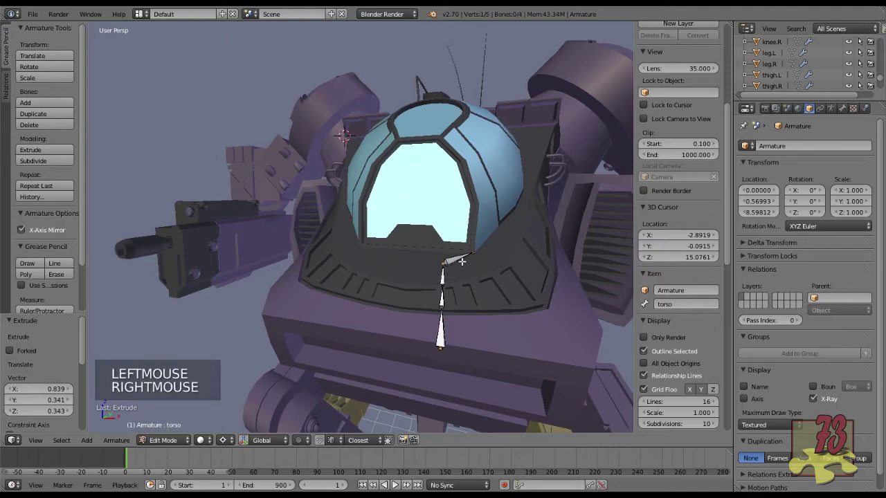
{"action": "right_click", "coordinate": [464, 263]}
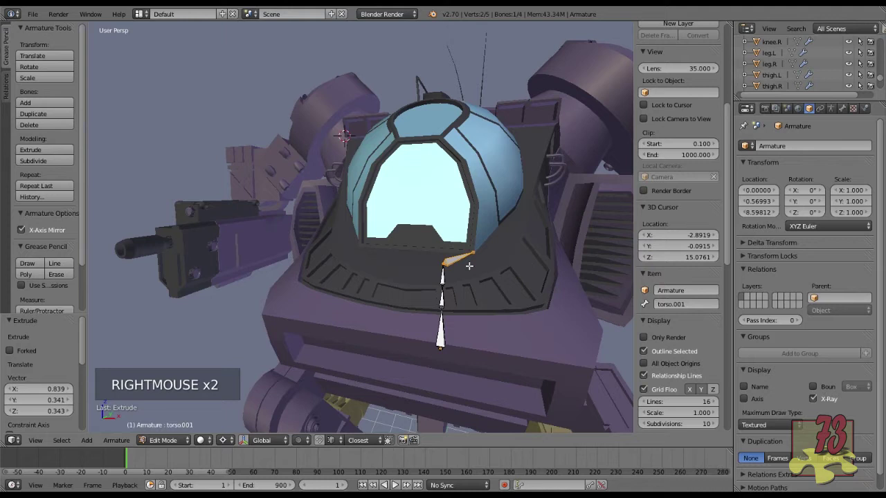
{"action": "key", "text": "x"}
{"action": "left_click", "coordinate": [459, 271]}
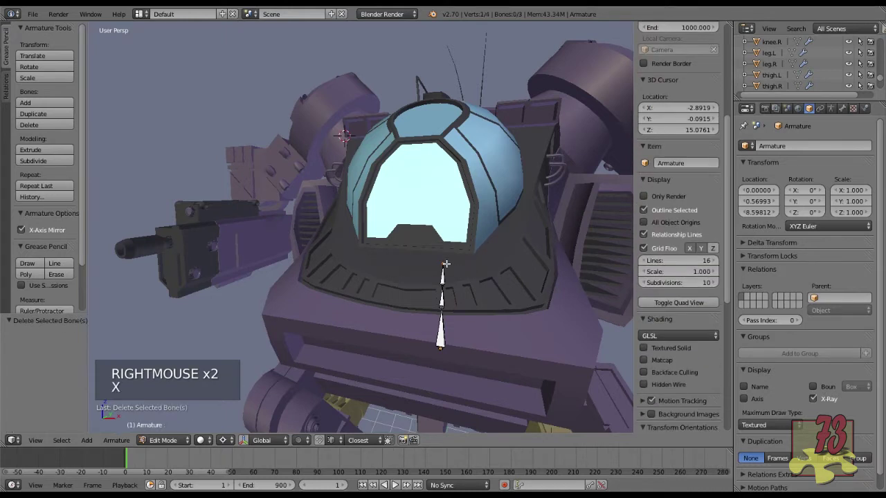
Extrude a bone from the torso bone's tip toward the mech's left, about 1.02 in X, 0.42 in Y and 0.47 in Z.
{"action": "right_click", "coordinate": [445, 264]}
{"action": "right_click", "coordinate": [446, 263]}
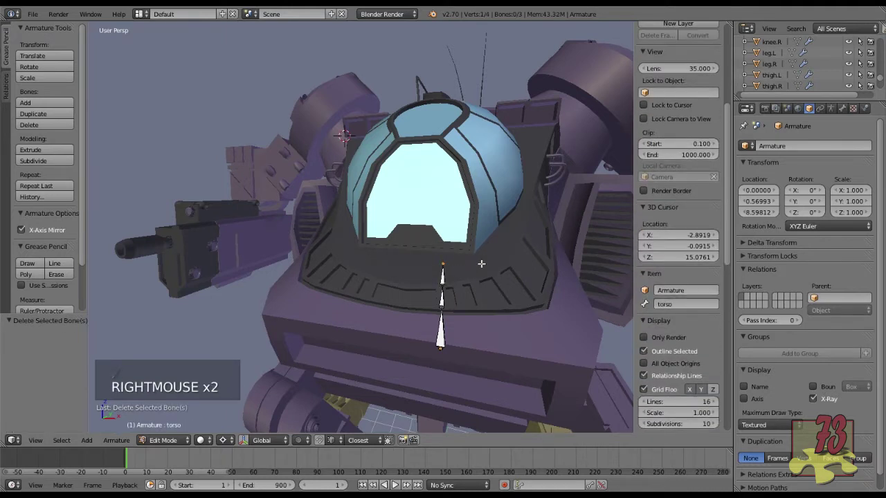
{"action": "key", "text": "e"}
{"action": "key", "text": "e"}
{"action": "key", "text": "e"}
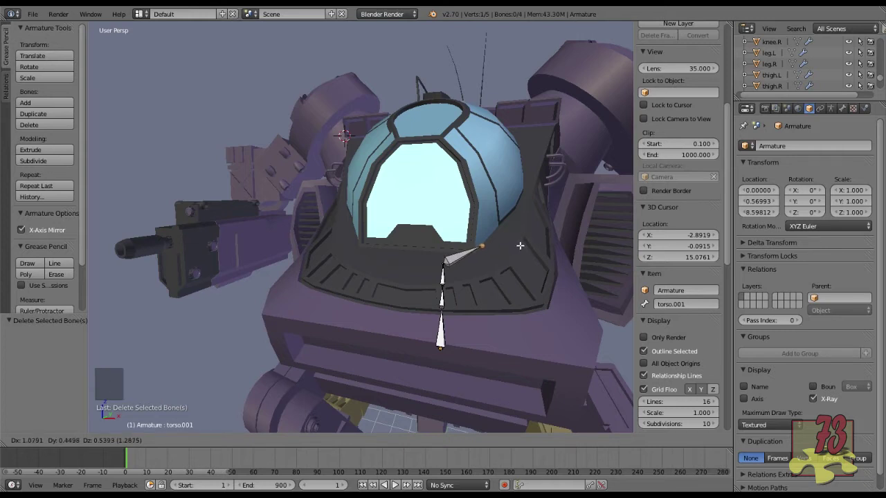
{"action": "left_click", "coordinate": [518, 247]}
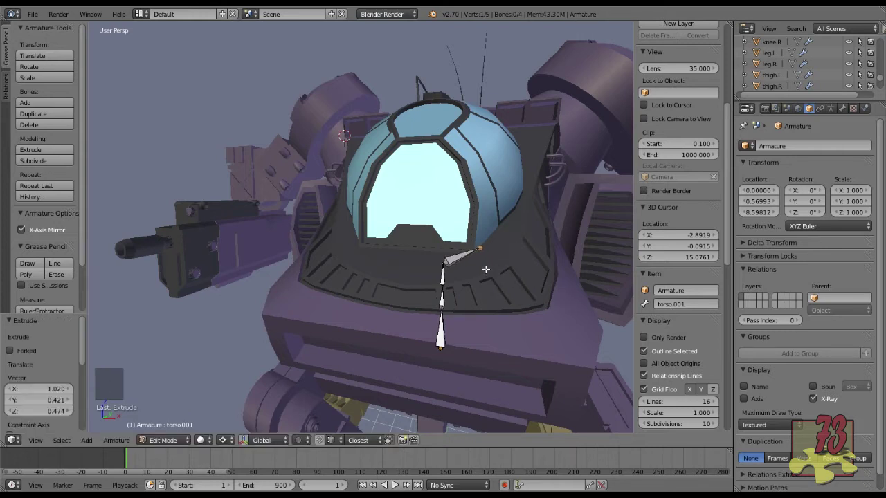
Extrude a second bone from the torso bone's tip toward the mech's right, about -0.53 in X, -0.13 in Y and 0.49 in Z.
{"action": "right_click", "coordinate": [444, 263]}
{"action": "key", "text": "e"}
{"action": "key", "text": "e"}
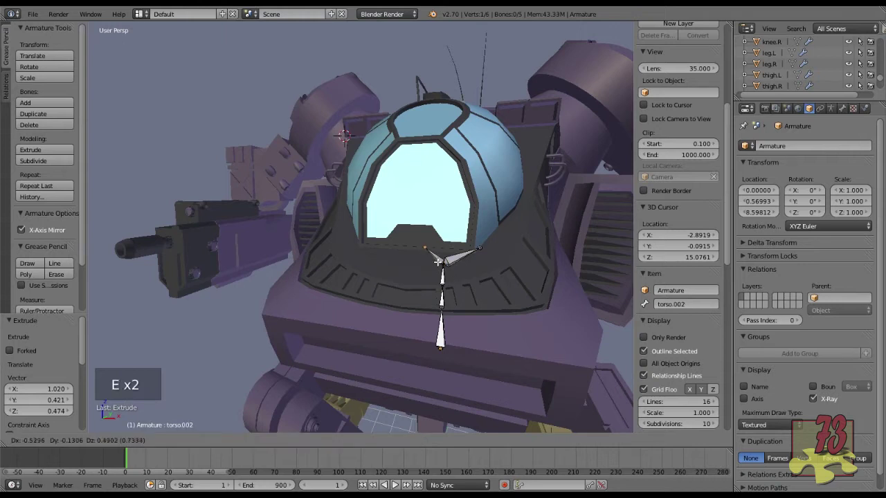
Rename the bone extending to the mech's left from the torso tip as wingUpper.L.
{"action": "right_click", "coordinate": [462, 260]}
{"action": "left_click", "coordinate": [690, 302]}
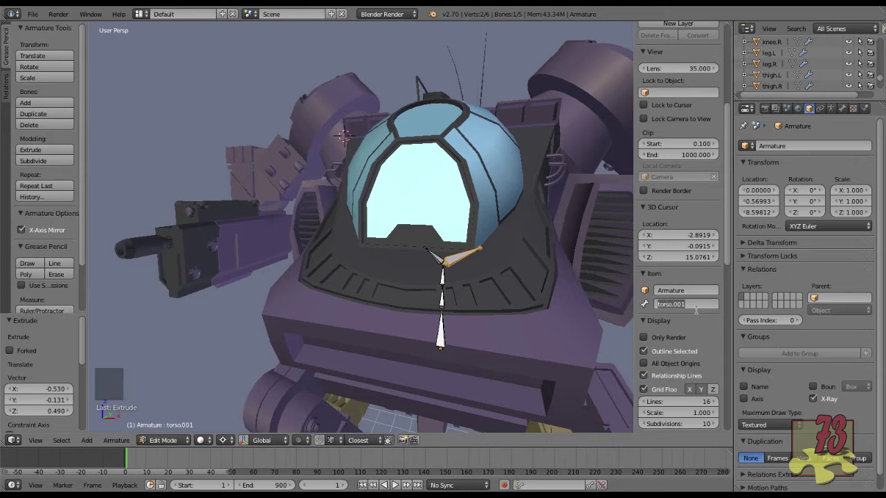
{"action": "type", "text": "wing.Upper"}
{"action": "key", "text": "Return"}
Rename the bone extending to the mech's right from the torso tip as wingUpper.R.
{"action": "right_click", "coordinate": [432, 256]}
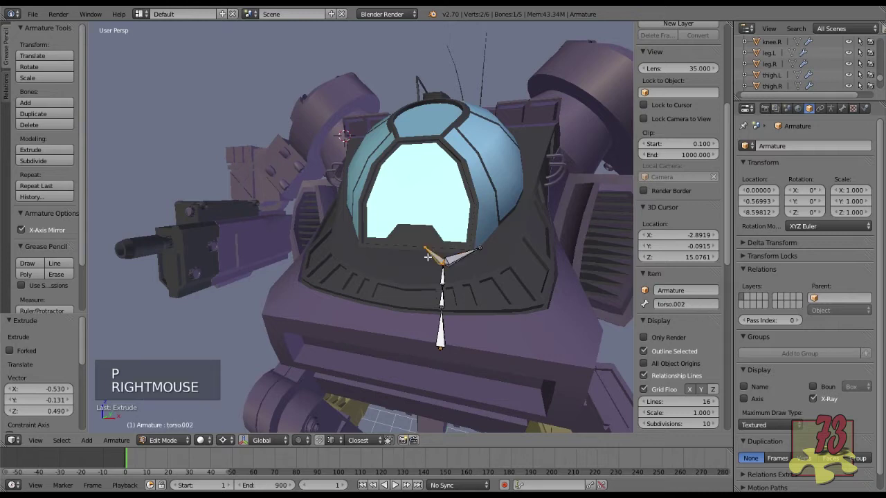
{"action": "left_click", "coordinate": [692, 305]}
{"action": "type", "text": "wingUpper>R"}
{"action": "key", "text": "Return"}
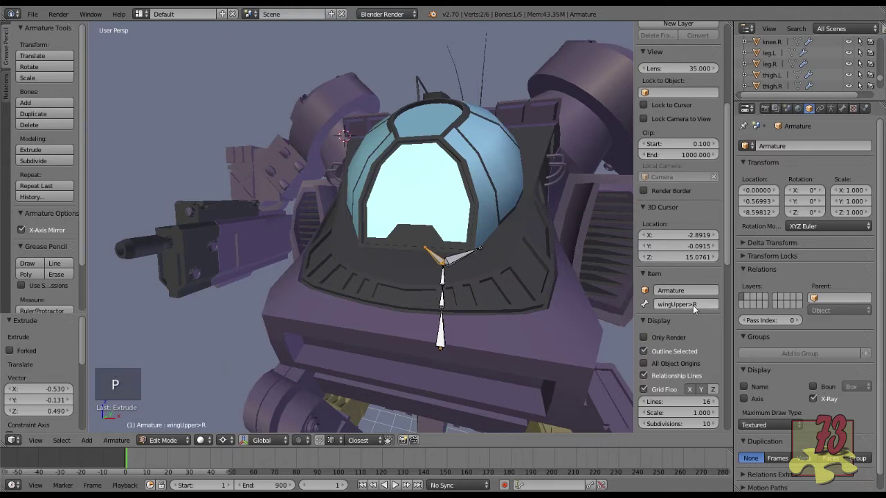
{"action": "left_click", "coordinate": [694, 308]}
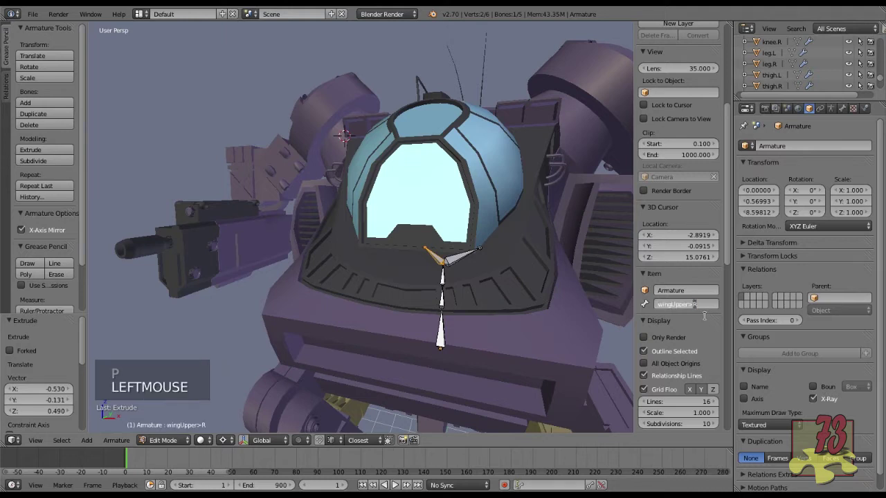
{"action": "key", "text": "BackSpace"}
{"action": "key", "text": "BackSpace"}
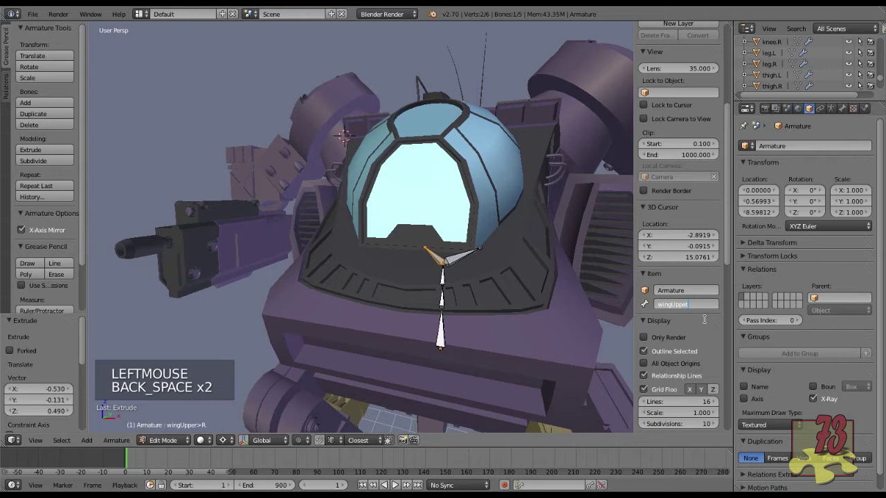
{"action": "type", "text": ".R"}
{"action": "key", "text": "Return"}
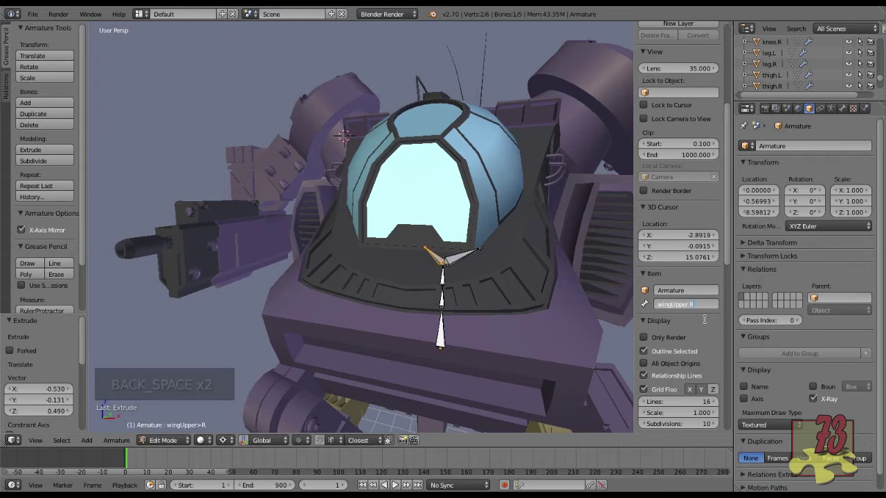
Move the outer tip of wingUpper.L farther outward with mirroring, by about 0.94 in X, 0.35 in Y and 0.10 in Z.
{"action": "right_click", "coordinate": [483, 251]}
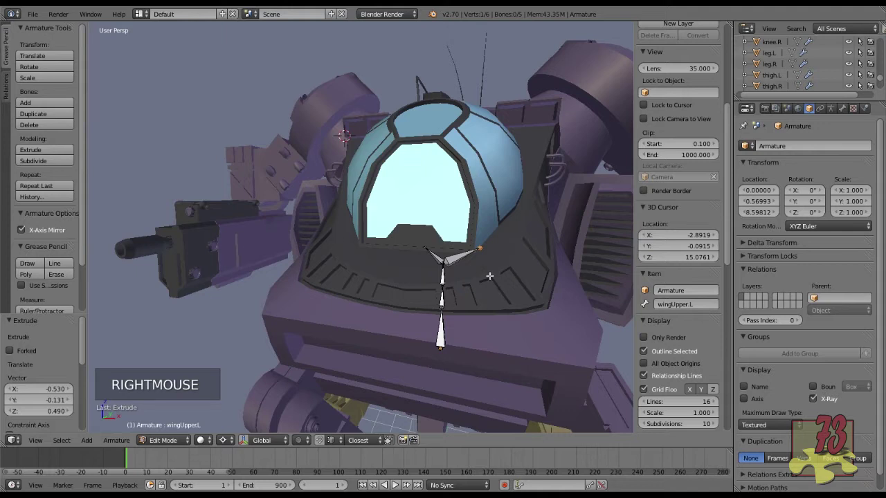
{"action": "right_click", "coordinate": [438, 258]}
{"action": "right_click", "coordinate": [458, 262]}
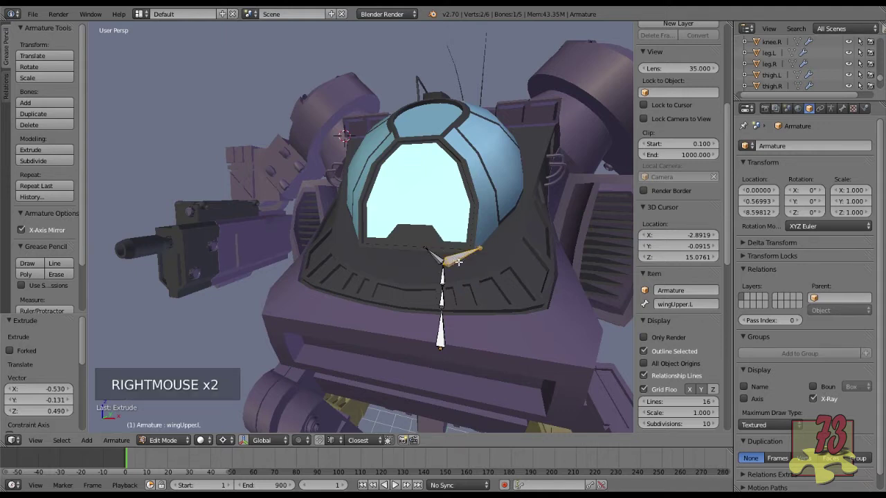
{"action": "right_click", "coordinate": [479, 247]}
{"action": "key", "text": "g"}
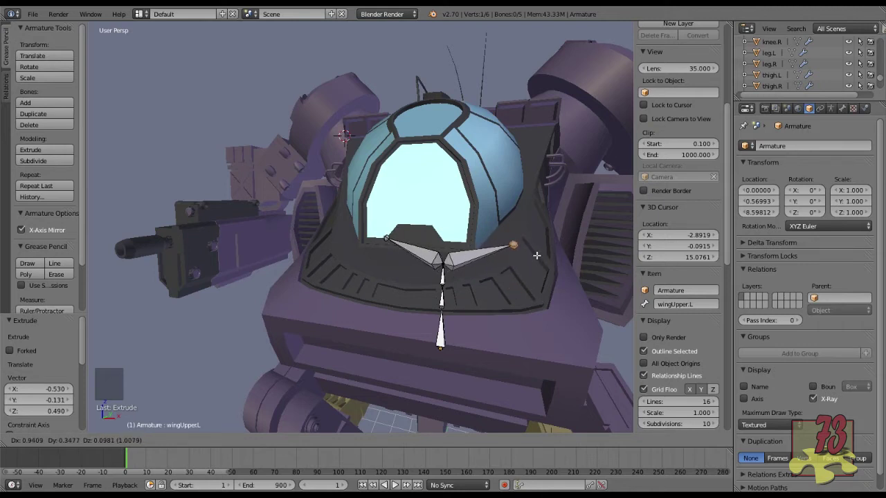
{"action": "left_click", "coordinate": [536, 256]}
Try moving the whole wingUpper.L bone to test its connection to the torso bone.
{"action": "right_click", "coordinate": [488, 275]}
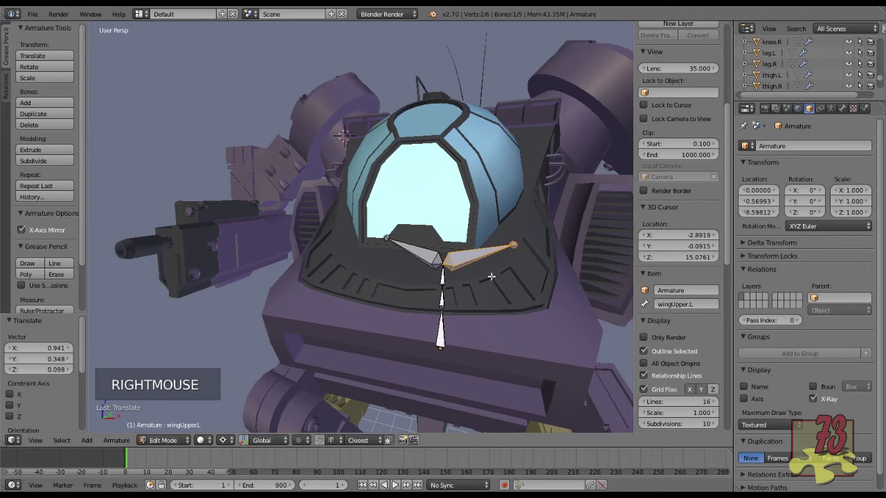
{"action": "right_click", "coordinate": [440, 277]}
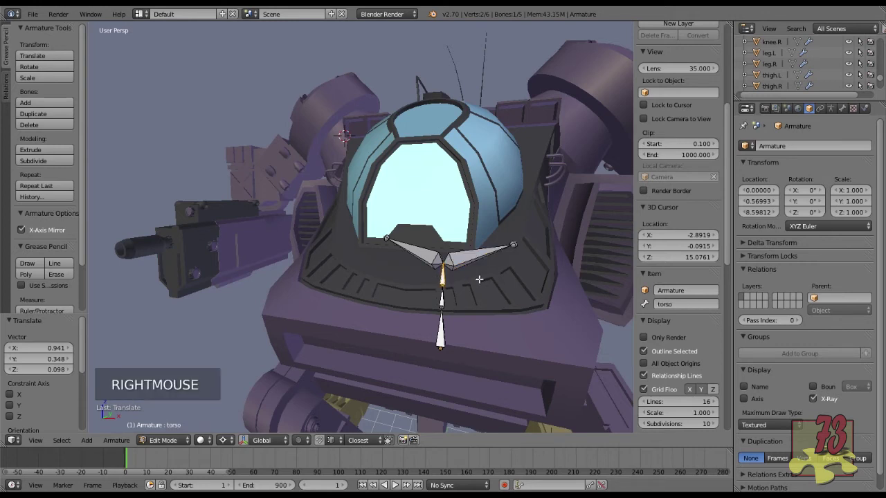
{"action": "right_click", "coordinate": [460, 260]}
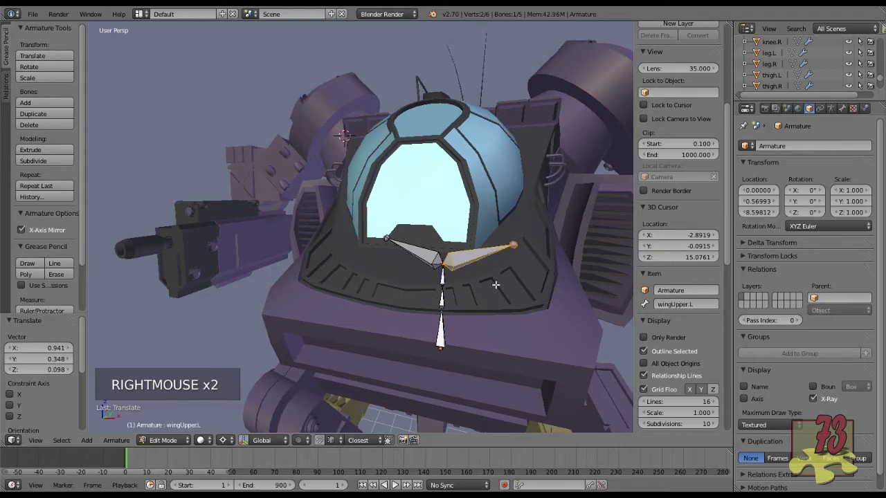
{"action": "key", "text": "g"}
{"action": "key", "text": "g"}
{"action": "key", "text": "g"}
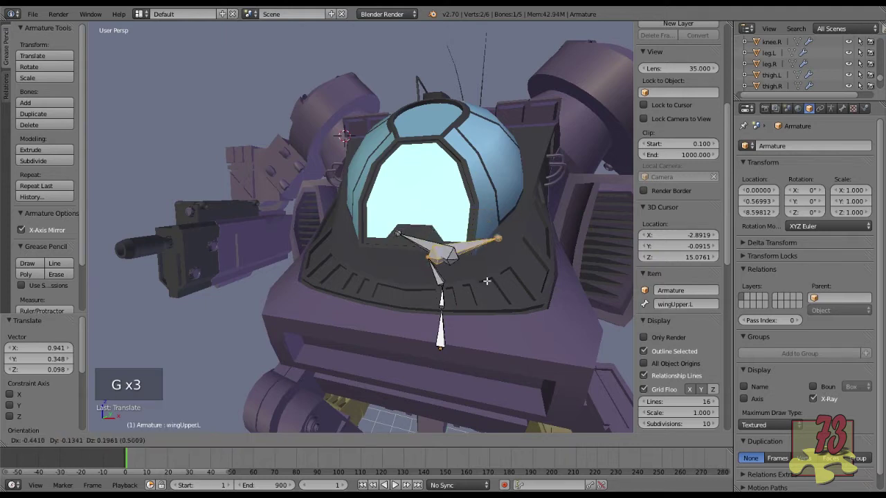
{"action": "right_click", "coordinate": [504, 261]}
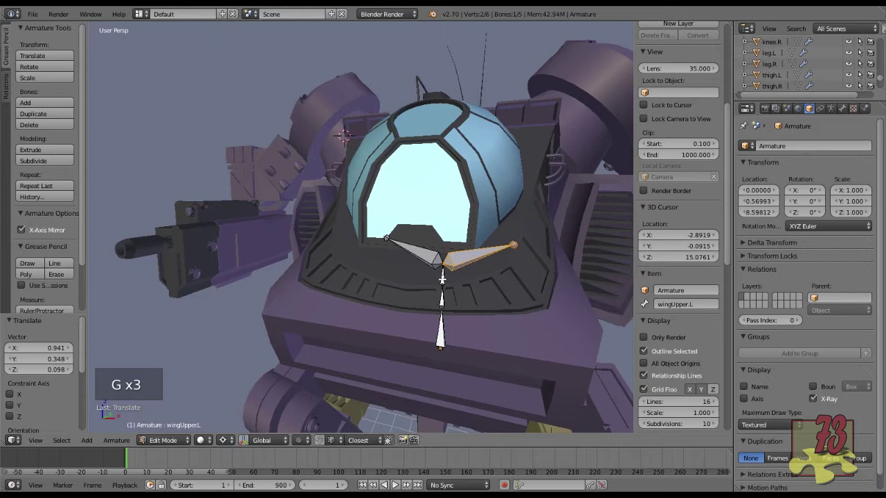
Try moving the torso bone to test how the two attached wing bones follow it.
{"action": "right_click", "coordinate": [441, 279]}
{"action": "key", "text": "g"}
{"action": "key", "text": "g"}
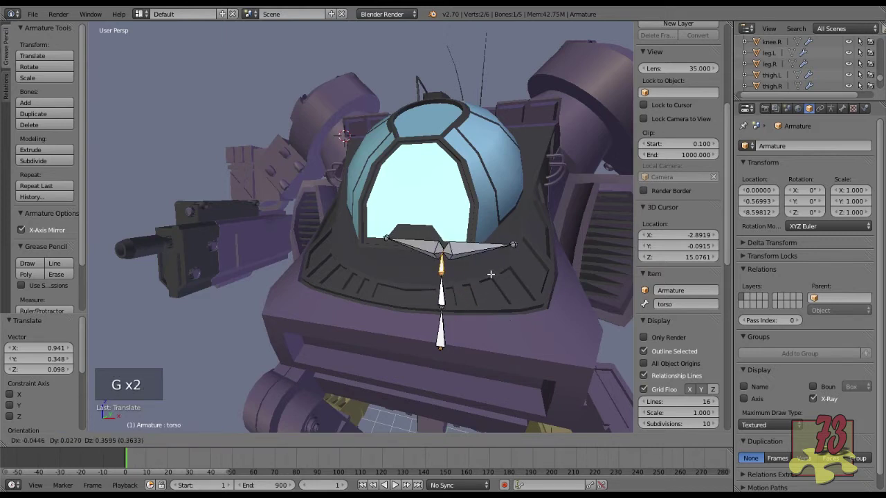
{"action": "key", "text": "Escape"}
Clear the parent of the wingUpper.L bone using the Clear Parent option.
{"action": "right_click", "coordinate": [501, 272]}
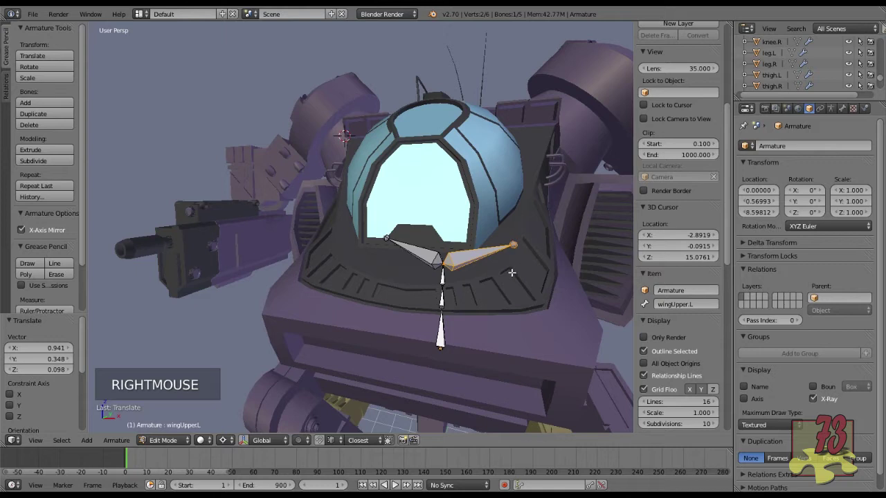
{"action": "key", "text": "alt+p"}
{"action": "left_click", "coordinate": [508, 273]}
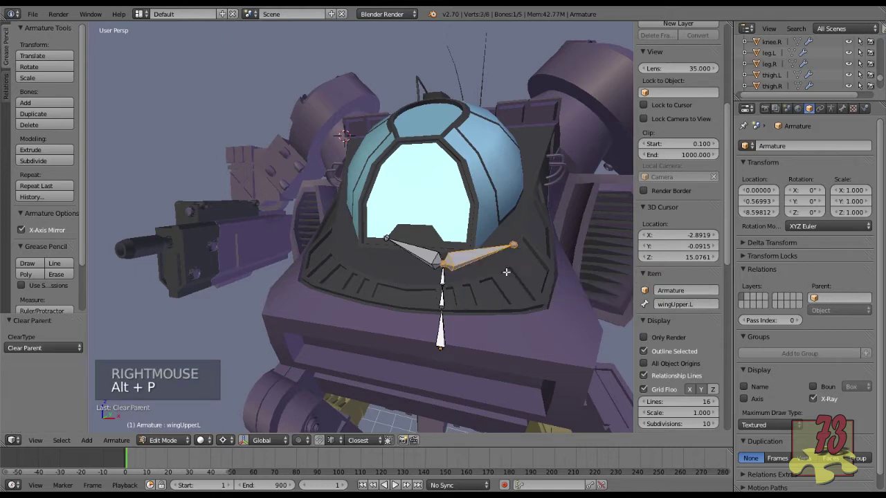
Move the wingUpper.L bone from the body center toward the left shoulder, about 2.5 in X, 1.3 in Y and 3.4 in Z.
{"action": "right_click", "coordinate": [507, 271]}
{"action": "key", "text": "g"}
{"action": "key", "text": "g"}
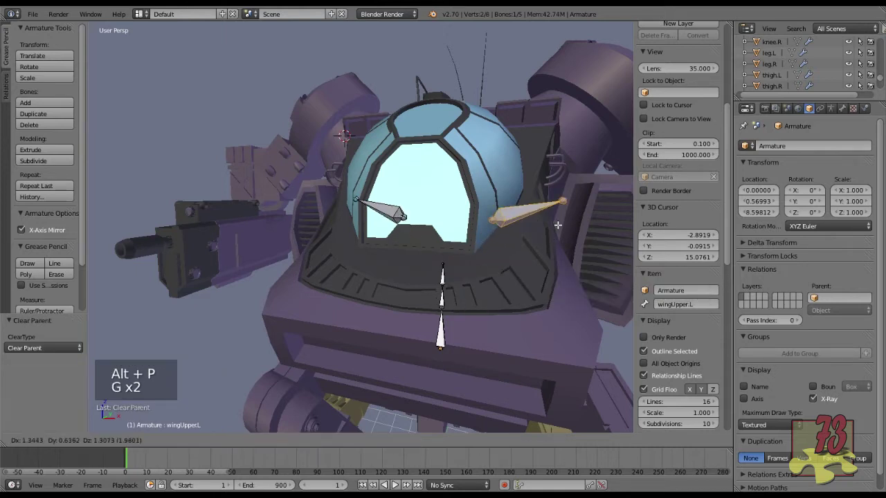
{"action": "left_click", "coordinate": [535, 203]}
In front orthographic view, shift the wingUpper.L bone onto the left shoulder, about 0.66 in X and 0.76 in Z.
{"action": "scroll", "coordinate": [535, 203], "scroll_direction": "down", "scroll_amount": 1}
{"action": "middle_click_drag", "start_coordinate": [535, 203], "coordinate": [503, 208]}
{"action": "key", "text": "KP_1"}
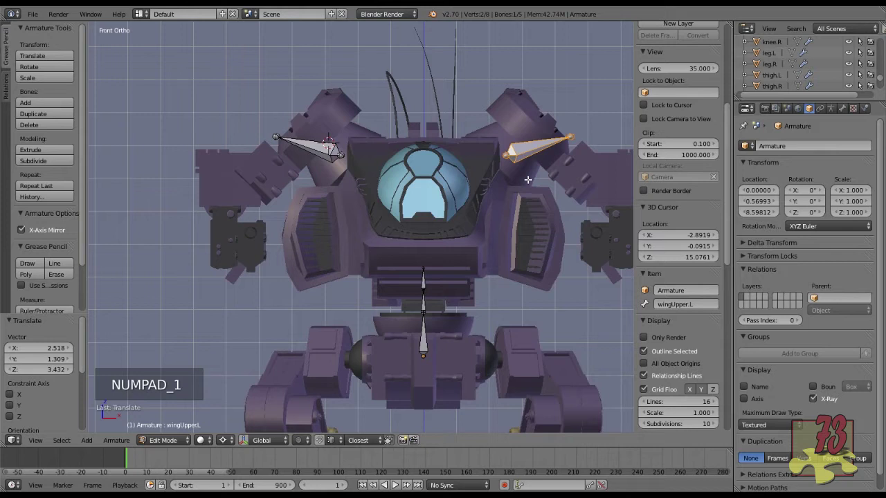
{"action": "key", "text": "g"}
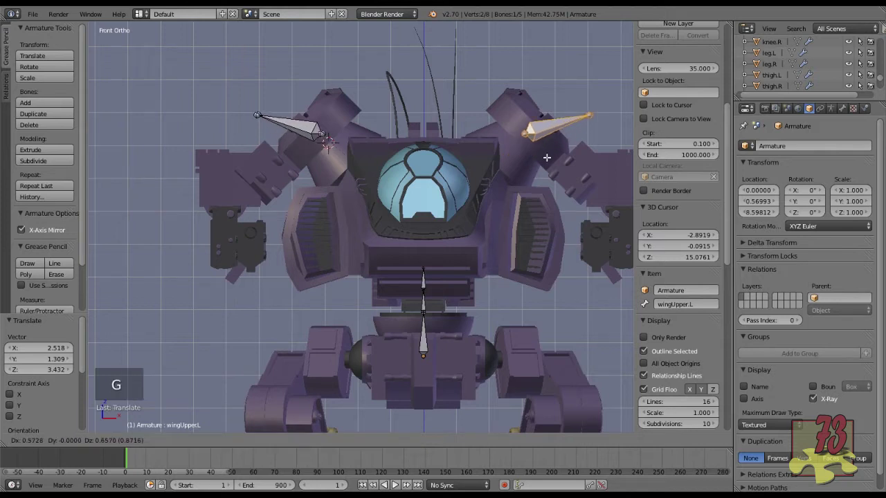
{"action": "left_click", "coordinate": [549, 155]}
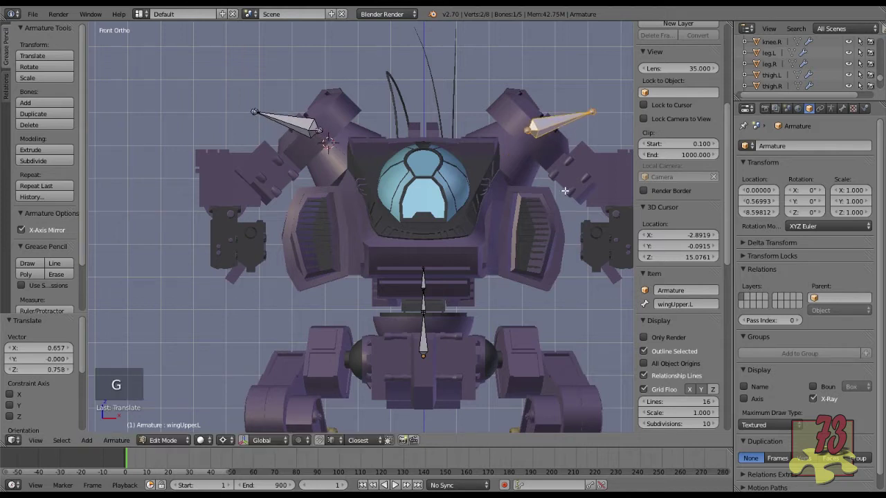
Snap the 3D cursor to the center of the flat round inner face of the wingUpper.L mesh.
{"action": "scroll", "coordinate": [562, 193], "scroll_direction": "down", "scroll_amount": 1}
{"action": "middle_click_drag", "start_coordinate": [541, 166], "coordinate": [513, 189], "text": "shift"}
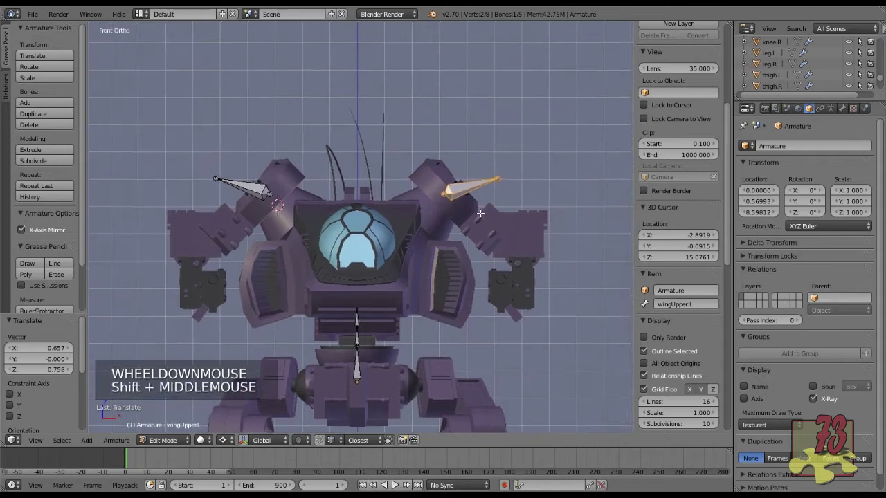
{"action": "scroll", "coordinate": [480, 162], "scroll_direction": "up", "scroll_amount": 4}
{"action": "middle_click_drag", "start_coordinate": [554, 166], "coordinate": [462, 166], "text": "shift"}
{"action": "scroll", "coordinate": [461, 173], "scroll_direction": "down", "scroll_amount": 2}
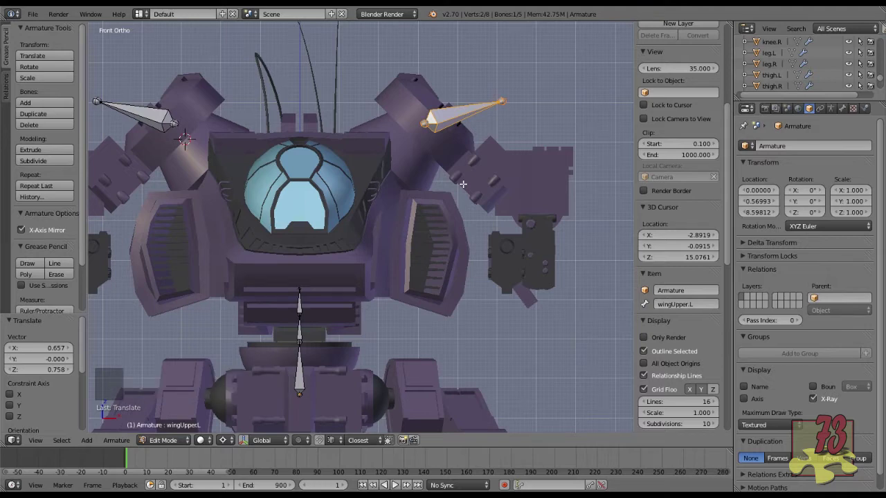
{"action": "middle_click_drag", "start_coordinate": [429, 160], "coordinate": [331, 232]}
{"action": "key", "text": "Tab"}
{"action": "scroll", "coordinate": [418, 137], "scroll_direction": "up", "scroll_amount": 1}
{"action": "right_click", "coordinate": [427, 123]}
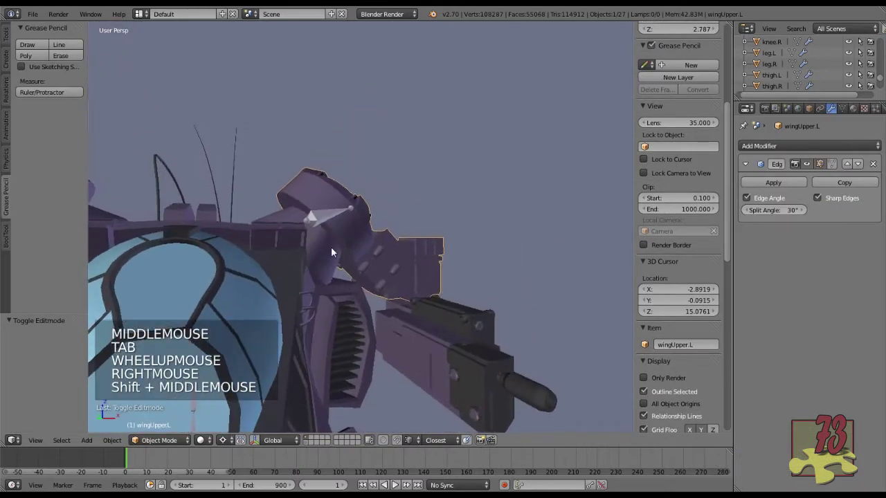
{"action": "scroll", "coordinate": [330, 232], "scroll_direction": "up", "scroll_amount": 2}
{"action": "key", "text": "Tab"}
{"action": "scroll", "coordinate": [321, 239], "scroll_direction": "up", "scroll_amount": 2}
{"action": "right_click", "coordinate": [311, 245]}
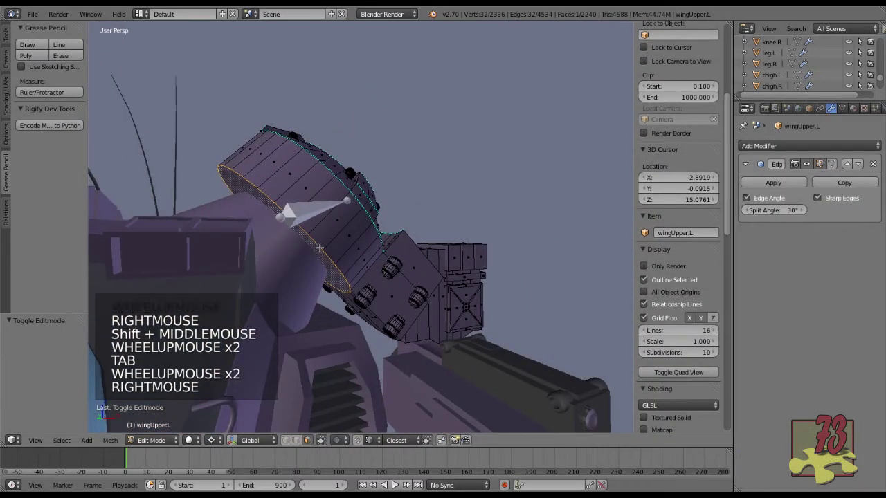
{"action": "key", "text": "shift+s"}
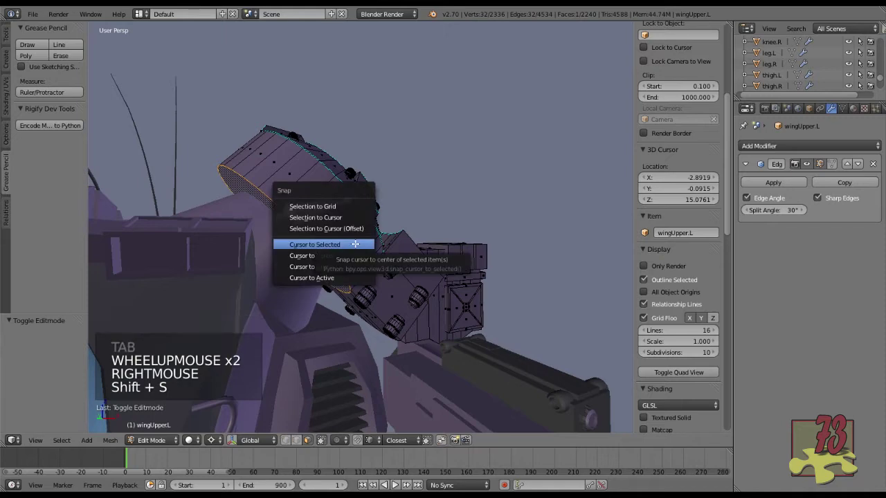
{"action": "left_click", "coordinate": [315, 245]}
Snap the base joint of the armature's wingUpper.L bone to the 3D cursor in the shoulder.
{"action": "middle_click_drag", "start_coordinate": [312, 238], "coordinate": [435, 251]}
{"action": "scroll", "coordinate": [378, 251], "scroll_direction": "down", "scroll_amount": 3}
{"action": "middle_click_drag", "start_coordinate": [378, 251], "coordinate": [395, 218]}
{"action": "scroll", "coordinate": [396, 218], "scroll_direction": "up", "scroll_amount": 1}
{"action": "key", "text": "Tab"}
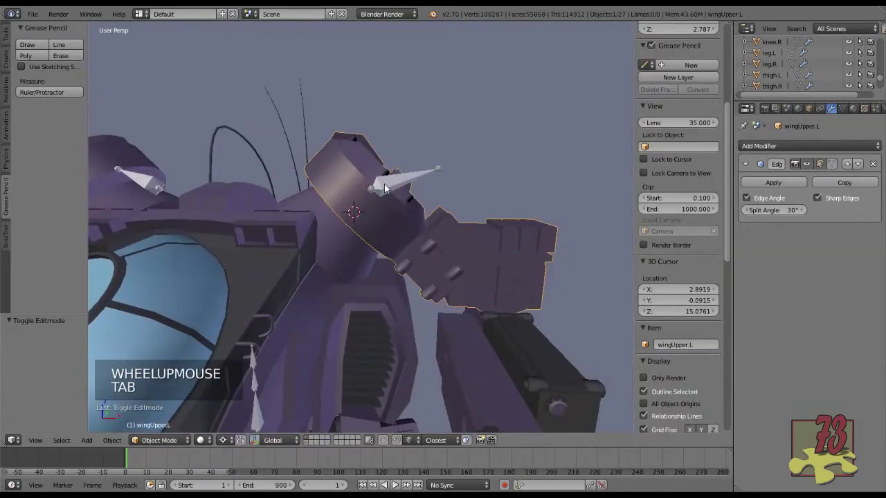
{"action": "right_click", "coordinate": [385, 188]}
{"action": "key", "text": "Tab"}
{"action": "right_click", "coordinate": [382, 187]}
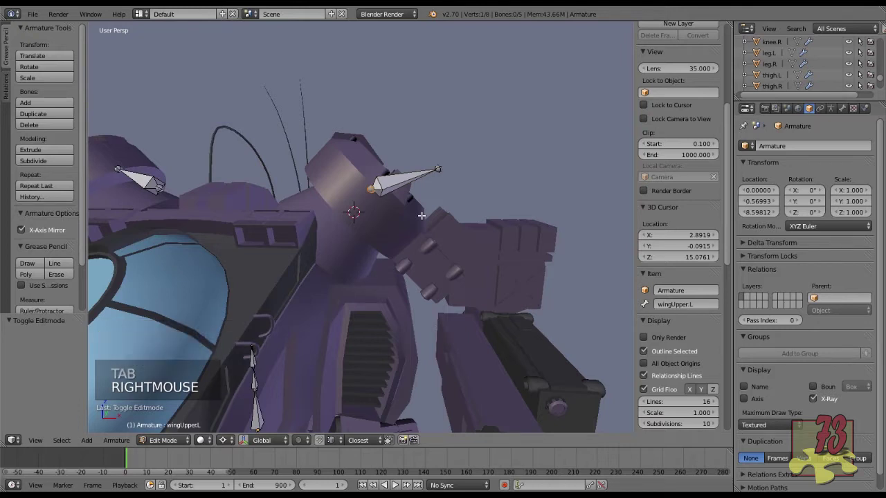
{"action": "key", "text": "shift+s"}
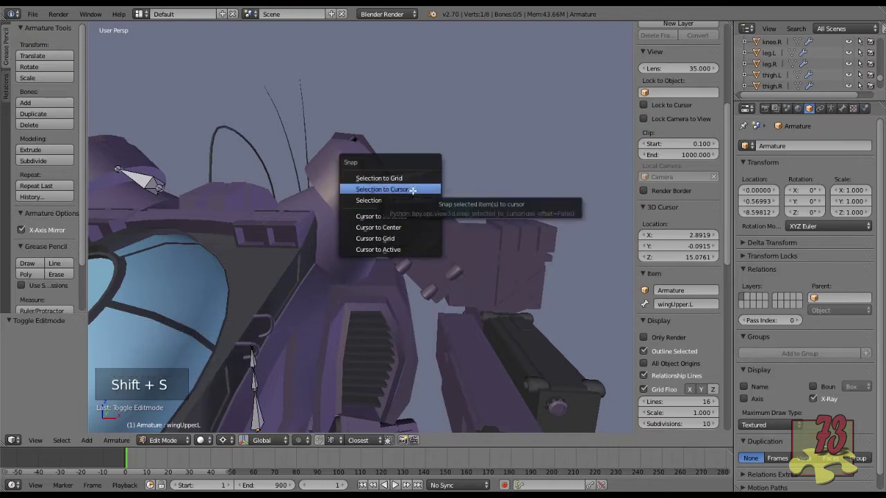
{"action": "left_click", "coordinate": [413, 189]}
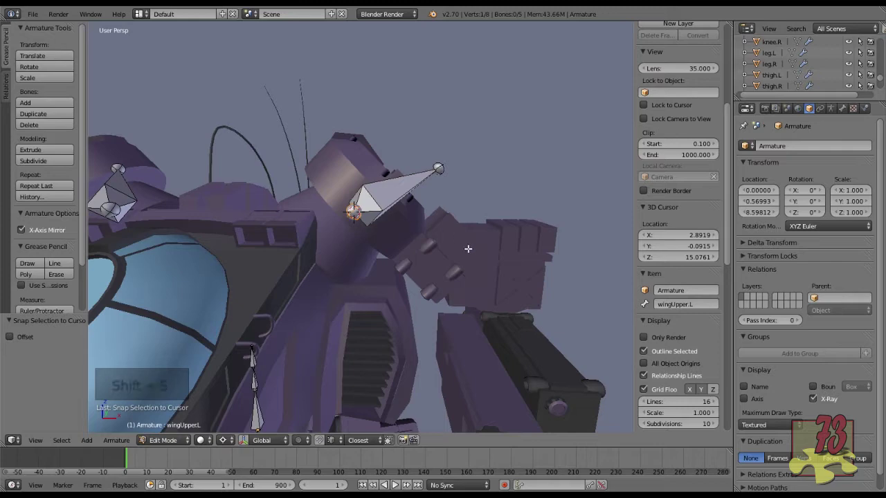
Leave armature editing and isolate the gun.L object in local view.
{"action": "scroll", "coordinate": [443, 215], "scroll_direction": "down", "scroll_amount": 2}
{"action": "middle_click_drag", "start_coordinate": [443, 215], "coordinate": [356, 267]}
{"action": "scroll", "coordinate": [422, 257], "scroll_direction": "down", "scroll_amount": 2}
{"action": "scroll", "coordinate": [340, 237], "scroll_direction": "down", "scroll_amount": 1}
{"action": "scroll", "coordinate": [340, 238], "scroll_direction": "down", "scroll_amount": 1}
{"action": "key", "text": "Tab"}
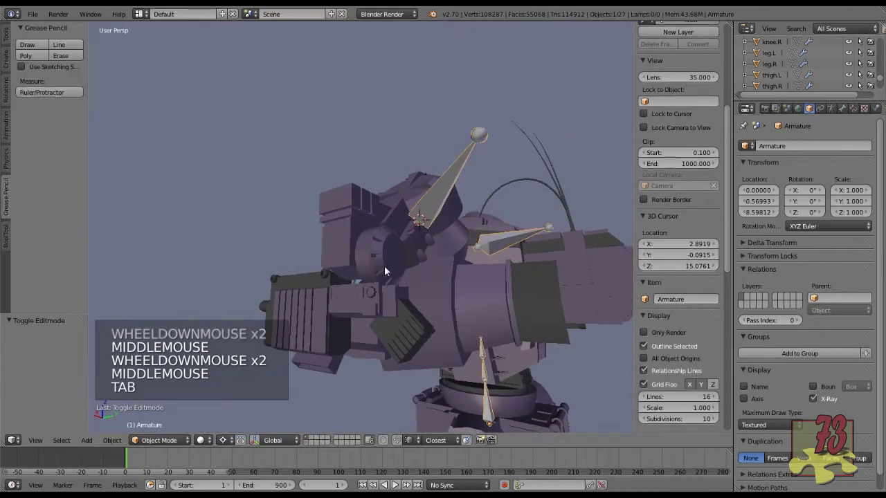
{"action": "right_click", "coordinate": [385, 274]}
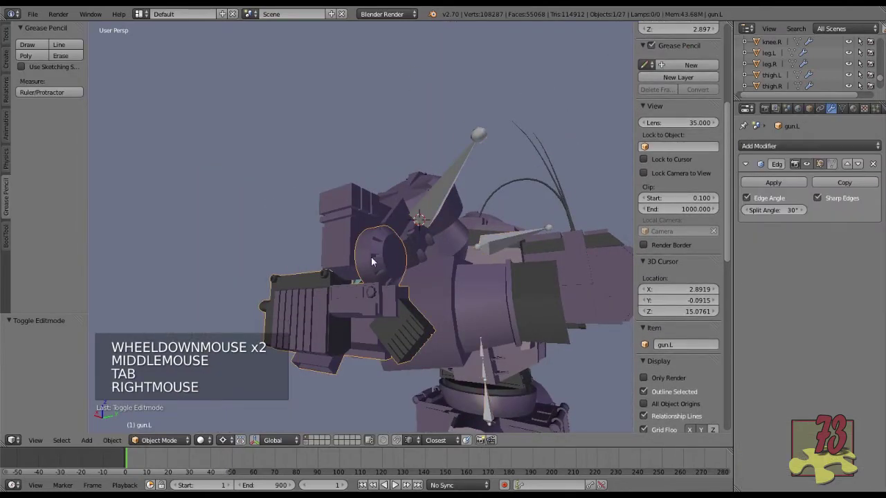
{"action": "middle_click_drag", "start_coordinate": [404, 301], "coordinate": [463, 218]}
{"action": "key", "text": "KP_Divide"}
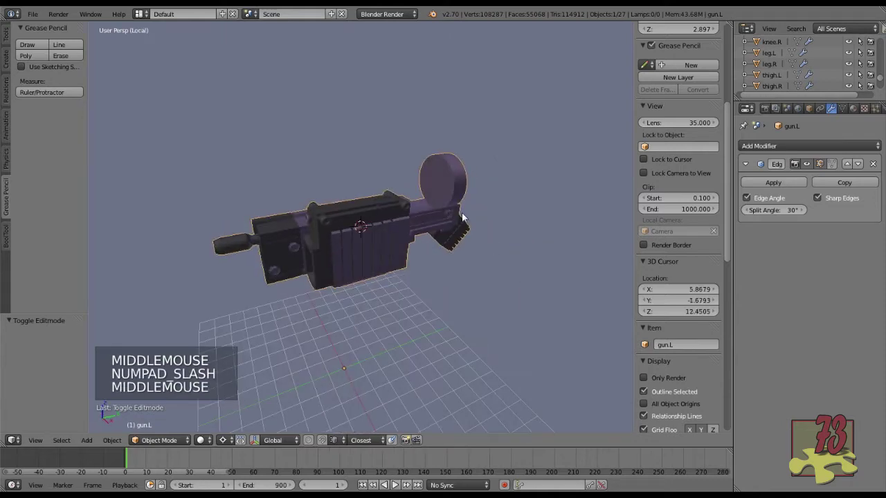
Select the flat front face of gun.L's round joint disc and snap the 3D cursor to its center.
{"action": "key", "text": "Tab"}
{"action": "right_click", "coordinate": [521, 271]}
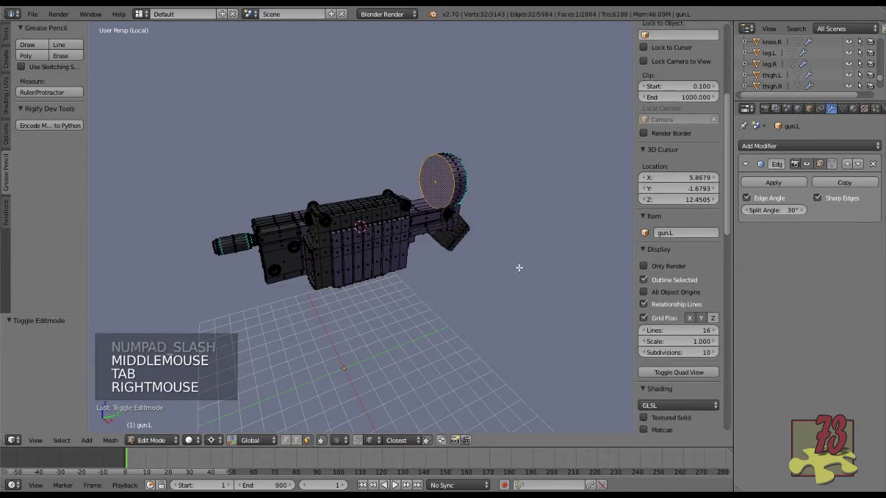
{"action": "key", "text": "shift+s"}
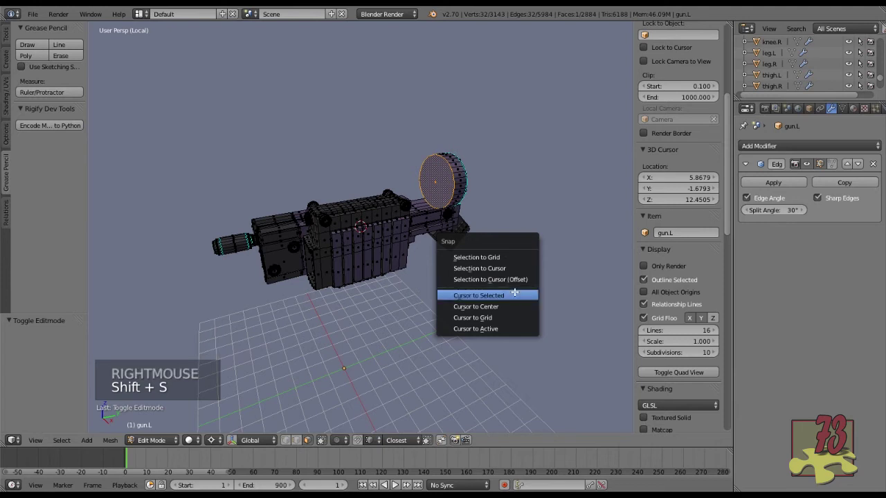
{"action": "left_click", "coordinate": [478, 295]}
{"action": "middle_click_drag", "start_coordinate": [428, 282], "coordinate": [459, 277]}
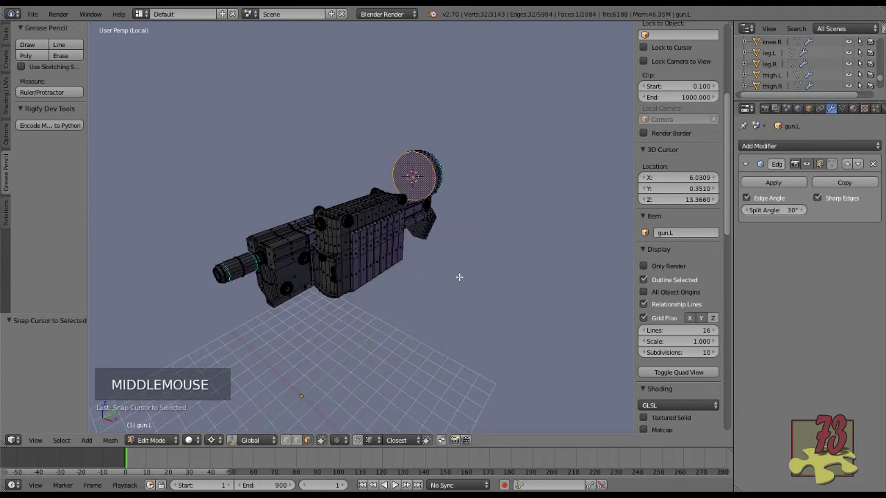
Try rotating gun.L about the global Y axis around its round joint.
{"action": "key", "text": "r"}
{"action": "key", "text": "y"}
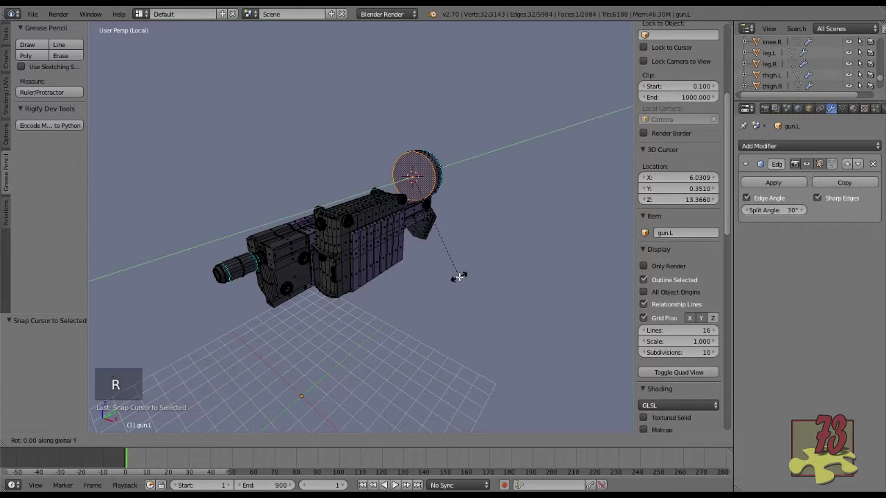
{"action": "key", "text": "Escape"}
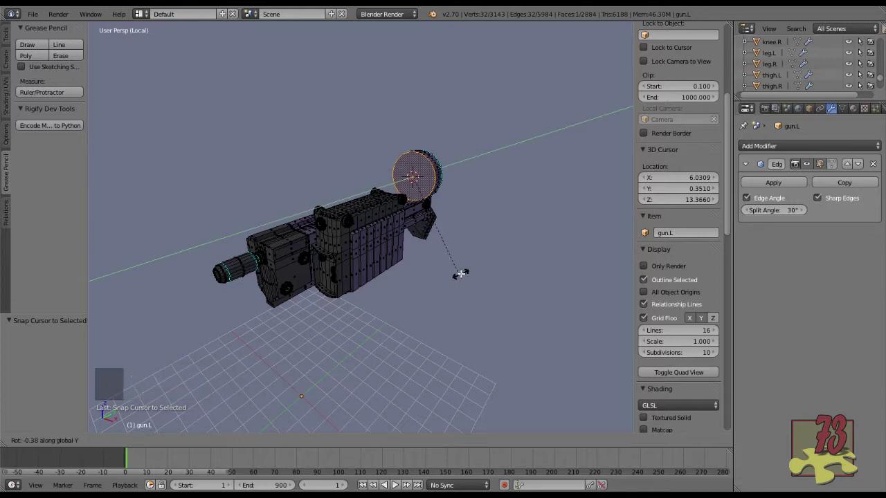
{"action": "key", "text": "Tab"}
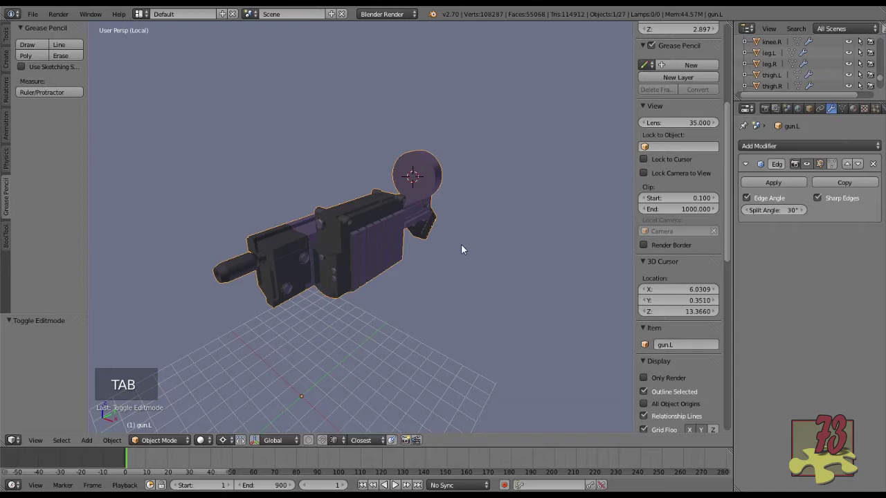
{"action": "key", "text": "r"}
{"action": "key", "text": "y"}
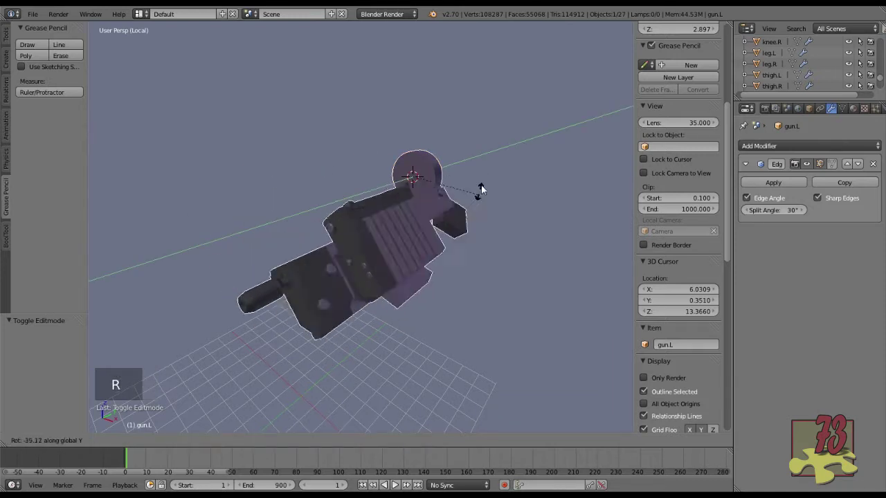
{"action": "left_click", "coordinate": [411, 241]}
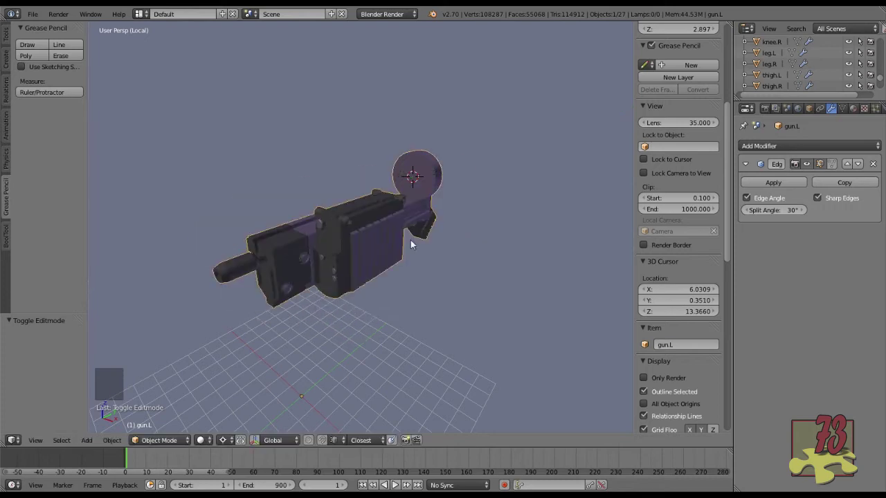
Exit local view and look at the left gun from the top view.
{"action": "key", "text": "KP_Divide"}
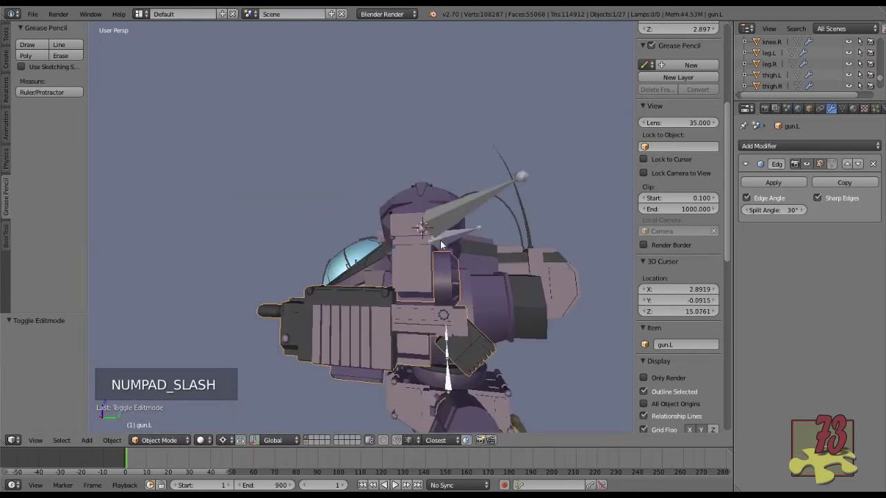
{"action": "middle_click_drag", "start_coordinate": [449, 276], "coordinate": [458, 358]}
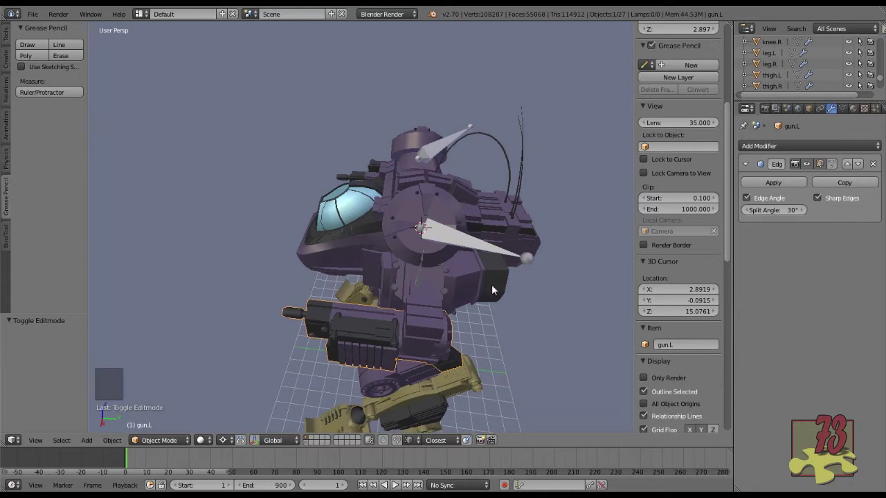
{"action": "key", "text": "KP_7"}
{"action": "scroll", "coordinate": [460, 223], "scroll_direction": "up", "scroll_amount": 3}
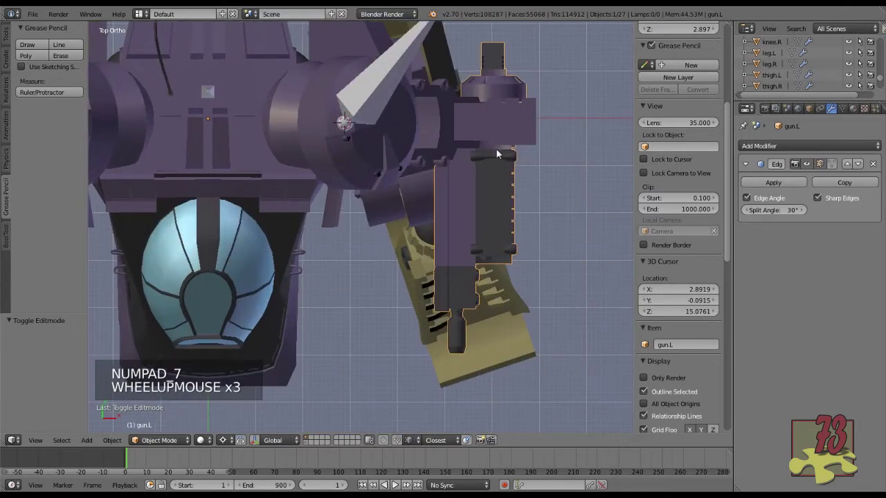
Mark the pivot spot on the gun mount with grease pencil, cross out the spot behind it, and remove the drawing.
{"action": "key", "text": "d"}
{"action": "left_click_drag", "start_coordinate": [496, 117], "coordinate": [500, 128]}
{"action": "key", "text": "d"}
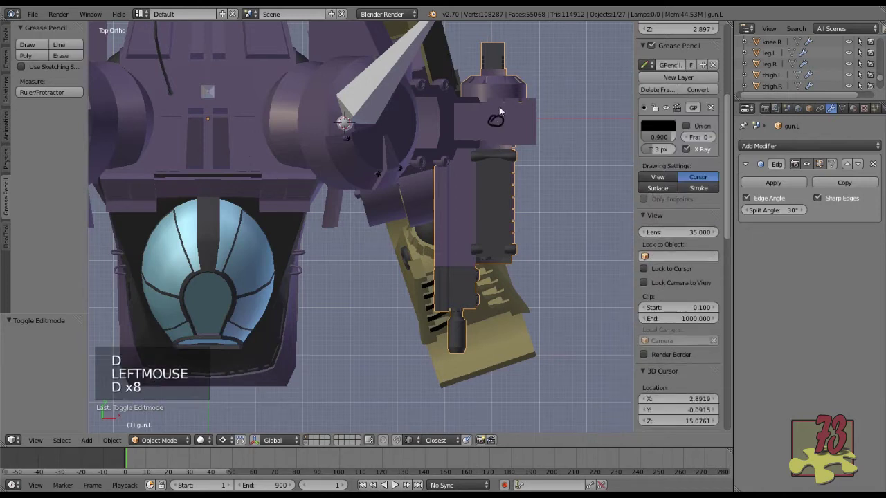
{"action": "left_click", "coordinate": [499, 106]}
{"action": "key", "text": "d"}
{"action": "mouse_move", "coordinate": [489, 93]}
{"action": "left_mouse_down"}
{"action": "mouse_move", "coordinate": [507, 107]}
{"action": "mouse_move", "coordinate": [491, 109]}
{"action": "left_mouse_up"}
{"action": "key", "text": "d"}
{"action": "key", "text": "d"}
{"action": "key", "text": "d"}
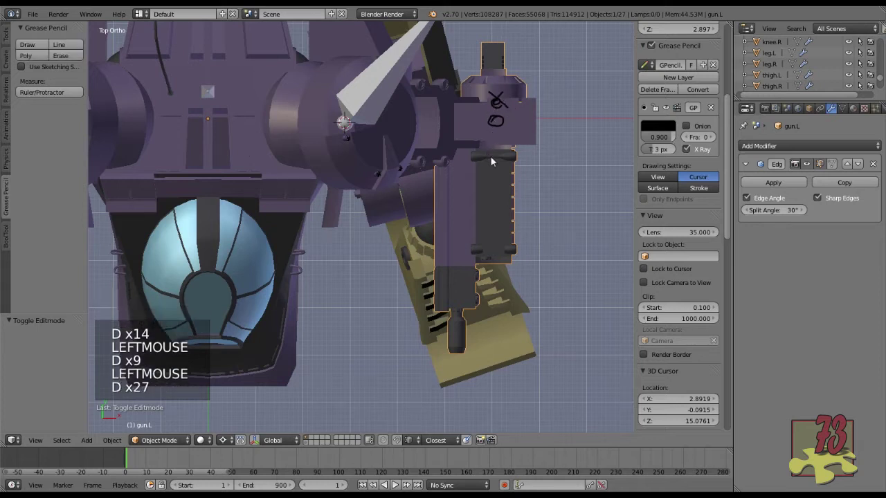
{"action": "key", "text": "d"}
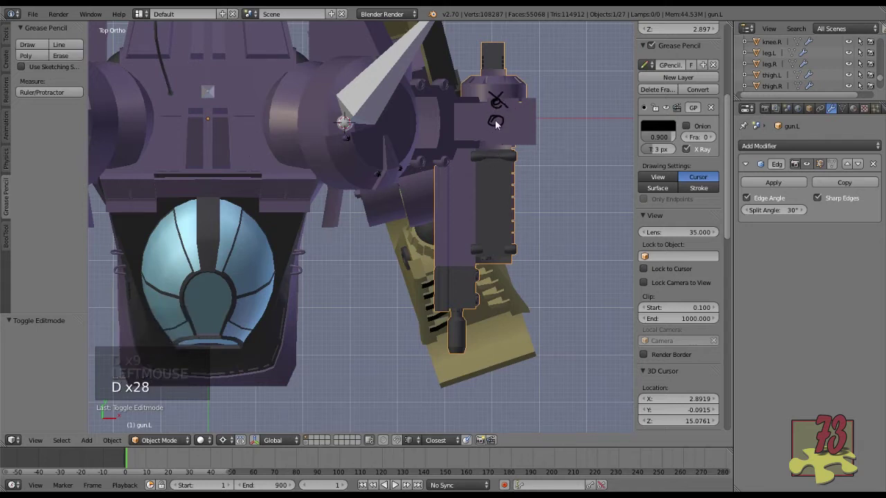
{"action": "left_click_drag", "start_coordinate": [491, 122], "coordinate": [500, 122]}
{"action": "key", "text": "d"}
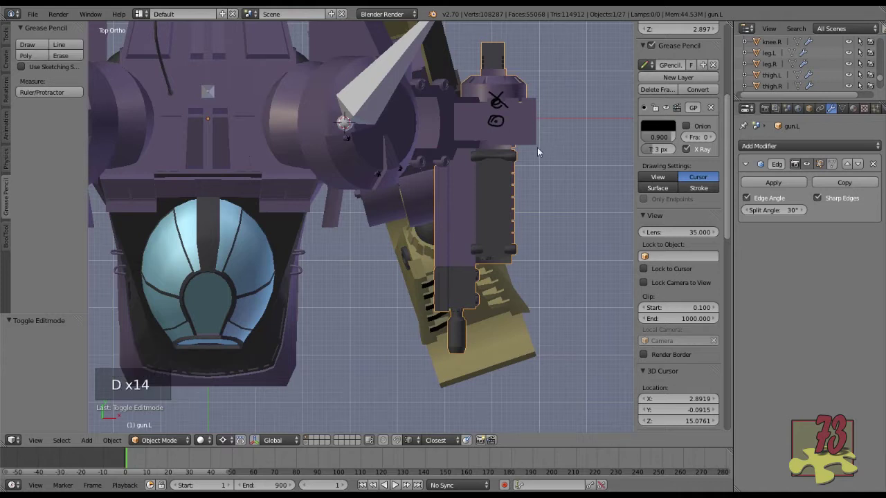
{"action": "left_click", "coordinate": [713, 64]}
Snap the 3D cursor to the selected round face of gun.L in the full scene, and select the armature.
{"action": "middle_click_drag", "start_coordinate": [528, 173], "coordinate": [463, 102]}
{"action": "scroll", "coordinate": [464, 152], "scroll_direction": "down", "scroll_amount": 3}
{"action": "middle_click_drag", "start_coordinate": [464, 198], "coordinate": [353, 283], "text": "shift"}
{"action": "scroll", "coordinate": [415, 163], "scroll_direction": "up", "scroll_amount": 2}
{"action": "key", "text": "Tab"}
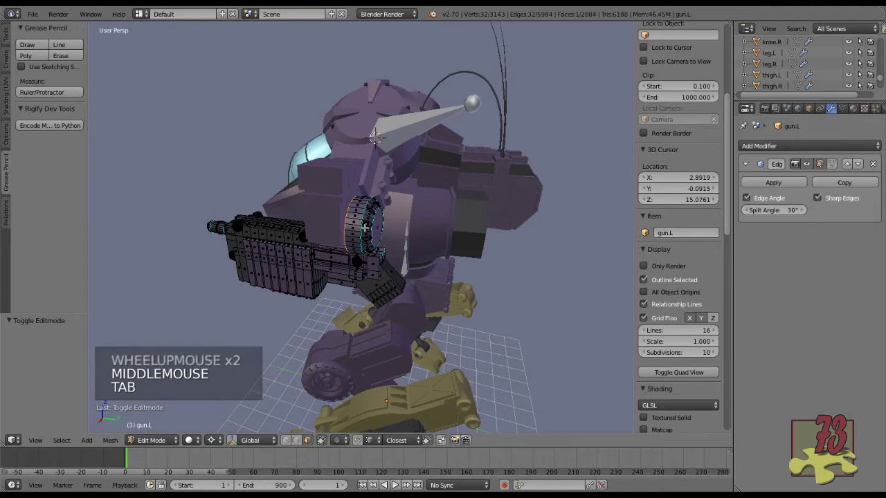
{"action": "key", "text": "shift+s"}
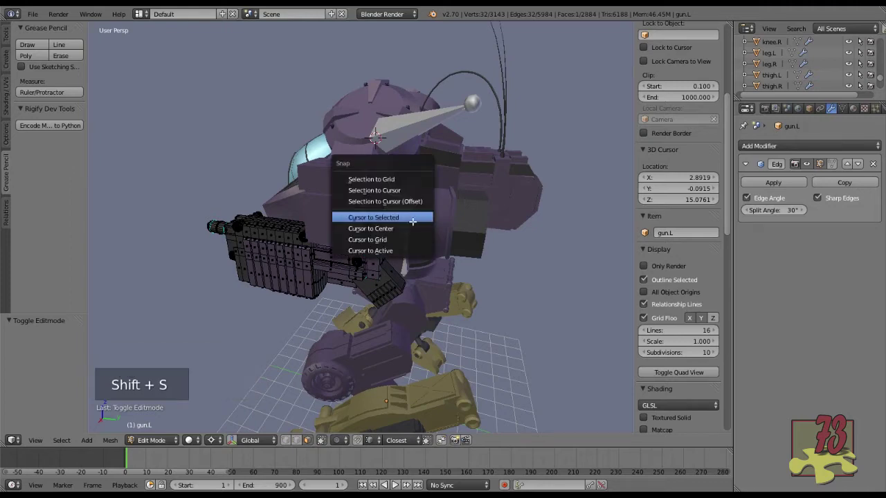
{"action": "left_click", "coordinate": [414, 216]}
{"action": "key", "text": "Tab"}
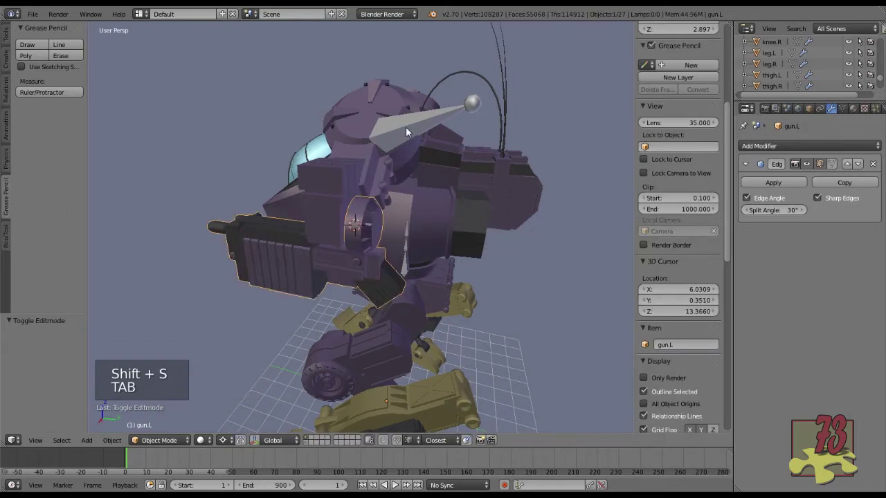
{"action": "right_click", "coordinate": [407, 127]}
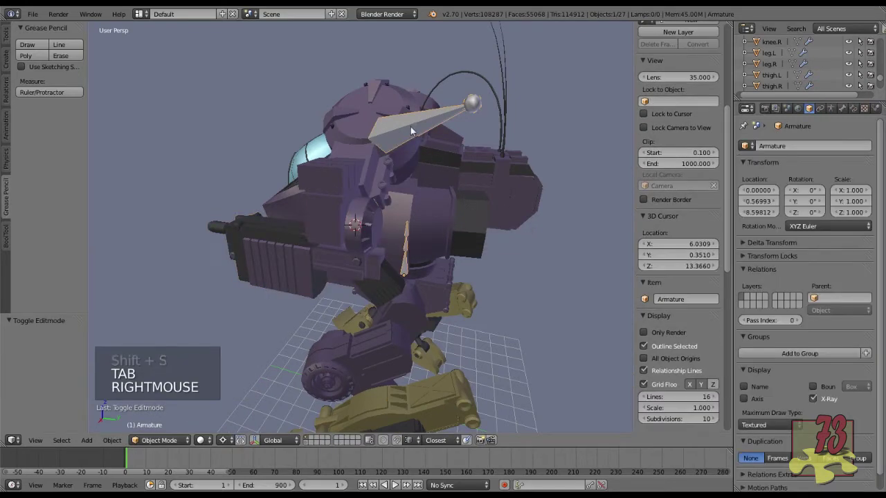
In the armature's Edit Mode, select the tip of wingUpper.L and snap it to the 3D cursor.
{"action": "key", "text": "Tab"}
{"action": "right_click", "coordinate": [476, 102]}
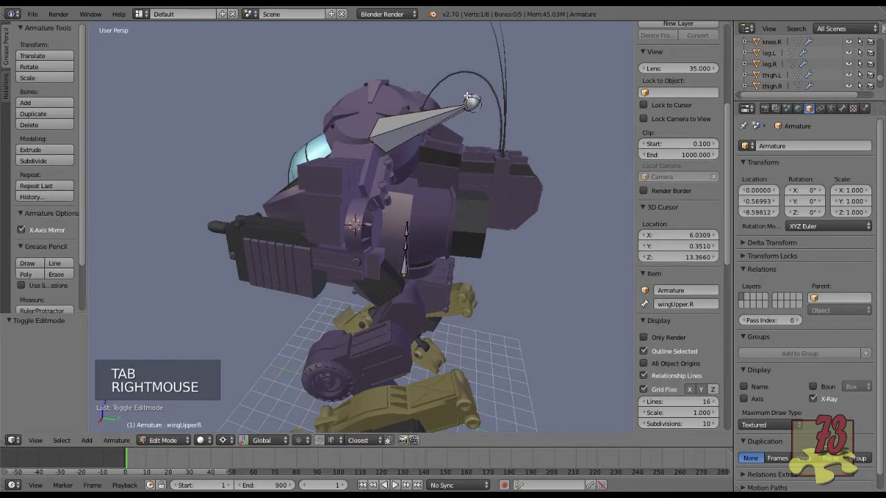
{"action": "right_click", "coordinate": [474, 103]}
{"action": "middle_click_drag", "start_coordinate": [480, 127], "coordinate": [499, 190]}
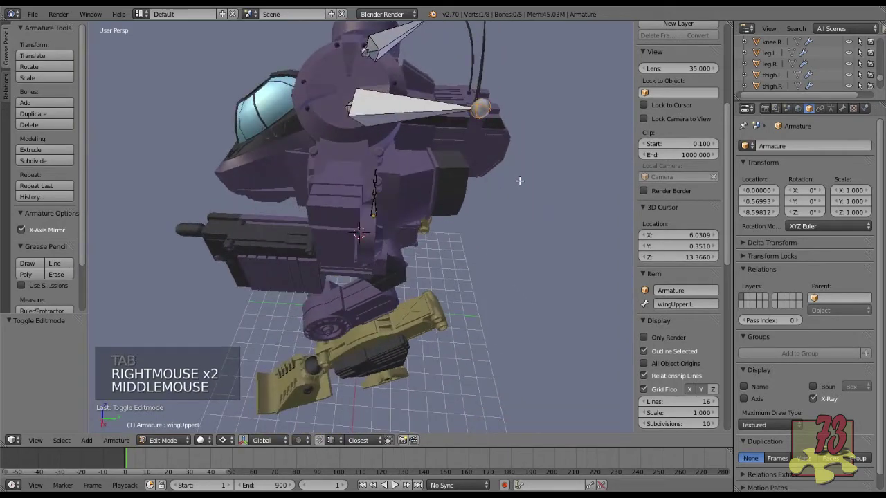
{"action": "key", "text": "shift+s"}
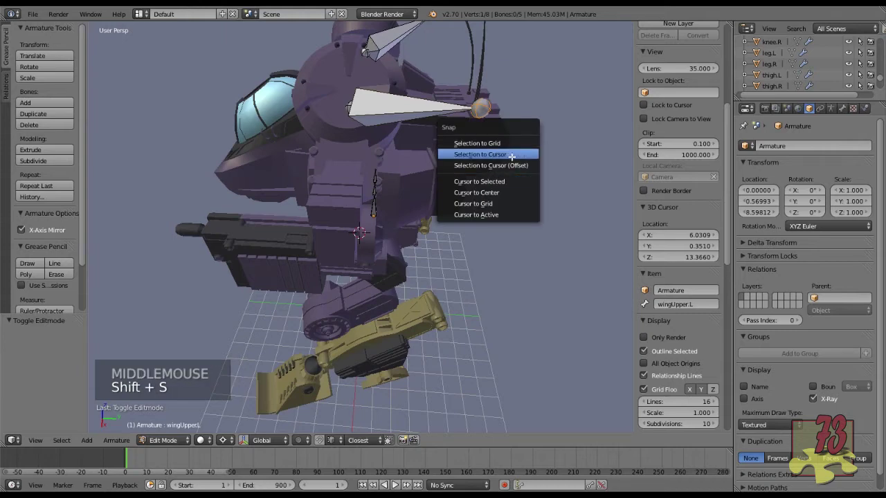
{"action": "left_click", "coordinate": [511, 155]}
In top view, move the wingUpper.L tip about -0.497 along Y to the middle of the gun mount.
{"action": "key", "text": "KP_7"}
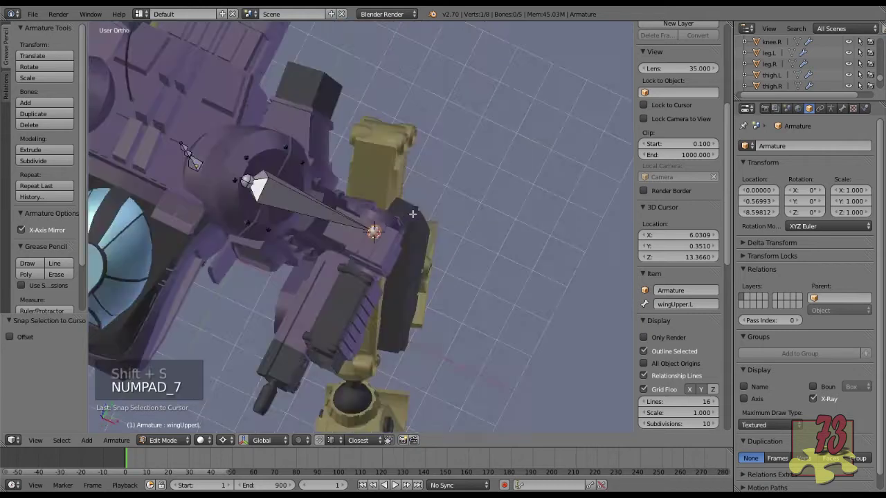
{"action": "scroll", "coordinate": [388, 239], "scroll_direction": "up", "scroll_amount": 2}
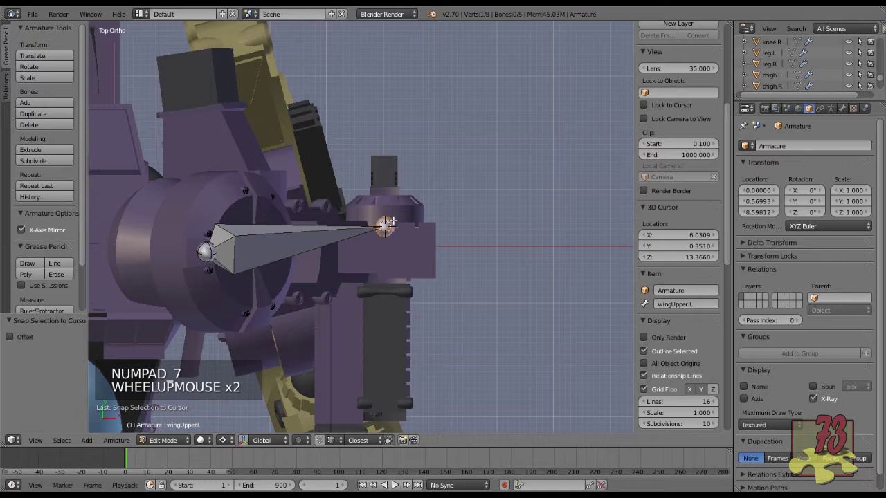
{"action": "key", "text": "ctrl+space"}
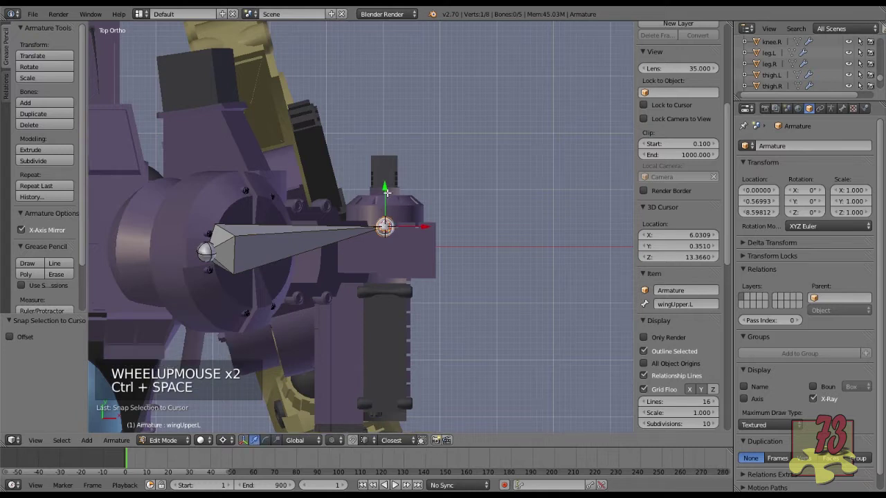
{"action": "left_click_drag", "start_coordinate": [385, 185], "coordinate": [393, 215]}
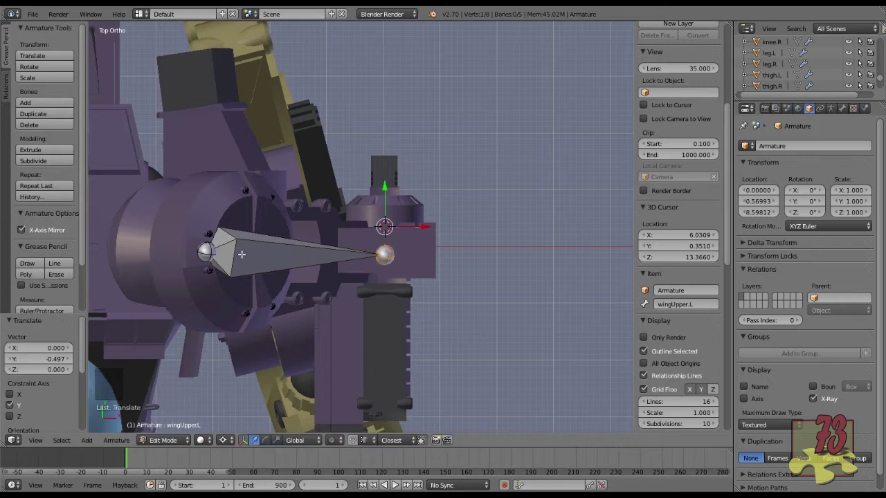
Sketch a freehand grease pencil line along wingUpper.L from its base to its tip, and remove it.
{"action": "key", "text": "d"}
{"action": "left_click", "coordinate": [206, 251], "text": "shift"}
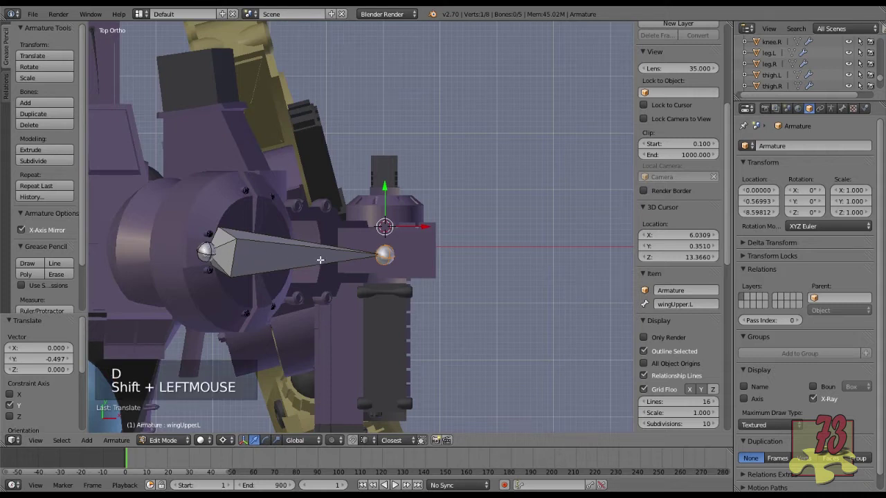
{"action": "key", "text": "d"}
{"action": "left_click_drag", "start_coordinate": [206, 251], "coordinate": [374, 257]}
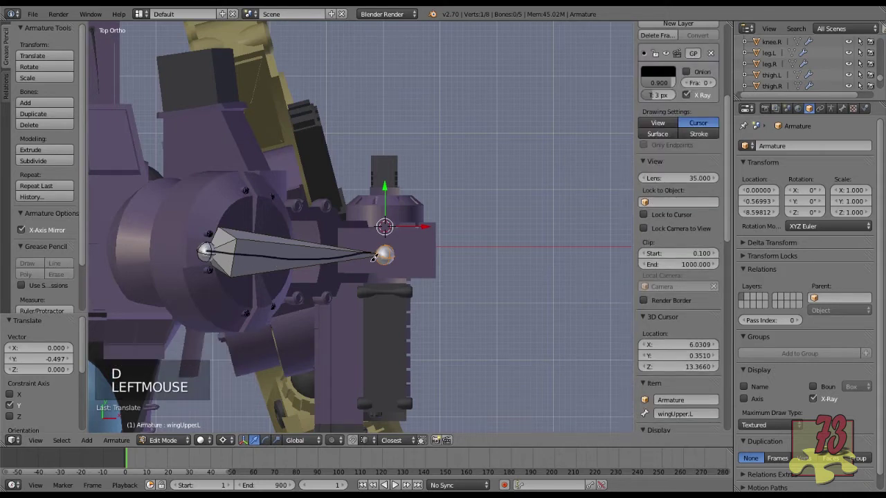
{"action": "key", "text": "shift+d"}
{"action": "left_click", "coordinate": [206, 252], "text": "shift"}
{"action": "key", "text": "shift+d"}
{"action": "key", "text": "shift+d"}
{"action": "key", "text": "shift+d"}
{"action": "key", "text": "shift+d"}
{"action": "left_click", "coordinate": [205, 251], "text": "shift"}
{"action": "key", "text": "shift+d"}
{"action": "key", "text": "shift+d"}
{"action": "key", "text": "shift+d"}
{"action": "key", "text": "d"}
{"action": "left_click", "coordinate": [206, 251], "text": "shift"}
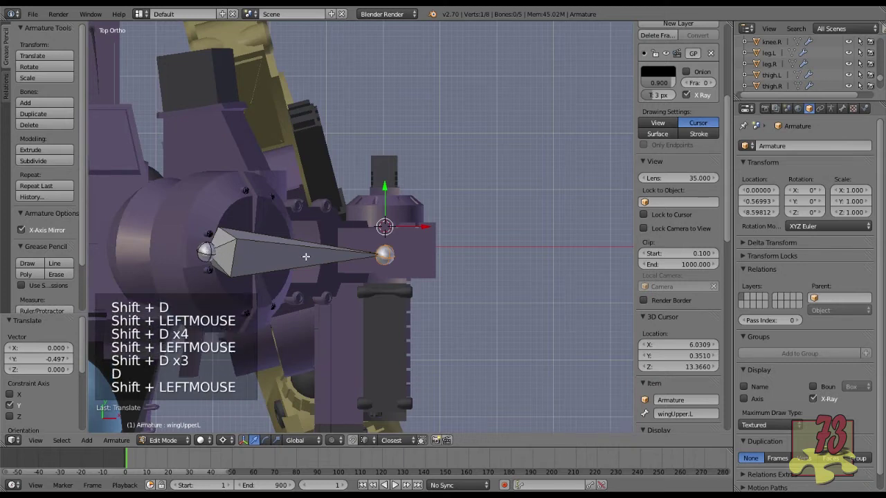
Redraw the guide line along wingUpper.L, add a straight stroke over it, and undo the drawing.
{"action": "key", "text": "d"}
{"action": "left_click_drag", "start_coordinate": [207, 252], "coordinate": [400, 263]}
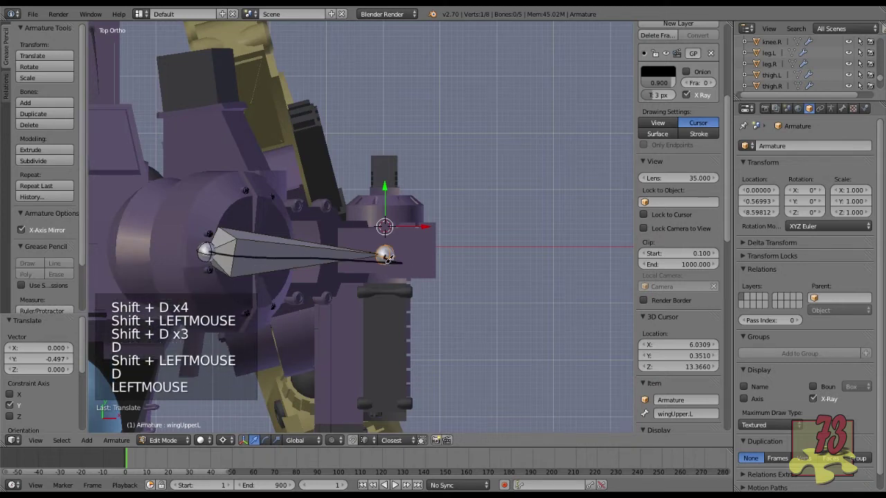
{"action": "key", "text": "d"}
{"action": "left_click_drag", "start_coordinate": [215, 253], "coordinate": [389, 261], "text": "ctrl"}
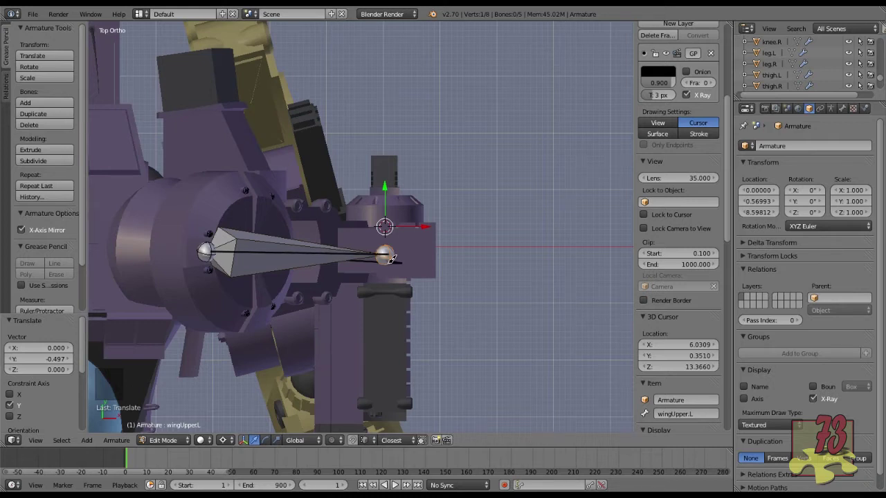
{"action": "key", "text": "ctrl+z"}
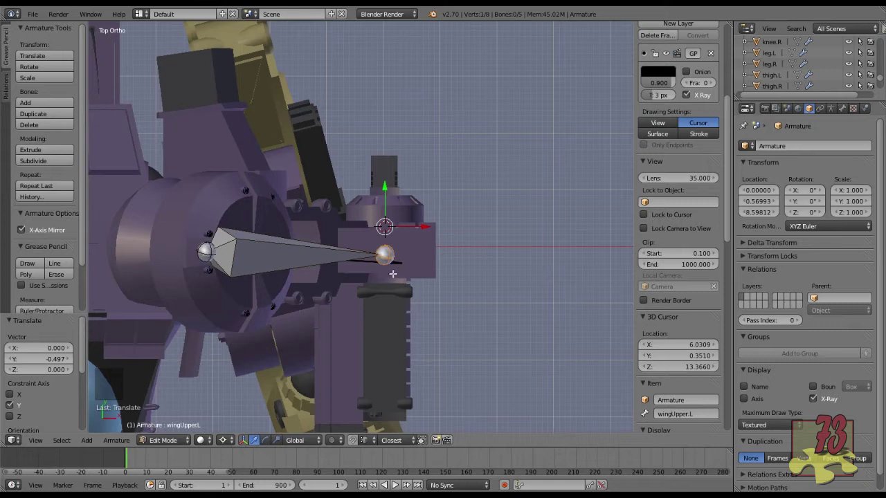
Shift the wingUpper.L tip about 0.039 along Y and recalculate the bone's roll to the Global Z Axis.
{"action": "right_click", "coordinate": [387, 263]}
{"action": "left_click_drag", "start_coordinate": [383, 189], "coordinate": [384, 186]}
{"action": "right_click", "coordinate": [285, 258]}
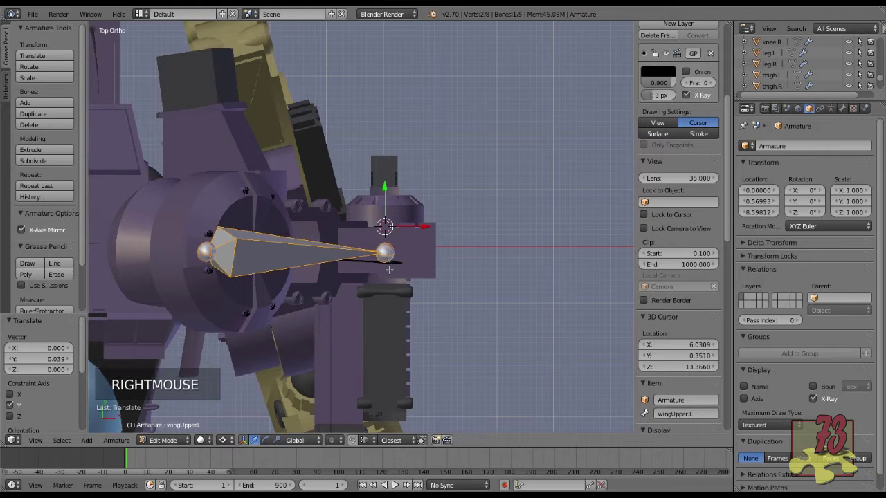
{"action": "key", "text": "ctrl+n"}
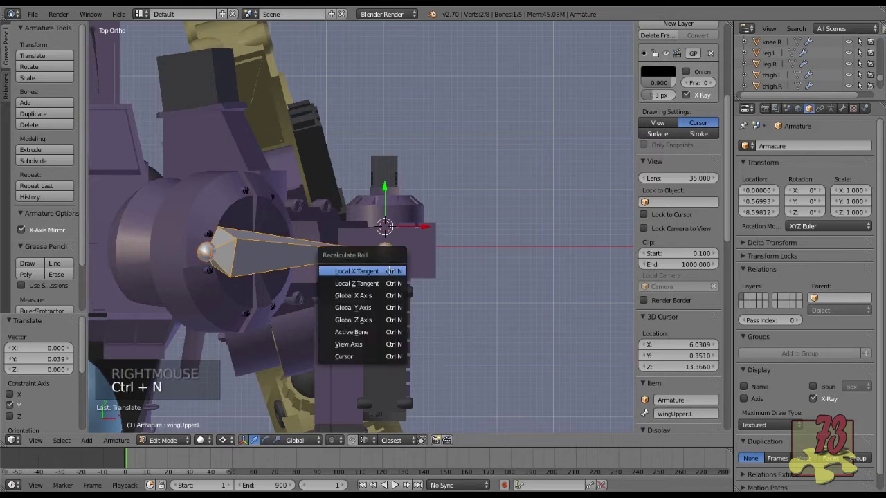
{"action": "left_click", "coordinate": [383, 319]}
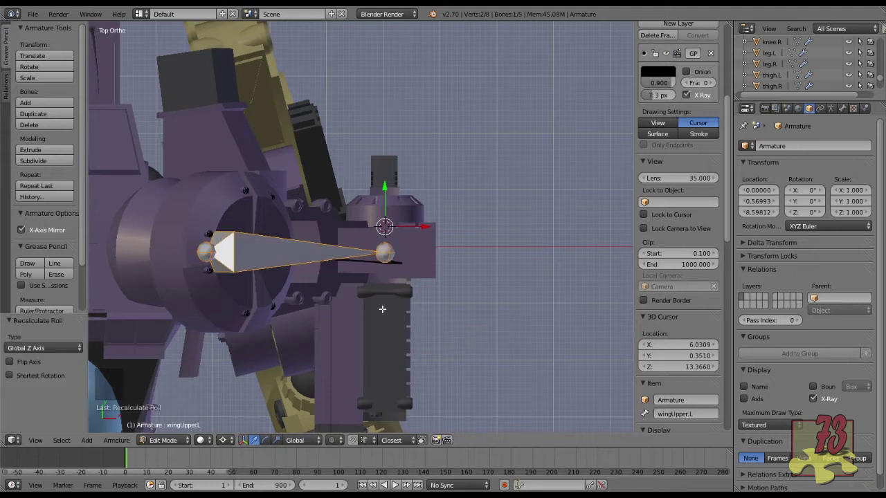
Unlink the grease pencil data to clear the leftover stroke.
{"action": "scroll", "coordinate": [707, 73], "scroll_direction": "up", "scroll_amount": 2}
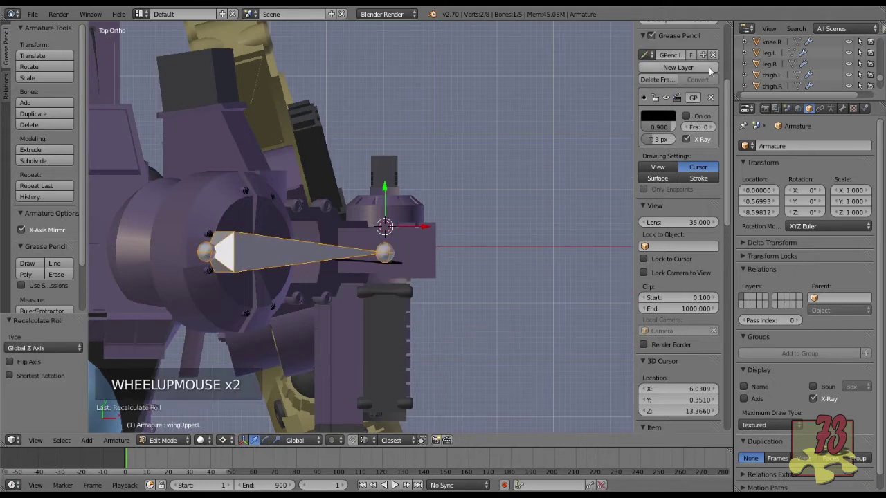
{"action": "left_click", "coordinate": [711, 55]}
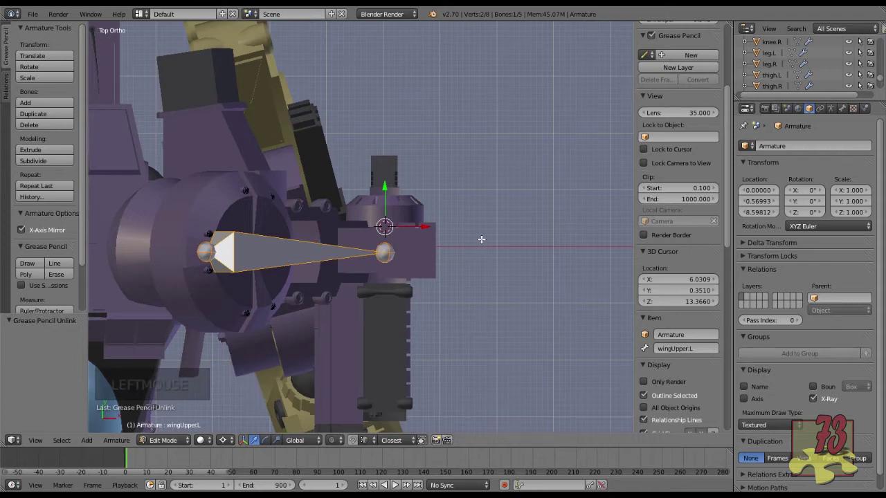
Extrude a bone from the wingUpper.L tip about 0.656 straight down along global Z toward the gun.
{"action": "scroll", "coordinate": [479, 244], "scroll_direction": "down", "scroll_amount": 1}
{"action": "middle_click_drag", "start_coordinate": [477, 247], "coordinate": [430, 175]}
{"action": "right_click", "coordinate": [422, 220]}
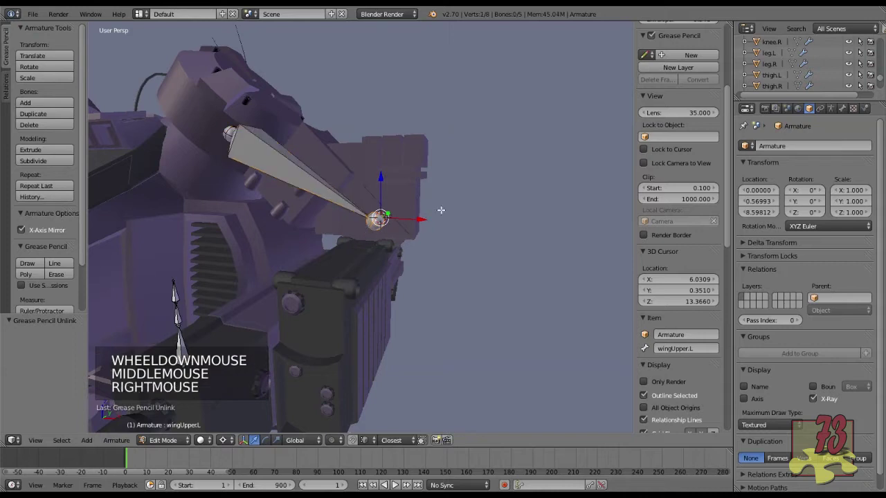
{"action": "key", "text": "e"}
{"action": "key", "text": "e"}
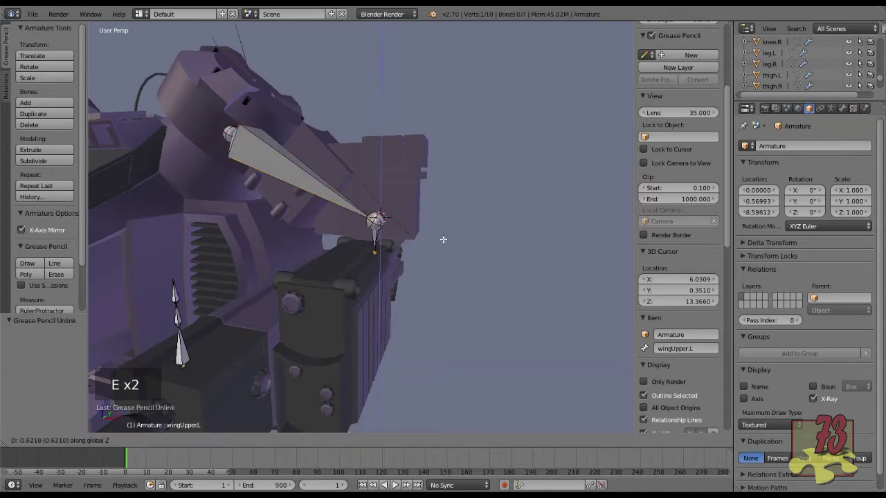
{"action": "left_click", "coordinate": [445, 240]}
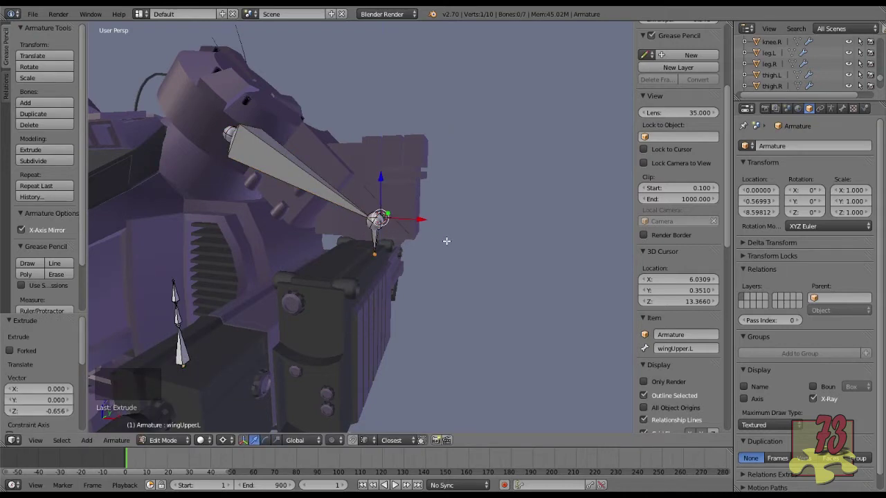
In front view, lower the tip of the new left gun bone by about 0.363 along Z.
{"action": "key", "text": "KP_1"}
{"action": "key", "text": "KP_3"}
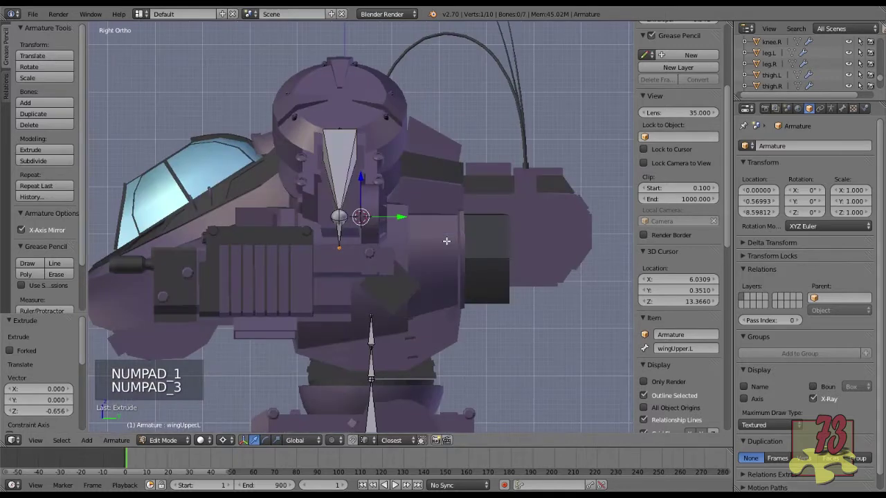
{"action": "key", "text": "KP_1"}
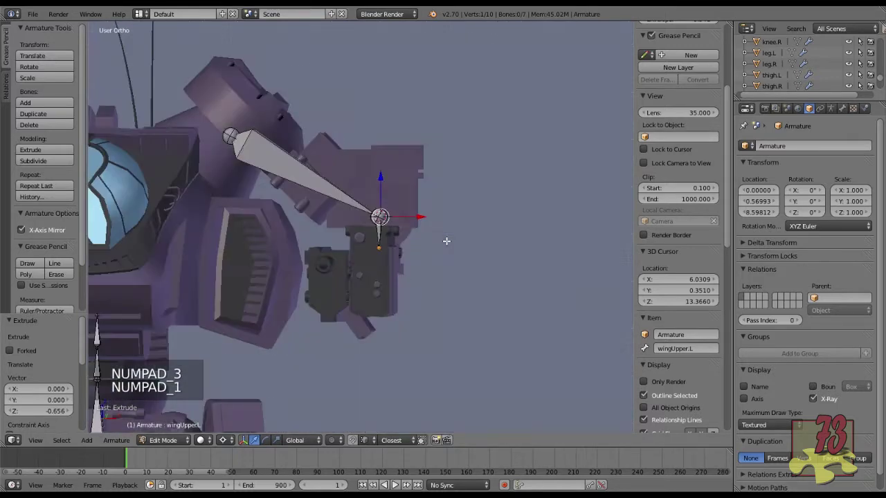
{"action": "right_click", "coordinate": [375, 244]}
{"action": "left_click_drag", "start_coordinate": [383, 175], "coordinate": [396, 192]}
Examine the placement of the mirrored wing and gun bones on both arms from several angles.
{"action": "scroll", "coordinate": [392, 235], "scroll_direction": "down", "scroll_amount": 2}
{"action": "middle_click_drag", "start_coordinate": [393, 234], "coordinate": [270, 231]}
{"action": "scroll", "coordinate": [344, 259], "scroll_direction": "down", "scroll_amount": 2}
{"action": "scroll", "coordinate": [341, 244], "scroll_direction": "down", "scroll_amount": 2}
{"action": "scroll", "coordinate": [270, 232], "scroll_direction": "up", "scroll_amount": 2}
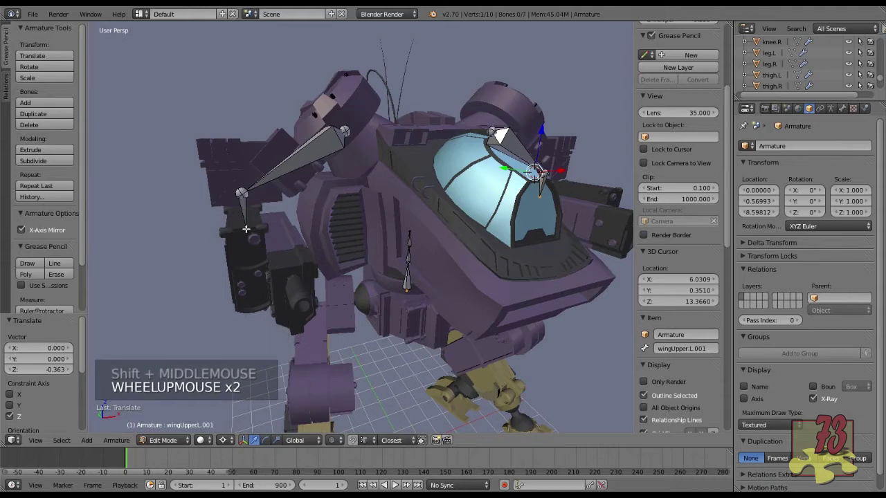
{"action": "middle_click_drag", "start_coordinate": [294, 248], "coordinate": [606, 202]}
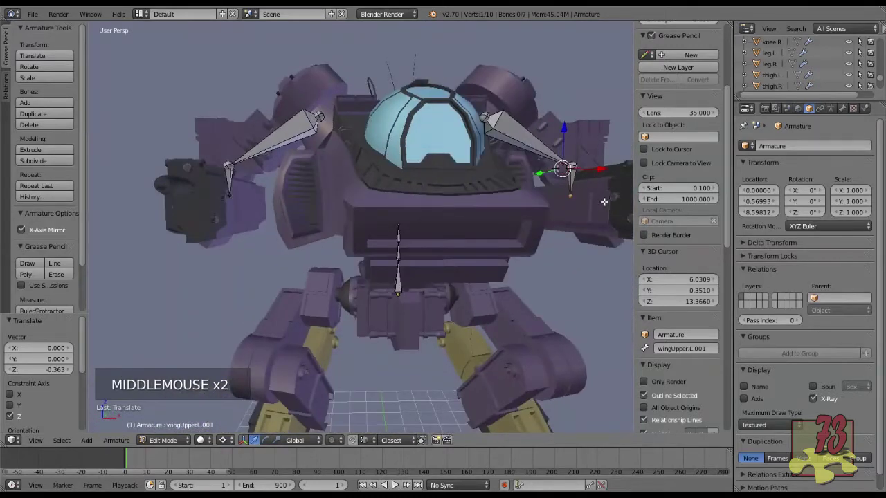
{"action": "key", "text": "KP_1"}
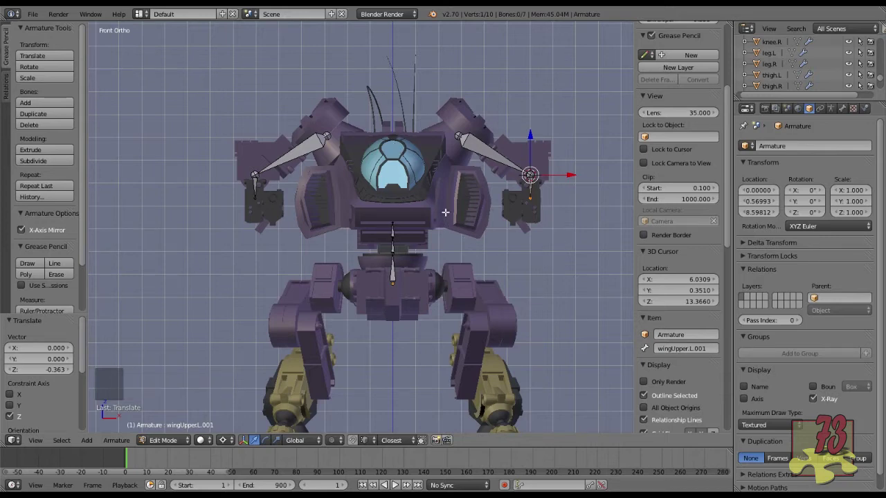
Extrude a bone from the base of the hips bone toward the mech's left hip joint, about 1.677 in X and -0.039 in Z.
{"action": "scroll", "coordinate": [417, 317], "scroll_direction": "up", "scroll_amount": 2}
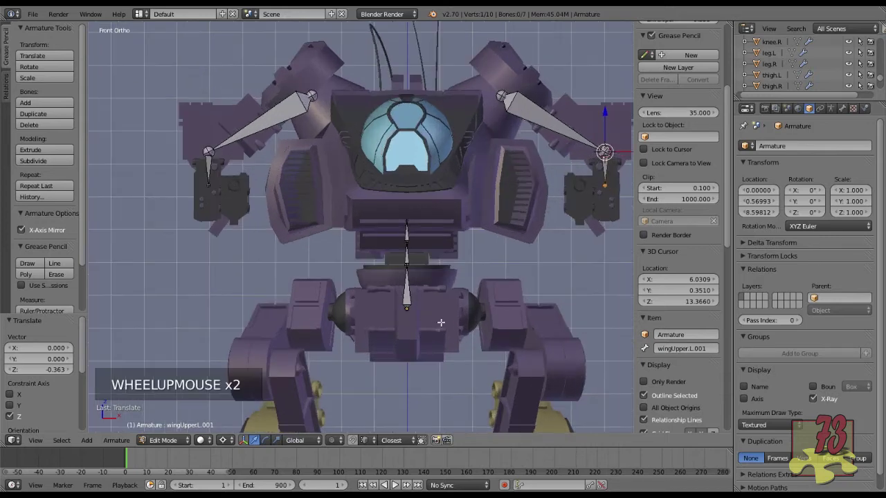
{"action": "middle_click_drag", "start_coordinate": [421, 324], "coordinate": [385, 267], "text": "shift"}
{"action": "scroll", "coordinate": [386, 290], "scroll_direction": "up", "scroll_amount": 1}
{"action": "scroll", "coordinate": [385, 289], "scroll_direction": "down", "scroll_amount": 1}
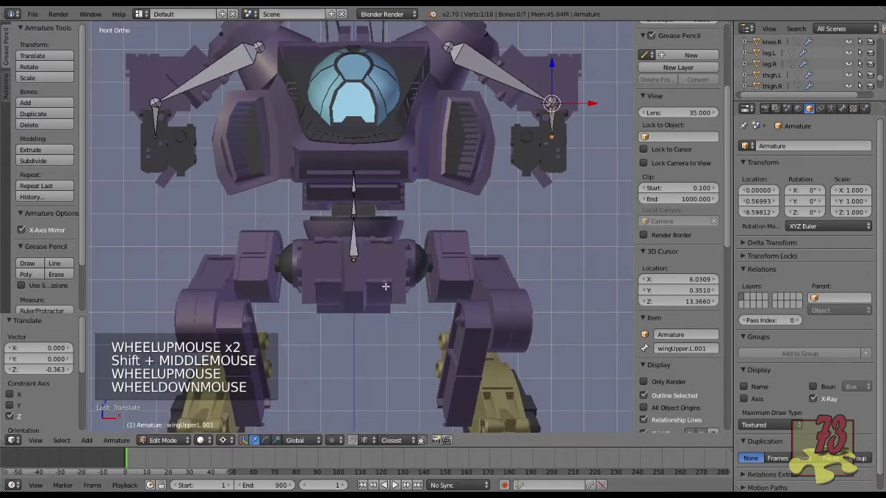
{"action": "middle_click_drag", "start_coordinate": [416, 239], "coordinate": [426, 279], "text": "shift"}
{"action": "scroll", "coordinate": [426, 279], "scroll_direction": "down", "scroll_amount": 1}
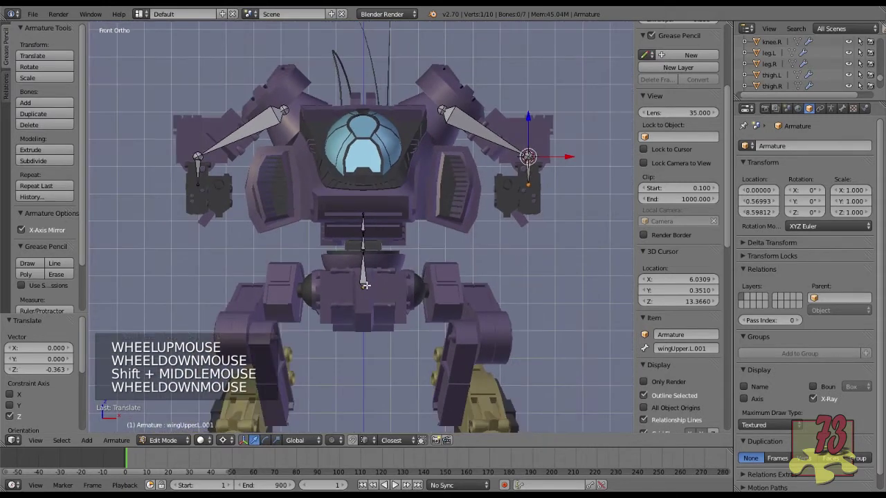
{"action": "right_click", "coordinate": [384, 288]}
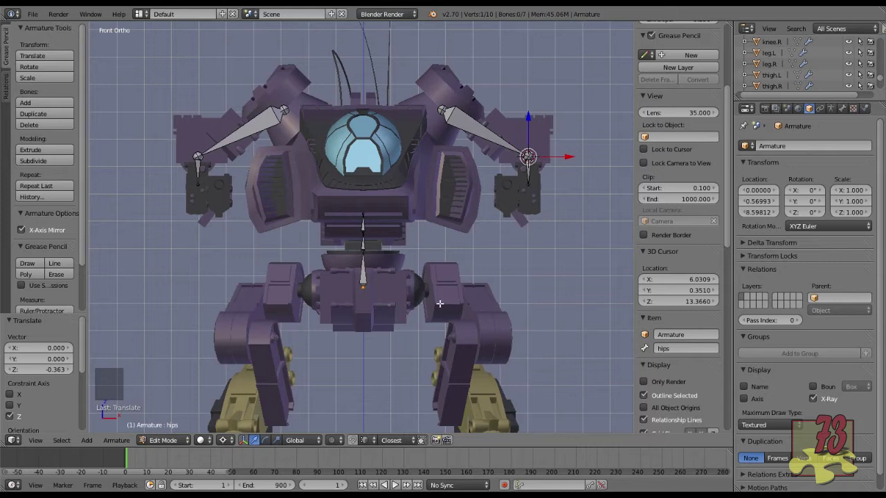
{"action": "middle_click_drag", "start_coordinate": [450, 306], "coordinate": [469, 197], "text": "shift"}
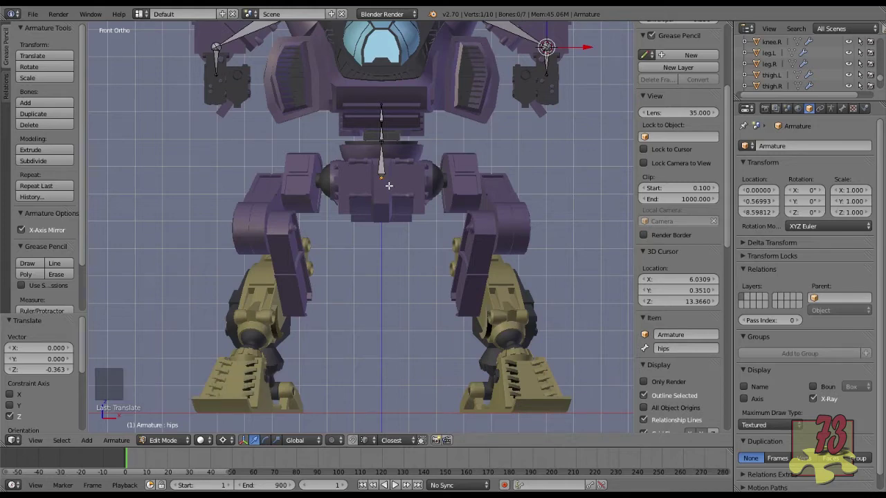
{"action": "scroll", "coordinate": [384, 182], "scroll_direction": "up", "scroll_amount": 4}
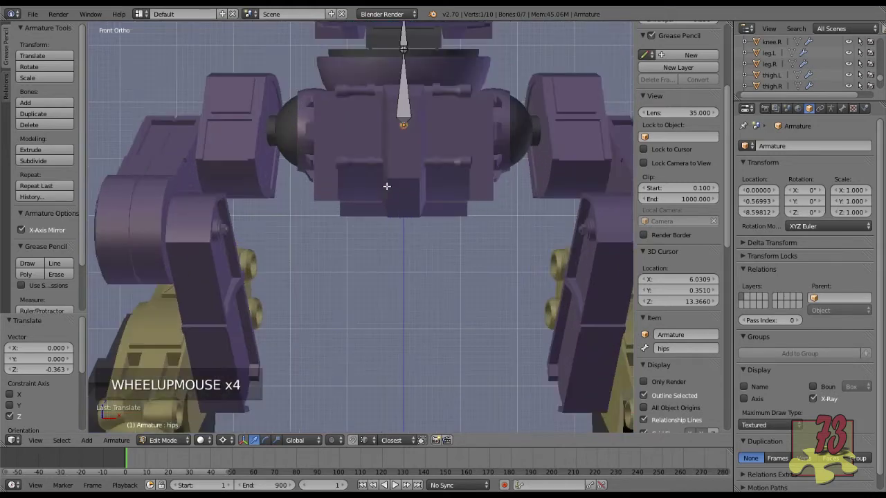
{"action": "middle_click_drag", "start_coordinate": [387, 222], "coordinate": [346, 257], "text": "shift"}
{"action": "key", "text": "e"}
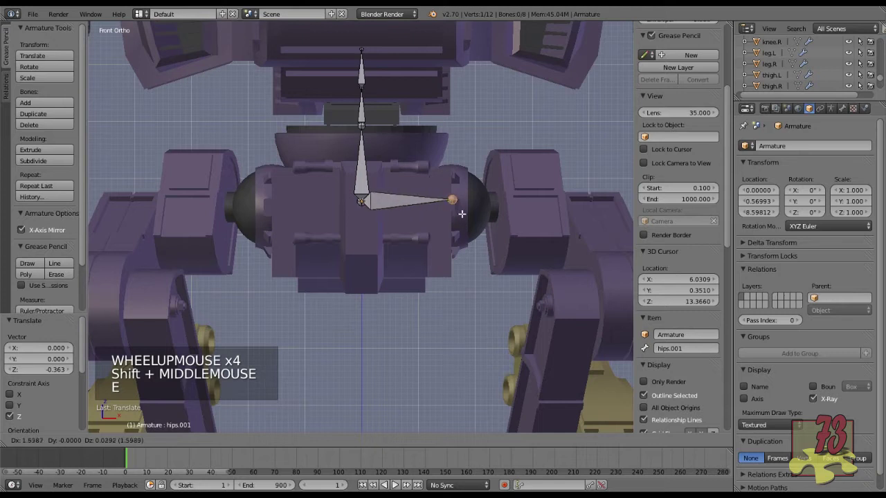
{"action": "left_click", "coordinate": [465, 218]}
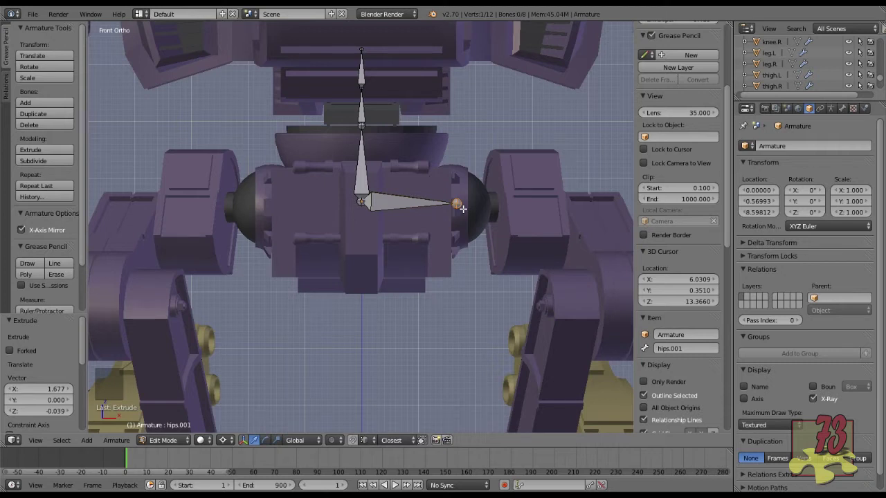
Extrude a second bone from the left hip bone's tip into the upper thigh, about 1.024 in X and -0.010 in Z.
{"action": "key", "text": "e"}
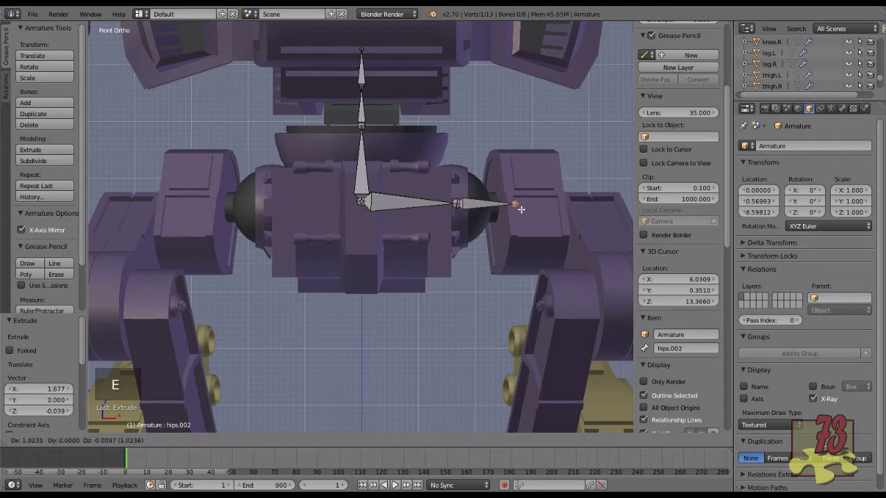
{"action": "left_click", "coordinate": [520, 209]}
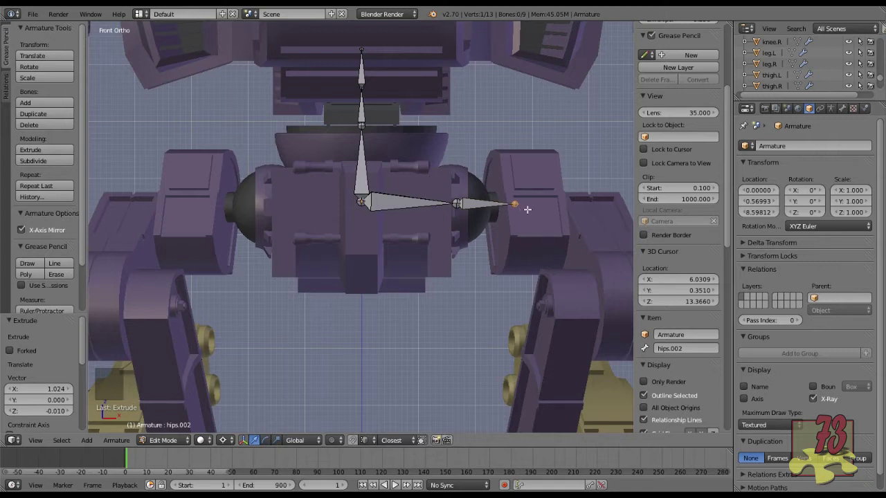
Sketch the planned joint chain in grease pencil from the left hip joint through the upper thigh to the top of the leg.
{"action": "middle_click_drag", "start_coordinate": [540, 240], "coordinate": [416, 202], "text": "shift"}
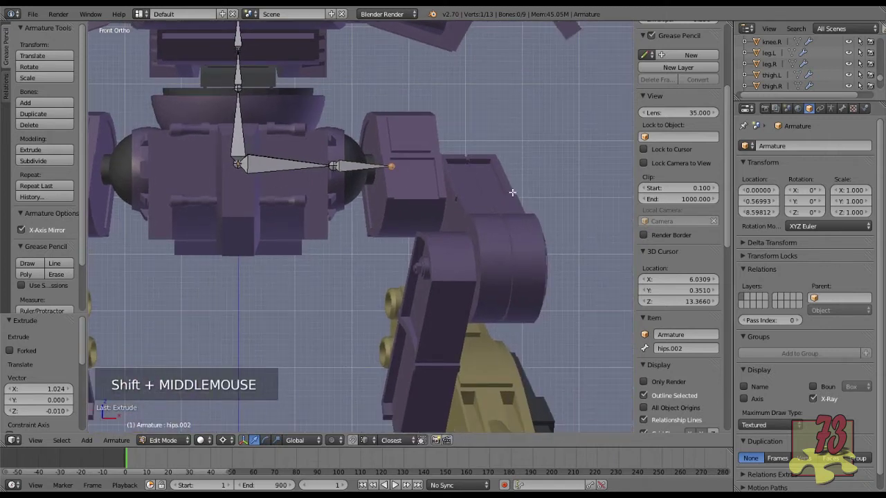
{"action": "key", "text": "d"}
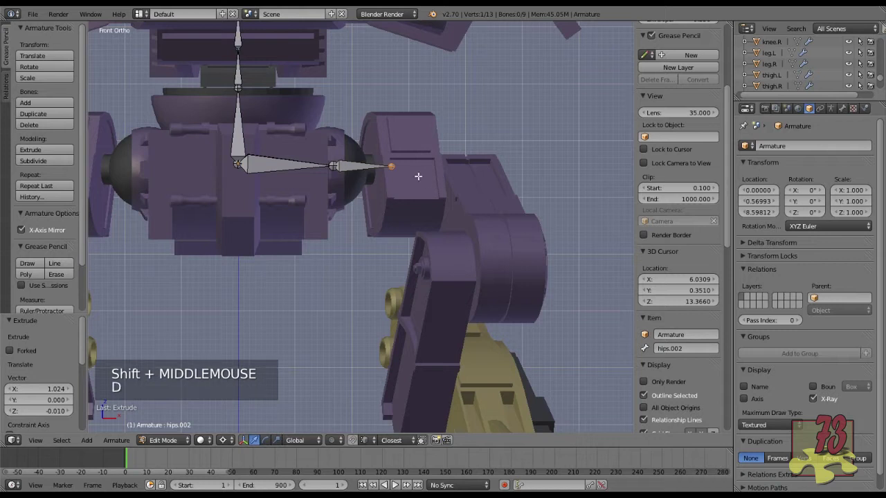
{"action": "left_click", "coordinate": [333, 166]}
{"action": "key", "text": "d"}
{"action": "mouse_move", "coordinate": [335, 166]}
{"action": "left_mouse_down"}
{"action": "mouse_move", "coordinate": [406, 170]}
{"action": "mouse_move", "coordinate": [413, 179]}
{"action": "mouse_move", "coordinate": [408, 169]}
{"action": "mouse_move", "coordinate": [414, 217]}
{"action": "left_mouse_up"}
{"action": "key", "text": "d"}
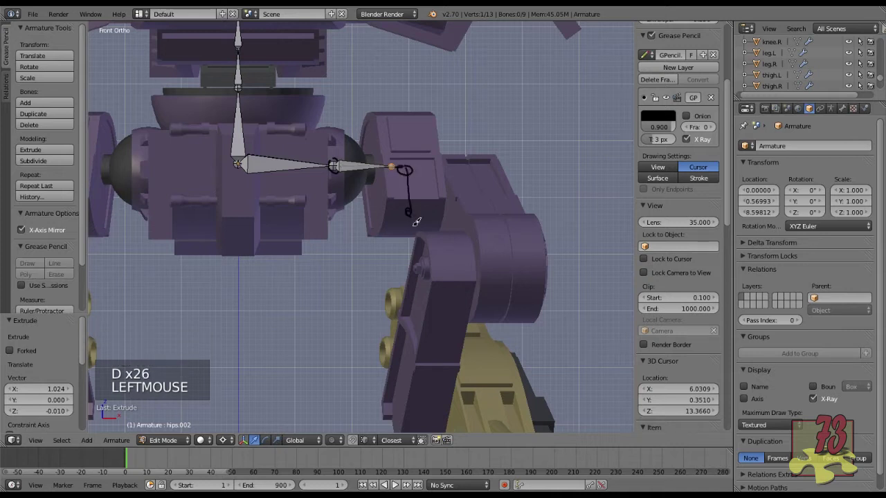
{"action": "key", "text": "d"}
{"action": "mouse_move", "coordinate": [410, 215]}
{"action": "left_mouse_down"}
{"action": "mouse_move", "coordinate": [478, 217]}
{"action": "mouse_move", "coordinate": [472, 209]}
{"action": "mouse_move", "coordinate": [508, 292]}
{"action": "mouse_move", "coordinate": [510, 281]}
{"action": "mouse_move", "coordinate": [451, 281]}
{"action": "left_mouse_up"}
{"action": "key", "text": "d"}
{"action": "key", "text": "d"}
{"action": "key", "text": "d"}
{"action": "key", "text": "d"}
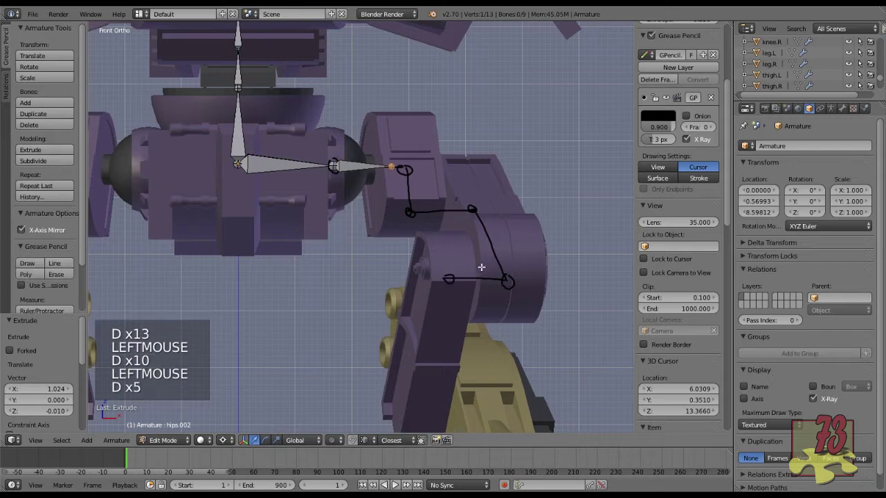
Continue the grease pencil joint sketch down the left lower leg, through the ankle to the foot.
{"action": "scroll", "coordinate": [486, 269], "scroll_direction": "down", "scroll_amount": 2}
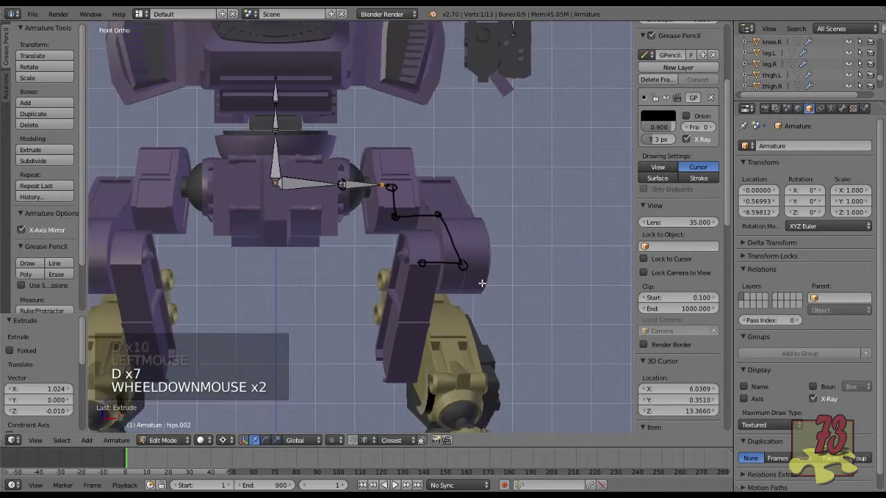
{"action": "middle_click_drag", "start_coordinate": [485, 269], "coordinate": [503, 201], "text": "shift"}
{"action": "key", "text": "d"}
{"action": "mouse_move", "coordinate": [452, 178]}
{"action": "left_mouse_down"}
{"action": "mouse_move", "coordinate": [428, 281]}
{"action": "mouse_move", "coordinate": [431, 269]}
{"action": "mouse_move", "coordinate": [481, 270]}
{"action": "mouse_move", "coordinate": [498, 310]}
{"action": "mouse_move", "coordinate": [491, 312]}
{"action": "mouse_move", "coordinate": [504, 421]}
{"action": "left_mouse_up"}
{"action": "key", "text": "d"}
{"action": "key", "text": "d"}
{"action": "key", "text": "d"}
{"action": "key", "text": "d"}
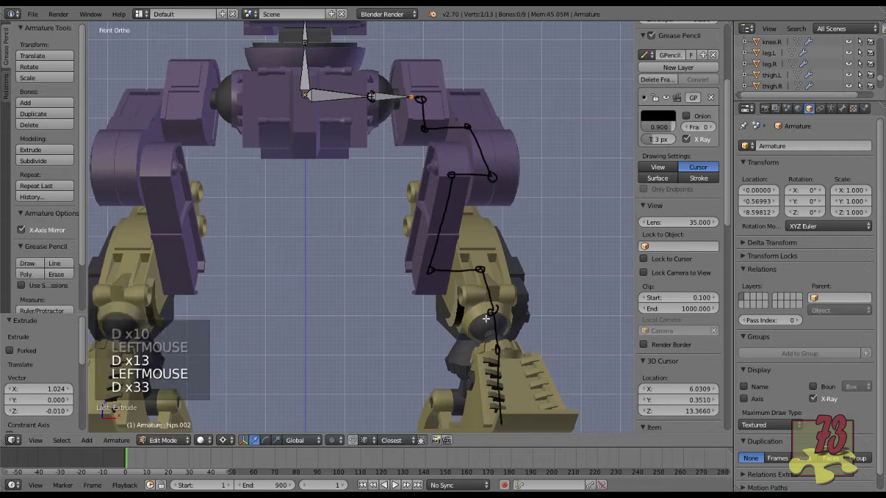
{"action": "left_click", "coordinate": [467, 294]}
{"action": "mouse_move", "coordinate": [467, 294]}
{"action": "left_mouse_down"}
{"action": "mouse_move", "coordinate": [460, 289]}
{"action": "mouse_move", "coordinate": [467, 294]}
{"action": "left_mouse_up"}
{"action": "key", "text": "d"}
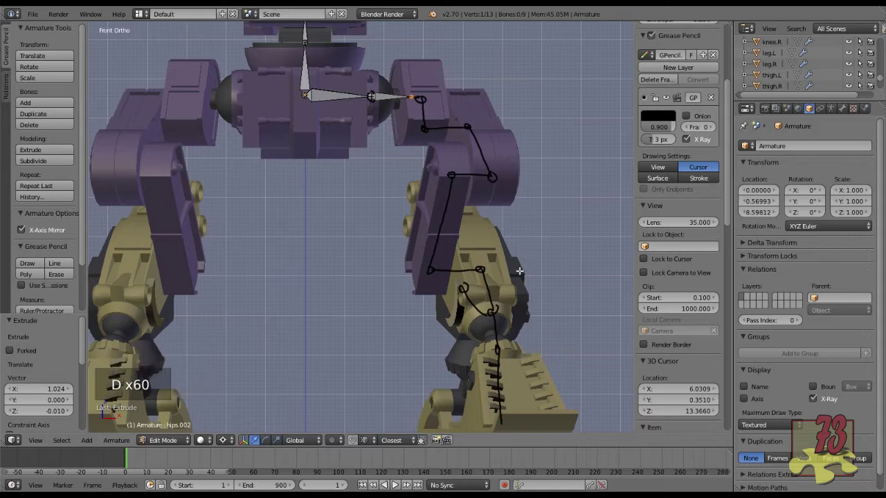
Unlink the grease pencil sketch from the scene.
{"action": "scroll", "coordinate": [517, 264], "scroll_direction": "down", "scroll_amount": 1}
{"action": "left_click", "coordinate": [713, 55]}
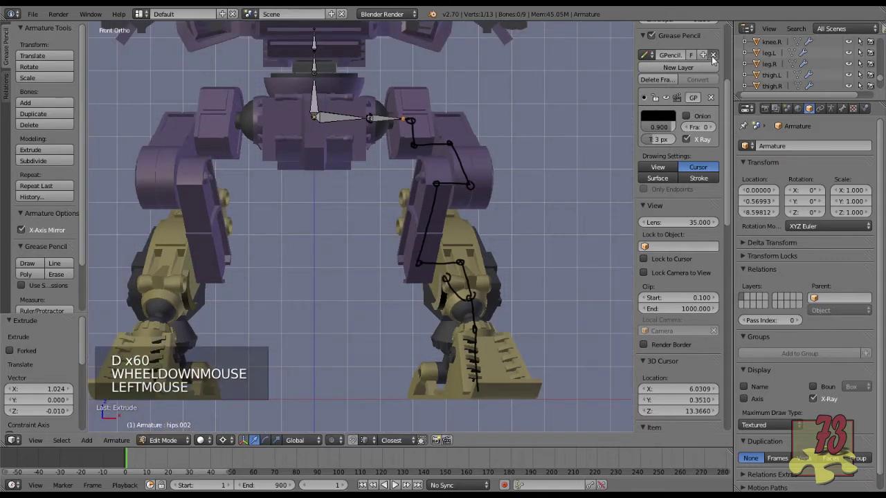
Delete the outer bone between the left hip joint and the thigh, keeping the bone attached to the hips.
{"action": "middle_click_drag", "start_coordinate": [451, 288], "coordinate": [439, 293], "text": "shift"}
{"action": "scroll", "coordinate": [438, 233], "scroll_direction": "up", "scroll_amount": 2}
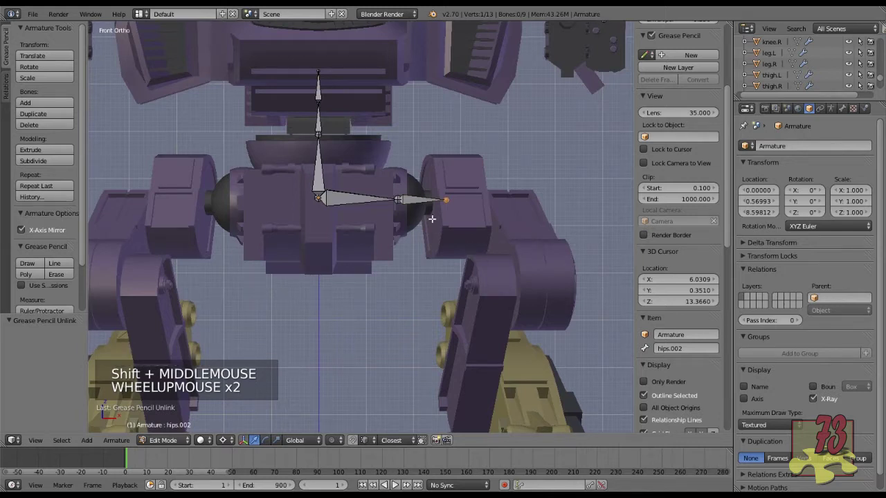
{"action": "right_click", "coordinate": [345, 204]}
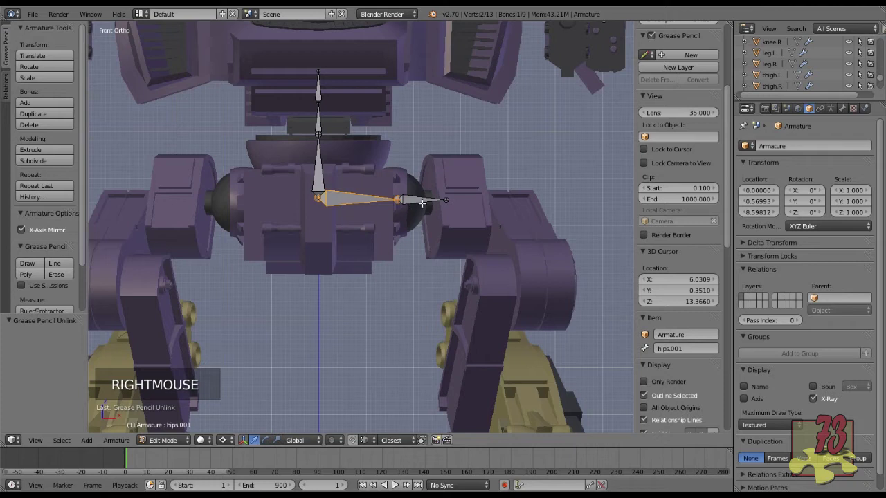
{"action": "right_click", "coordinate": [422, 203]}
{"action": "right_click", "coordinate": [349, 204]}
{"action": "right_click", "coordinate": [425, 199]}
{"action": "key", "text": "x"}
{"action": "left_click", "coordinate": [423, 198]}
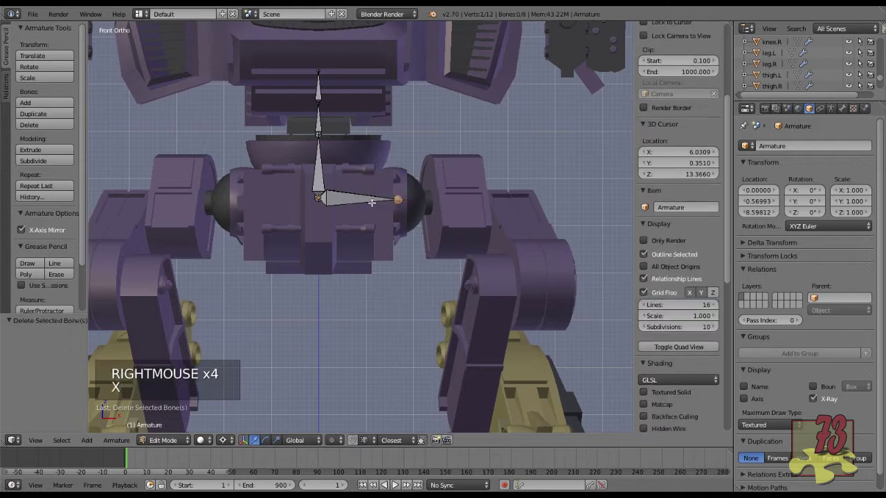
Rename the bone running from the hips base to the left hip joint as hipX.L.
{"action": "right_click", "coordinate": [356, 202]}
{"action": "left_click", "coordinate": [673, 348]}
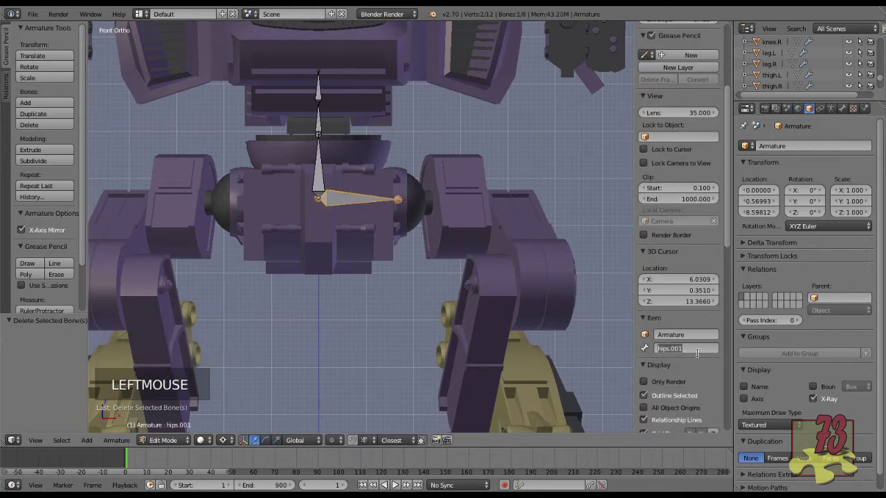
{"action": "type", "text": "hip"}
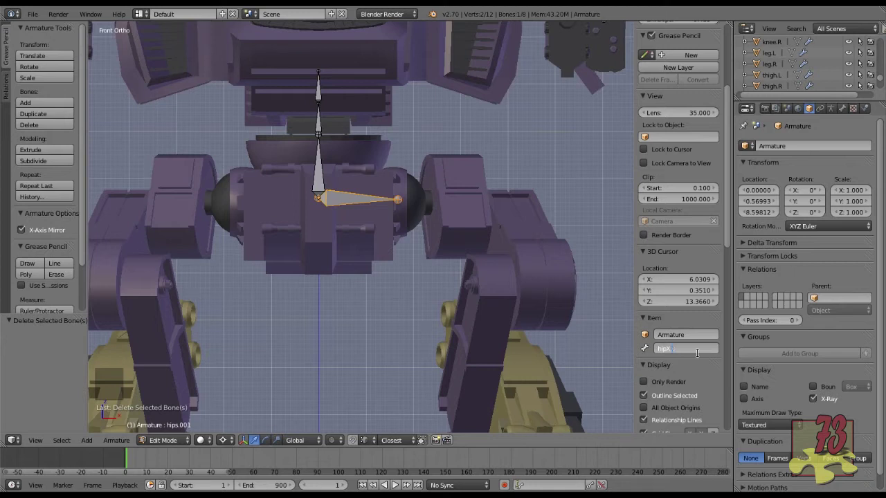
{"action": "key", "text": "Return"}
Extrude a bone from the base of the hips bone toward the mech's right hip joint, about -0.842 in X.
{"action": "right_click", "coordinate": [321, 201]}
{"action": "right_click", "coordinate": [317, 204]}
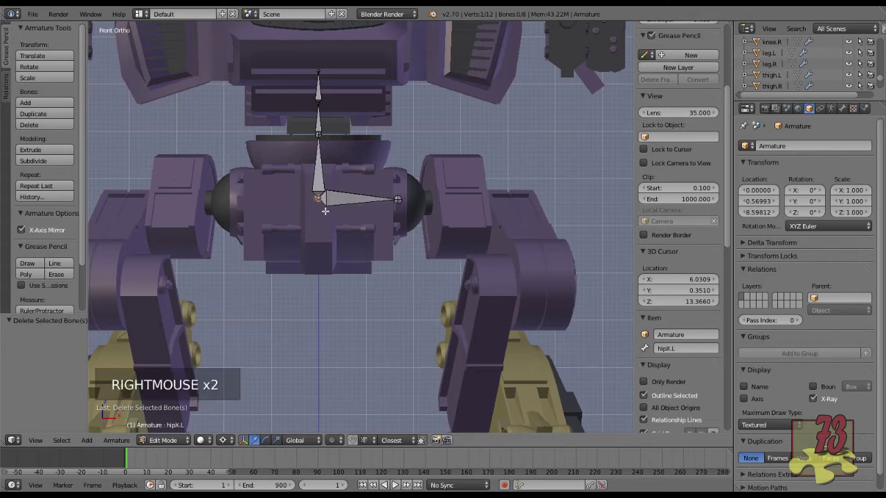
{"action": "right_click", "coordinate": [316, 201]}
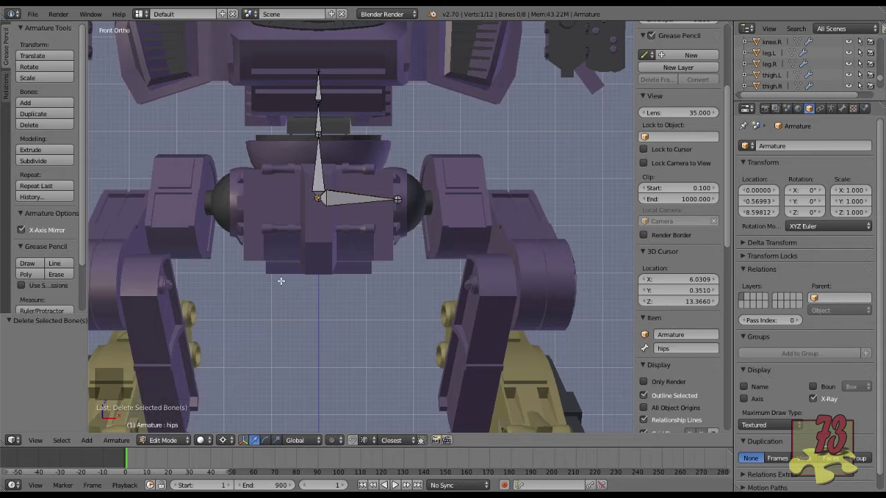
{"action": "key", "text": "e"}
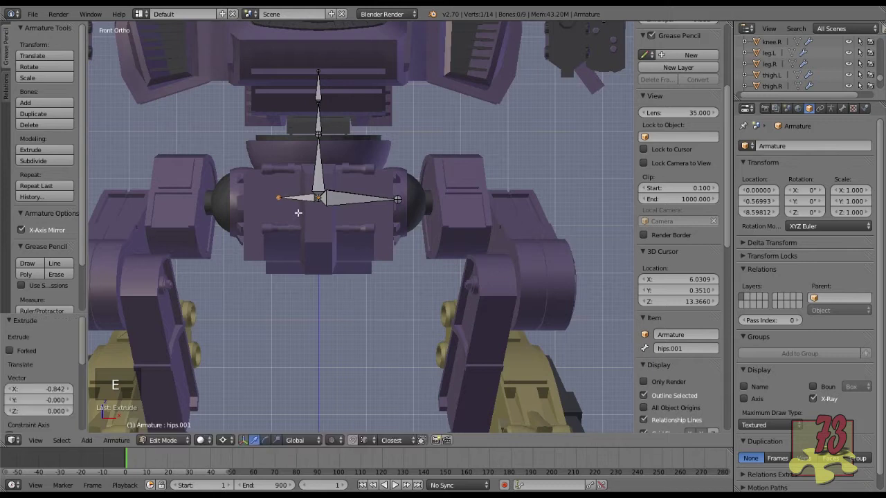
{"action": "right_click", "coordinate": [568, 305]}
Rename the new right-side hip bone as hipsX.R.
{"action": "right_click", "coordinate": [352, 197]}
{"action": "right_click", "coordinate": [287, 200]}
{"action": "left_click", "coordinate": [681, 349]}
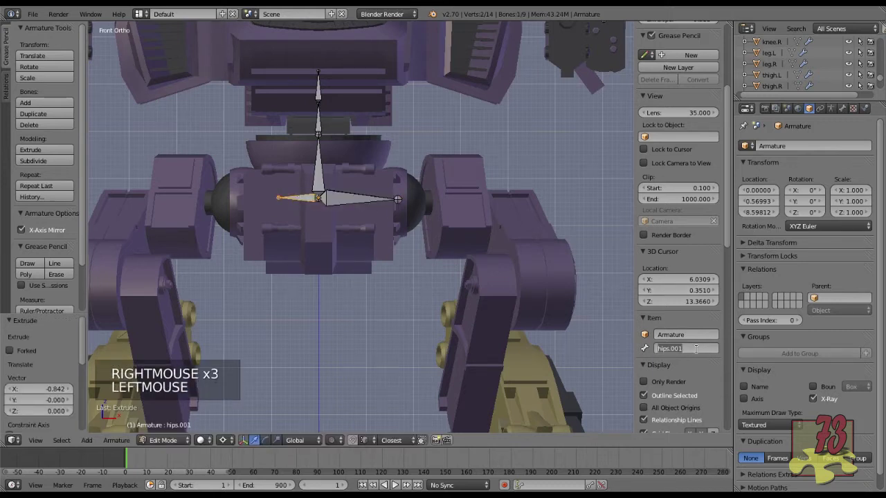
{"action": "type", "text": "hipsX.R"}
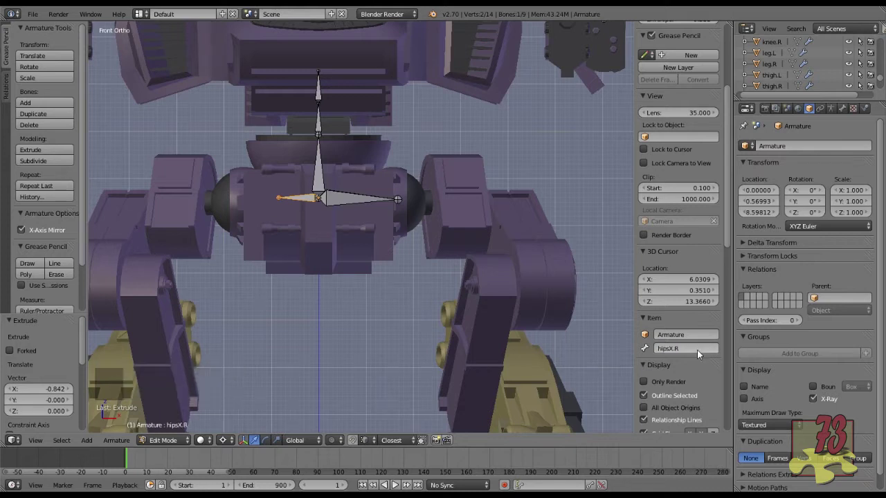
{"action": "key", "text": "Return"}
Try moving the tip of hipX.L to test X-axis mirroring on the right hip bone, and cancel the move.
{"action": "right_click", "coordinate": [423, 208]}
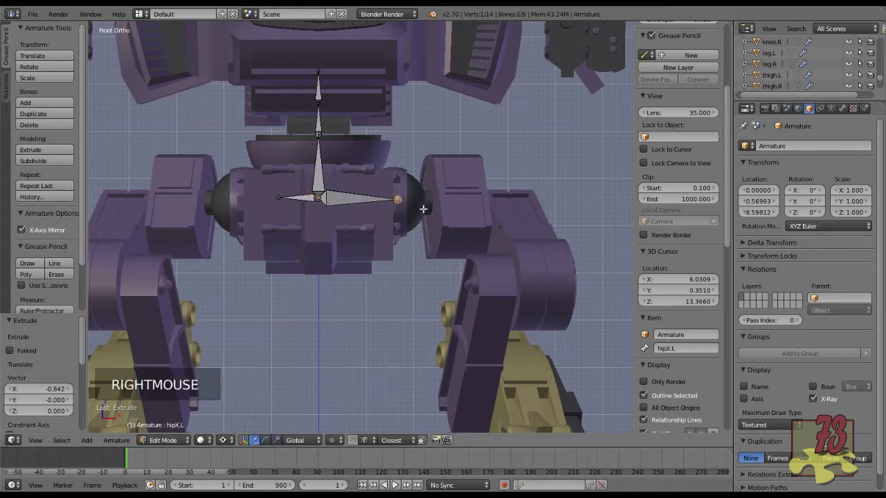
{"action": "right_click", "coordinate": [276, 198]}
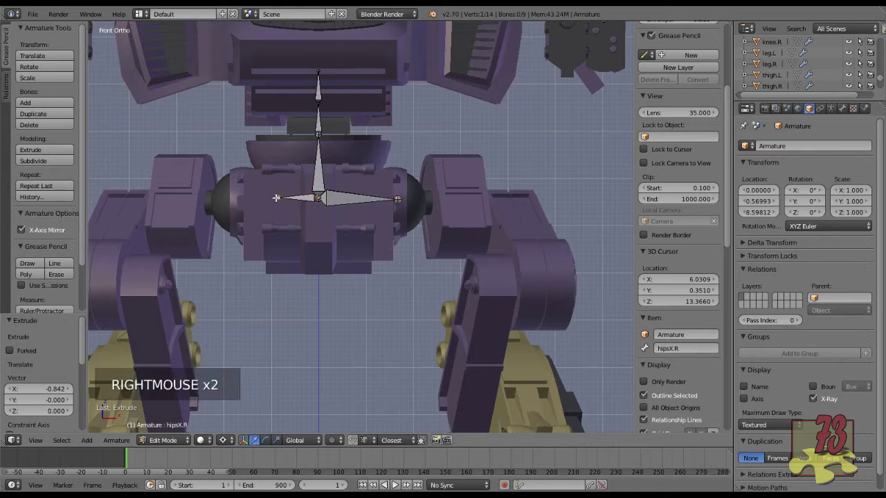
{"action": "right_click", "coordinate": [401, 198]}
{"action": "key", "text": "g"}
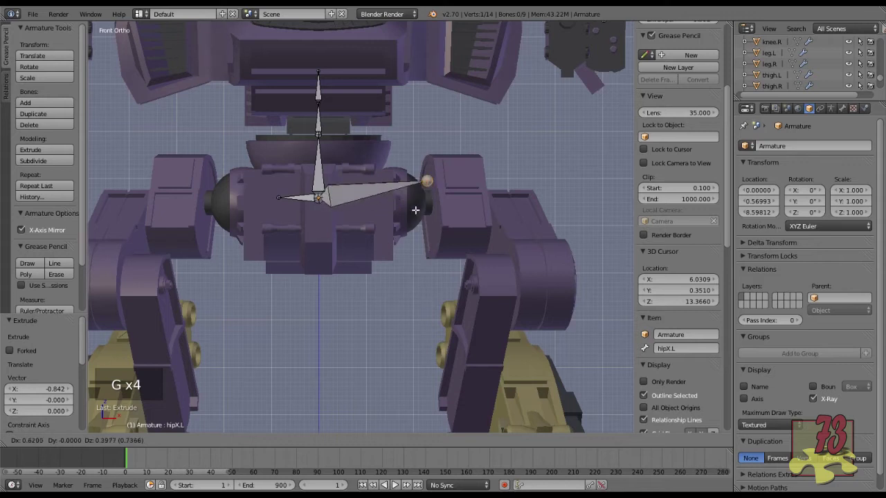
{"action": "key", "text": "Escape"}
Compare the names of both hip bones and correct the right bone's name so that it matches hipX.L.
{"action": "right_click", "coordinate": [364, 200]}
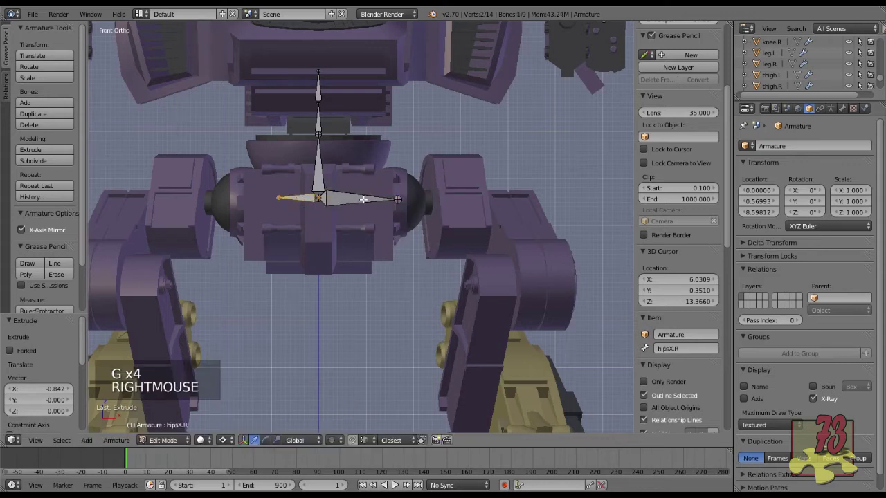
{"action": "right_click", "coordinate": [366, 199]}
{"action": "right_click", "coordinate": [305, 199]}
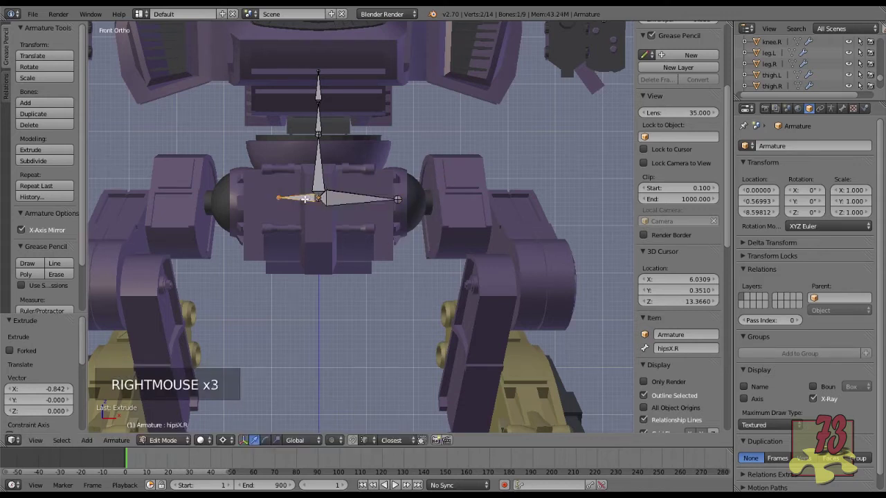
{"action": "right_click", "coordinate": [341, 200]}
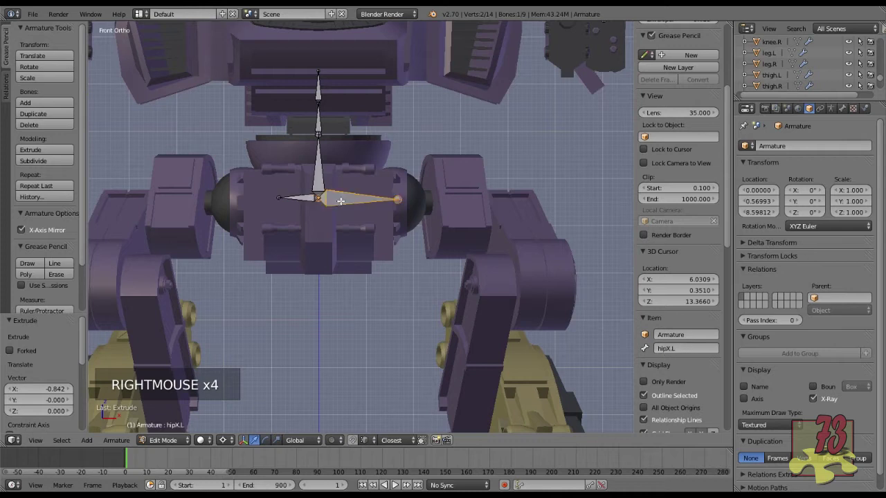
{"action": "right_click", "coordinate": [297, 201]}
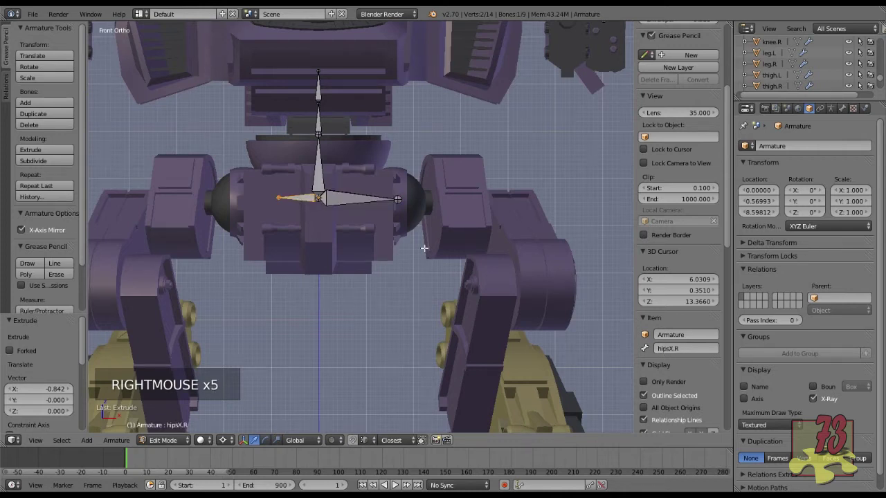
{"action": "left_click", "coordinate": [668, 348]}
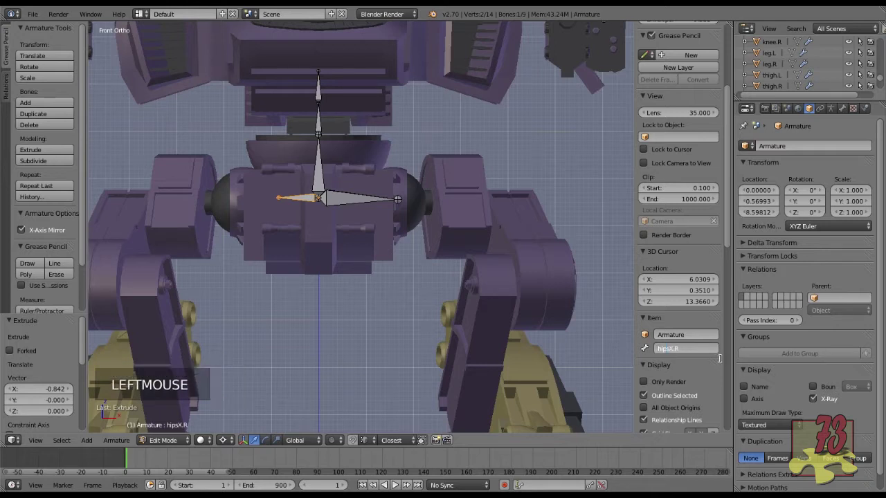
{"action": "key", "text": "Return"}
Start and cancel a move of the hipX.L tip to snap the right hip bone to its mirrored position.
{"action": "right_click", "coordinate": [344, 204]}
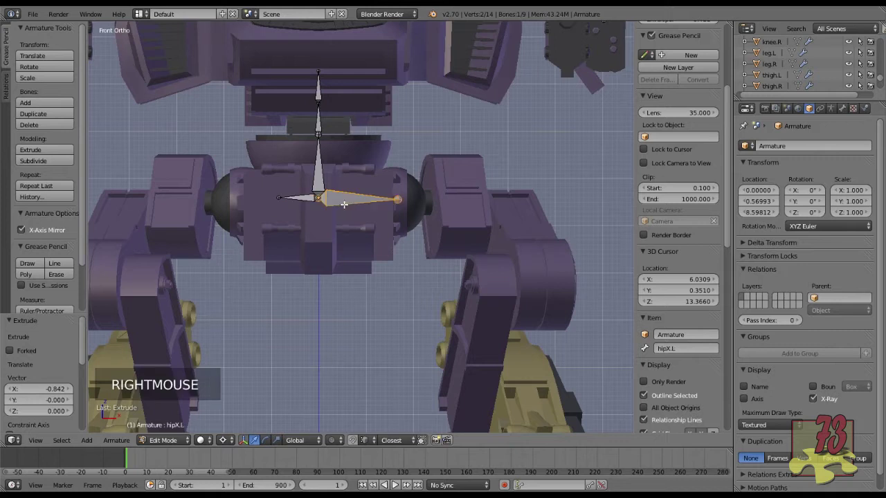
{"action": "right_click", "coordinate": [398, 199]}
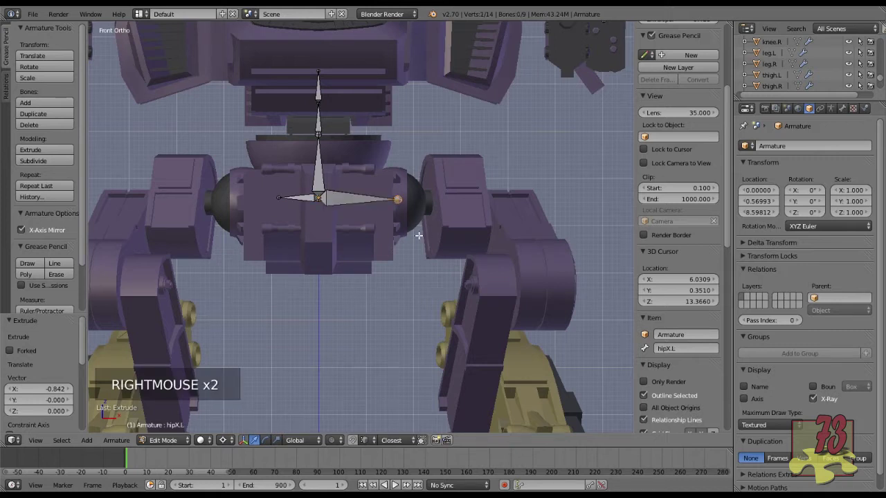
{"action": "right_click", "coordinate": [279, 197]}
{"action": "right_click", "coordinate": [398, 198]}
{"action": "right_click", "coordinate": [279, 199]}
{"action": "right_click", "coordinate": [398, 198]}
{"action": "key", "text": "g"}
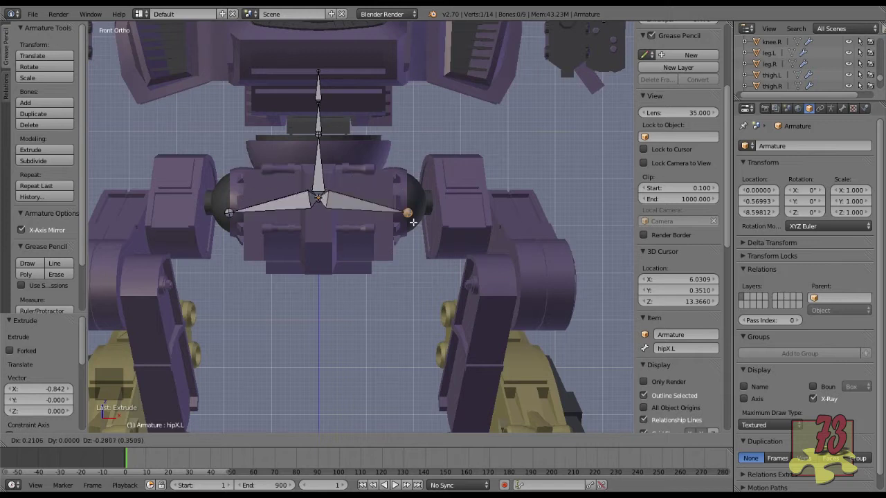
{"action": "right_click", "coordinate": [445, 144]}
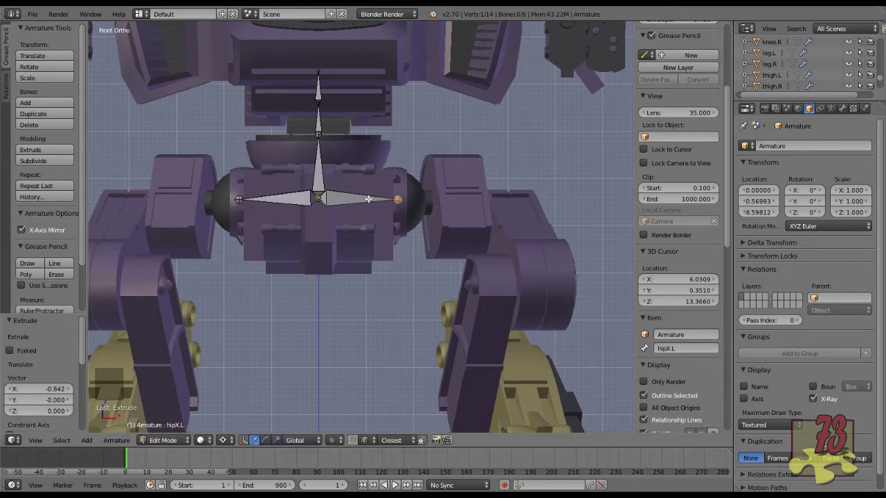
Extrude mirrored bones from the hip bone tips into the upper thighs, about 1.240 in X and -0.023 in Z on the left side.
{"action": "key", "text": "e"}
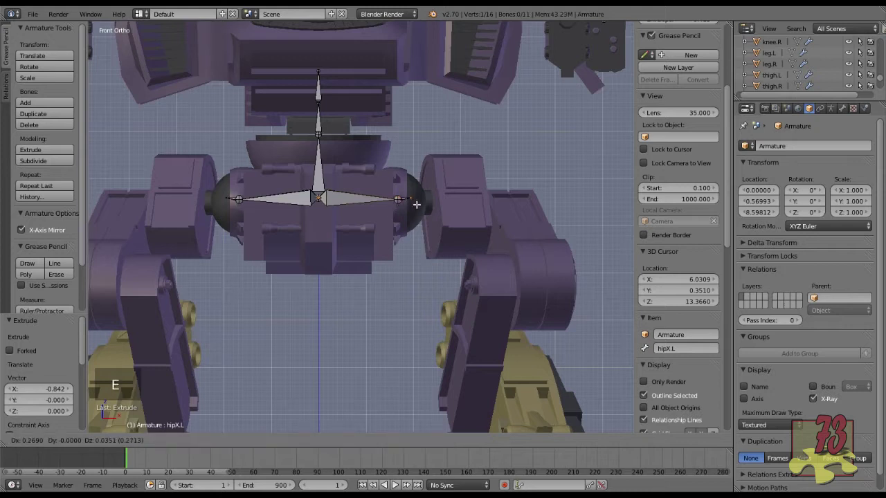
{"action": "left_click", "coordinate": [454, 208]}
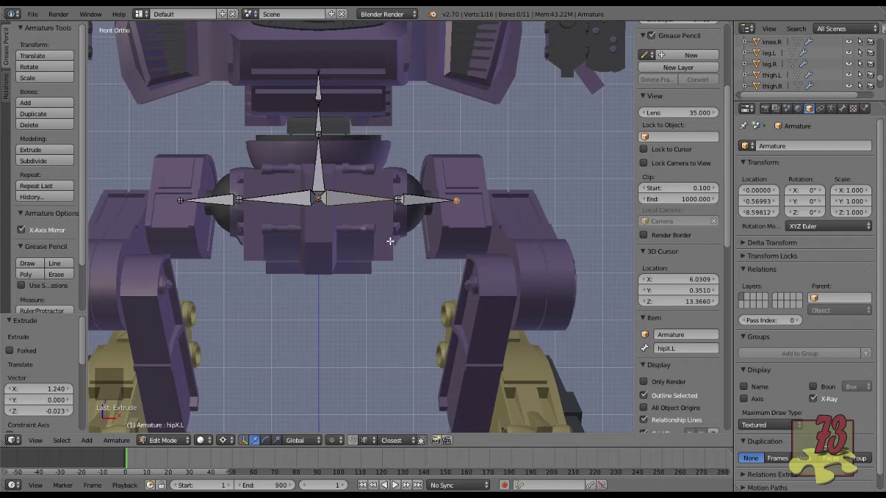
{"action": "right_click", "coordinate": [340, 203]}
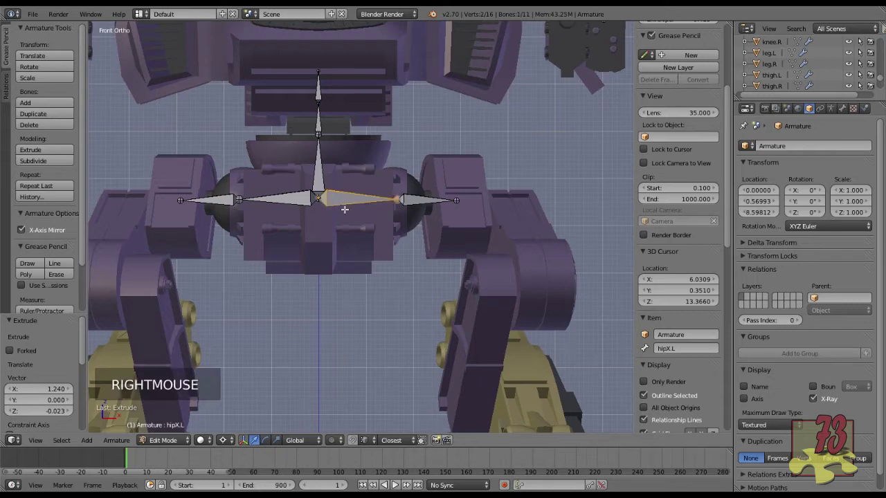
Delete the mirrored pair of inner hip bones, hipX.L and its right counterpart, and select the remaining outer hip bone on the left side.
{"action": "key", "text": "x"}
{"action": "left_click", "coordinate": [310, 208]}
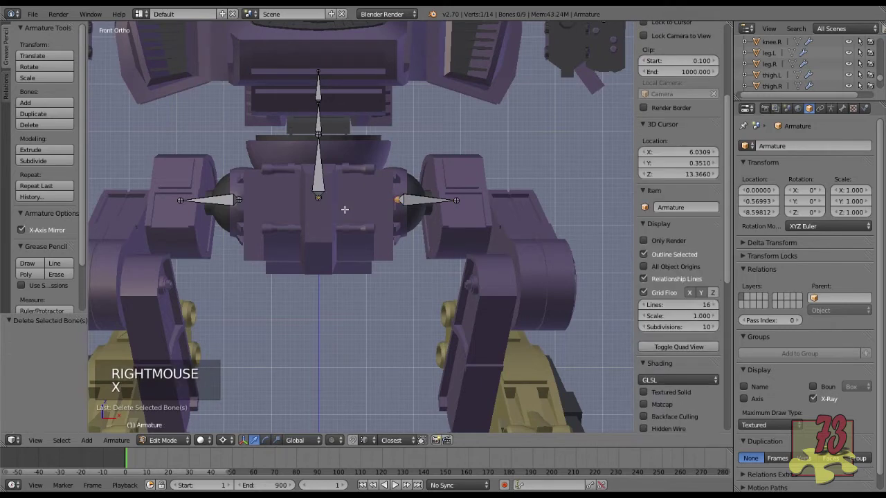
{"action": "right_click", "coordinate": [414, 203]}
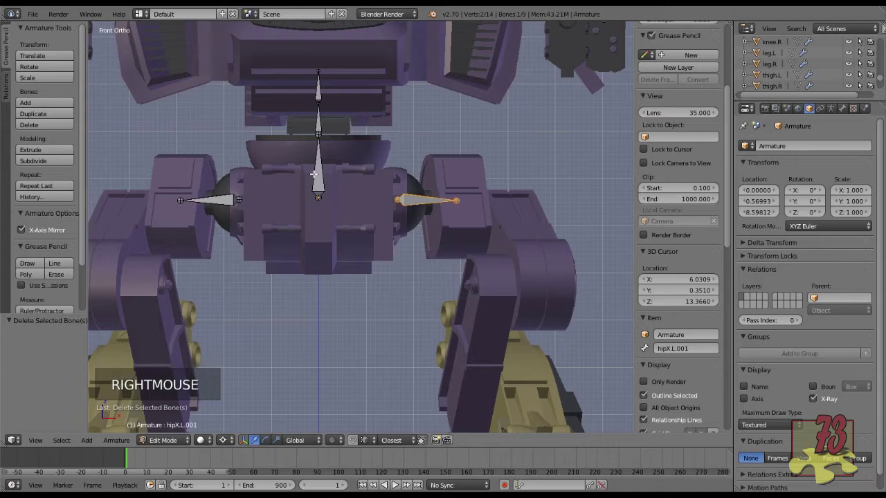
{"action": "scroll", "coordinate": [325, 183], "scroll_direction": "down", "scroll_amount": 2}
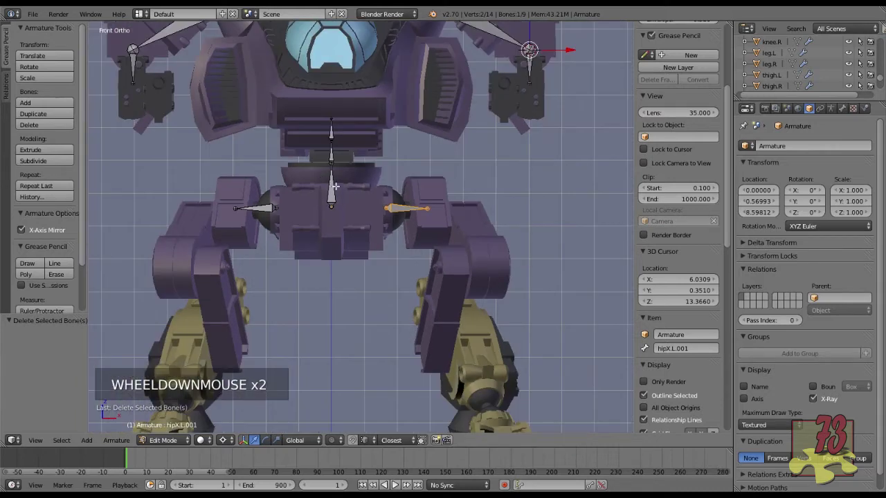
Try moving the hips bone and the left outer hip bone separately to test their connection, and cancel both moves.
{"action": "scroll", "coordinate": [359, 208], "scroll_direction": "up", "scroll_amount": 3}
{"action": "middle_click_drag", "start_coordinate": [369, 212], "coordinate": [420, 219]}
{"action": "right_click", "coordinate": [415, 182]}
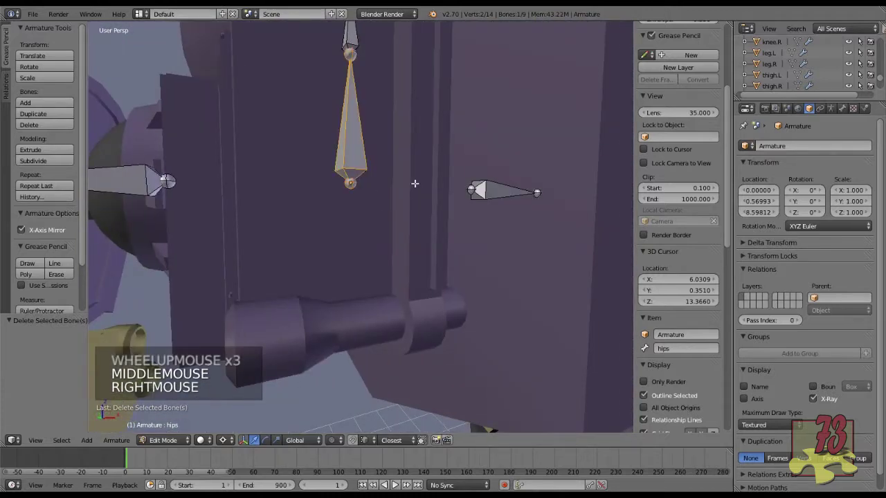
{"action": "key", "text": "g"}
{"action": "key", "text": "g"}
{"action": "right_click", "coordinate": [484, 191]}
{"action": "key", "text": "g"}
{"action": "key", "text": "g"}
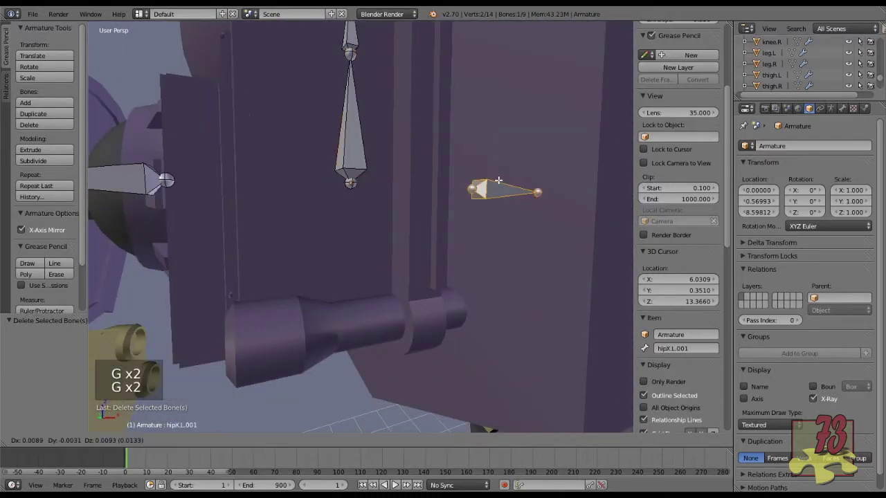
{"action": "scroll", "coordinate": [438, 220], "scroll_direction": "down", "scroll_amount": 2}
{"action": "key", "text": "KP_1"}
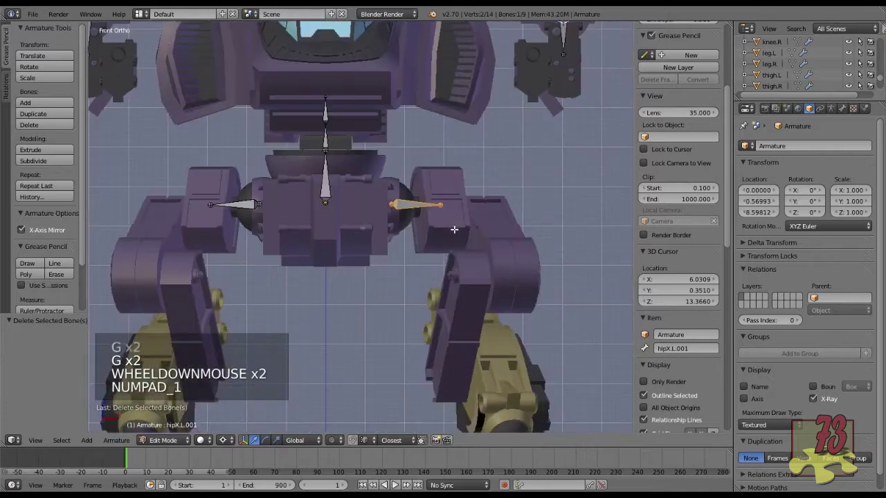
Extrude mirrored bones downward from the outer tips of the hip bones, about 0.146 in X and -0.985 in Z on the left side.
{"action": "scroll", "coordinate": [455, 229], "scroll_direction": "up", "scroll_amount": 2}
{"action": "middle_click_drag", "start_coordinate": [478, 229], "coordinate": [493, 203], "text": "shift"}
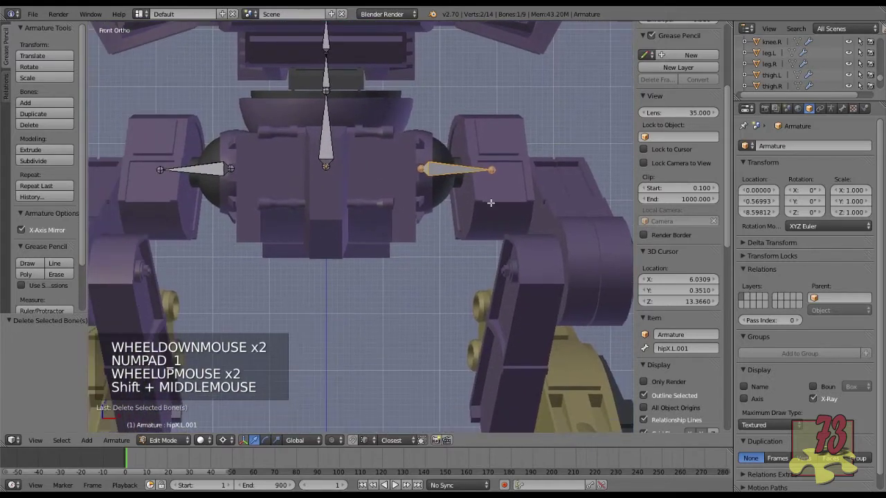
{"action": "right_click", "coordinate": [492, 170]}
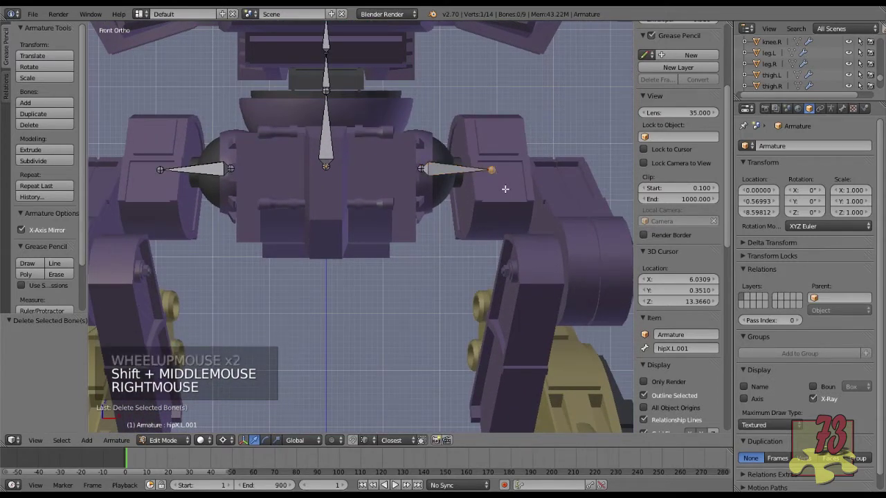
{"action": "key", "text": "e"}
{"action": "left_click", "coordinate": [499, 227]}
Rename the left outer hip bone as hipJoint.L.
{"action": "right_click", "coordinate": [491, 198]}
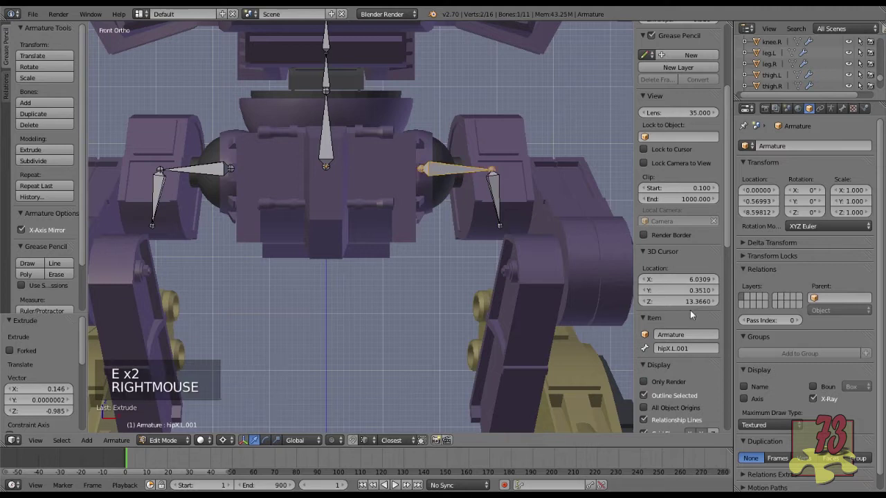
{"action": "right_click", "coordinate": [443, 205]}
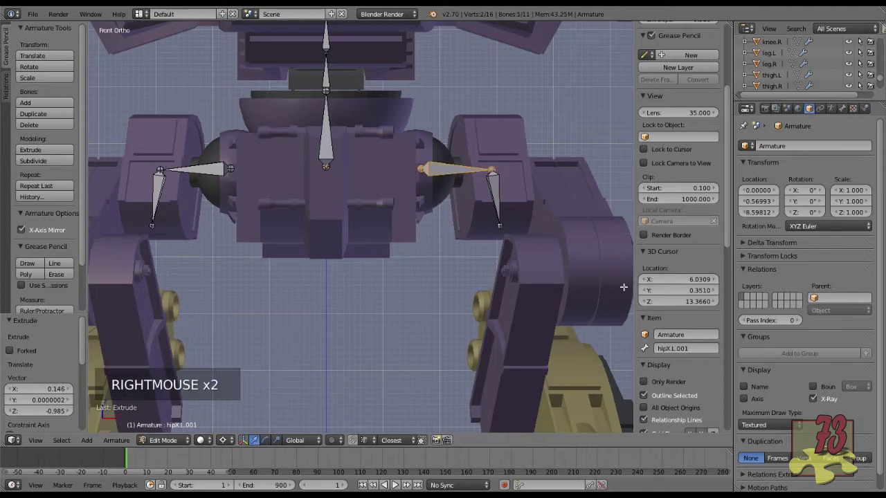
{"action": "left_click", "coordinate": [710, 349]}
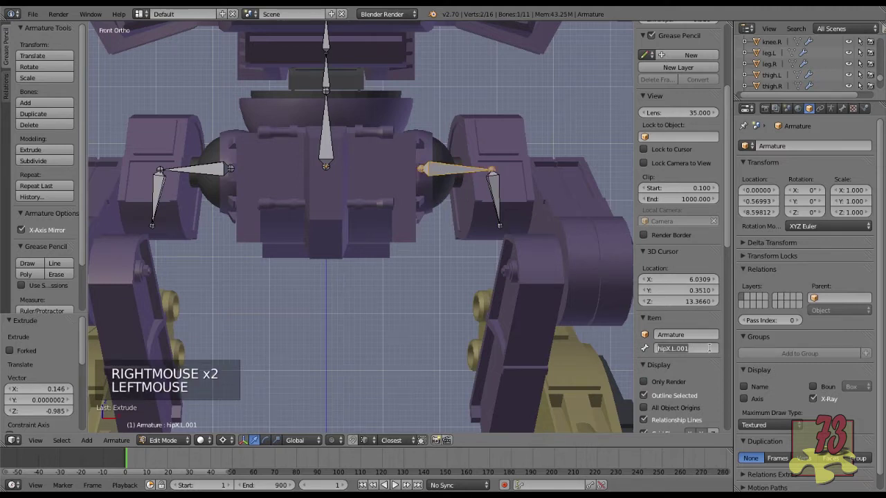
{"action": "type", "text": "hipJoi"}
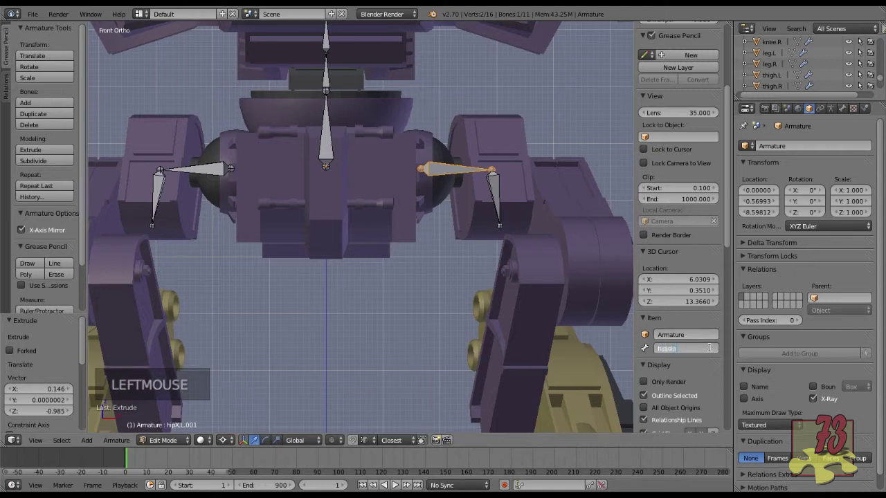
{"action": "type", "text": "toint.L"}
{"action": "key", "text": "Return"}
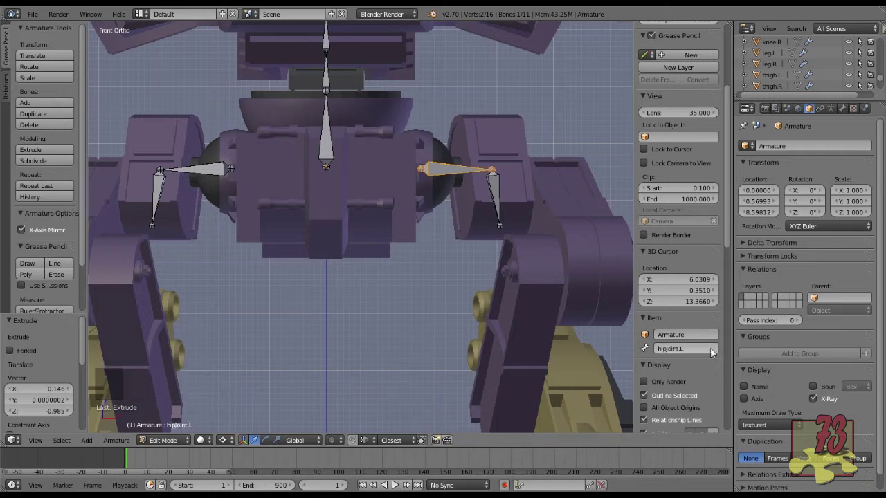
Check the names of the right outer hip bone and of the wing and gun bones on both sides.
{"action": "right_click", "coordinate": [185, 163]}
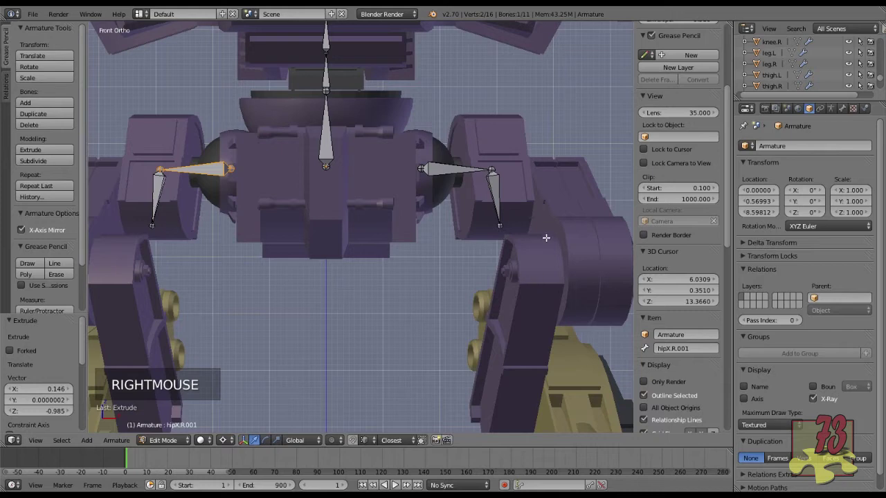
{"action": "scroll", "coordinate": [457, 210], "scroll_direction": "up", "scroll_amount": 1}
{"action": "middle_click_drag", "start_coordinate": [452, 222], "coordinate": [470, 343], "text": "shift"}
{"action": "scroll", "coordinate": [351, 235], "scroll_direction": "down", "scroll_amount": 3}
{"action": "right_click", "coordinate": [227, 99]}
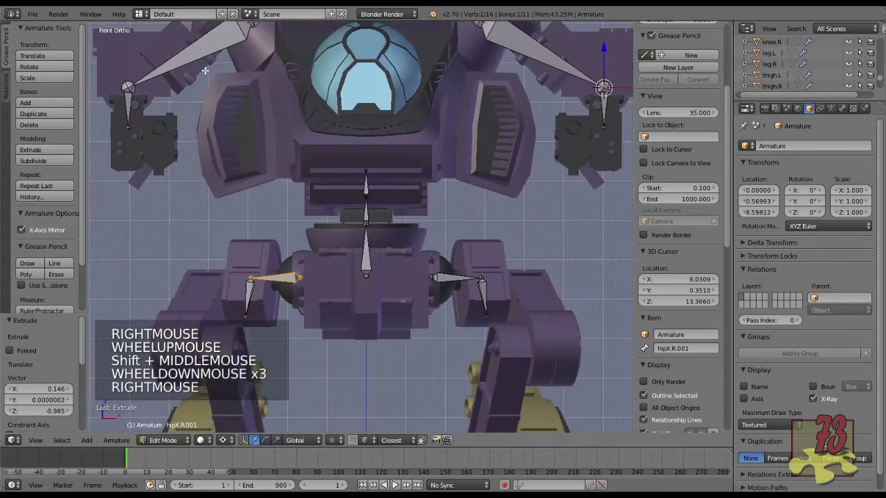
{"action": "right_click", "coordinate": [191, 52]}
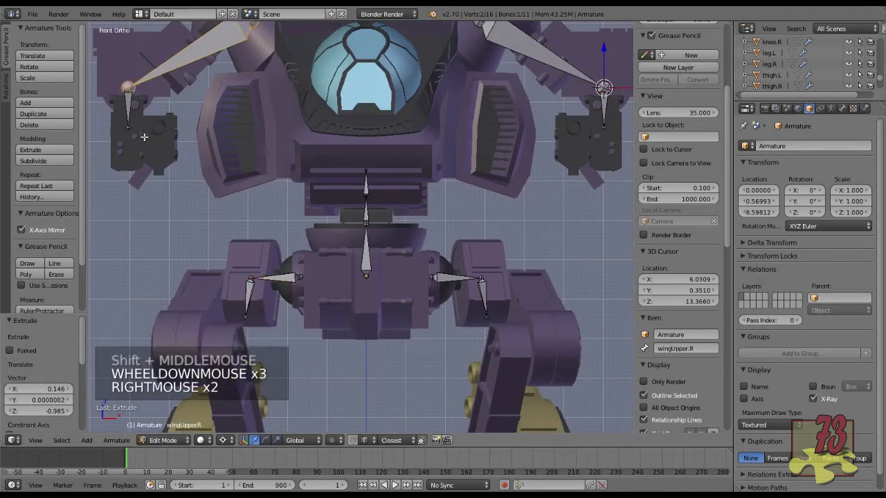
{"action": "right_click", "coordinate": [128, 106]}
{"action": "right_click", "coordinate": [182, 67]}
{"action": "right_click", "coordinate": [530, 63]}
{"action": "right_click", "coordinate": [603, 124]}
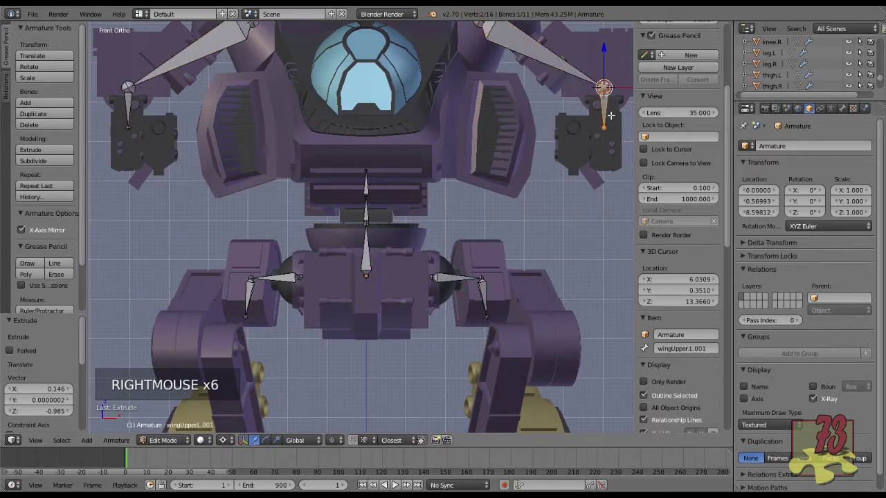
{"action": "right_click", "coordinate": [131, 114]}
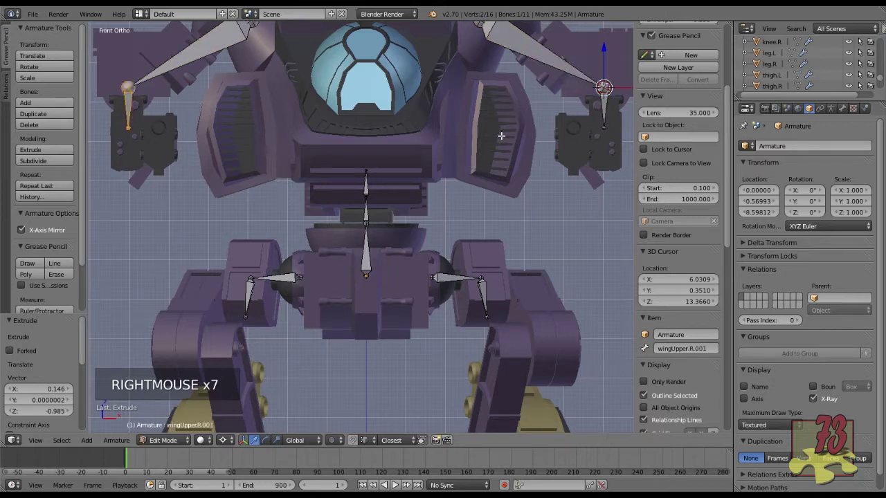
Rename the bone inside the left gun as gun.L.
{"action": "right_click", "coordinate": [602, 117]}
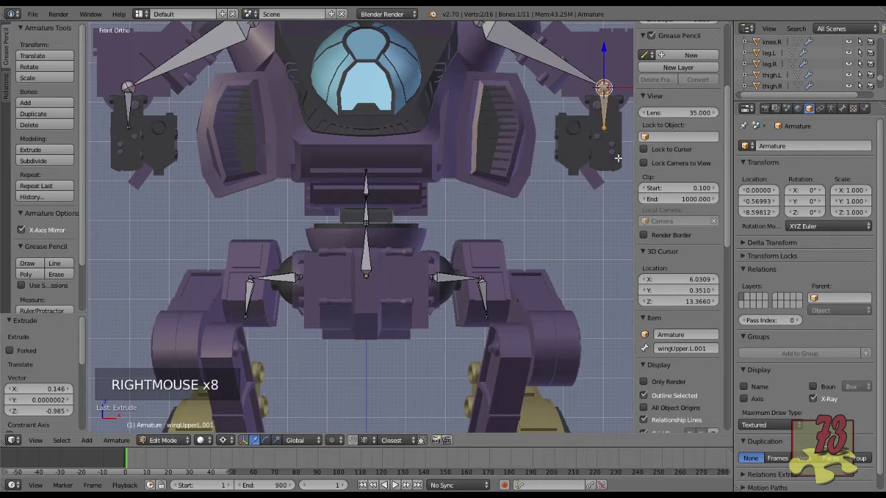
{"action": "left_click", "coordinate": [710, 349]}
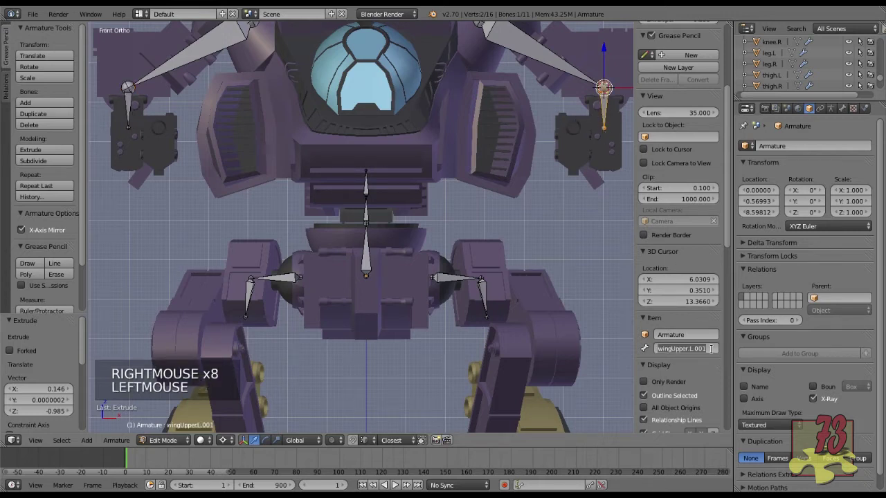
{"action": "type", "text": "gun.L"}
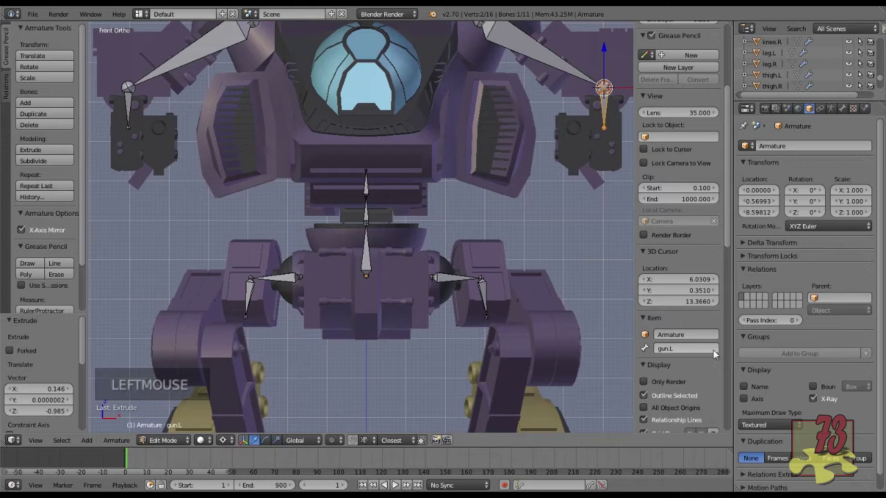
Rename the bone inside the right gun as gun.R to match its left counterpart.
{"action": "right_click", "coordinate": [128, 111]}
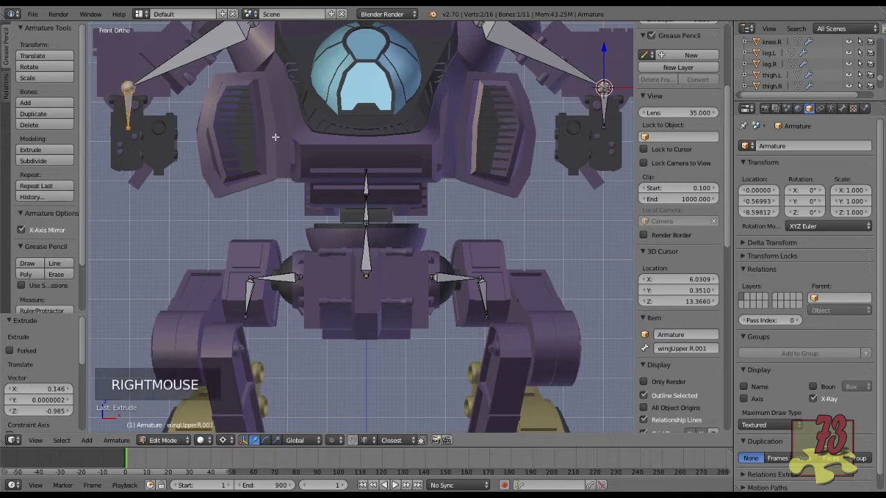
{"action": "left_click", "coordinate": [669, 348]}
{"action": "key", "text": "BackSpace"}
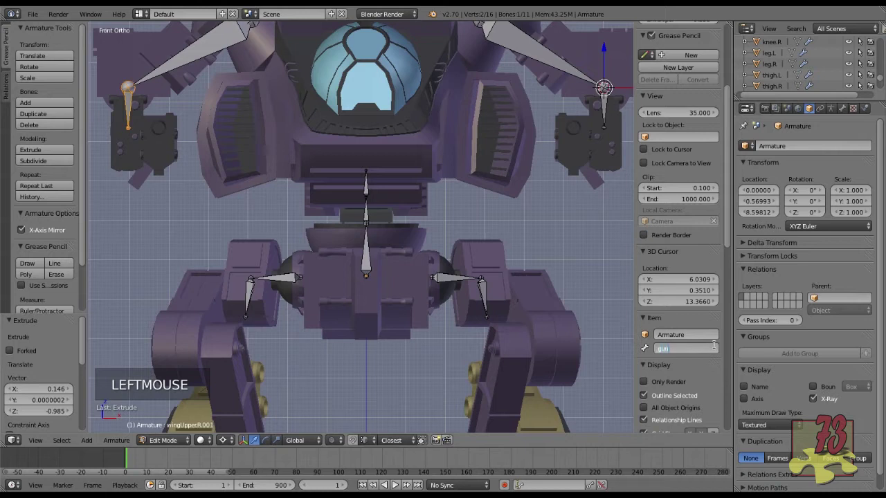
{"action": "type", "text": "gun.R"}
{"action": "key", "text": "Return"}
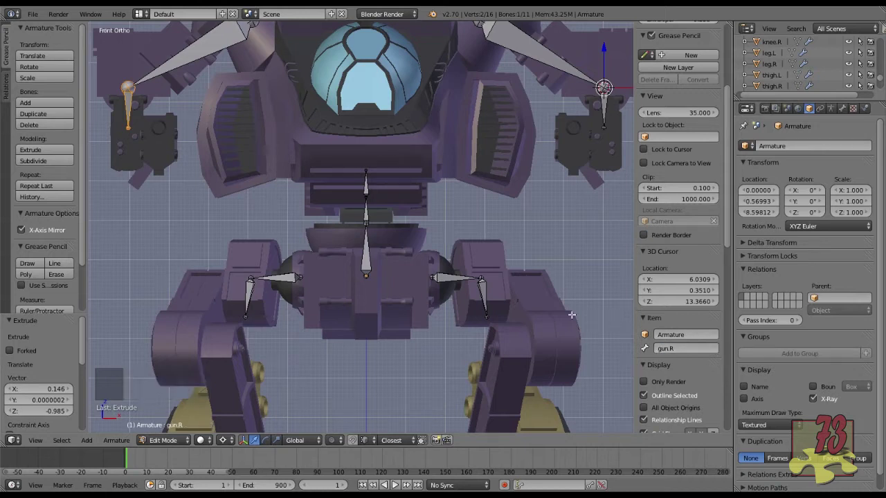
Rename the downward bone extruded from the tip of hipJoint.L as hipJoint01.L.
{"action": "right_click", "coordinate": [462, 278]}
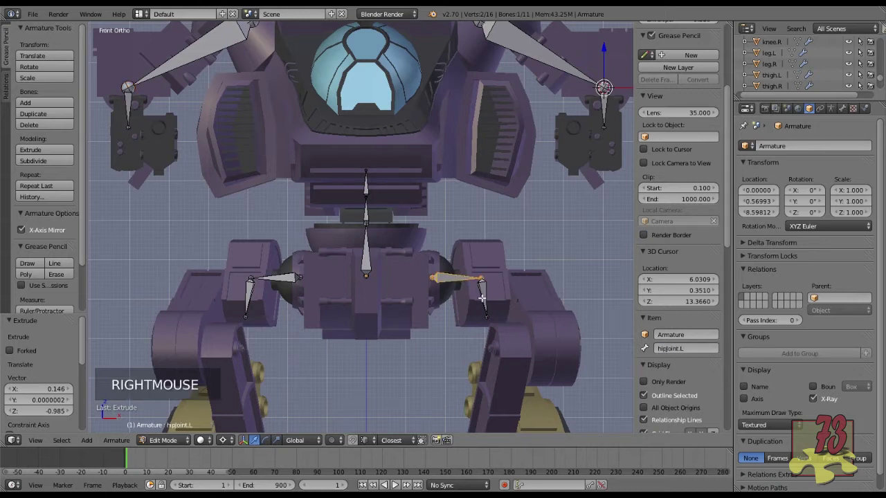
{"action": "right_click", "coordinate": [486, 296]}
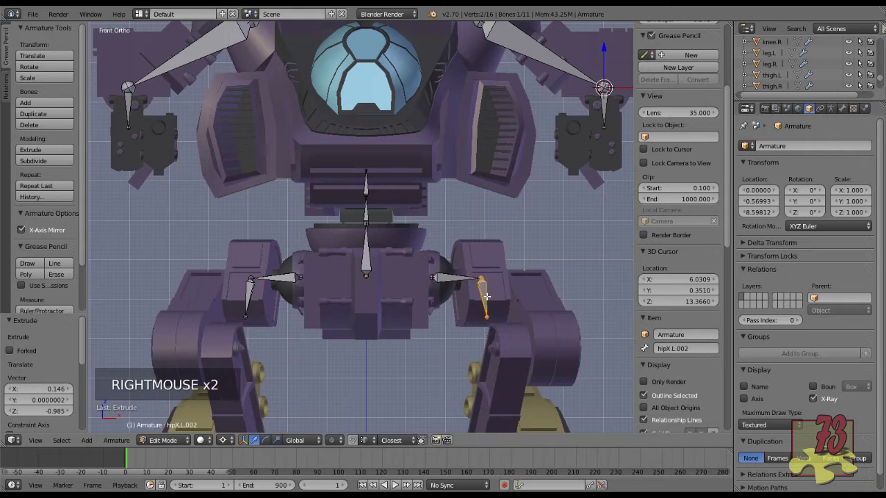
{"action": "left_click", "coordinate": [694, 350]}
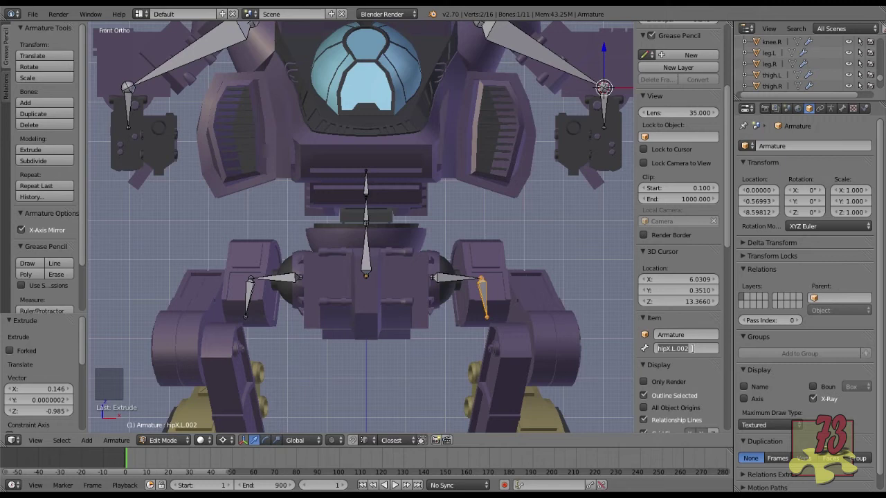
{"action": "key", "text": "ctrl+a"}
{"action": "type", "text": "hip"}
{"action": "key", "text": "Left"}
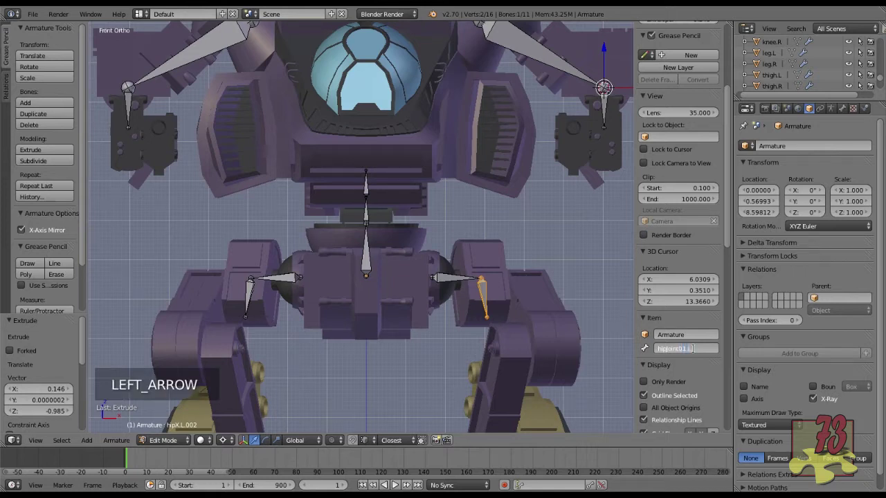
{"action": "key", "text": "Right"}
{"action": "key", "text": "Return"}
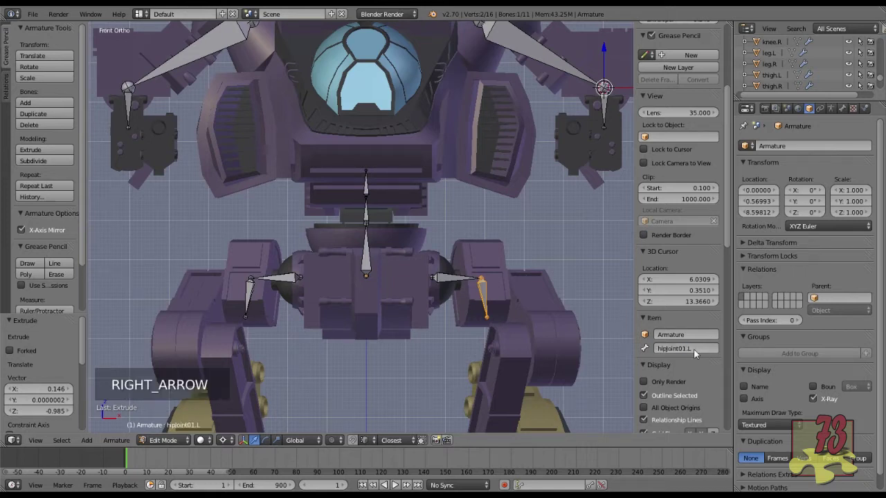
Leave armature editing and examine the left hip joint mesh, briefly checking it in wireframe and in Edit Mode.
{"action": "right_click", "coordinate": [293, 279]}
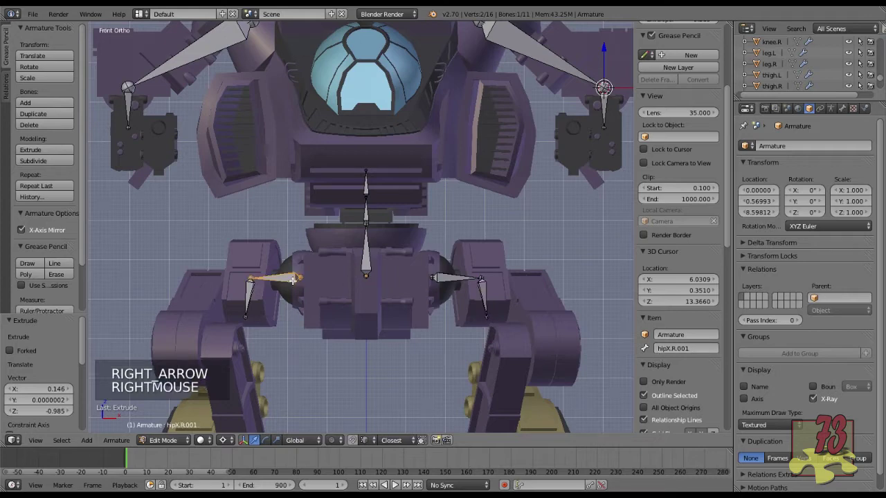
{"action": "key", "text": "Tab"}
{"action": "right_click", "coordinate": [469, 256]}
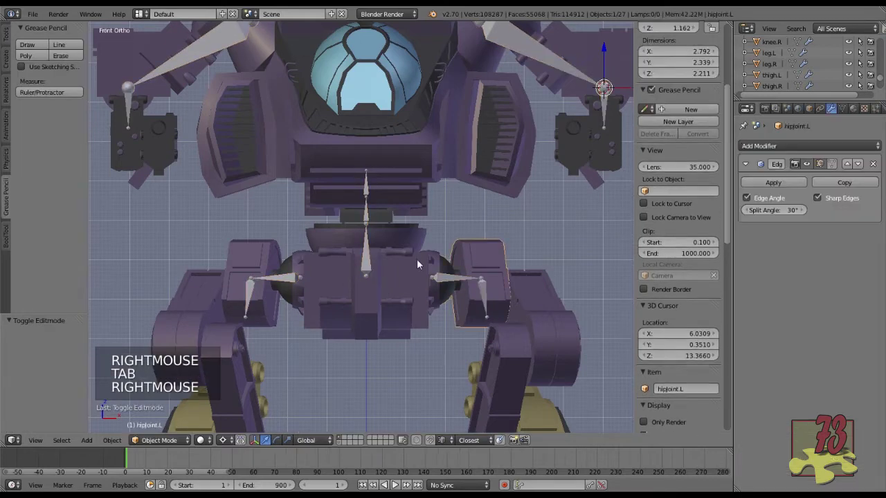
{"action": "key", "text": "z"}
{"action": "key", "text": "z"}
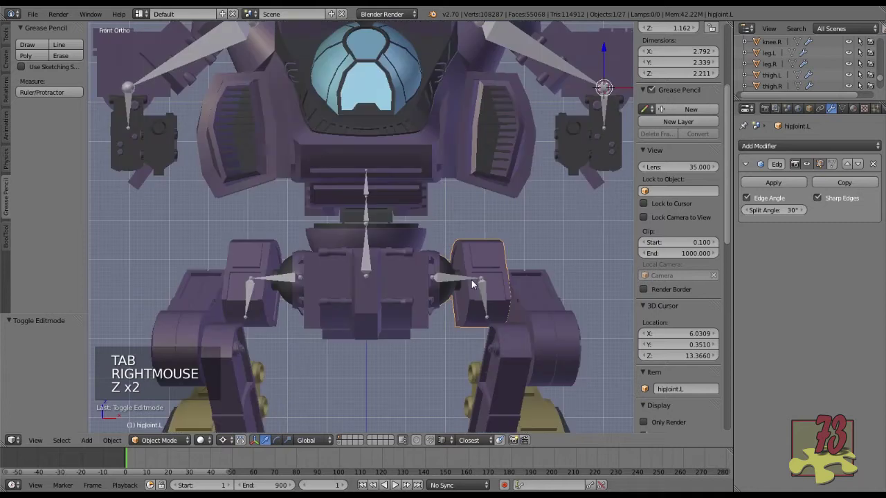
{"action": "key", "text": "Tab"}
{"action": "key", "text": "Tab"}
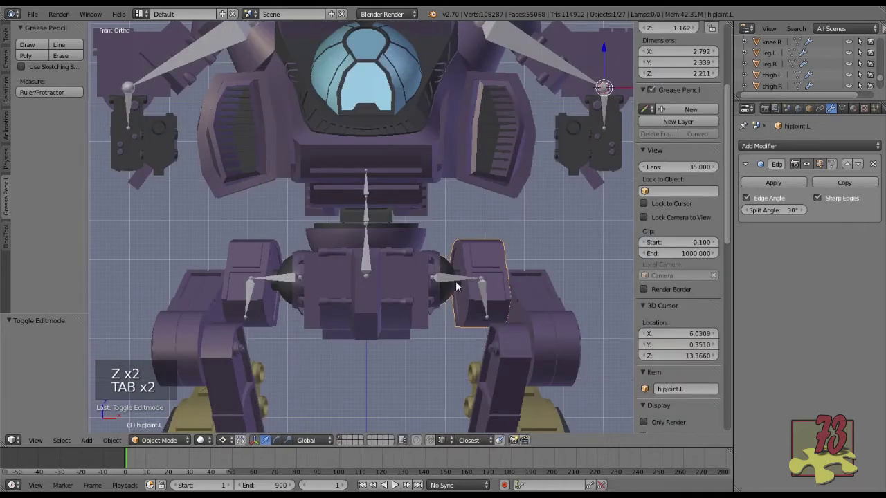
Compare the left hip bones with the ball and hip joint meshes in a closer perspective view.
{"action": "right_click", "coordinate": [481, 299]}
{"action": "scroll", "coordinate": [476, 296], "scroll_direction": "up", "scroll_amount": 2}
{"action": "middle_click_drag", "start_coordinate": [476, 296], "coordinate": [398, 232], "text": "shift"}
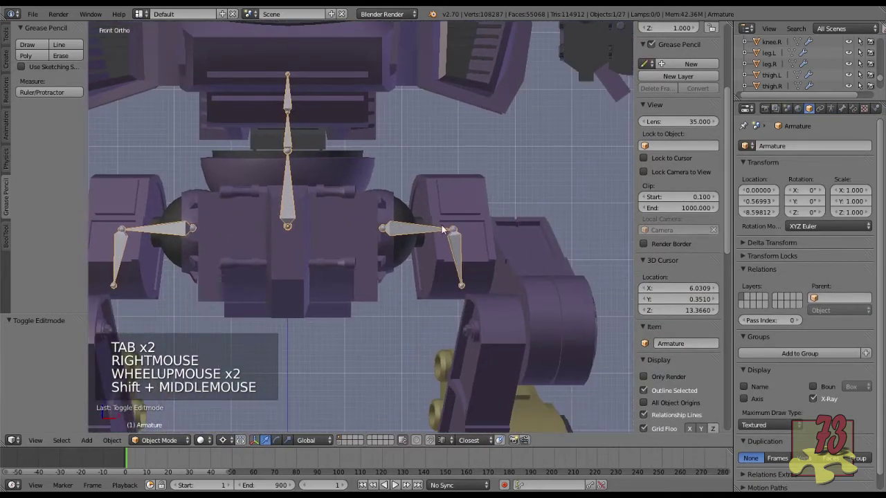
{"action": "right_click", "coordinate": [435, 235]}
{"action": "right_click", "coordinate": [399, 236]}
{"action": "middle_click_drag", "start_coordinate": [465, 236], "coordinate": [443, 246]}
{"action": "right_click", "coordinate": [434, 230]}
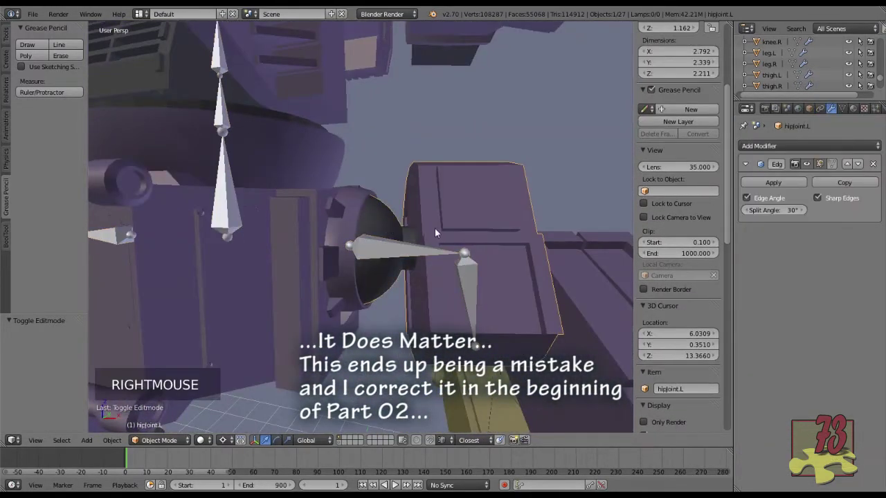
Edit the hipJoint.L mesh and select the round end face of the short connector cylinder attached to the ball.
{"action": "scroll", "coordinate": [424, 250], "scroll_direction": "up", "scroll_amount": 2}
{"action": "key", "text": "Tab"}
{"action": "middle_click_drag", "start_coordinate": [424, 251], "coordinate": [401, 258]}
{"action": "key", "text": "z"}
{"action": "right_click", "coordinate": [367, 255]}
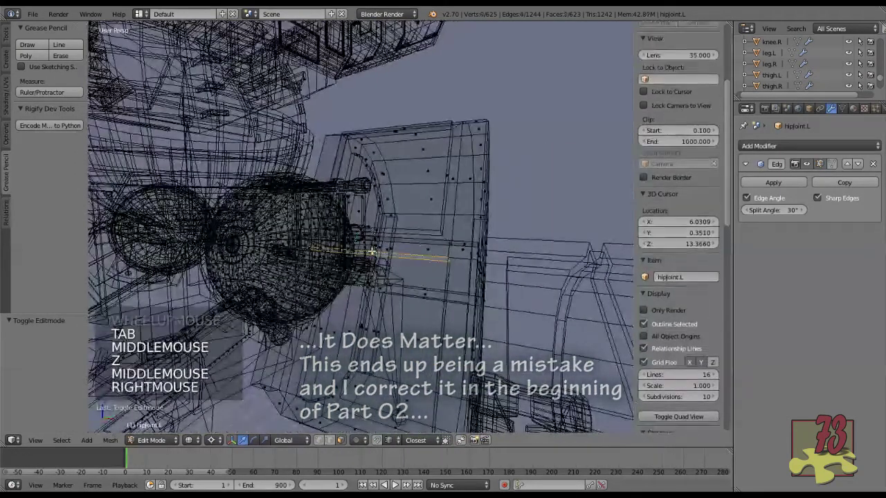
{"action": "right_click", "coordinate": [367, 254]}
{"action": "right_click", "coordinate": [367, 255]}
{"action": "scroll", "coordinate": [367, 256], "scroll_direction": "up", "scroll_amount": 3}
{"action": "middle_click_drag", "start_coordinate": [366, 256], "coordinate": [392, 263]}
{"action": "scroll", "coordinate": [392, 263], "scroll_direction": "down", "scroll_amount": 3}
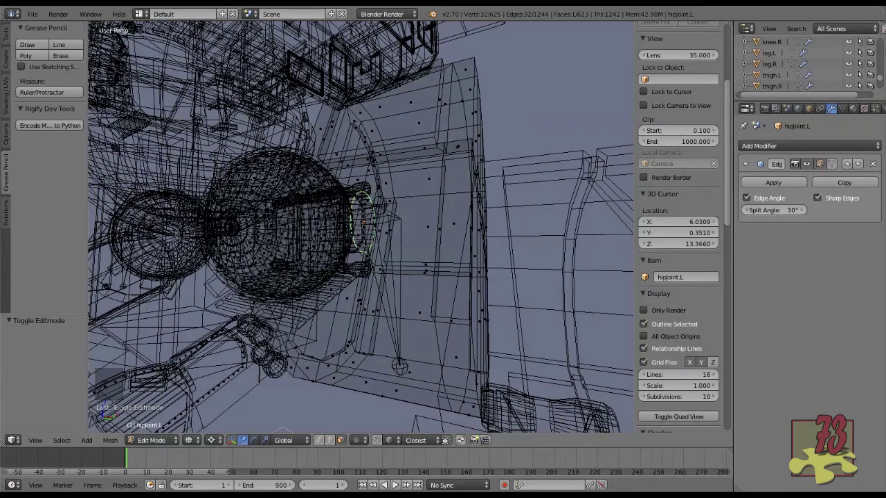
{"action": "middle_click_drag", "start_coordinate": [401, 269], "coordinate": [430, 290]}
{"action": "scroll", "coordinate": [430, 289], "scroll_direction": "up", "scroll_amount": 1}
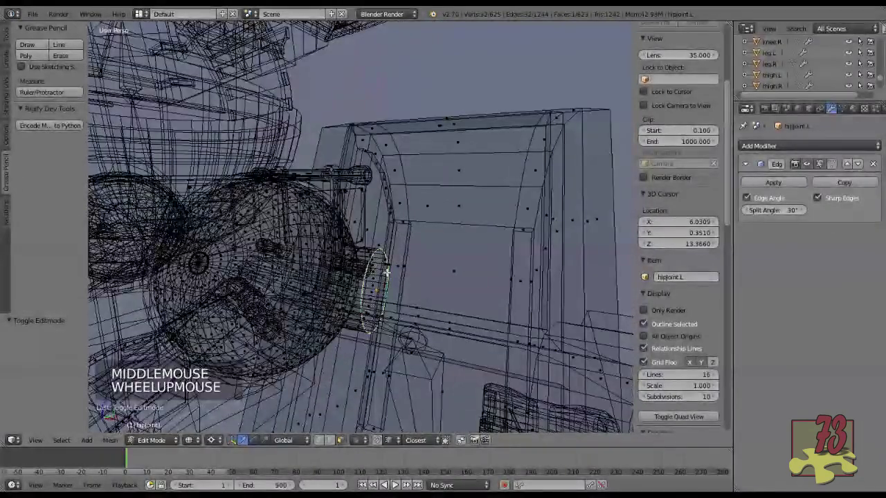
{"action": "middle_click_drag", "start_coordinate": [430, 290], "coordinate": [420, 272]}
{"action": "scroll", "coordinate": [422, 281], "scroll_direction": "up", "scroll_amount": 2}
{"action": "key", "text": "z"}
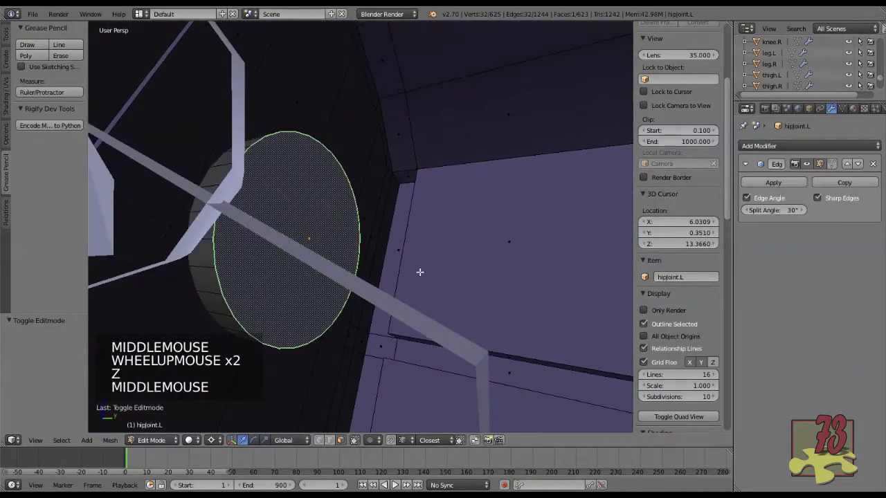
{"action": "scroll", "coordinate": [431, 283], "scroll_direction": "down", "scroll_amount": 1}
{"action": "scroll", "coordinate": [431, 284], "scroll_direction": "up", "scroll_amount": 1}
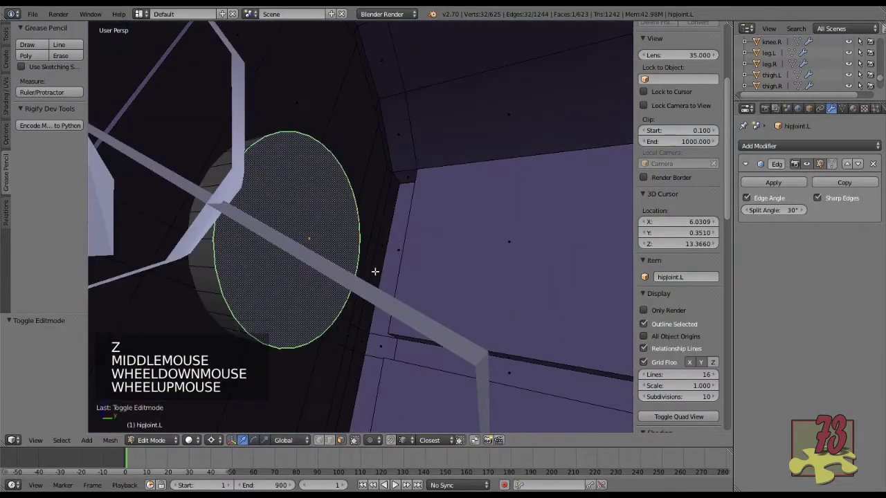
{"action": "key", "text": "z"}
{"action": "scroll", "coordinate": [339, 264], "scroll_direction": "down", "scroll_amount": 1}
{"action": "key", "text": "z"}
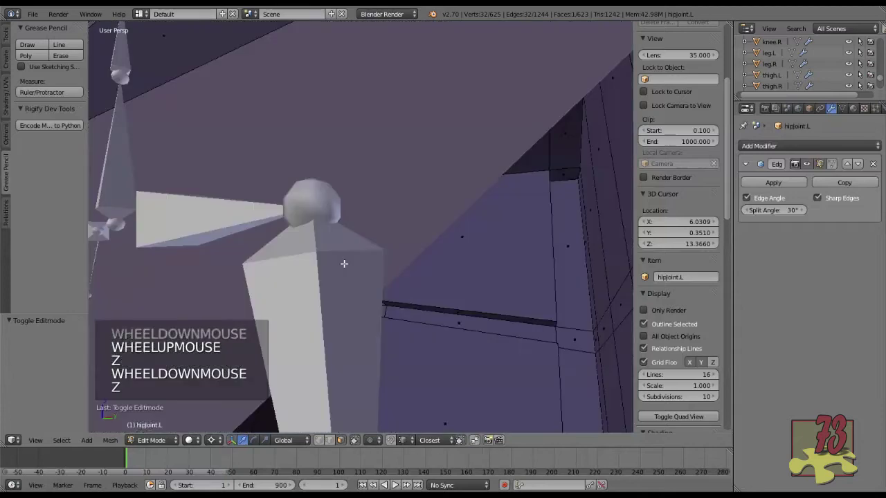
{"action": "scroll", "coordinate": [350, 264], "scroll_direction": "up", "scroll_amount": 1}
Change the pivot point so the transform manipulator is centred on the selected end face, and show the manipulator.
{"action": "key", "text": "ctrl+space"}
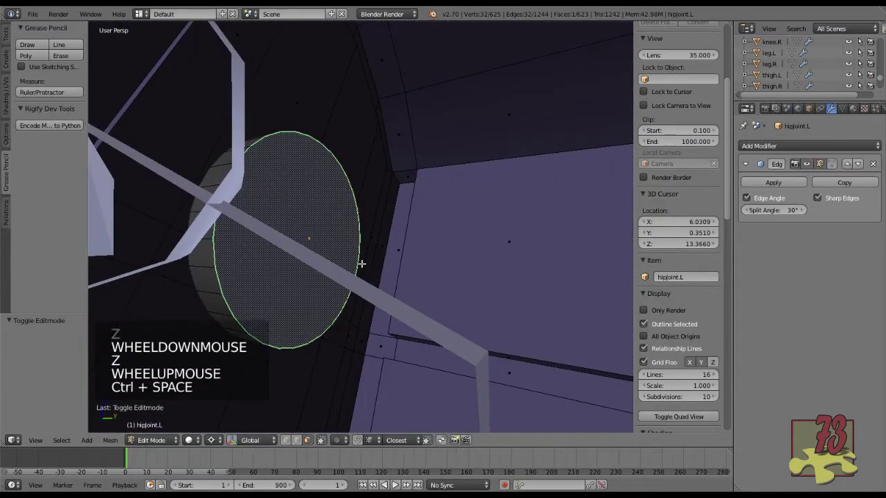
{"action": "key", "text": "alt+space"}
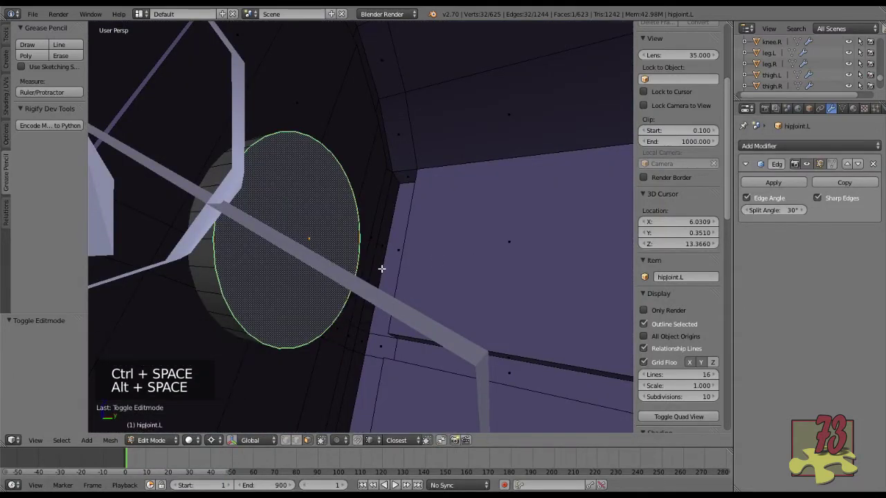
{"action": "left_click", "coordinate": [212, 441]}
{"action": "left_click", "coordinate": [246, 390]}
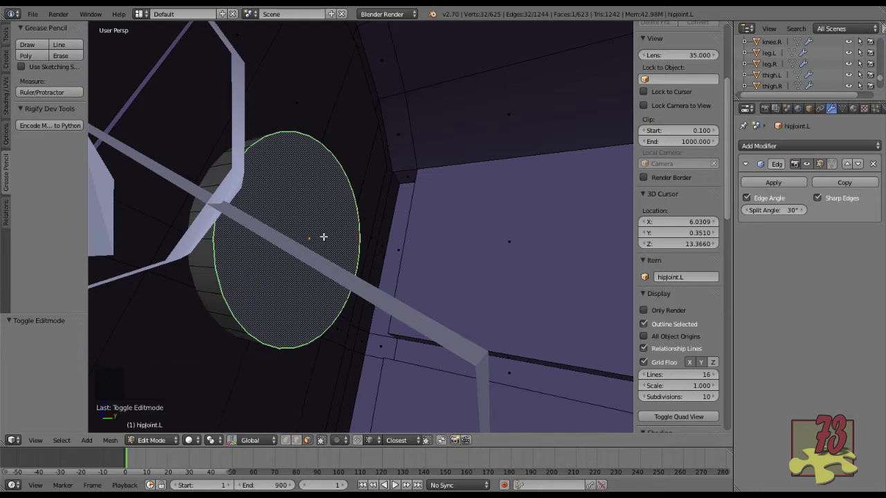
{"action": "key", "text": "ctrl+space"}
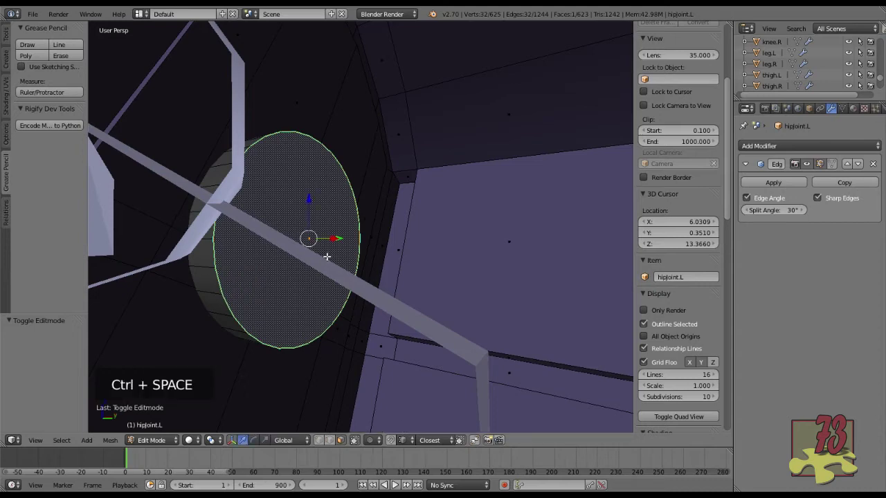
Create a transform orientation from the end face and move the face outward along its normal, about 0.36 in X and 0.10 in Y.
{"action": "middle_click_drag", "start_coordinate": [326, 257], "coordinate": [321, 263]}
{"action": "scroll", "coordinate": [324, 263], "scroll_direction": "down", "scroll_amount": 3}
{"action": "scroll", "coordinate": [326, 262], "scroll_direction": "up", "scroll_amount": 3}
{"action": "middle_click_drag", "start_coordinate": [325, 262], "coordinate": [365, 252]}
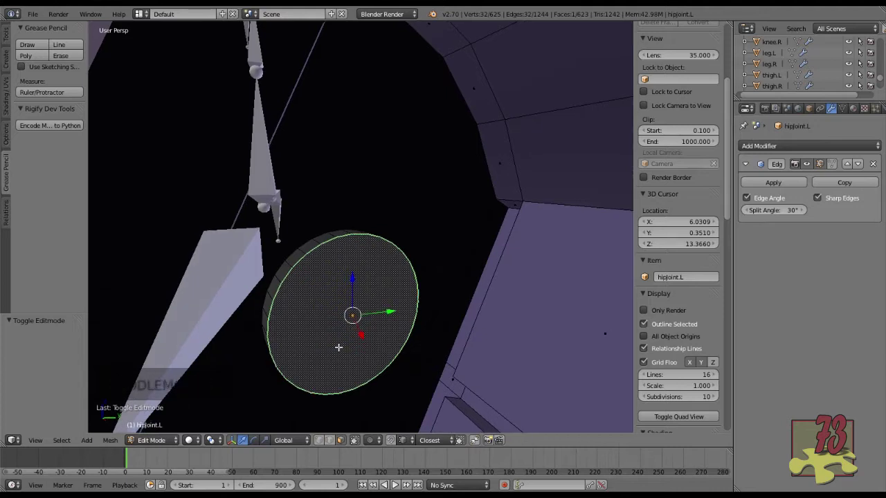
{"action": "middle_click_drag", "start_coordinate": [447, 327], "coordinate": [450, 327]}
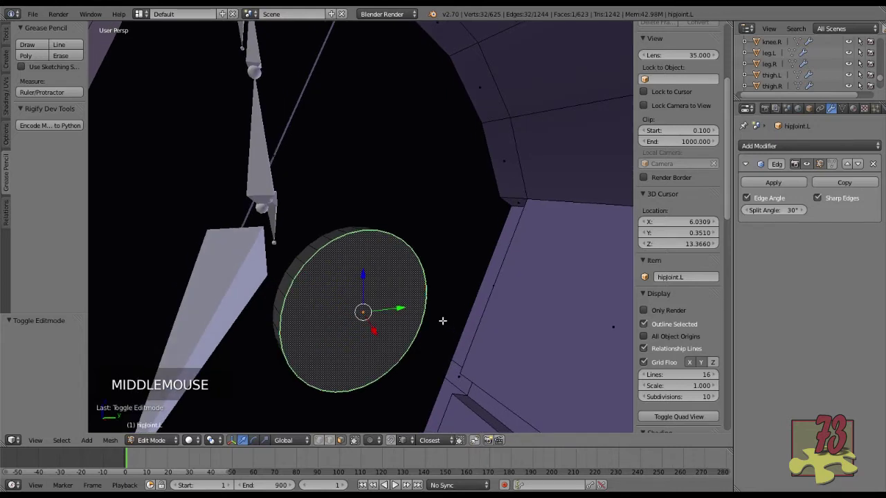
{"action": "key", "text": "ctrl+alt+space"}
{"action": "middle_click_drag", "start_coordinate": [439, 320], "coordinate": [449, 311]}
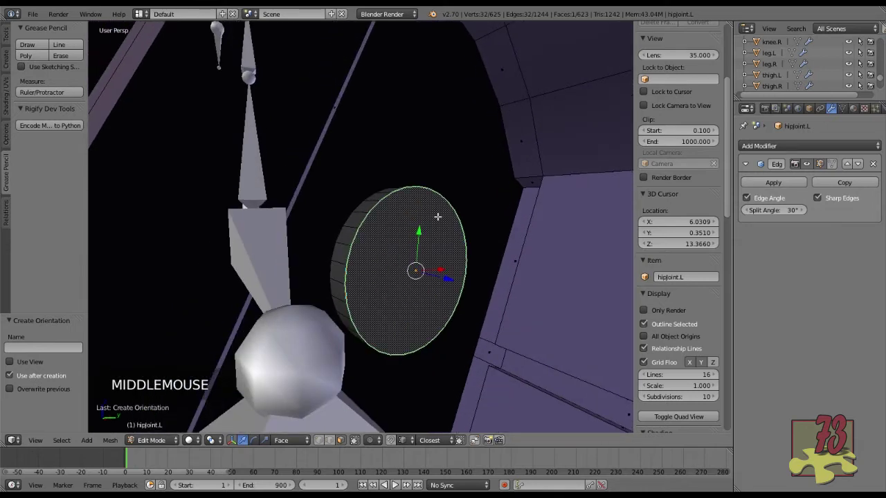
{"action": "left_click_drag", "start_coordinate": [450, 284], "coordinate": [565, 314]}
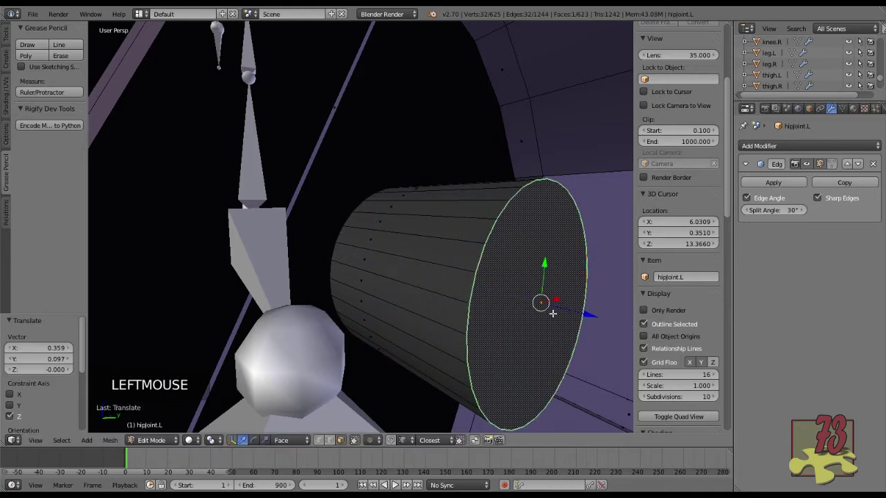
Isolate hipJoint.L in top view and move the connector's end face further into the joint box, about 0.05 in X and 0.01 in Y.
{"action": "scroll", "coordinate": [553, 313], "scroll_direction": "down", "scroll_amount": 3}
{"action": "key", "text": "KP_7"}
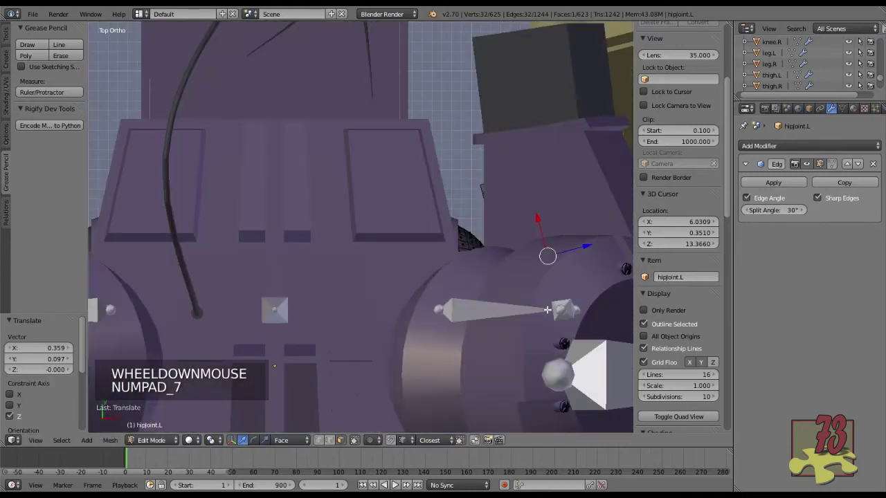
{"action": "key", "text": "Tab"}
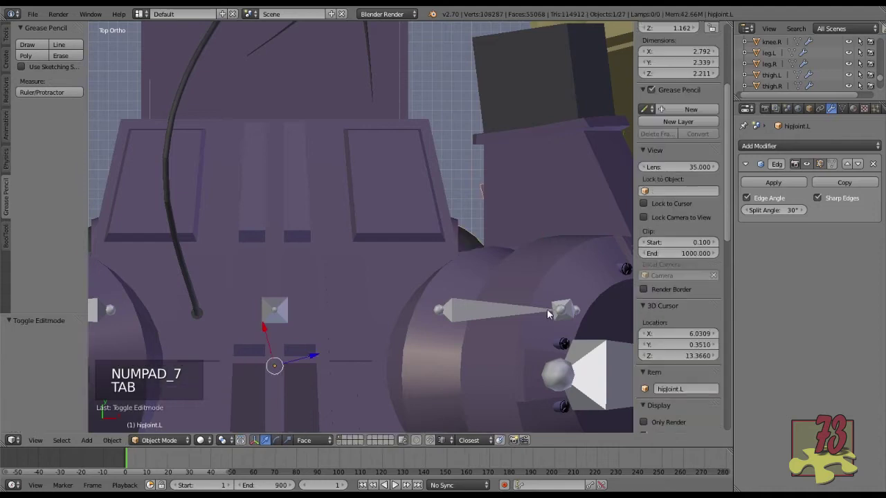
{"action": "scroll", "coordinate": [542, 323], "scroll_direction": "down", "scroll_amount": 2}
{"action": "key", "text": "KP_Divide"}
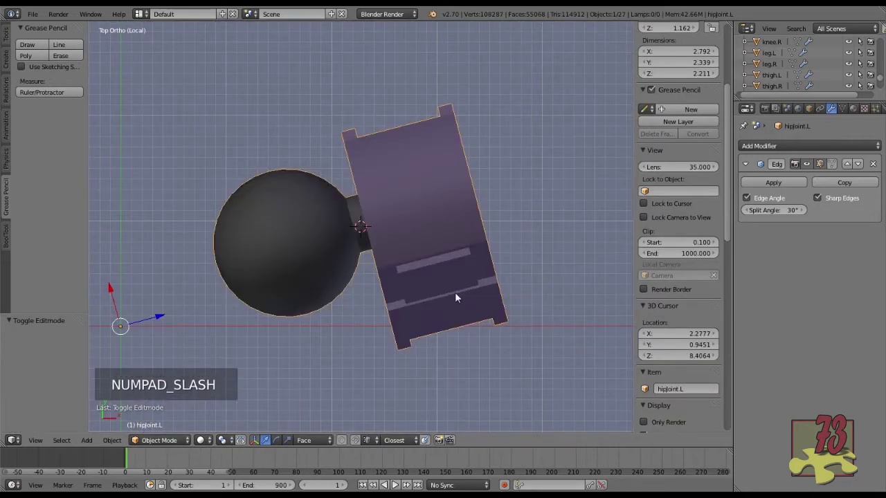
{"action": "scroll", "coordinate": [422, 275], "scroll_direction": "up", "scroll_amount": 1}
{"action": "key", "text": "Tab"}
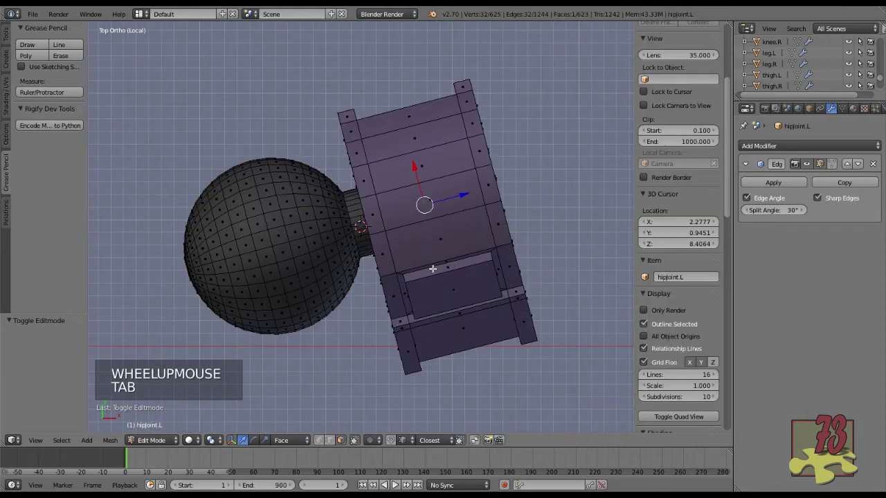
{"action": "key", "text": "z"}
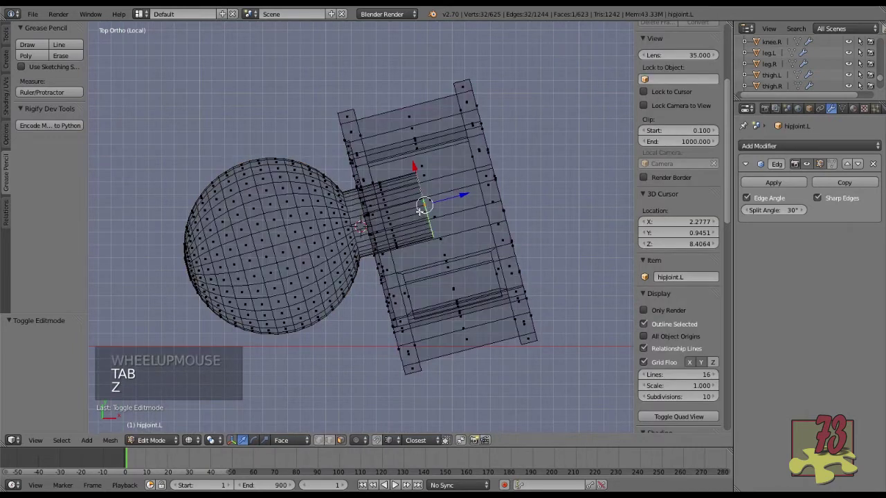
{"action": "scroll", "coordinate": [436, 235], "scroll_direction": "up", "scroll_amount": 1}
{"action": "left_click_drag", "start_coordinate": [473, 199], "coordinate": [482, 191]}
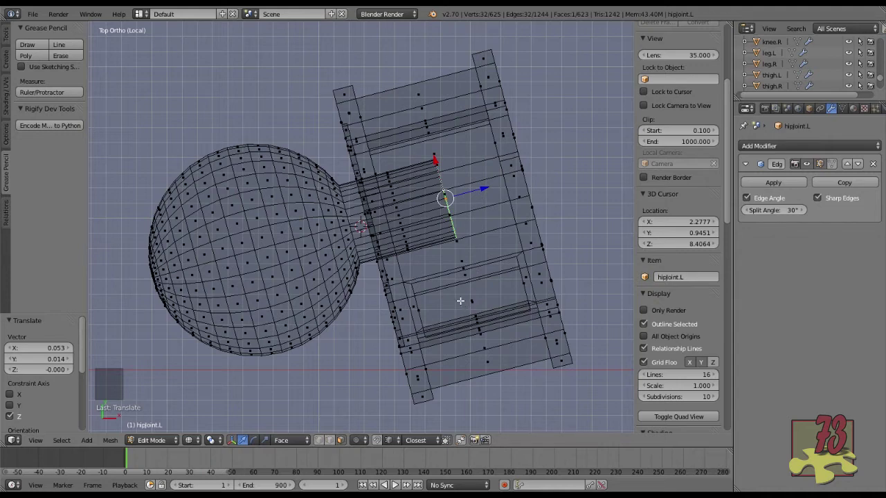
Leave the isolated view and snap the 3D cursor to the connector's selected end face.
{"action": "key", "text": "KP_Divide"}
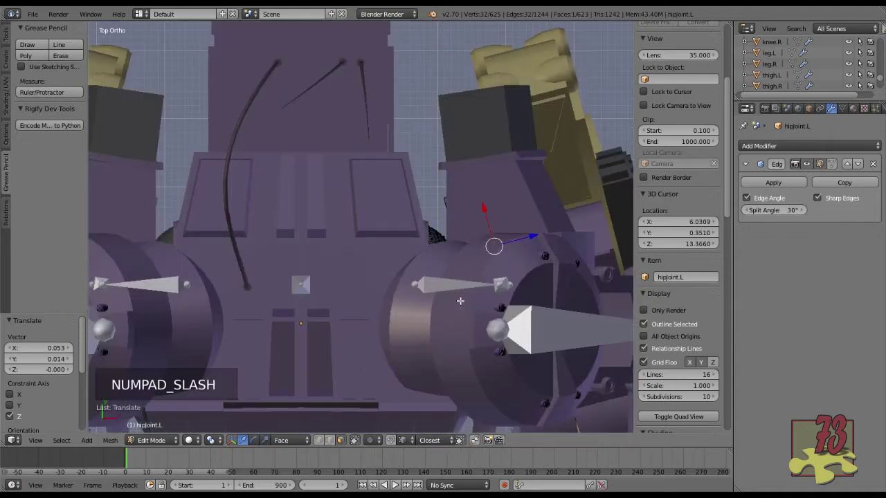
{"action": "key", "text": "z"}
{"action": "middle_click_drag", "start_coordinate": [461, 300], "coordinate": [378, 264]}
{"action": "key", "text": "shift+s"}
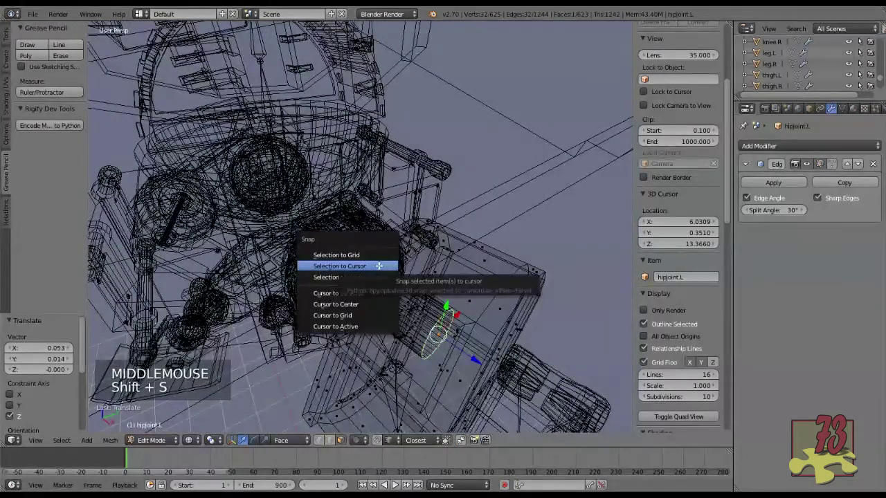
{"action": "left_click", "coordinate": [374, 294]}
{"action": "scroll", "coordinate": [374, 293], "scroll_direction": "down", "scroll_amount": 2}
{"action": "middle_click_drag", "start_coordinate": [373, 293], "coordinate": [429, 217], "text": "shift"}
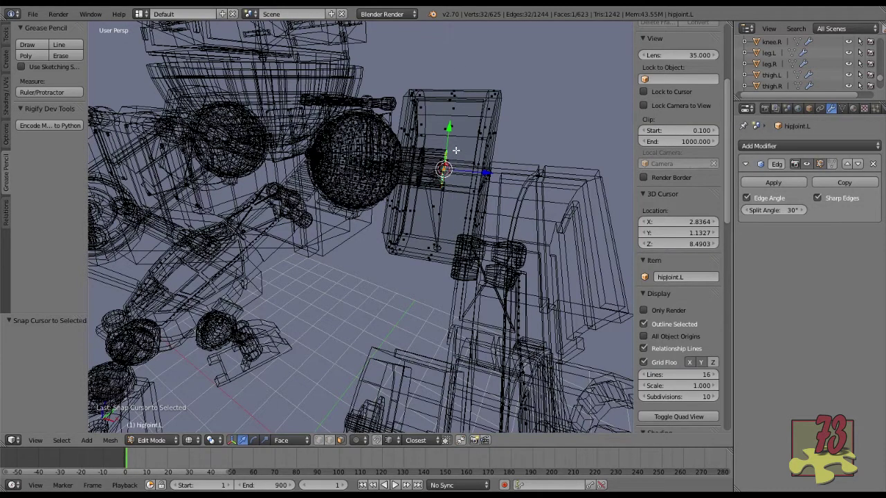
Edit the armature and snap the joint shared by hipJoint.L and hipJoint01.L to the 3D cursor.
{"action": "key", "text": "z"}
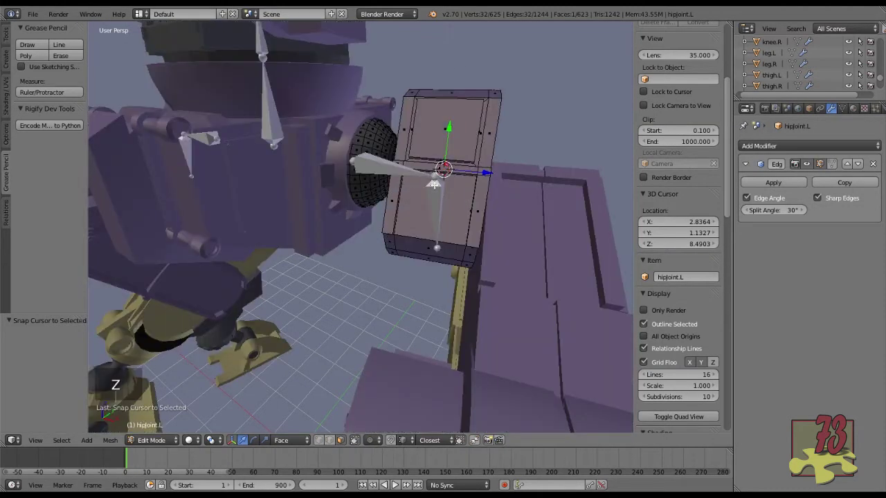
{"action": "right_click", "coordinate": [417, 176]}
{"action": "right_click", "coordinate": [408, 171]}
{"action": "key", "text": "Tab"}
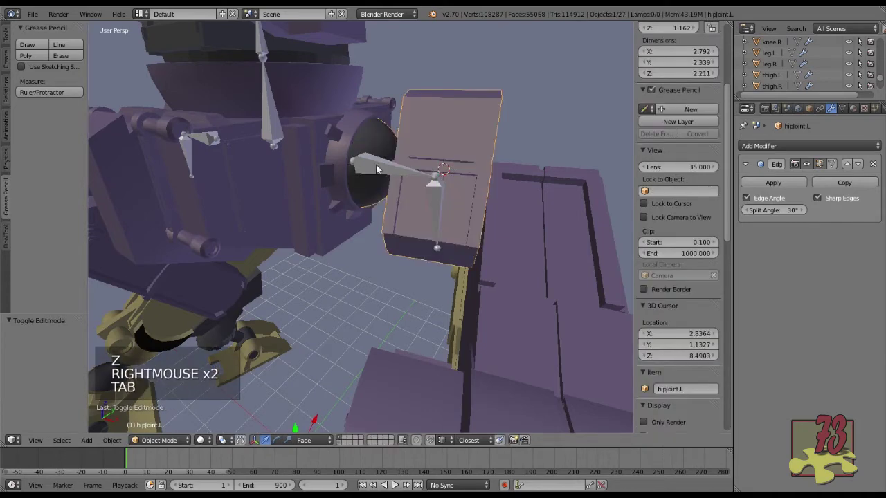
{"action": "right_click", "coordinate": [377, 164]}
{"action": "key", "text": "Tab"}
{"action": "right_click", "coordinate": [436, 177]}
{"action": "middle_click_drag", "start_coordinate": [436, 177], "coordinate": [437, 198]}
{"action": "key", "text": "shift+s"}
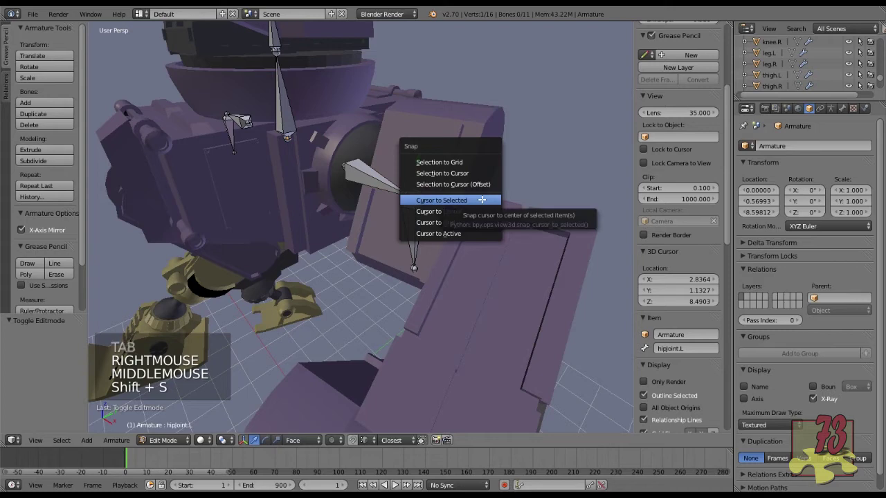
{"action": "left_click", "coordinate": [465, 173]}
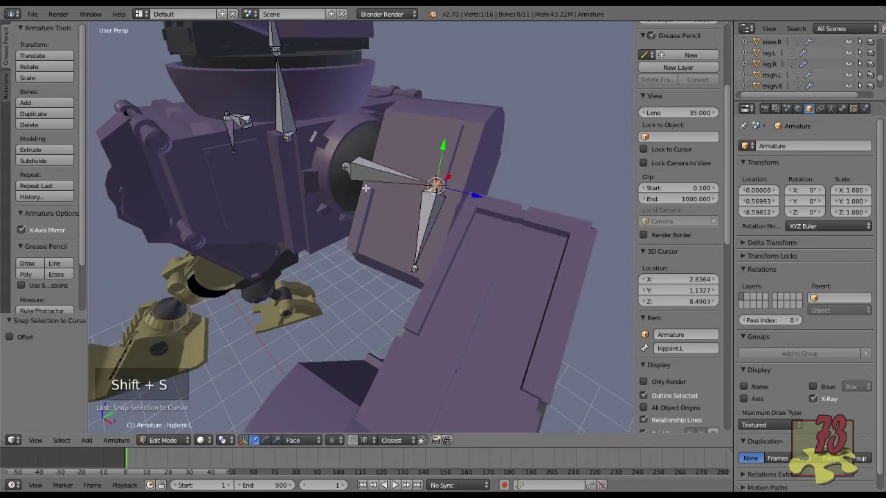
Leave the armature, edit the hipJoint.L mesh and select all faces linked to its ball.
{"action": "right_click", "coordinate": [348, 174]}
{"action": "middle_click_drag", "start_coordinate": [370, 183], "coordinate": [381, 185]}
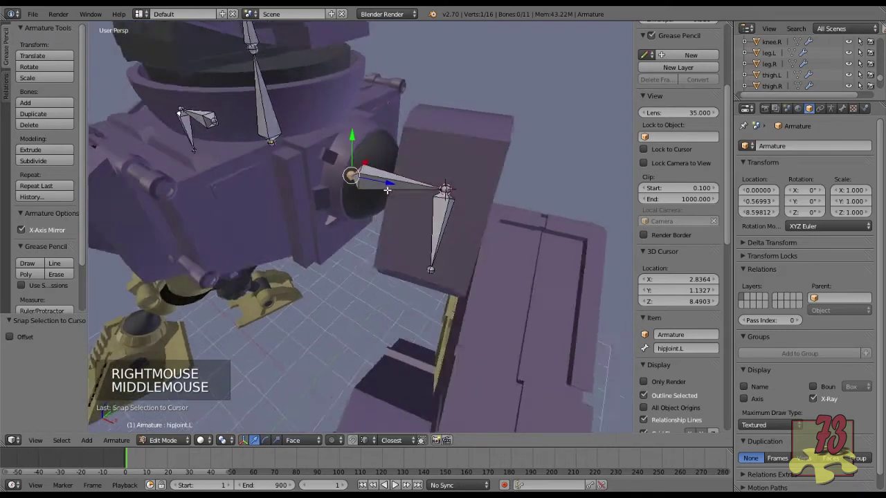
{"action": "scroll", "coordinate": [385, 186], "scroll_direction": "up", "scroll_amount": 2}
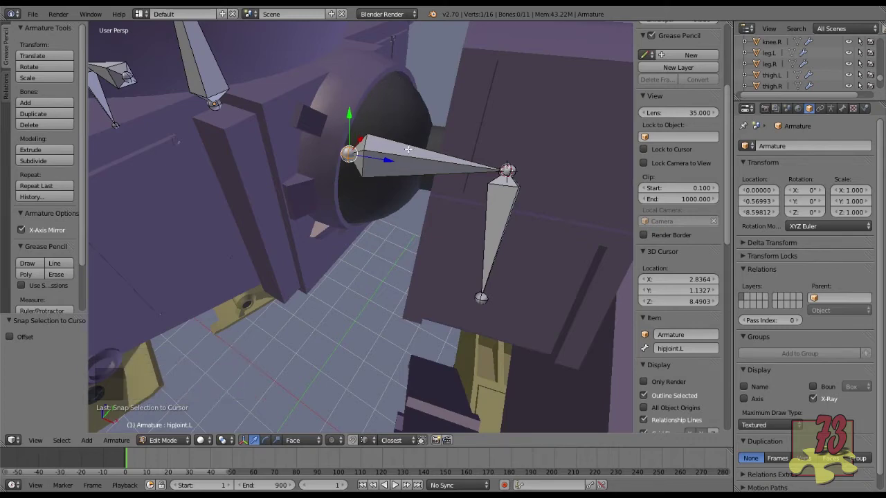
{"action": "key", "text": "Tab"}
{"action": "right_click", "coordinate": [430, 147]}
{"action": "key", "text": "Tab"}
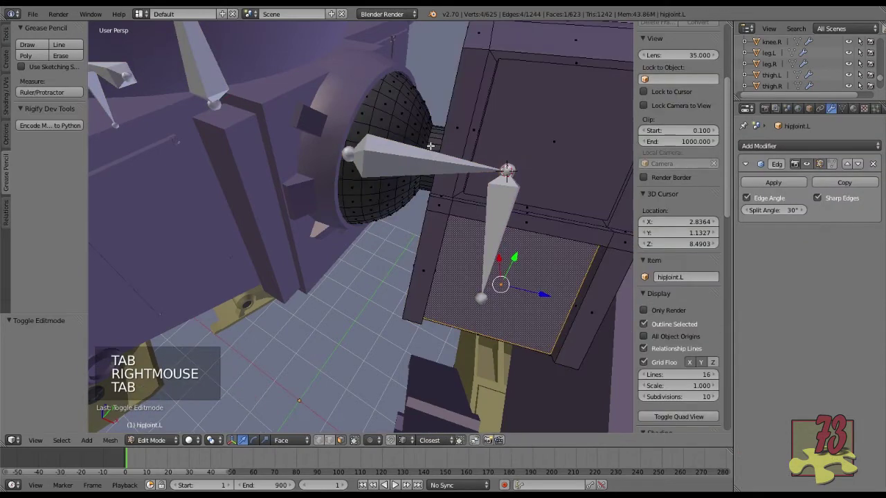
{"action": "right_click", "coordinate": [408, 133]}
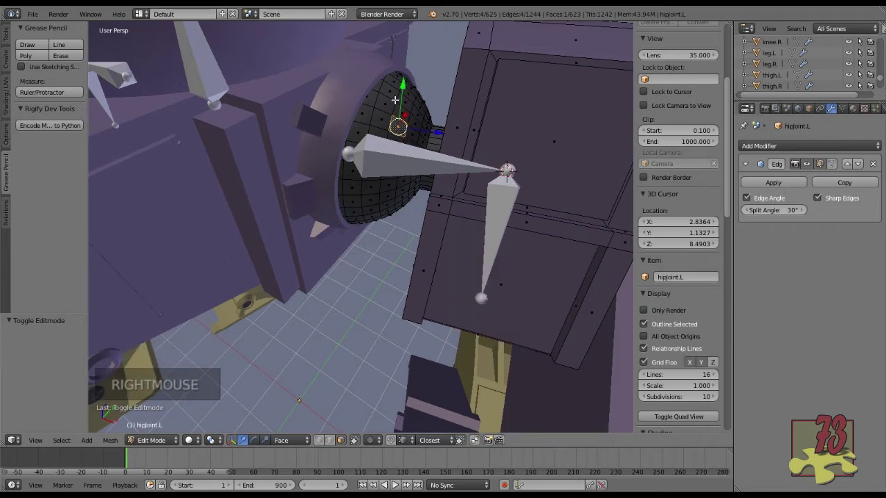
{"action": "key", "text": "ctrl+l"}
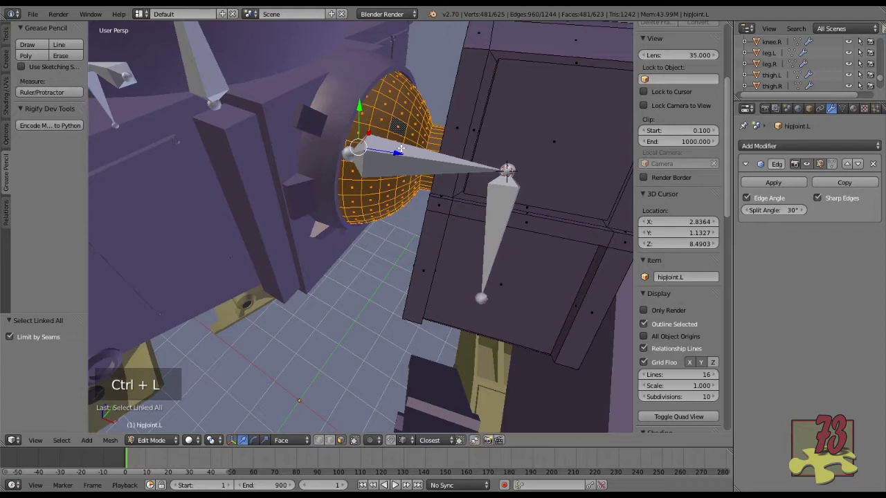
Deselect the connector cylinder's faces in wireframe so only the ball stays selected, and return to solid shading.
{"action": "middle_click_drag", "start_coordinate": [401, 148], "coordinate": [456, 163]}
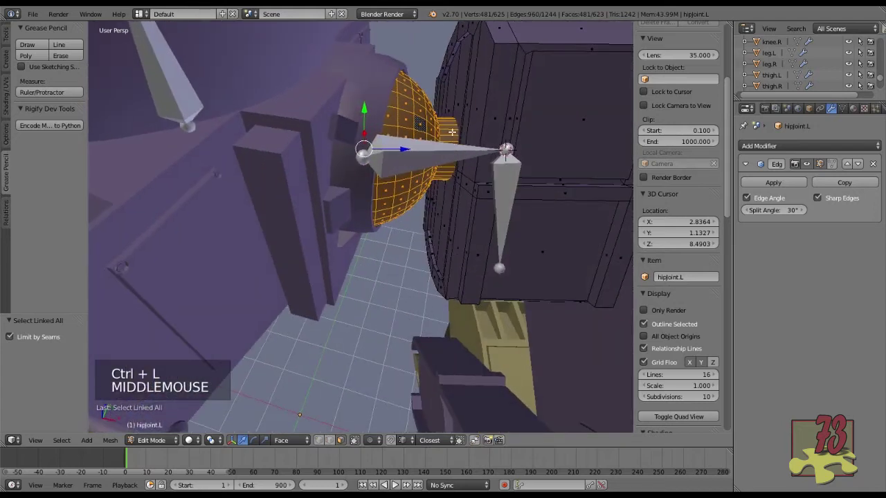
{"action": "key", "text": "z"}
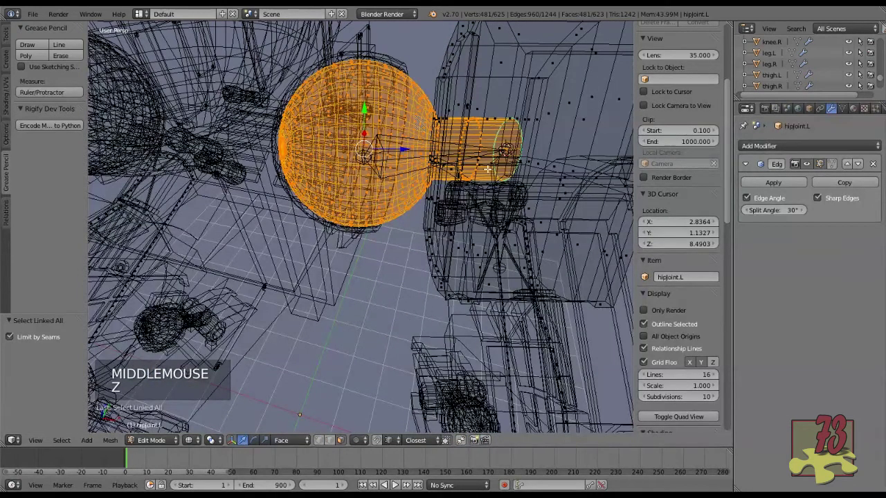
{"action": "key", "text": "b"}
{"action": "middle_click_drag", "start_coordinate": [452, 98], "coordinate": [553, 218]}
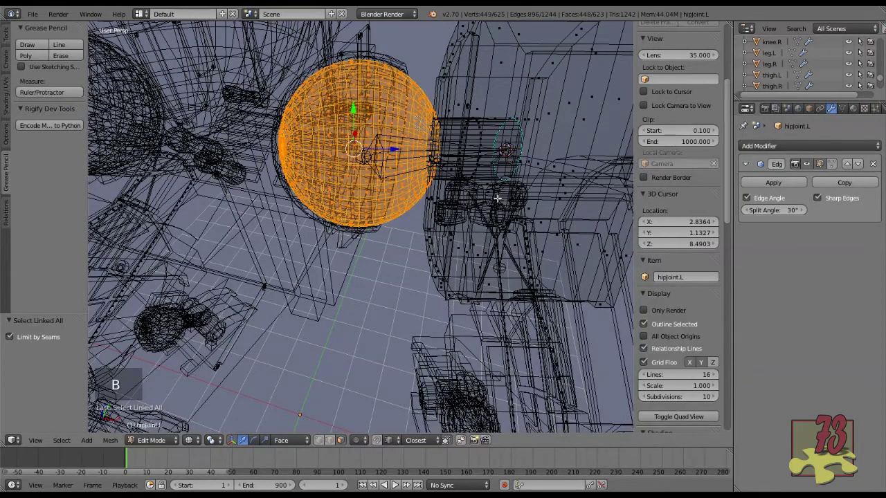
{"action": "key", "text": "z"}
{"action": "middle_click_drag", "start_coordinate": [487, 194], "coordinate": [417, 168]}
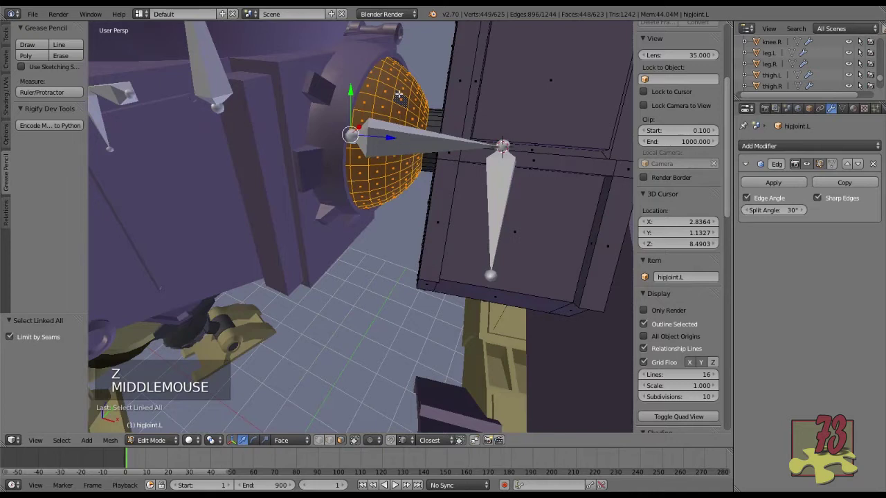
{"action": "key", "text": "shift+s"}
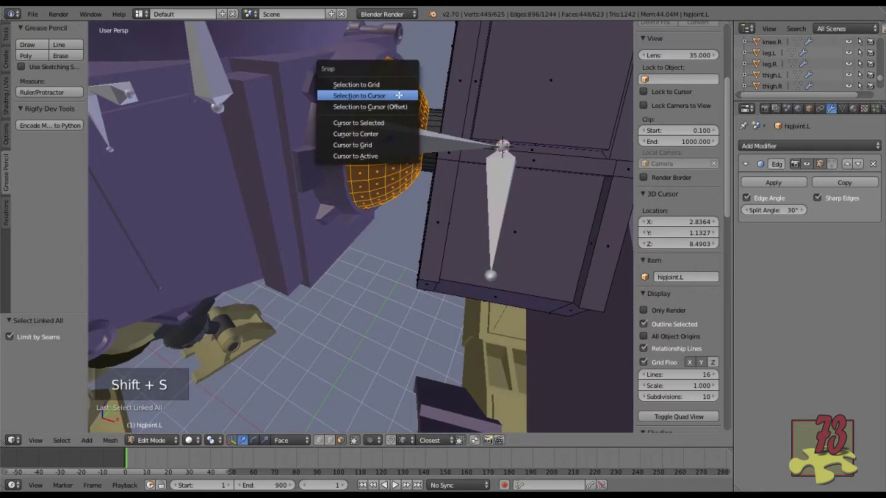
{"action": "left_click", "coordinate": [398, 95]}
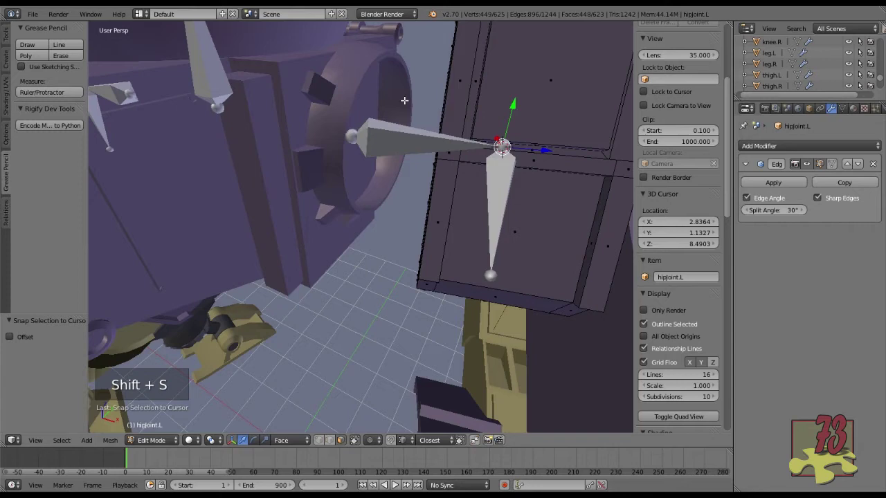
{"action": "key", "text": "ctrl+z"}
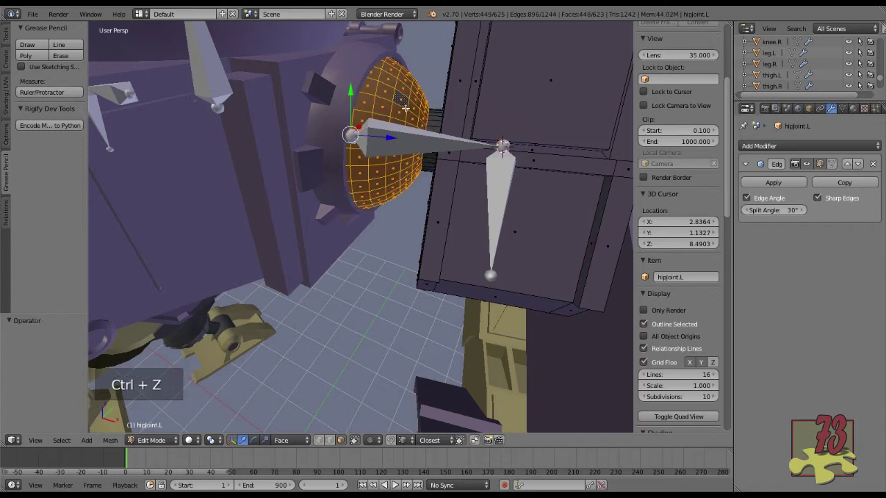
Snap the 3D cursor to the centre of the selected ball faces.
{"action": "key", "text": "shift+s"}
{"action": "left_click", "coordinate": [400, 139]}
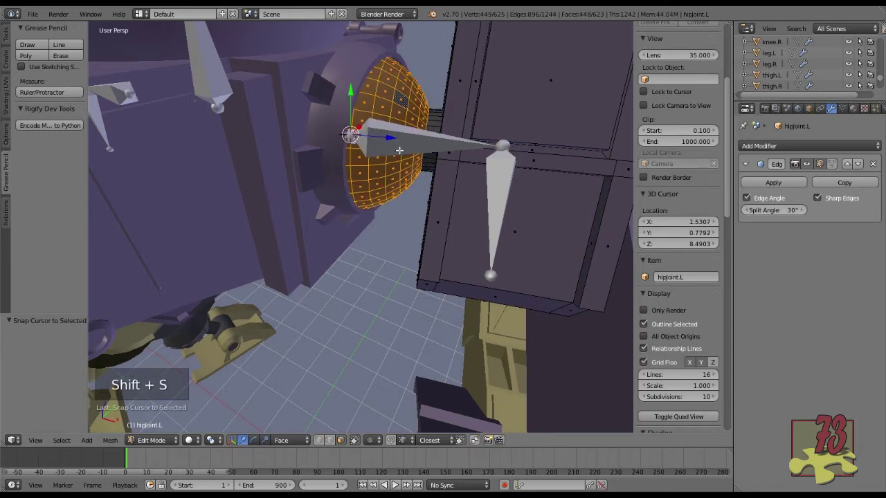
{"action": "middle_click_drag", "start_coordinate": [405, 130], "coordinate": [408, 175]}
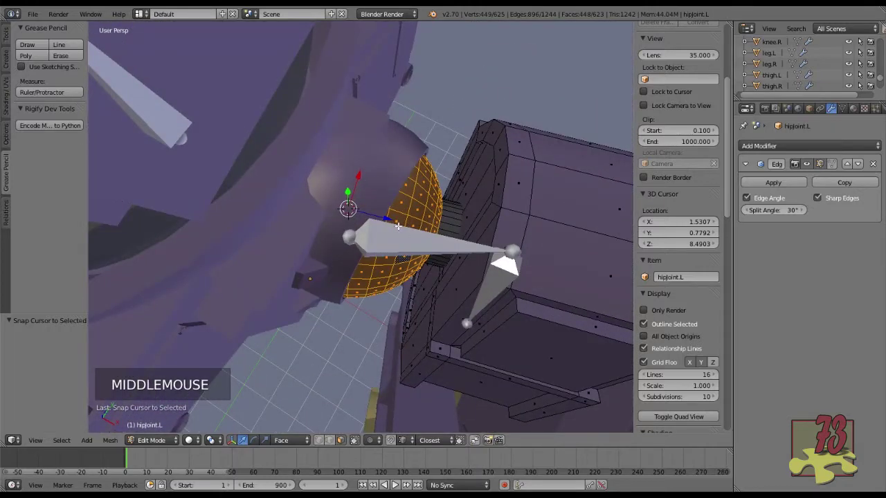
{"action": "middle_click_drag", "start_coordinate": [398, 226], "coordinate": [400, 201]}
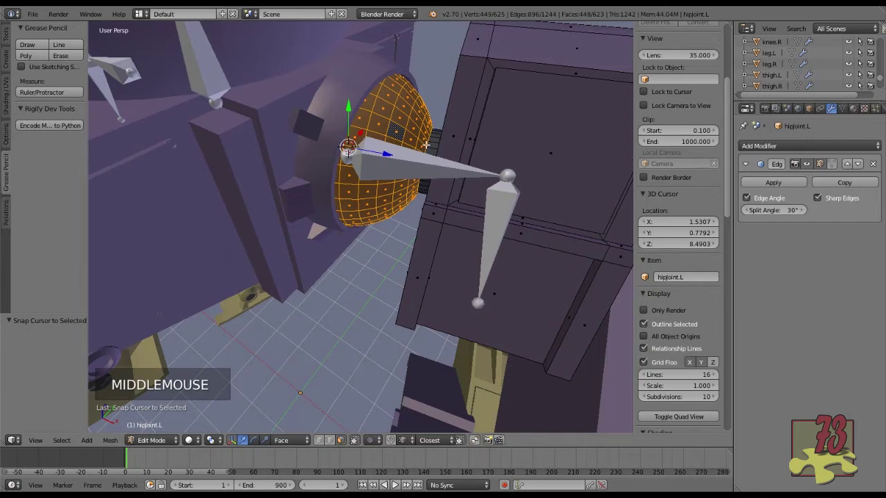
{"action": "middle_click_drag", "start_coordinate": [422, 138], "coordinate": [377, 187]}
Edit the armature, snap the ball-side end of hipJoint.L to the 3D cursor, and deselect everything.
{"action": "key", "text": "Tab"}
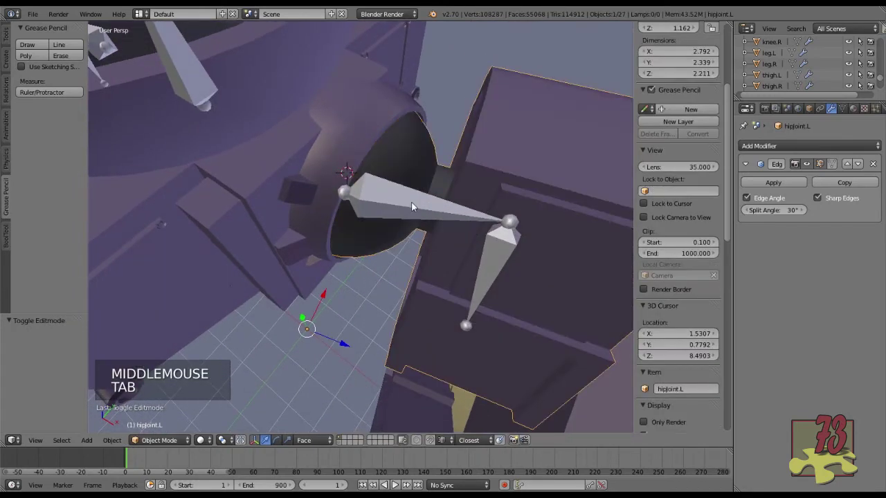
{"action": "right_click", "coordinate": [408, 204]}
{"action": "key", "text": "Tab"}
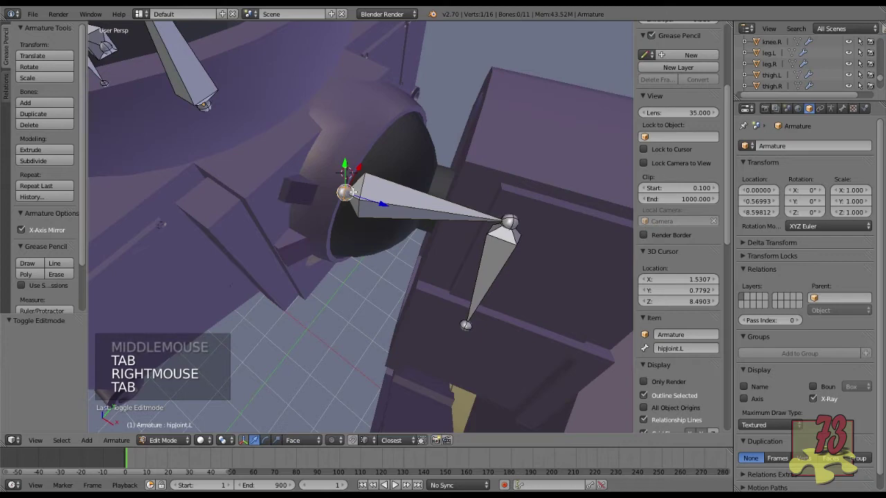
{"action": "right_click", "coordinate": [392, 195]}
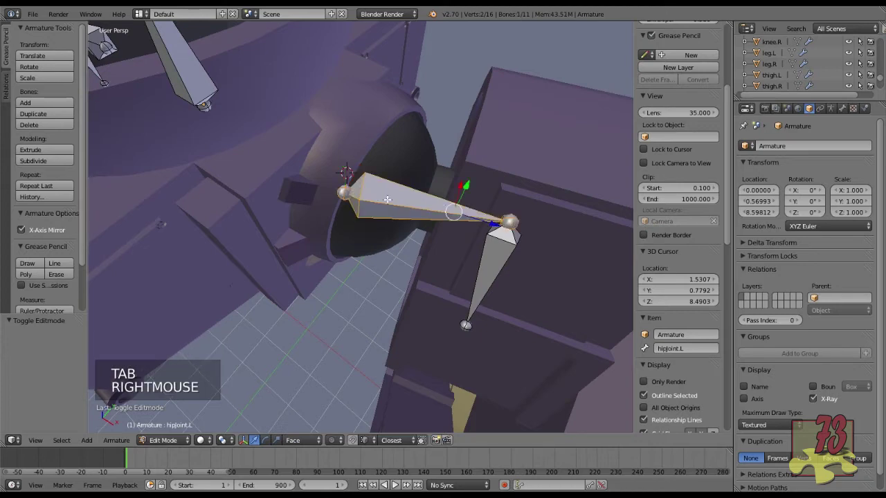
{"action": "right_click", "coordinate": [355, 186]}
{"action": "middle_click_drag", "start_coordinate": [356, 186], "coordinate": [398, 192]}
{"action": "key", "text": "shift+s"}
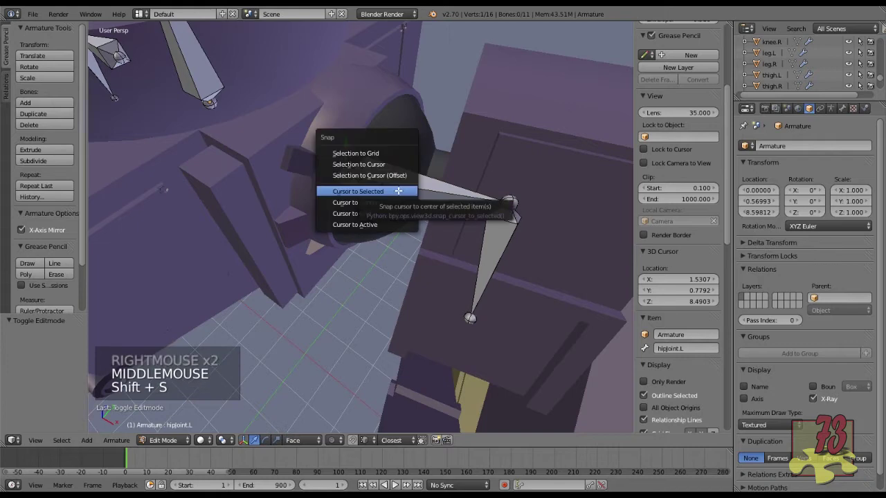
{"action": "left_click", "coordinate": [386, 165]}
{"action": "middle_click_drag", "start_coordinate": [413, 208], "coordinate": [441, 169]}
{"action": "scroll", "coordinate": [416, 200], "scroll_direction": "down", "scroll_amount": 2}
{"action": "key", "text": "a"}
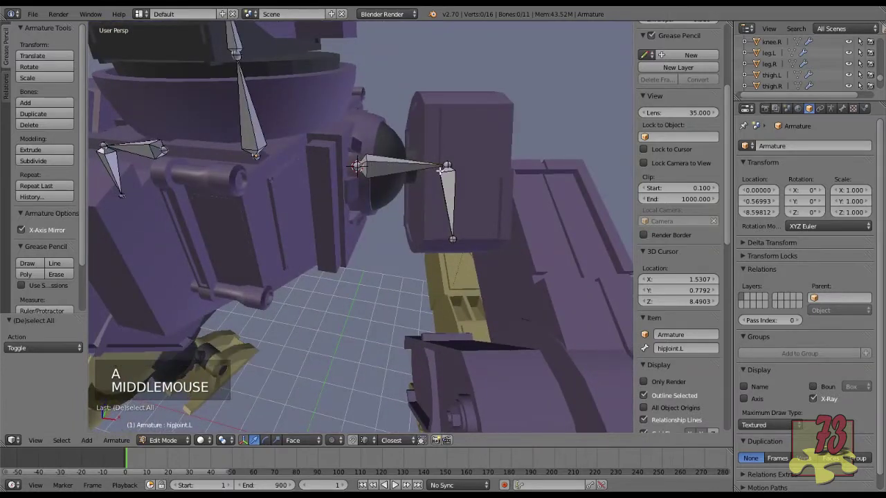
Select the tip of hipJoint01.L and inspect its position relative to the joint box and thigh.
{"action": "middle_click_drag", "start_coordinate": [413, 225], "coordinate": [450, 206]}
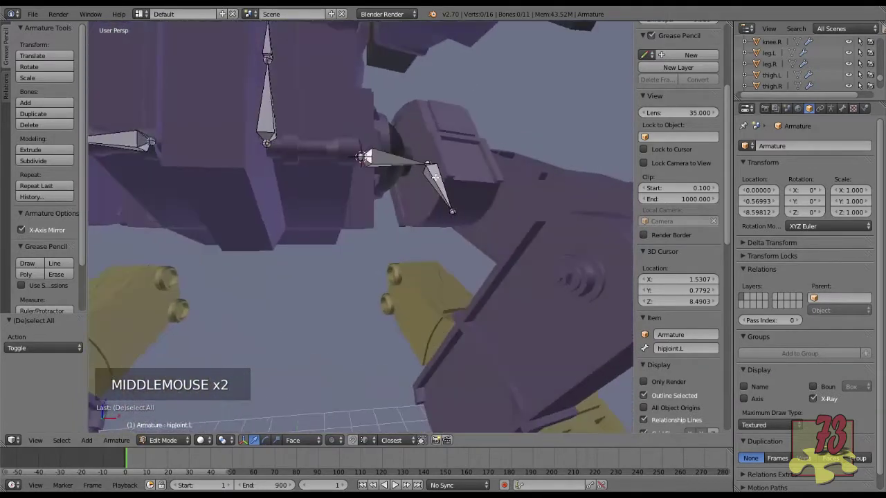
{"action": "scroll", "coordinate": [464, 212], "scroll_direction": "up", "scroll_amount": 1}
{"action": "right_click", "coordinate": [476, 216]}
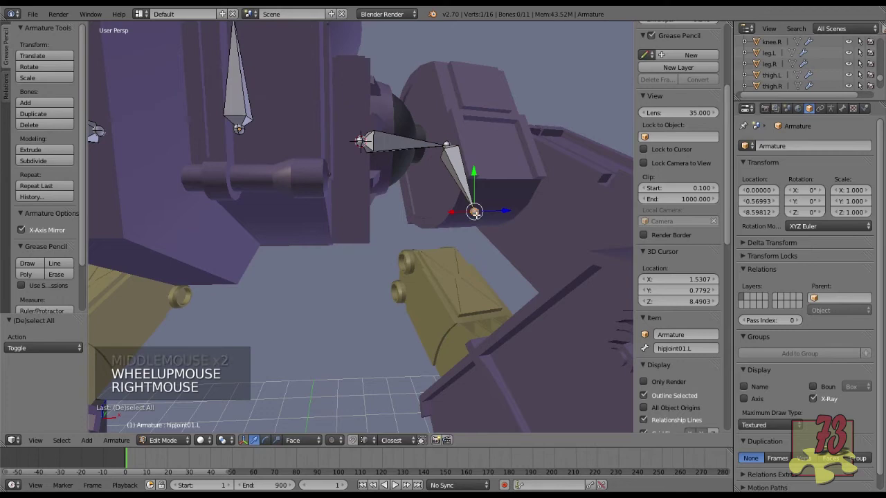
{"action": "scroll", "coordinate": [494, 219], "scroll_direction": "down", "scroll_amount": 1}
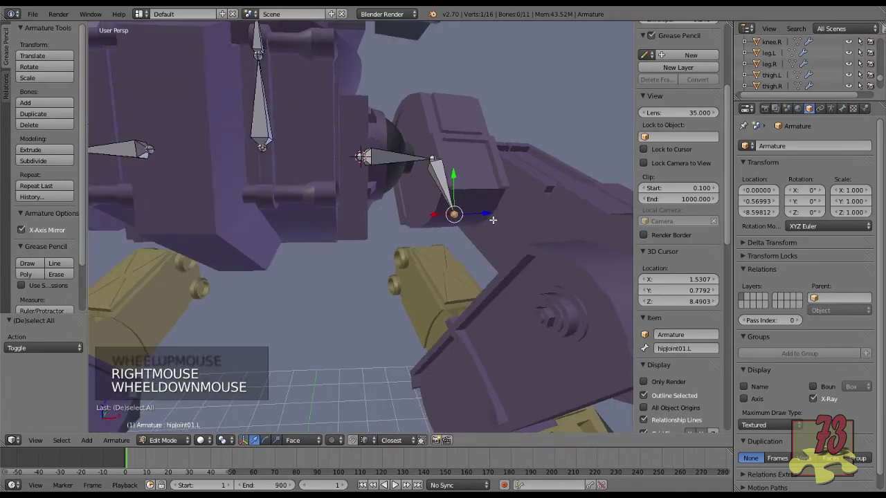
{"action": "middle_click_drag", "start_coordinate": [494, 218], "coordinate": [437, 241]}
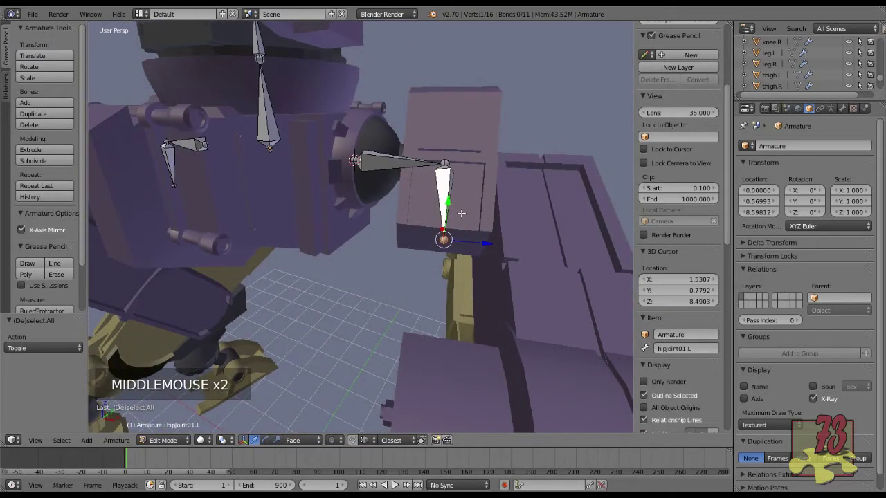
Sketch a grease pencil line from hipJoint01.L to the thigh with circled ends, and remove the sketch.
{"action": "key", "text": "d"}
{"action": "mouse_move", "coordinate": [435, 199]}
{"action": "left_mouse_down"}
{"action": "mouse_move", "coordinate": [560, 210]}
{"action": "mouse_move", "coordinate": [438, 200]}
{"action": "left_mouse_up"}
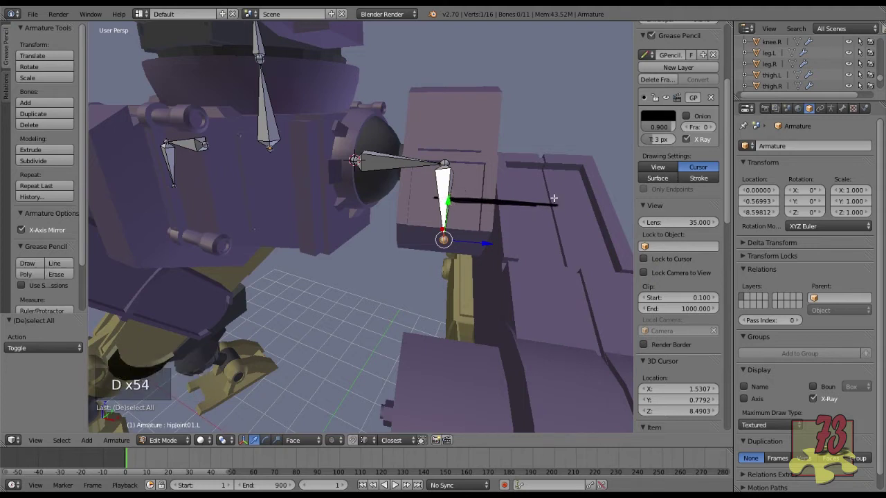
{"action": "left_click_drag", "start_coordinate": [555, 204], "coordinate": [552, 224]}
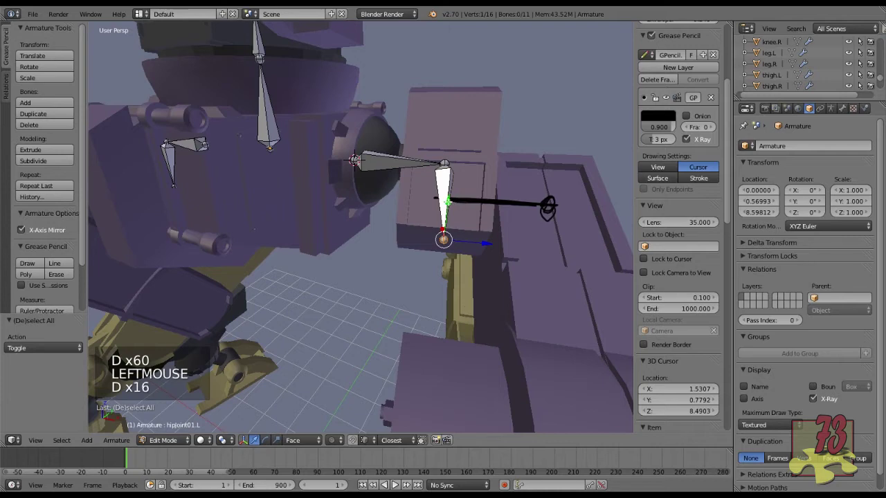
{"action": "left_click_drag", "start_coordinate": [439, 197], "coordinate": [443, 212]}
{"action": "key", "text": "d"}
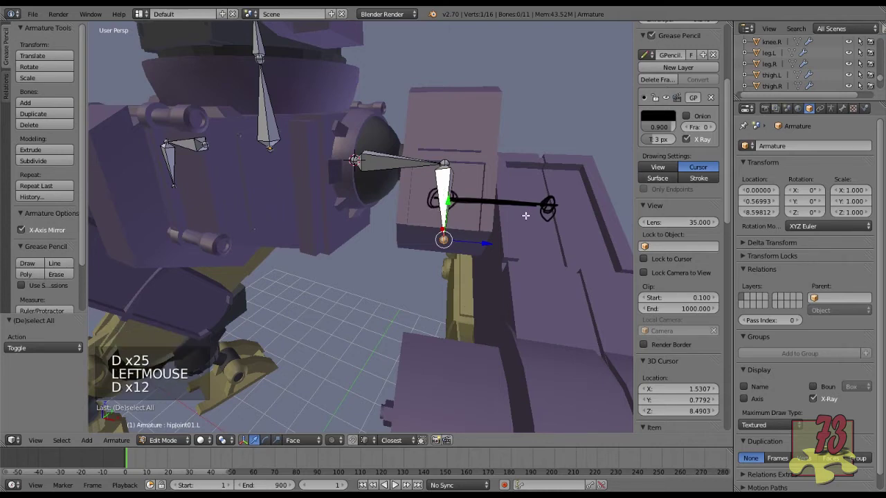
{"action": "middle_click_drag", "start_coordinate": [504, 237], "coordinate": [508, 221]}
{"action": "scroll", "coordinate": [687, 104], "scroll_direction": "up", "scroll_amount": 1}
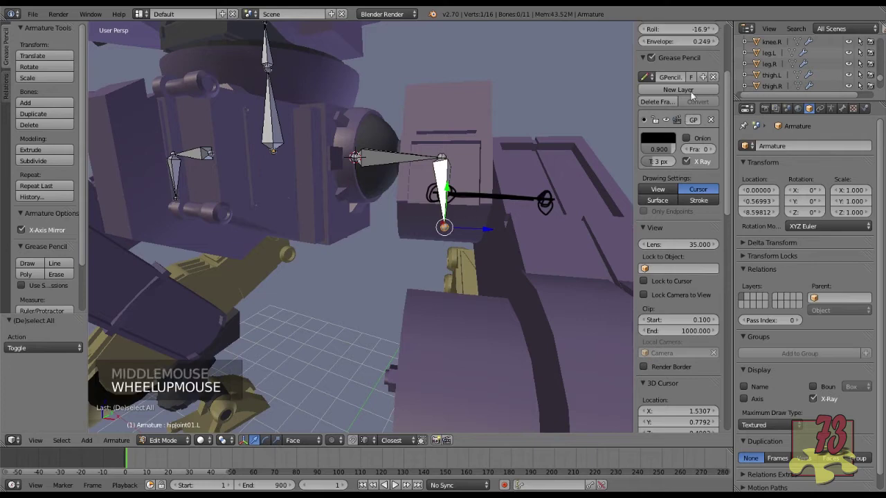
{"action": "left_click", "coordinate": [714, 77]}
Leave armature editing and isolate the hipJoint.L mesh together with the armature in local view.
{"action": "middle_click_drag", "start_coordinate": [531, 198], "coordinate": [519, 184]}
{"action": "key", "text": "Tab"}
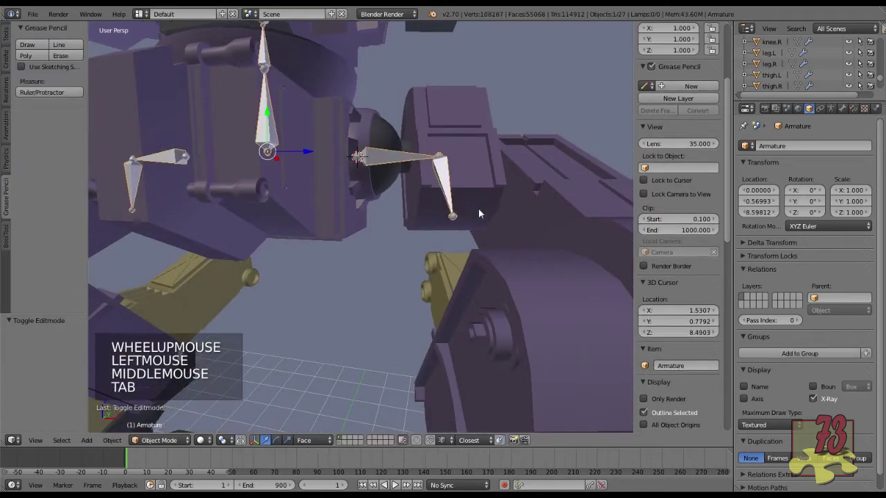
{"action": "scroll", "coordinate": [473, 214], "scroll_direction": "up", "scroll_amount": 1}
{"action": "right_click", "coordinate": [476, 214]}
{"action": "right_click", "coordinate": [478, 216]}
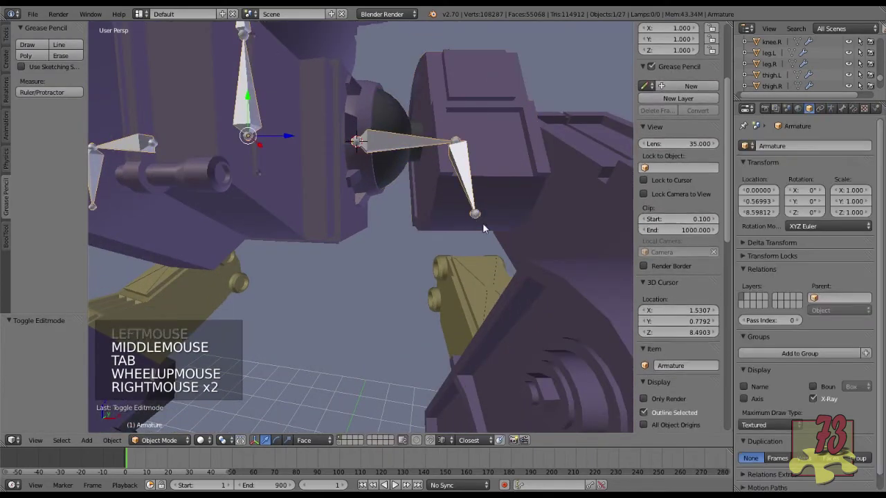
{"action": "right_click", "coordinate": [505, 215]}
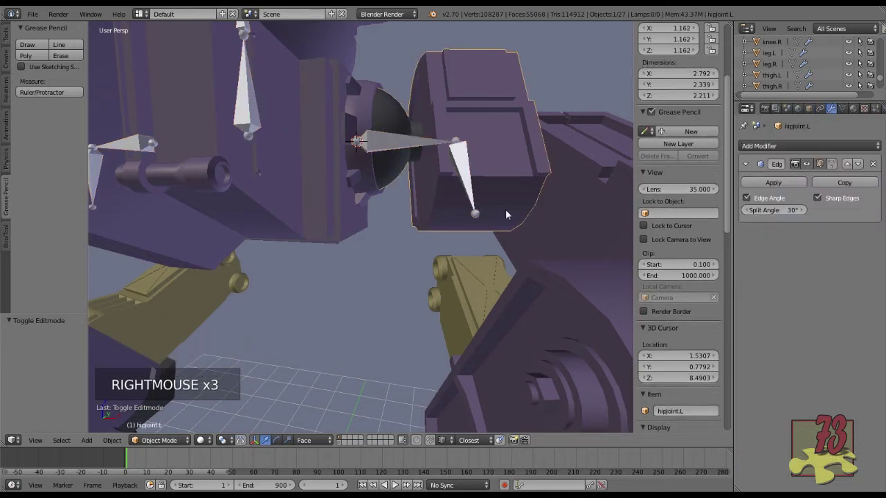
{"action": "right_click", "coordinate": [503, 189], "text": "shift"}
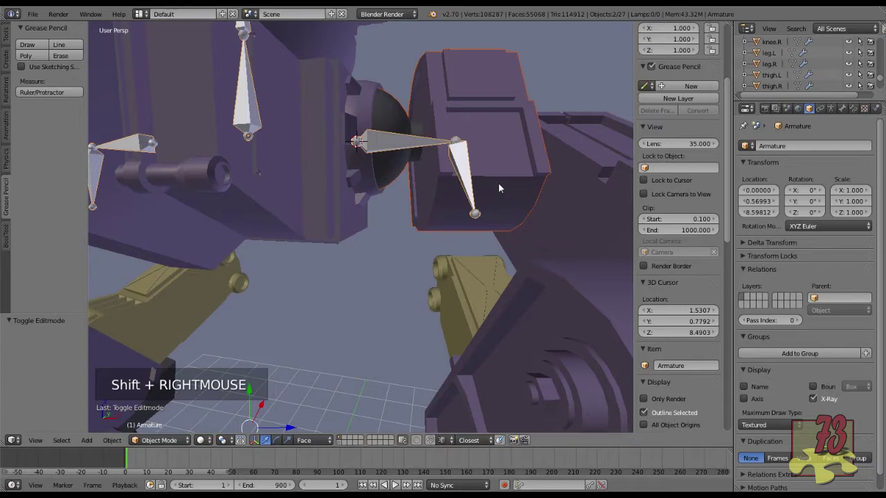
{"action": "key", "text": "KP_Divide"}
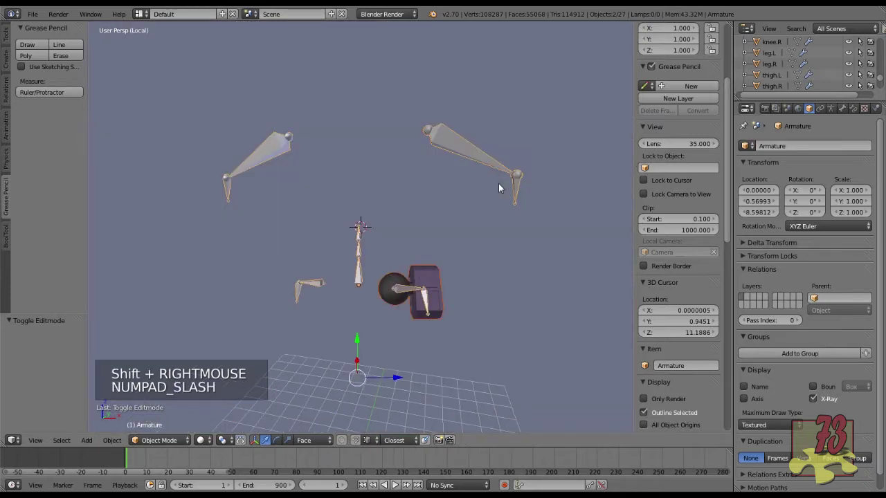
Inspect the hipJoint.L mesh faces around the tip of hipJoint01.L in a wireframe top view.
{"action": "key", "text": "KP_7"}
{"action": "scroll", "coordinate": [493, 190], "scroll_direction": "up", "scroll_amount": 6}
{"action": "middle_click_drag", "start_coordinate": [474, 261], "coordinate": [361, 188], "text": "shift"}
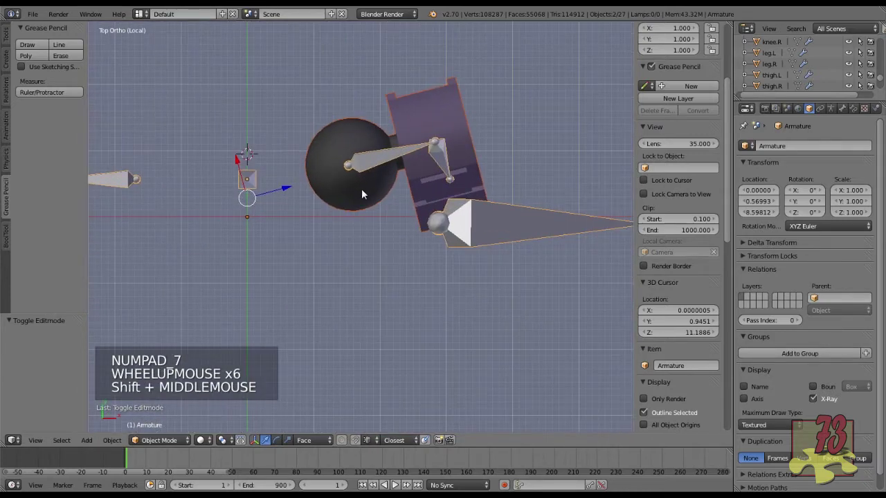
{"action": "scroll", "coordinate": [421, 186], "scroll_direction": "up", "scroll_amount": 1}
{"action": "key", "text": "z"}
{"action": "scroll", "coordinate": [468, 189], "scroll_direction": "up", "scroll_amount": 3}
{"action": "middle_click_drag", "start_coordinate": [469, 182], "coordinate": [409, 256], "text": "shift"}
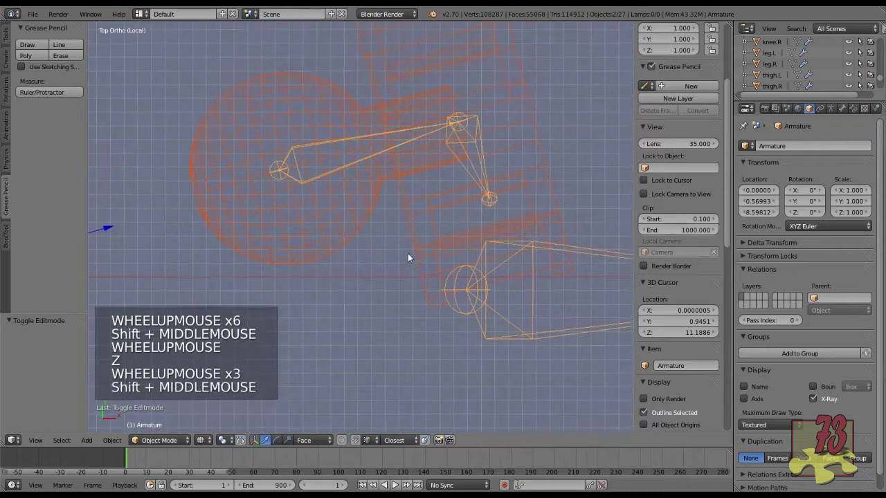
{"action": "right_click", "coordinate": [532, 131]}
{"action": "key", "text": "Tab"}
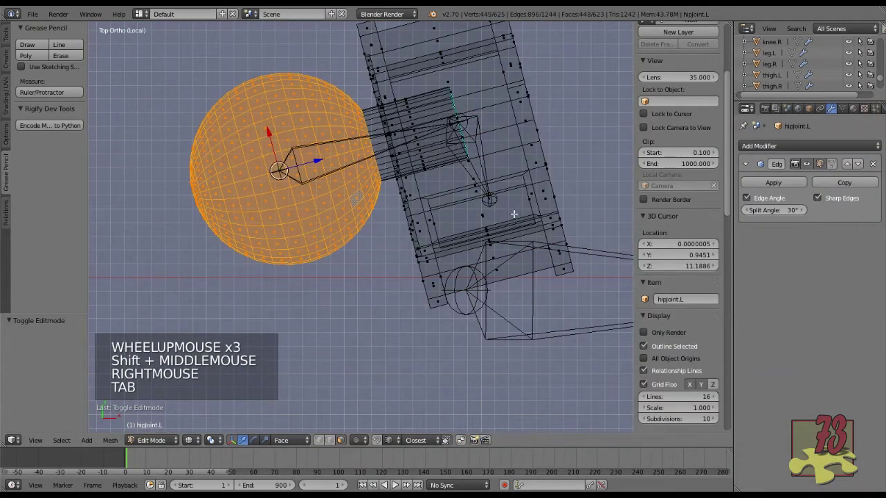
{"action": "right_click", "coordinate": [497, 207]}
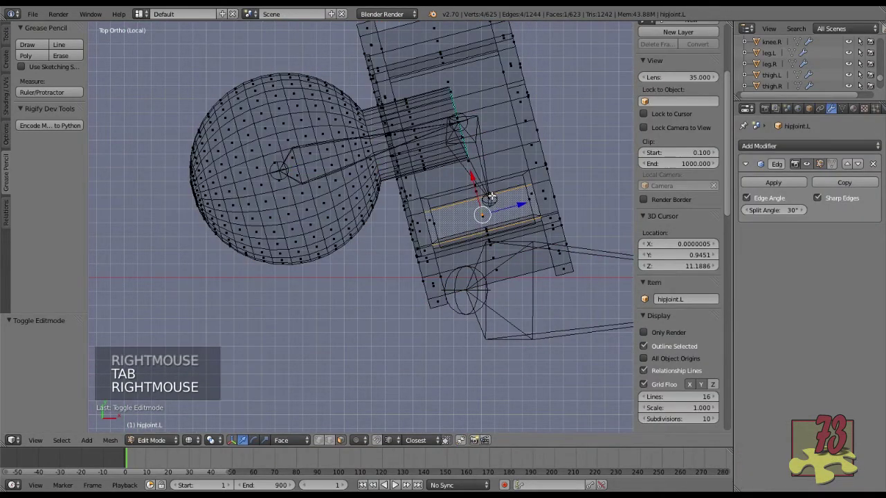
{"action": "right_click", "coordinate": [484, 192]}
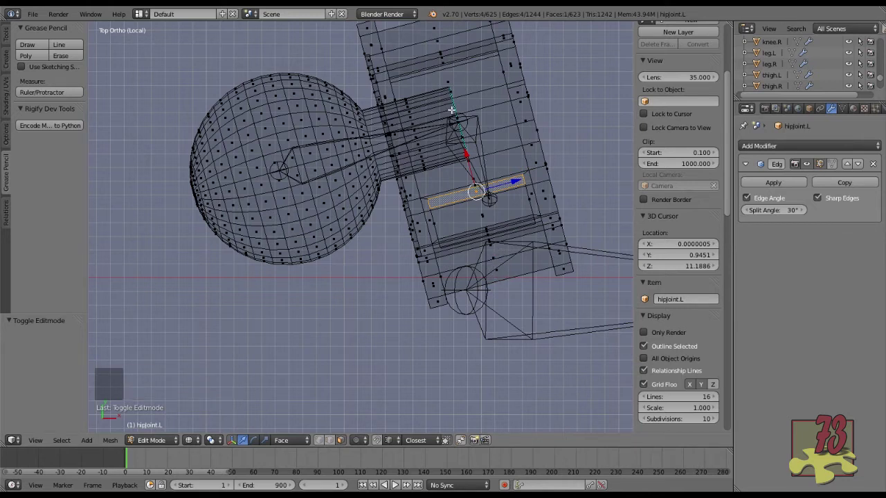
{"action": "right_click", "coordinate": [484, 213]}
{"action": "right_click", "coordinate": [490, 198]}
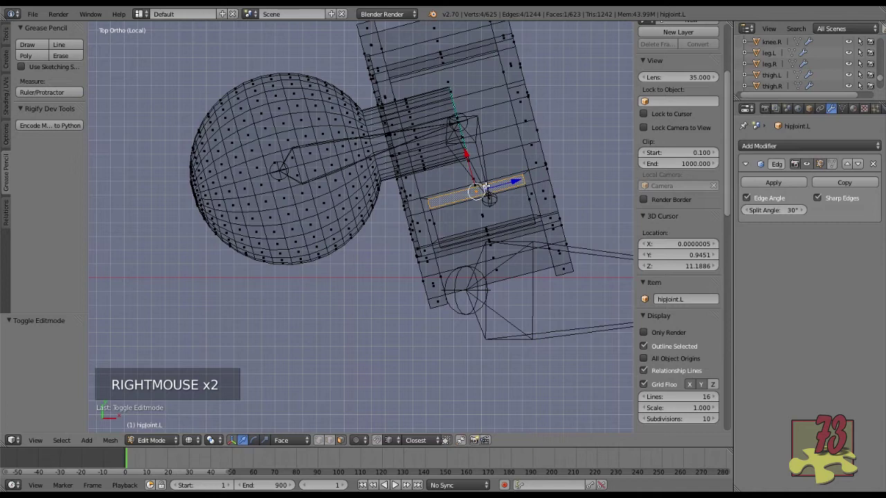
{"action": "right_click", "coordinate": [484, 173]}
{"action": "key", "text": "Tab"}
Edit the armature and move the tip of hipJoint01.L freehand in top view by about 0.008 on X and -0.351 on Y.
{"action": "right_click", "coordinate": [487, 186]}
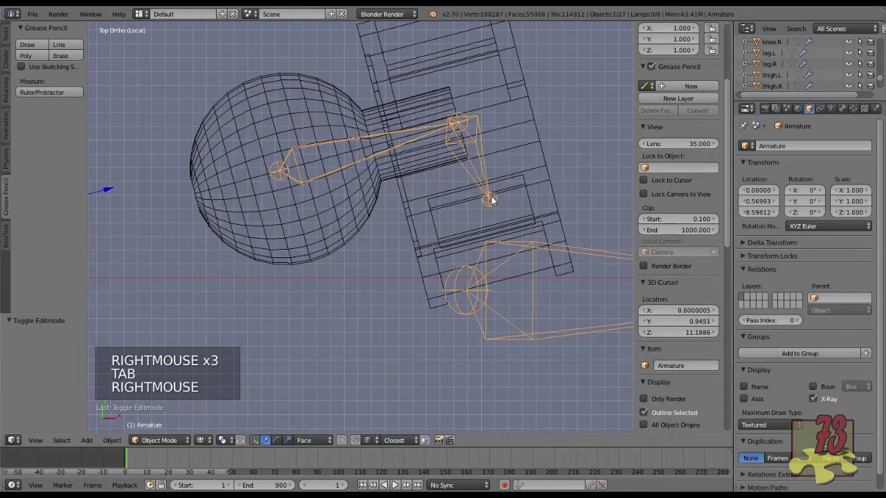
{"action": "key", "text": "Tab"}
{"action": "right_click", "coordinate": [489, 199]}
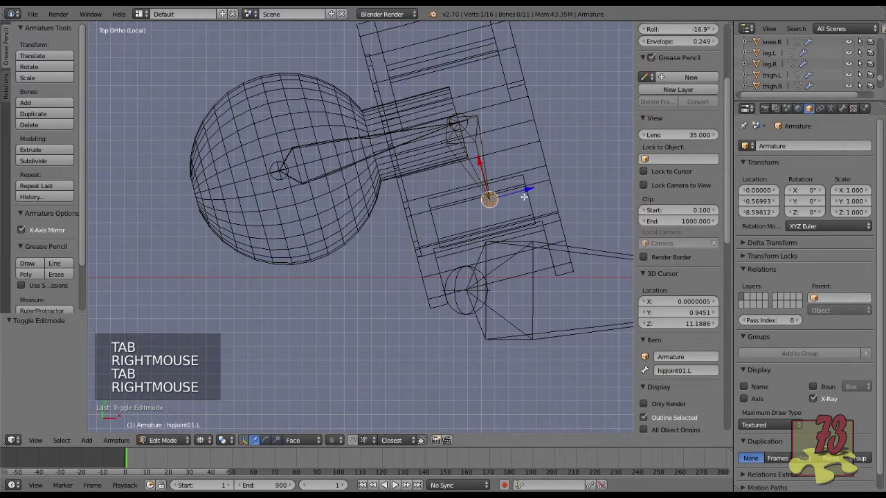
{"action": "key", "text": "g"}
{"action": "key", "text": "g"}
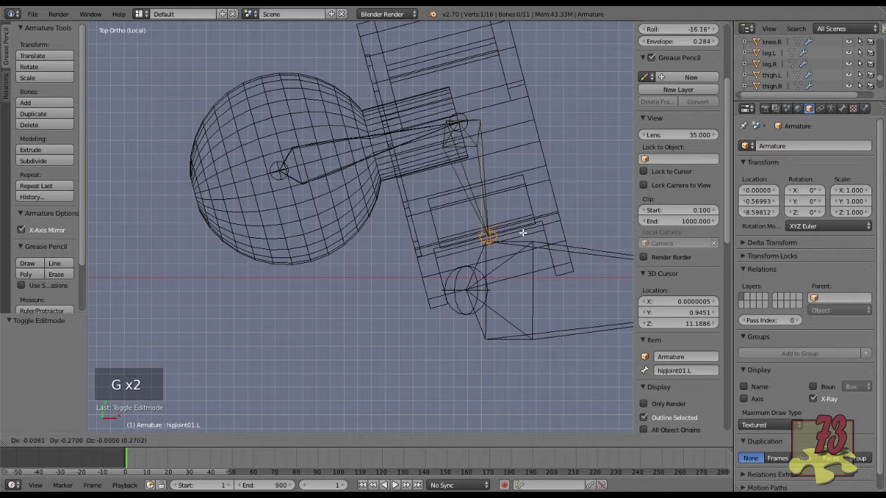
{"action": "left_click", "coordinate": [525, 244]}
Move the tip of hipJoint01.L inside the joint box by about -0.050 on X, 0.472 on Y and 0.220 on Z.
{"action": "middle_click_drag", "start_coordinate": [525, 244], "coordinate": [509, 207]}
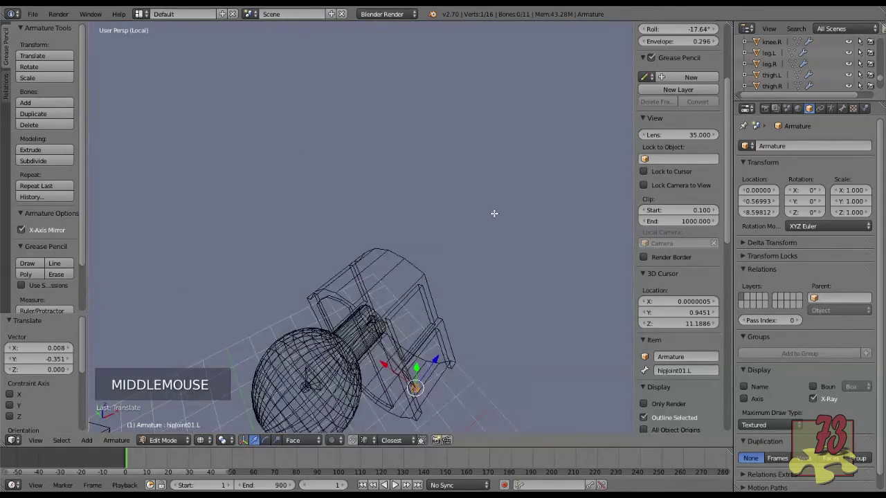
{"action": "key", "text": "KP_Decimal"}
{"action": "scroll", "coordinate": [485, 212], "scroll_direction": "down", "scroll_amount": 17}
{"action": "middle_click_drag", "start_coordinate": [471, 208], "coordinate": [480, 166]}
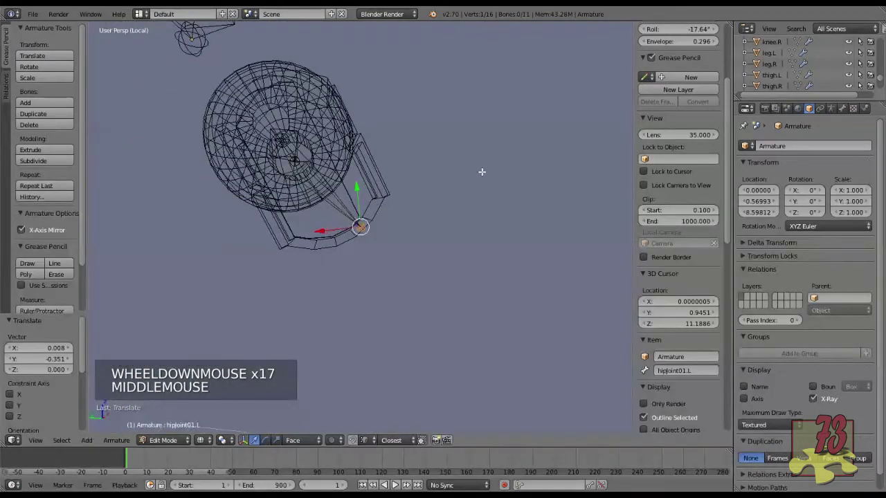
{"action": "key", "text": "g"}
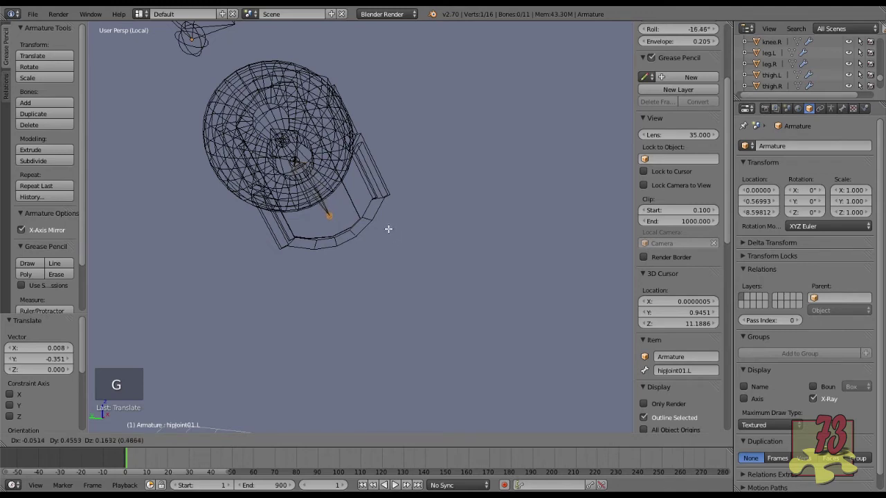
{"action": "left_click", "coordinate": [387, 228]}
Shift the tip of hipJoint01.L sideways within the box, and nudge it by about -0.019, 0.044 and -0.024 on X, Y and Z.
{"action": "middle_click_drag", "start_coordinate": [339, 239], "coordinate": [453, 218]}
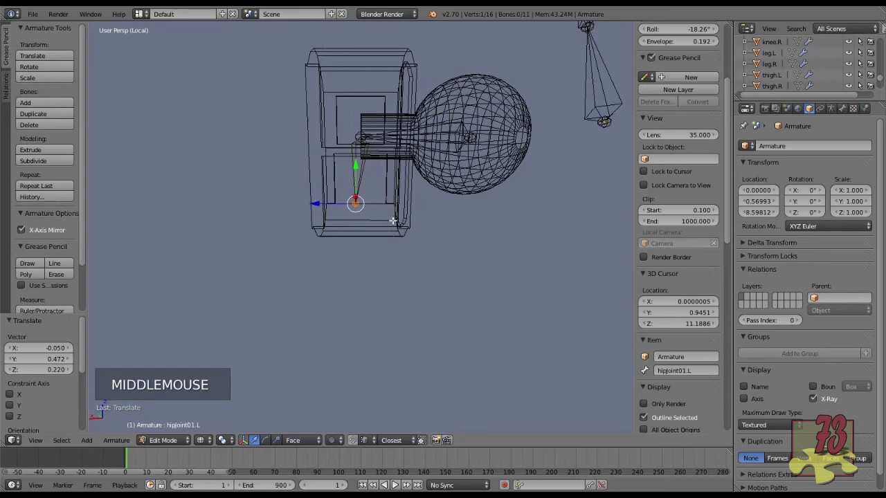
{"action": "left_click_drag", "start_coordinate": [315, 203], "coordinate": [317, 204]}
{"action": "left_click", "coordinate": [317, 205]}
{"action": "middle_click_drag", "start_coordinate": [325, 208], "coordinate": [464, 239]}
{"action": "key", "text": "g"}
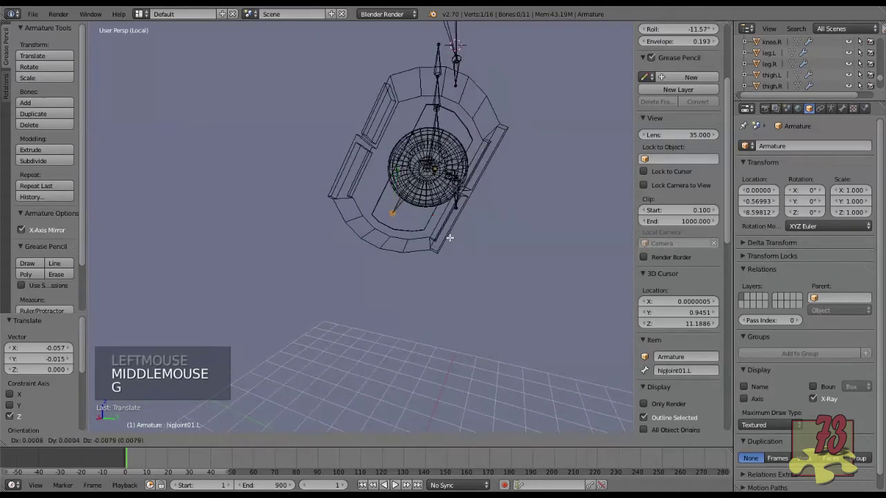
{"action": "left_click", "coordinate": [453, 237]}
{"action": "scroll", "coordinate": [400, 249], "scroll_direction": "down", "scroll_amount": 1}
{"action": "mouse_move", "coordinate": [399, 249]}
{"action": "middle_mouse_down"}
{"action": "mouse_move", "coordinate": [519, 259]}
{"action": "mouse_move", "coordinate": [412, 243]}
{"action": "middle_mouse_up"}
{"action": "scroll", "coordinate": [412, 243], "scroll_direction": "up", "scroll_amount": 4}
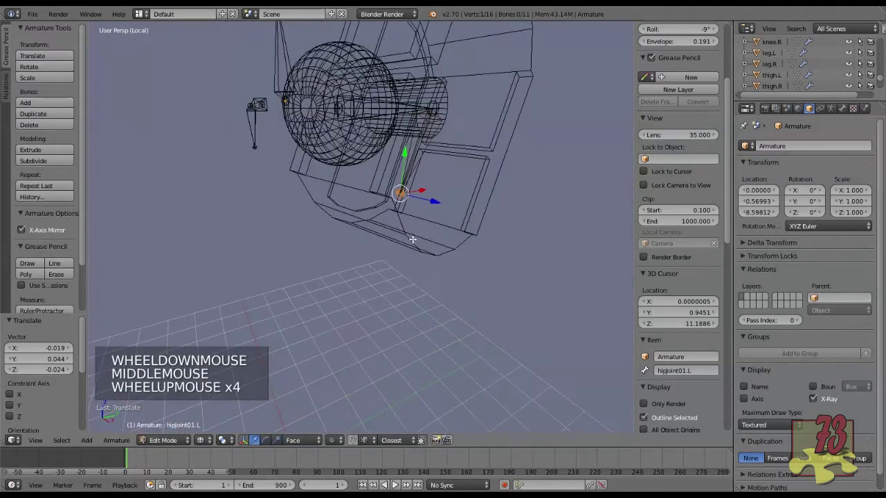
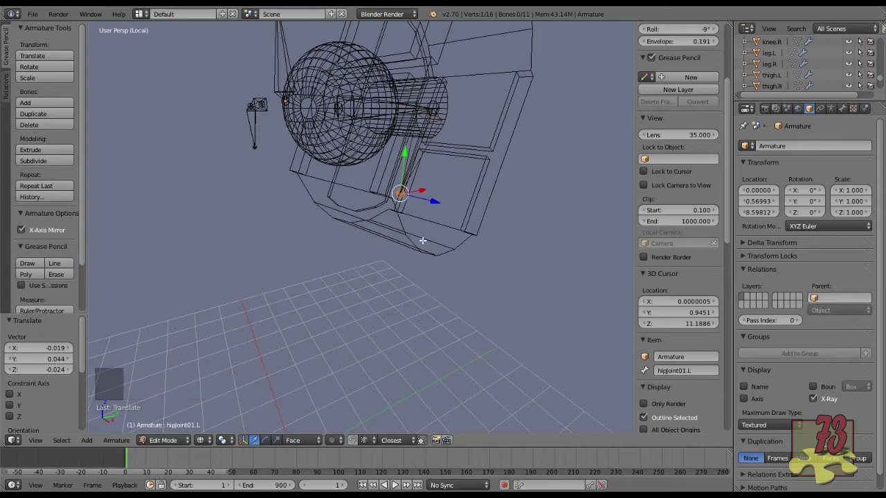
Switch from the armature to editing the hipJoint.L mesh in solid shading, and select the five curved faces on the joint box's underside.
{"action": "right_click", "coordinate": [394, 227]}
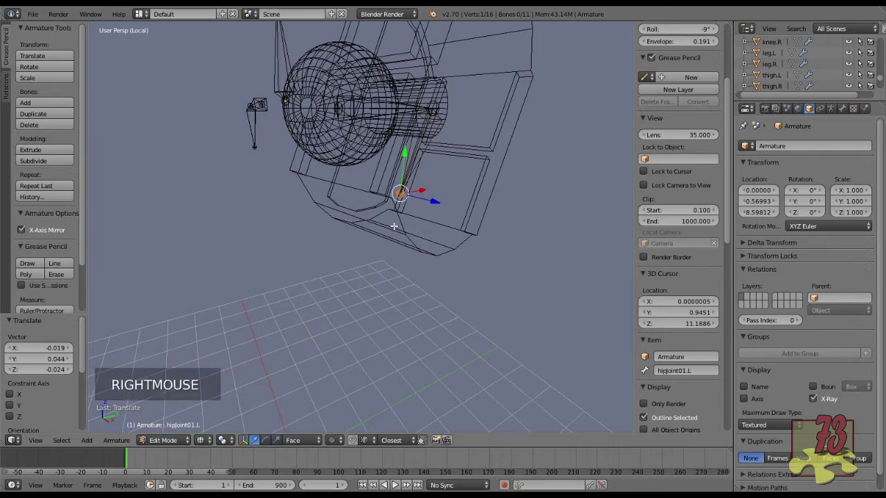
{"action": "key", "text": "Tab"}
{"action": "right_click", "coordinate": [411, 251]}
{"action": "key", "text": "Tab"}
{"action": "mouse_move", "coordinate": [382, 281]}
{"action": "middle_mouse_down"}
{"action": "mouse_move", "coordinate": [463, 205]}
{"action": "mouse_move", "coordinate": [549, 192]}
{"action": "mouse_move", "coordinate": [553, 161]}
{"action": "mouse_move", "coordinate": [415, 252]}
{"action": "mouse_move", "coordinate": [459, 198]}
{"action": "middle_mouse_up"}
{"action": "key", "text": "z"}
{"action": "right_click", "coordinate": [365, 193]}
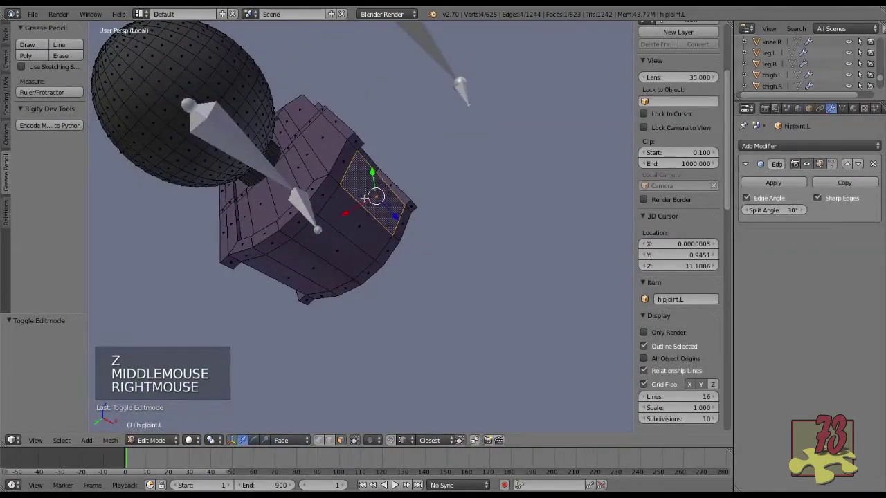
{"action": "right_click", "coordinate": [353, 232], "text": "shift"}
{"action": "right_click", "coordinate": [328, 246], "text": "shift"}
{"action": "right_click", "coordinate": [304, 263], "text": "shift"}
{"action": "right_click", "coordinate": [277, 278], "text": "shift"}
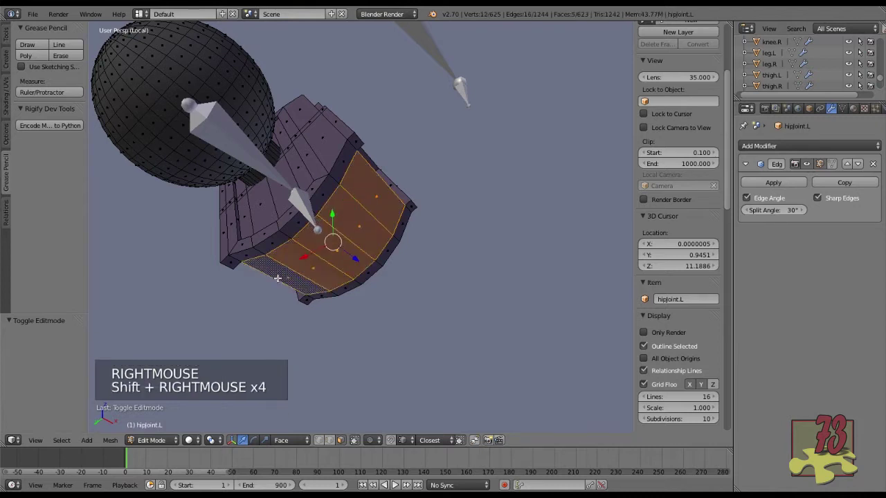
Select only the middle face of the joint box's curved underside and snap the 3D cursor to it.
{"action": "right_click", "coordinate": [336, 251]}
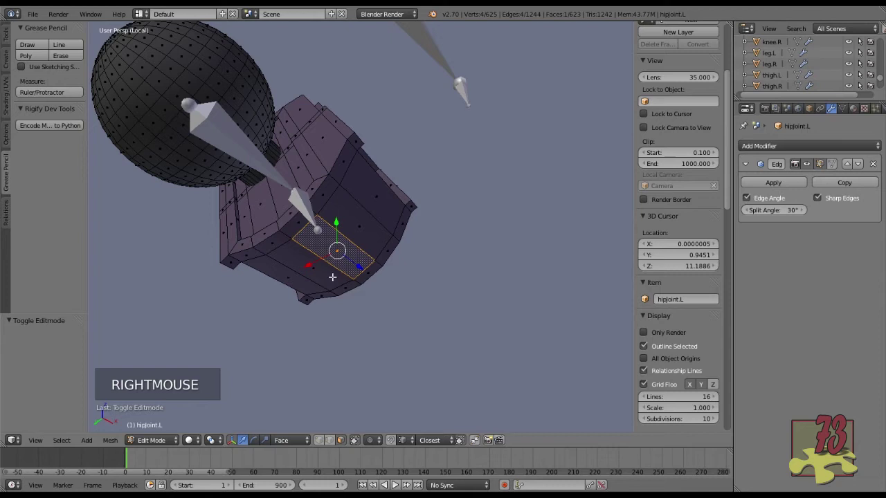
{"action": "key", "text": "shift+s"}
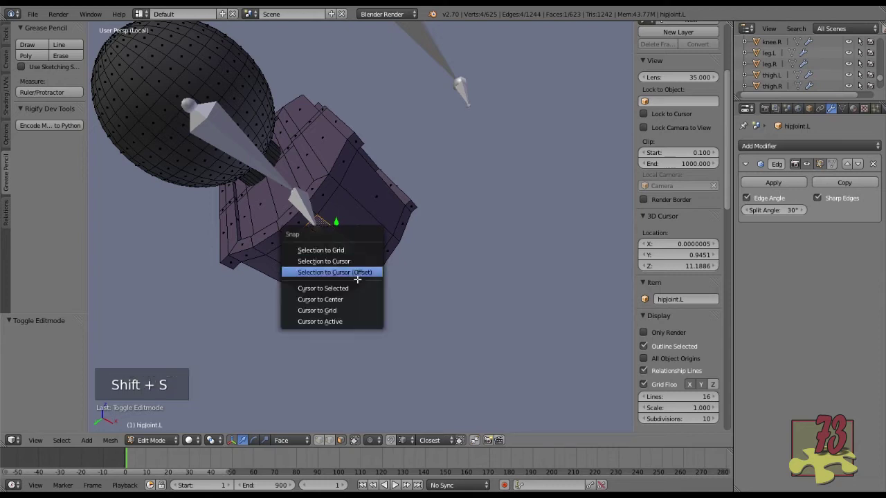
{"action": "left_click", "coordinate": [357, 285]}
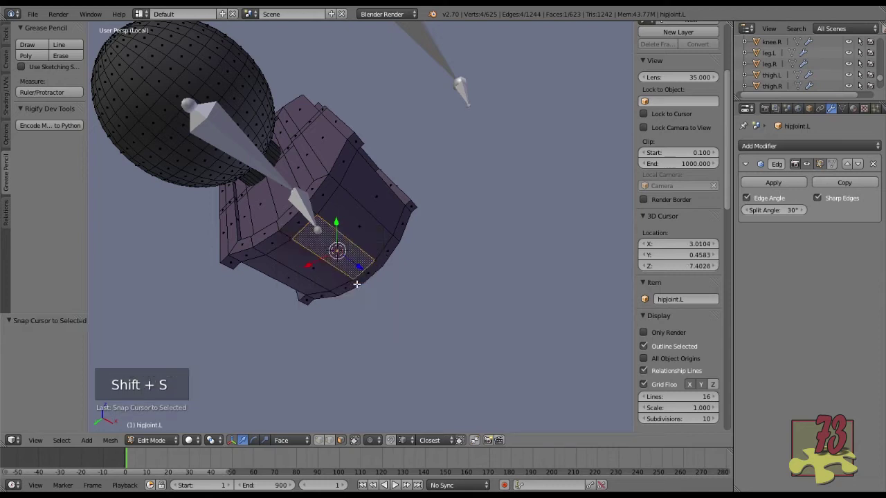
Return to editing the armature and snap the tip of hipJoint01.L to the 3D cursor.
{"action": "key", "text": "Tab"}
{"action": "right_click", "coordinate": [310, 218]}
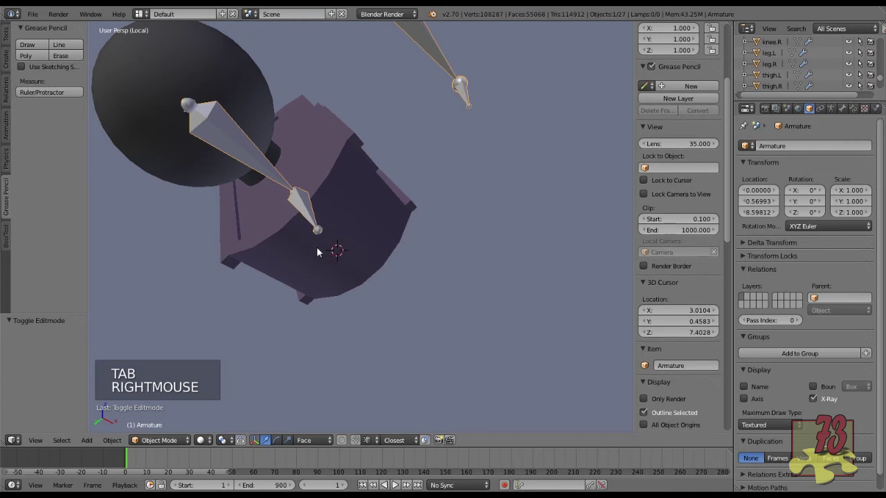
{"action": "key", "text": "Tab"}
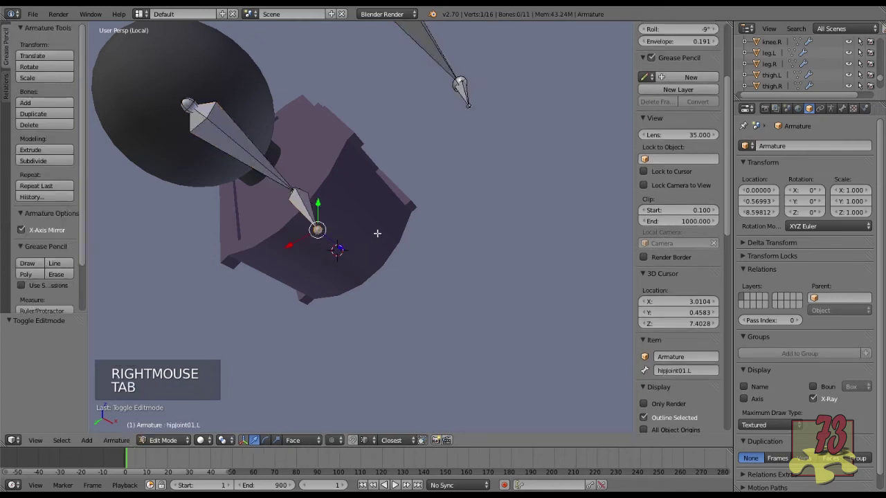
{"action": "key", "text": "shift+s"}
{"action": "left_click", "coordinate": [370, 208]}
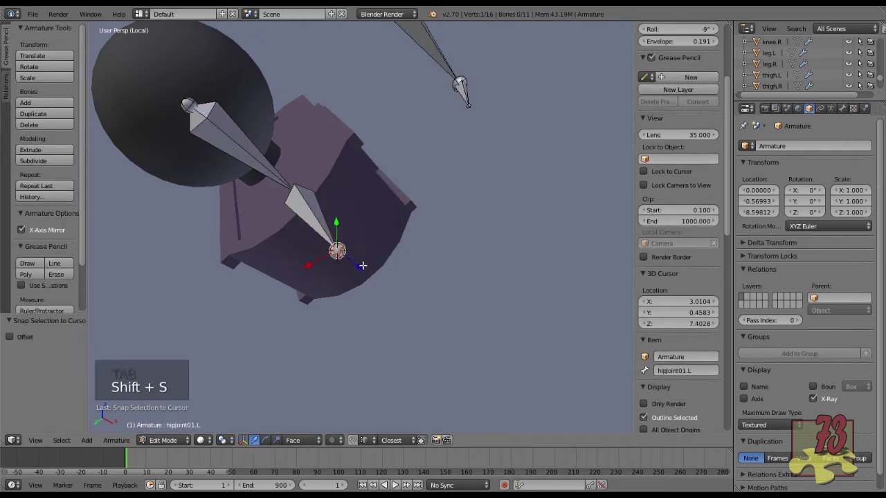
Set the transform orientation to Normal and compare the axes of the whole hipJoint01.L bone with those of its tip.
{"action": "middle_click_drag", "start_coordinate": [364, 251], "coordinate": [340, 287]}
{"action": "middle_click_drag", "start_coordinate": [273, 291], "coordinate": [372, 309]}
{"action": "left_click", "coordinate": [302, 441]}
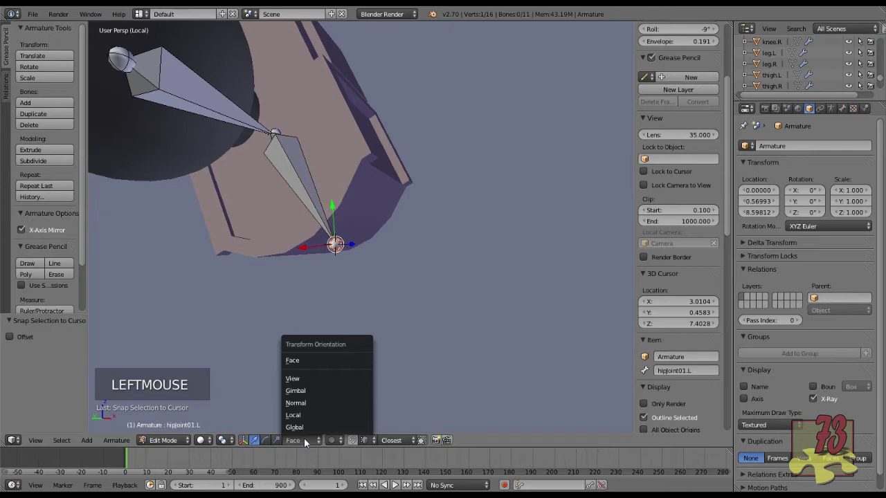
{"action": "left_click", "coordinate": [315, 404]}
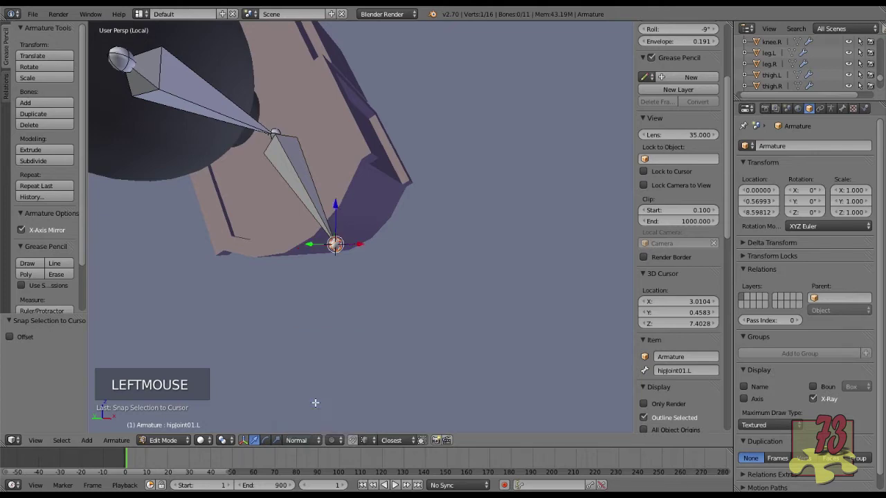
{"action": "middle_click_drag", "start_coordinate": [315, 403], "coordinate": [348, 281]}
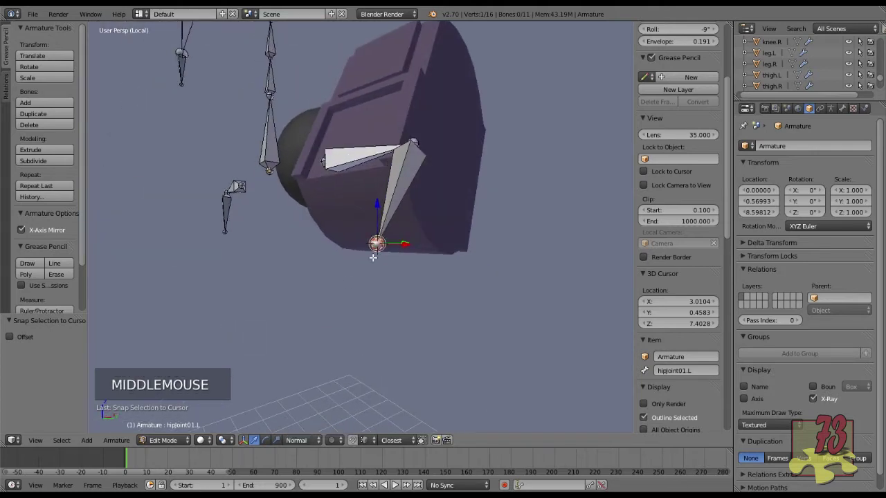
{"action": "right_click", "coordinate": [389, 204]}
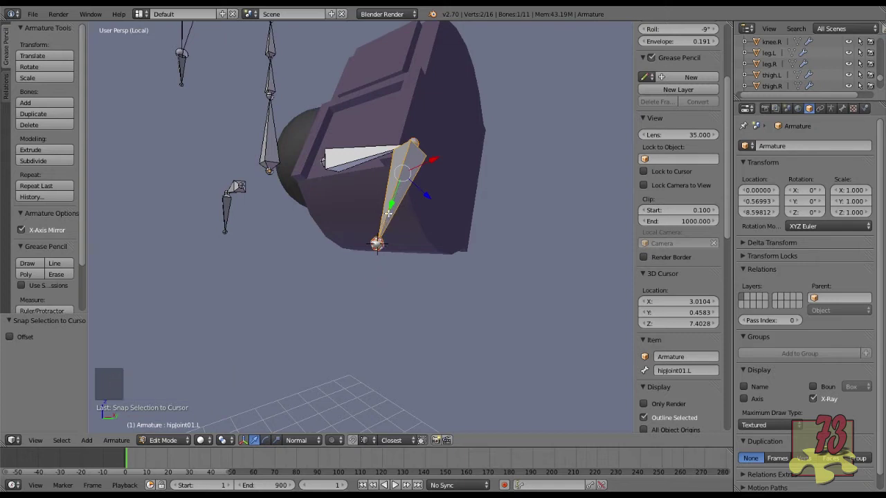
{"action": "right_click", "coordinate": [377, 244]}
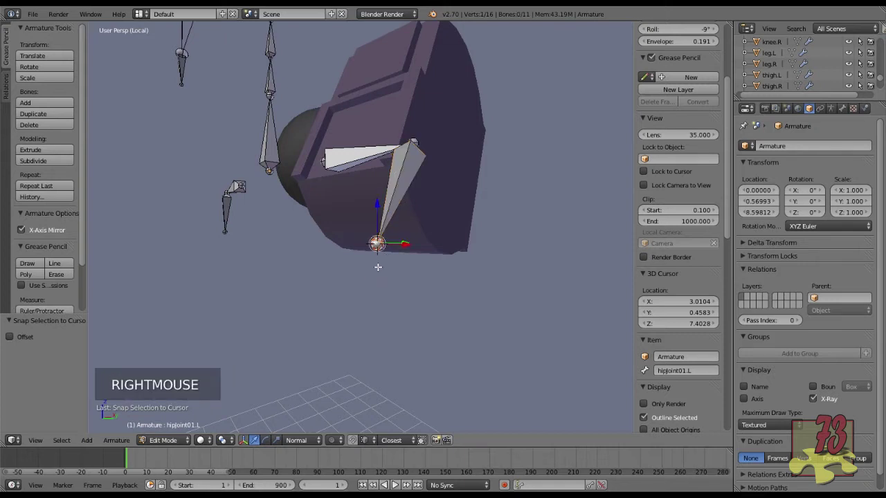
Select hipJoint01.L together with hipJoint.L and recalculate their roll to the Global Z Axis.
{"action": "right_click", "coordinate": [396, 205]}
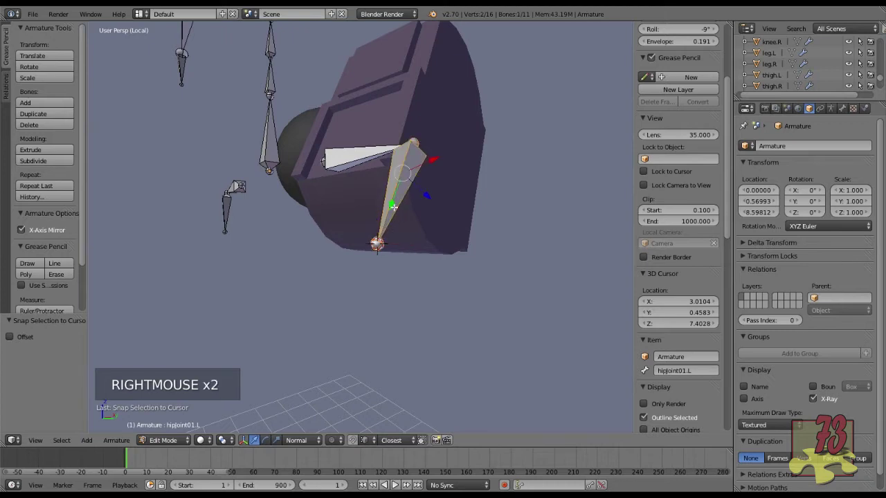
{"action": "middle_click_drag", "start_coordinate": [413, 212], "coordinate": [485, 217]}
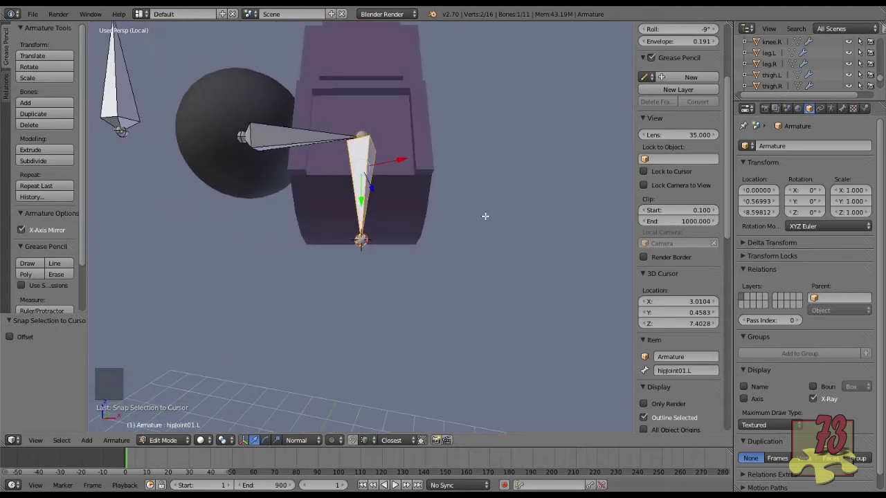
{"action": "right_click", "coordinate": [297, 146], "text": "shift"}
{"action": "key", "text": "ctrl+n"}
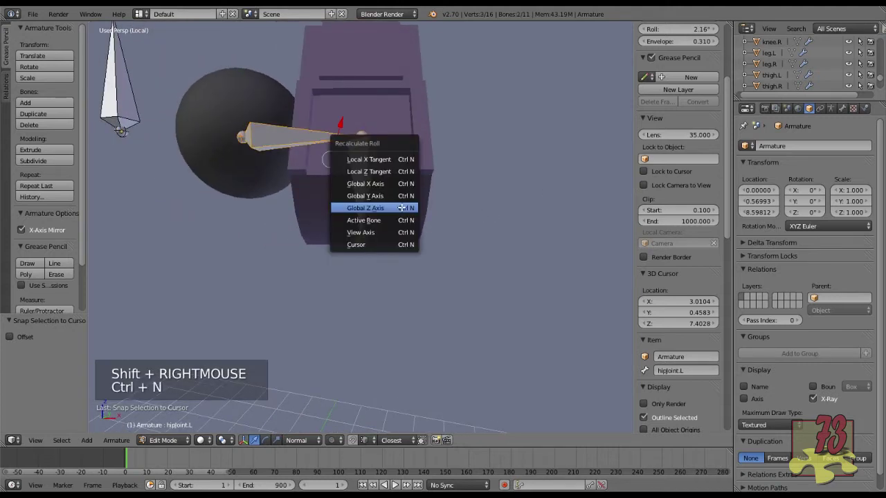
{"action": "left_click", "coordinate": [391, 208]}
Check the axis orientation at the tip of hipJoint01.L and on the whole bone.
{"action": "middle_click_drag", "start_coordinate": [397, 233], "coordinate": [437, 203]}
{"action": "right_click", "coordinate": [350, 245]}
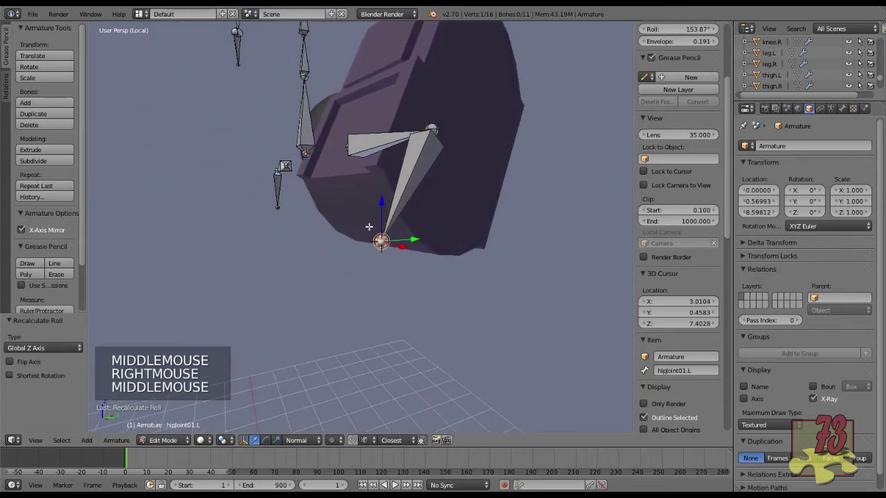
{"action": "right_click", "coordinate": [436, 202]}
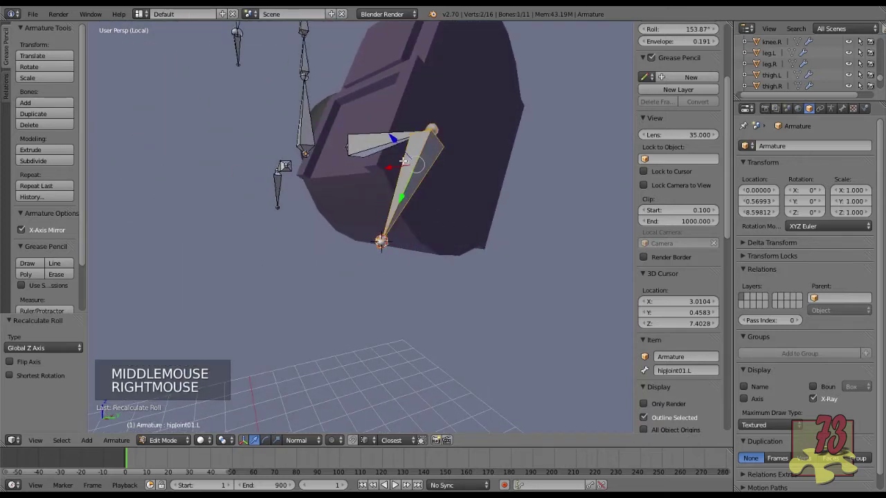
Create a transform orientation from the hipJoint01.L bone and shorten the bone by moving its tip by about -0.050, 0.194, 0.313 along Y.
{"action": "key", "text": "ctrl+alt+space"}
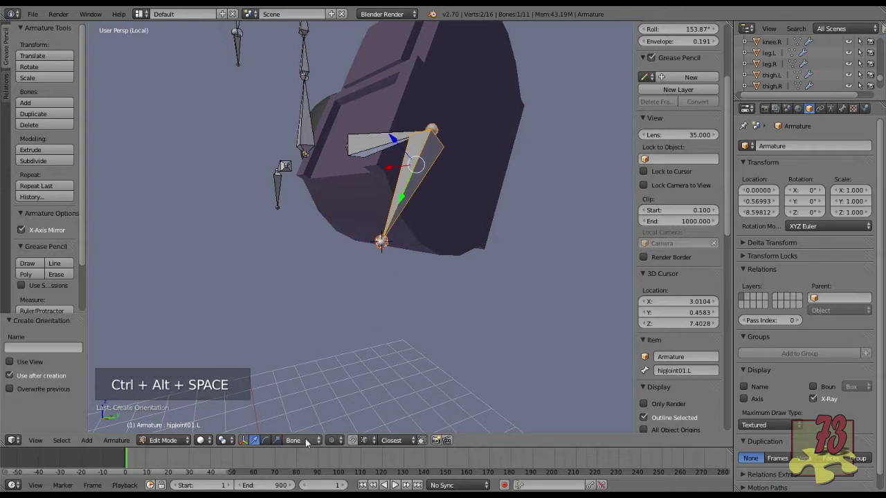
{"action": "right_click", "coordinate": [381, 242]}
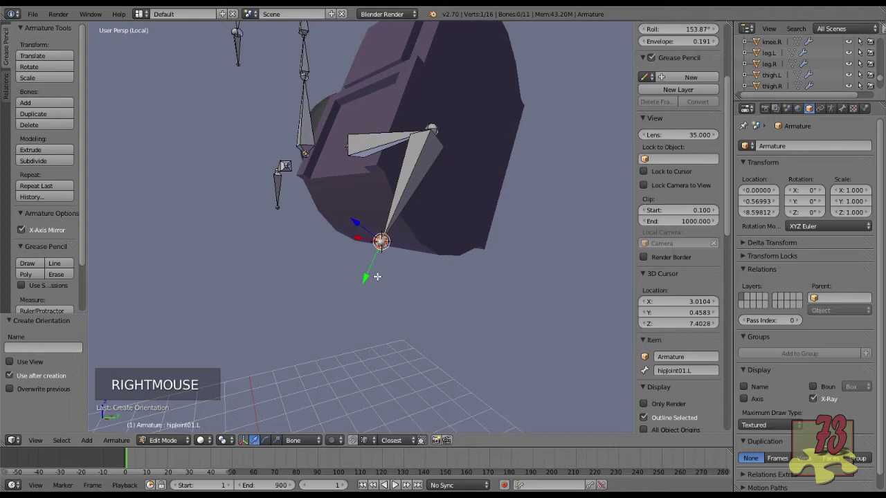
{"action": "left_click_drag", "start_coordinate": [364, 281], "coordinate": [390, 251]}
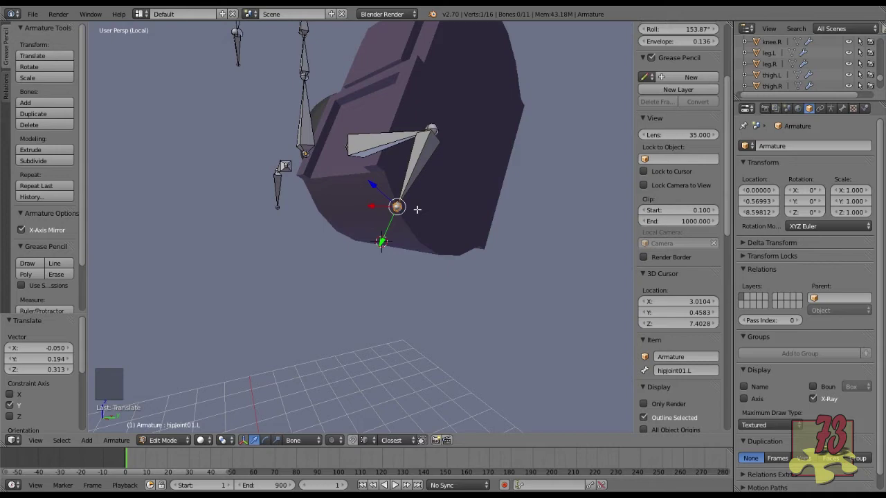
Leave local view and, from the side, shorten hipJoint01.L further by moving its tip about -0.029, 0.112, 0.181 along the bone's Y axis.
{"action": "key", "text": "KP_1"}
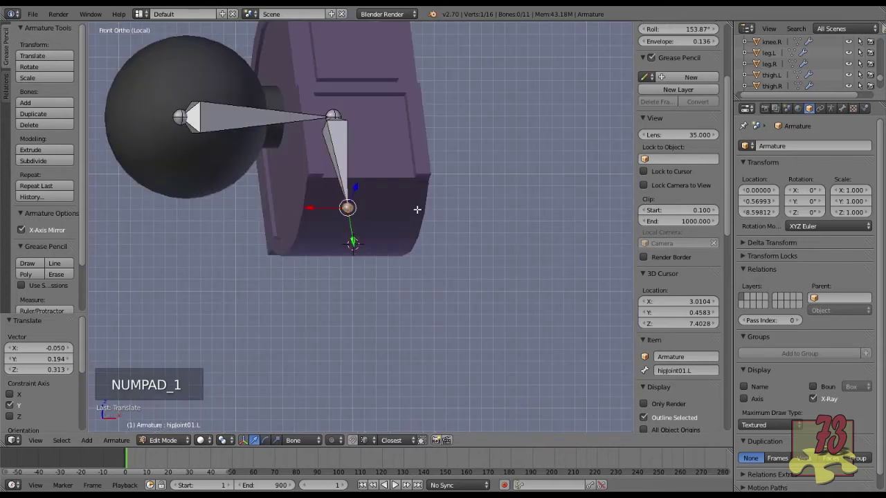
{"action": "key", "text": "KP_Divide"}
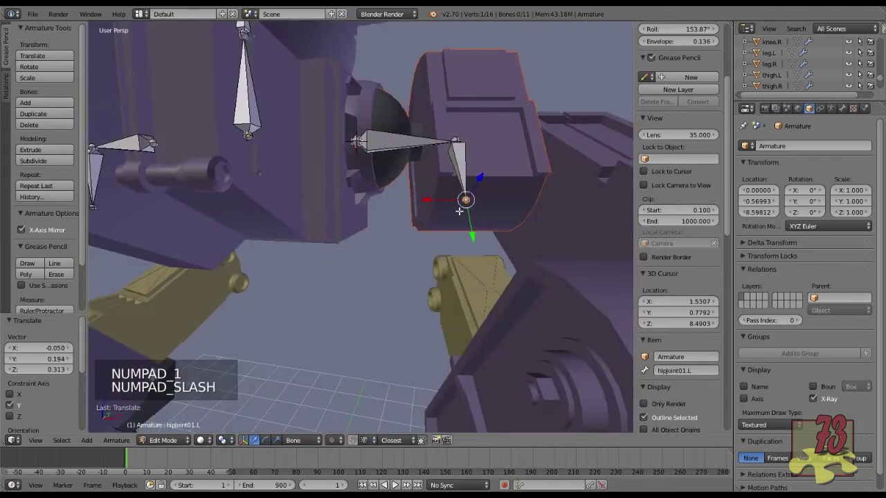
{"action": "key", "text": "KP_1"}
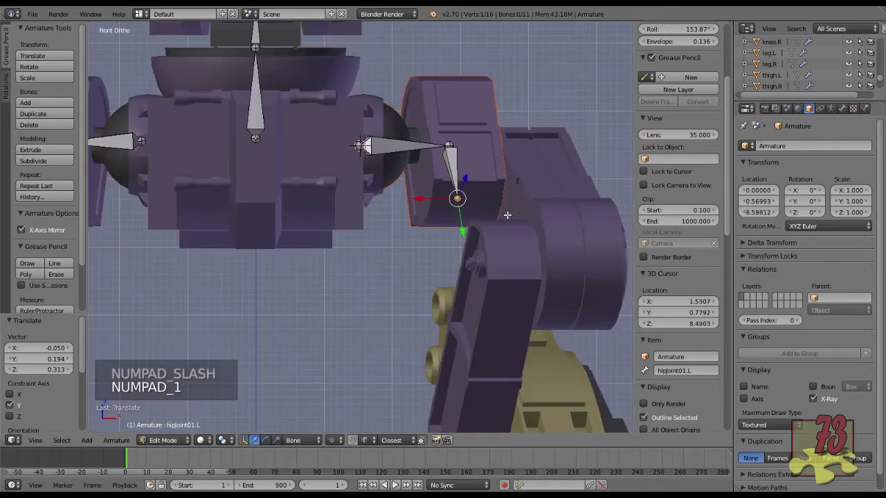
{"action": "key", "text": "KP_3"}
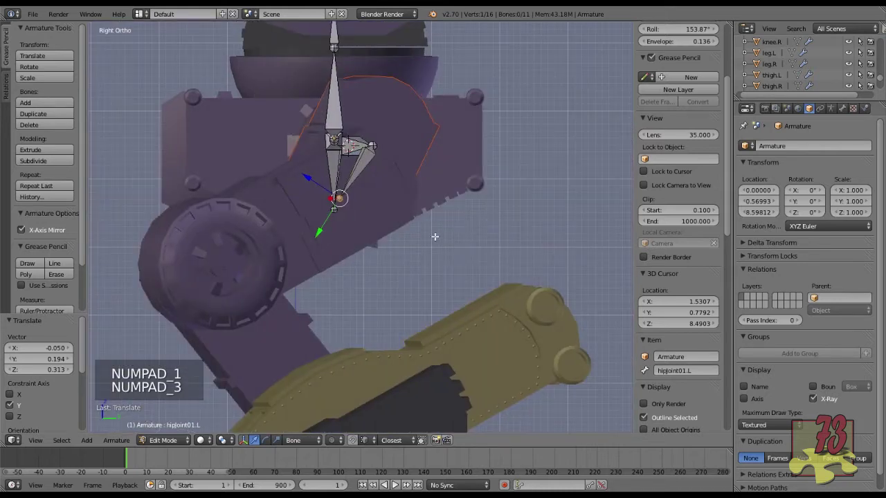
{"action": "key", "text": "z"}
{"action": "key", "text": "z"}
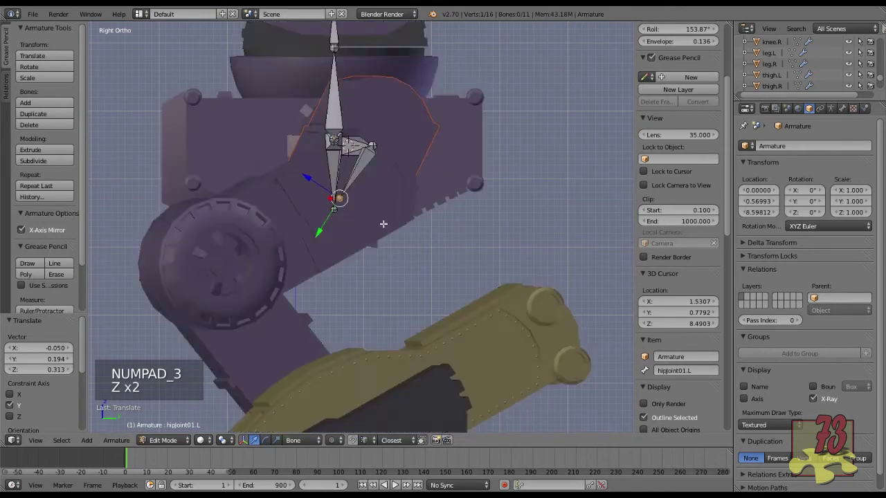
{"action": "left_click_drag", "start_coordinate": [319, 234], "coordinate": [328, 224]}
{"action": "middle_click_drag", "start_coordinate": [376, 224], "coordinate": [434, 255]}
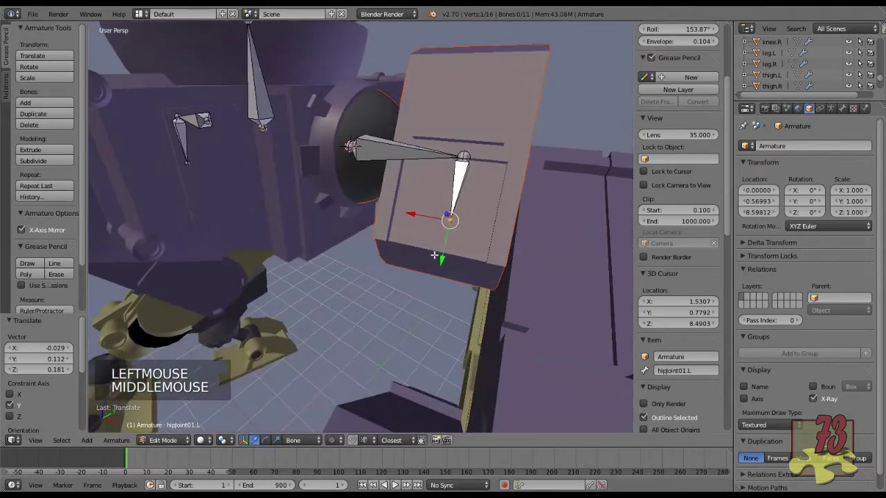
{"action": "middle_click_drag", "start_coordinate": [550, 234], "coordinate": [471, 229], "text": "shift"}
{"action": "scroll", "coordinate": [450, 218], "scroll_direction": "down", "scroll_amount": 1}
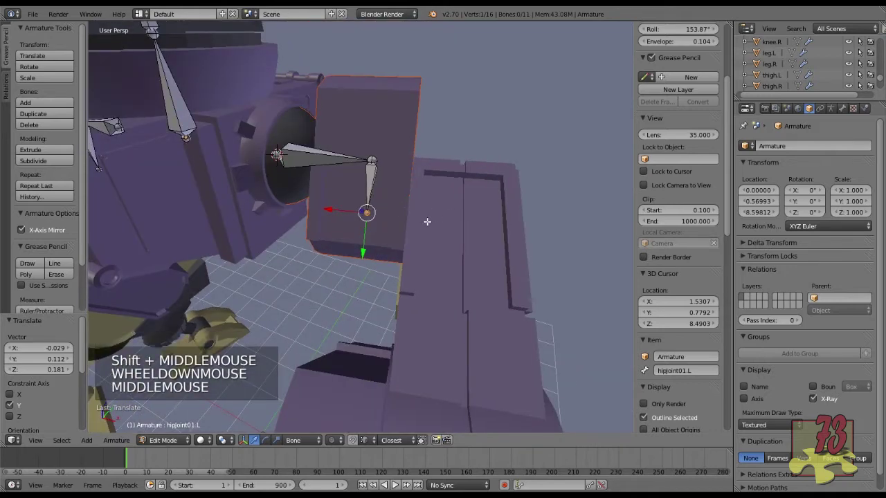
Raise the hipJoint01.L tip along the bone's Y axis to a grease pencil guide drawn towards the thigh, and remove the guide.
{"action": "key", "text": "d"}
{"action": "key", "text": "d"}
{"action": "left_click_drag", "start_coordinate": [369, 208], "coordinate": [457, 210]}
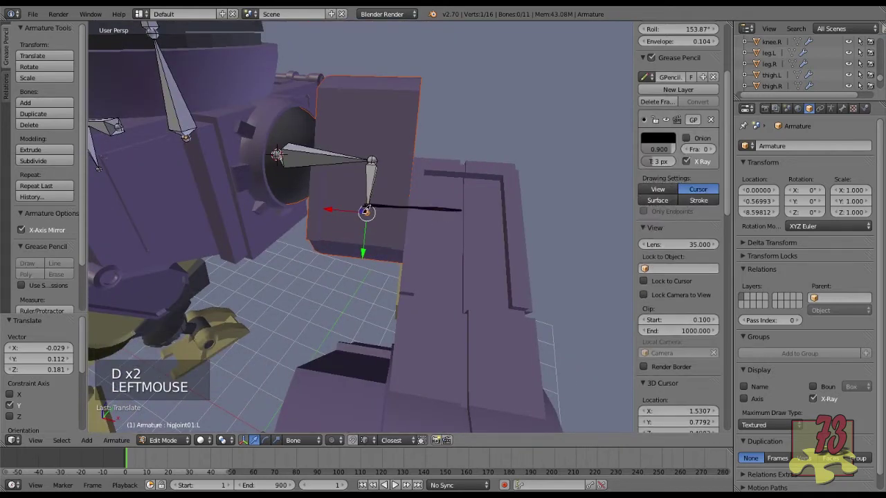
{"action": "key", "text": "d"}
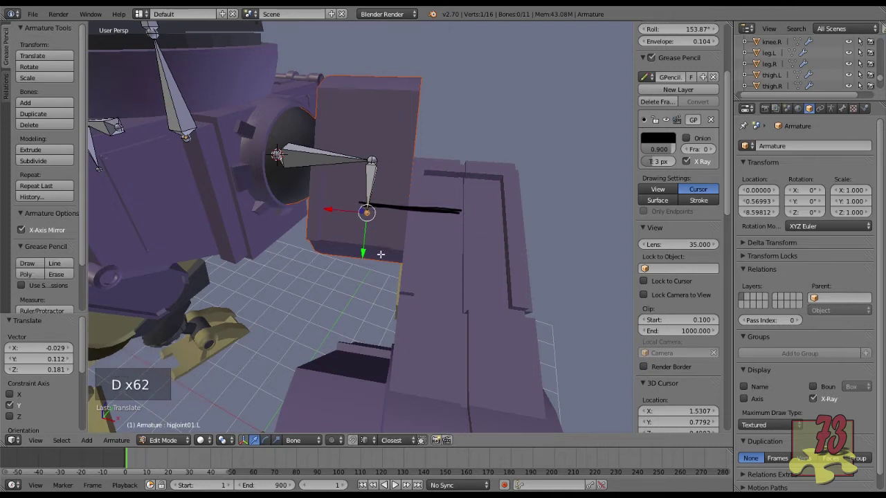
{"action": "left_click_drag", "start_coordinate": [362, 253], "coordinate": [366, 243]}
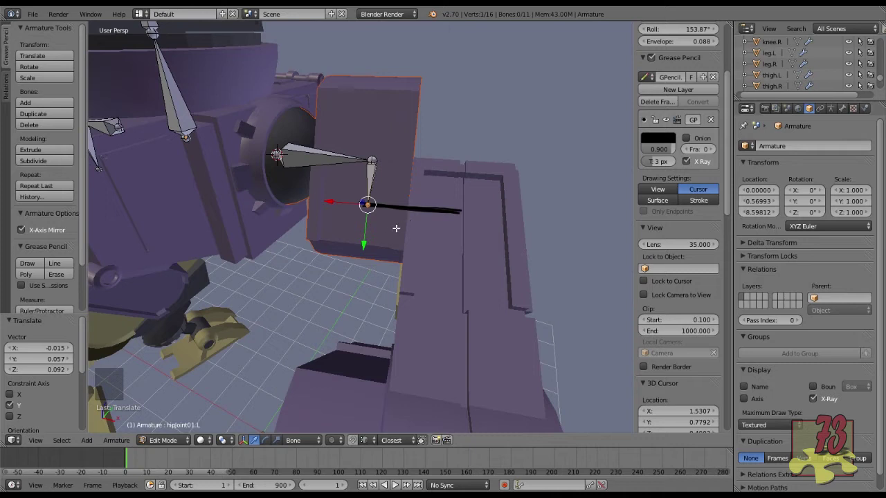
{"action": "left_click", "coordinate": [713, 78]}
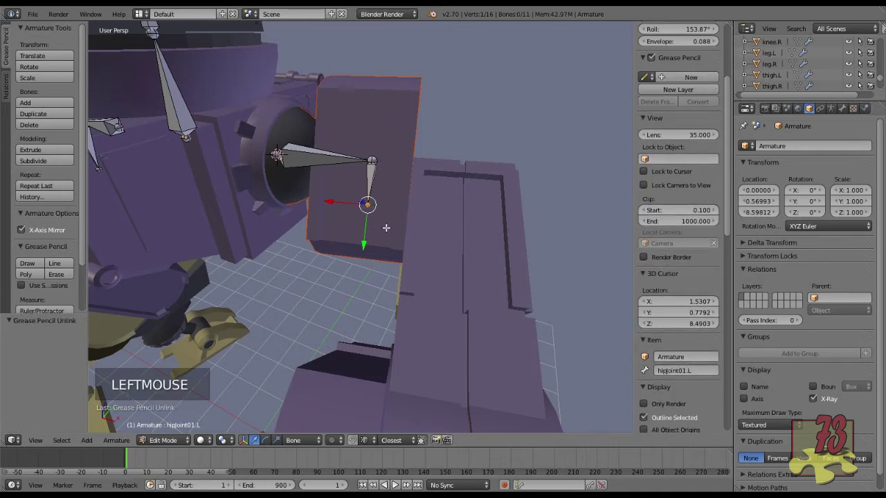
Extrude a new bone from the hipJoint01.L tip along the Bone X axis, about 1.22 units into the left thigh.
{"action": "key", "text": "e"}
{"action": "key", "text": "e"}
{"action": "key", "text": "x"}
{"action": "key", "text": "x"}
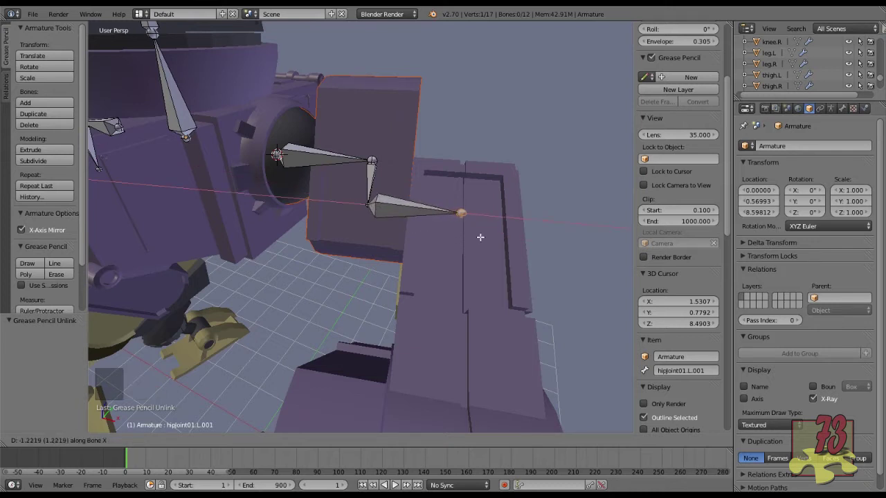
{"action": "left_click", "coordinate": [480, 237]}
Select the bone extruded into the thigh and recalculate its roll to the Global Z Axis.
{"action": "middle_click_drag", "start_coordinate": [387, 252], "coordinate": [486, 254]}
{"action": "scroll", "coordinate": [402, 251], "scroll_direction": "down", "scroll_amount": 2}
{"action": "scroll", "coordinate": [402, 251], "scroll_direction": "down", "scroll_amount": 1}
{"action": "scroll", "coordinate": [447, 241], "scroll_direction": "up", "scroll_amount": 1}
{"action": "right_click", "coordinate": [405, 193]}
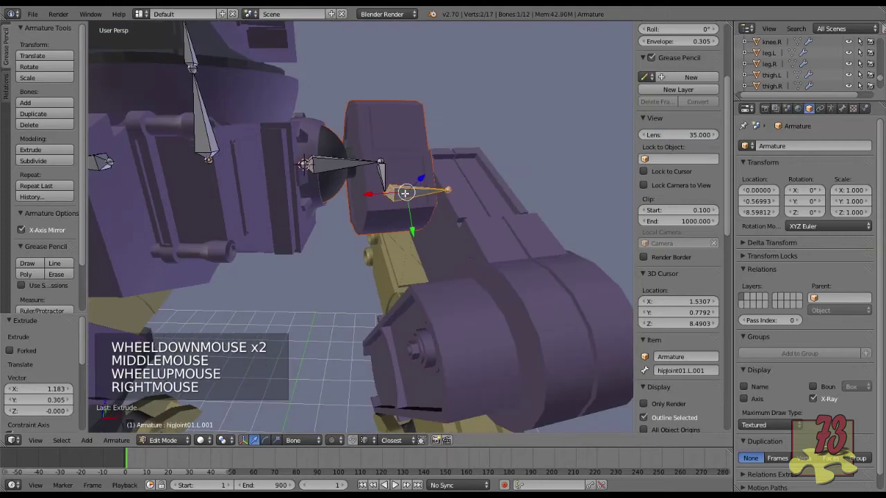
{"action": "key", "text": "ctrl+n"}
{"action": "left_click", "coordinate": [471, 246]}
{"action": "middle_click_drag", "start_coordinate": [471, 247], "coordinate": [415, 240]}
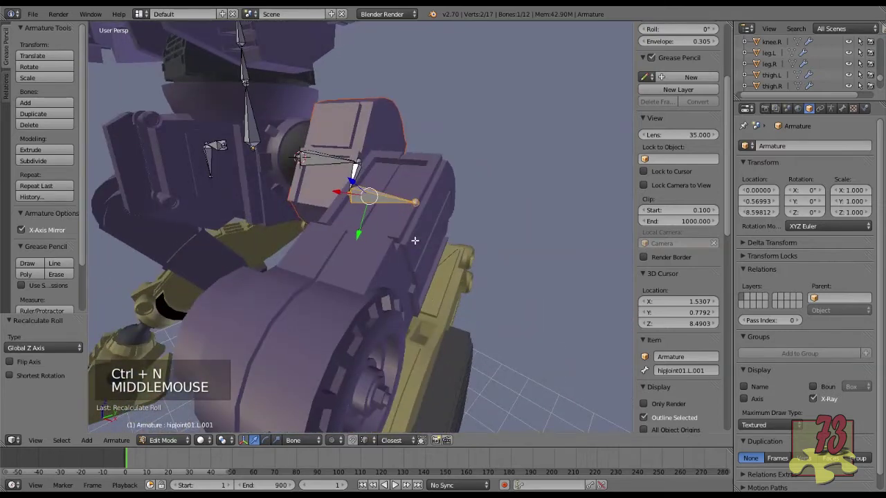
Switch the transform orientation to Global and repeat the Global Z Axis roll recalculation on the extruded bone.
{"action": "left_click", "coordinate": [304, 440]}
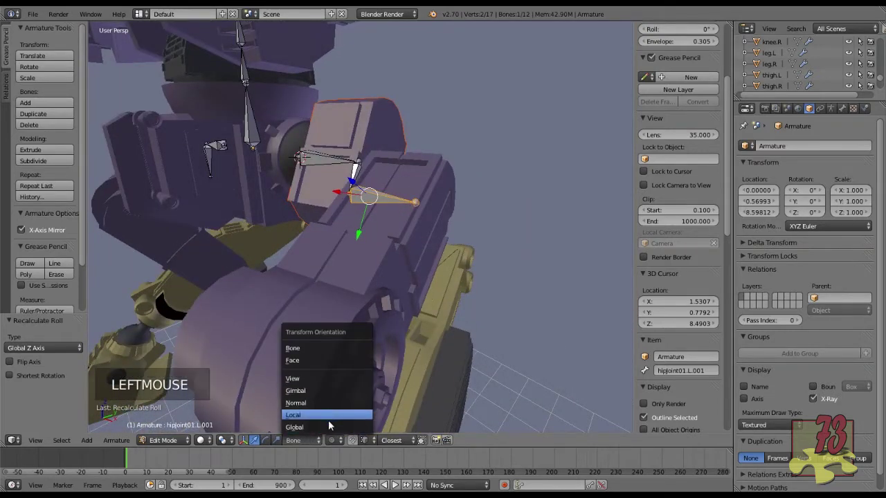
{"action": "left_click", "coordinate": [329, 415]}
{"action": "middle_click_drag", "start_coordinate": [382, 282], "coordinate": [390, 286]}
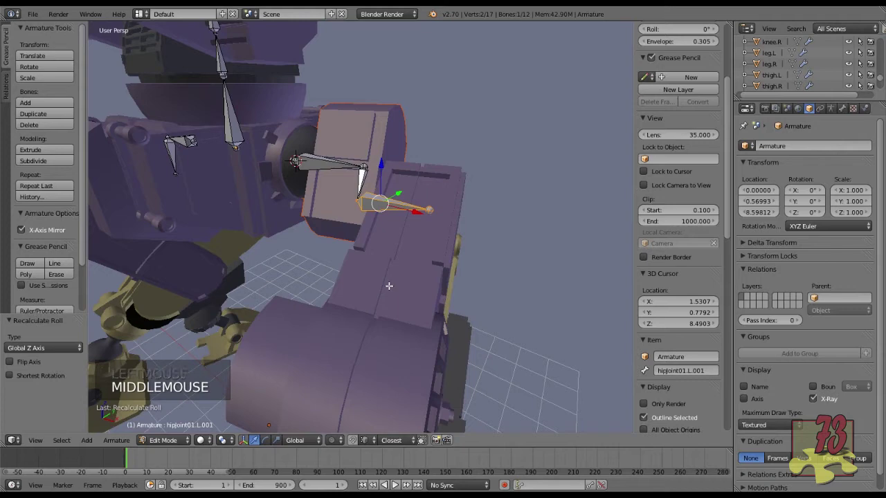
{"action": "key", "text": "ctrl+n"}
{"action": "left_click", "coordinate": [389, 286]}
{"action": "middle_click_drag", "start_coordinate": [381, 284], "coordinate": [454, 233]}
{"action": "scroll", "coordinate": [378, 275], "scroll_direction": "down", "scroll_amount": 1}
{"action": "scroll", "coordinate": [377, 270], "scroll_direction": "down", "scroll_amount": 2}
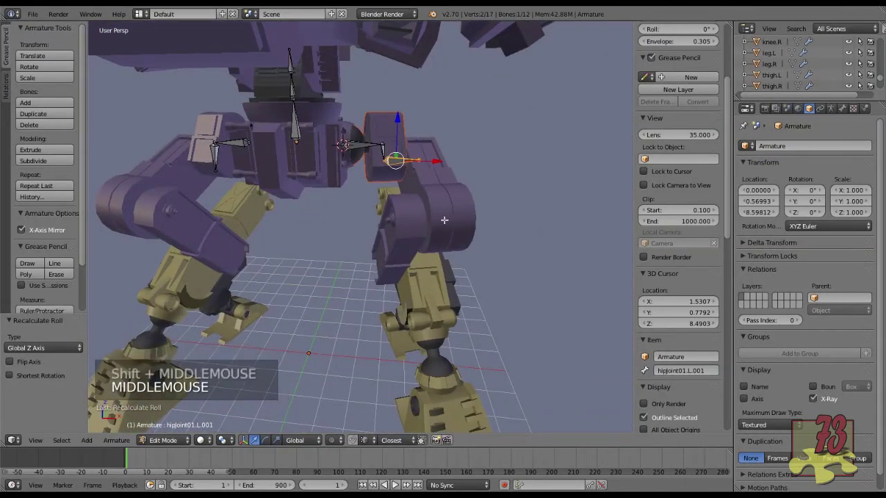
Create a transform orientation from the extruded hipJoint01.L.001 bone and check the list of available orientations.
{"action": "middle_click_drag", "start_coordinate": [443, 221], "coordinate": [297, 200]}
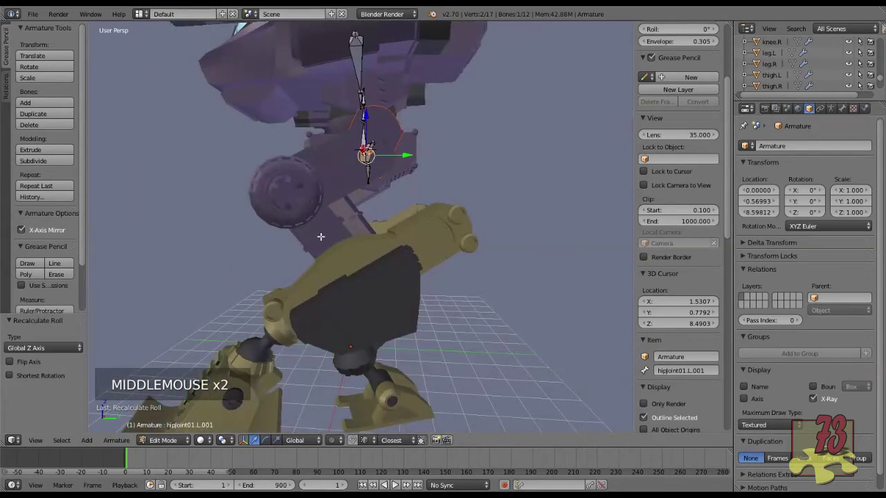
{"action": "middle_click_drag", "start_coordinate": [342, 256], "coordinate": [408, 277]}
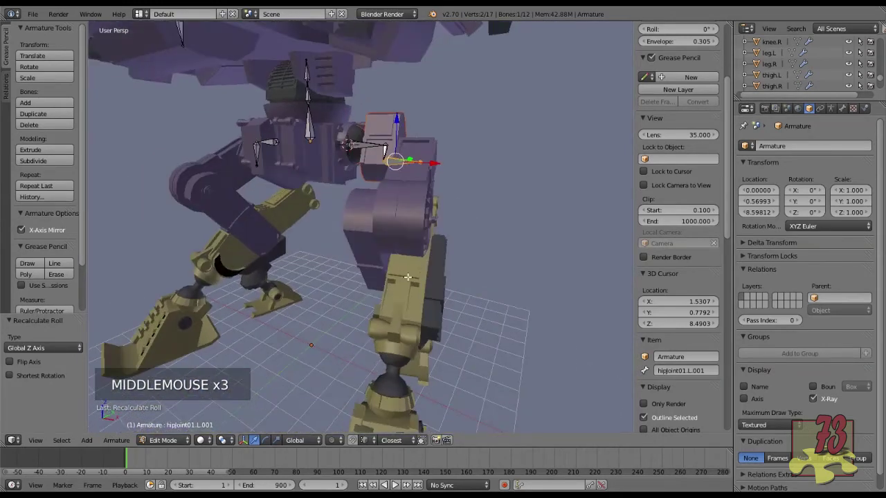
{"action": "scroll", "coordinate": [428, 253], "scroll_direction": "up", "scroll_amount": 3}
{"action": "middle_click_drag", "start_coordinate": [431, 248], "coordinate": [445, 281], "text": "shift"}
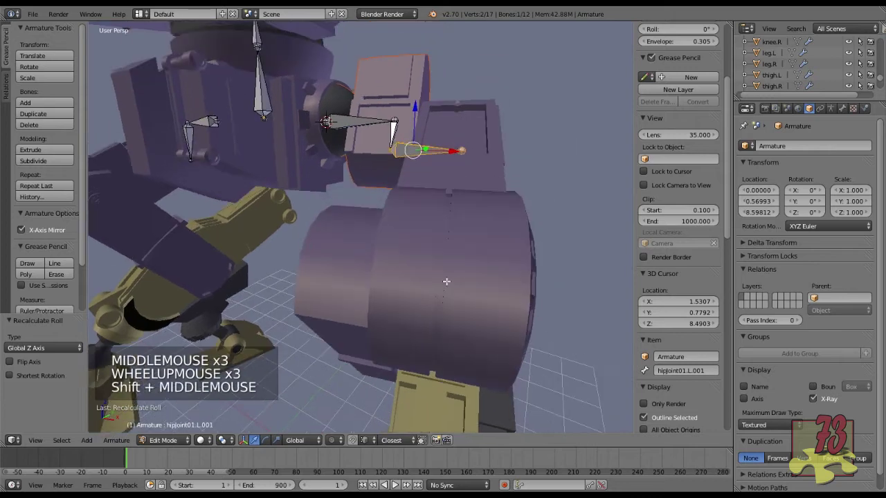
{"action": "right_click", "coordinate": [471, 155]}
{"action": "middle_click_drag", "start_coordinate": [480, 172], "coordinate": [364, 199]}
{"action": "right_click", "coordinate": [360, 198]}
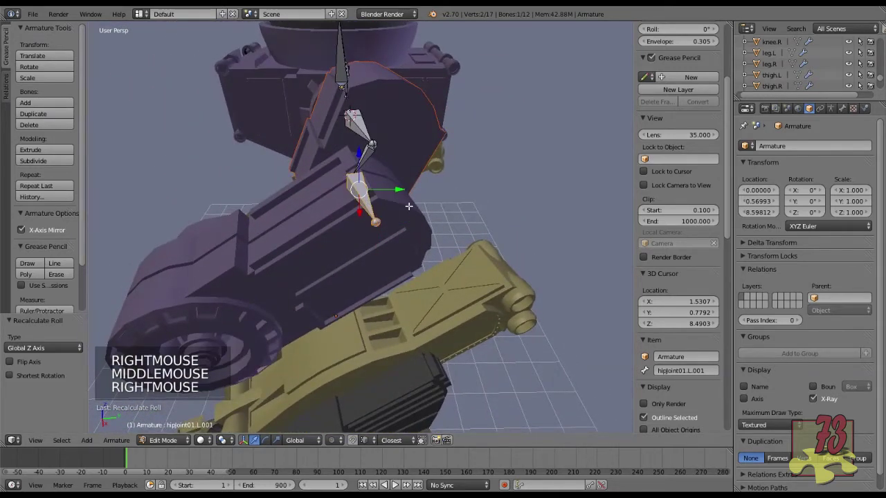
{"action": "key", "text": "ctrl+alt+space"}
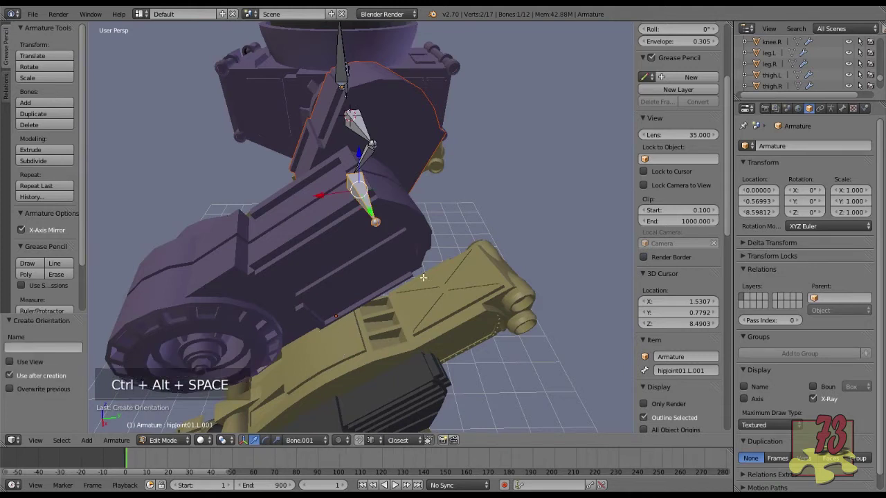
{"action": "scroll", "coordinate": [678, 342], "scroll_direction": "down", "scroll_amount": 14}
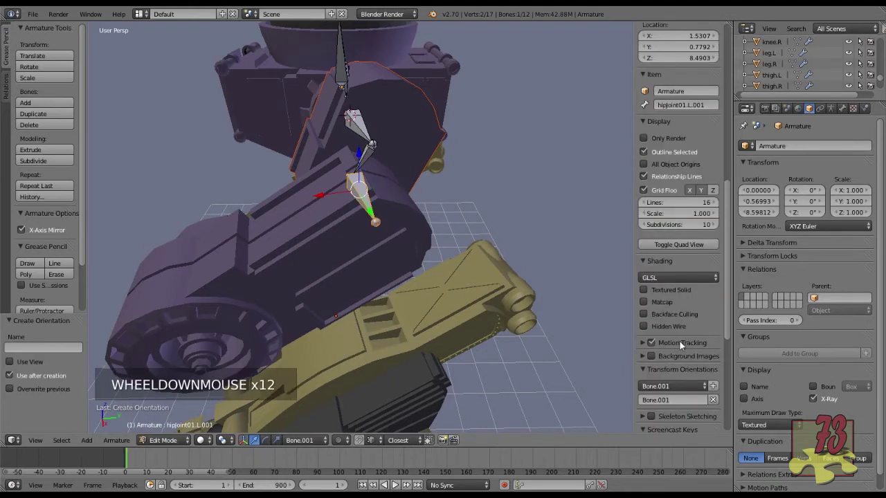
{"action": "scroll", "coordinate": [679, 338], "scroll_direction": "down", "scroll_amount": 2}
{"action": "left_click", "coordinate": [705, 297]}
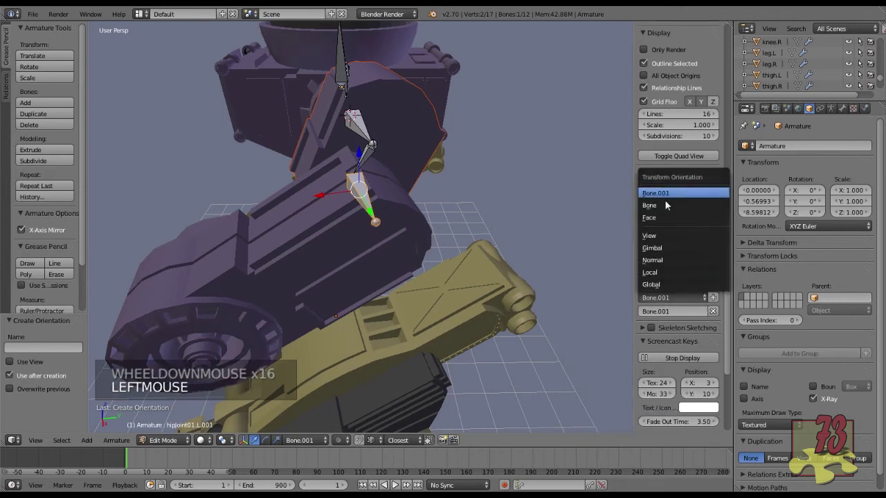
{"action": "middle_click_drag", "start_coordinate": [315, 243], "coordinate": [346, 252]}
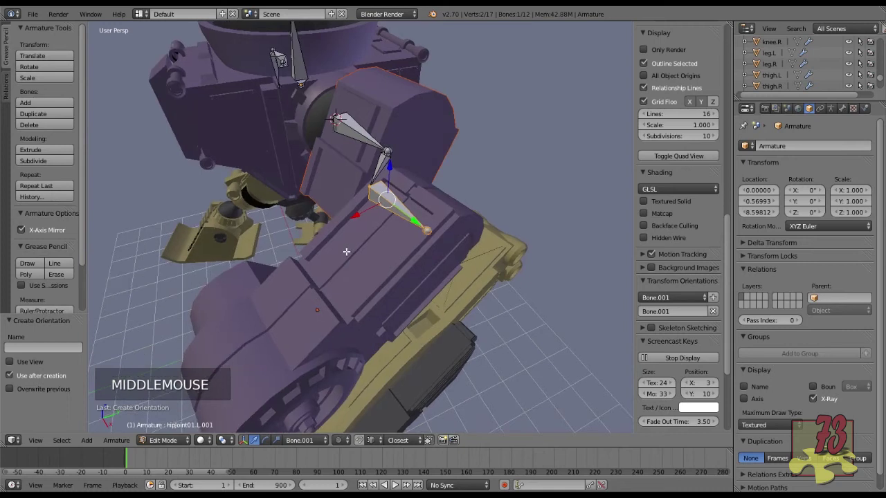
Shorten hipJoint01.L.001 by moving its tip about -0.457, -0.118, 0 along the Y axis of the Bone.001 orientation.
{"action": "right_click", "coordinate": [420, 235]}
{"action": "left_click_drag", "start_coordinate": [459, 255], "coordinate": [434, 241]}
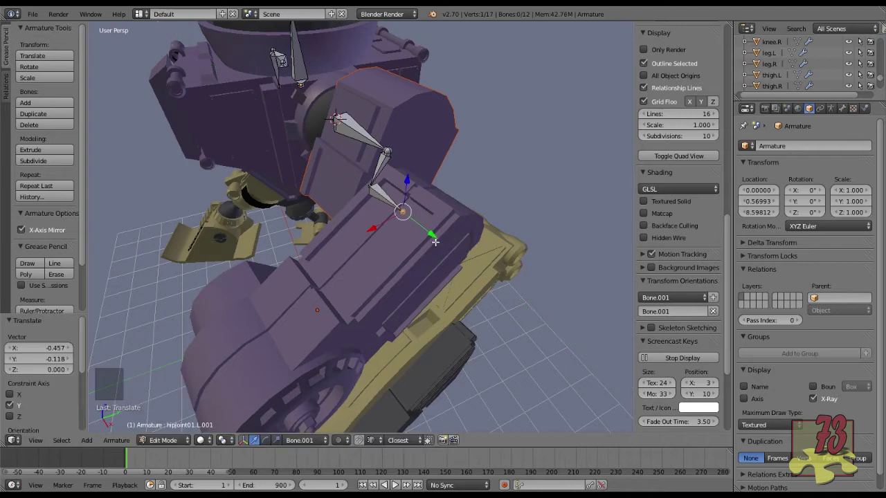
{"action": "key", "text": "KP_7"}
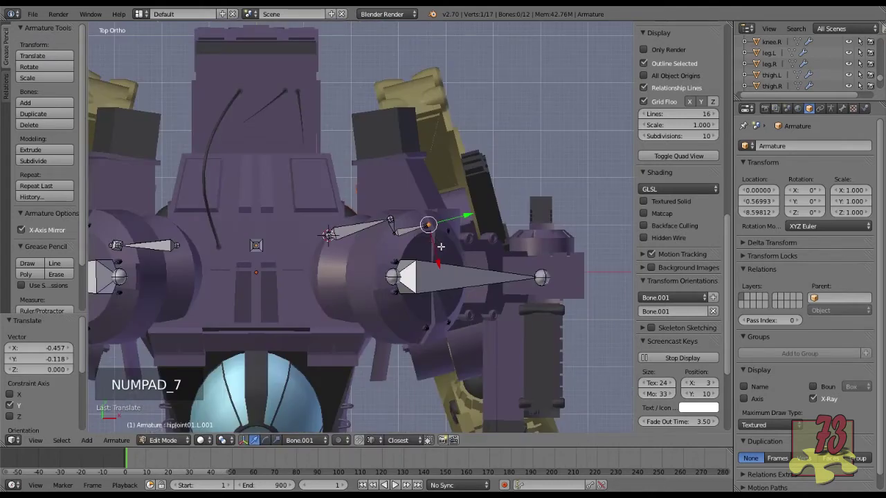
{"action": "middle_click_drag", "start_coordinate": [438, 247], "coordinate": [398, 144]}
In Object Mode, select the armature with the left hip joint and upper leg meshes, including leg.L, and isolate them in local view.
{"action": "key", "text": "Tab"}
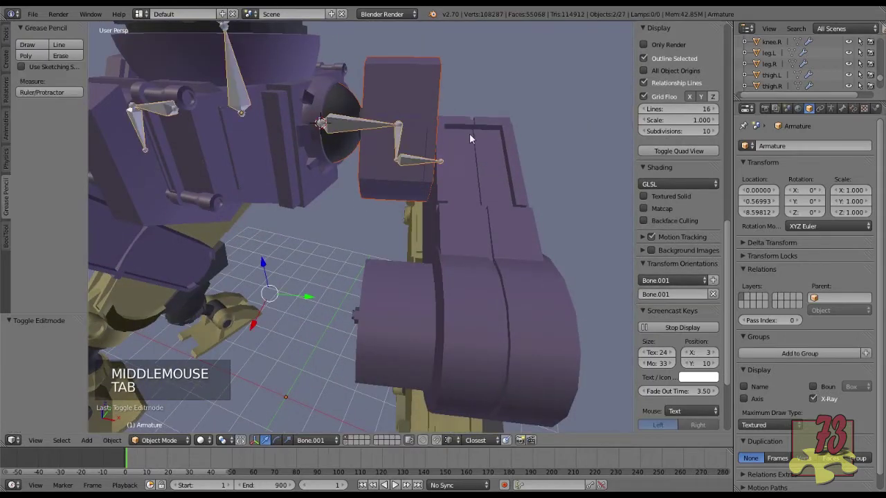
{"action": "right_click", "coordinate": [357, 126]}
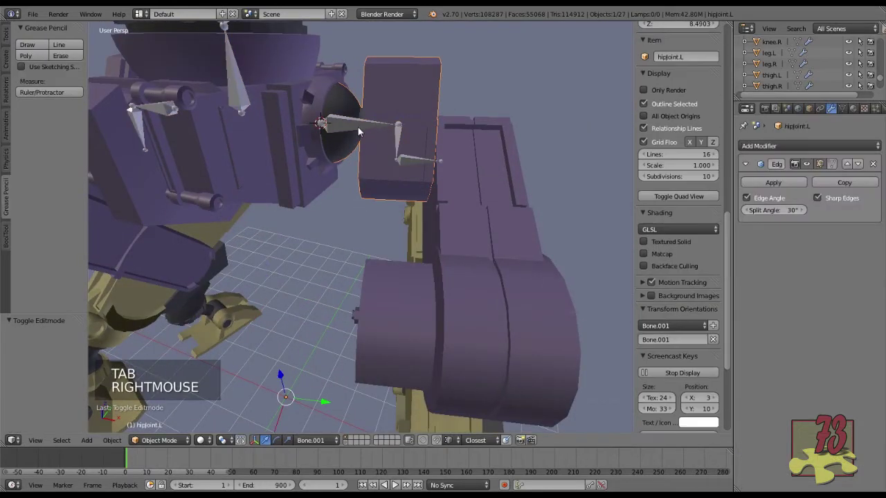
{"action": "right_click", "coordinate": [357, 126]}
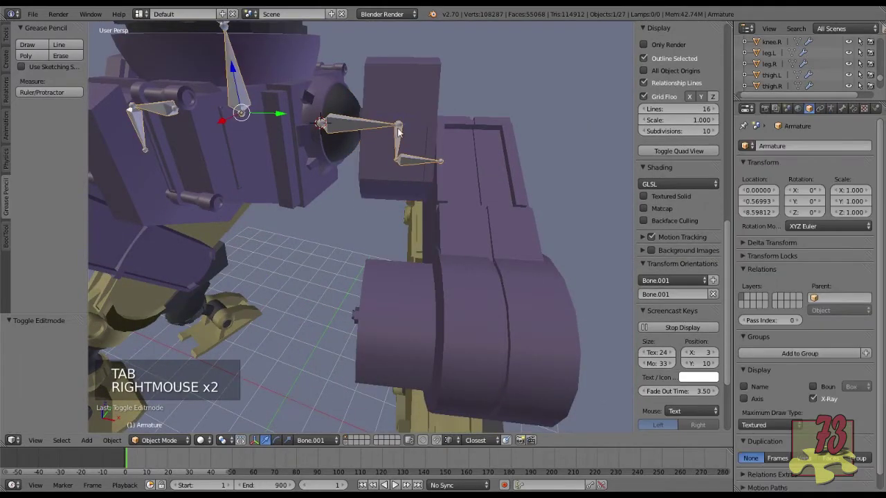
{"action": "right_click", "coordinate": [391, 70], "text": "shift"}
{"action": "right_click", "coordinate": [490, 137], "text": "shift"}
{"action": "scroll", "coordinate": [478, 181], "scroll_direction": "down", "scroll_amount": 2}
{"action": "mouse_move", "coordinate": [485, 184]}
{"action": "middle_mouse_down", "text": "shift"}
{"action": "mouse_move", "coordinate": [482, 226]}
{"action": "mouse_move", "coordinate": [464, 198]}
{"action": "mouse_move", "coordinate": [479, 194]}
{"action": "middle_mouse_up", "text": "shift"}
{"action": "right_click", "coordinate": [373, 218], "text": "shift"}
{"action": "right_click", "coordinate": [413, 262], "text": "shift"}
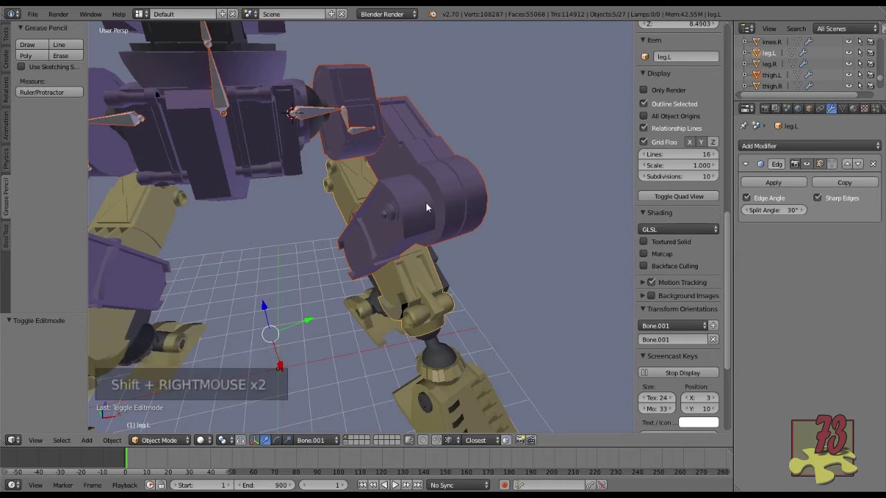
{"action": "key", "text": "KP_Divide"}
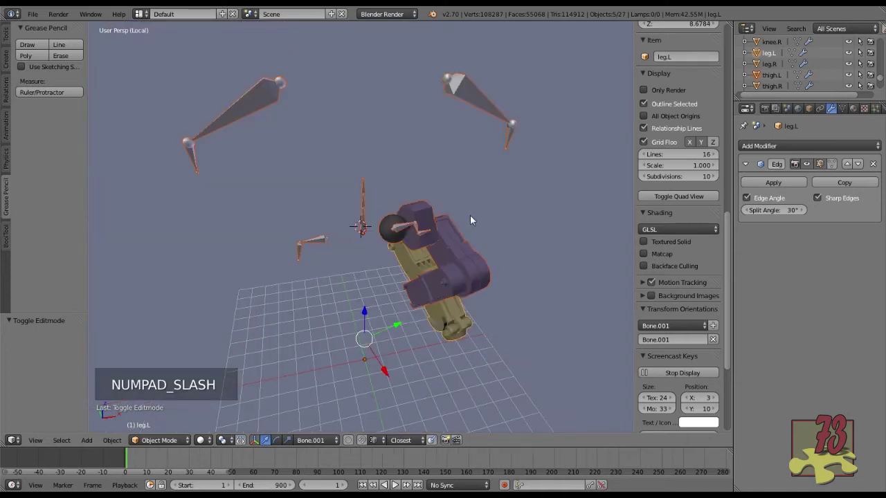
Select the armature among the isolated leg parts and return to editing its bones.
{"action": "scroll", "coordinate": [455, 260], "scroll_direction": "up", "scroll_amount": 2}
{"action": "scroll", "coordinate": [458, 263], "scroll_direction": "up", "scroll_amount": 2, "text": "shift"}
{"action": "middle_click_drag", "start_coordinate": [483, 297], "coordinate": [378, 269], "text": "shift"}
{"action": "scroll", "coordinate": [458, 257], "scroll_direction": "up", "scroll_amount": 2}
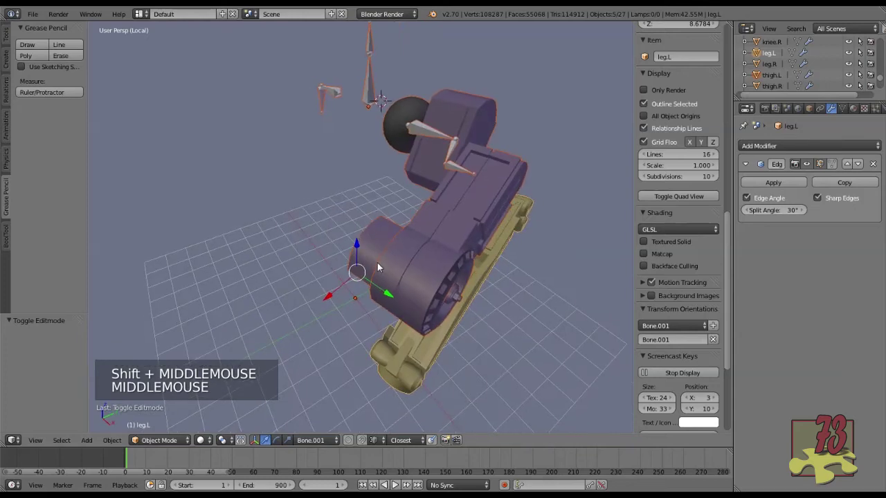
{"action": "right_click", "coordinate": [465, 173]}
{"action": "right_click", "coordinate": [465, 171]}
{"action": "middle_click_drag", "start_coordinate": [483, 207], "coordinate": [462, 177]}
{"action": "scroll", "coordinate": [436, 156], "scroll_direction": "up", "scroll_amount": 2}
{"action": "right_click", "coordinate": [448, 113]}
{"action": "middle_click_drag", "start_coordinate": [518, 166], "coordinate": [366, 185], "text": "shift"}
{"action": "key", "text": "Tab"}
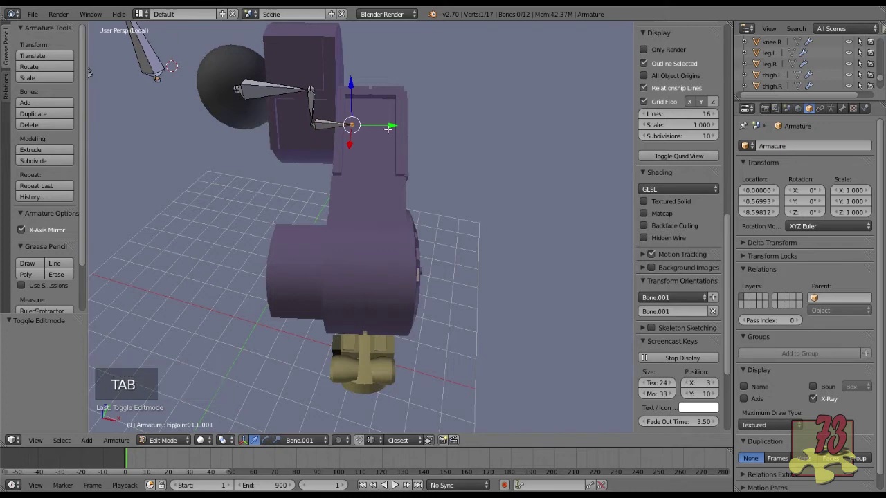
Adjust the hipJoint01.L.001 tip along its Y axis until it sits centred across the width of the left thigh.
{"action": "left_click_drag", "start_coordinate": [391, 126], "coordinate": [399, 126]}
{"action": "key", "text": "z"}
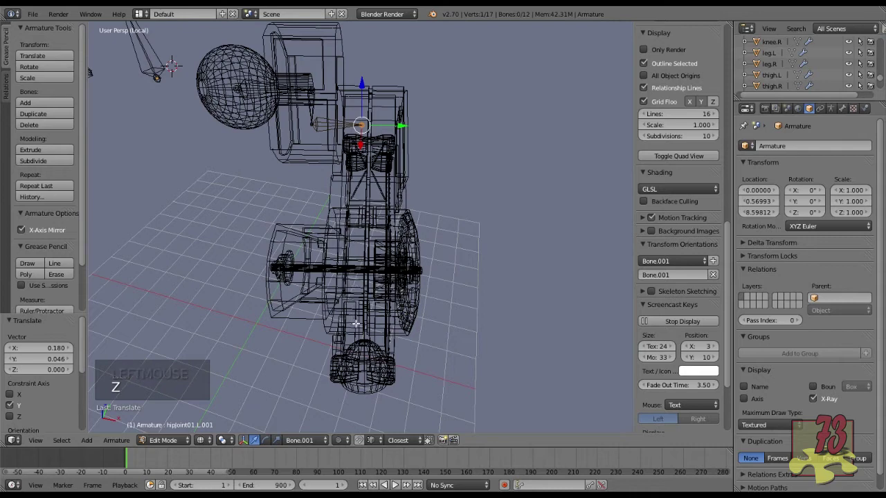
{"action": "key", "text": "z"}
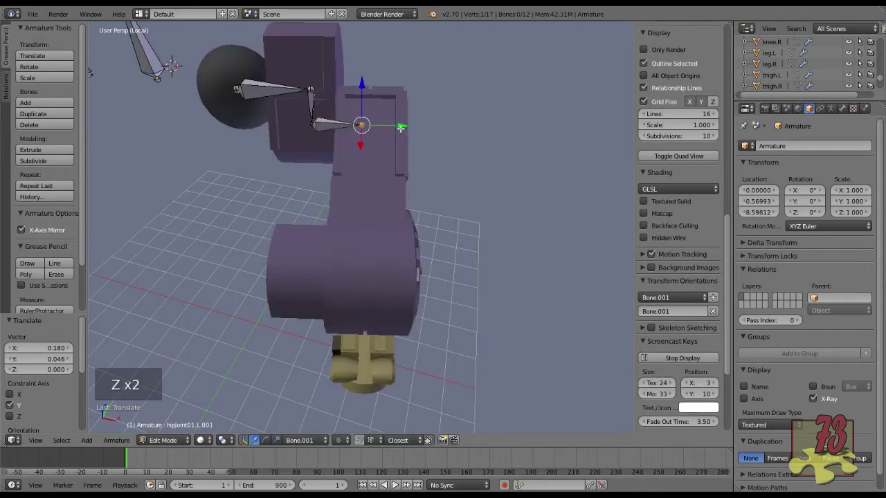
{"action": "left_click_drag", "start_coordinate": [400, 128], "coordinate": [396, 129]}
{"action": "scroll", "coordinate": [395, 129], "scroll_direction": "up", "scroll_amount": 2}
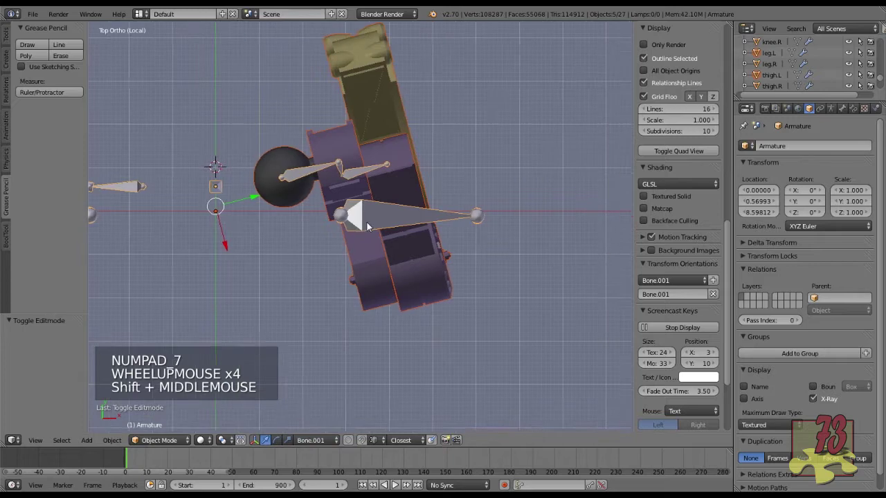
In wireframe top view, edit the armature and nudge the tip of hipjoint01.L.001 about 0.01 units along the Bone.001 Y axis.
{"action": "scroll", "coordinate": [416, 213], "scroll_direction": "up", "scroll_amount": 3}
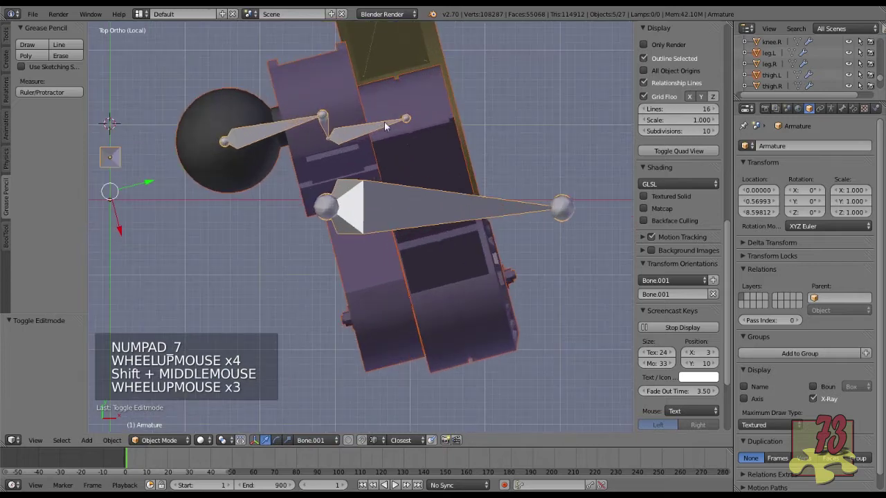
{"action": "key", "text": "z"}
{"action": "scroll", "coordinate": [405, 145], "scroll_direction": "up", "scroll_amount": 2}
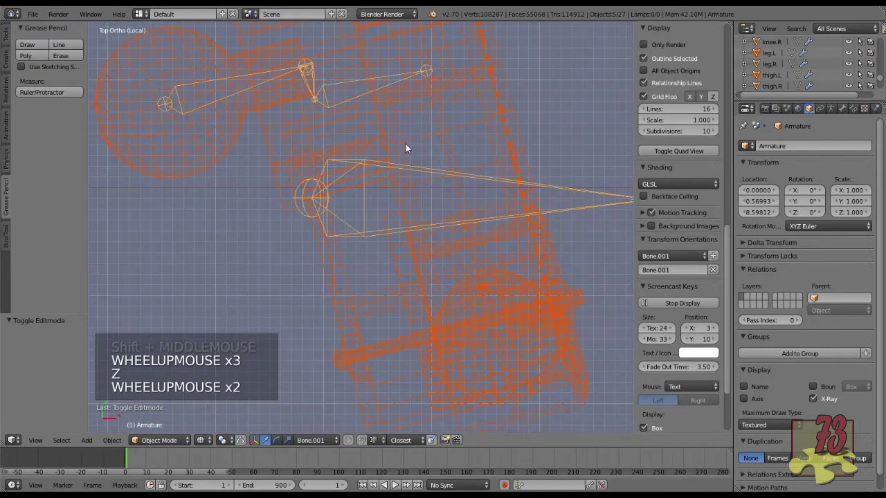
{"action": "right_click", "coordinate": [366, 92]}
{"action": "right_click", "coordinate": [365, 93]}
{"action": "key", "text": "Tab"}
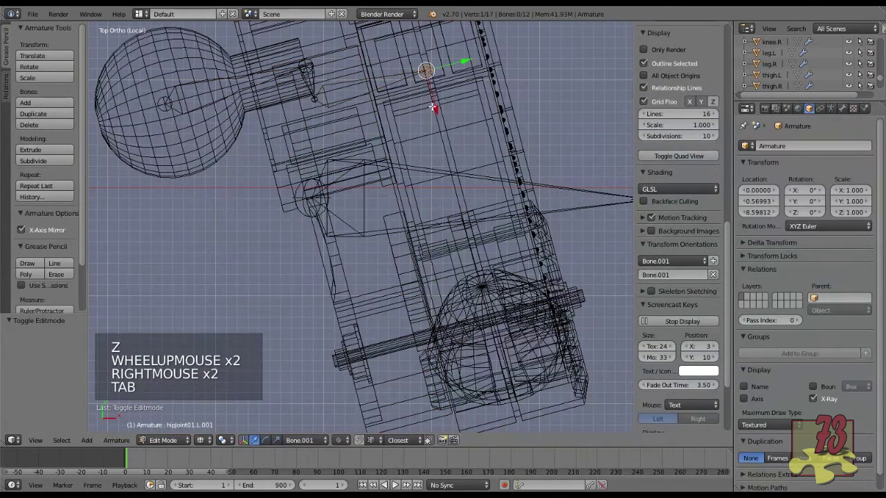
{"action": "middle_click_drag", "start_coordinate": [433, 107], "coordinate": [418, 124], "text": "shift"}
{"action": "scroll", "coordinate": [416, 122], "scroll_direction": "up", "scroll_amount": 2}
{"action": "mouse_move", "coordinate": [417, 111]}
{"action": "left_mouse_down"}
{"action": "mouse_move", "coordinate": [388, 122]}
{"action": "mouse_move", "coordinate": [407, 111]}
{"action": "left_mouse_up"}
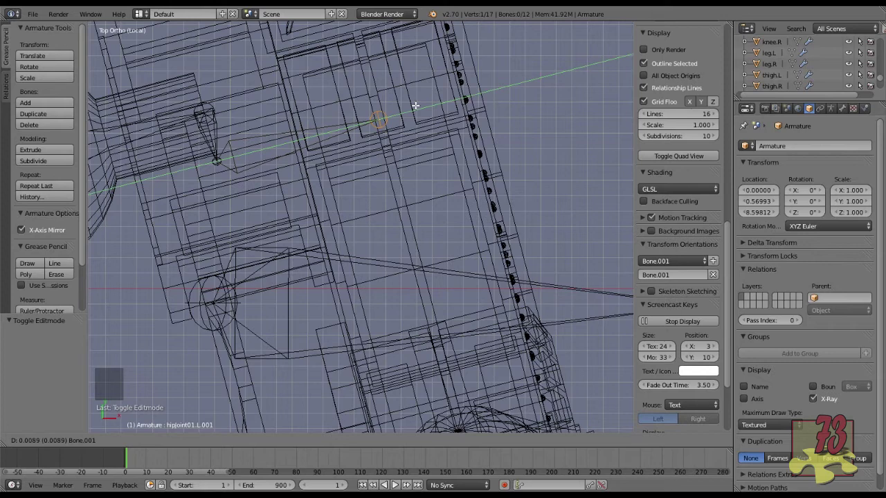
{"action": "left_click", "coordinate": [415, 105]}
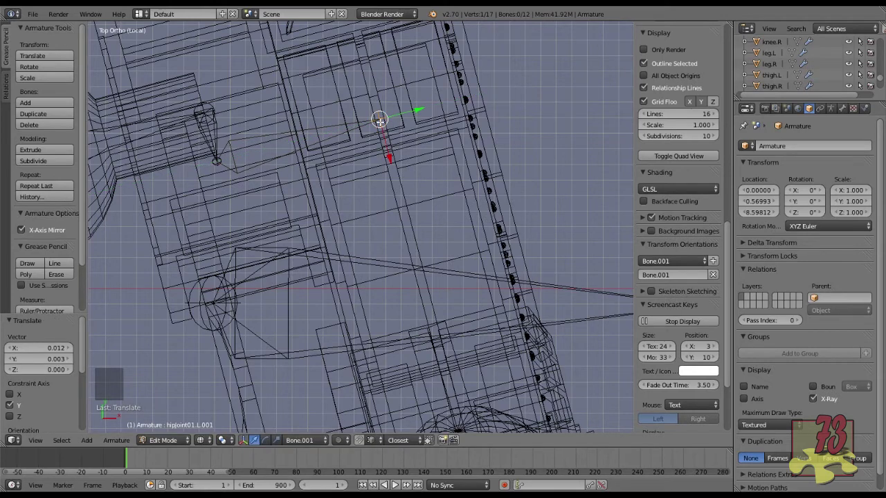
{"action": "right_click", "coordinate": [415, 105]}
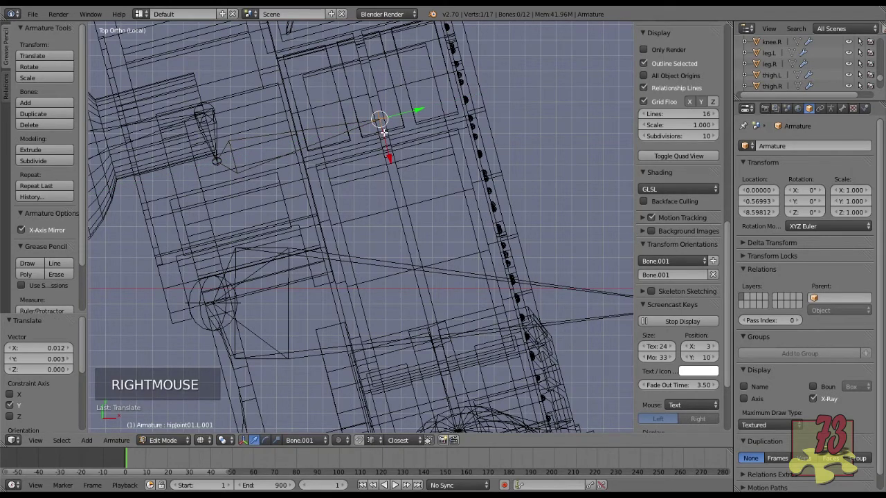
Extrude a new bone from that tip and slide its end along the Bone.001 X axis down the thigh to the knee.
{"action": "key", "text": "e"}
{"action": "key", "text": "e"}
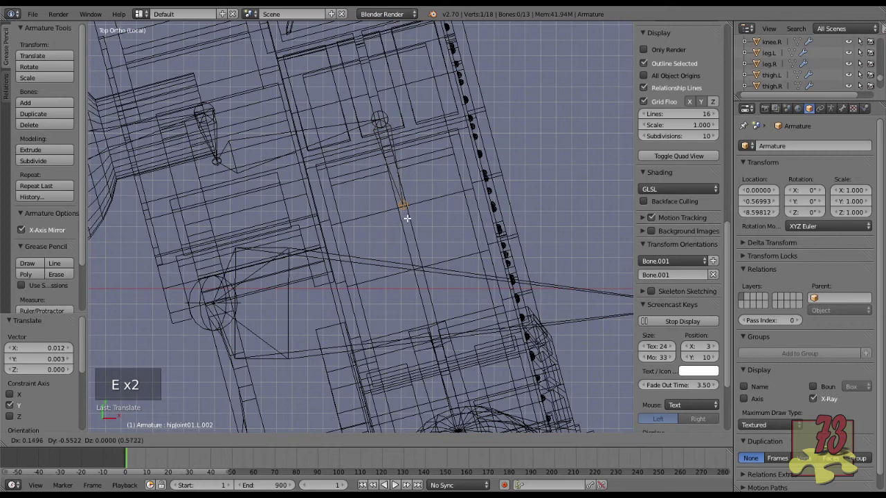
{"action": "left_click", "coordinate": [407, 218]}
{"action": "left_click_drag", "start_coordinate": [413, 242], "coordinate": [407, 207]}
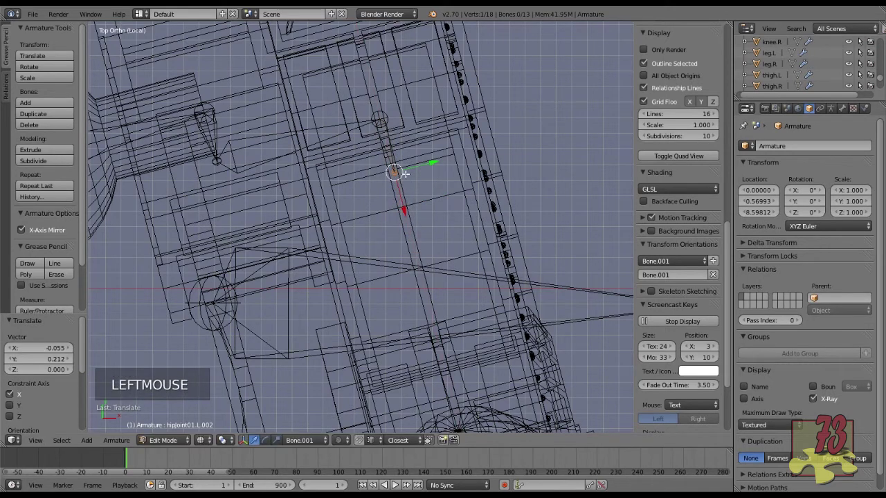
{"action": "key", "text": "g"}
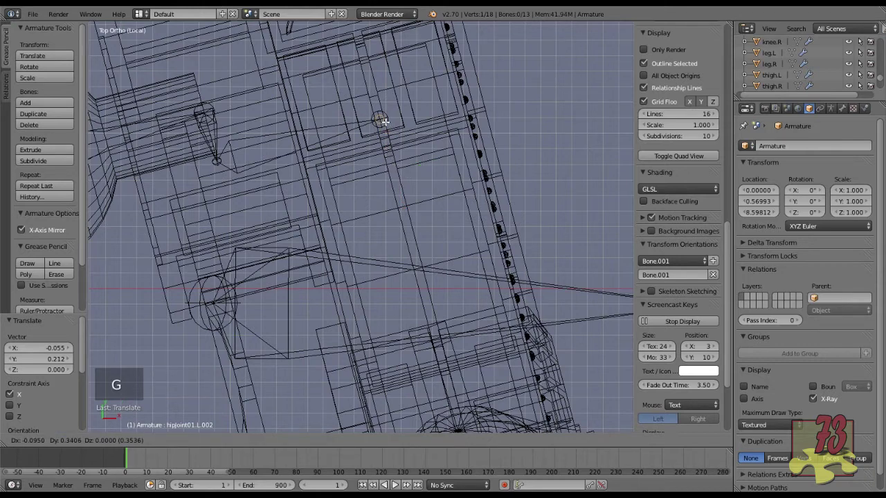
{"action": "left_click", "coordinate": [392, 161]}
{"action": "left_click_drag", "start_coordinate": [420, 219], "coordinate": [445, 321]}
{"action": "middle_click_drag", "start_coordinate": [445, 321], "coordinate": [377, 98], "text": "shift"}
{"action": "left_click_drag", "start_coordinate": [377, 99], "coordinate": [408, 203]}
Leave armature editing with solid shading on and select the left knee object knee.L.
{"action": "key", "text": "KP_3"}
{"action": "scroll", "coordinate": [408, 203], "scroll_direction": "down", "scroll_amount": 1}
{"action": "scroll", "coordinate": [408, 203], "scroll_direction": "down", "scroll_amount": 3}
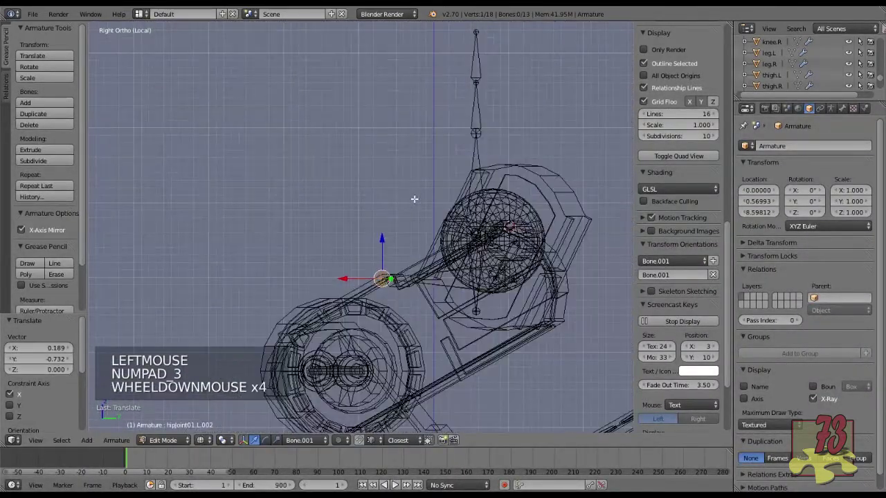
{"action": "middle_click_drag", "start_coordinate": [404, 242], "coordinate": [403, 207], "text": "shift"}
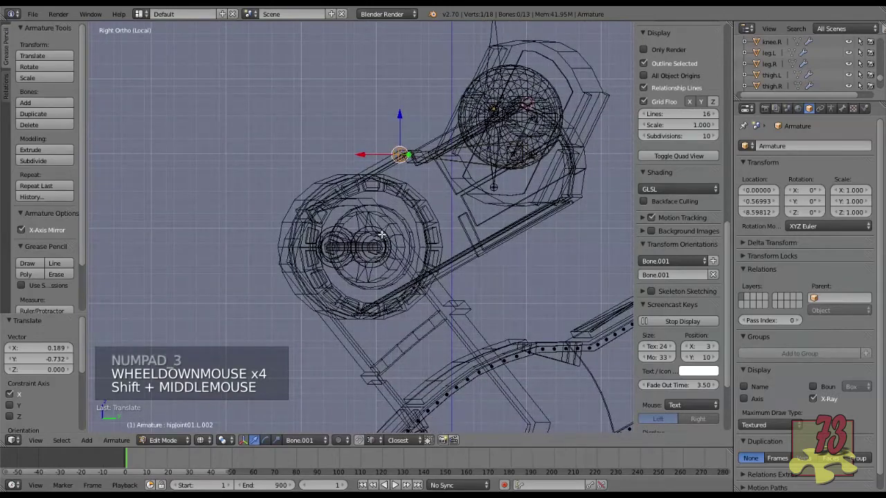
{"action": "mouse_move", "coordinate": [376, 238]}
{"action": "middle_mouse_down"}
{"action": "mouse_move", "coordinate": [356, 253]}
{"action": "mouse_move", "coordinate": [443, 272]}
{"action": "middle_mouse_up"}
{"action": "key", "text": "z"}
{"action": "right_click", "coordinate": [337, 266]}
{"action": "key", "text": "Tab"}
{"action": "right_click", "coordinate": [288, 250]}
Examine the axle of knee.L from several angles in both wireframe and solid shading.
{"action": "middle_click_drag", "start_coordinate": [288, 250], "coordinate": [441, 255]}
{"action": "key", "text": "z"}
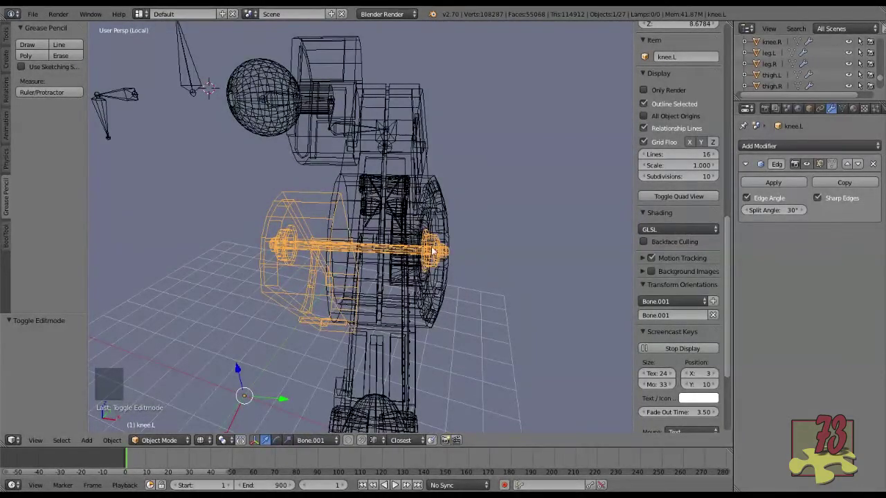
{"action": "middle_click_drag", "start_coordinate": [358, 246], "coordinate": [395, 263]}
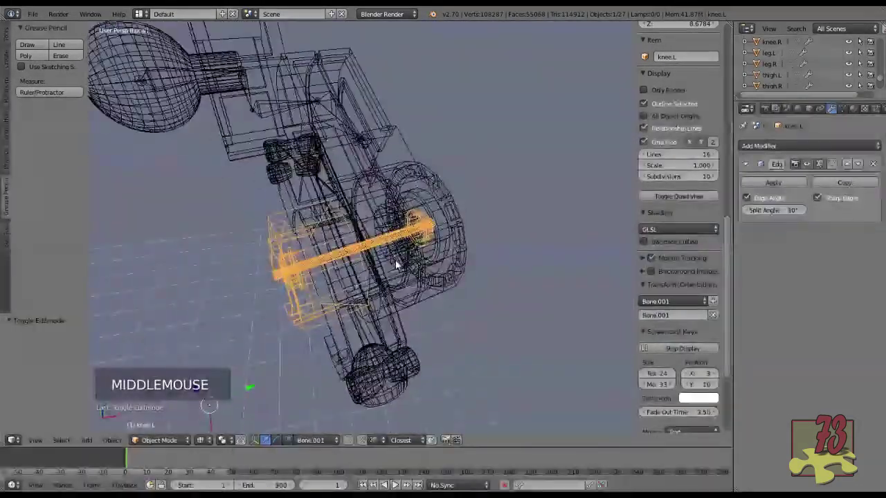
{"action": "scroll", "coordinate": [395, 256], "scroll_direction": "up", "scroll_amount": 2}
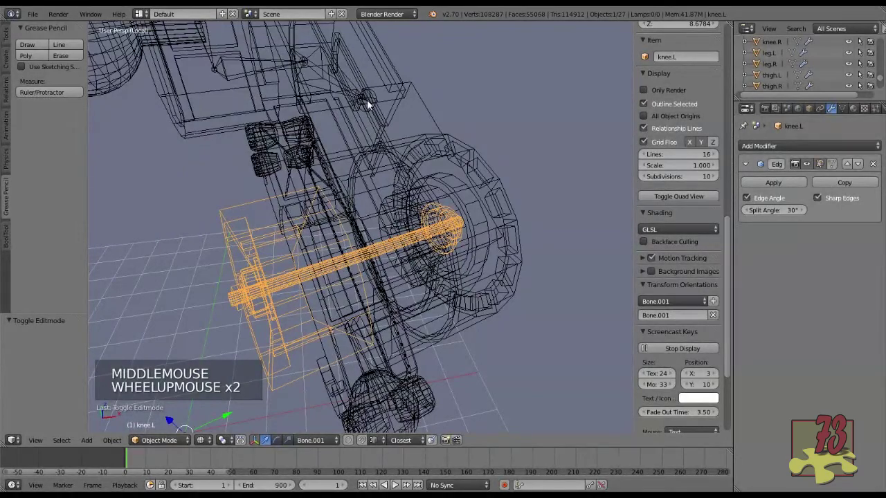
{"action": "middle_click_drag", "start_coordinate": [405, 249], "coordinate": [367, 271]}
{"action": "scroll", "coordinate": [368, 271], "scroll_direction": "up", "scroll_amount": 1}
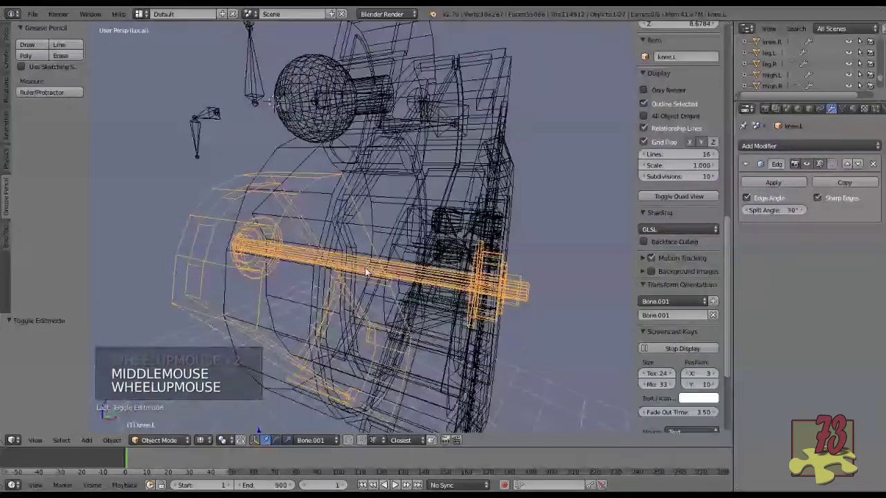
{"action": "middle_click_drag", "start_coordinate": [457, 308], "coordinate": [428, 312]}
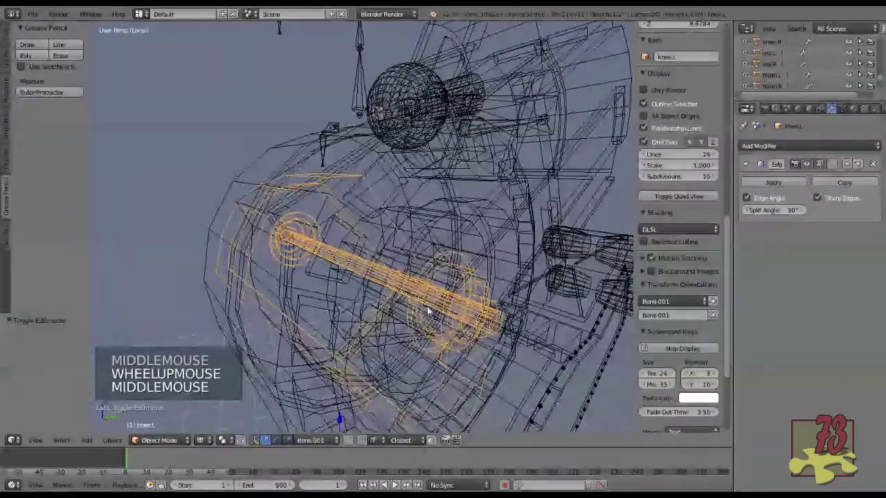
{"action": "key", "text": "z"}
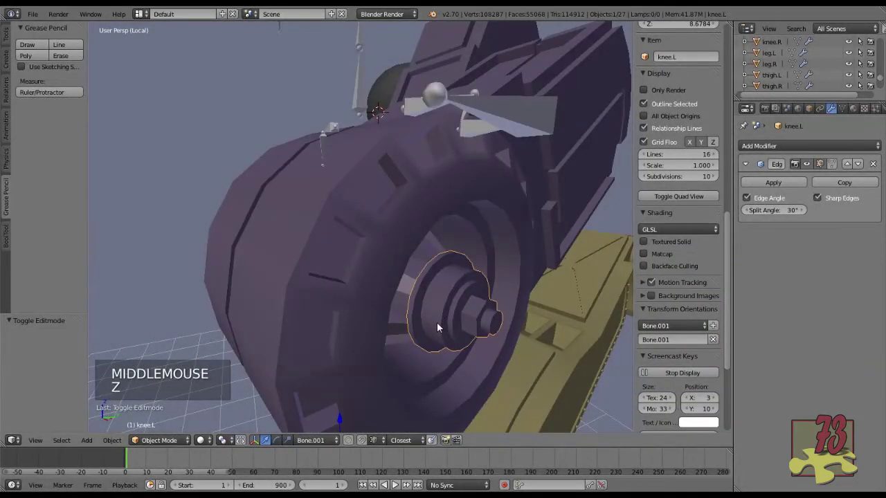
{"action": "key", "text": "z"}
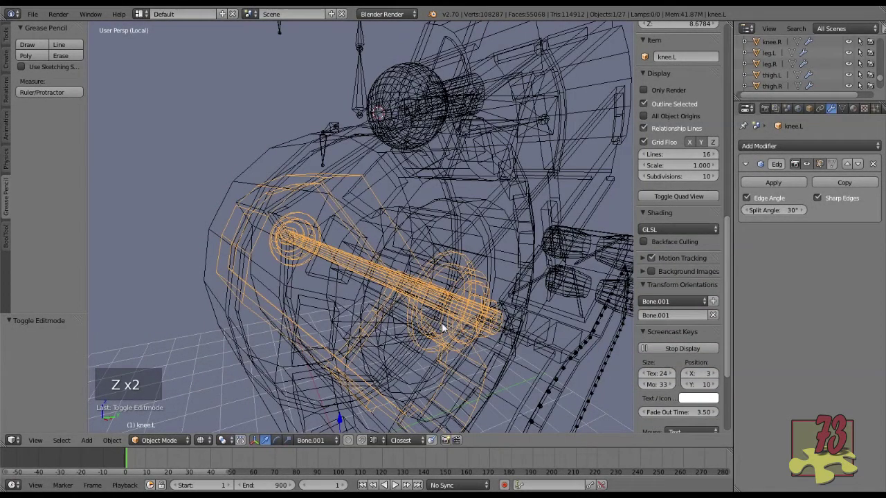
Select the two opposite end faces of the knee.L axle in solid shading and snap the 3D cursor to them.
{"action": "key", "text": "Tab"}
{"action": "middle_click_drag", "start_coordinate": [413, 316], "coordinate": [484, 339]}
{"action": "right_click", "coordinate": [489, 342]}
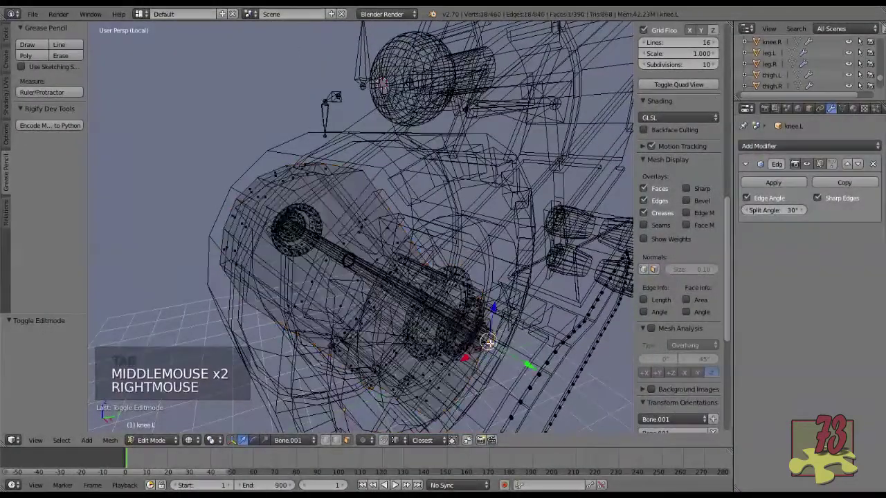
{"action": "key", "text": "z"}
{"action": "middle_click_drag", "start_coordinate": [327, 318], "coordinate": [352, 309]}
{"action": "right_click", "coordinate": [289, 294], "text": "shift"}
{"action": "middle_click_drag", "start_coordinate": [436, 299], "coordinate": [273, 309]}
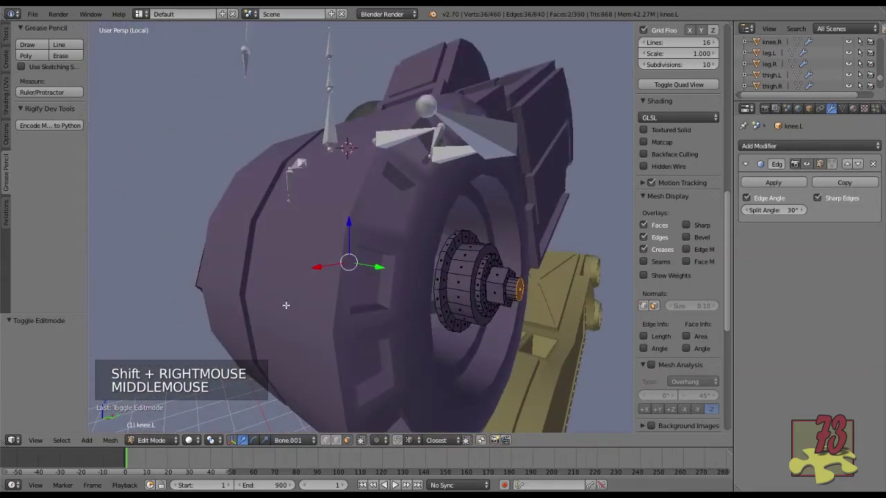
{"action": "key", "text": "shift+s"}
{"action": "left_click", "coordinate": [257, 330]}
Edit the armature and snap the 3D cursor to the tip of the new bone hipjoint01.L.002.
{"action": "middle_click_drag", "start_coordinate": [257, 331], "coordinate": [422, 326]}
{"action": "key", "text": "Tab"}
{"action": "right_click", "coordinate": [440, 84]}
{"action": "key", "text": "Tab"}
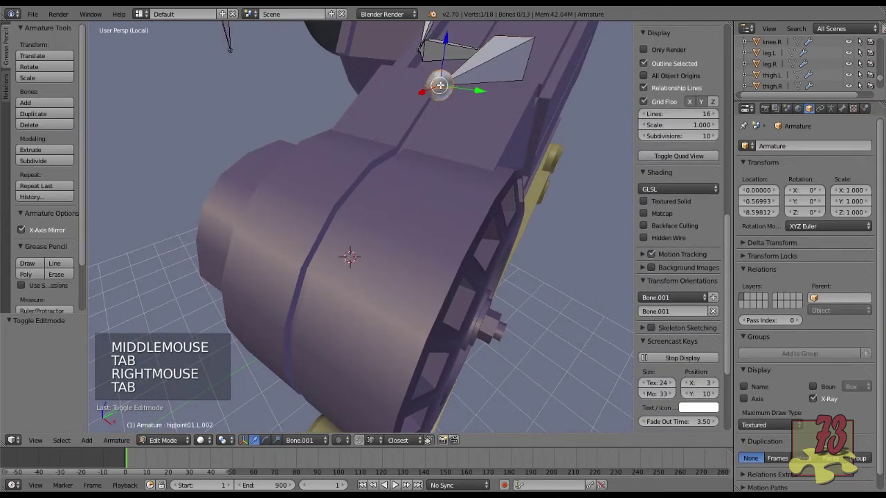
{"action": "right_click", "coordinate": [440, 84]}
{"action": "scroll", "coordinate": [436, 235], "scroll_direction": "down", "scroll_amount": 1}
{"action": "middle_click_drag", "start_coordinate": [436, 235], "coordinate": [435, 239]}
{"action": "key", "text": "shift+s"}
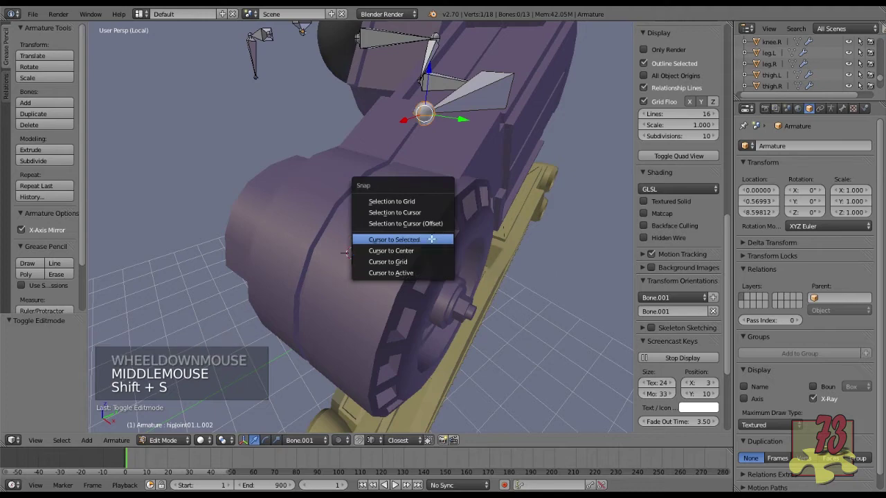
{"action": "left_click", "coordinate": [431, 239]}
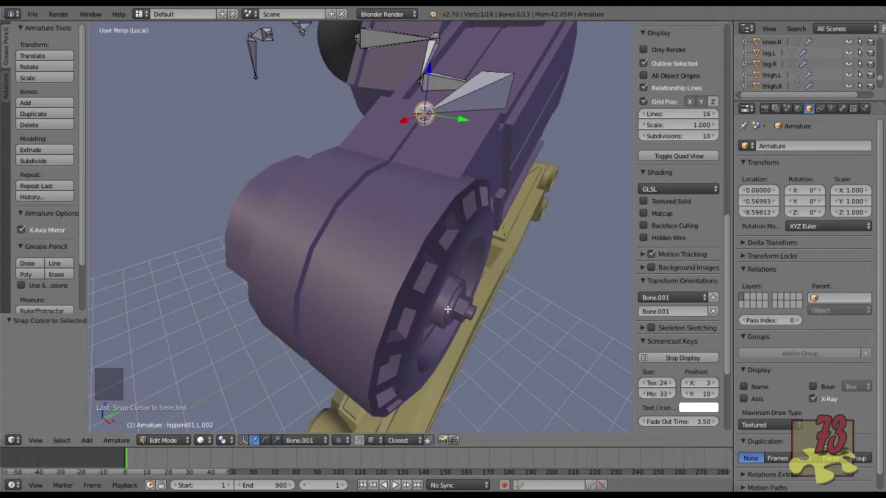
Try snapping the selected axle end faces of knee.L to the 3D cursor, and undo it.
{"action": "key", "text": "Tab"}
{"action": "right_click", "coordinate": [479, 317]}
{"action": "right_click", "coordinate": [496, 324]}
{"action": "key", "text": "Tab"}
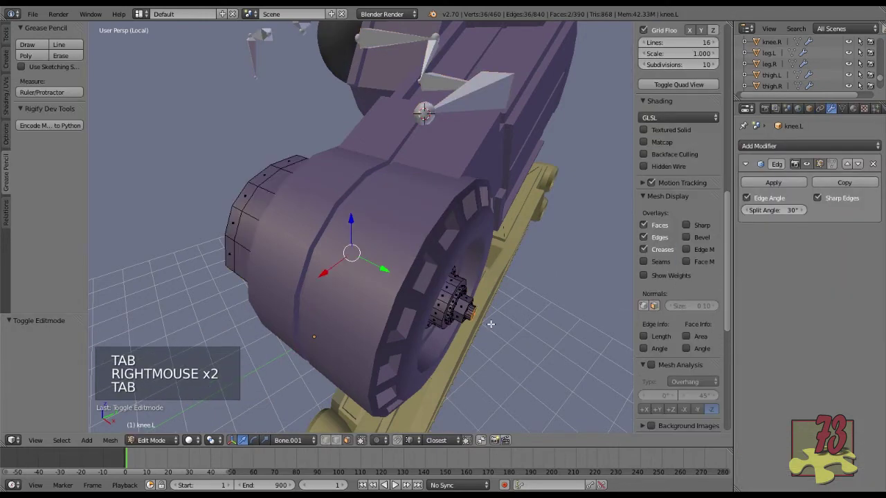
{"action": "key", "text": "shift+s"}
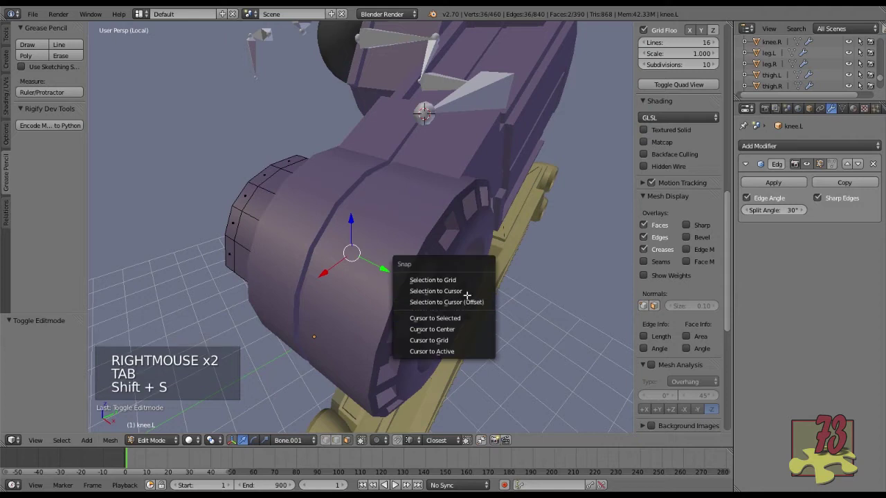
{"action": "left_click", "coordinate": [475, 294]}
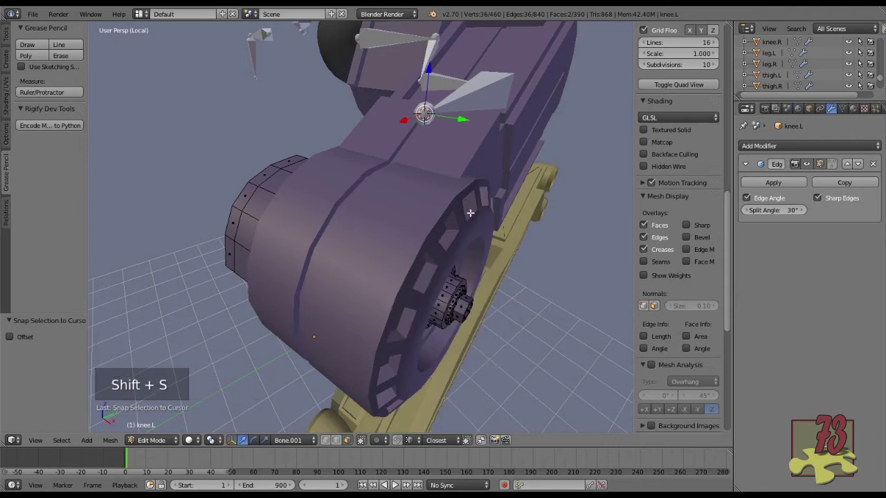
{"action": "key", "text": "ctrl+z"}
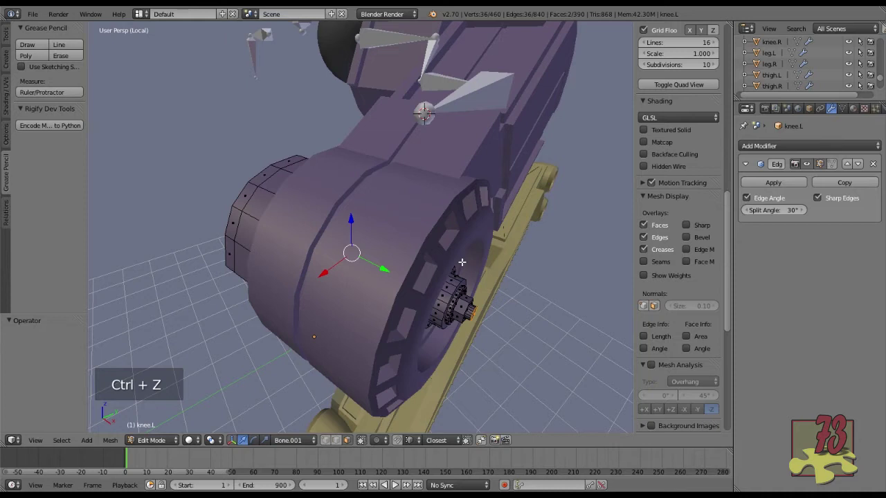
Snap the 3D cursor to the selected axle end faces of knee.L, and snap the tip of hipjoint01.L.002 to that cursor.
{"action": "key", "text": "shift+s"}
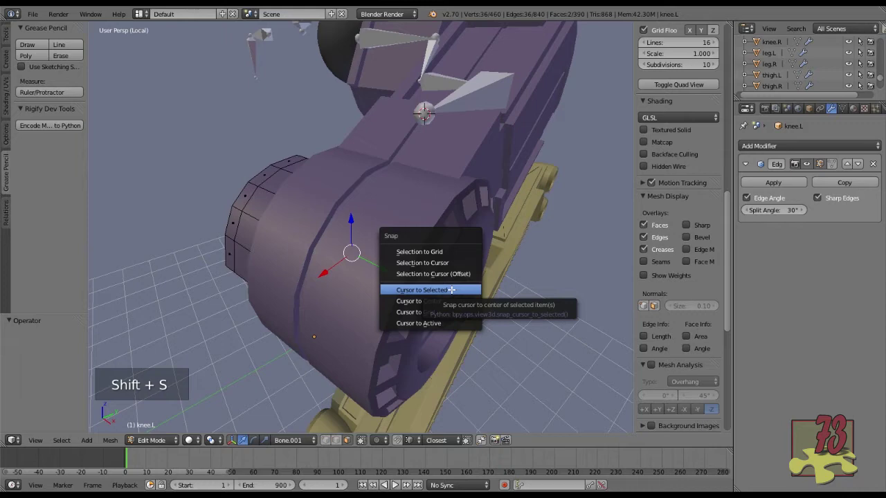
{"action": "left_click", "coordinate": [451, 290]}
{"action": "key", "text": "Tab"}
{"action": "right_click", "coordinate": [428, 112]}
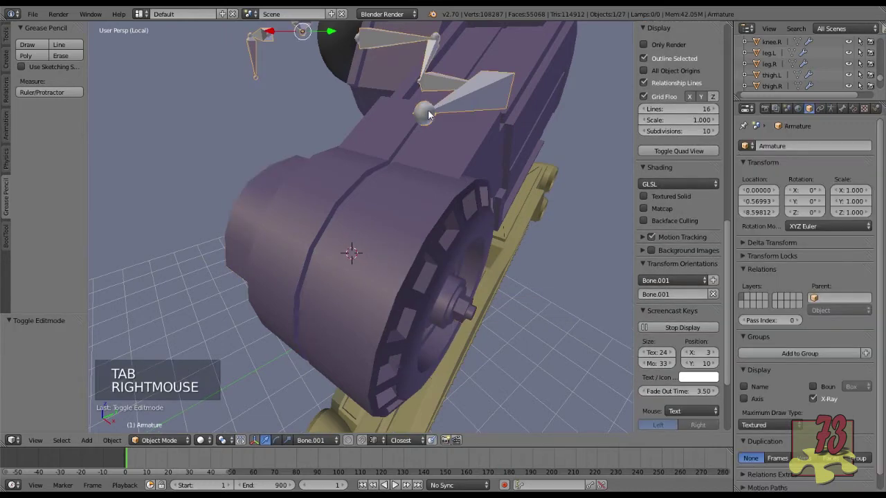
{"action": "key", "text": "Tab"}
{"action": "right_click", "coordinate": [423, 110]}
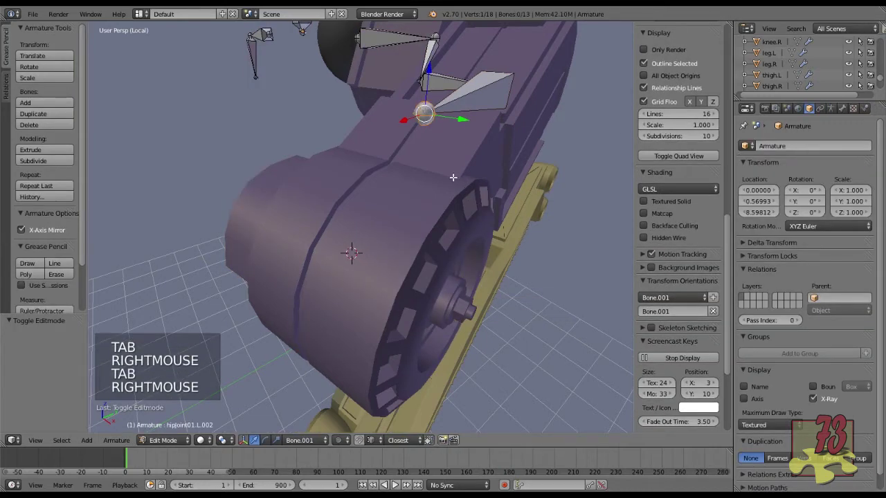
{"action": "key", "text": "shift+s"}
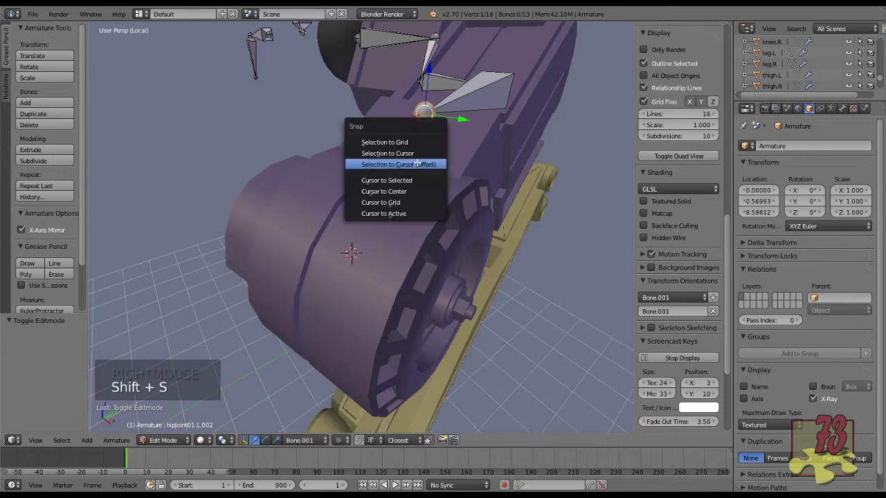
{"action": "left_click", "coordinate": [405, 153]}
Recalculate the roll of the bone hipjoint01.L.002 to the Global Z Axis.
{"action": "middle_click_drag", "start_coordinate": [423, 270], "coordinate": [519, 239]}
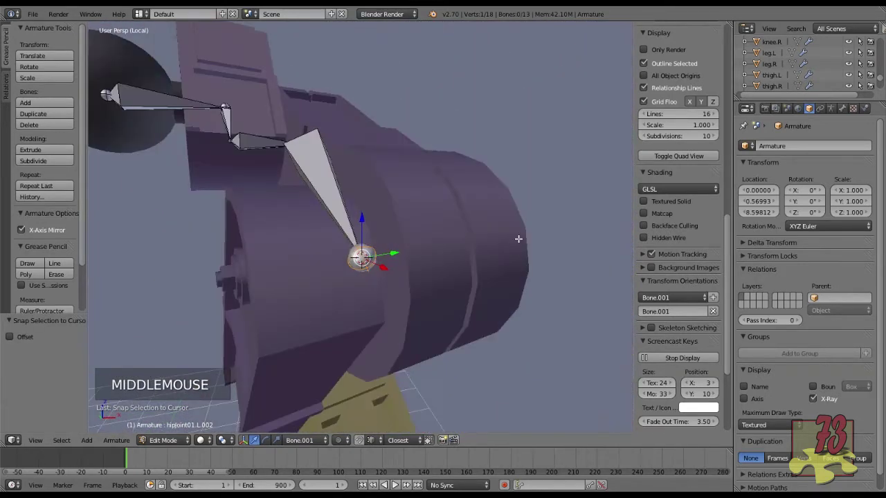
{"action": "right_click", "coordinate": [338, 192]}
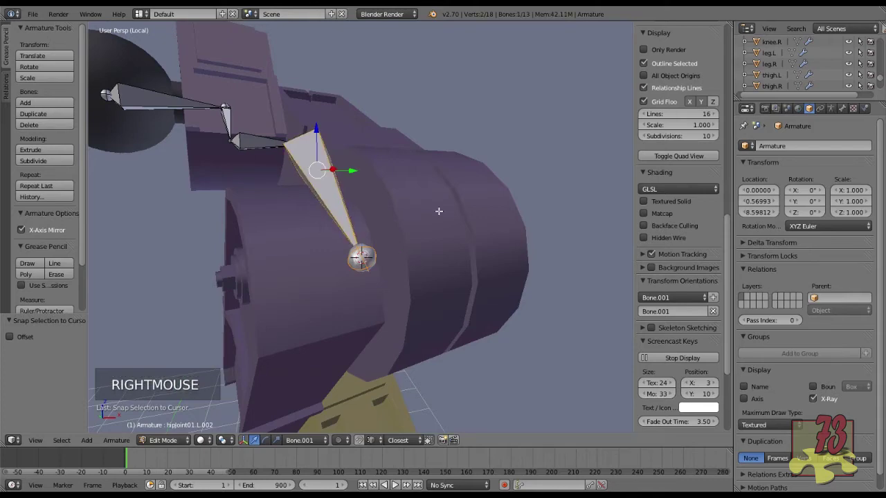
{"action": "key", "text": "ctrl+n"}
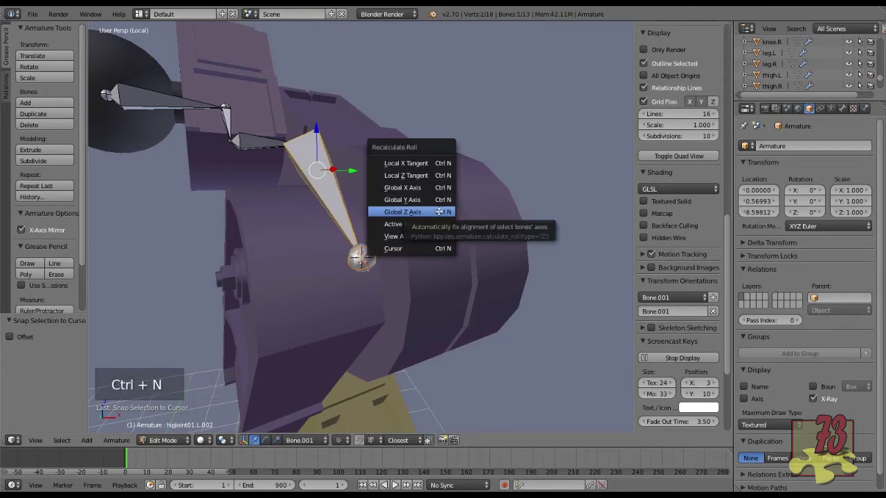
{"action": "left_click", "coordinate": [438, 212]}
{"action": "middle_click_drag", "start_coordinate": [422, 232], "coordinate": [457, 234]}
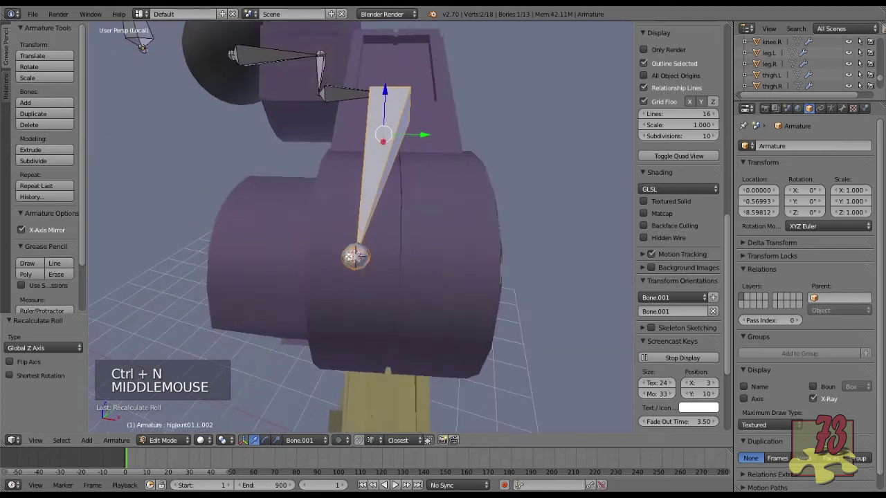
Select the face loop along the middle groove of thigh.L in top view as a reference for the knee's centre line.
{"action": "scroll", "coordinate": [457, 234], "scroll_direction": "down", "scroll_amount": 1}
{"action": "middle_click_drag", "start_coordinate": [333, 284], "coordinate": [341, 281]}
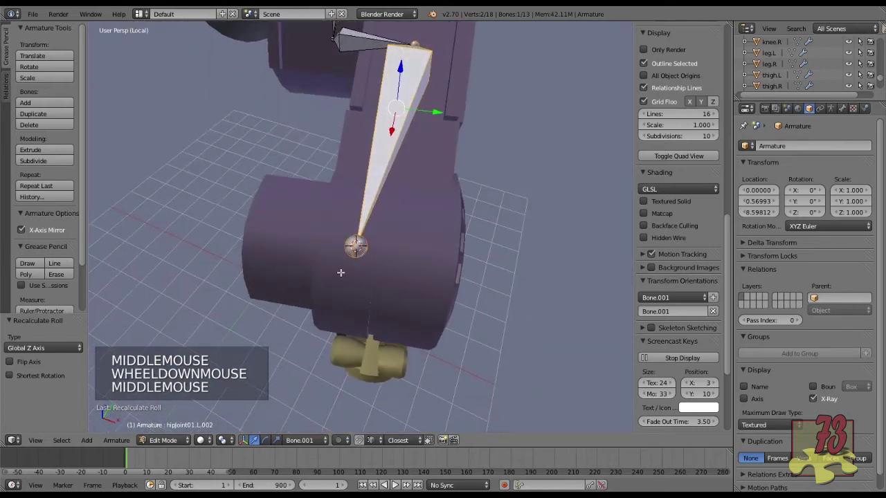
{"action": "key", "text": "KP_7"}
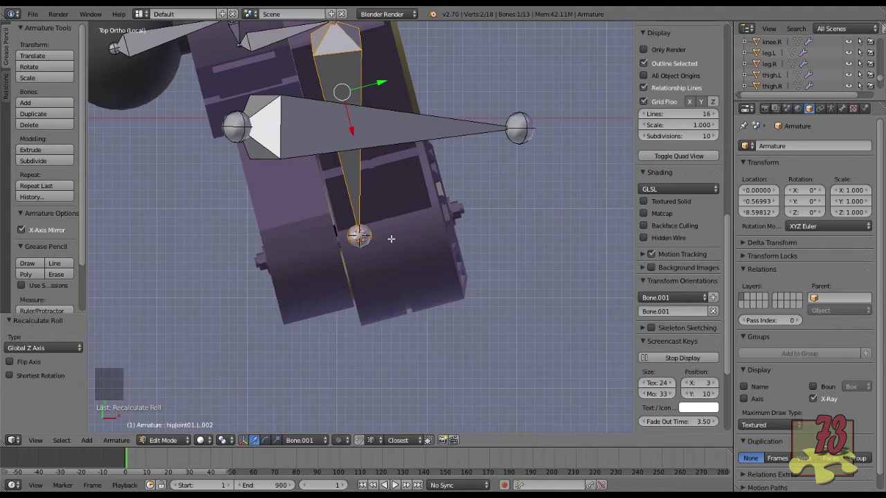
{"action": "key", "text": "z"}
{"action": "scroll", "coordinate": [391, 243], "scroll_direction": "up", "scroll_amount": 2}
{"action": "scroll", "coordinate": [391, 248], "scroll_direction": "down", "scroll_amount": 1}
{"action": "key", "text": "z"}
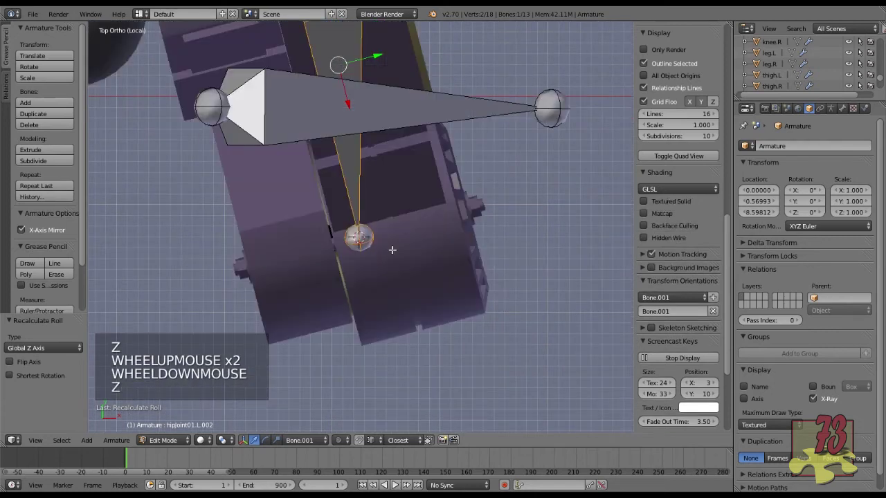
{"action": "key", "text": "Tab"}
{"action": "right_click", "coordinate": [386, 155]}
{"action": "key", "text": "Tab"}
{"action": "right_click", "coordinate": [388, 206], "text": "alt+shift"}
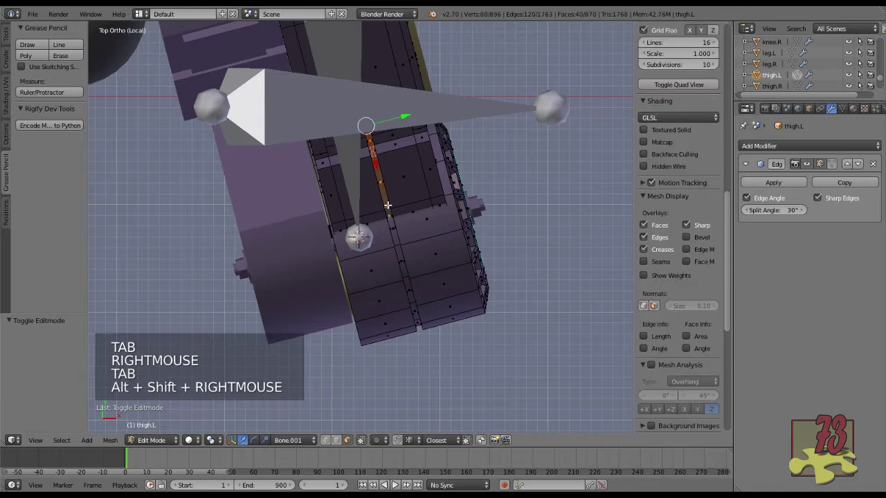
{"action": "right_click", "coordinate": [393, 230], "text": "alt+shift"}
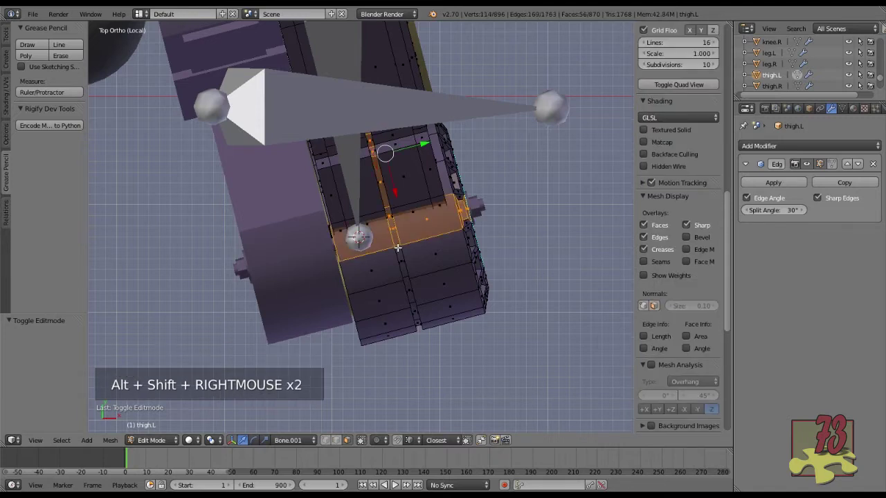
{"action": "right_click", "coordinate": [397, 246], "text": "alt"}
{"action": "right_click", "coordinate": [397, 247], "text": "alt"}
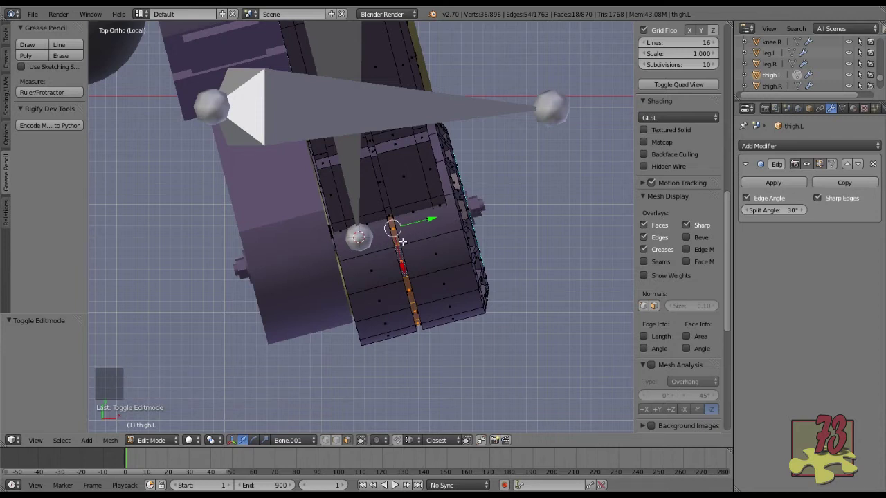
{"action": "right_click", "coordinate": [362, 239]}
{"action": "key", "text": "Tab"}
Edit the armature and shift the tip of hipjoint01.L.002 along the Bone.001 Y axis onto the centre line of thigh.L.
{"action": "right_click", "coordinate": [360, 236]}
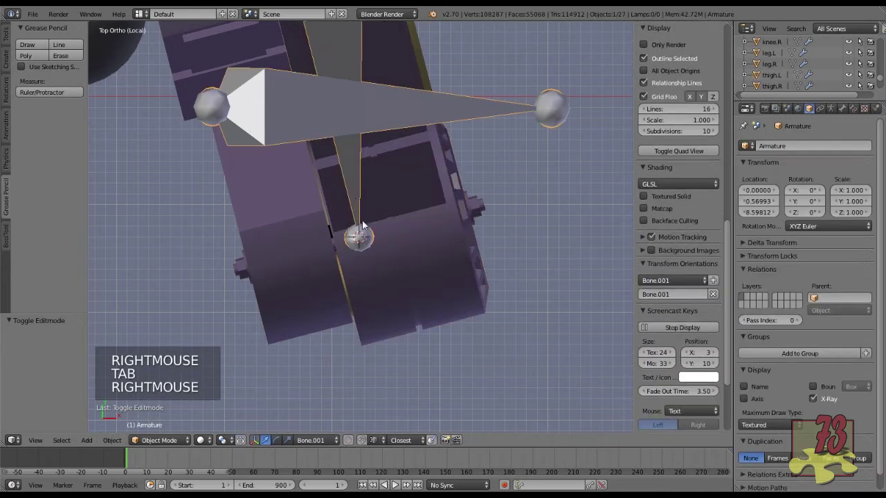
{"action": "key", "text": "Tab"}
{"action": "right_click", "coordinate": [358, 236]}
{"action": "left_click_drag", "start_coordinate": [391, 230], "coordinate": [453, 221]}
{"action": "key", "text": "z"}
{"action": "scroll", "coordinate": [436, 232], "scroll_direction": "up", "scroll_amount": 3}
{"action": "scroll", "coordinate": [453, 221], "scroll_direction": "down", "scroll_amount": 4}
{"action": "mouse_move", "coordinate": [443, 225]}
{"action": "middle_mouse_down"}
{"action": "mouse_move", "coordinate": [421, 265]}
{"action": "mouse_move", "coordinate": [185, 173]}
{"action": "mouse_move", "coordinate": [185, 184]}
{"action": "mouse_move", "coordinate": [355, 247]}
{"action": "mouse_move", "coordinate": [501, 267]}
{"action": "mouse_move", "coordinate": [504, 251]}
{"action": "mouse_move", "coordinate": [488, 256]}
{"action": "middle_mouse_up"}
Delete the connecting bone hipjoint01.L.001 between the hip joint bones and the thigh bone.
{"action": "key", "text": "z"}
{"action": "scroll", "coordinate": [355, 246], "scroll_direction": "down", "scroll_amount": 1}
{"action": "scroll", "coordinate": [355, 246], "scroll_direction": "down", "scroll_amount": 1}
{"action": "right_click", "coordinate": [294, 126]}
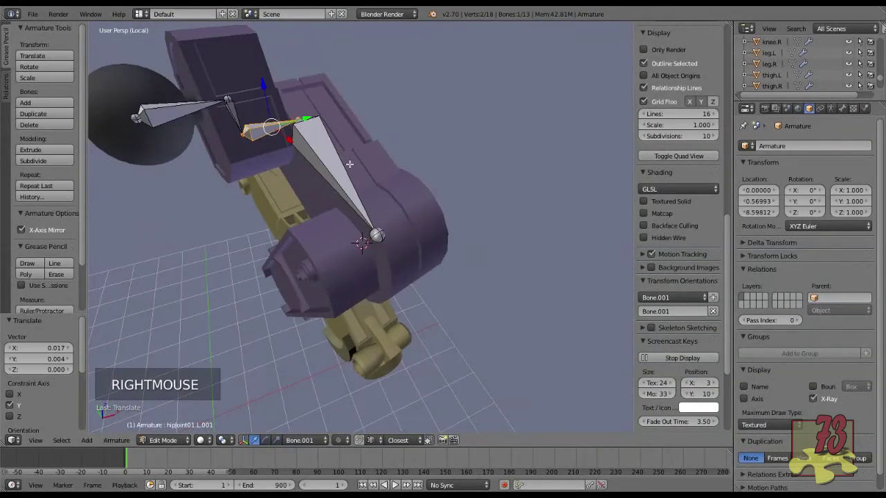
{"action": "key", "text": "x"}
{"action": "left_click", "coordinate": [349, 165]}
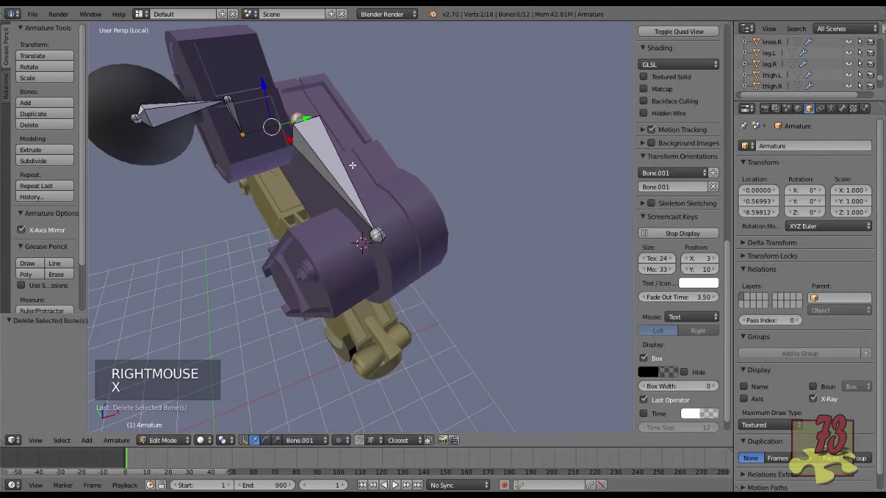
Extrude a new bone about 0.97 long from the tip of hipjoint01.L.002 inward along the Bone.001 Y axis.
{"action": "middle_click_drag", "start_coordinate": [382, 209], "coordinate": [341, 198]}
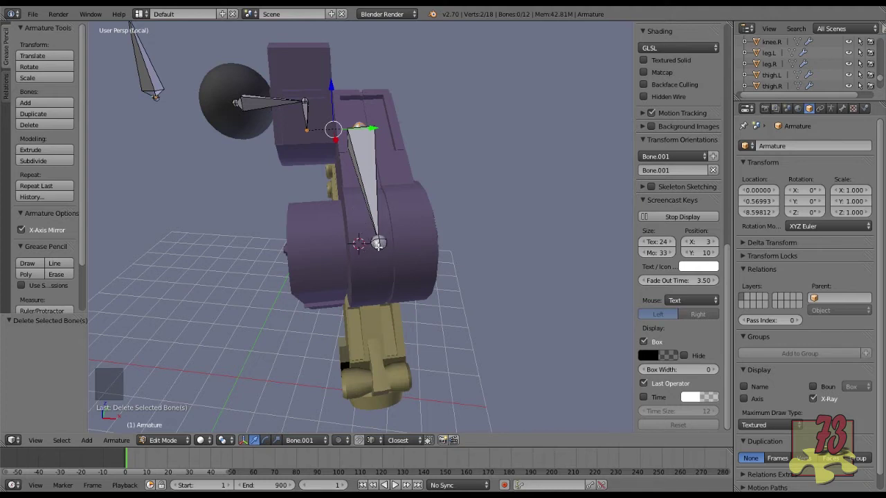
{"action": "right_click", "coordinate": [376, 243]}
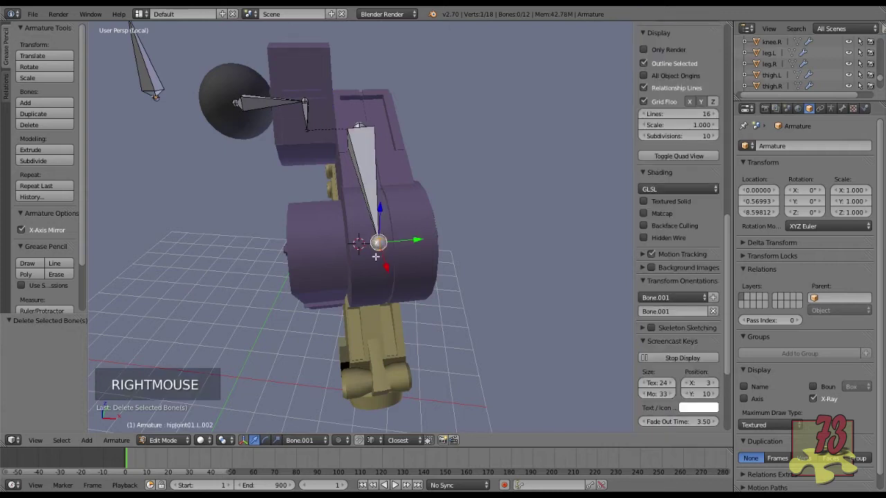
{"action": "key", "text": "e"}
{"action": "key", "text": "e"}
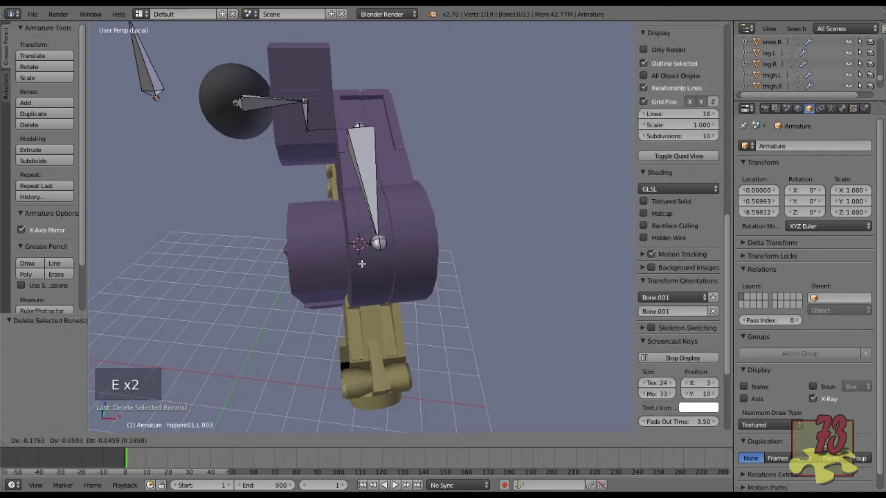
{"action": "key", "text": "y"}
{"action": "key", "text": "y"}
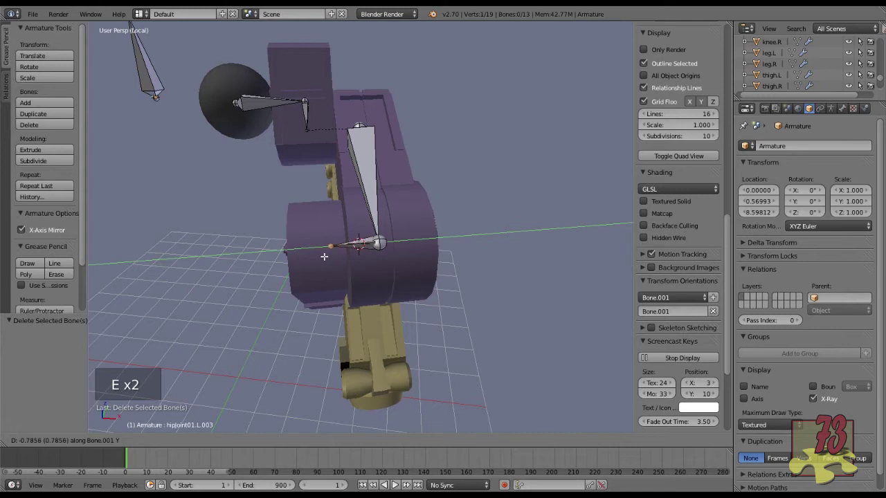
{"action": "left_click", "coordinate": [312, 259]}
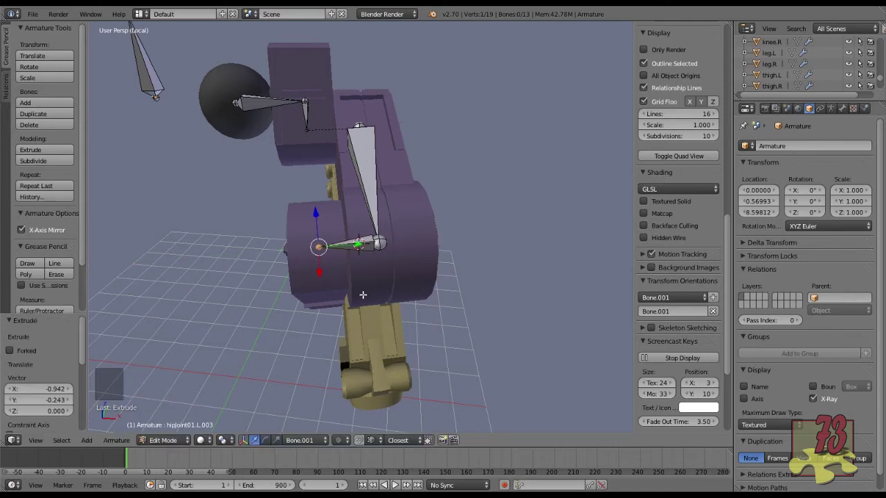
Snap the tip of hipjoint01.L.003 back onto its base and move it about 1.862 in Y and -2.447 in Z over leg.L.
{"action": "middle_click_drag", "start_coordinate": [362, 295], "coordinate": [259, 274]}
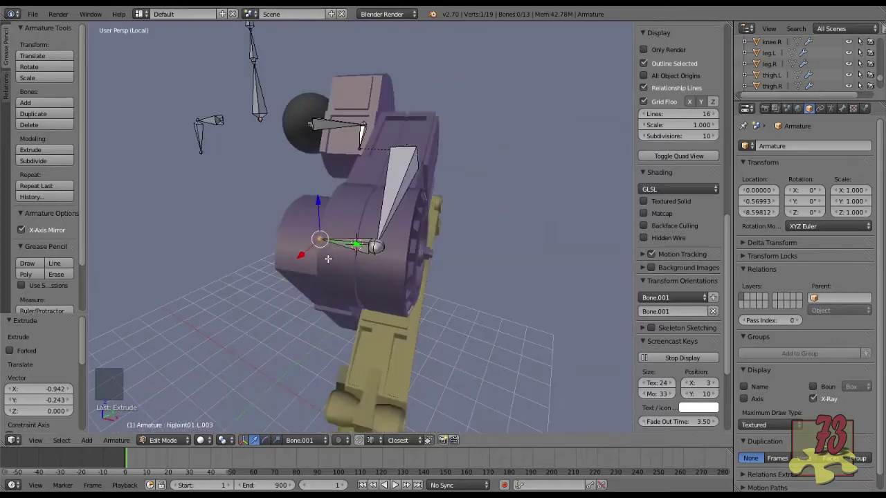
{"action": "key", "text": "g"}
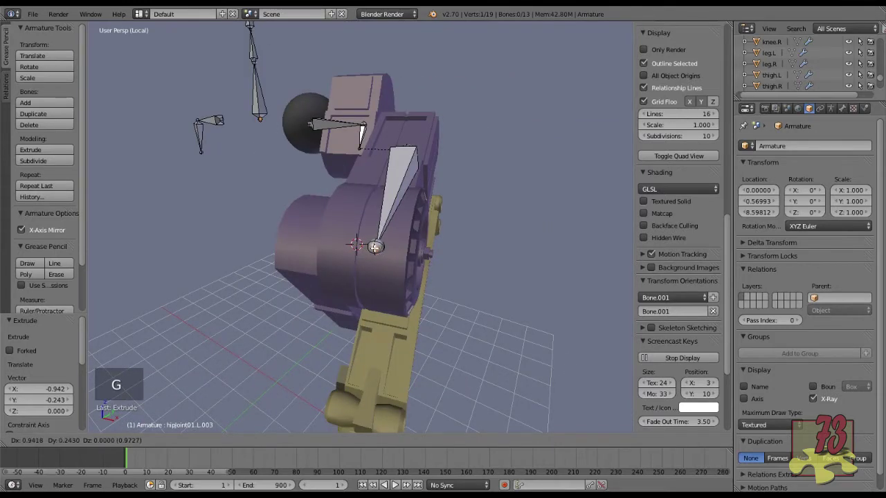
{"action": "left_click", "coordinate": [374, 246]}
{"action": "middle_click_drag", "start_coordinate": [375, 247], "coordinate": [303, 248]}
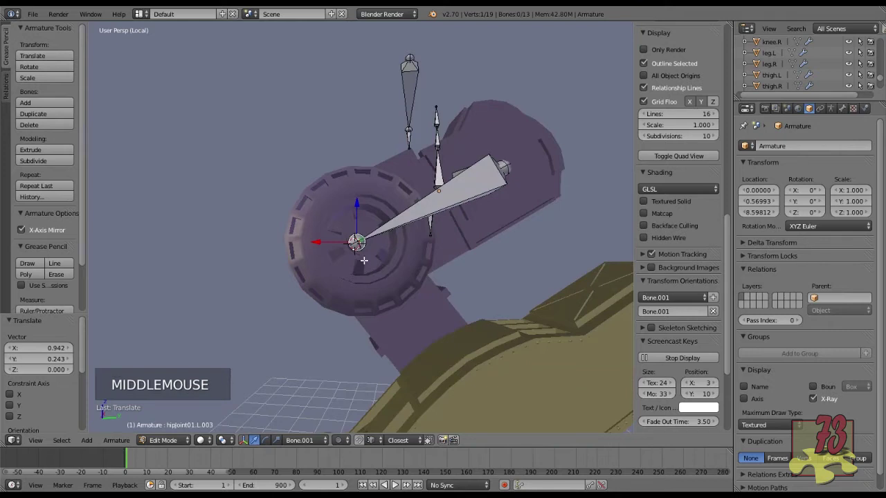
{"action": "key", "text": "KP_3"}
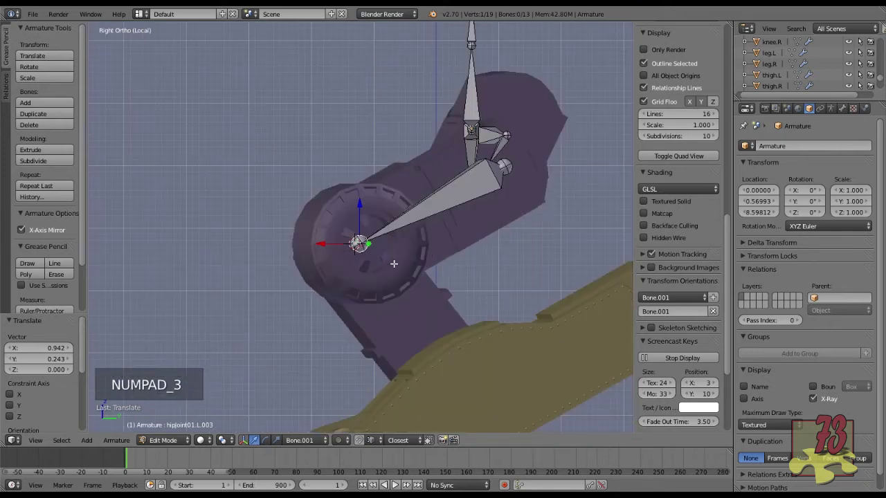
{"action": "key", "text": "g"}
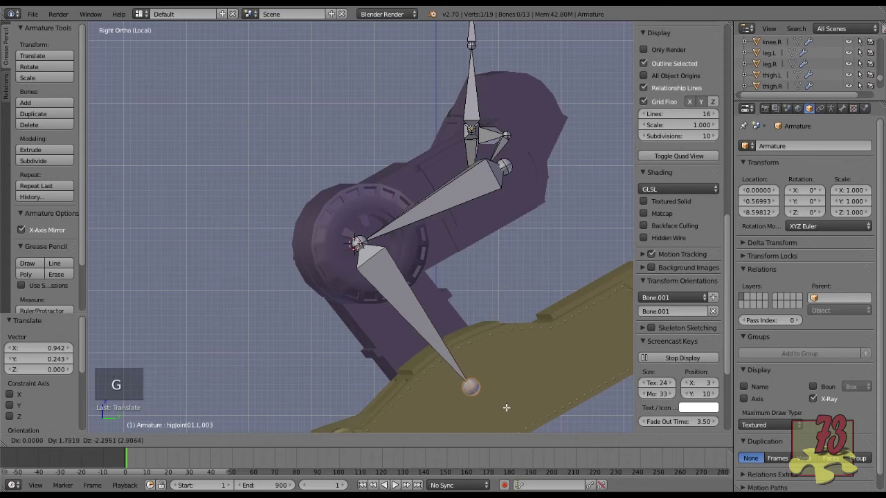
{"action": "left_click", "coordinate": [511, 417]}
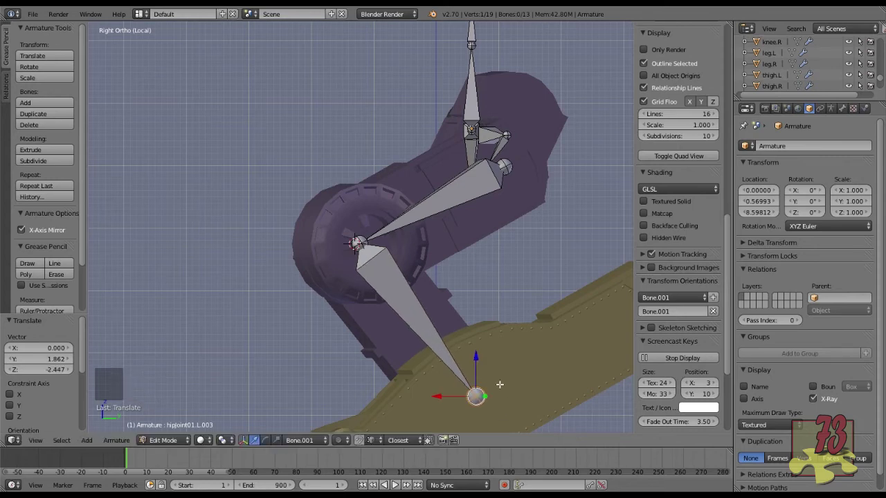
Shift the tip of hipjoint01.L.003 inward along the Bone.001 Y axis to line it up with leg.L.
{"action": "key", "text": "KP_1"}
{"action": "middle_click_drag", "start_coordinate": [472, 387], "coordinate": [492, 244], "text": "shift"}
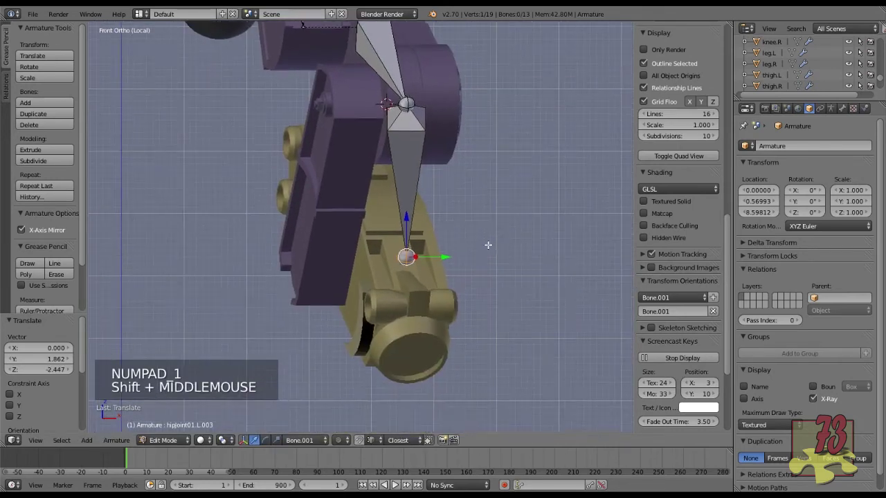
{"action": "left_click_drag", "start_coordinate": [450, 259], "coordinate": [404, 260]}
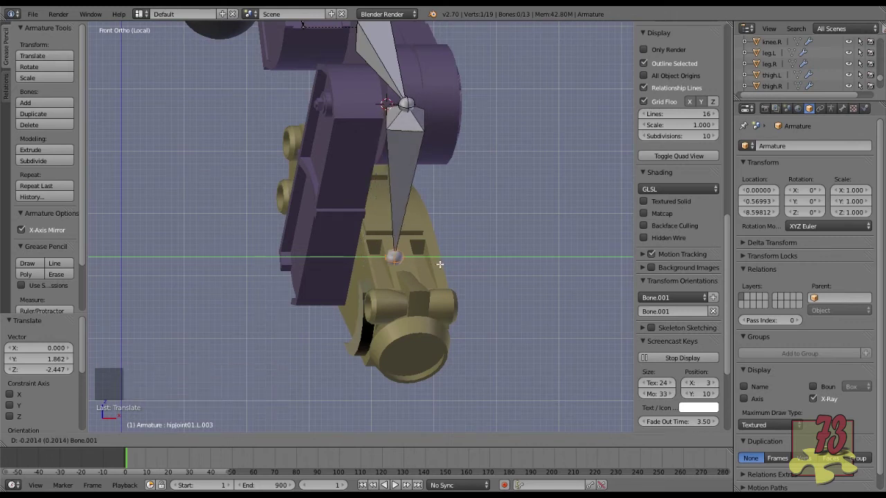
{"action": "left_click_drag", "start_coordinate": [441, 263], "coordinate": [441, 264]}
{"action": "scroll", "coordinate": [441, 264], "scroll_direction": "down", "scroll_amount": 1}
{"action": "middle_click_drag", "start_coordinate": [441, 264], "coordinate": [448, 240]}
{"action": "left_click_drag", "start_coordinate": [450, 238], "coordinate": [438, 247]}
Recalculate the roll of the bone hipjoint01.L.003 to the Global Z Axis.
{"action": "middle_click_drag", "start_coordinate": [437, 247], "coordinate": [411, 200]}
{"action": "right_click", "coordinate": [411, 200]}
{"action": "key", "text": "ctrl+n"}
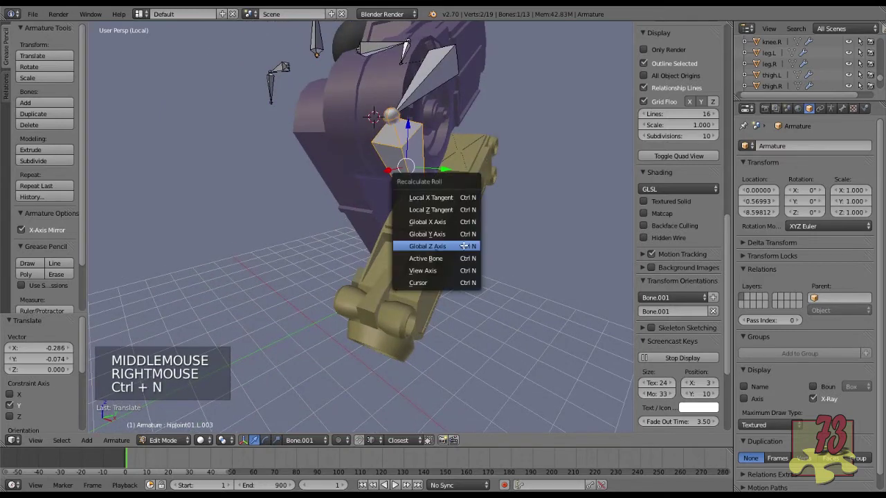
{"action": "left_click", "coordinate": [464, 247]}
Fine-tune the tip of hipjoint01.L.003 in top-view wireframe, moving it about -0.009 along the Bone.001 Y axis.
{"action": "middle_click_drag", "start_coordinate": [464, 247], "coordinate": [554, 266]}
{"action": "middle_click_drag", "start_coordinate": [326, 224], "coordinate": [536, 201]}
{"action": "key", "text": "KP_3"}
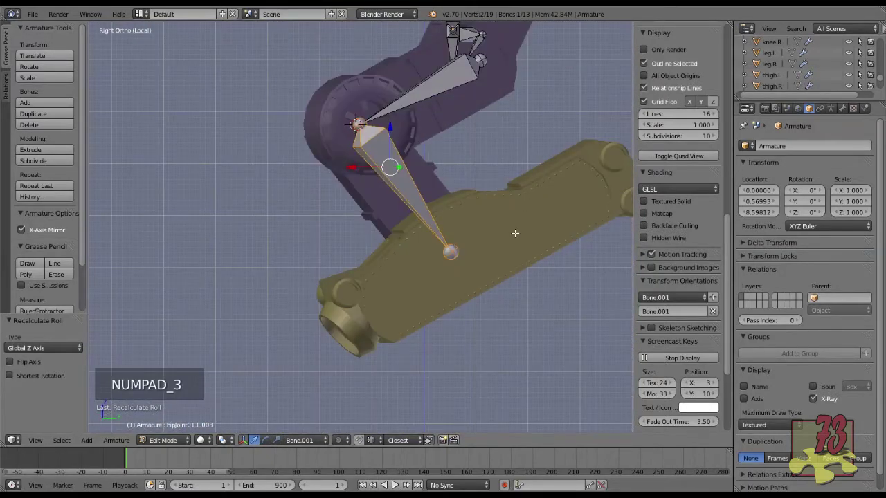
{"action": "key", "text": "KP_1"}
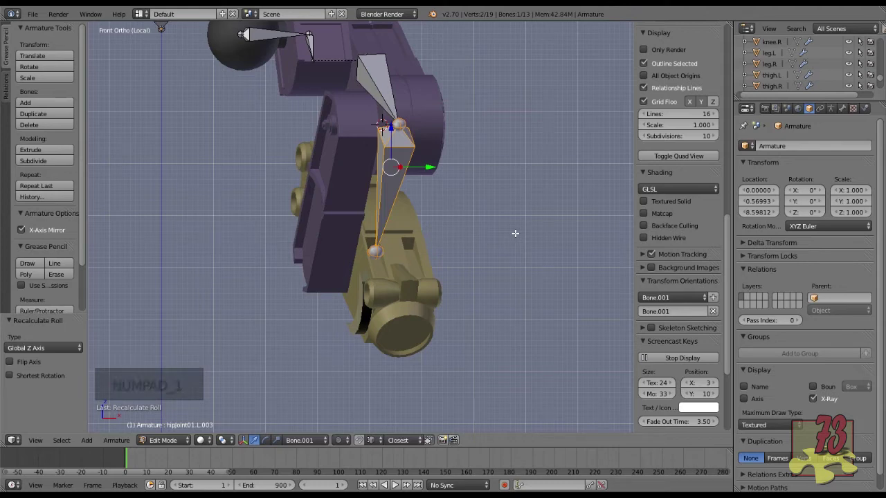
{"action": "key", "text": "KP_7"}
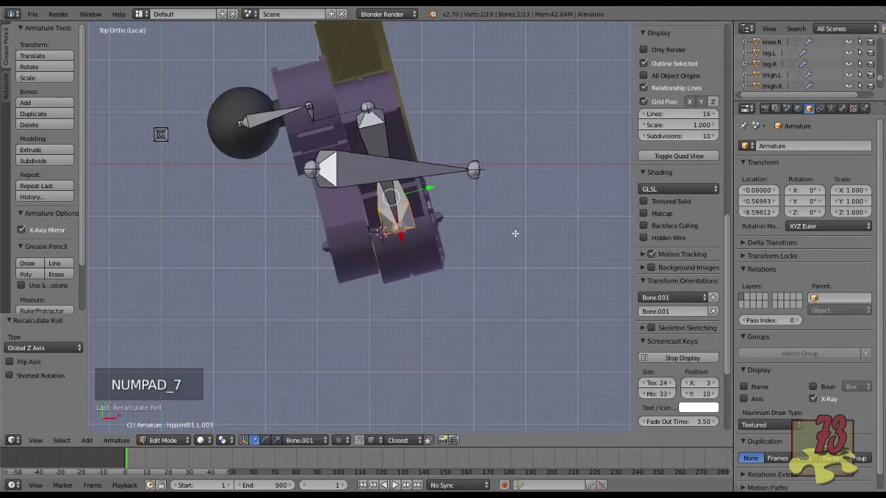
{"action": "key", "text": "z"}
{"action": "scroll", "coordinate": [461, 160], "scroll_direction": "up", "scroll_amount": 4}
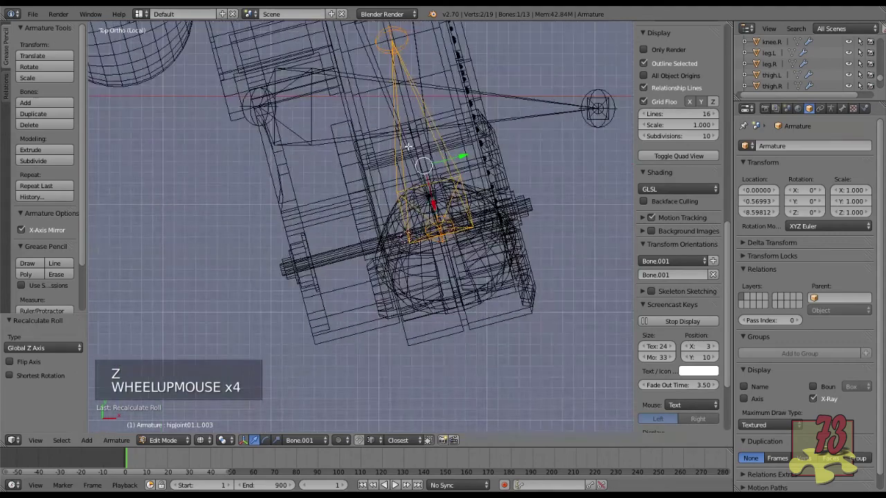
{"action": "middle_click_drag", "start_coordinate": [418, 142], "coordinate": [406, 288], "text": "shift"}
{"action": "scroll", "coordinate": [405, 288], "scroll_direction": "up", "scroll_amount": 1}
{"action": "right_click", "coordinate": [407, 159]}
{"action": "left_click_drag", "start_coordinate": [436, 158], "coordinate": [434, 157]}
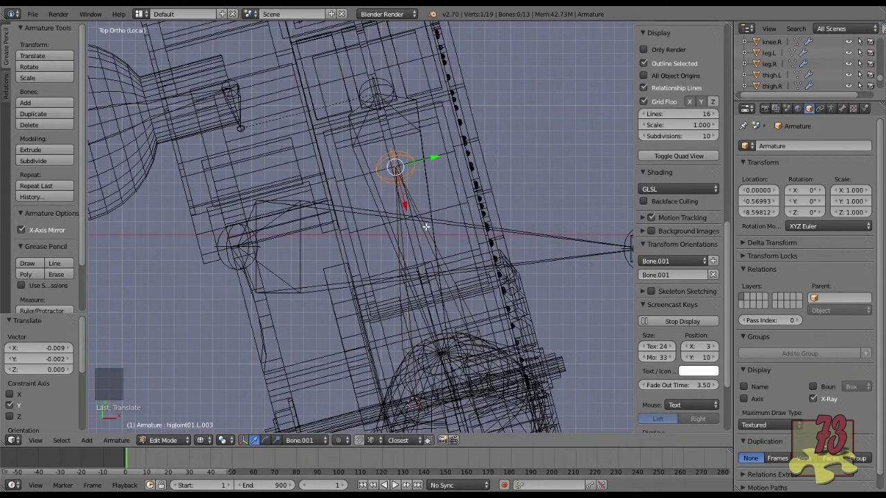
Create a custom transform orientation from the bone hipjoint01.L.003 and make it the active orientation.
{"action": "key", "text": "z"}
{"action": "scroll", "coordinate": [425, 231], "scroll_direction": "down", "scroll_amount": 4}
{"action": "middle_click_drag", "start_coordinate": [416, 259], "coordinate": [367, 181]}
{"action": "scroll", "coordinate": [339, 186], "scroll_direction": "down", "scroll_amount": 2}
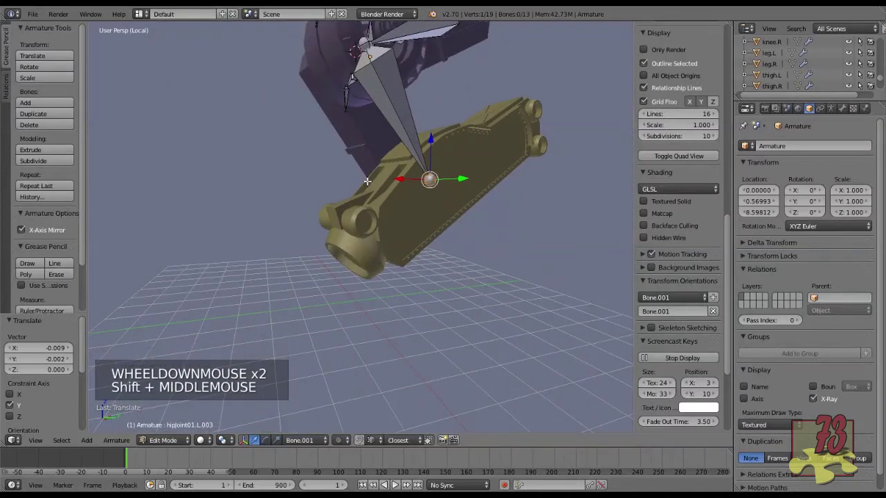
{"action": "right_click", "coordinate": [417, 169]}
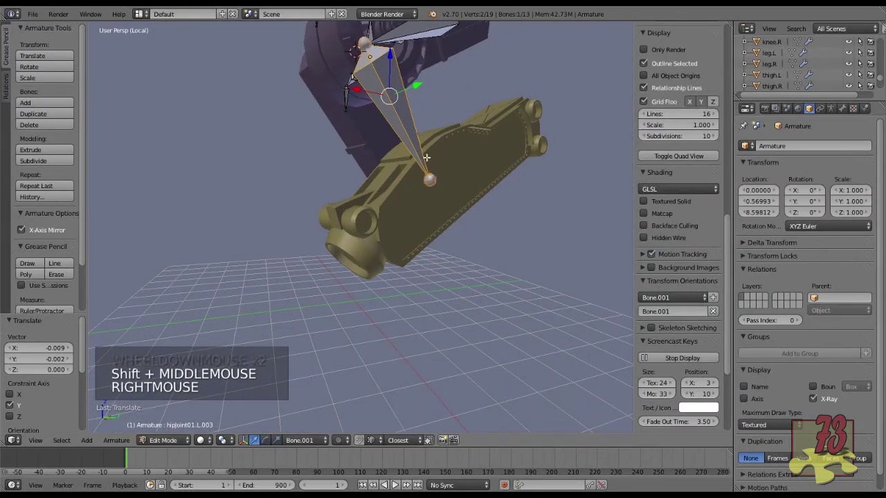
{"action": "key", "text": "ctrl+alt+space"}
{"action": "middle_click_drag", "start_coordinate": [430, 167], "coordinate": [473, 207]}
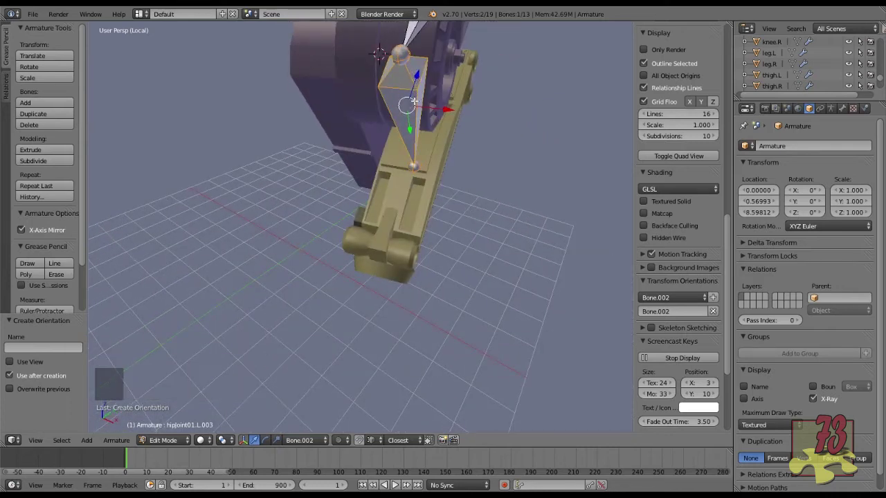
Extrude a bone about 2.29 long from the tip of hipjoint01.L.003 along the negative Bone.002 Z axis towards leg.L's lower end.
{"action": "middle_click_drag", "start_coordinate": [461, 189], "coordinate": [453, 186]}
{"action": "right_click", "coordinate": [428, 178]}
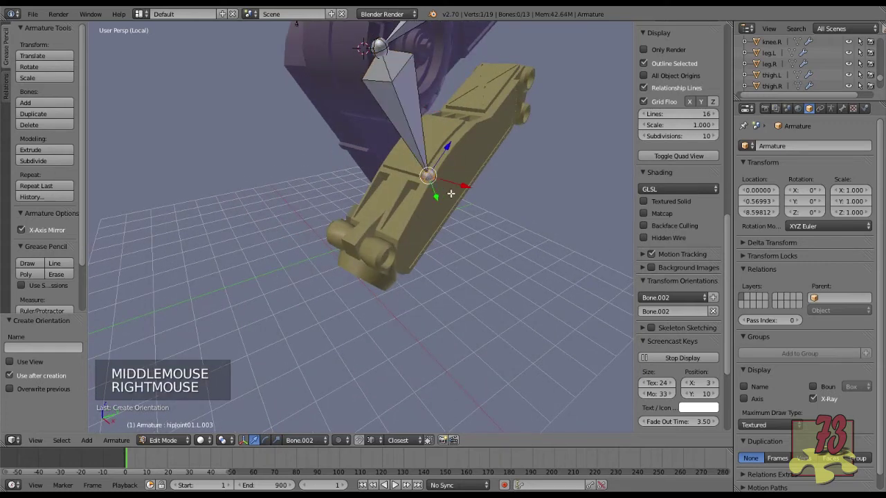
{"action": "key", "text": "e"}
{"action": "key", "text": "e"}
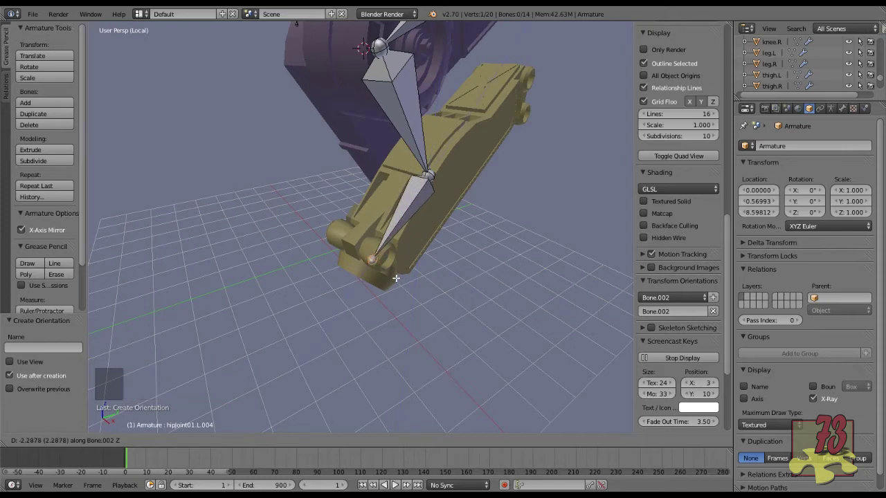
{"action": "left_click", "coordinate": [427, 278]}
{"action": "key", "text": "KP_1"}
{"action": "key", "text": "KP_3"}
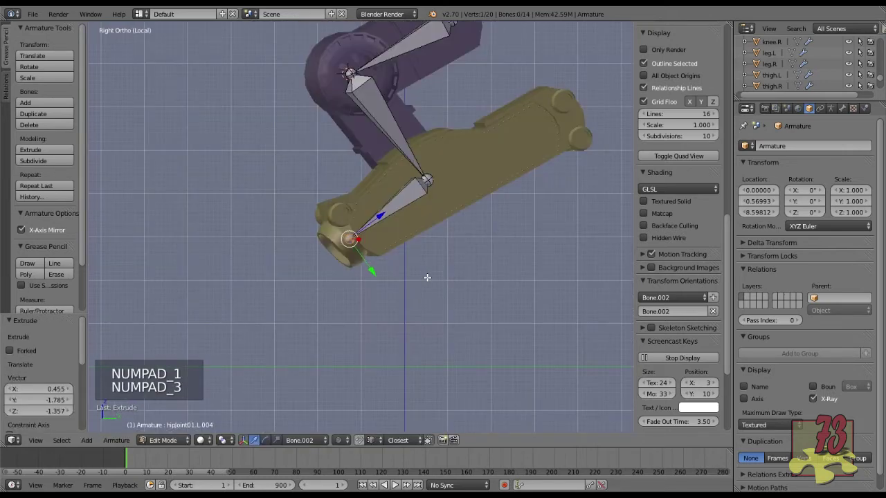
{"action": "scroll", "coordinate": [373, 262], "scroll_direction": "up", "scroll_amount": 4}
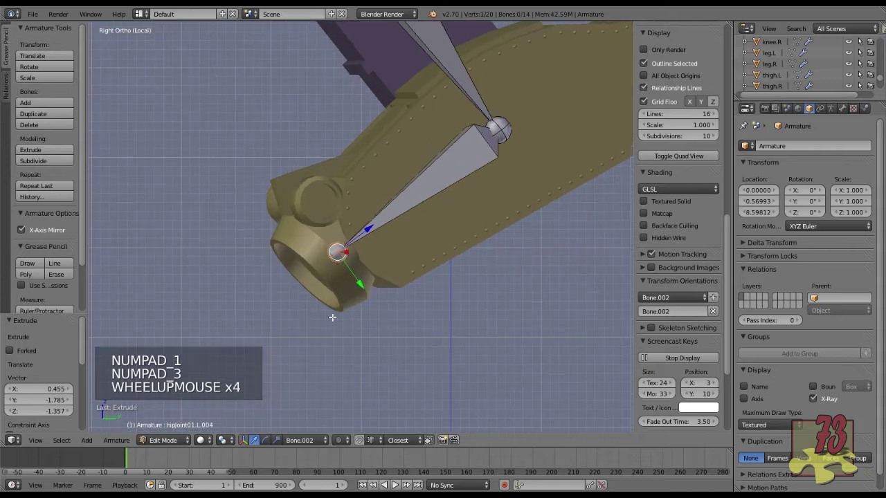
Exit local view and bring the left foot joint below leg.L into close view.
{"action": "scroll", "coordinate": [346, 265], "scroll_direction": "down", "scroll_amount": 7}
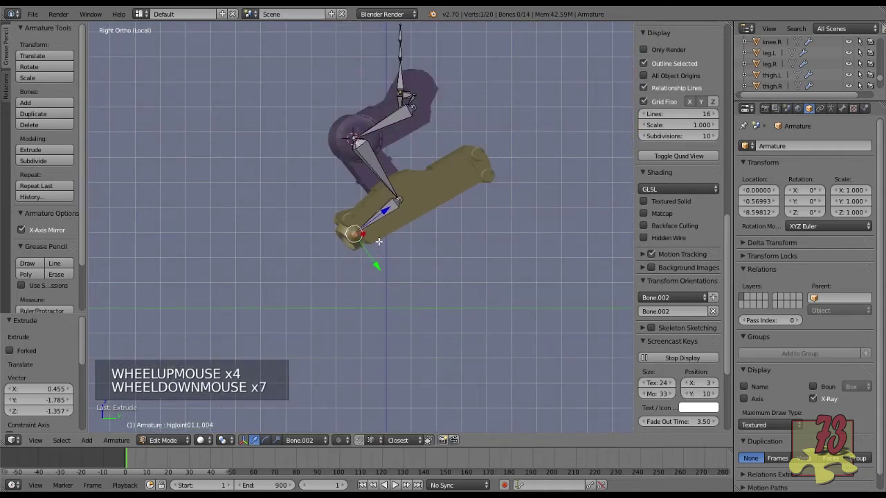
{"action": "key", "text": "KP_Divide"}
{"action": "scroll", "coordinate": [395, 255], "scroll_direction": "down", "scroll_amount": 1}
{"action": "middle_click_drag", "start_coordinate": [423, 321], "coordinate": [349, 226], "text": "shift"}
{"action": "scroll", "coordinate": [349, 225], "scroll_direction": "up", "scroll_amount": 3}
{"action": "scroll", "coordinate": [343, 190], "scroll_direction": "up", "scroll_amount": 2}
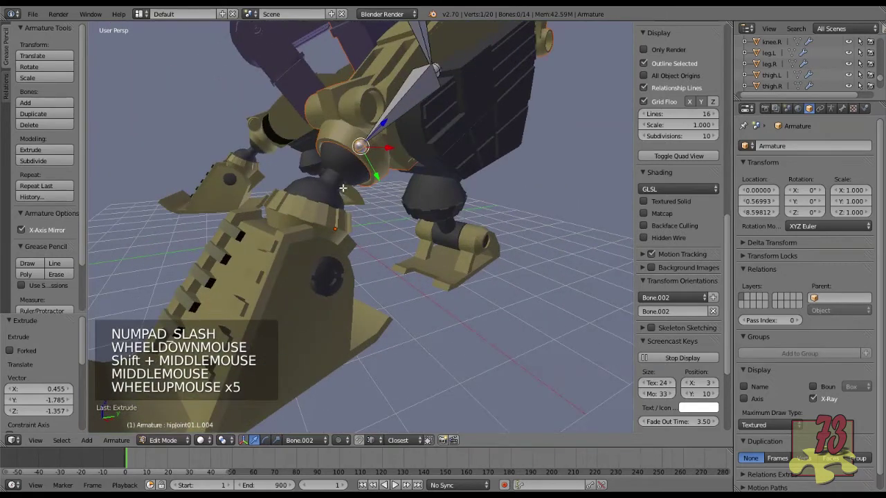
Select the footJoint.L object and, in Edit Mode, select all linked faces of its upper ball.
{"action": "key", "text": "Tab"}
{"action": "right_click", "coordinate": [340, 188]}
{"action": "middle_click_drag", "start_coordinate": [358, 199], "coordinate": [364, 210]}
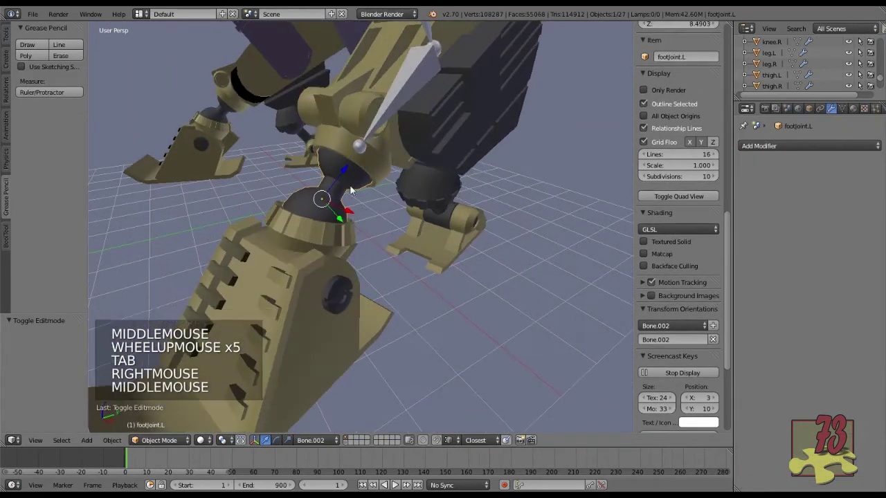
{"action": "scroll", "coordinate": [347, 152], "scroll_direction": "up", "scroll_amount": 2}
{"action": "key", "text": "Tab"}
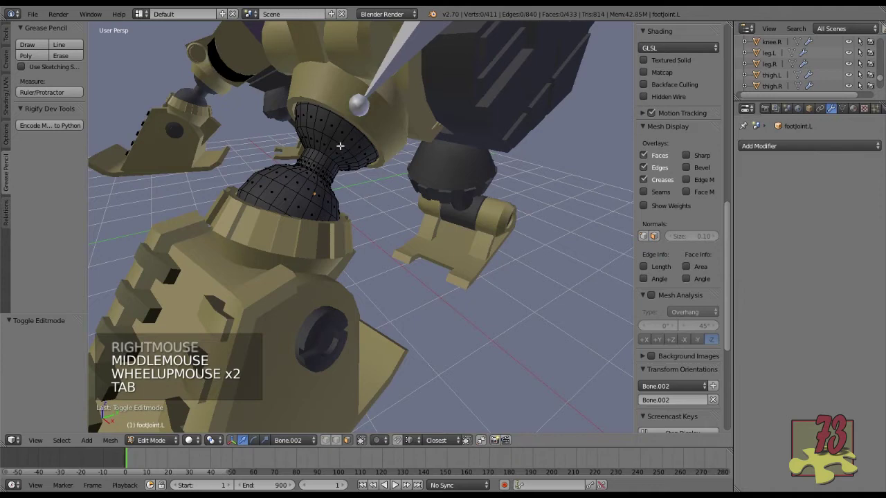
{"action": "right_click", "coordinate": [347, 142]}
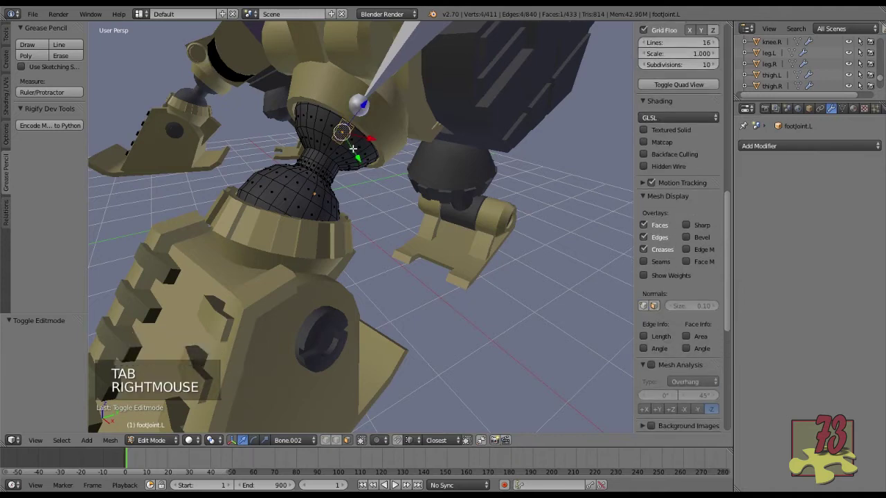
{"action": "key", "text": "ctrl+l"}
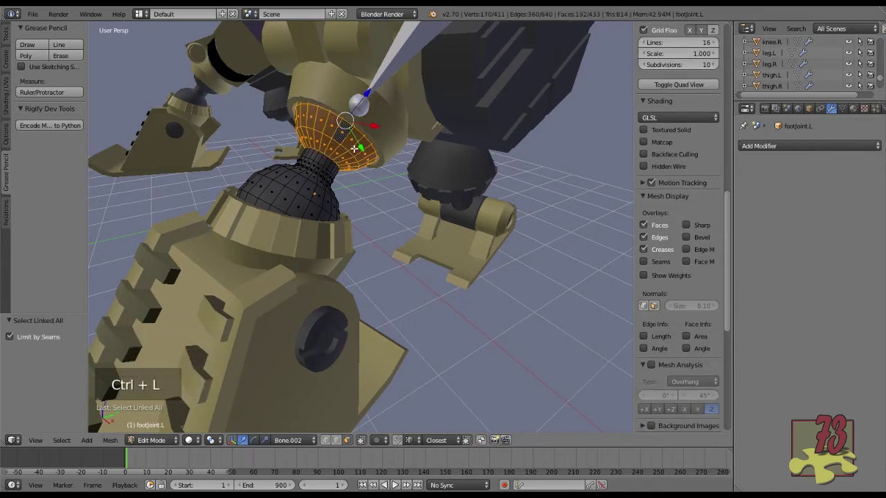
{"action": "key", "text": "z"}
{"action": "key", "text": "z"}
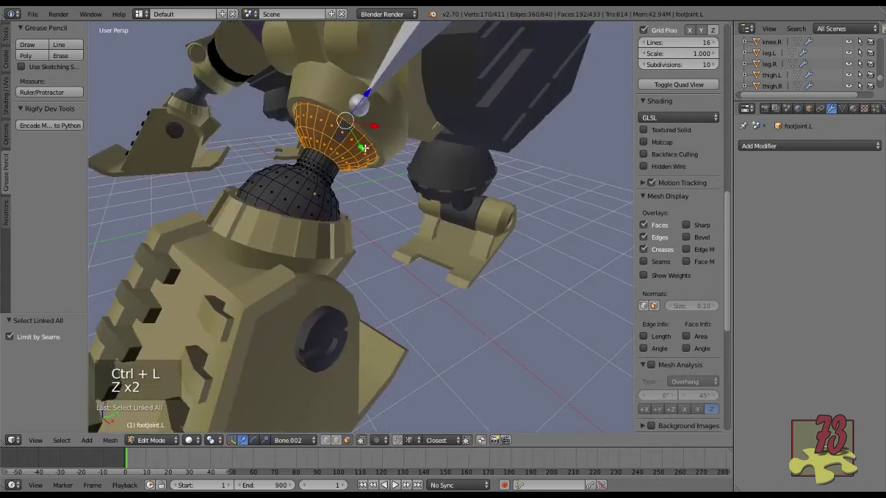
Snap the 3D cursor to the centre of the selected upper ball of footJoint.L.
{"action": "middle_click_drag", "start_coordinate": [361, 147], "coordinate": [369, 146], "text": "shift"}
{"action": "scroll", "coordinate": [371, 147], "scroll_direction": "up", "scroll_amount": 1}
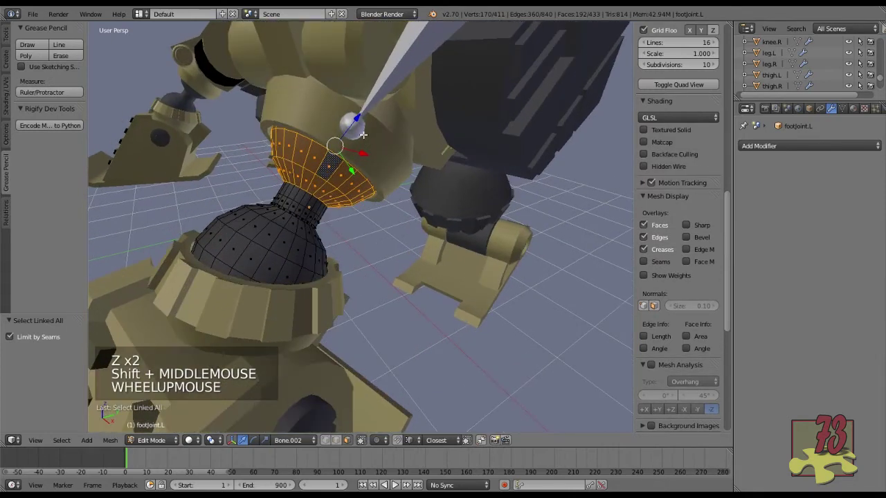
{"action": "key", "text": "shift+s"}
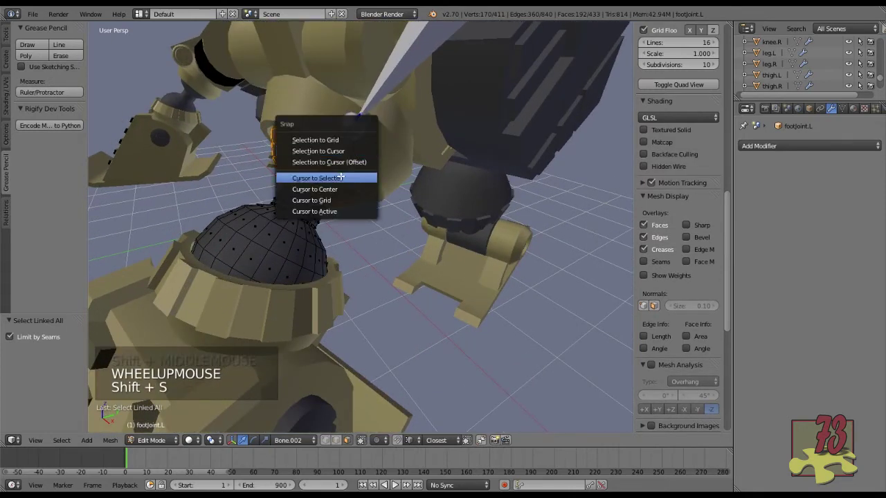
{"action": "left_click", "coordinate": [350, 176]}
Return to editing the armature and snap the tip of bone hipjoint01.L.004 to the 3D cursor.
{"action": "key", "text": "Tab"}
{"action": "right_click", "coordinate": [354, 129]}
{"action": "right_click", "coordinate": [372, 102]}
{"action": "right_click", "coordinate": [373, 103]}
{"action": "right_click", "coordinate": [372, 103]}
{"action": "right_click", "coordinate": [372, 102]}
{"action": "key", "text": "Tab"}
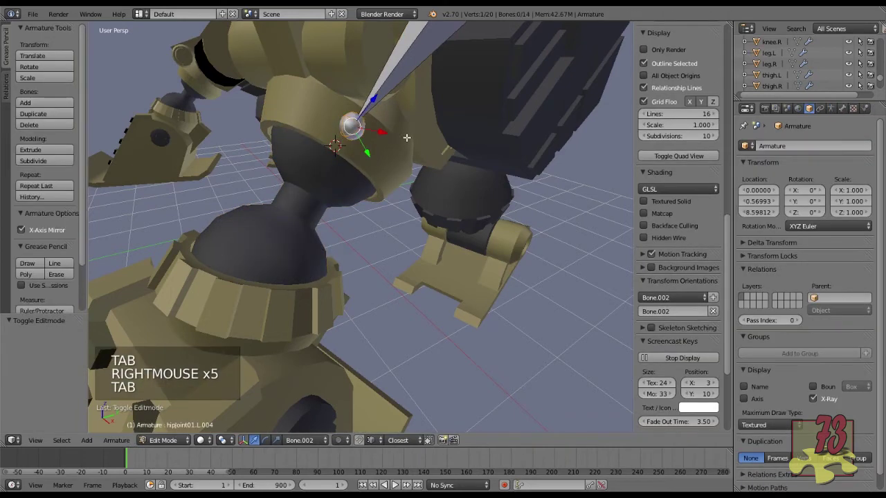
{"action": "key", "text": "shift+s"}
{"action": "left_click", "coordinate": [391, 119]}
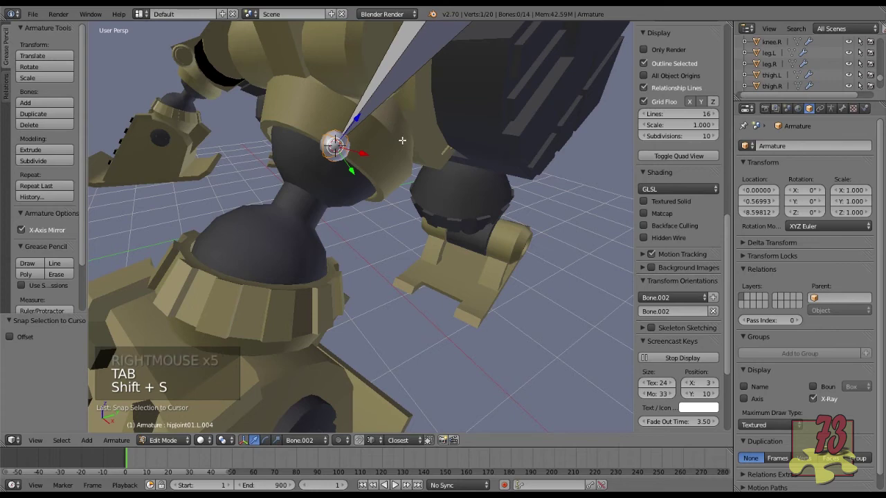
Edit the footJoint.L mesh again and select all linked faces of its lower ball.
{"action": "scroll", "coordinate": [349, 162], "scroll_direction": "down", "scroll_amount": 1}
{"action": "middle_click_drag", "start_coordinate": [342, 192], "coordinate": [373, 171], "text": "shift"}
{"action": "key", "text": "Tab"}
{"action": "right_click", "coordinate": [346, 144]}
{"action": "key", "text": "Tab"}
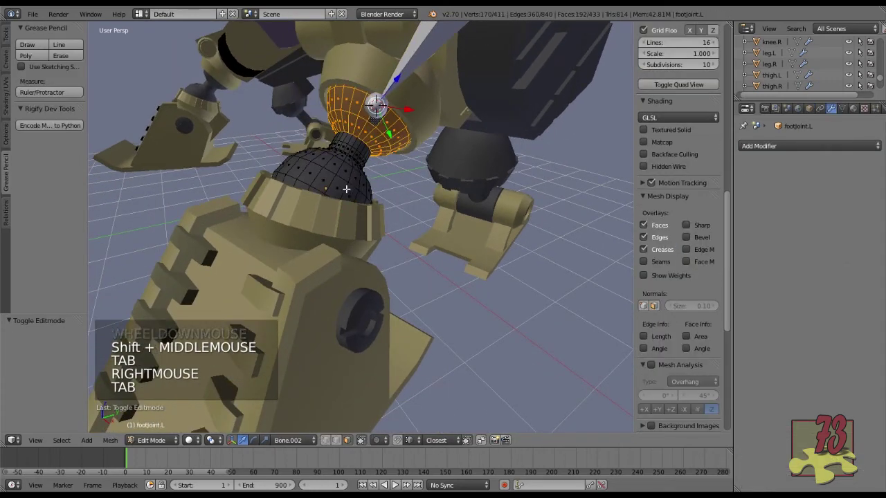
{"action": "right_click", "coordinate": [341, 190]}
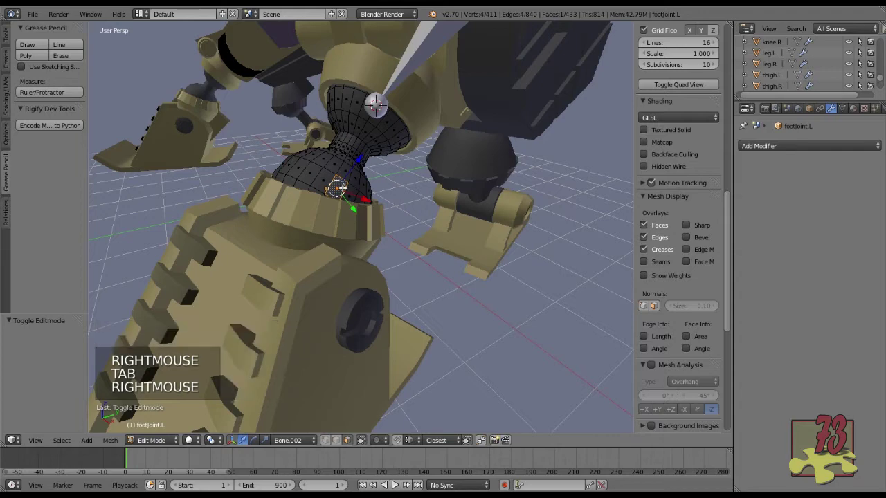
{"action": "key", "text": "ctrl+l"}
{"action": "middle_click_drag", "start_coordinate": [356, 152], "coordinate": [347, 182]}
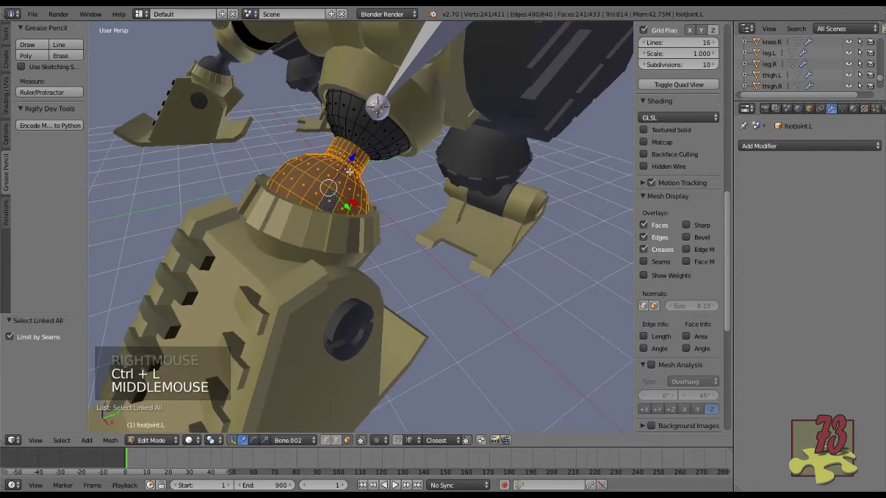
{"action": "scroll", "coordinate": [347, 179], "scroll_direction": "up", "scroll_amount": 2}
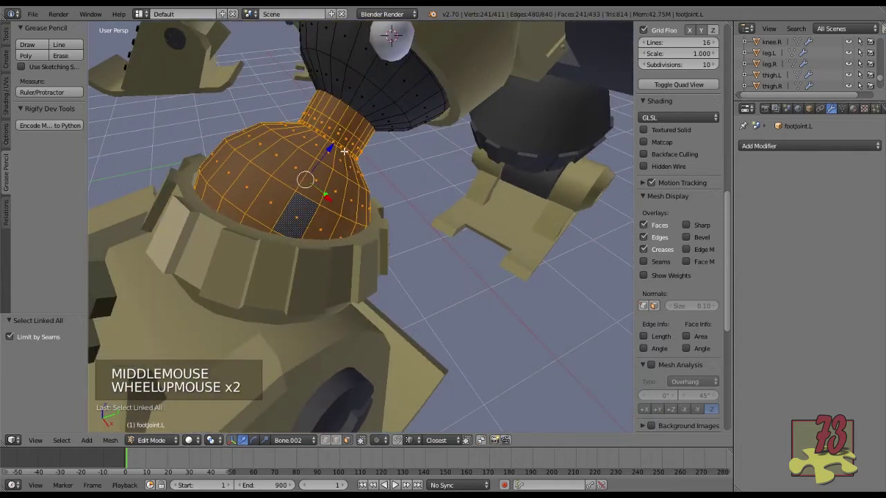
{"action": "right_click", "coordinate": [345, 151], "text": "alt+shift"}
{"action": "key", "text": "ctrl+z"}
{"action": "right_click", "coordinate": [349, 154], "text": "alt+shift"}
{"action": "key", "text": "ctrl+z"}
{"action": "scroll", "coordinate": [349, 152], "scroll_direction": "up", "scroll_amount": 2}
{"action": "right_click", "coordinate": [328, 76], "text": "alt+shift"}
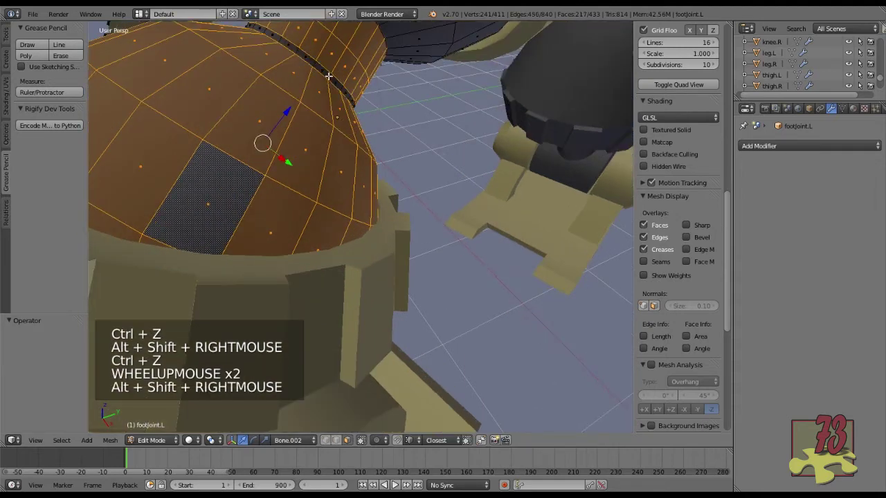
{"action": "scroll", "coordinate": [341, 106], "scroll_direction": "down", "scroll_amount": 1}
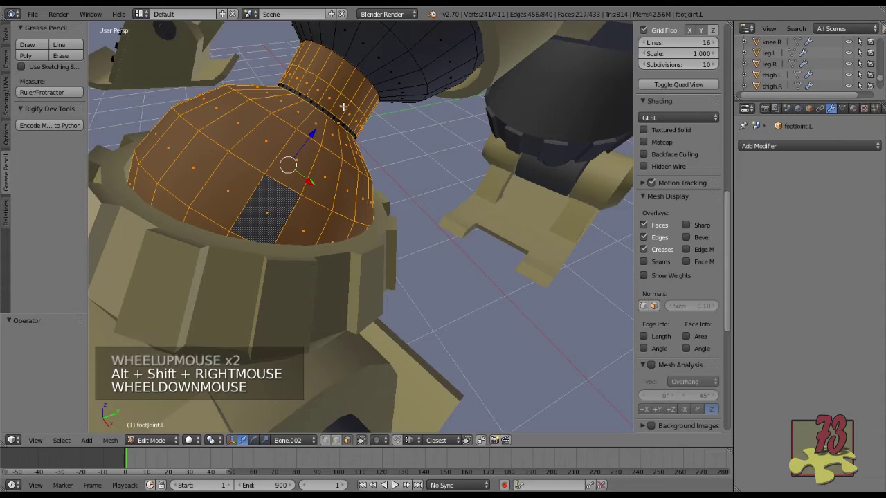
{"action": "key", "text": "shift+l"}
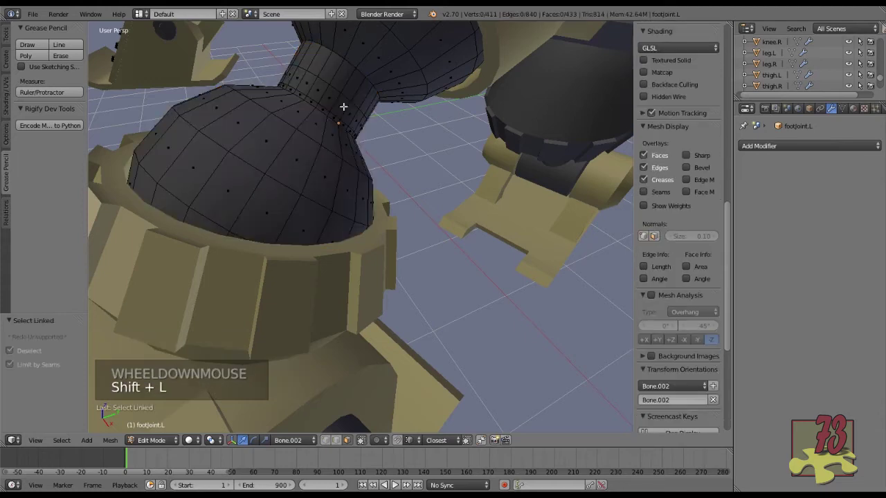
{"action": "key", "text": "ctrl+z"}
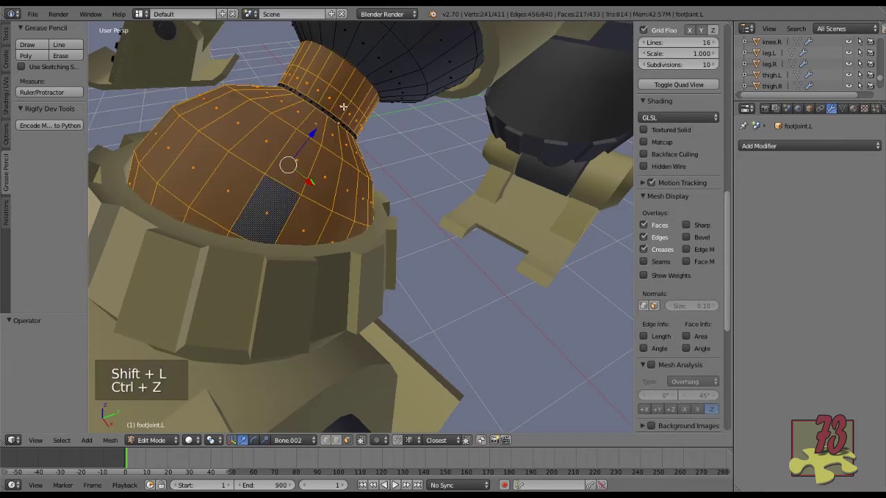
{"action": "key", "text": "ctrl+l"}
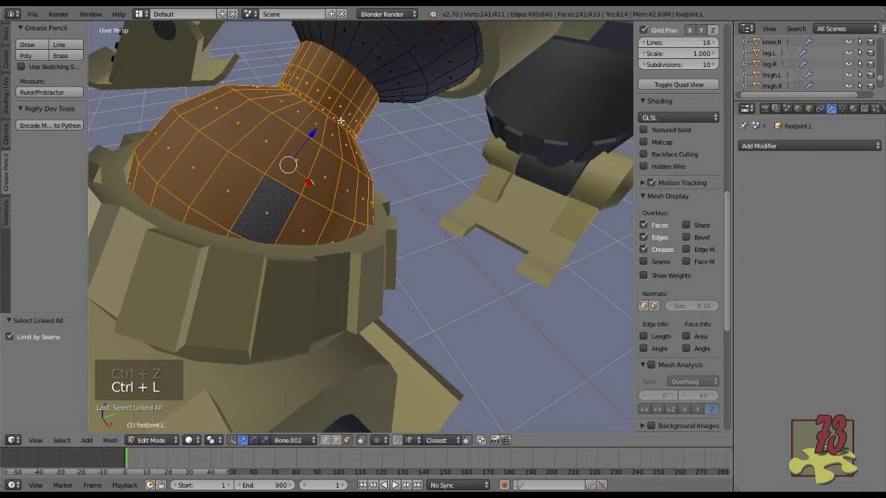
{"action": "right_click", "coordinate": [341, 121], "text": "alt"}
{"action": "key", "text": "ctrl+z"}
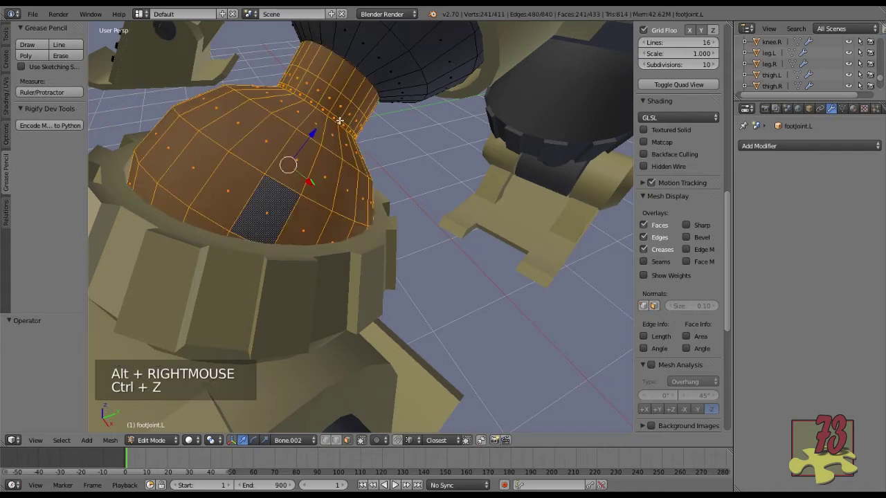
{"action": "right_click", "coordinate": [340, 121], "text": "alt"}
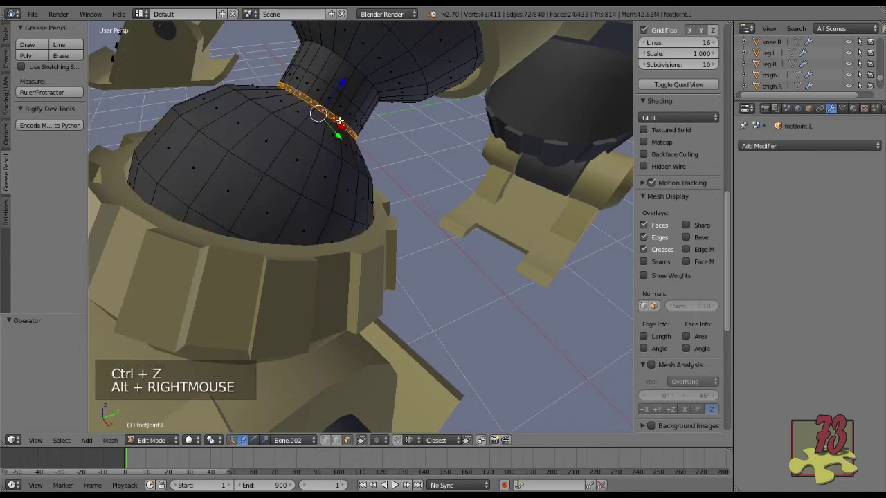
{"action": "key", "text": "a"}
{"action": "key", "text": "a"}
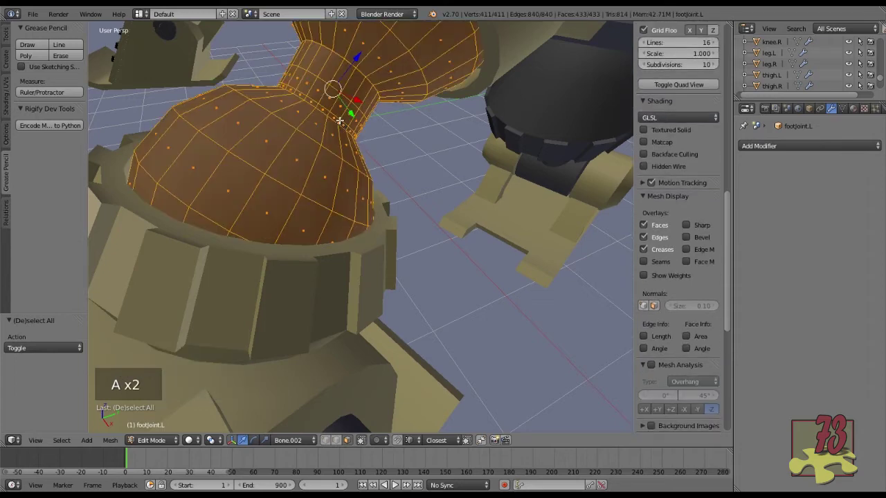
{"action": "right_click", "coordinate": [330, 143]}
{"action": "right_click", "coordinate": [329, 149]}
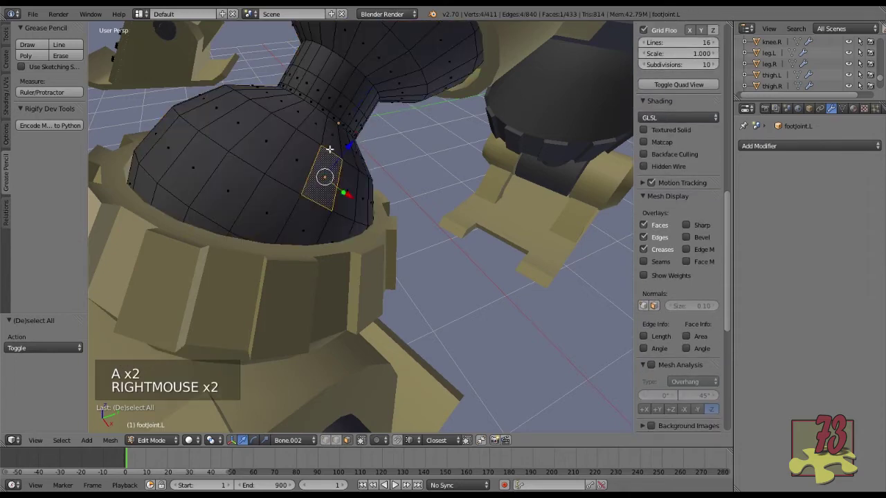
{"action": "key", "text": "ctrl+l"}
In wireframe, box-deselect the shaft faces of footJoint.L that extend into the upper ball.
{"action": "key", "text": "z"}
{"action": "middle_click_drag", "start_coordinate": [328, 147], "coordinate": [381, 159], "text": "shift"}
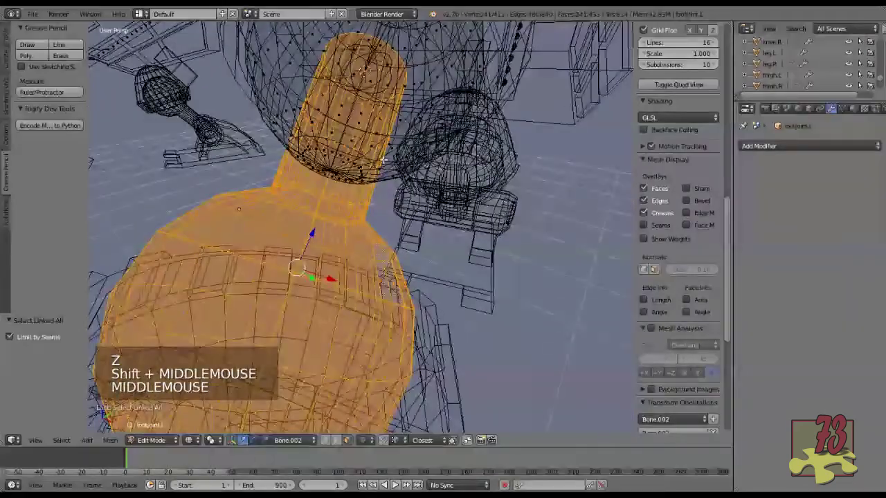
{"action": "key", "text": "b"}
{"action": "left_click_drag", "start_coordinate": [283, 29], "coordinate": [443, 145]}
{"action": "middle_click_drag", "start_coordinate": [443, 145], "coordinate": [443, 146]}
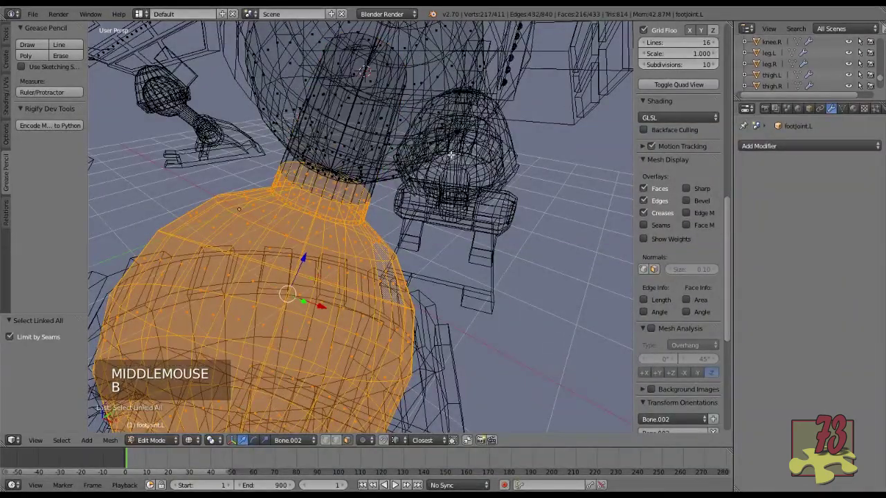
{"action": "right_click", "coordinate": [410, 170]}
{"action": "key", "text": "ctrl+z"}
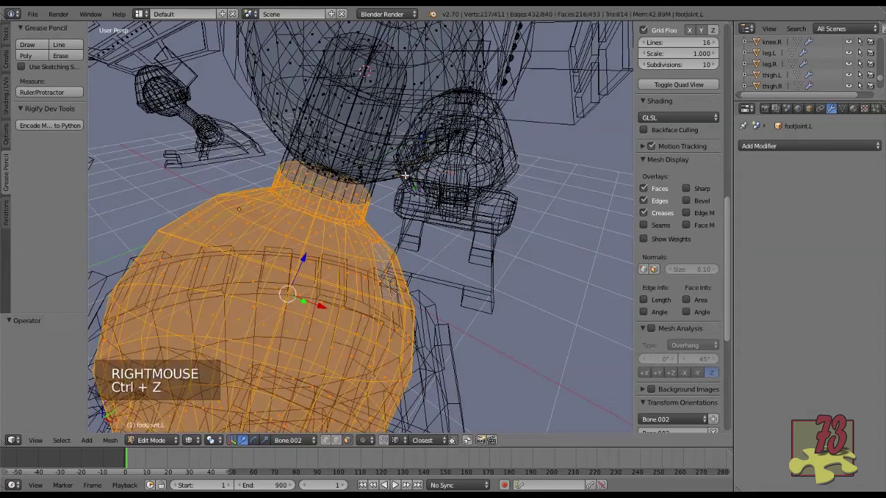
Back in solid shading, deselect the remaining narrow face loops at the neck above footJoint.L's lower ball.
{"action": "middle_click_drag", "start_coordinate": [405, 175], "coordinate": [387, 187]}
{"action": "scroll", "coordinate": [337, 221], "scroll_direction": "up", "scroll_amount": 2}
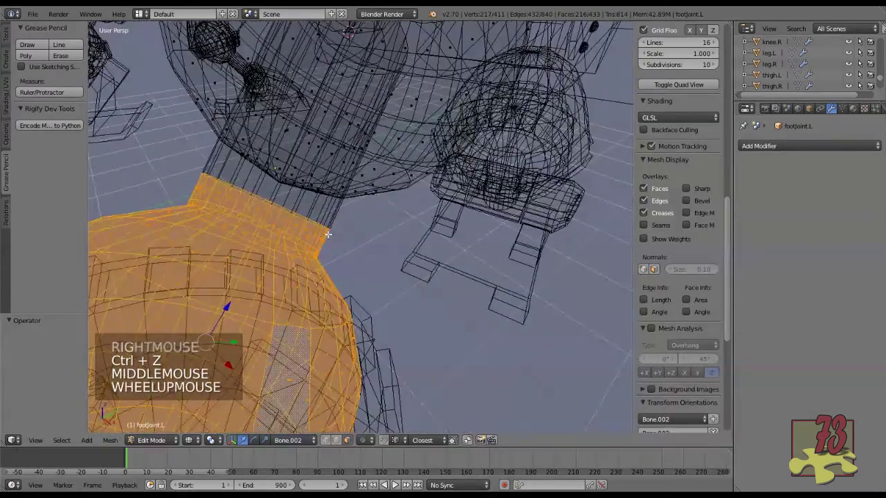
{"action": "key", "text": "z"}
{"action": "right_click", "coordinate": [309, 254], "text": "alt+shift"}
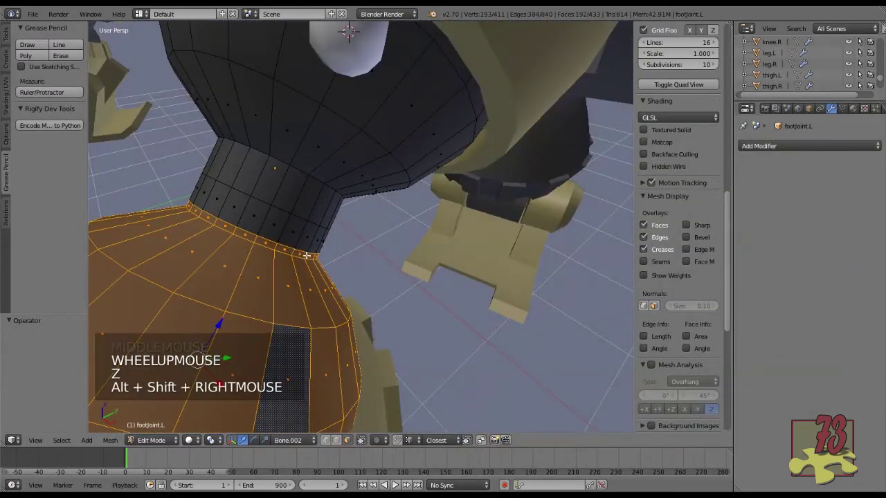
{"action": "right_click", "coordinate": [306, 256], "text": "alt+shift"}
Snap the 3D cursor to the centre of the selected lower ball faces of footJoint.L.
{"action": "scroll", "coordinate": [362, 231], "scroll_direction": "down", "scroll_amount": 4}
{"action": "key", "text": "shift+s"}
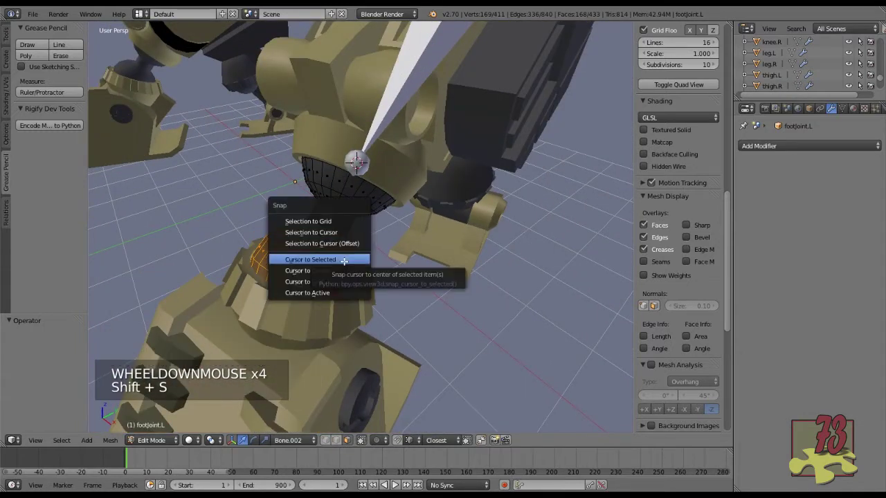
{"action": "left_click", "coordinate": [344, 260]}
Extrude a foot joint bone from the lower leg bone's tip in the armature and snap its end to the 3D cursor.
{"action": "key", "text": "Tab"}
{"action": "right_click", "coordinate": [361, 162]}
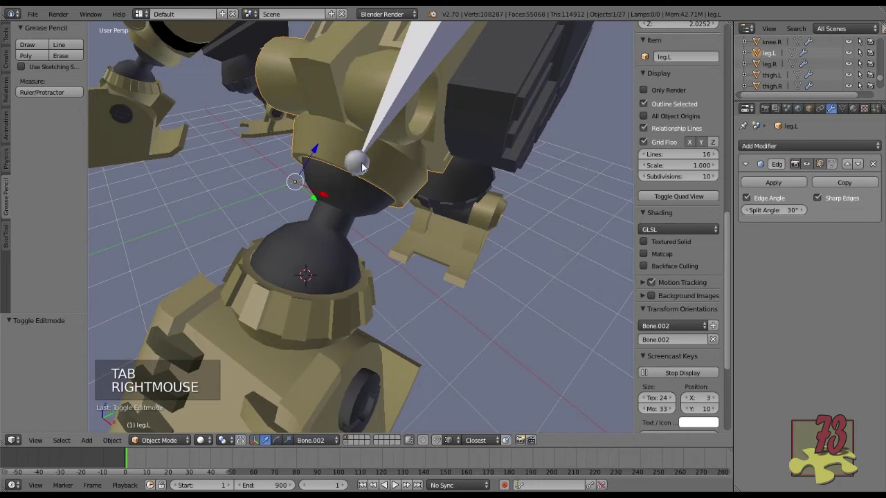
{"action": "right_click", "coordinate": [361, 163]}
{"action": "key", "text": "Tab"}
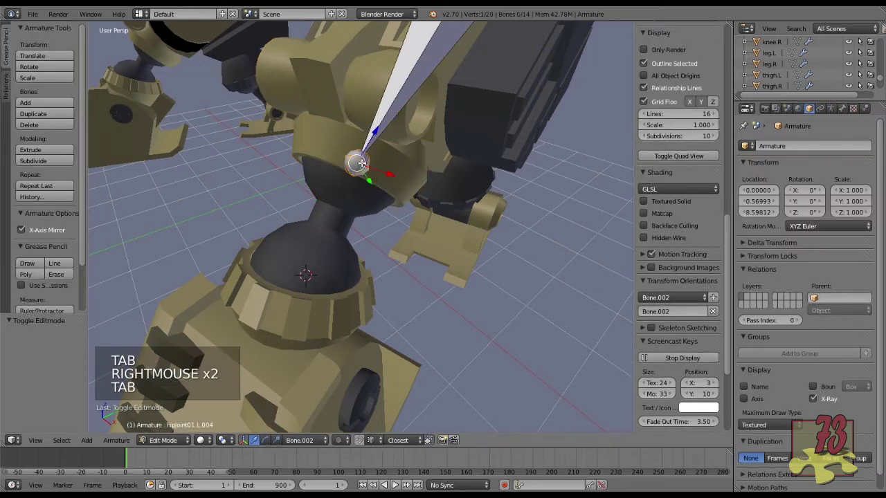
{"action": "key", "text": "e"}
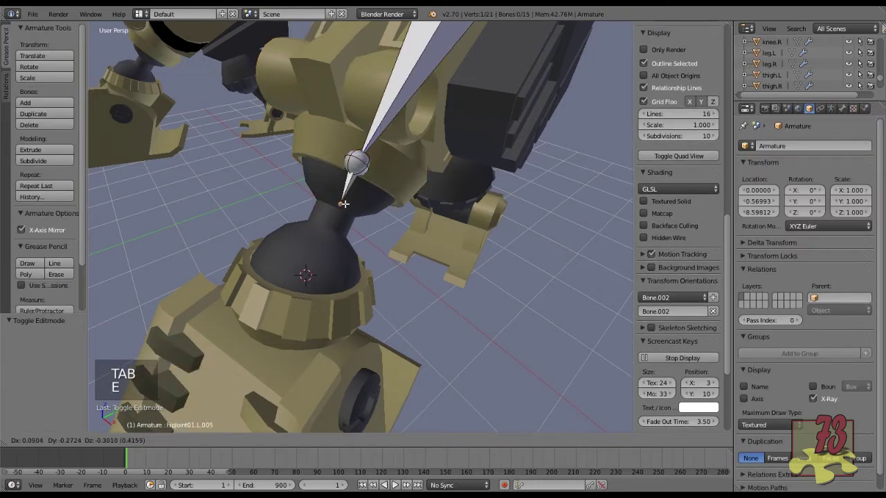
{"action": "left_click", "coordinate": [343, 204]}
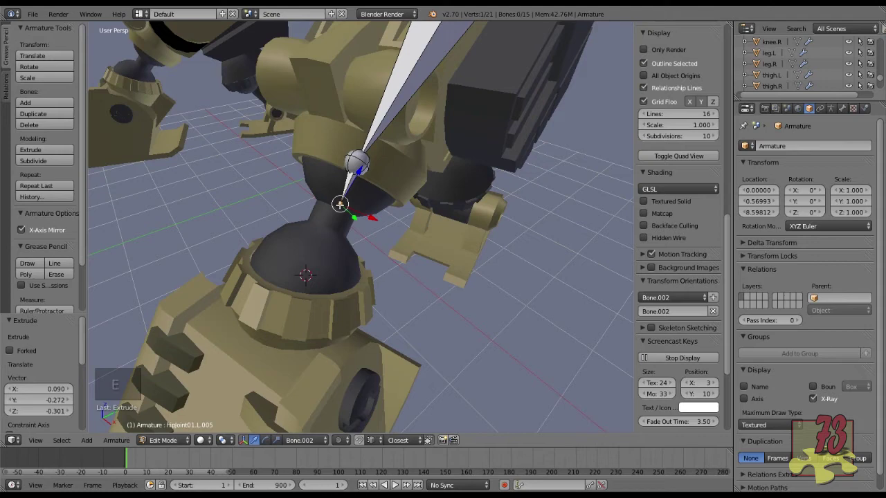
{"action": "key", "text": "shift+s"}
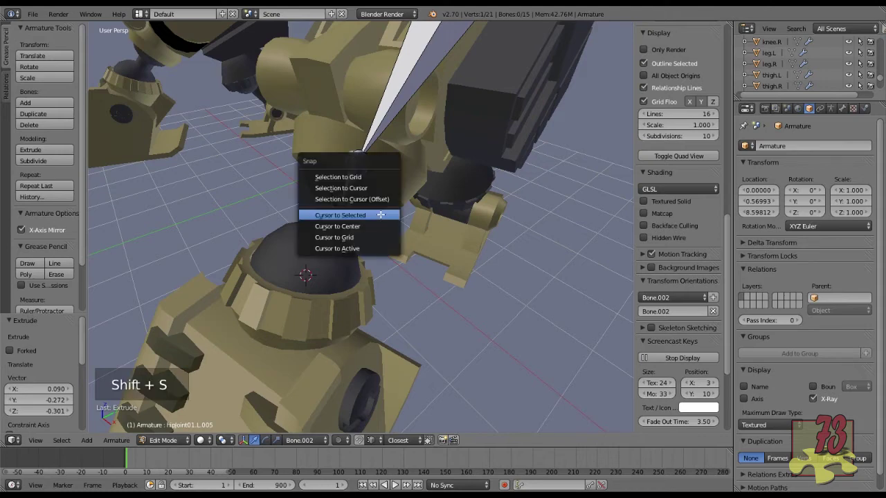
{"action": "left_click", "coordinate": [367, 187]}
{"action": "scroll", "coordinate": [364, 192], "scroll_direction": "down", "scroll_amount": 1}
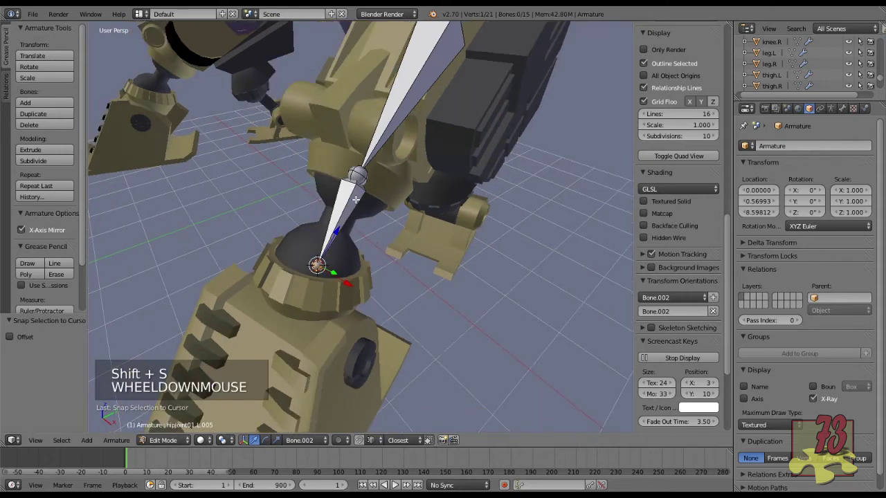
Recalculate the roll of the left foot joint bone and lower leg bone to the Global Z Axis.
{"action": "right_click", "coordinate": [382, 146]}
{"action": "right_click", "coordinate": [394, 120], "text": "shift"}
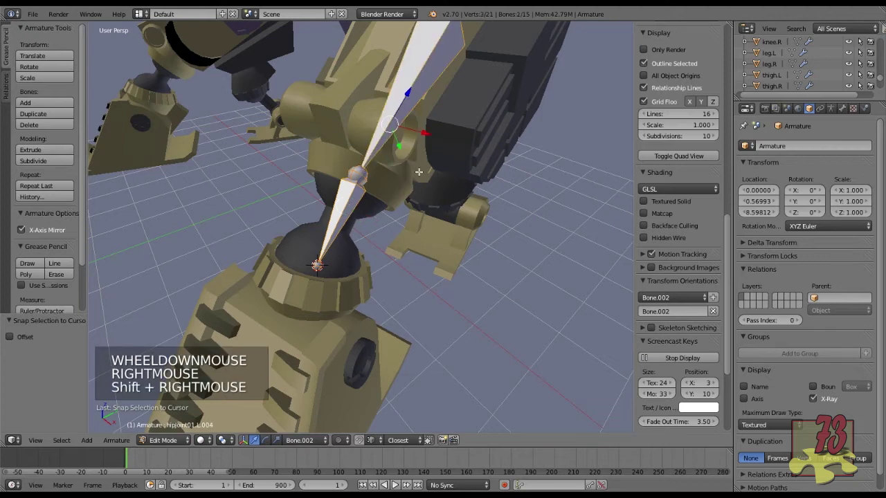
{"action": "key", "text": "ctrl+n"}
{"action": "left_click", "coordinate": [420, 173]}
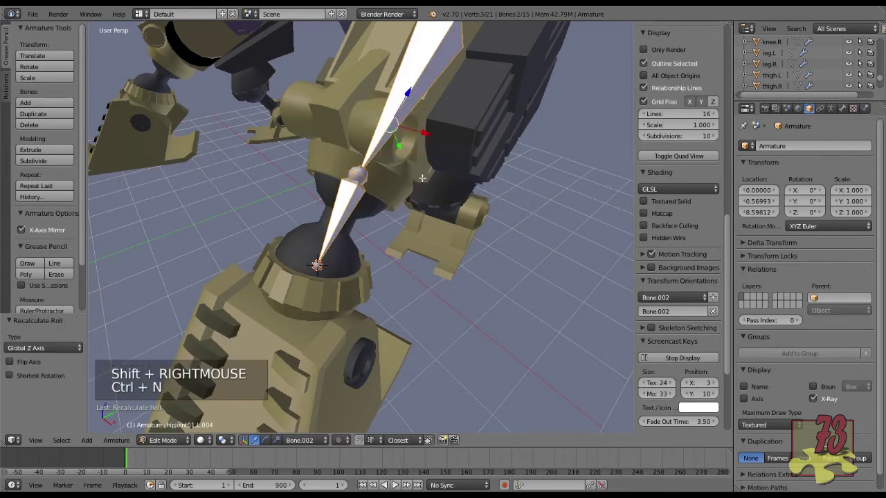
Edit the foot.L mesh and select a single face in the middle of the foot's flat underside.
{"action": "scroll", "coordinate": [411, 202], "scroll_direction": "down", "scroll_amount": 2}
{"action": "middle_click_drag", "start_coordinate": [412, 203], "coordinate": [579, 145]}
{"action": "middle_click_drag", "start_coordinate": [429, 170], "coordinate": [242, 139]}
{"action": "key", "text": "Tab"}
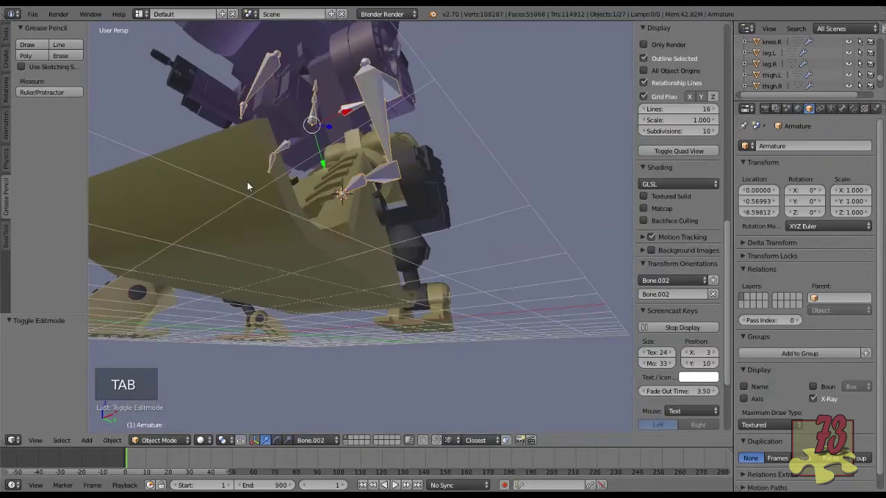
{"action": "scroll", "coordinate": [248, 183], "scroll_direction": "down", "scroll_amount": 2}
{"action": "right_click", "coordinate": [263, 219]}
{"action": "key", "text": "Tab"}
{"action": "middle_click_drag", "start_coordinate": [263, 219], "coordinate": [286, 297]}
{"action": "scroll", "coordinate": [282, 299], "scroll_direction": "up", "scroll_amount": 2}
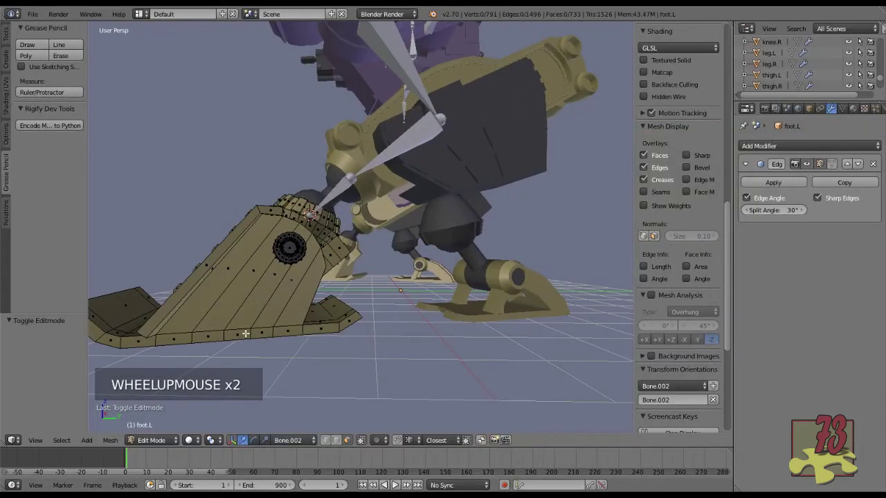
{"action": "right_click", "coordinate": [261, 313], "text": "alt"}
{"action": "middle_click_drag", "start_coordinate": [266, 307], "coordinate": [354, 216]}
{"action": "right_click", "coordinate": [326, 145]}
Snap the 3D cursor to the selected sole face of foot.L.
{"action": "scroll", "coordinate": [326, 144], "scroll_direction": "down", "scroll_amount": 1}
{"action": "middle_click_drag", "start_coordinate": [326, 145], "coordinate": [336, 203]}
{"action": "key", "text": "shift+s"}
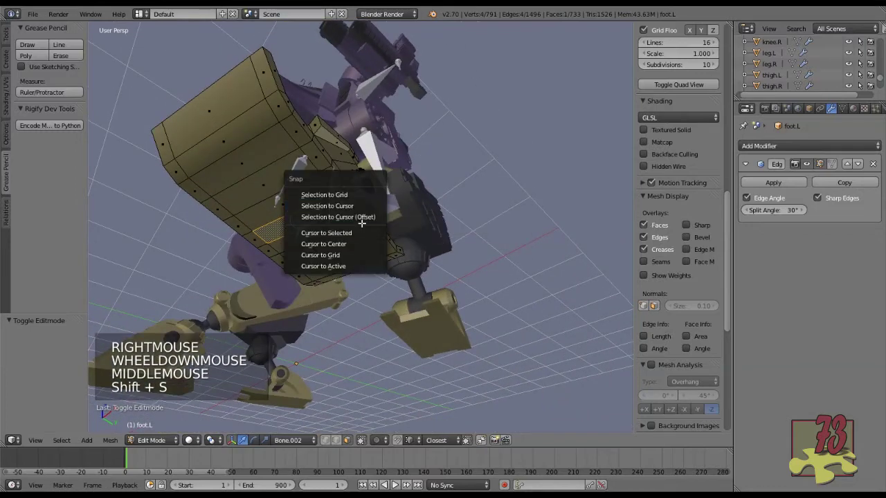
{"action": "left_click", "coordinate": [360, 234]}
Extrude a foot bone from the foot joint bone's tip in the armature and snap its end to the 3D cursor at the sole.
{"action": "middle_click_drag", "start_coordinate": [361, 234], "coordinate": [331, 239]}
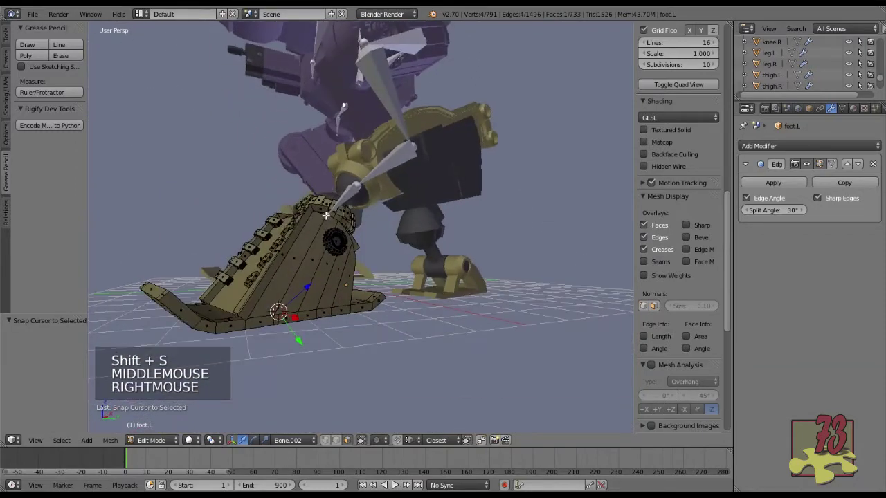
{"action": "right_click", "coordinate": [344, 190]}
{"action": "key", "text": "Tab"}
{"action": "right_click", "coordinate": [346, 196]}
{"action": "right_click", "coordinate": [348, 199]}
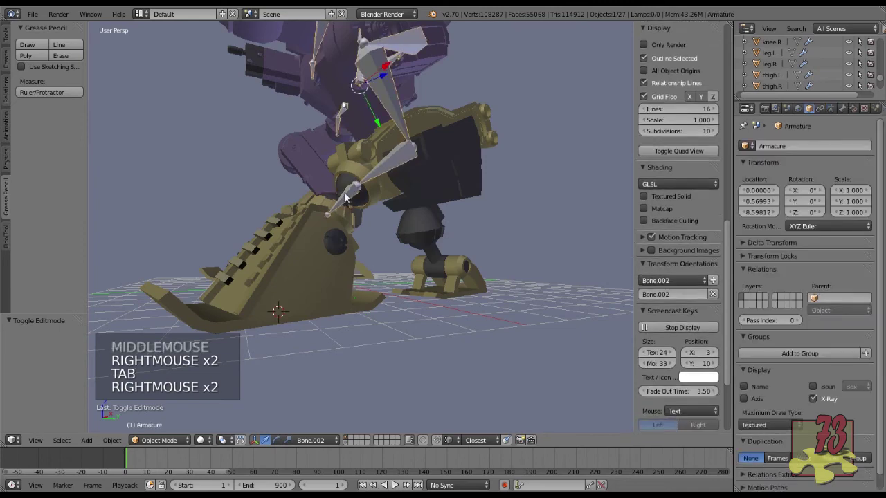
{"action": "key", "text": "Tab"}
{"action": "right_click", "coordinate": [329, 215]}
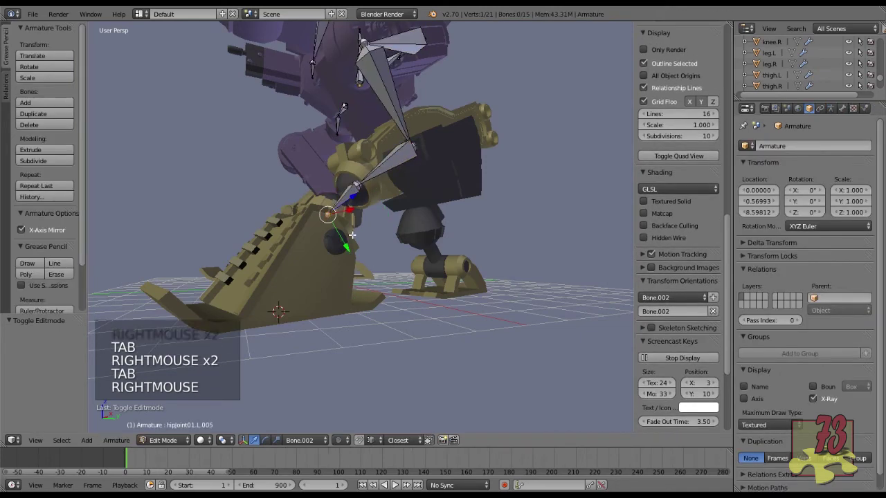
{"action": "key", "text": "e"}
{"action": "key", "text": "e"}
{"action": "left_click", "coordinate": [337, 270]}
{"action": "key", "text": "shift+s"}
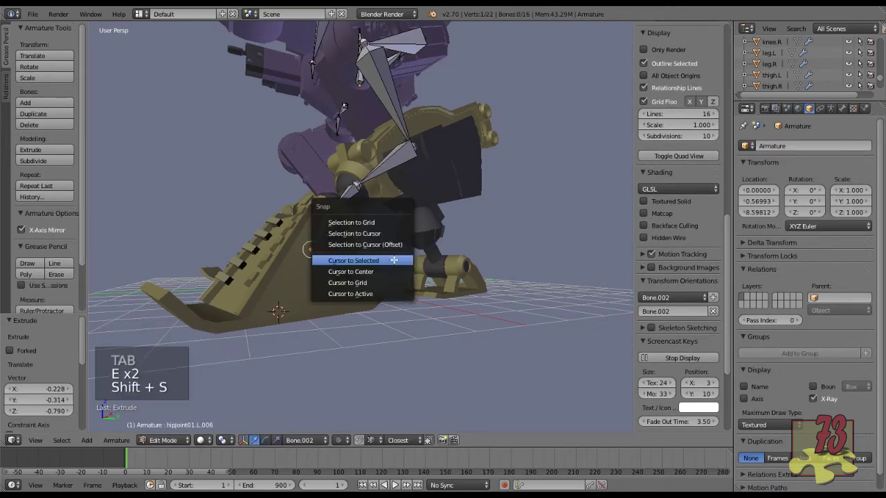
{"action": "left_click", "coordinate": [370, 234]}
Recalculate the roll of the left foot bone to the Global Z Axis.
{"action": "right_click", "coordinate": [325, 263]}
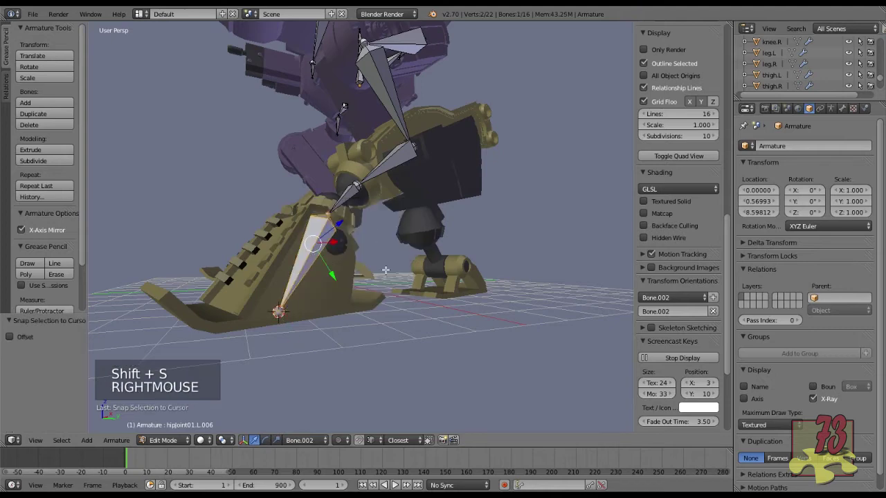
{"action": "key", "text": "ctrl+n"}
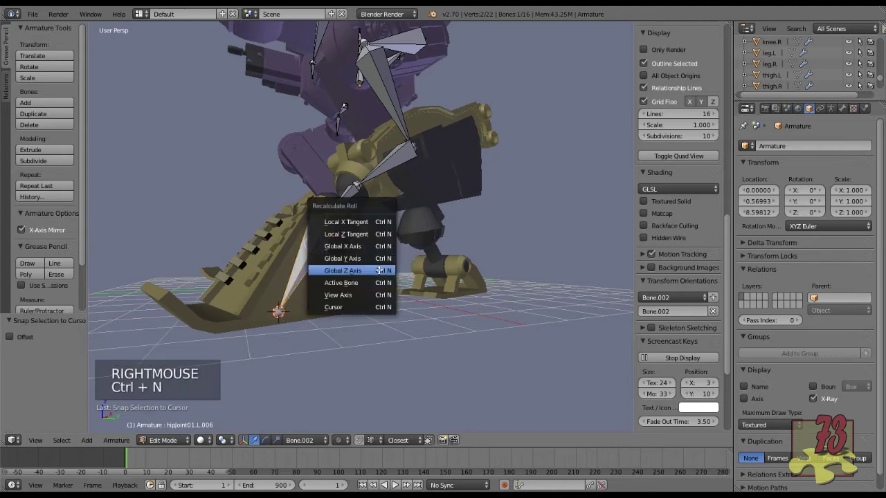
{"action": "left_click", "coordinate": [379, 267]}
Select all five bones of the left leg chain, from the top bone below the hip joint to the foot.
{"action": "scroll", "coordinate": [380, 270], "scroll_direction": "down", "scroll_amount": 1}
{"action": "middle_click_drag", "start_coordinate": [379, 270], "coordinate": [416, 266]}
{"action": "scroll", "coordinate": [337, 272], "scroll_direction": "down", "scroll_amount": 2}
{"action": "scroll", "coordinate": [373, 153], "scroll_direction": "up", "scroll_amount": 1}
{"action": "middle_click_drag", "start_coordinate": [362, 153], "coordinate": [361, 184], "text": "shift"}
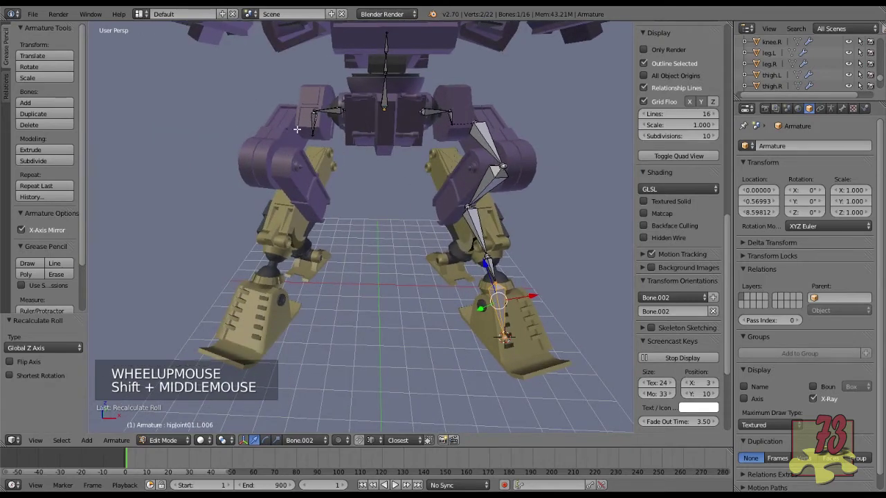
{"action": "right_click", "coordinate": [473, 179]}
{"action": "right_click", "coordinate": [482, 176], "text": "shift"}
{"action": "right_click", "coordinate": [473, 223], "text": "shift"}
{"action": "right_click", "coordinate": [486, 269], "text": "shift"}
{"action": "right_click", "coordinate": [499, 303], "text": "shift"}
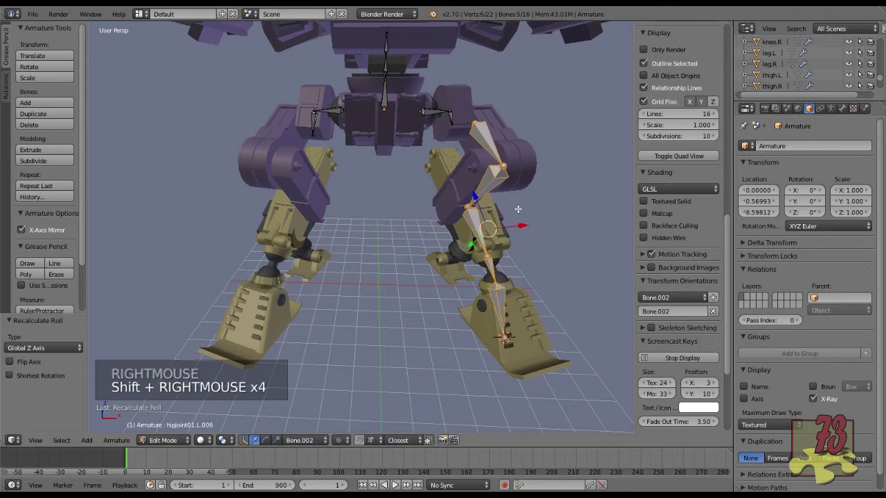
In front view, reset the 3D cursor to the world origin.
{"action": "key", "text": "KP_1"}
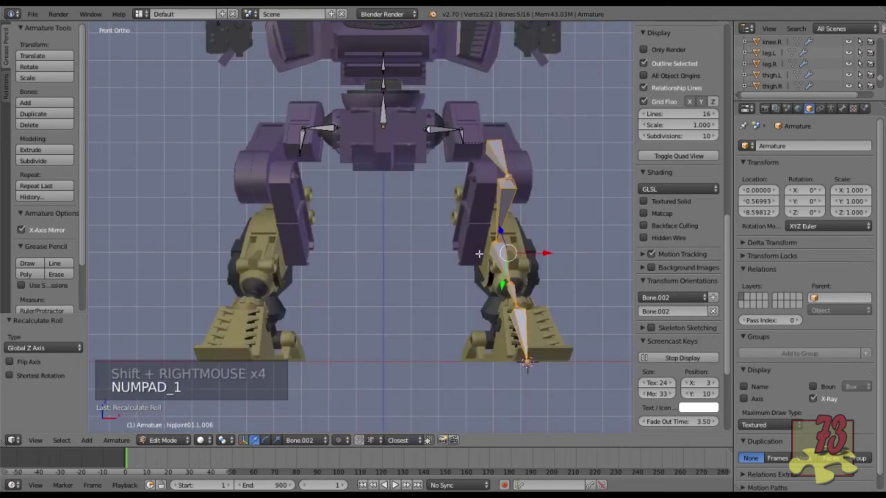
{"action": "key", "text": "shift+c"}
{"action": "scroll", "coordinate": [441, 284], "scroll_direction": "up", "scroll_amount": 3}
{"action": "middle_click_drag", "start_coordinate": [440, 284], "coordinate": [452, 205], "text": "shift"}
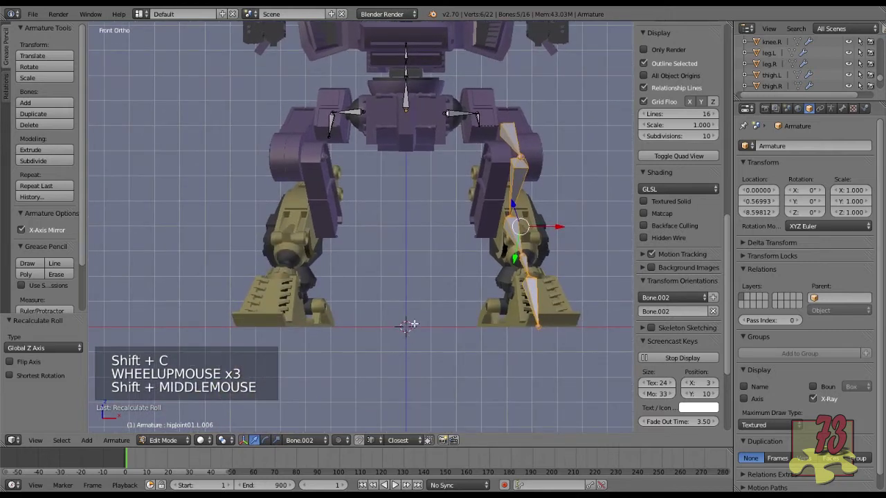
{"action": "scroll", "coordinate": [414, 286], "scroll_direction": "down", "scroll_amount": 1}
{"action": "middle_click_drag", "start_coordinate": [430, 242], "coordinate": [408, 277], "text": "shift"}
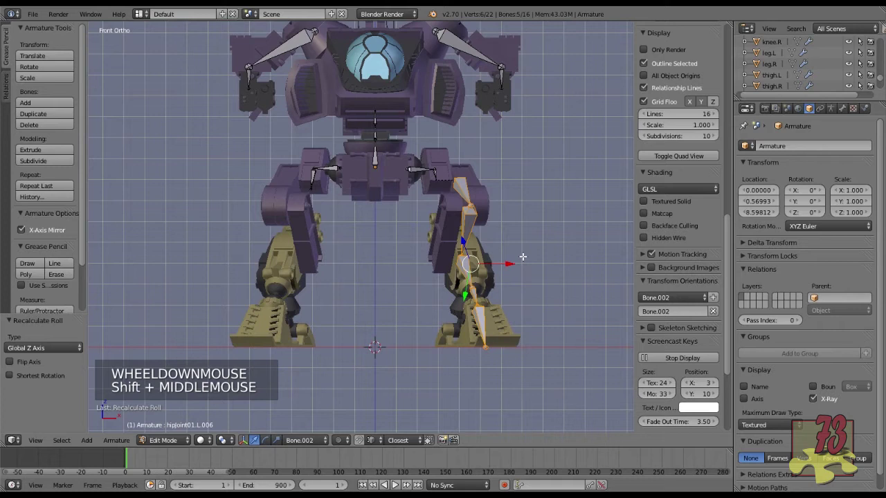
Duplicate the selected left leg bones in place.
{"action": "key", "text": "shift+d"}
{"action": "key", "text": "shift+d"}
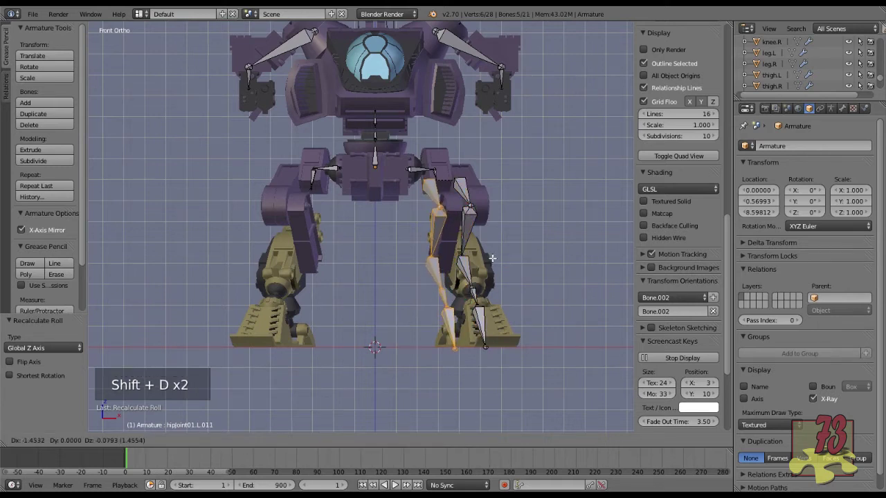
{"action": "right_click", "coordinate": [492, 258]}
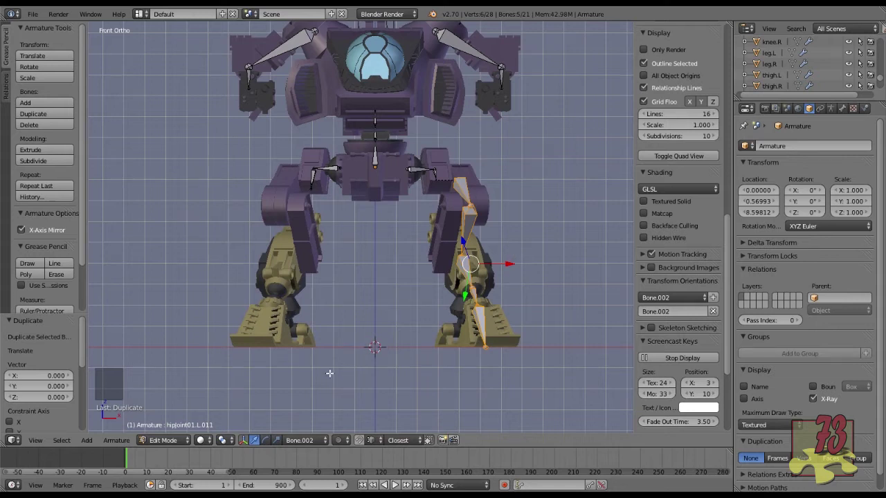
Mirror the duplicated leg bones by scaling them -1 on X, with 3D Cursor as pivot point and Global orientation.
{"action": "left_click", "coordinate": [231, 444]}
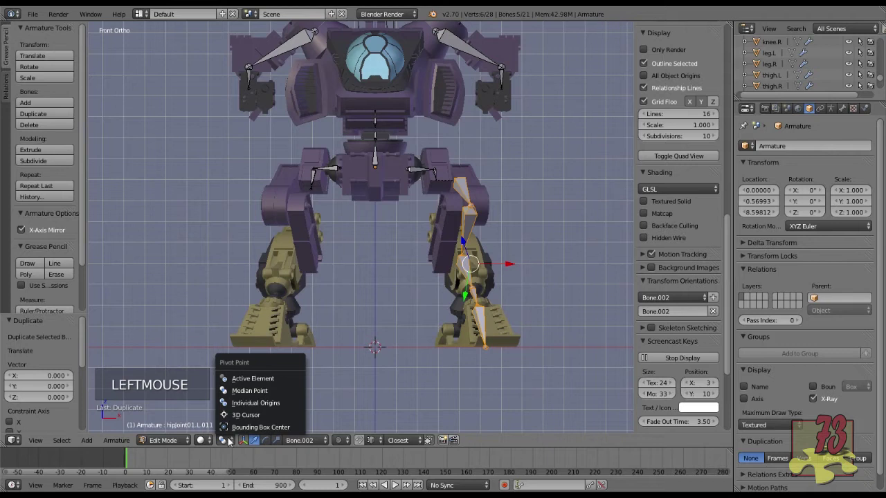
{"action": "left_click", "coordinate": [255, 417]}
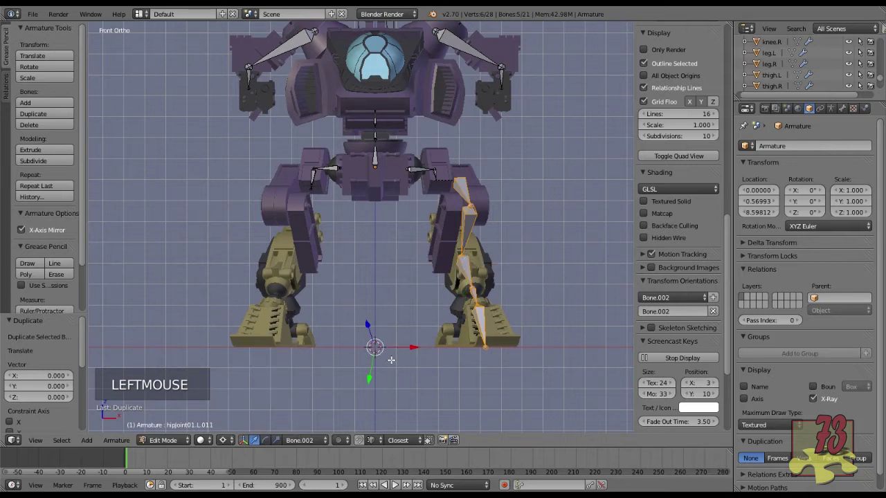
{"action": "left_click", "coordinate": [302, 441]}
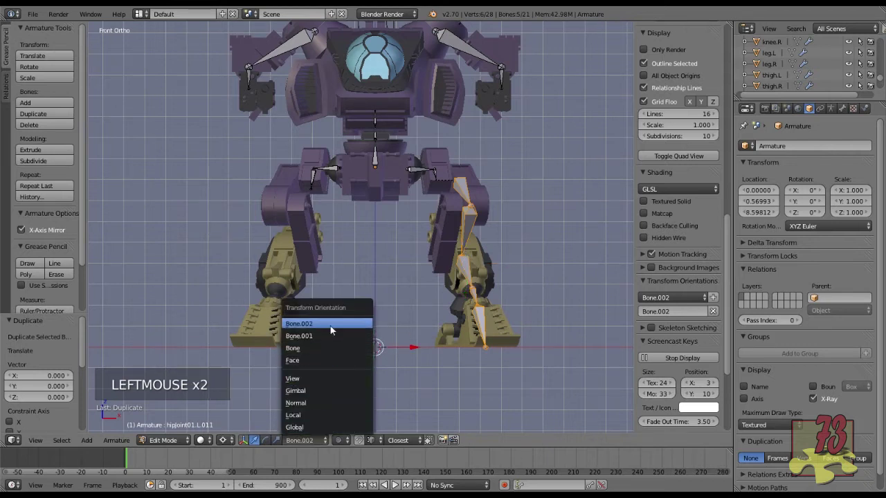
{"action": "left_click", "coordinate": [313, 428]}
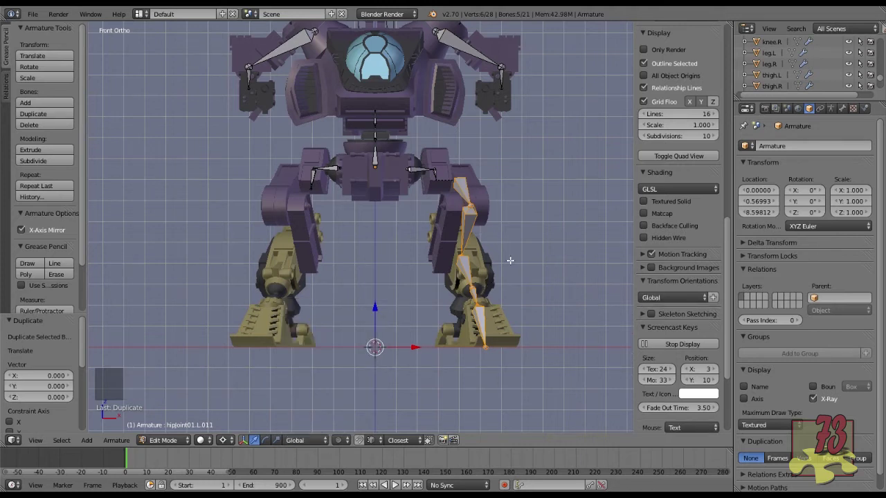
{"action": "key", "text": "s"}
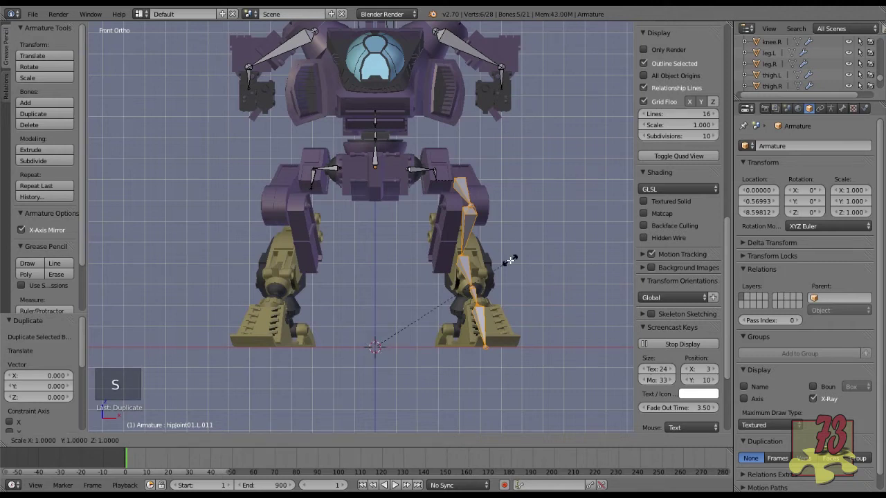
{"action": "key", "text": "x"}
{"action": "type", "text": "-1"}
{"action": "key", "text": "Return"}
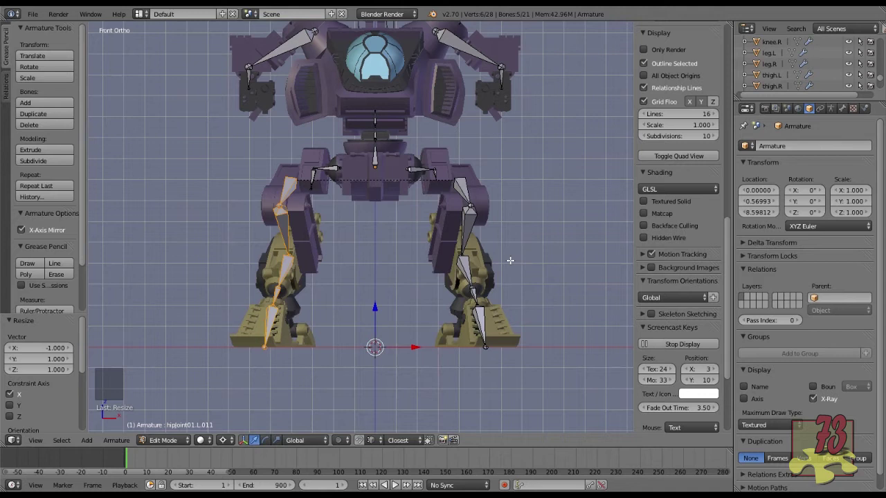
Recalculate the roll of the mirrored right leg bones to the Global Z Axis.
{"action": "key", "text": "ctrl+n"}
{"action": "left_click", "coordinate": [312, 211]}
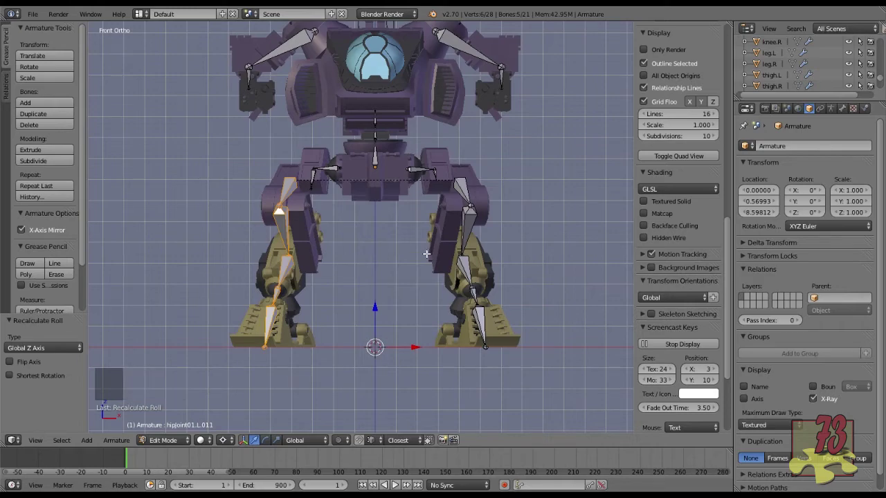
Clear the parent of the top bone of the left leg chain.
{"action": "middle_click_drag", "start_coordinate": [413, 211], "coordinate": [460, 198]}
{"action": "scroll", "coordinate": [462, 197], "scroll_direction": "up", "scroll_amount": 2}
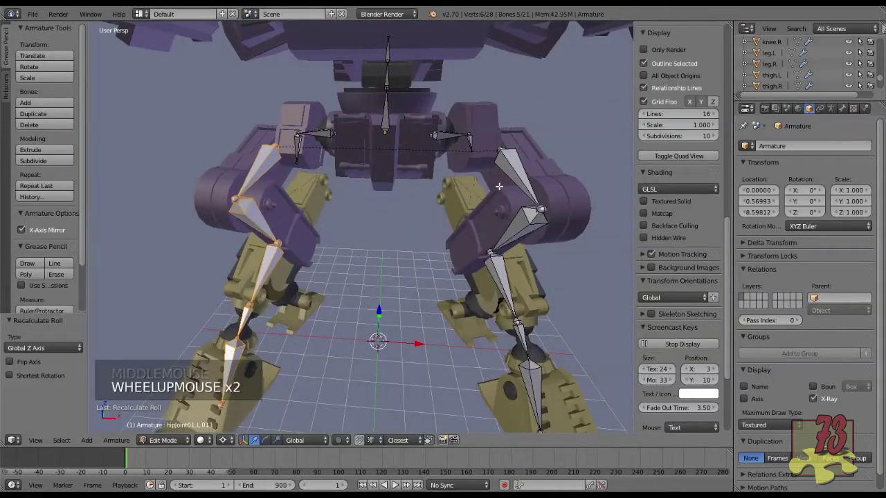
{"action": "right_click", "coordinate": [517, 176]}
{"action": "right_click", "coordinate": [471, 141]}
{"action": "right_click", "coordinate": [472, 186]}
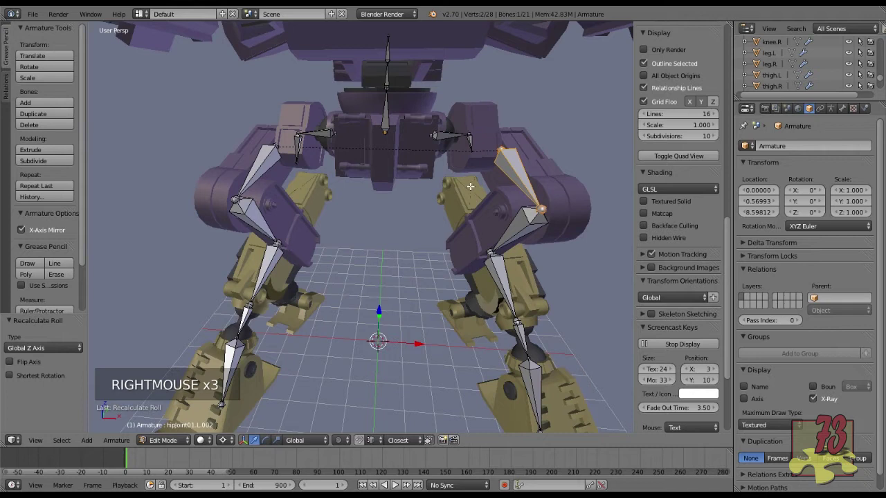
{"action": "key", "text": "alt+p"}
{"action": "left_click", "coordinate": [450, 203]}
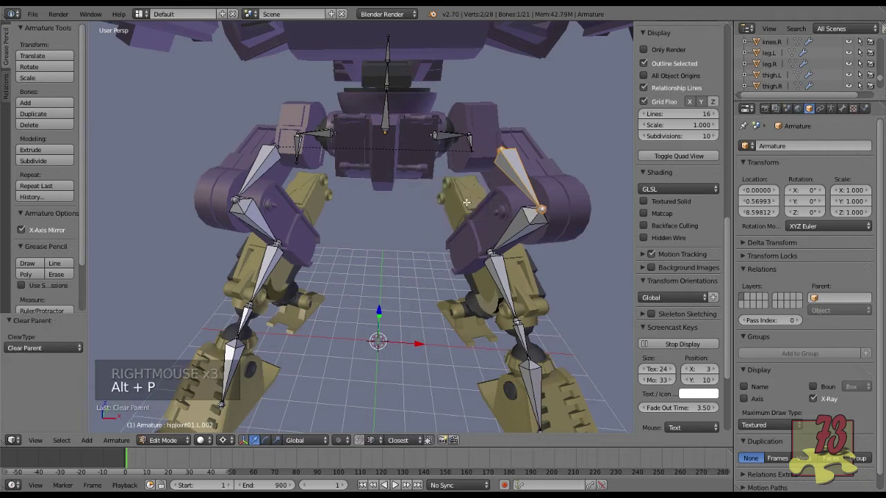
Clear the parent of the top bone of the right leg chain.
{"action": "right_click", "coordinate": [247, 171]}
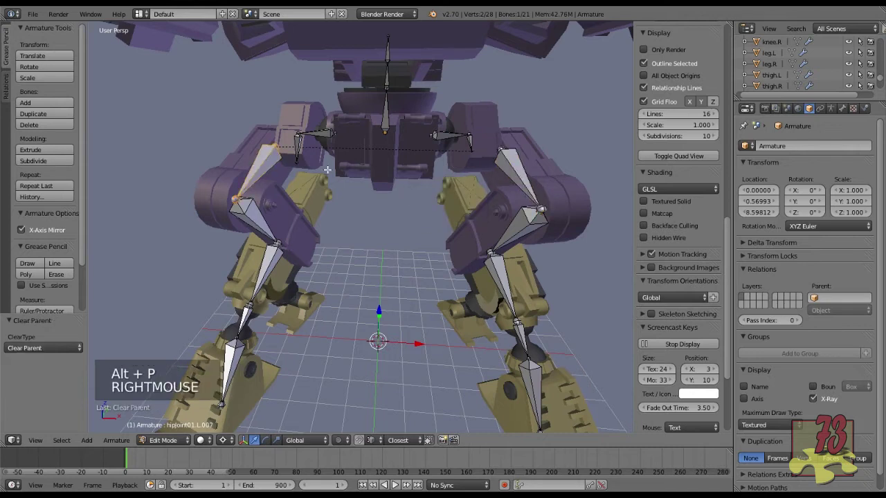
{"action": "right_click", "coordinate": [470, 140]}
{"action": "right_click", "coordinate": [269, 171]}
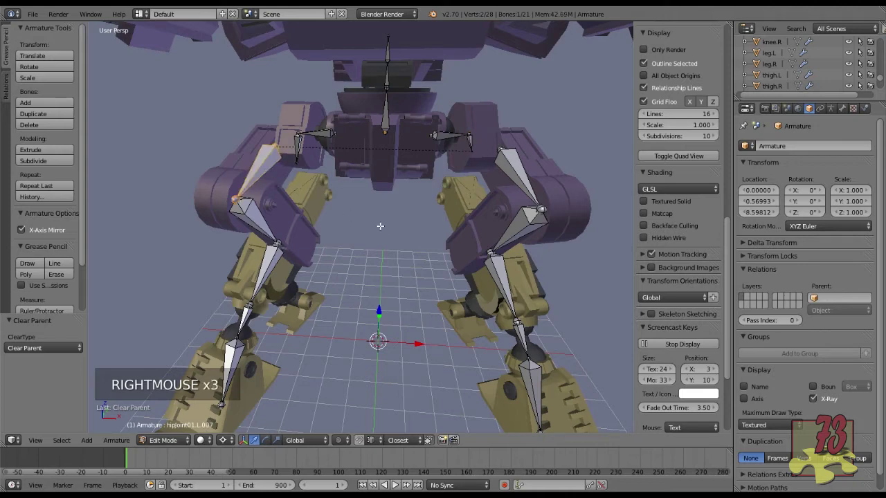
{"action": "key", "text": "alt+p"}
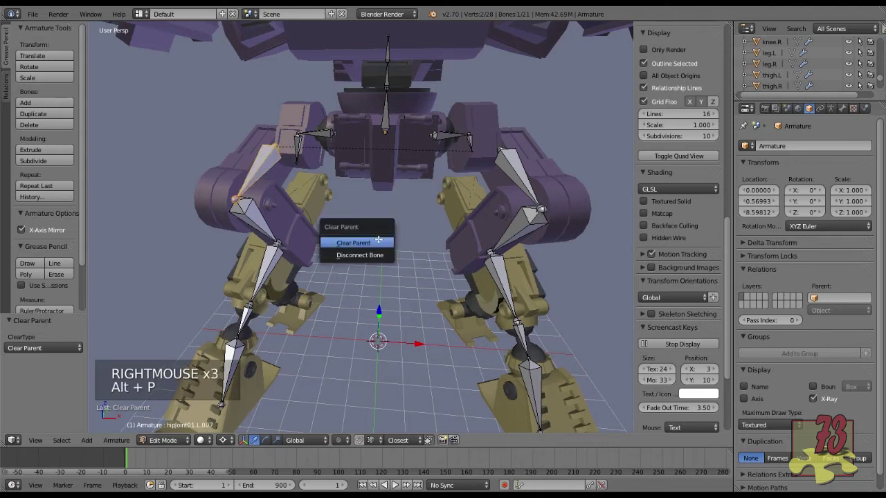
Check the current names of the left and right leg bones one by one.
{"action": "scroll", "coordinate": [379, 239], "scroll_direction": "down", "scroll_amount": 2}
{"action": "middle_click_drag", "start_coordinate": [379, 238], "coordinate": [458, 184]}
{"action": "scroll", "coordinate": [416, 305], "scroll_direction": "down", "scroll_amount": 1}
{"action": "right_click", "coordinate": [447, 167]}
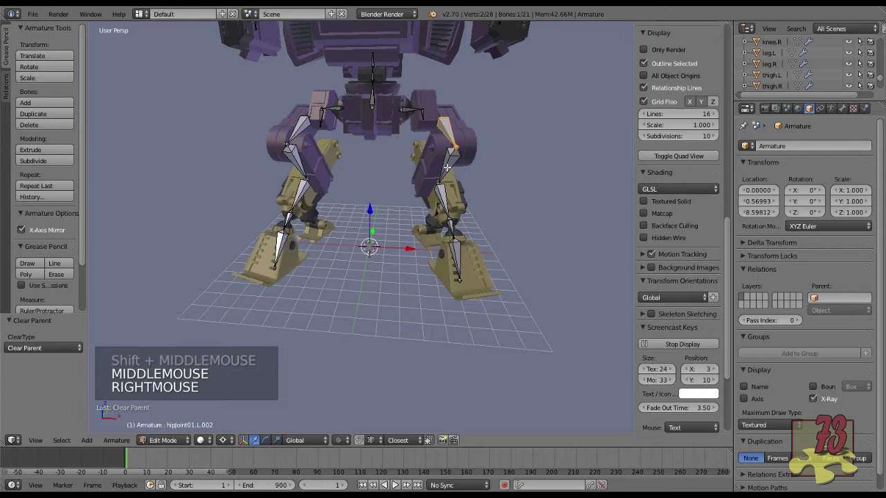
{"action": "scroll", "coordinate": [683, 267], "scroll_direction": "down", "scroll_amount": 7}
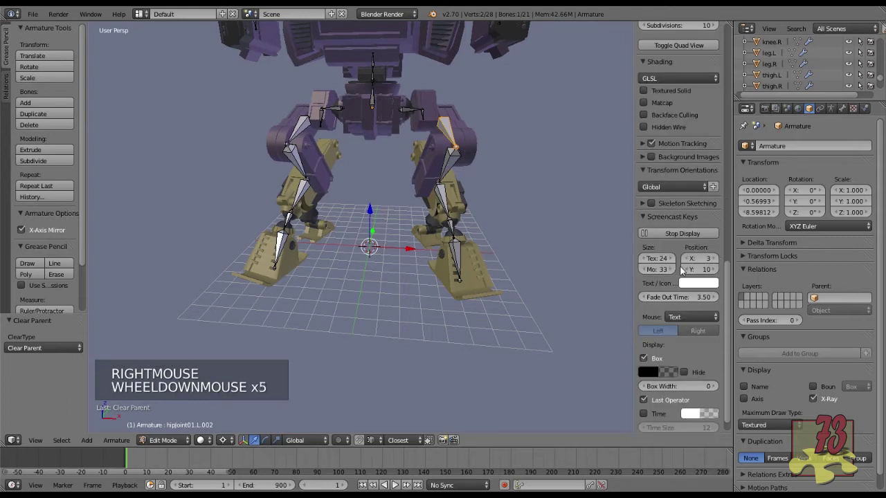
{"action": "scroll", "coordinate": [678, 265], "scroll_direction": "up", "scroll_amount": 8}
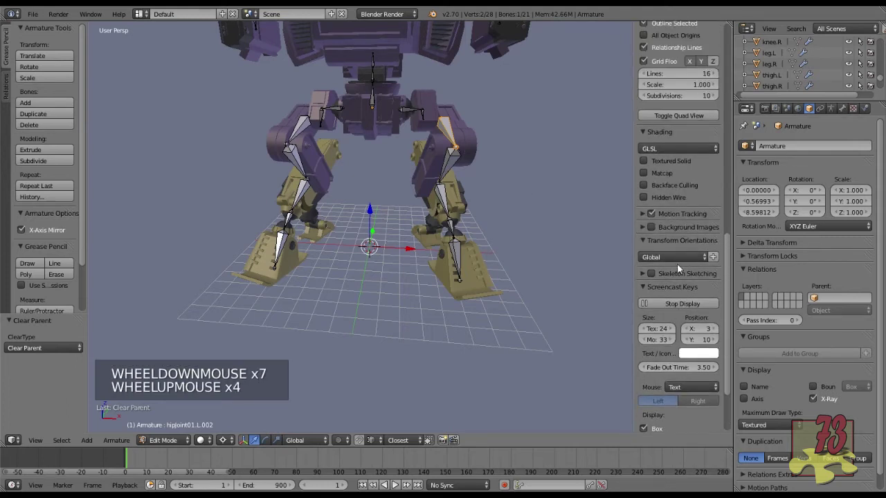
{"action": "scroll", "coordinate": [677, 265], "scroll_direction": "down", "scroll_amount": 1}
{"action": "scroll", "coordinate": [677, 264], "scroll_direction": "down", "scroll_amount": 5}
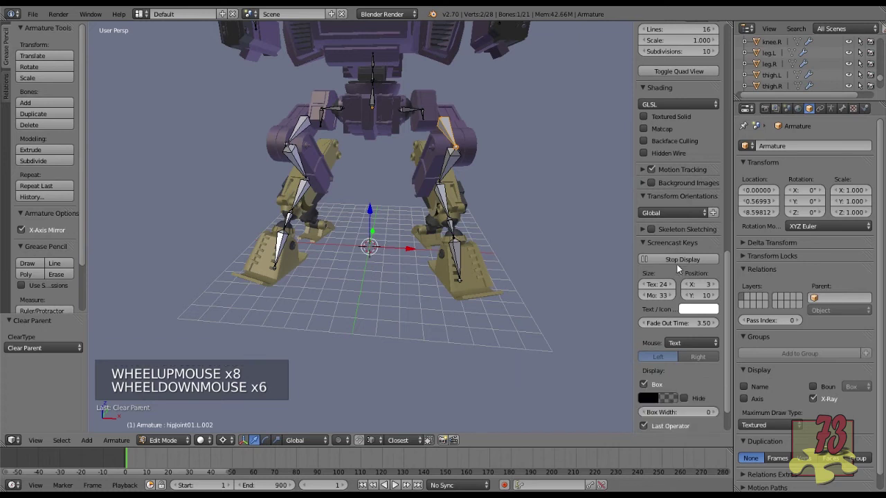
{"action": "scroll", "coordinate": [675, 261], "scroll_direction": "up", "scroll_amount": 12}
{"action": "scroll", "coordinate": [675, 260], "scroll_direction": "up", "scroll_amount": 2}
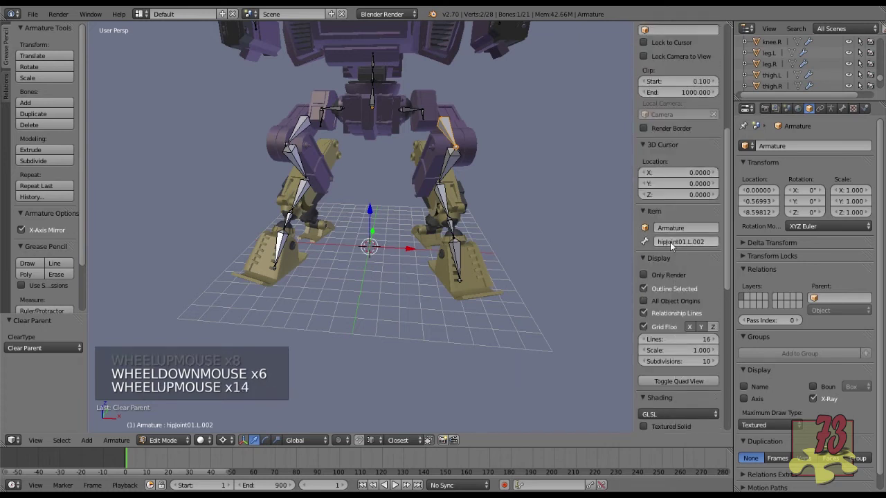
{"action": "right_click", "coordinate": [457, 163]}
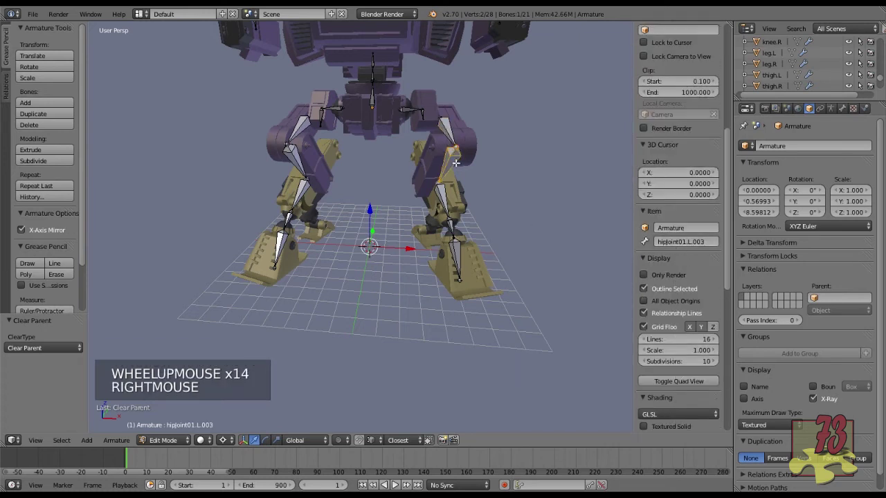
{"action": "right_click", "coordinate": [445, 196]}
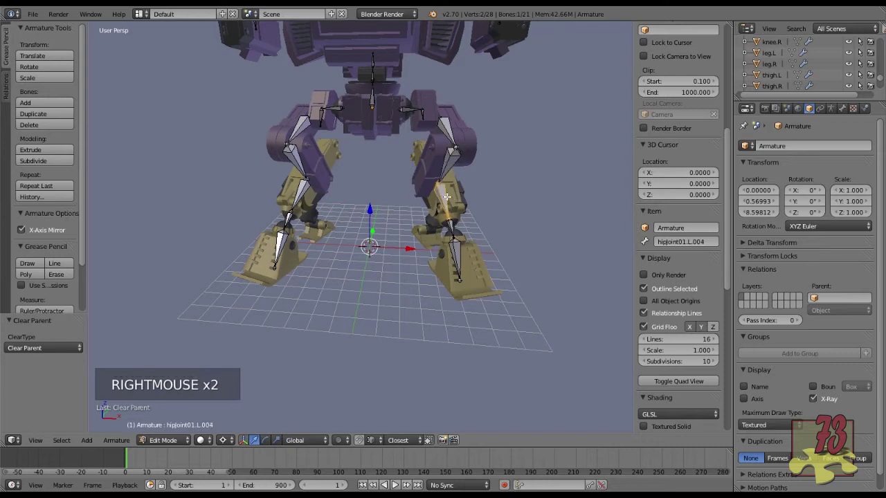
{"action": "right_click", "coordinate": [299, 137]}
{"action": "right_click", "coordinate": [307, 164]}
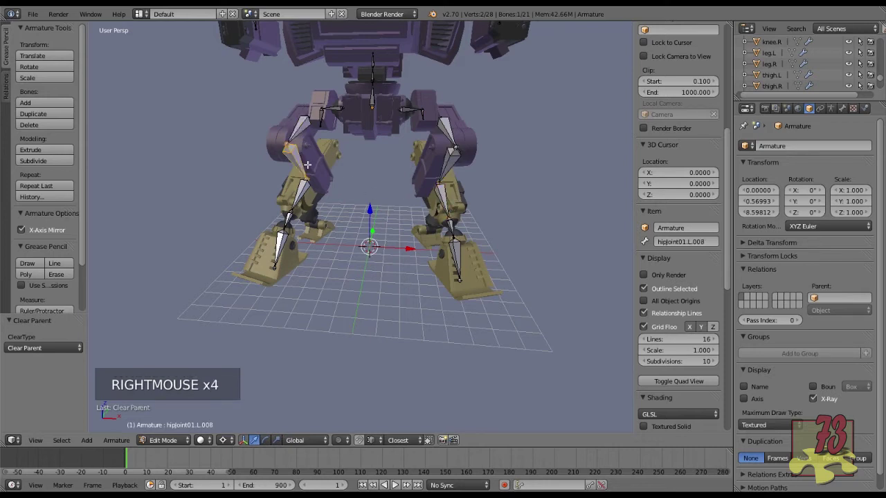
{"action": "right_click", "coordinate": [303, 197]}
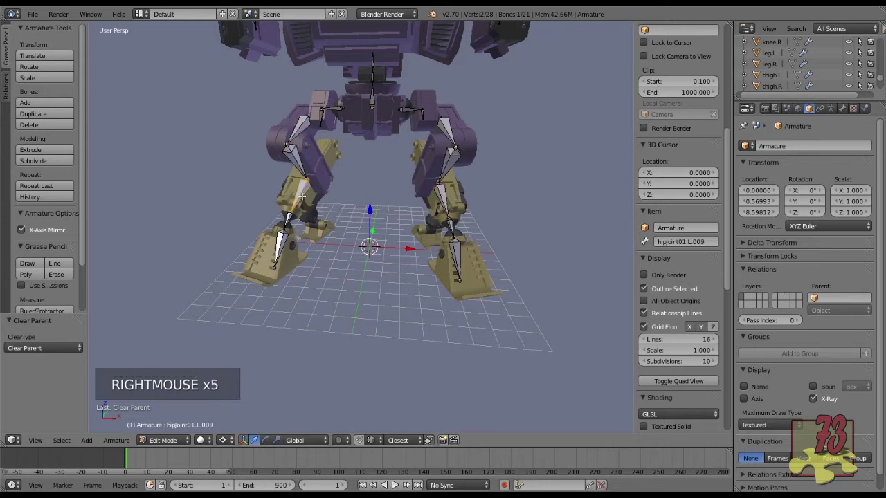
{"action": "right_click", "coordinate": [452, 160]}
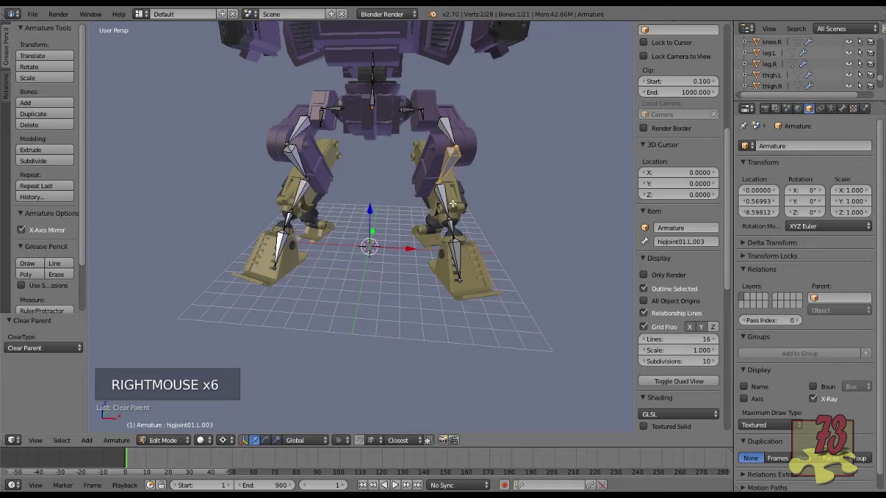
Rename the top bone of the left leg chain thigh.L and the bone below it knee.L.
{"action": "right_click", "coordinate": [450, 141]}
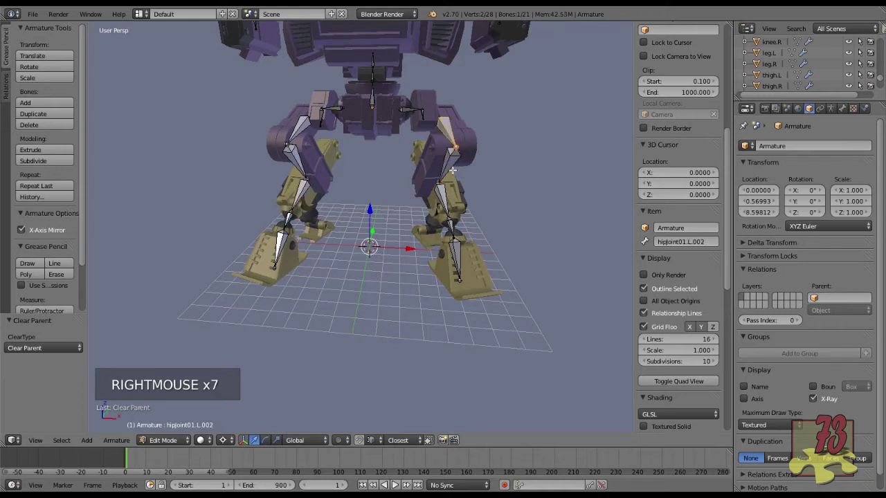
{"action": "left_click", "coordinate": [706, 241]}
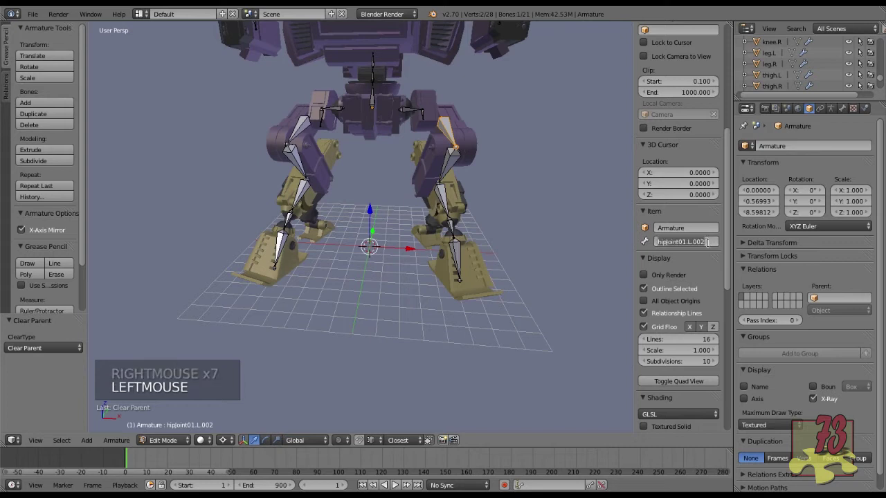
{"action": "type", "text": "high.L"}
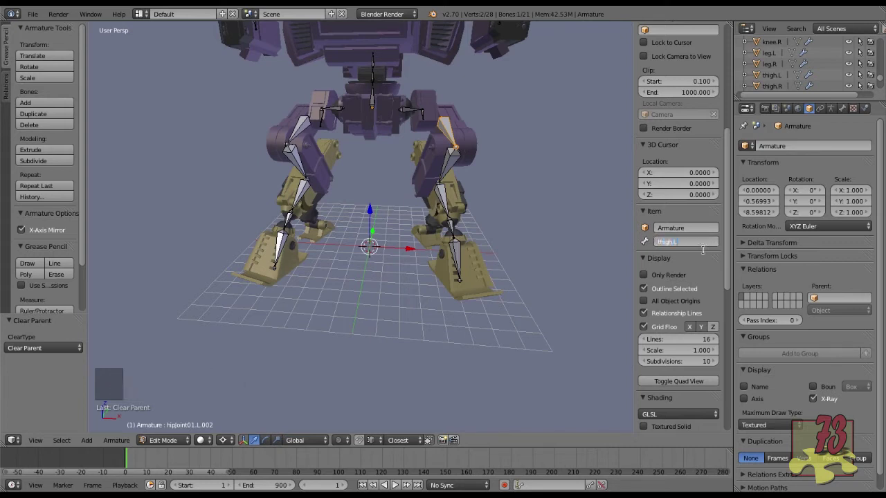
{"action": "right_click", "coordinate": [462, 162]}
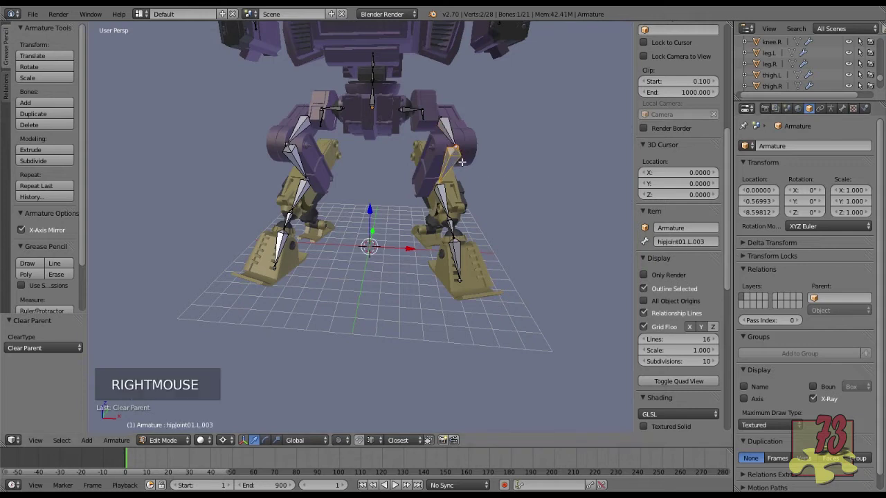
{"action": "left_click", "coordinate": [714, 243]}
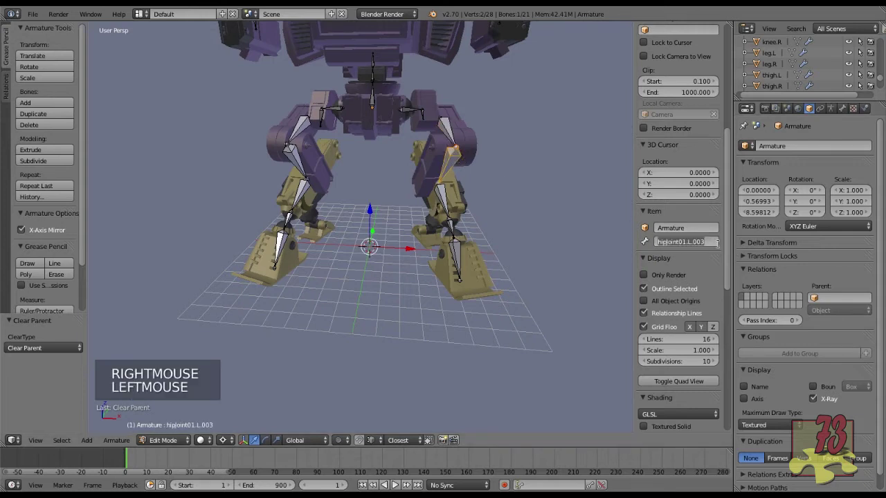
{"action": "type", "text": "knee"}
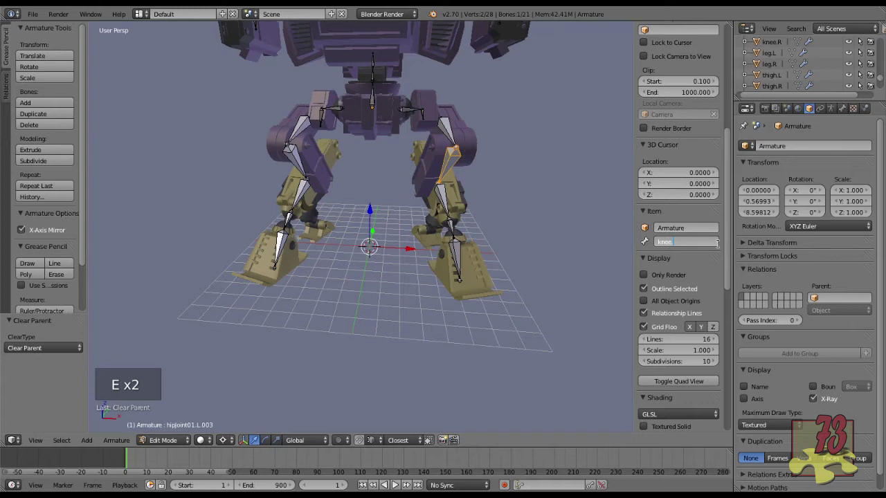
Rename the lower leg bone below the left knee as leg.L.
{"action": "right_click", "coordinate": [442, 202]}
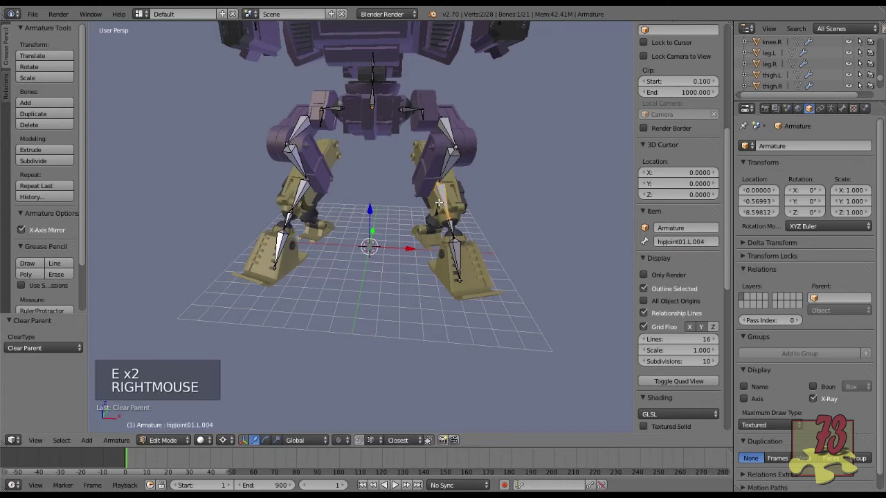
{"action": "left_click", "coordinate": [710, 242]}
{"action": "key", "text": "BackSpace"}
{"action": "type", "text": "leg.L"}
{"action": "left_click", "coordinate": [713, 247]}
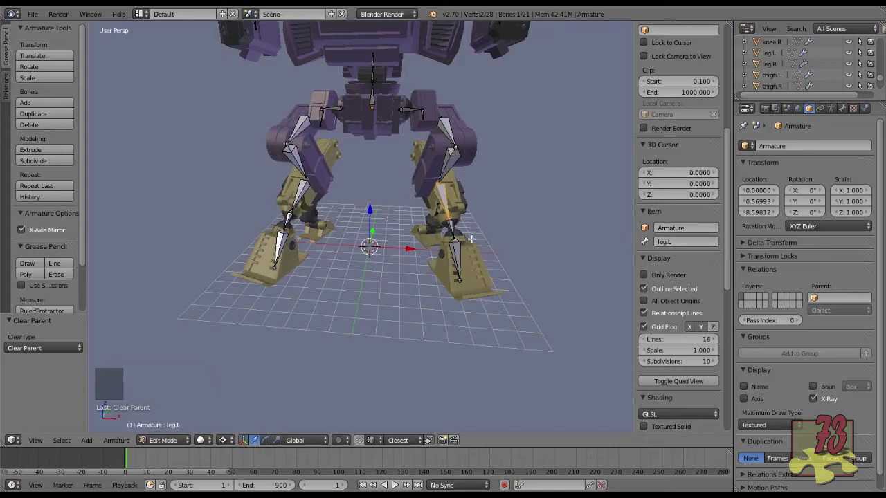
Rename the short ankle bone of the left leg footjoint.L and the bone in the foot foot.L.
{"action": "right_click", "coordinate": [453, 226]}
{"action": "left_click", "coordinate": [713, 241]}
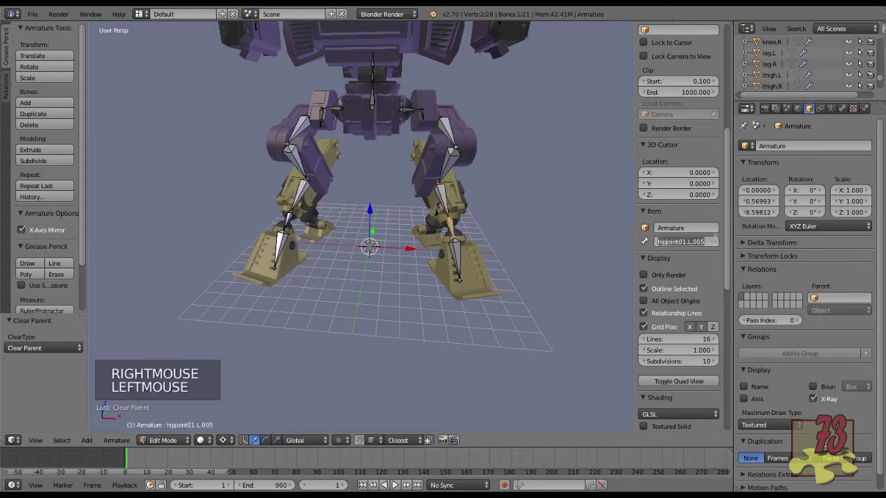
{"action": "type", "text": "footjoint.L"}
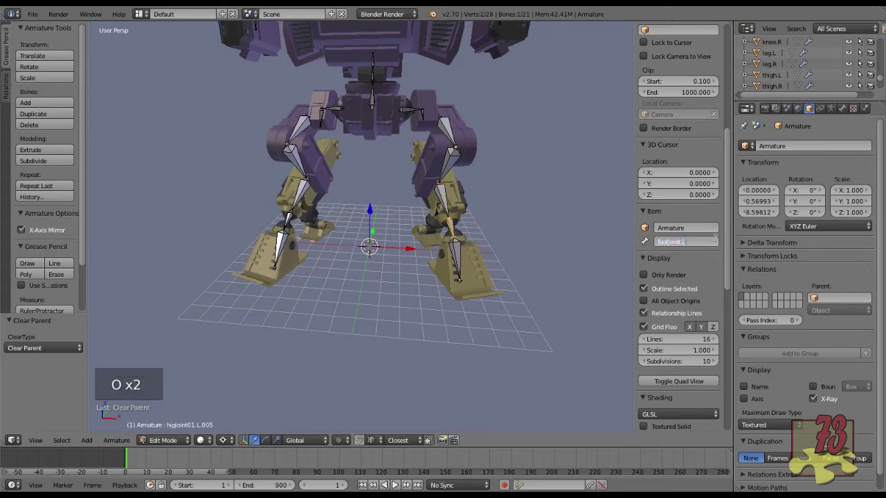
{"action": "key", "text": "Return"}
{"action": "right_click", "coordinate": [455, 259]}
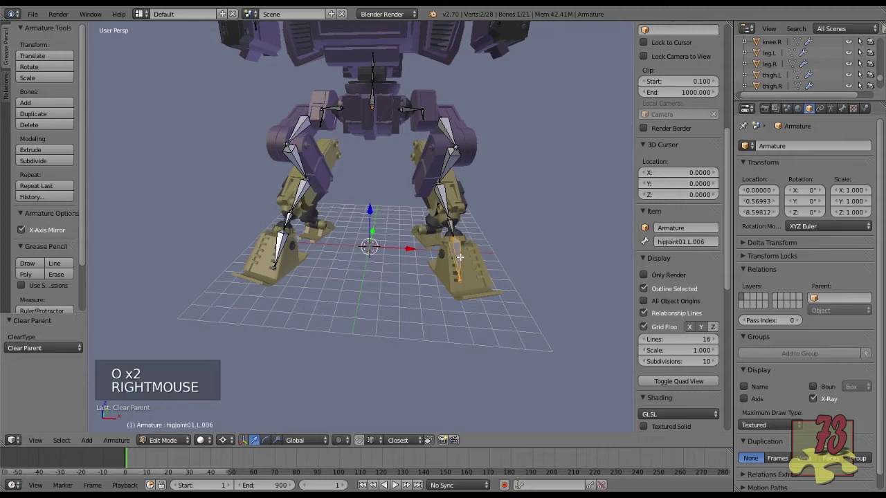
{"action": "left_click", "coordinate": [707, 241]}
{"action": "type", "text": "f"}
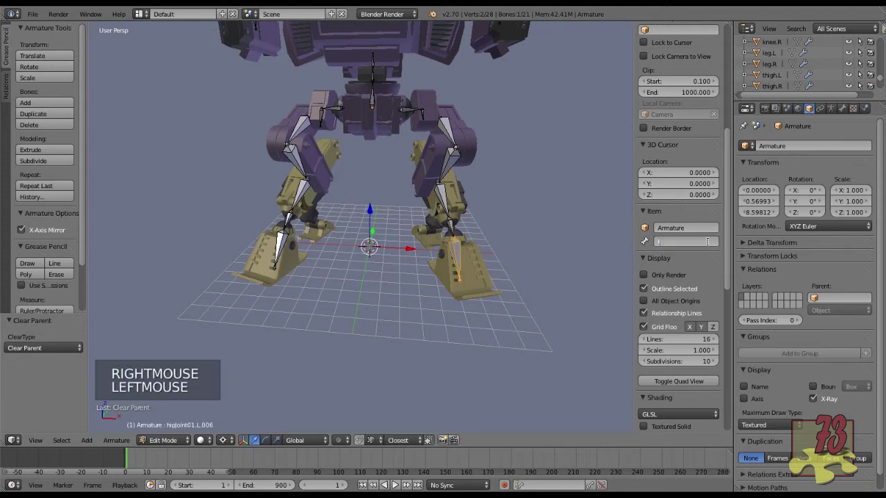
{"action": "type", "text": "oot.L"}
{"action": "key", "text": "Return"}
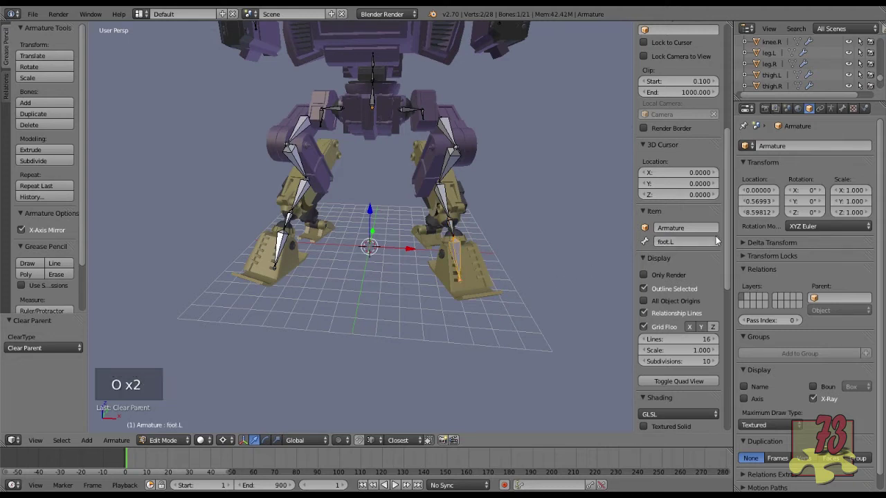
Rename the top bone of the right leg chain thigh.R.
{"action": "middle_click_drag", "start_coordinate": [348, 222], "coordinate": [332, 178]}
{"action": "right_click", "coordinate": [288, 135]}
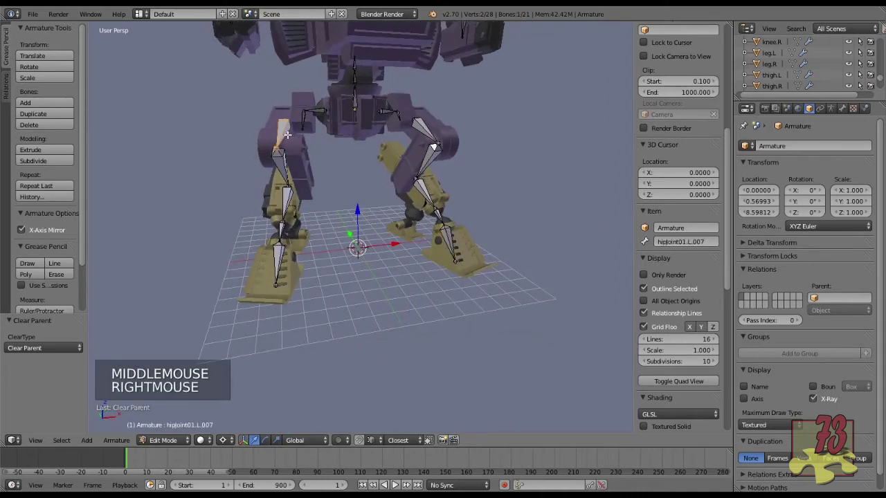
{"action": "right_click", "coordinate": [286, 171], "text": "shift"}
{"action": "right_click", "coordinate": [282, 207], "text": "shift"}
{"action": "right_click", "coordinate": [280, 235], "text": "shift"}
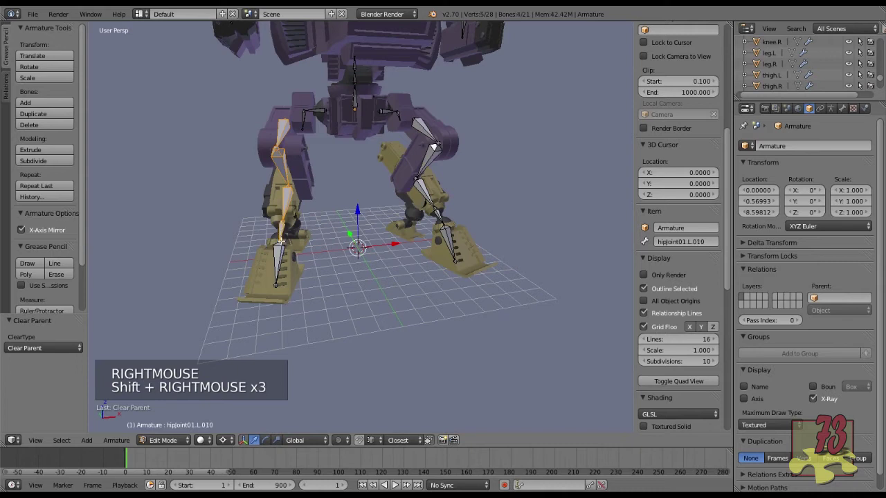
{"action": "right_click", "coordinate": [289, 148]}
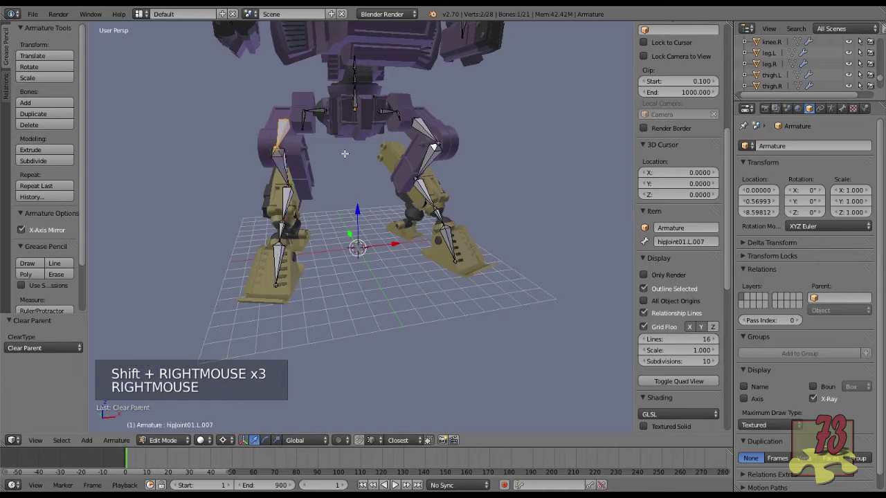
{"action": "right_click", "coordinate": [418, 134]}
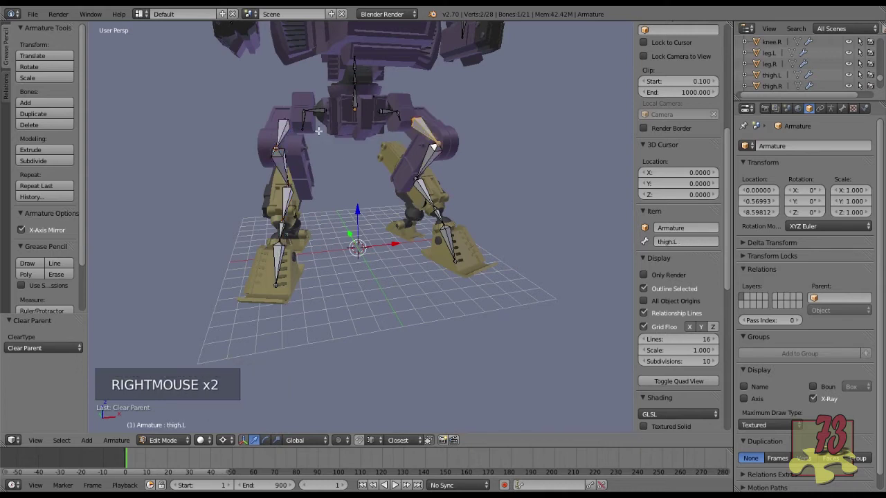
{"action": "right_click", "coordinate": [283, 136]}
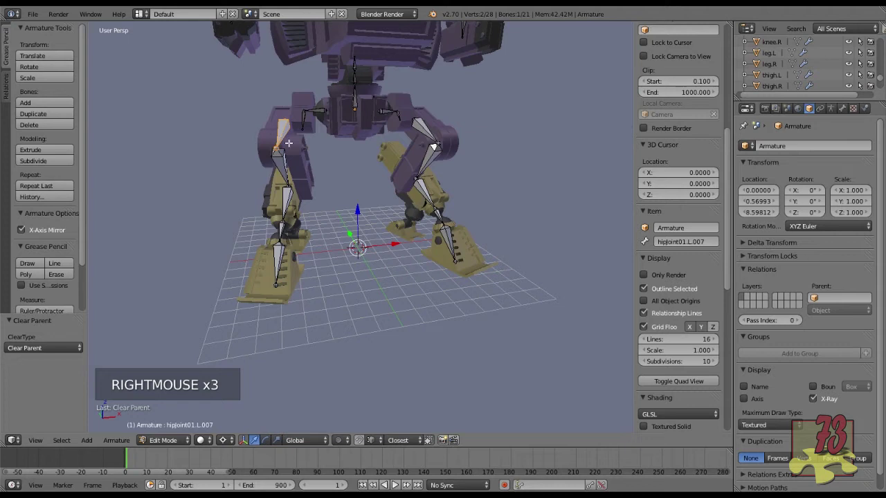
{"action": "left_click", "coordinate": [713, 244]}
{"action": "type", "text": "thigh.R"}
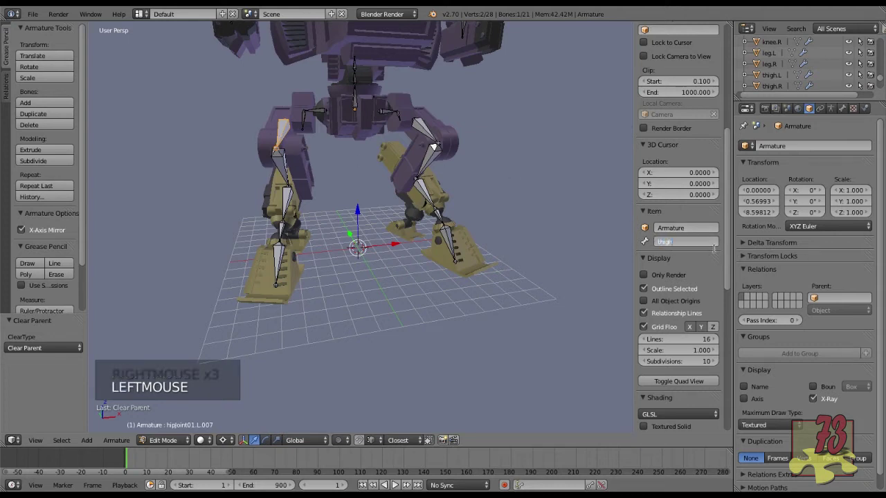
{"action": "key", "text": "Return"}
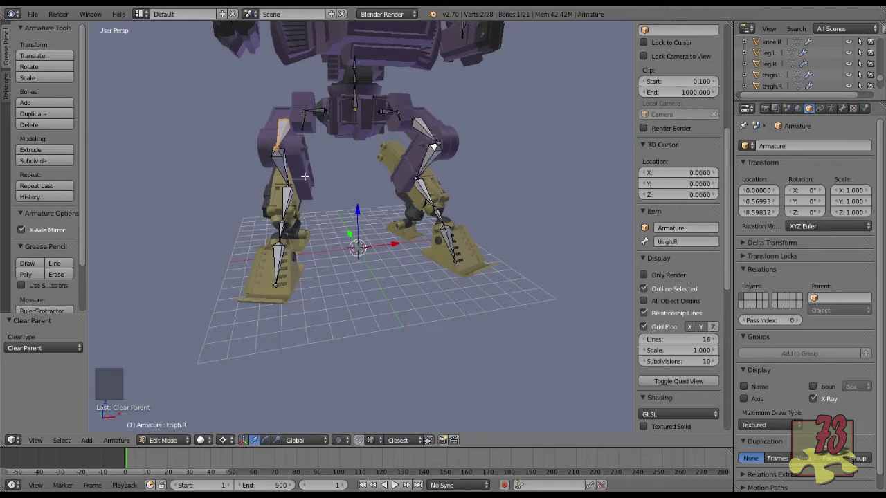
Rename the second bone of the right leg chain knee.R.
{"action": "right_click", "coordinate": [281, 165]}
{"action": "left_click", "coordinate": [707, 242]}
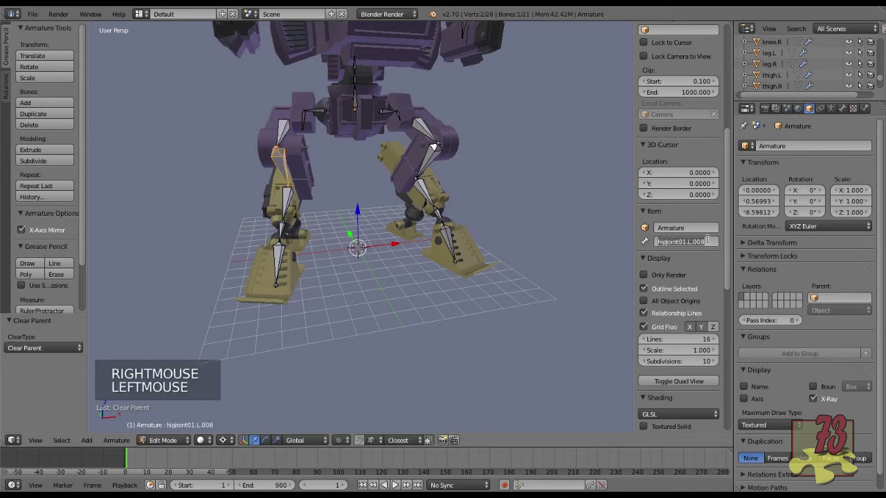
{"action": "type", "text": "knee.R"}
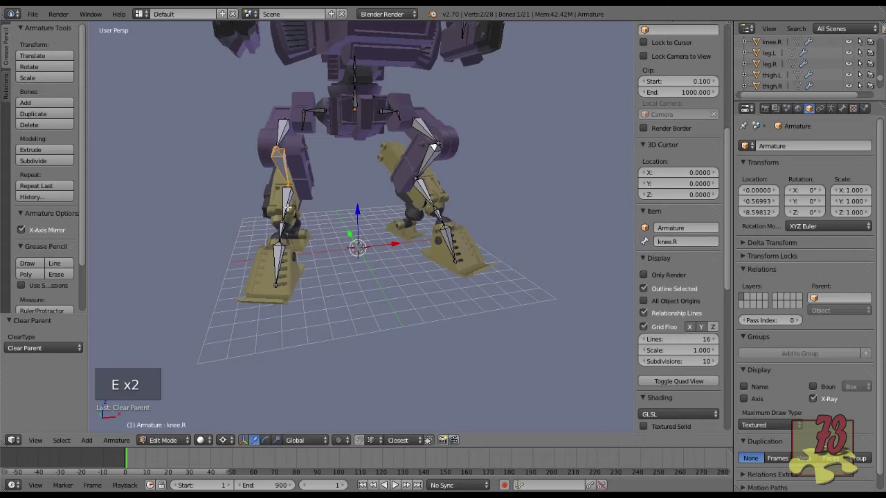
Rename the lower leg bone below the right knee as leg.R.
{"action": "right_click", "coordinate": [288, 206]}
{"action": "left_click", "coordinate": [709, 241]}
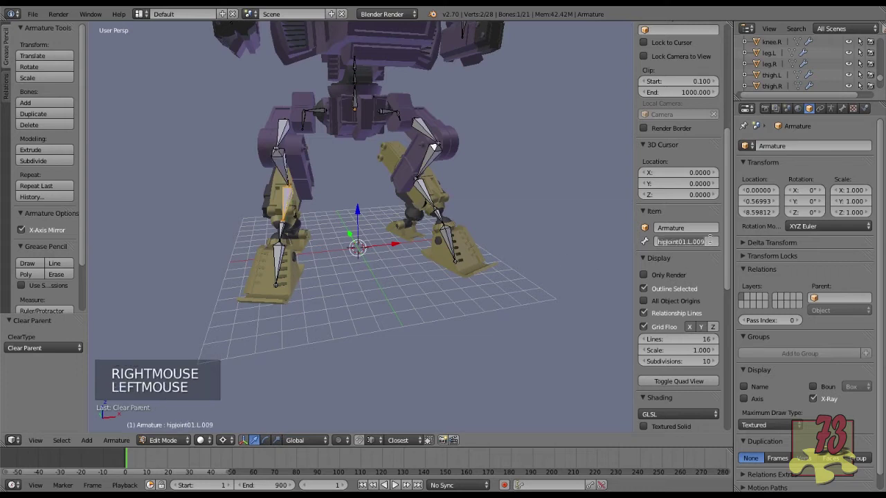
{"action": "type", "text": "leg"}
{"action": "key", "text": "Return"}
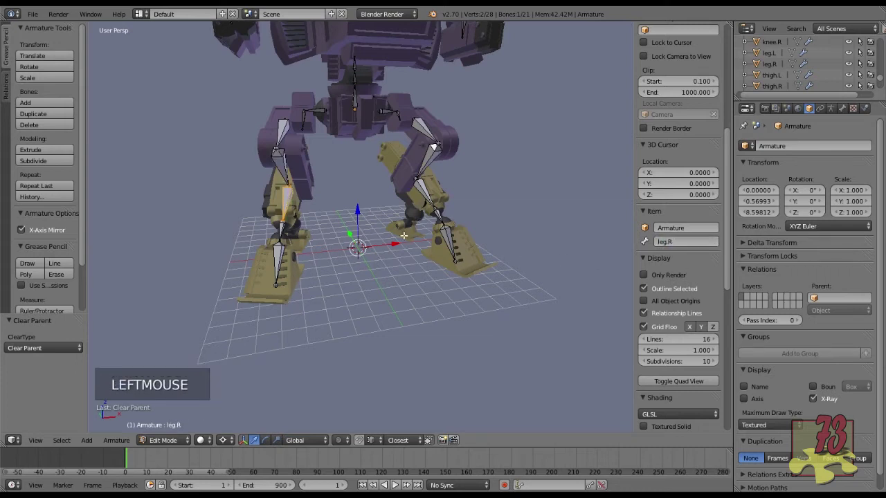
Rename the short ankle bone of the right leg footjoint.R and the bone in the foot foot.R.
{"action": "right_click", "coordinate": [284, 234]}
{"action": "left_click", "coordinate": [707, 242]}
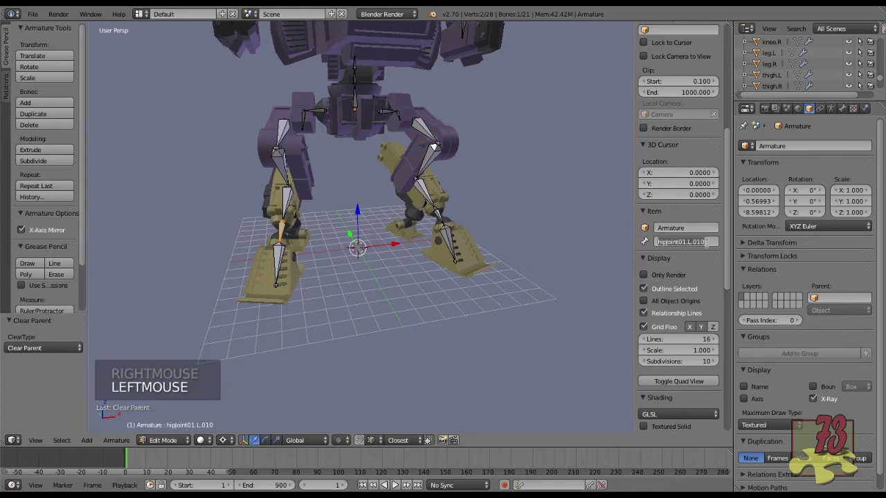
{"action": "type", "text": "ootJoint.R"}
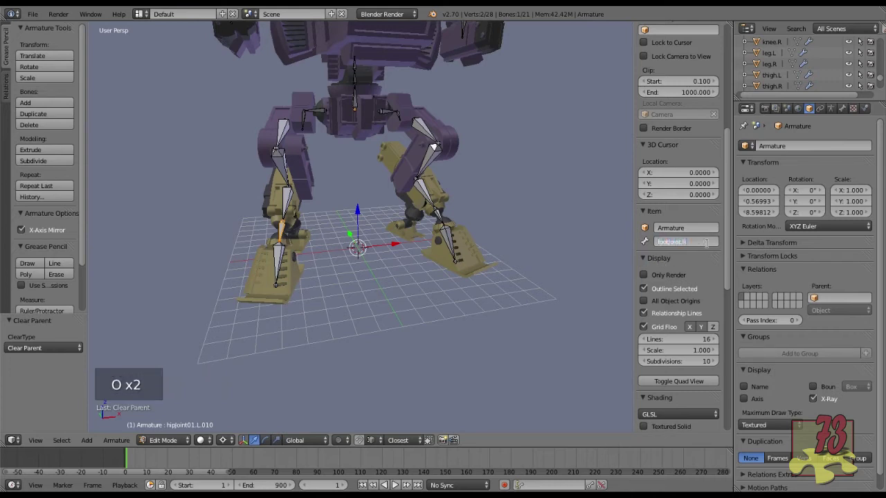
{"action": "right_click", "coordinate": [272, 261]}
{"action": "left_click", "coordinate": [702, 244]}
{"action": "type", "text": "foot.R"}
{"action": "key", "text": "Return"}
Try moving the thigh joint, the leg.L bone and the foot joint of the left leg to test the X-axis mirroring.
{"action": "middle_click", "coordinate": [481, 252]}
{"action": "middle_click_drag", "start_coordinate": [480, 252], "coordinate": [447, 237]}
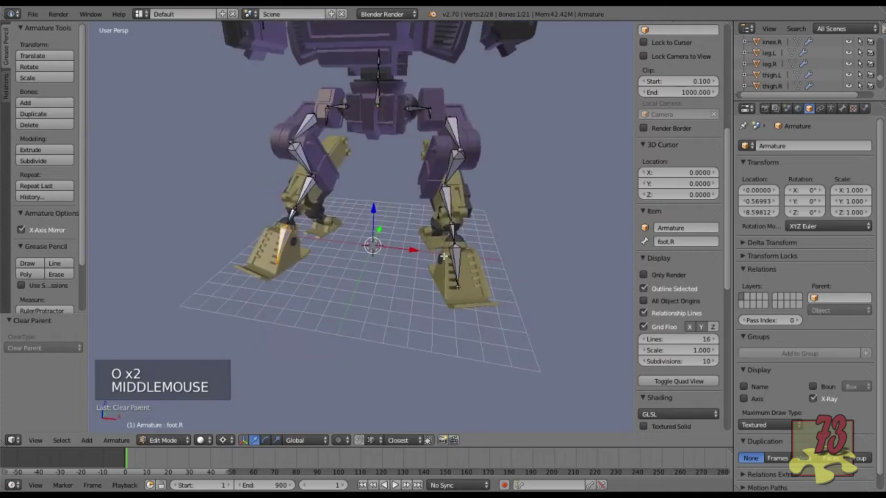
{"action": "right_click", "coordinate": [490, 167]}
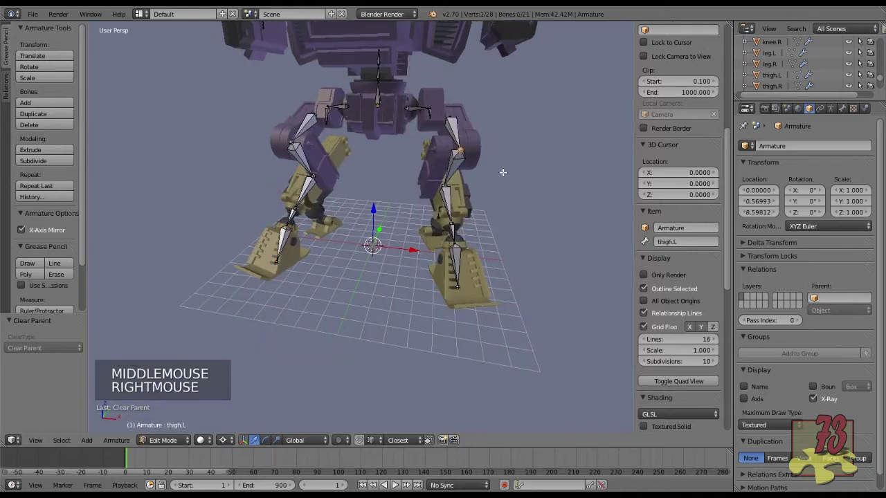
{"action": "key", "text": "g"}
{"action": "key", "text": "g"}
{"action": "right_click", "coordinate": [451, 185]}
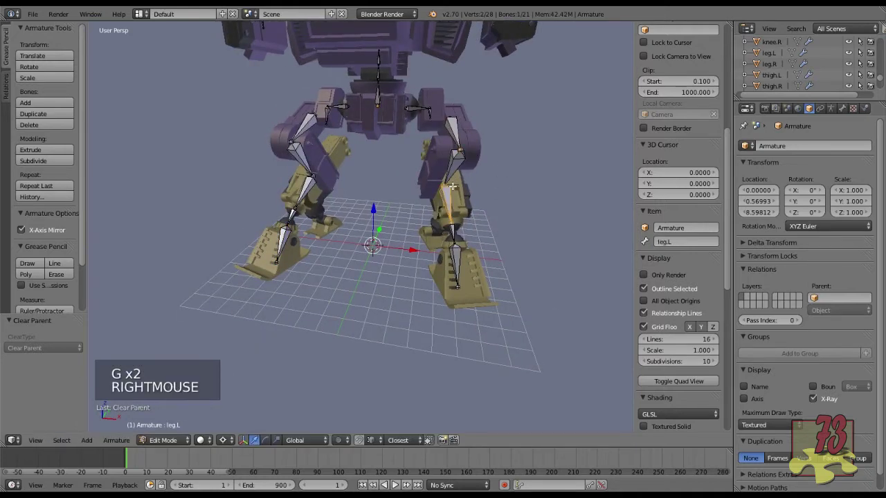
{"action": "key", "text": "g"}
{"action": "key", "text": "g"}
{"action": "right_click", "coordinate": [454, 267]}
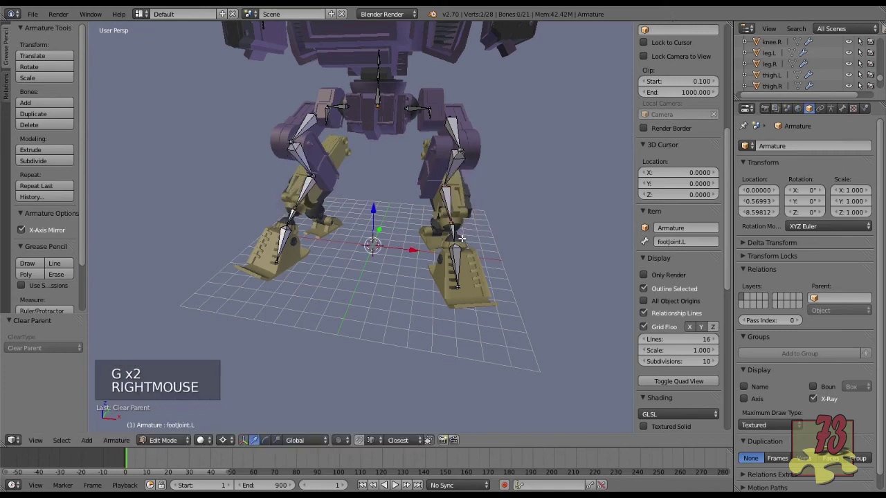
{"action": "key", "text": "g"}
{"action": "key", "text": "g"}
Return the armature to Object Mode and save the file.
{"action": "scroll", "coordinate": [463, 265], "scroll_direction": "down", "scroll_amount": 1}
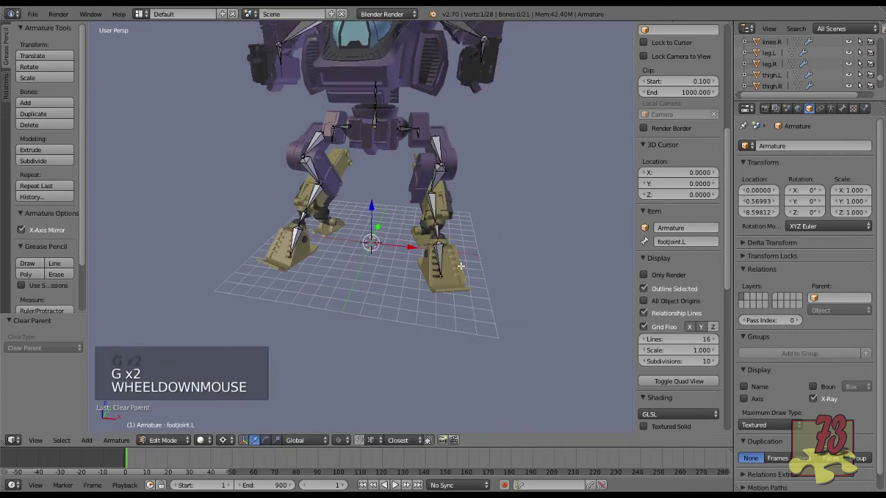
{"action": "middle_click_drag", "start_coordinate": [460, 230], "coordinate": [468, 249], "text": "shift"}
{"action": "key", "text": "Tab"}
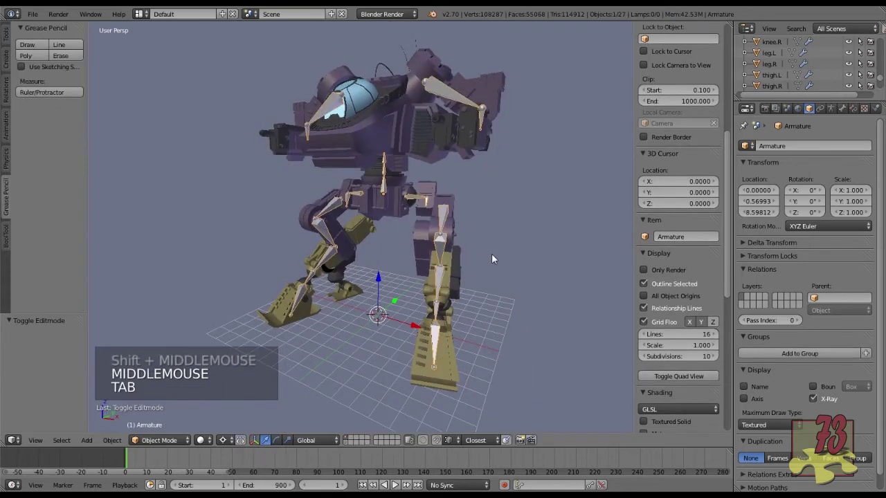
{"action": "key", "text": "ctrl+s"}
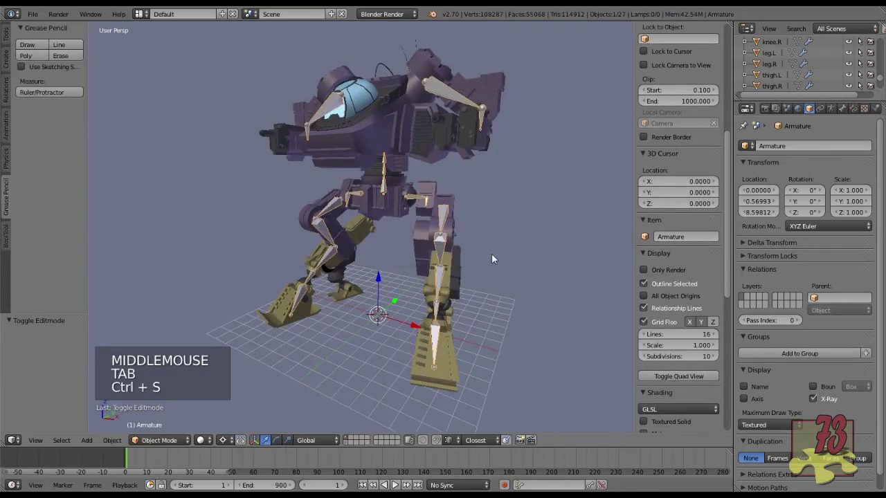
Snap the 3D cursor to a selected lower face on the front of the ankle.L mesh, then return to Object Mode.
{"action": "middle_click_drag", "start_coordinate": [486, 260], "coordinate": [276, 256]}
{"action": "scroll", "coordinate": [277, 256], "scroll_direction": "up", "scroll_amount": 3}
{"action": "middle_click_drag", "start_coordinate": [459, 265], "coordinate": [271, 362]}
{"action": "scroll", "coordinate": [253, 307], "scroll_direction": "up", "scroll_amount": 2}
{"action": "middle_click_drag", "start_coordinate": [253, 303], "coordinate": [344, 273], "text": "shift"}
{"action": "right_click", "coordinate": [389, 267]}
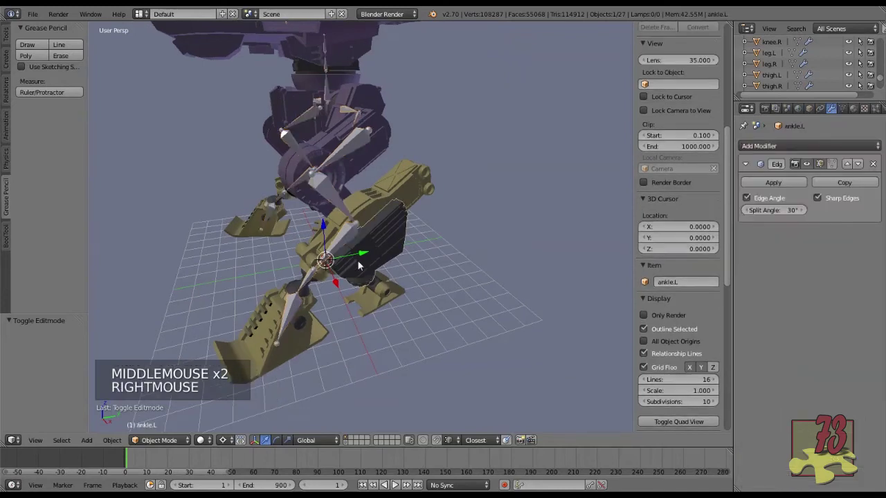
{"action": "scroll", "coordinate": [356, 282], "scroll_direction": "up", "scroll_amount": 4}
{"action": "middle_click_drag", "start_coordinate": [372, 308], "coordinate": [418, 250]}
{"action": "key", "text": "Tab"}
{"action": "right_click", "coordinate": [361, 305]}
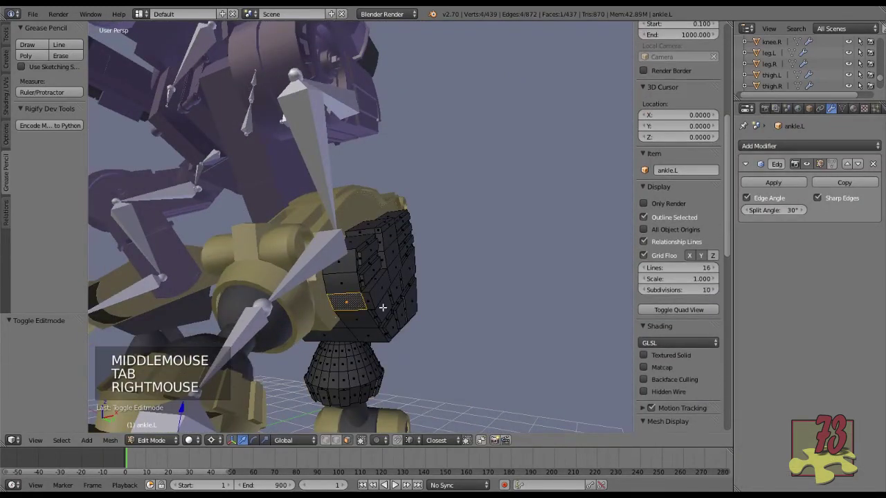
{"action": "key", "text": "shift+s"}
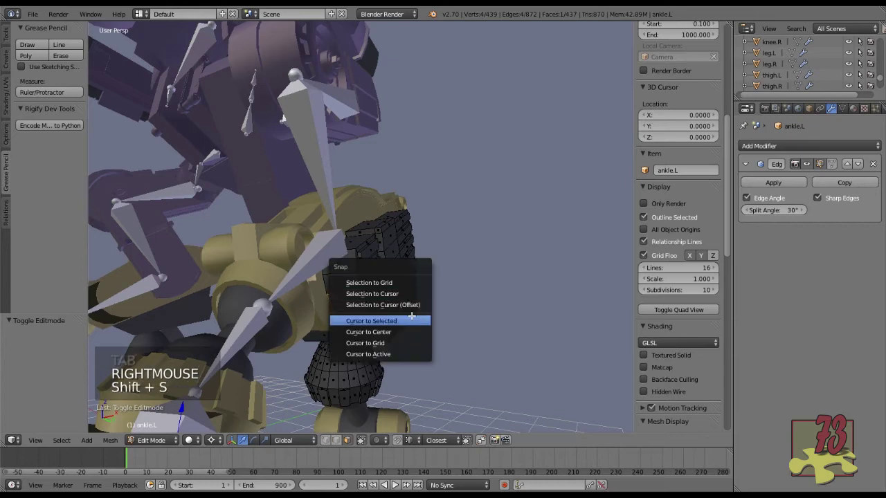
{"action": "left_click", "coordinate": [409, 317]}
{"action": "key", "text": "Tab"}
Select the left rear joint piece, heel.L and ankle.L together and try rotating them about the 3D cursor.
{"action": "scroll", "coordinate": [409, 321], "scroll_direction": "down", "scroll_amount": 2}
{"action": "middle_click_drag", "start_coordinate": [400, 320], "coordinate": [302, 332]}
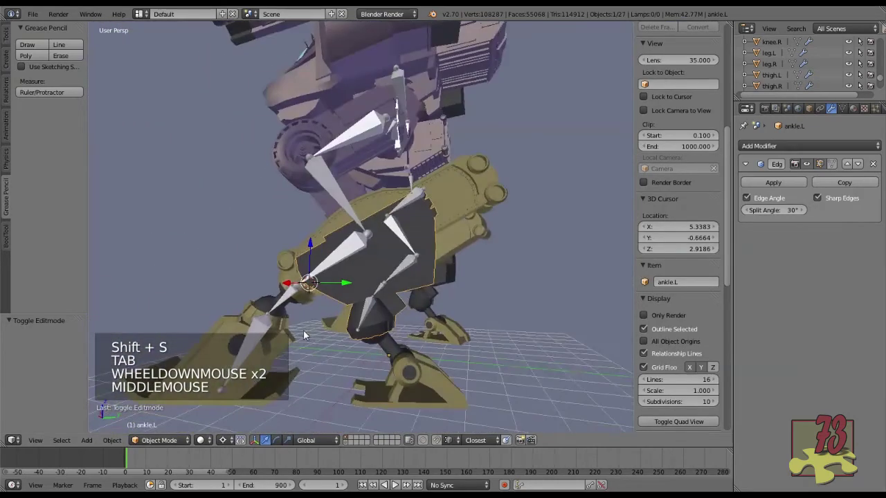
{"action": "right_click", "coordinate": [325, 339]}
{"action": "right_click", "coordinate": [422, 376], "text": "shift"}
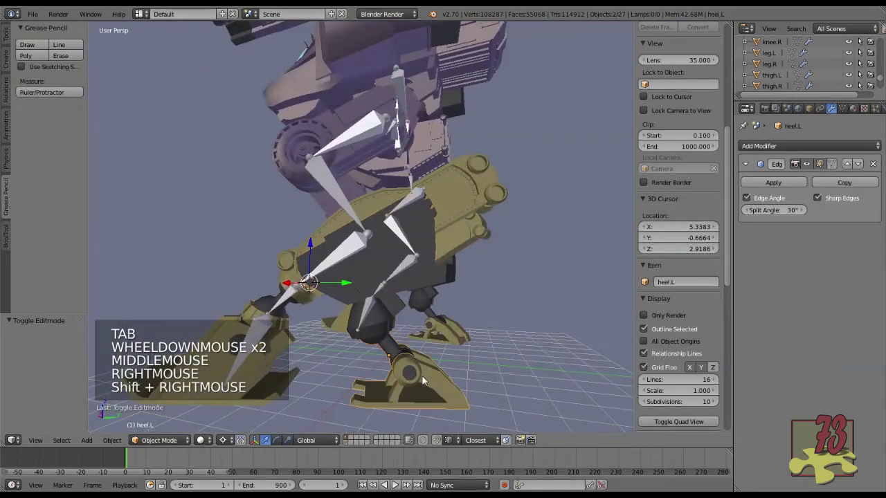
{"action": "right_click", "coordinate": [419, 278], "text": "shift"}
{"action": "middle_click_drag", "start_coordinate": [419, 278], "coordinate": [546, 313]}
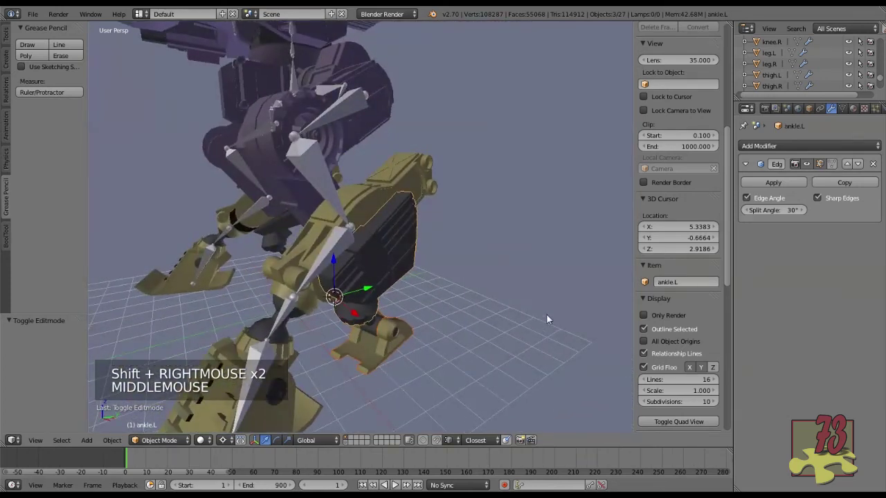
{"action": "key", "text": "r"}
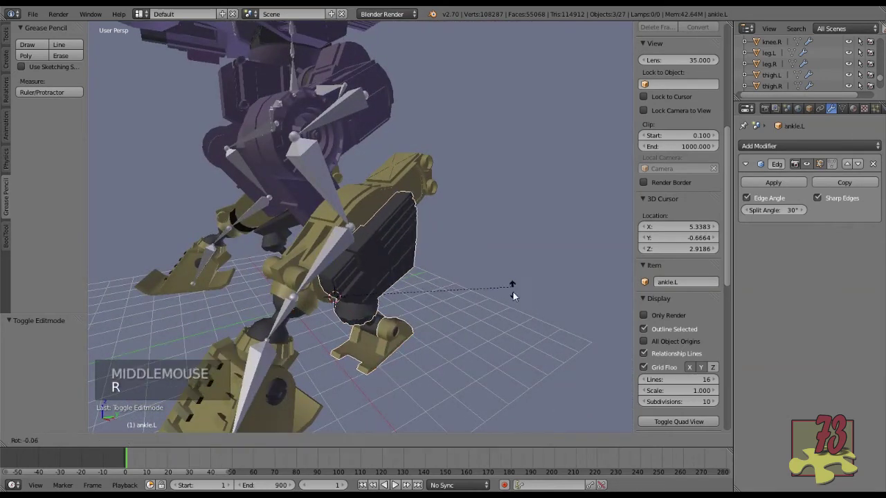
{"action": "left_click", "coordinate": [496, 275]}
{"action": "middle_click_drag", "start_coordinate": [496, 275], "coordinate": [427, 268]}
{"action": "key", "text": "r"}
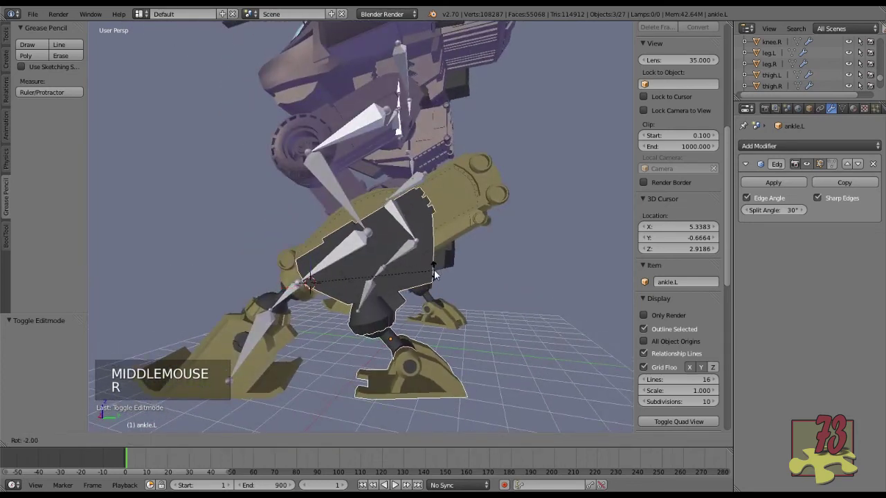
{"action": "left_click", "coordinate": [434, 275]}
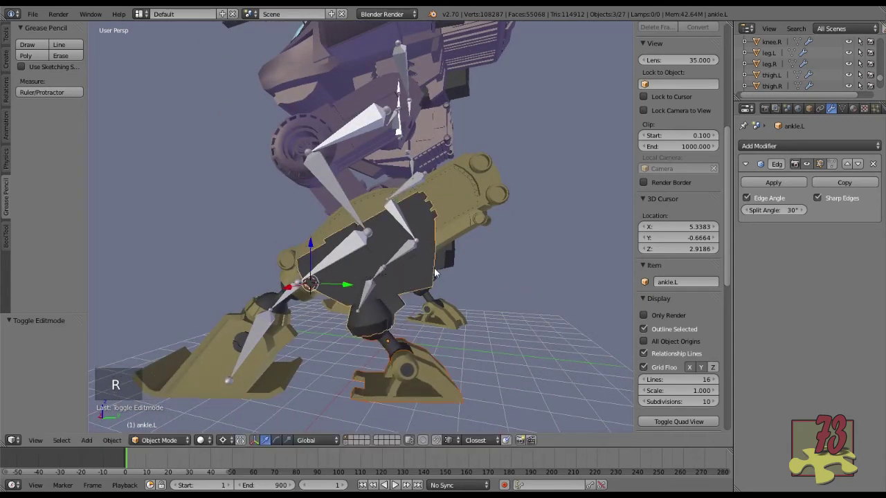
{"action": "middle_click_drag", "start_coordinate": [438, 268], "coordinate": [339, 266]}
{"action": "scroll", "coordinate": [339, 268], "scroll_direction": "up", "scroll_amount": 2}
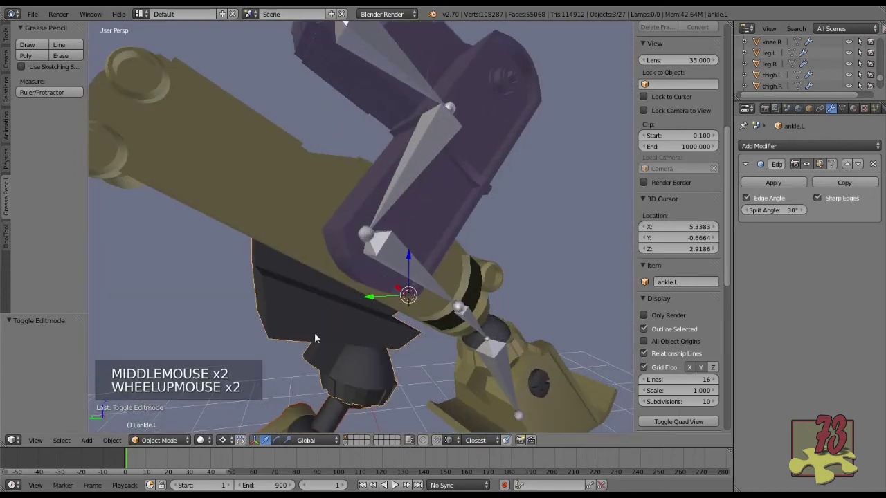
{"action": "key", "text": "r"}
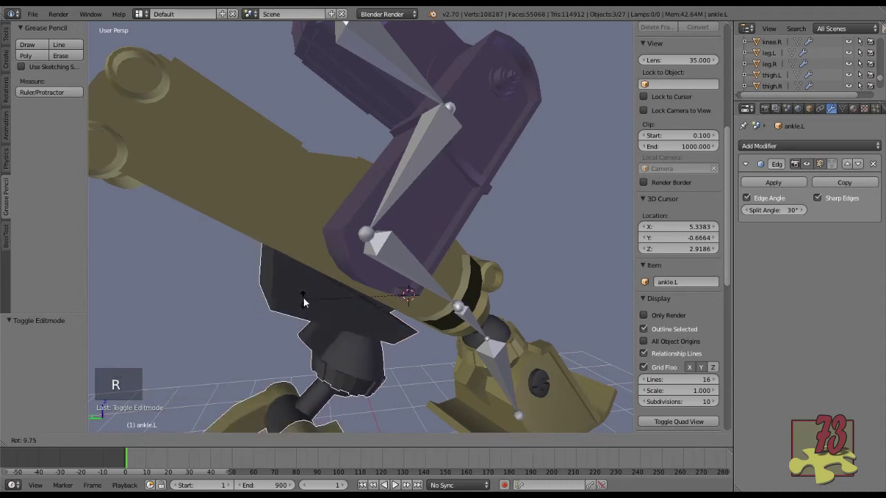
{"action": "left_click", "coordinate": [312, 313]}
{"action": "scroll", "coordinate": [312, 312], "scroll_direction": "down", "scroll_amount": 2}
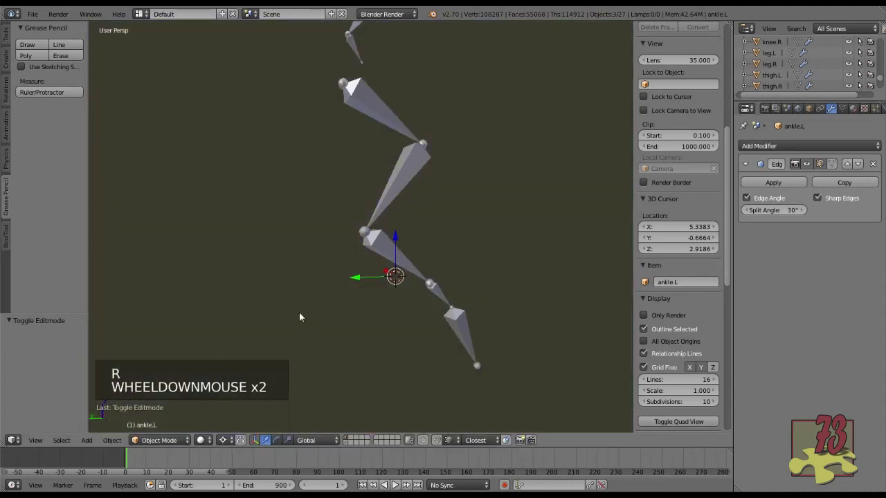
{"action": "scroll", "coordinate": [305, 314], "scroll_direction": "up", "scroll_amount": 1}
Create a custom transform orientation from the narrow front face of the ankle.L mesh.
{"action": "middle_click_drag", "start_coordinate": [308, 315], "coordinate": [586, 346]}
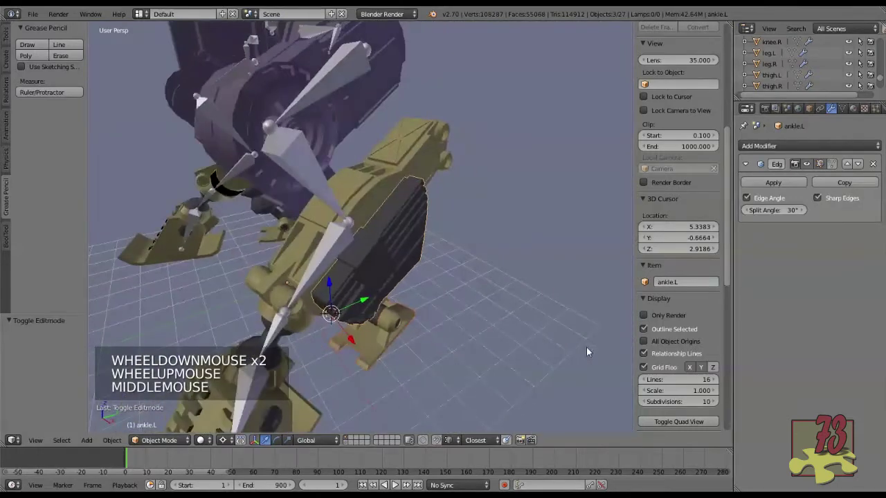
{"action": "scroll", "coordinate": [391, 319], "scroll_direction": "up", "scroll_amount": 1}
{"action": "middle_click_drag", "start_coordinate": [382, 318], "coordinate": [417, 303]}
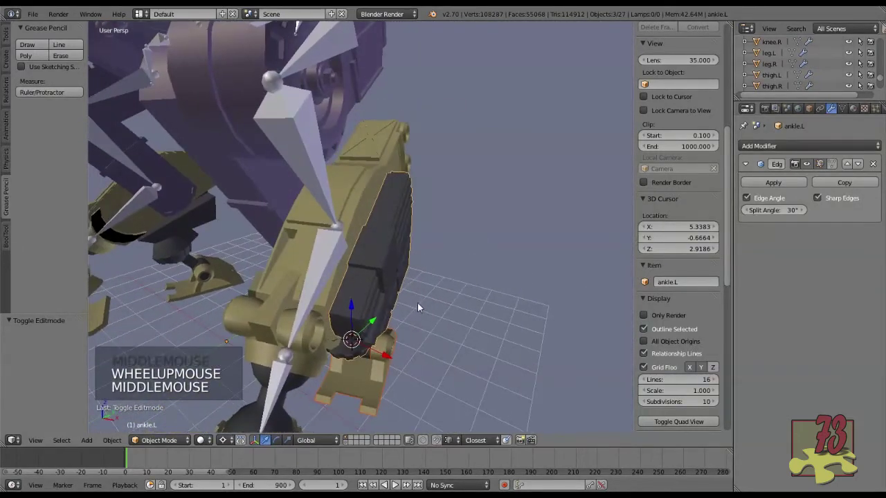
{"action": "key", "text": "Tab"}
{"action": "right_click", "coordinate": [351, 299]}
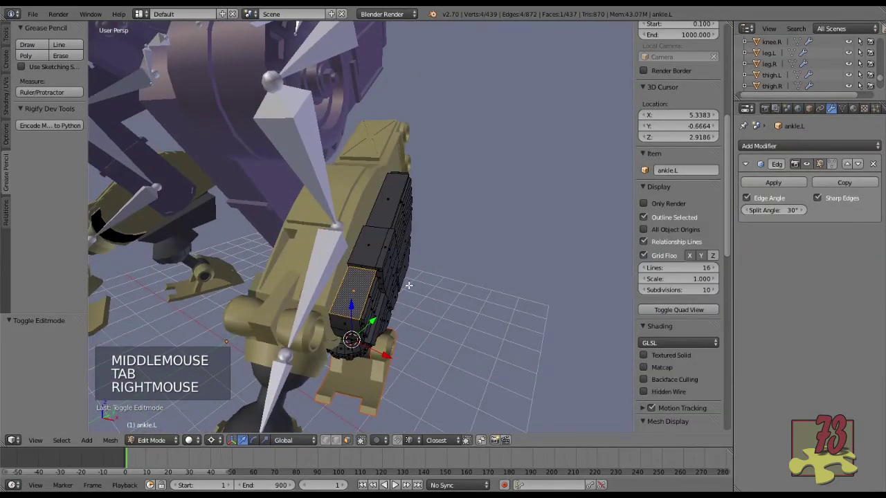
{"action": "key", "text": "ctrl+alt+space"}
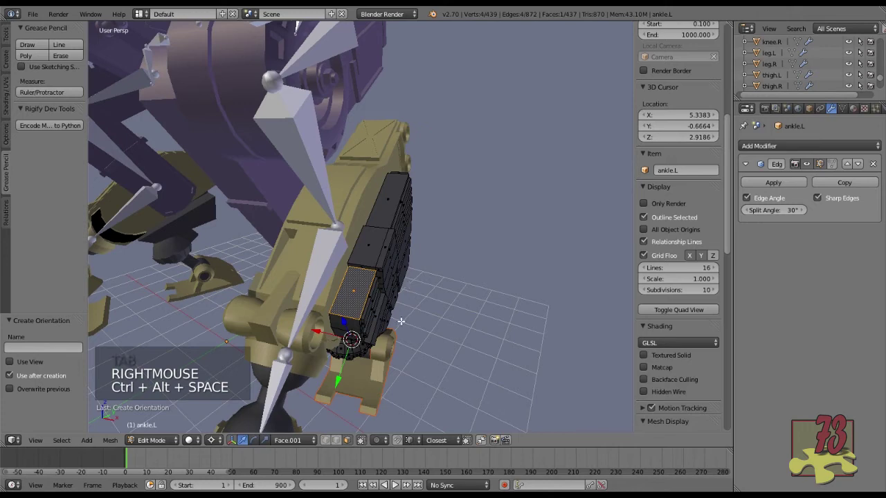
{"action": "key", "text": "Tab"}
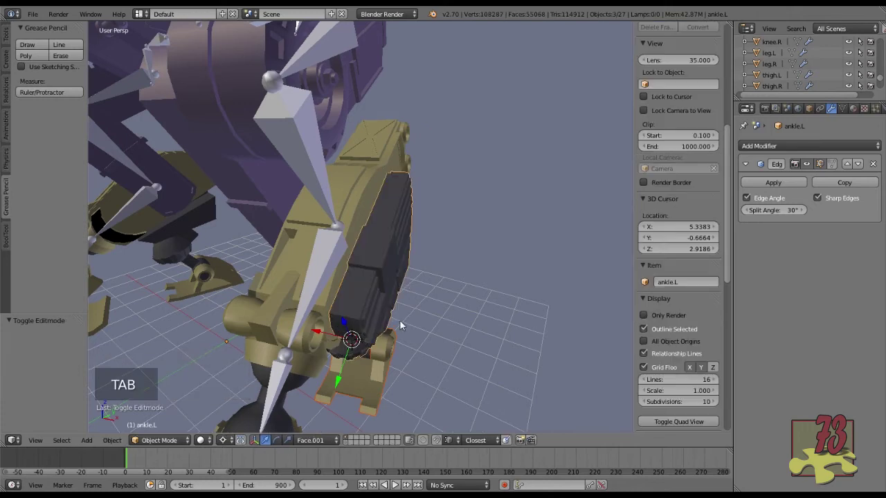
Duplicate the armature's leg.L bone beside the rear ankle assembly, offset about X 1.4, Y 0.8, Z -0.45, and clear the copy's parent.
{"action": "right_click", "coordinate": [304, 297]}
{"action": "right_click", "coordinate": [304, 296]}
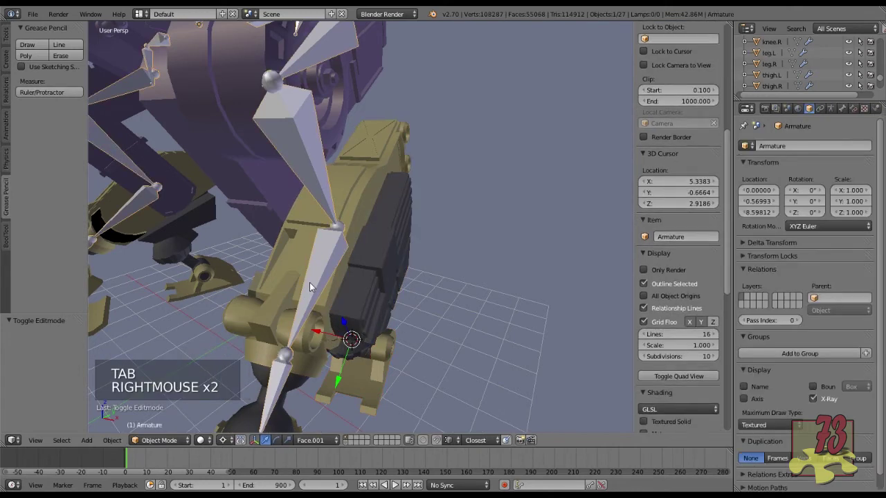
{"action": "key", "text": "Tab"}
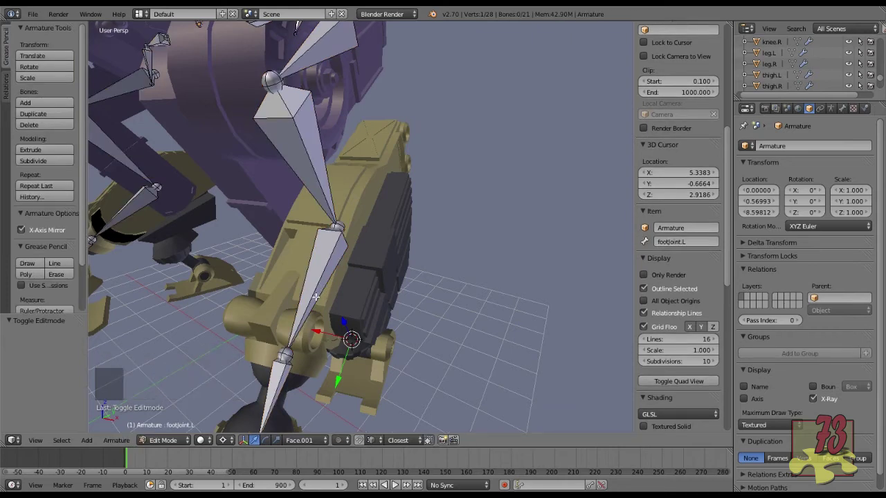
{"action": "right_click", "coordinate": [315, 296]}
{"action": "scroll", "coordinate": [316, 296], "scroll_direction": "down", "scroll_amount": 2}
{"action": "middle_click_drag", "start_coordinate": [327, 315], "coordinate": [341, 239], "text": "shift"}
{"action": "key", "text": "shift+d"}
{"action": "key", "text": "shift+d"}
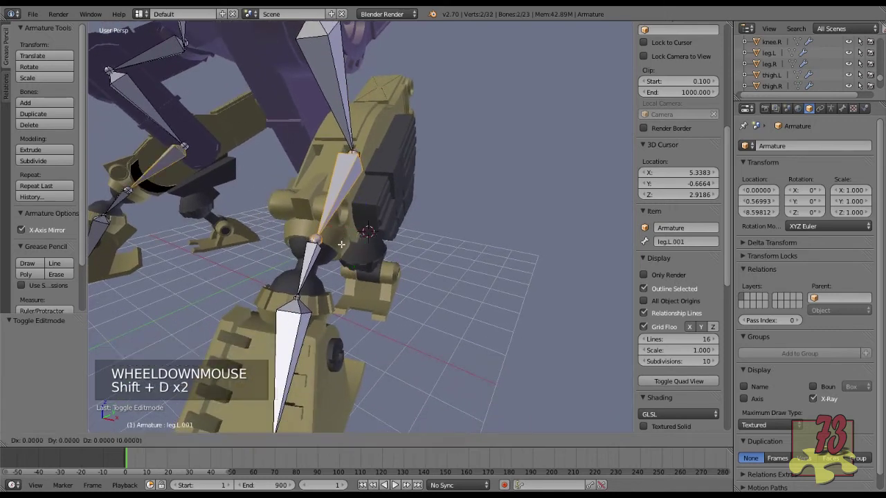
{"action": "left_click", "coordinate": [427, 259]}
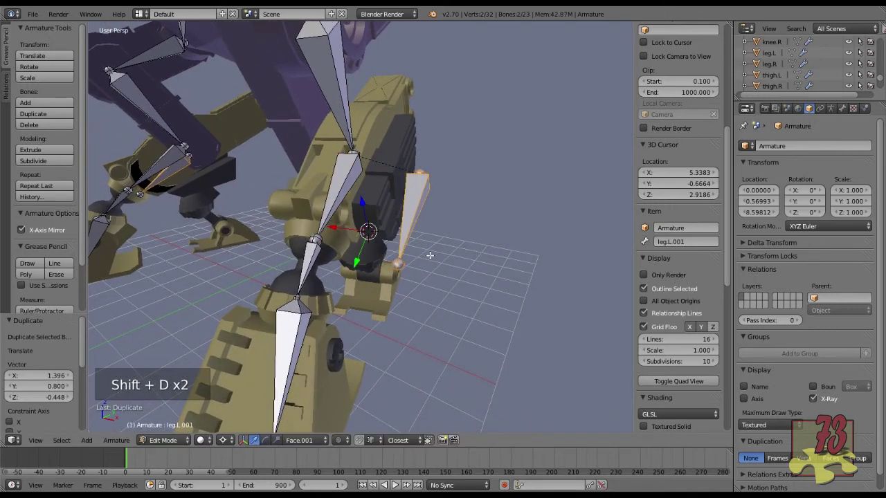
{"action": "key", "text": "alt+p"}
{"action": "left_click", "coordinate": [429, 269]}
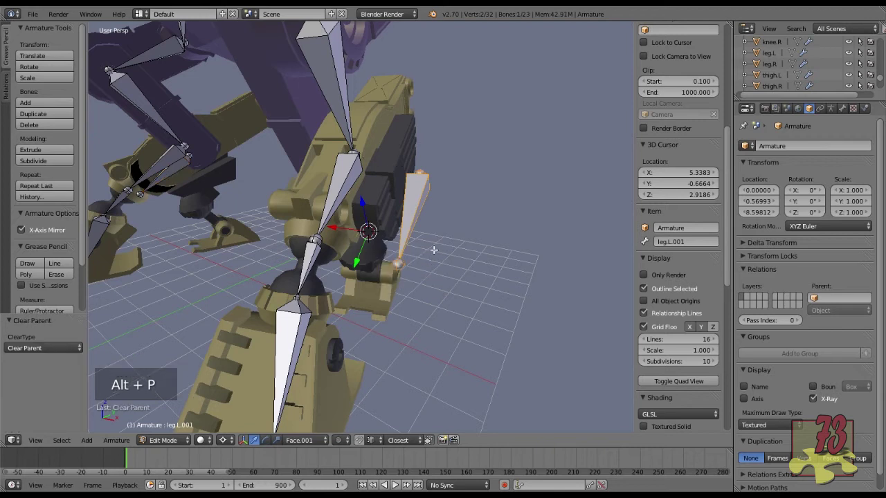
Snap the upper joint of the copied bone beside the rear ankle to the 3D cursor.
{"action": "right_click", "coordinate": [422, 174]}
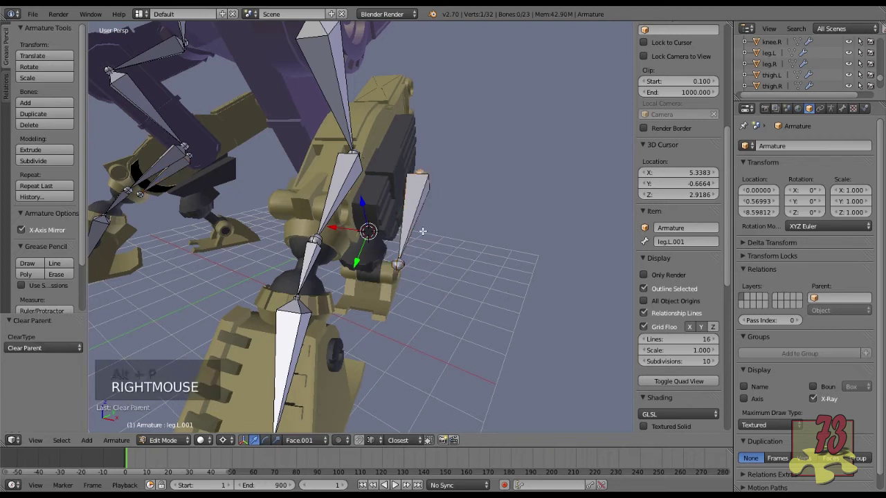
{"action": "key", "text": "shift+s"}
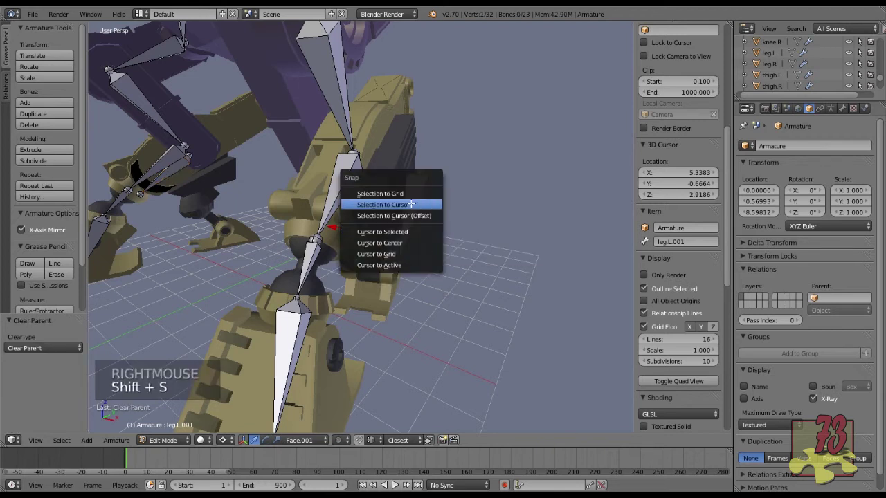
{"action": "left_click", "coordinate": [416, 206]}
{"action": "right_click", "coordinate": [438, 257]}
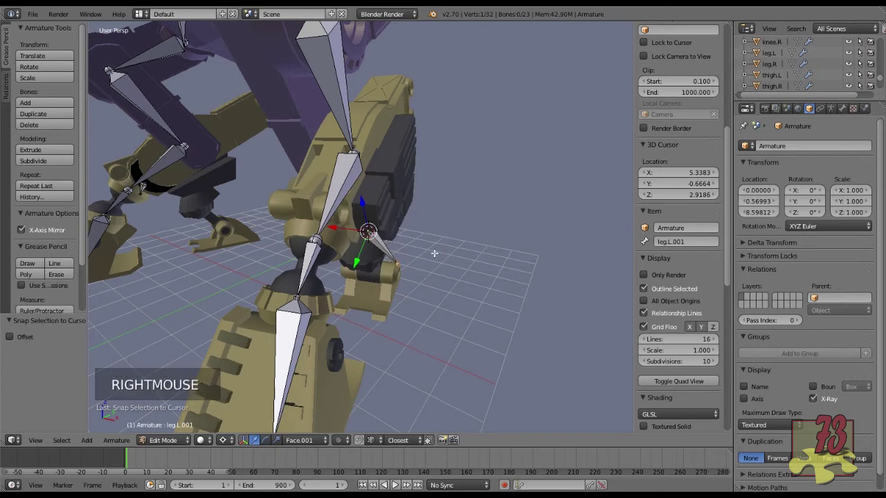
Examine the selected narrow front face of the ankle.L mesh from the side, in solid and wireframe display.
{"action": "key", "text": "Tab"}
{"action": "scroll", "coordinate": [429, 249], "scroll_direction": "up", "scroll_amount": 1}
{"action": "right_click", "coordinate": [379, 204]}
{"action": "middle_click_drag", "start_coordinate": [379, 204], "coordinate": [377, 216]}
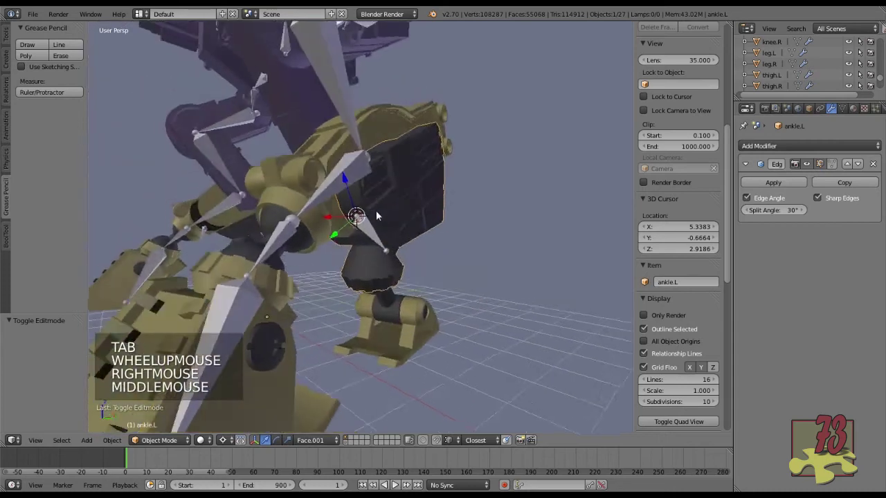
{"action": "key", "text": "Tab"}
{"action": "scroll", "coordinate": [367, 216], "scroll_direction": "up", "scroll_amount": 3}
{"action": "right_click", "coordinate": [374, 189]}
{"action": "middle_click_drag", "start_coordinate": [374, 189], "coordinate": [348, 242]}
{"action": "key", "text": "KP_3"}
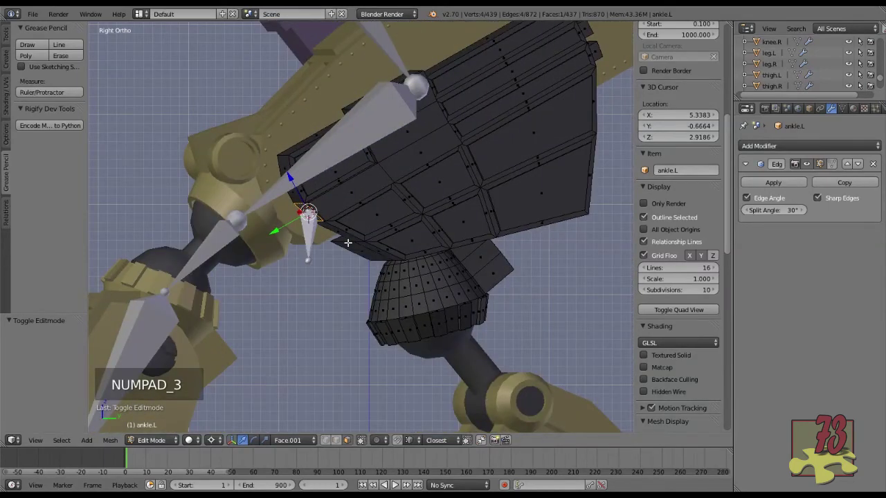
{"action": "key", "text": "z"}
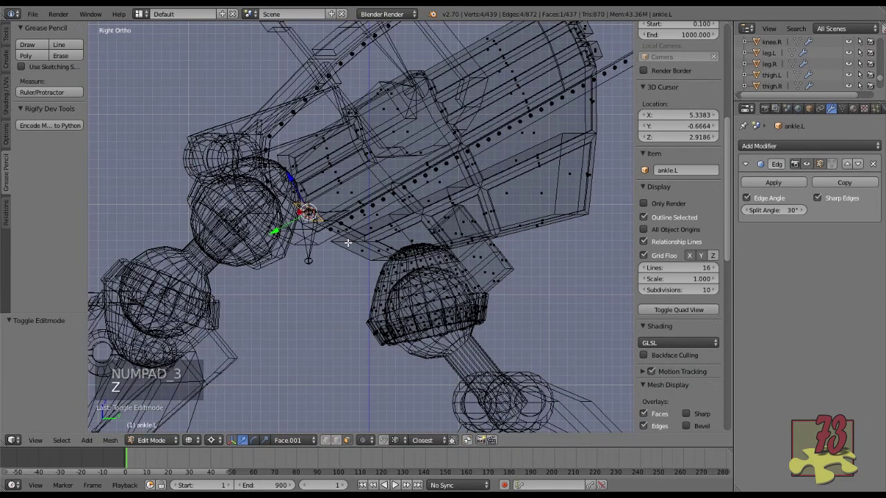
{"action": "key", "text": "z"}
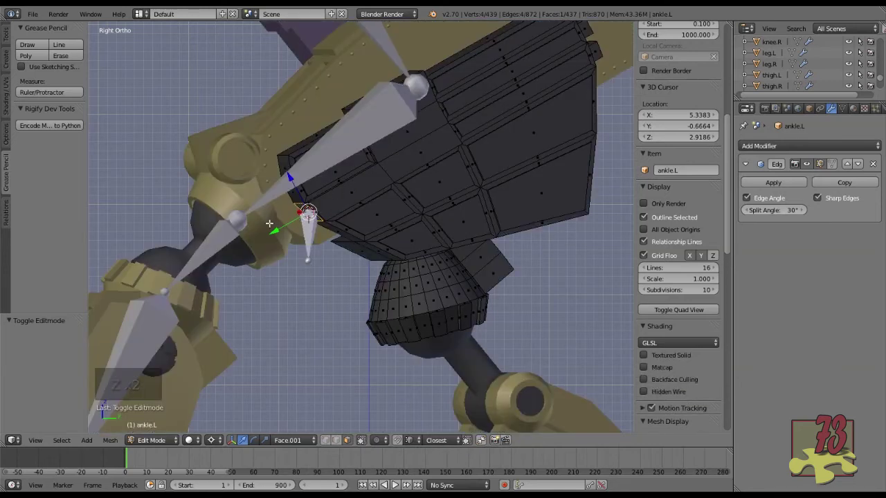
Snap the copied bone's lower joint to the 3D cursor and move it along the custom orientation's Y axis by about X -0.770, Y 2.975, Z 1.692.
{"action": "key", "text": "Tab"}
{"action": "right_click", "coordinate": [311, 263]}
{"action": "key", "text": "Tab"}
{"action": "right_click", "coordinate": [311, 263]}
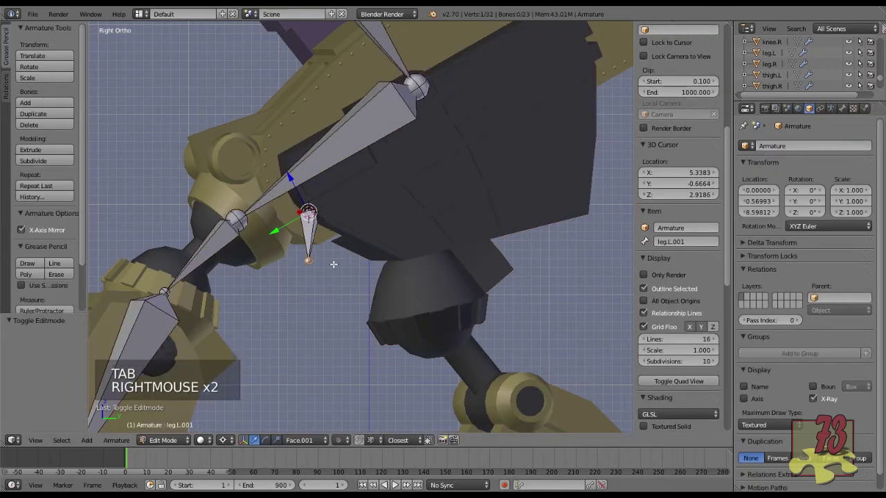
{"action": "key", "text": "shift+s"}
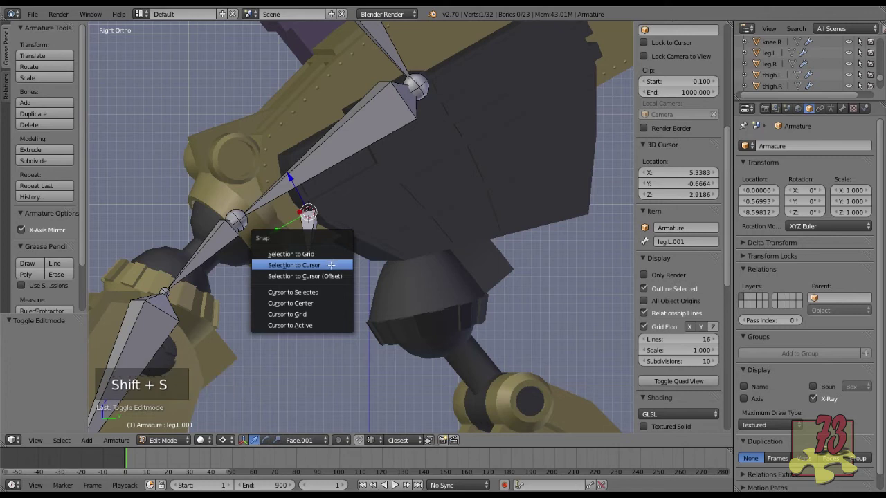
{"action": "left_click", "coordinate": [332, 265]}
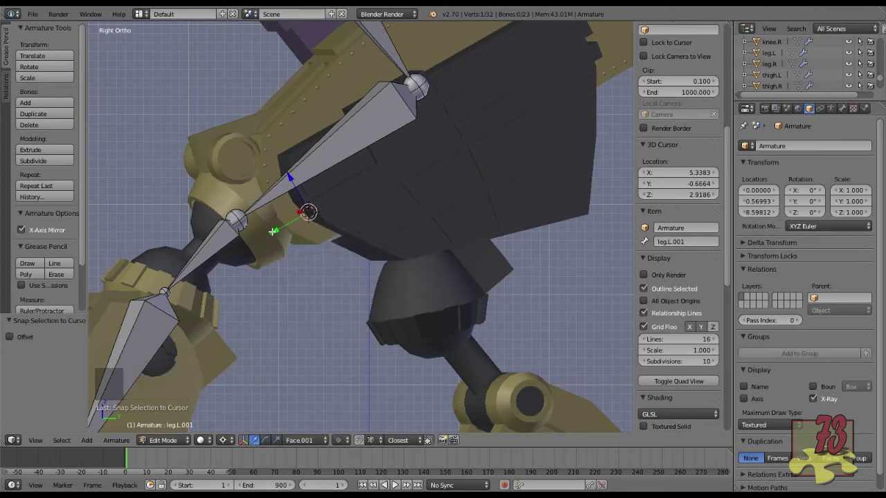
{"action": "left_click_drag", "start_coordinate": [273, 231], "coordinate": [303, 224]}
{"action": "left_click_drag", "start_coordinate": [433, 185], "coordinate": [564, 164]}
Recalculate the roll of the new rear ankle bone to the Global Z Axis.
{"action": "scroll", "coordinate": [453, 184], "scroll_direction": "down", "scroll_amount": 3}
{"action": "middle_click_drag", "start_coordinate": [452, 184], "coordinate": [485, 245]}
{"action": "right_click", "coordinate": [401, 208]}
{"action": "key", "text": "ctrl+n"}
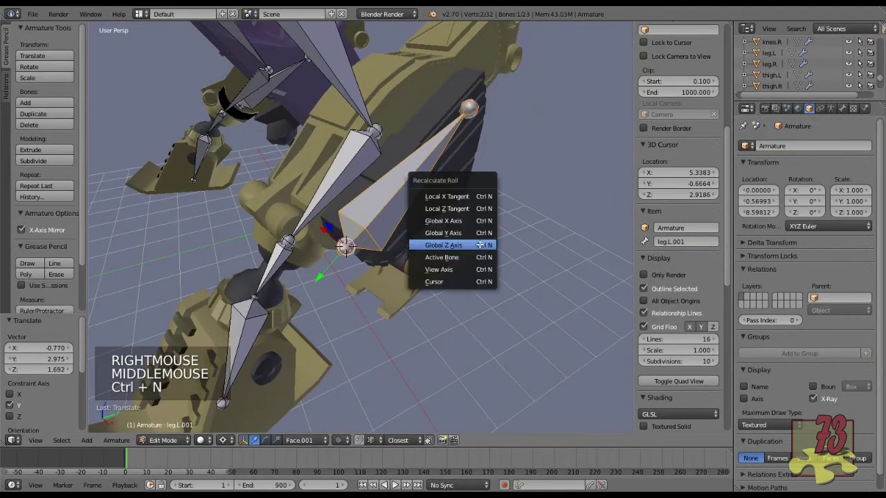
{"action": "left_click", "coordinate": [479, 244]}
{"action": "middle_click_drag", "start_coordinate": [479, 244], "coordinate": [414, 254]}
Open the heelJoint.L mesh for editing and select all faces linked to its ball.
{"action": "key", "text": "Tab"}
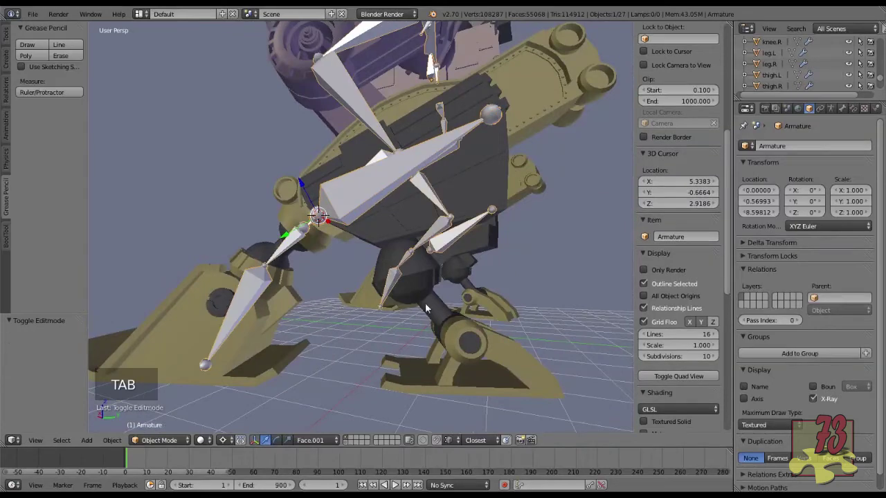
{"action": "right_click", "coordinate": [420, 304]}
{"action": "middle_click_drag", "start_coordinate": [419, 304], "coordinate": [411, 286]}
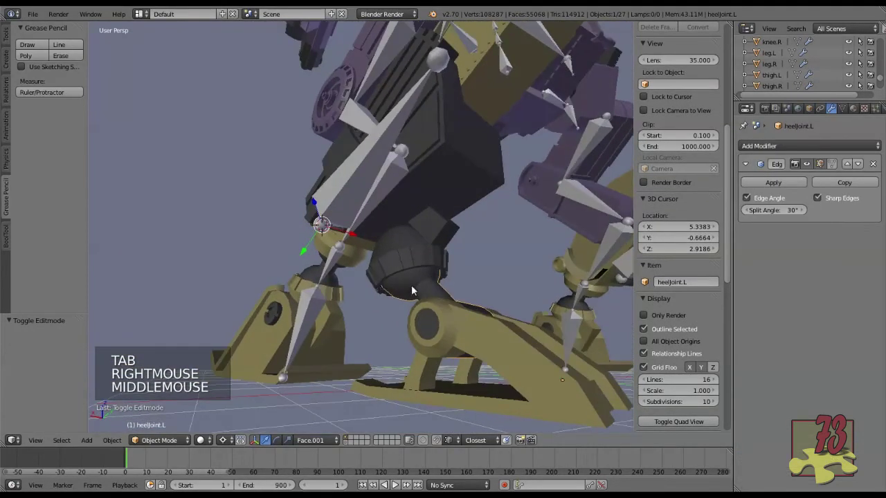
{"action": "scroll", "coordinate": [415, 292], "scroll_direction": "up", "scroll_amount": 2}
{"action": "key", "text": "Tab"}
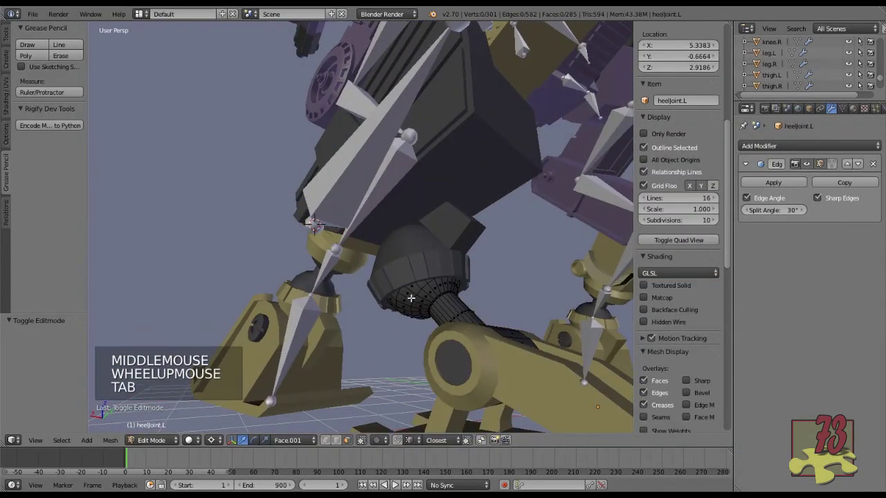
{"action": "right_click", "coordinate": [411, 295]}
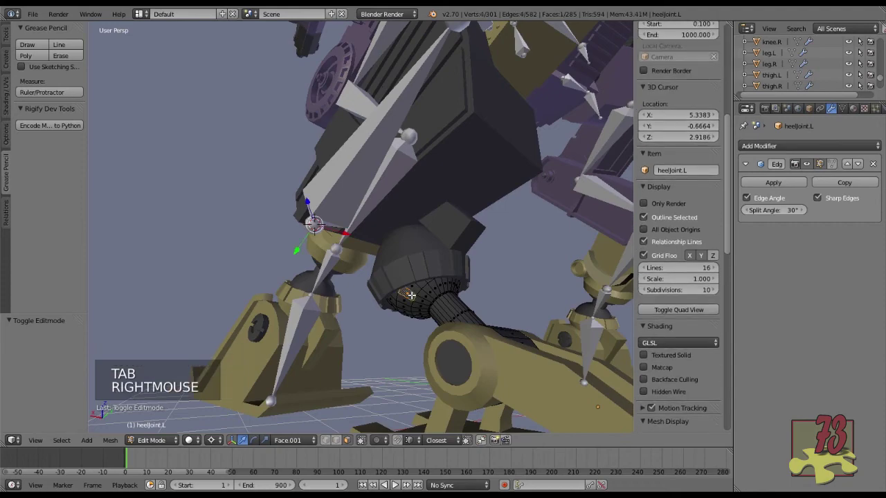
{"action": "key", "text": "ctrl+l"}
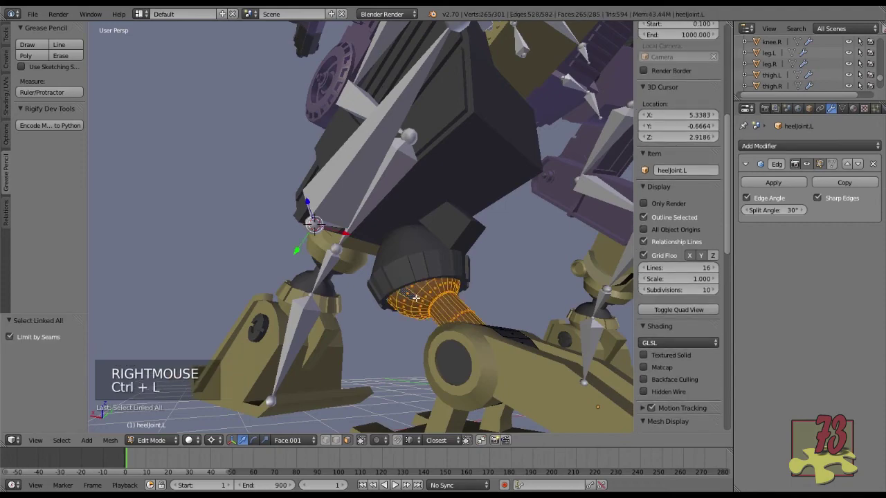
Deselect the shaft and pin faces of heelJoint.L, undoing the accidental single-face selection.
{"action": "key", "text": "z"}
{"action": "middle_click_drag", "start_coordinate": [448, 310], "coordinate": [492, 329]}
{"action": "scroll", "coordinate": [492, 330], "scroll_direction": "up", "scroll_amount": 2}
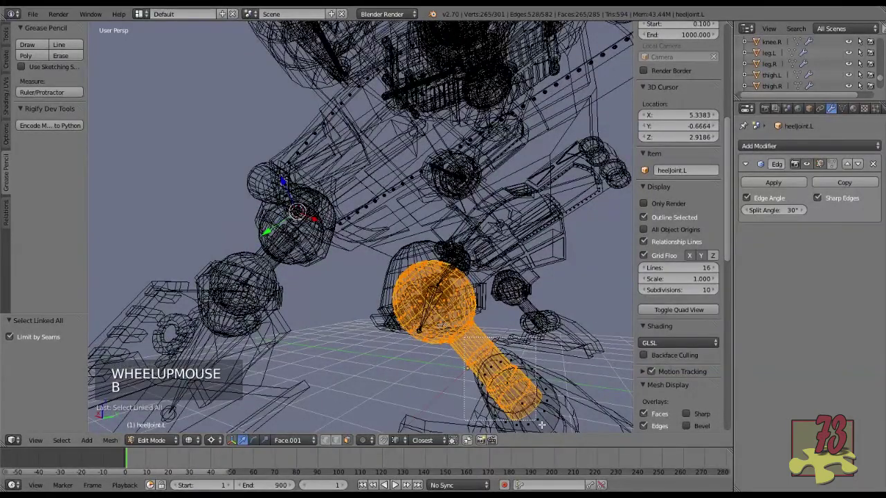
{"action": "middle_click_drag", "start_coordinate": [542, 424], "coordinate": [549, 414]}
{"action": "right_click", "coordinate": [496, 358]}
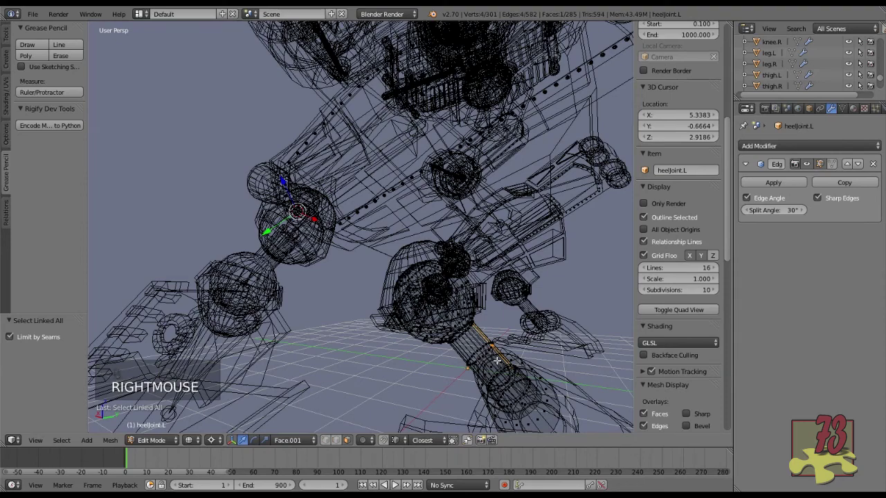
{"action": "key", "text": "ctrl+z"}
{"action": "middle_click_drag", "start_coordinate": [496, 360], "coordinate": [531, 342]}
{"action": "key", "text": "z"}
Deselect the ring of faces where the heelJoint.L ball meets the shaft and snap the 3D cursor to the remaining ball faces.
{"action": "scroll", "coordinate": [496, 351], "scroll_direction": "up", "scroll_amount": 2}
{"action": "scroll", "coordinate": [496, 351], "scroll_direction": "up", "scroll_amount": 1}
{"action": "scroll", "coordinate": [531, 342], "scroll_direction": "up", "scroll_amount": 1}
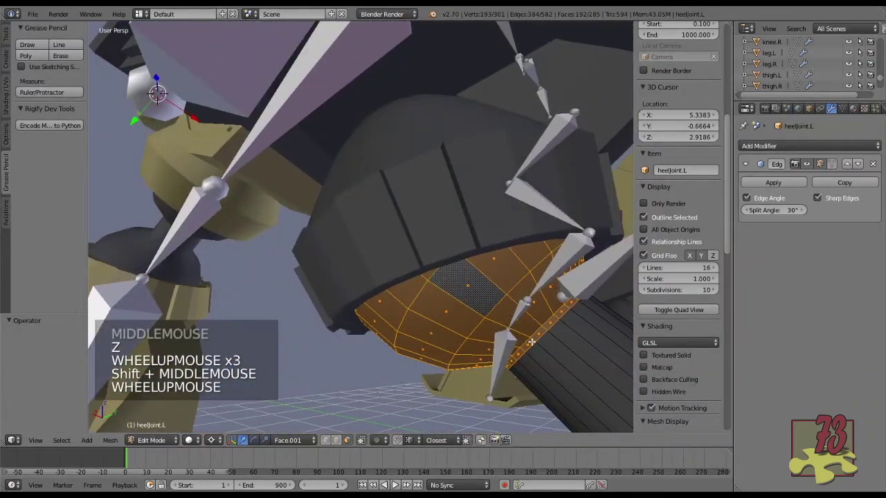
{"action": "right_click", "coordinate": [531, 342], "text": "alt+shift"}
{"action": "scroll", "coordinate": [531, 342], "scroll_direction": "down", "scroll_amount": 3}
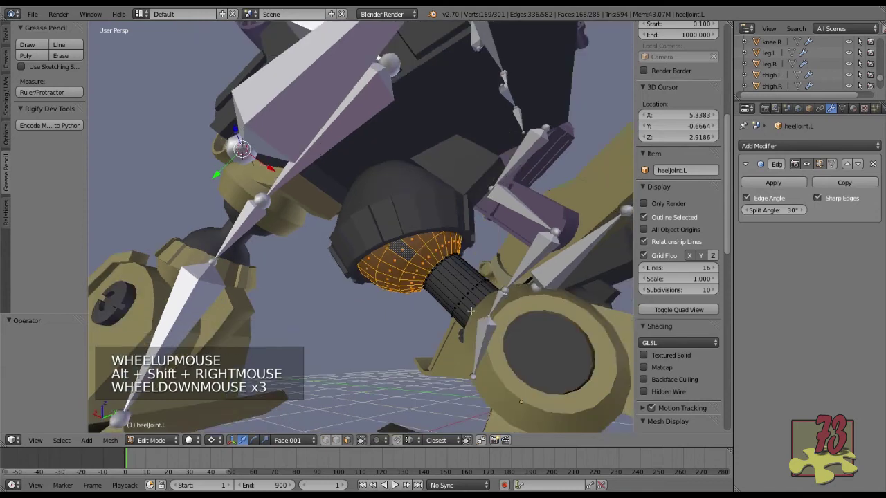
{"action": "key", "text": "shift+s"}
{"action": "left_click", "coordinate": [465, 337]}
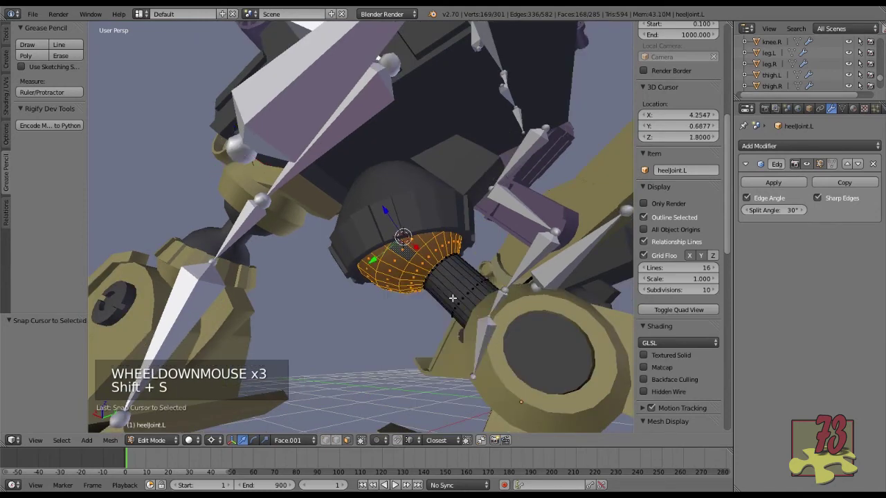
Return to the armature's Edit Mode and duplicate the rear ankle bone, offset about X -0.021, Y 1.826, Z -0.325.
{"action": "middle_click_drag", "start_coordinate": [416, 284], "coordinate": [463, 263]}
{"action": "key", "text": "Tab"}
{"action": "scroll", "coordinate": [429, 281], "scroll_direction": "down", "scroll_amount": 2}
{"action": "right_click", "coordinate": [400, 162]}
{"action": "right_click", "coordinate": [400, 161]}
{"action": "right_click", "coordinate": [400, 157]}
{"action": "key", "text": "Tab"}
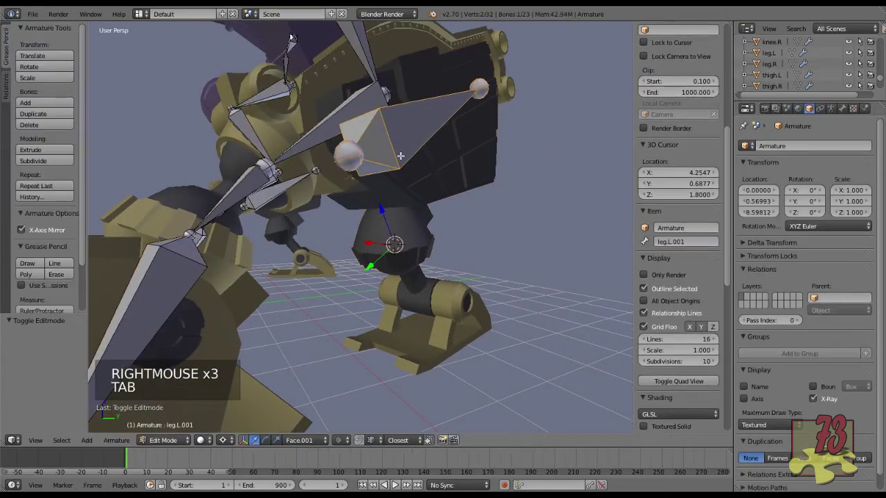
{"action": "middle_click_drag", "start_coordinate": [436, 192], "coordinate": [394, 210]}
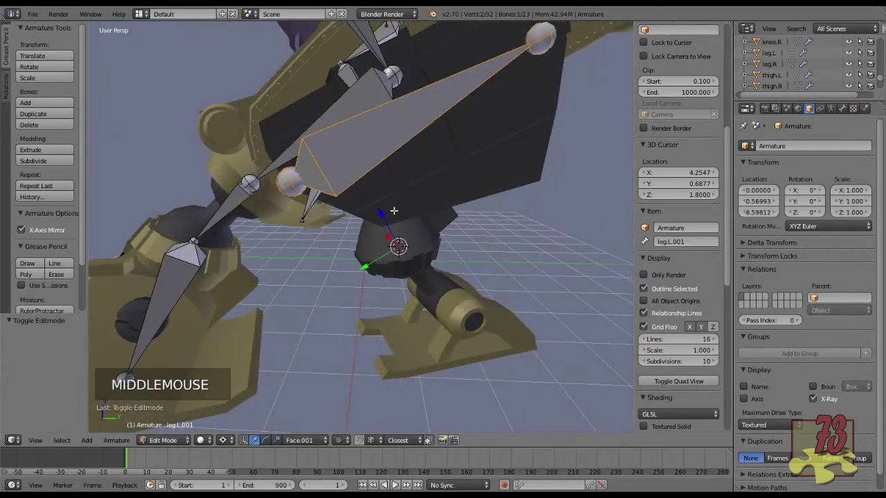
{"action": "key", "text": "shift+d"}
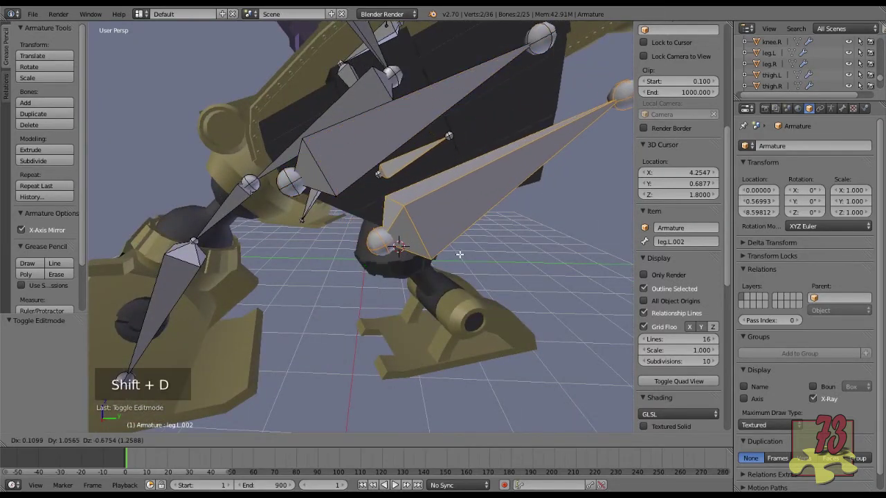
{"action": "left_click", "coordinate": [506, 236]}
Snap the base joint of the new heel bone to the 3D cursor at the ball joint.
{"action": "scroll", "coordinate": [471, 251], "scroll_direction": "down", "scroll_amount": 2}
{"action": "middle_click_drag", "start_coordinate": [471, 252], "coordinate": [490, 245]}
{"action": "scroll", "coordinate": [490, 245], "scroll_direction": "up", "scroll_amount": 1}
{"action": "right_click", "coordinate": [476, 249]}
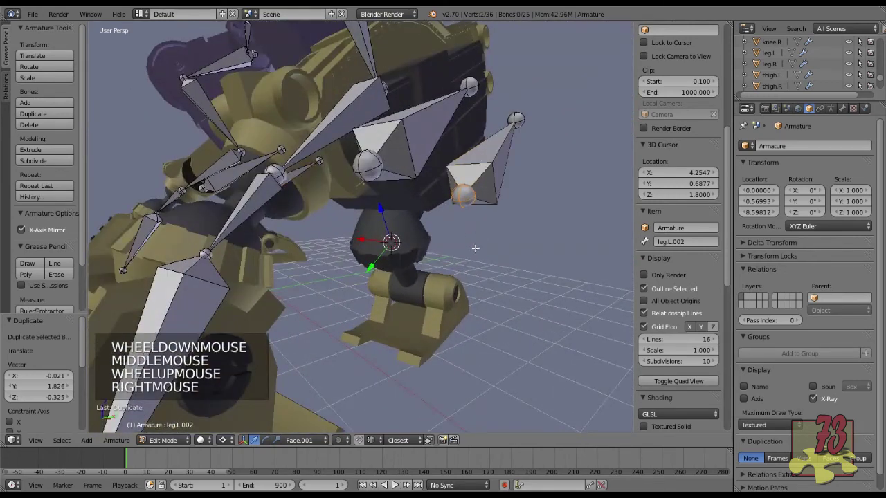
{"action": "key", "text": "shift+s"}
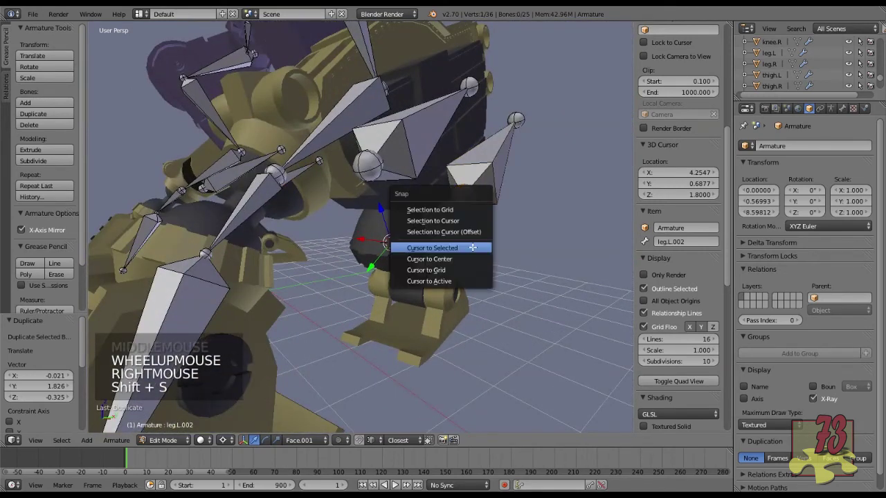
{"action": "left_click", "coordinate": [436, 220]}
Isolate the heelJoint.L mesh in local view and open it for editing.
{"action": "middle_click_drag", "start_coordinate": [468, 250], "coordinate": [326, 240]}
{"action": "key", "text": "Tab"}
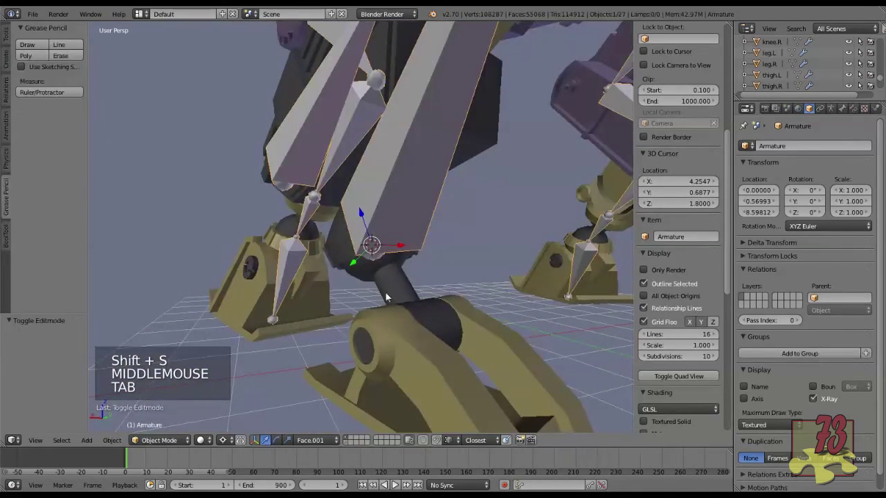
{"action": "right_click", "coordinate": [406, 301]}
{"action": "middle_click_drag", "start_coordinate": [468, 310], "coordinate": [296, 305], "text": "shift"}
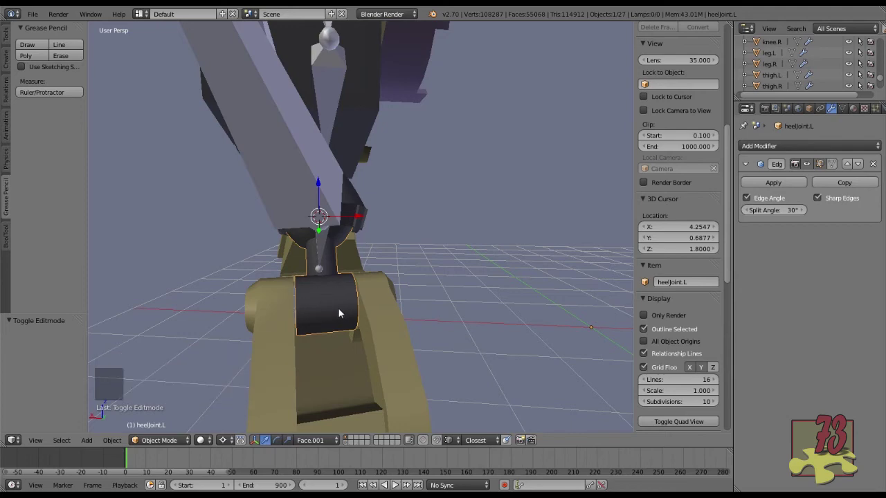
{"action": "key", "text": "KP_Divide"}
{"action": "middle_click_drag", "start_coordinate": [395, 328], "coordinate": [324, 306]}
{"action": "key", "text": "Tab"}
Select both round end faces of the heelJoint.L pin and snap the 3D cursor midway between them.
{"action": "right_click", "coordinate": [384, 312]}
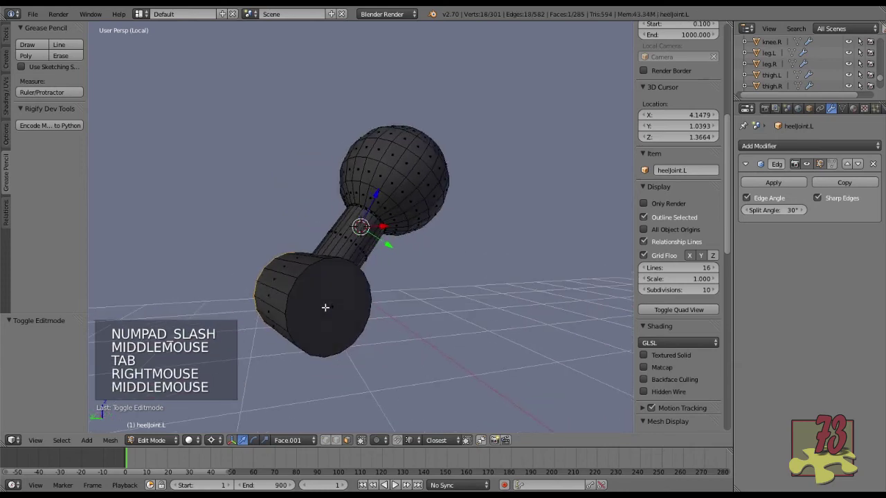
{"action": "right_click", "coordinate": [325, 307], "text": "shift"}
{"action": "mouse_move", "coordinate": [413, 303]}
{"action": "middle_mouse_down"}
{"action": "mouse_move", "coordinate": [474, 323]}
{"action": "mouse_move", "coordinate": [429, 279]}
{"action": "mouse_move", "coordinate": [399, 301]}
{"action": "middle_mouse_up"}
{"action": "key", "text": "shift+s"}
{"action": "left_click", "coordinate": [464, 349]}
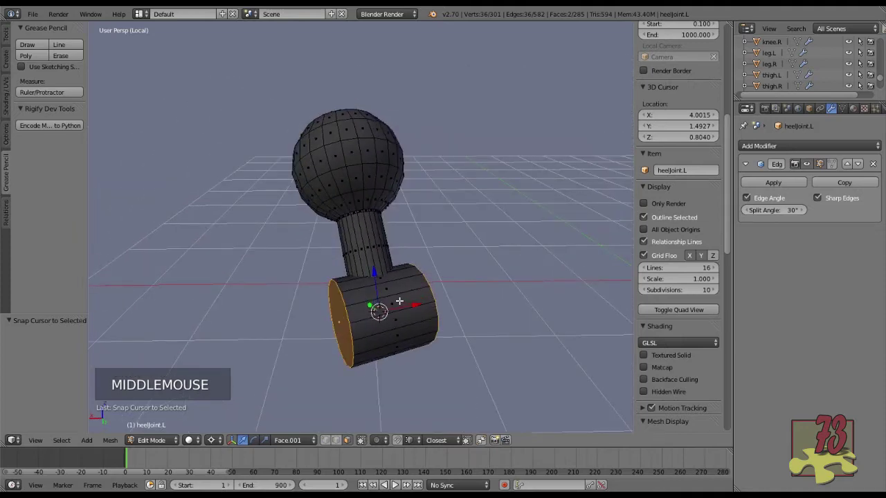
Leave local view and reopen the armature in Edit Mode.
{"action": "key", "text": "KP_Divide"}
{"action": "scroll", "coordinate": [399, 301], "scroll_direction": "down", "scroll_amount": 2}
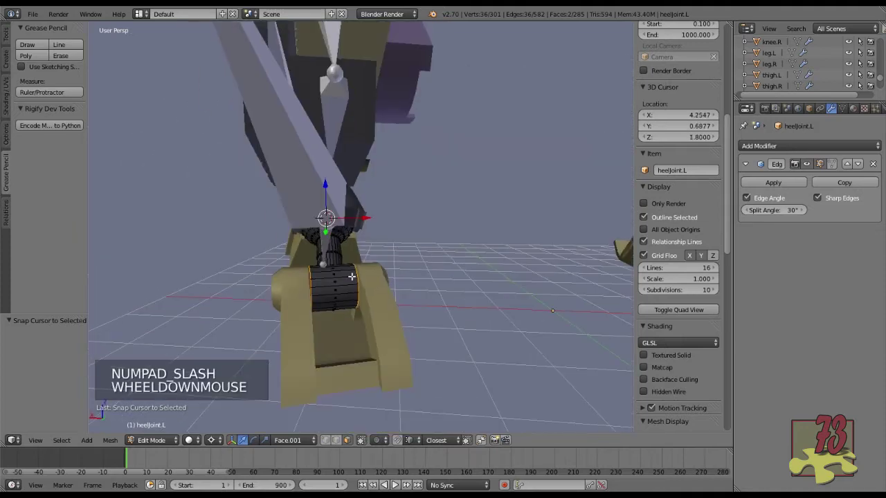
{"action": "middle_click_drag", "start_coordinate": [400, 301], "coordinate": [430, 272]}
{"action": "scroll", "coordinate": [487, 244], "scroll_direction": "down", "scroll_amount": 2}
{"action": "key", "text": "Tab"}
{"action": "right_click", "coordinate": [517, 91]}
{"action": "middle_click_drag", "start_coordinate": [502, 121], "coordinate": [550, 133]}
{"action": "key", "text": "Tab"}
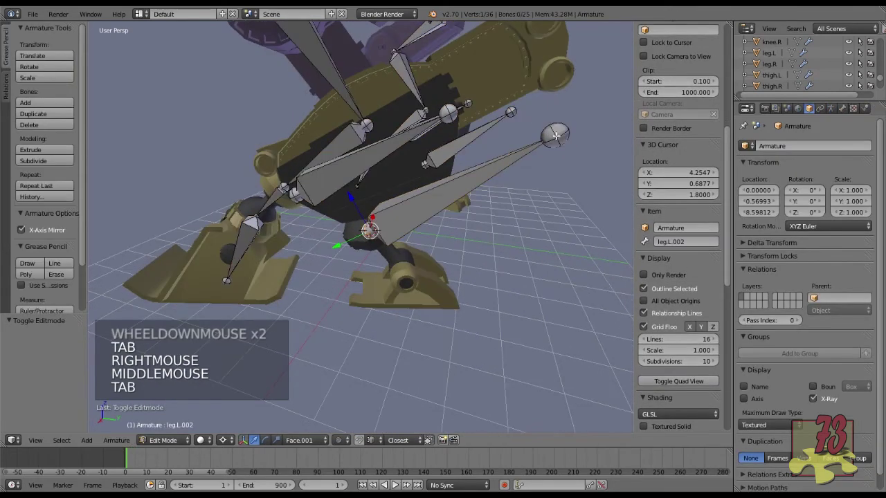
Try snapping the tip of the new heel bone to the 3D cursor and undo it.
{"action": "right_click", "coordinate": [554, 135]}
{"action": "key", "text": "shift+s"}
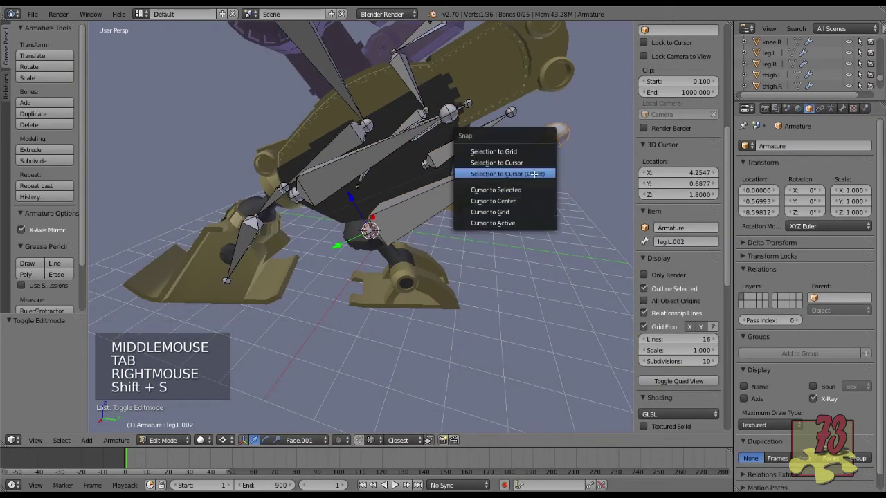
{"action": "left_click", "coordinate": [534, 162]}
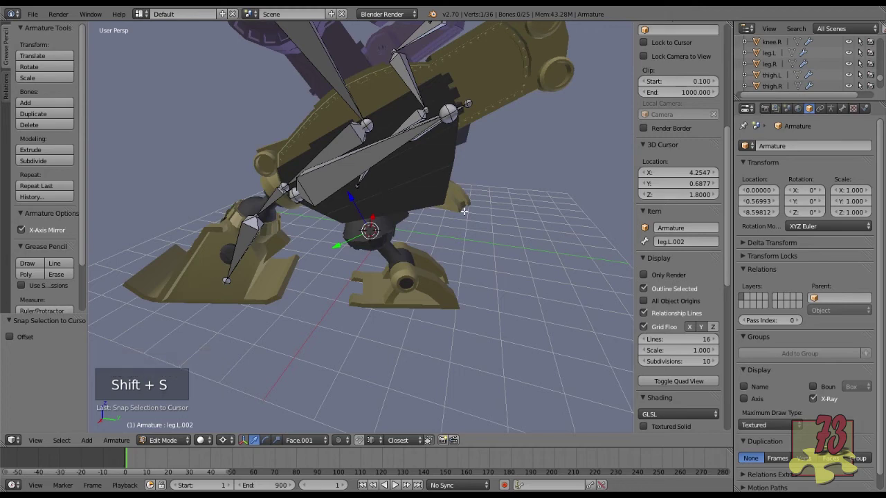
{"action": "middle_click_drag", "start_coordinate": [463, 211], "coordinate": [442, 213]}
{"action": "key", "text": "ctrl+z"}
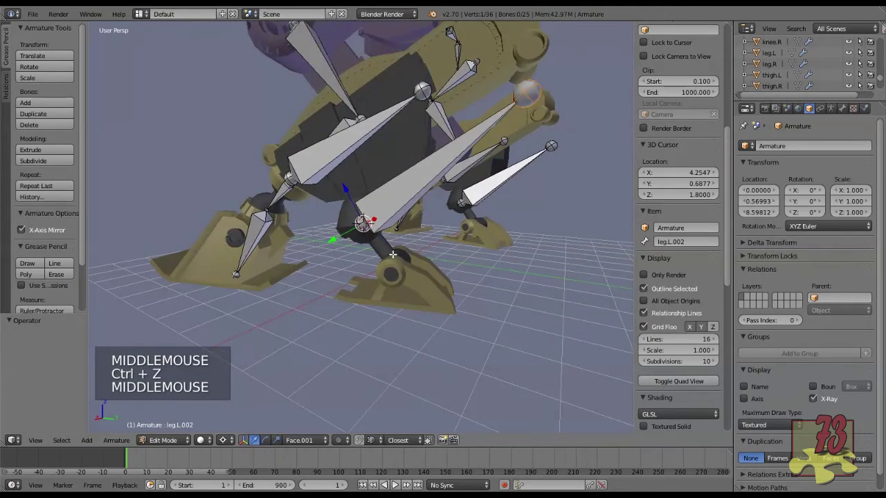
Snap the 3D cursor to the selected end faces of the heelJoint.L mesh.
{"action": "scroll", "coordinate": [394, 260], "scroll_direction": "up", "scroll_amount": 4}
{"action": "key", "text": "Tab"}
{"action": "right_click", "coordinate": [414, 272]}
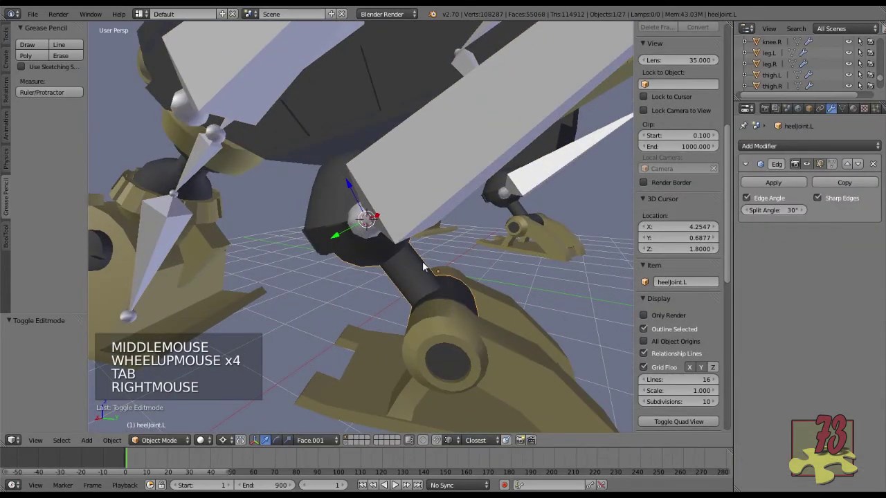
{"action": "key", "text": "Tab"}
{"action": "middle_click_drag", "start_coordinate": [450, 287], "coordinate": [401, 305]}
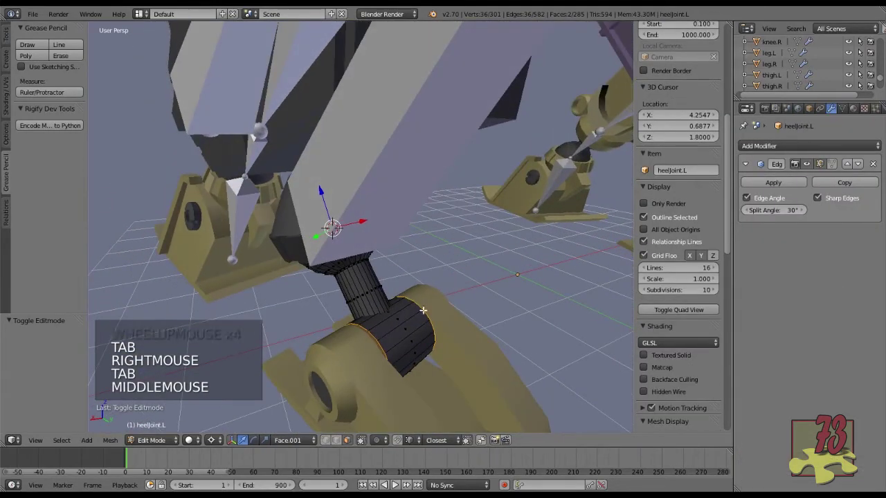
{"action": "key", "text": "shift+s"}
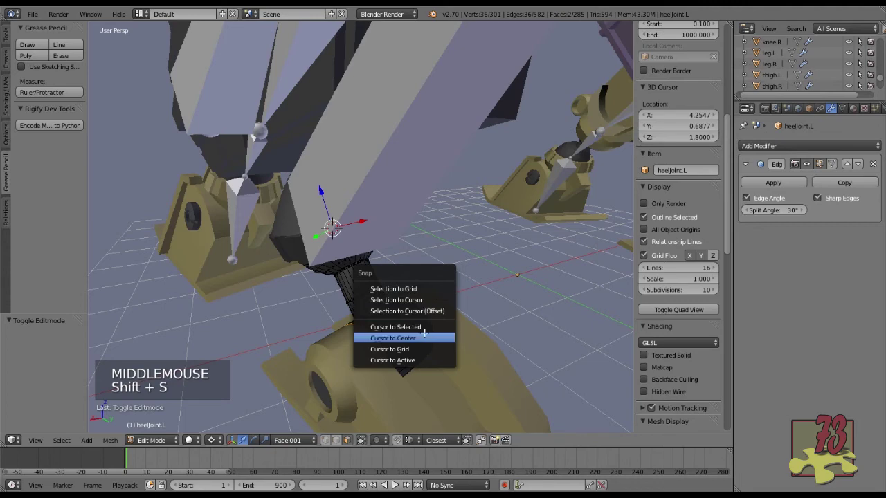
{"action": "left_click", "coordinate": [424, 325]}
{"action": "scroll", "coordinate": [423, 320], "scroll_direction": "down", "scroll_amount": 3}
{"action": "key", "text": "Tab"}
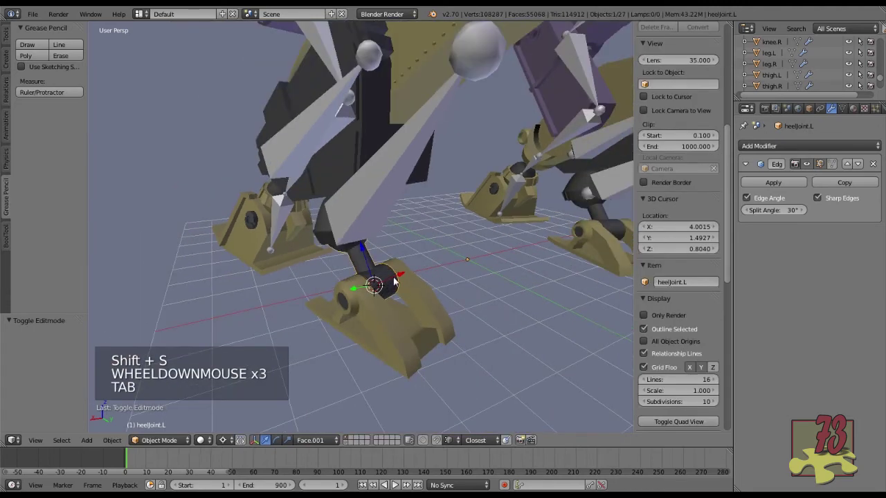
Reopen the armature in Edit Mode and snap the tip of the new left heel bone to the 3D cursor.
{"action": "right_click", "coordinate": [492, 68]}
{"action": "middle_click_drag", "start_coordinate": [458, 155], "coordinate": [484, 166]}
{"action": "key", "text": "Tab"}
{"action": "middle_click_drag", "start_coordinate": [542, 167], "coordinate": [422, 173], "text": "shift"}
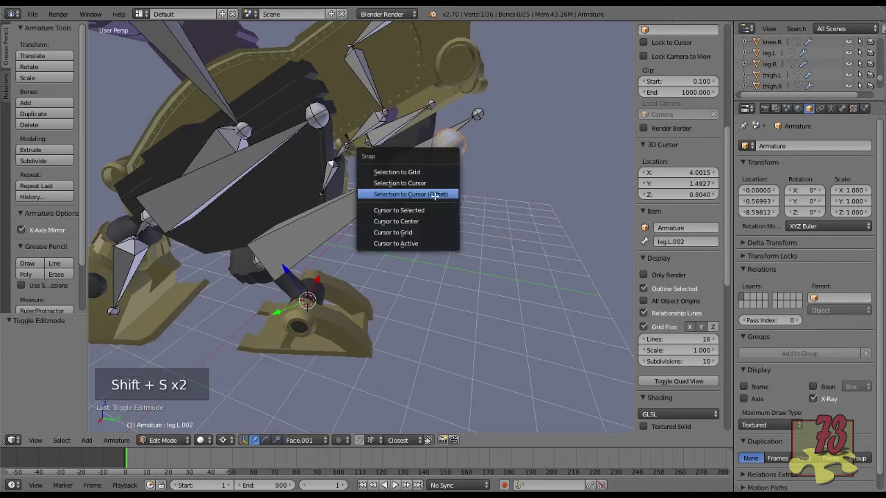
{"action": "left_click", "coordinate": [435, 183]}
{"action": "middle_click_drag", "start_coordinate": [376, 306], "coordinate": [283, 267]}
Recalculate the roll of the new left heel bone to the Global Z Axis and return to Object Mode.
{"action": "right_click", "coordinate": [282, 267]}
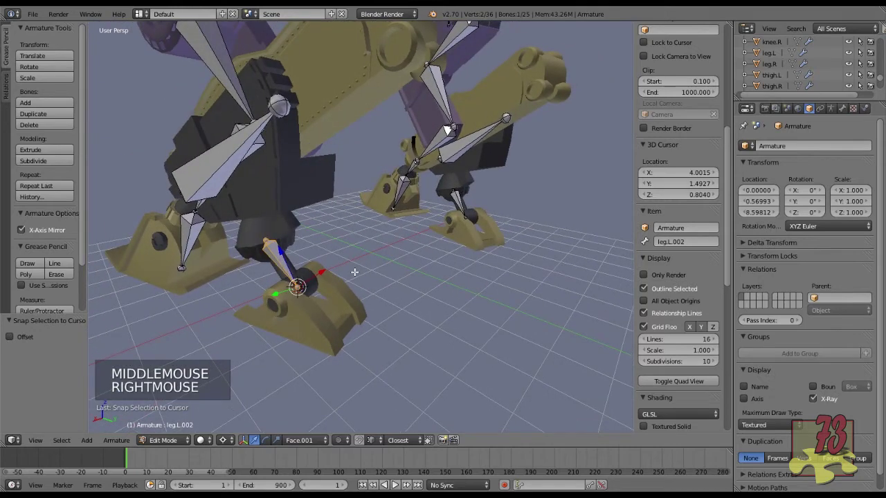
{"action": "key", "text": "ctrl+n"}
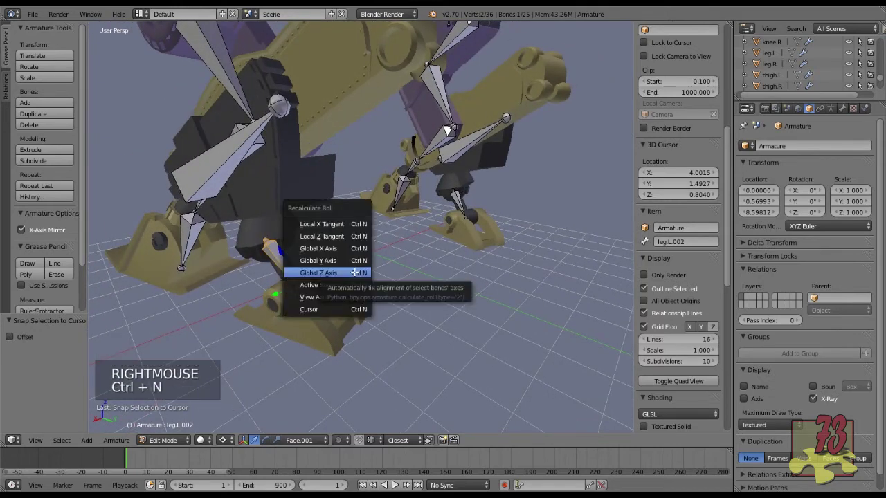
{"action": "left_click", "coordinate": [354, 272]}
{"action": "middle_click_drag", "start_coordinate": [354, 272], "coordinate": [450, 207]}
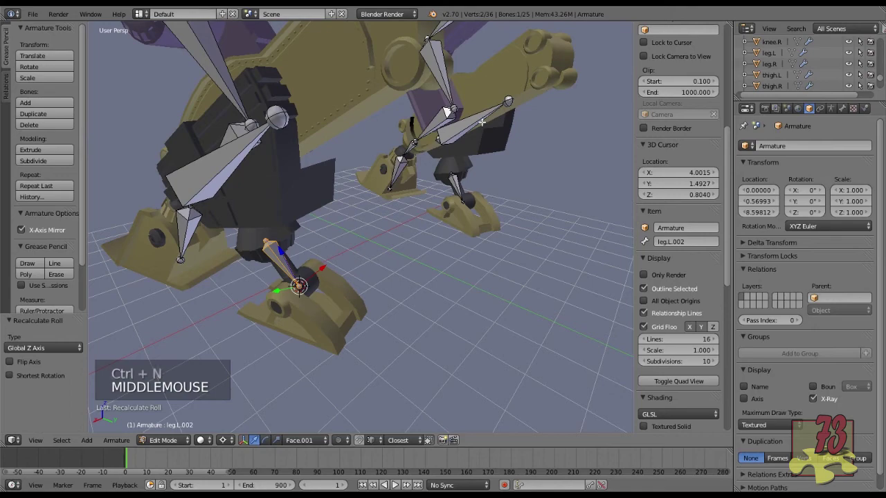
{"action": "key", "text": "Tab"}
Examine the mirrored heel joint bones on both rear feet.
{"action": "middle_click_drag", "start_coordinate": [394, 199], "coordinate": [379, 256]}
{"action": "scroll", "coordinate": [401, 188], "scroll_direction": "down", "scroll_amount": 1}
{"action": "scroll", "coordinate": [360, 204], "scroll_direction": "down", "scroll_amount": 1}
{"action": "scroll", "coordinate": [360, 203], "scroll_direction": "down", "scroll_amount": 1}
{"action": "scroll", "coordinate": [173, 258], "scroll_direction": "down", "scroll_amount": 2}
{"action": "scroll", "coordinate": [379, 257], "scroll_direction": "up", "scroll_amount": 2}
{"action": "middle_click_drag", "start_coordinate": [510, 249], "coordinate": [459, 239], "text": "shift"}
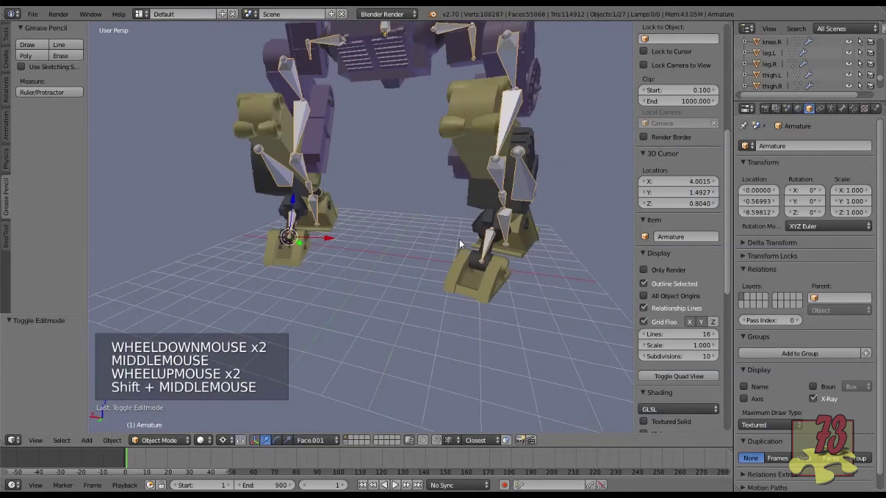
{"action": "scroll", "coordinate": [313, 259], "scroll_direction": "up", "scroll_amount": 2}
{"action": "scroll", "coordinate": [313, 259], "scroll_direction": "up", "scroll_amount": 2}
{"action": "middle_click_drag", "start_coordinate": [312, 258], "coordinate": [337, 260], "text": "shift"}
Sketch two curved grease pencil arrows around the heel.L mesh to show its rotation, and remove the sketch.
{"action": "right_click", "coordinate": [329, 258]}
{"action": "key", "text": "Tab"}
{"action": "scroll", "coordinate": [344, 258], "scroll_direction": "down", "scroll_amount": 1}
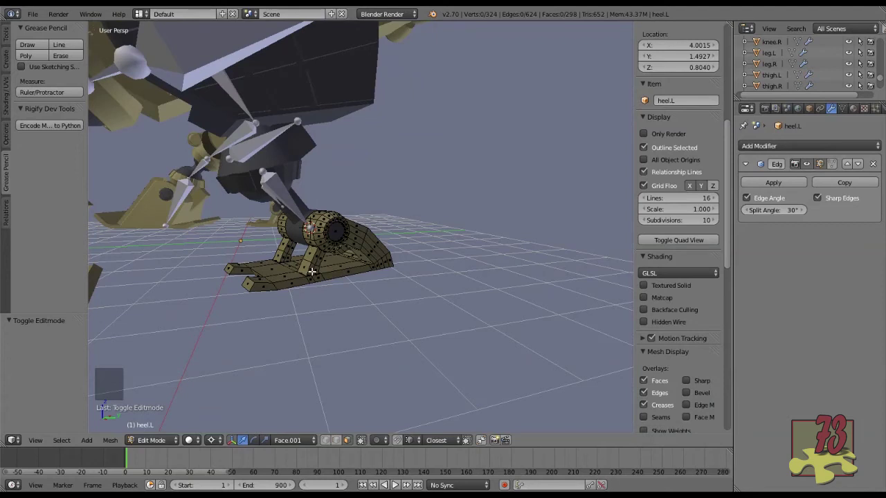
{"action": "key", "text": "d"}
{"action": "mouse_move", "coordinate": [314, 245]}
{"action": "left_mouse_down"}
{"action": "mouse_move", "coordinate": [322, 278]}
{"action": "mouse_move", "coordinate": [316, 273]}
{"action": "mouse_move", "coordinate": [369, 255]}
{"action": "mouse_move", "coordinate": [392, 203]}
{"action": "mouse_move", "coordinate": [380, 214]}
{"action": "mouse_move", "coordinate": [404, 209]}
{"action": "left_mouse_up"}
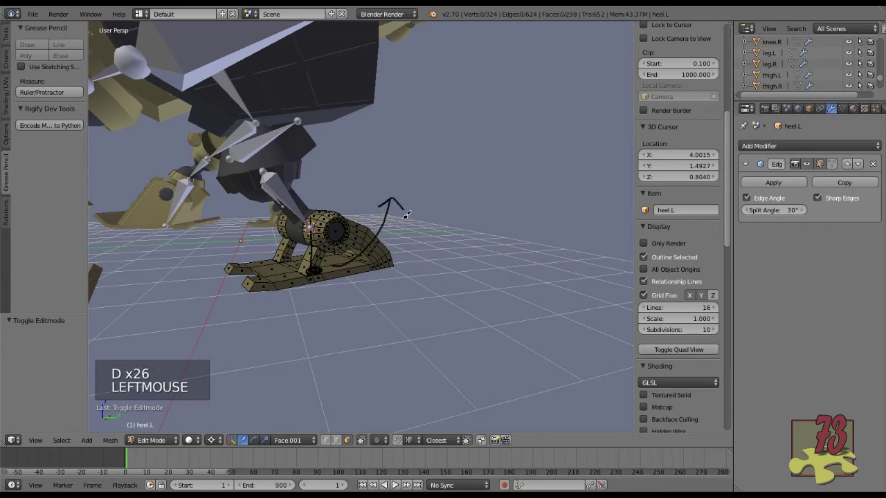
{"action": "key", "text": "d"}
{"action": "mouse_move", "coordinate": [310, 279]}
{"action": "left_mouse_down"}
{"action": "mouse_move", "coordinate": [268, 274]}
{"action": "mouse_move", "coordinate": [235, 237]}
{"action": "mouse_move", "coordinate": [242, 235]}
{"action": "left_mouse_up"}
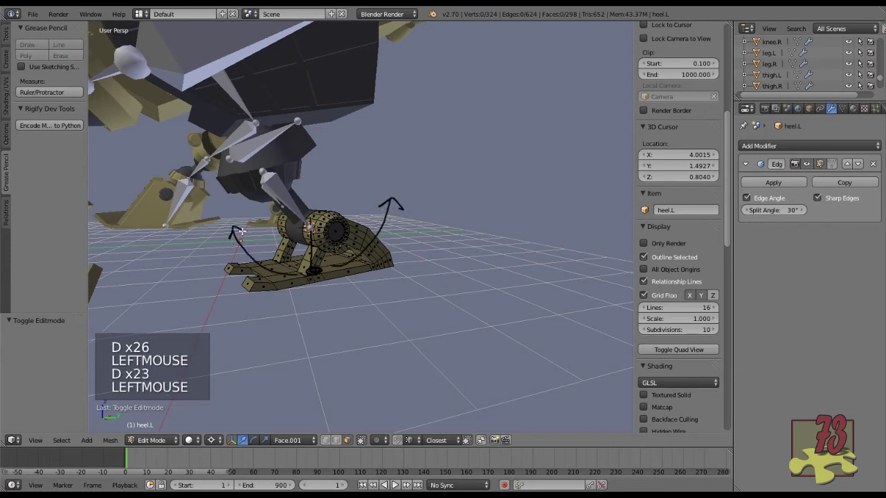
{"action": "key", "text": "d"}
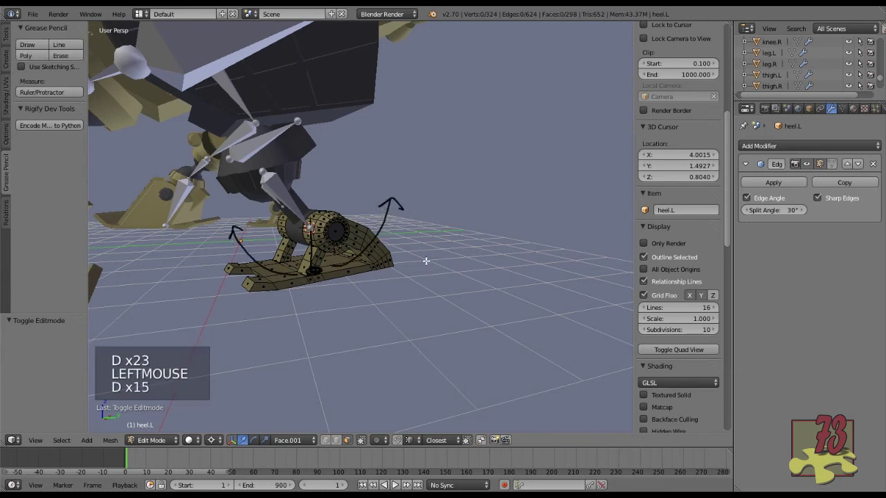
{"action": "scroll", "coordinate": [665, 157], "scroll_direction": "up", "scroll_amount": 8}
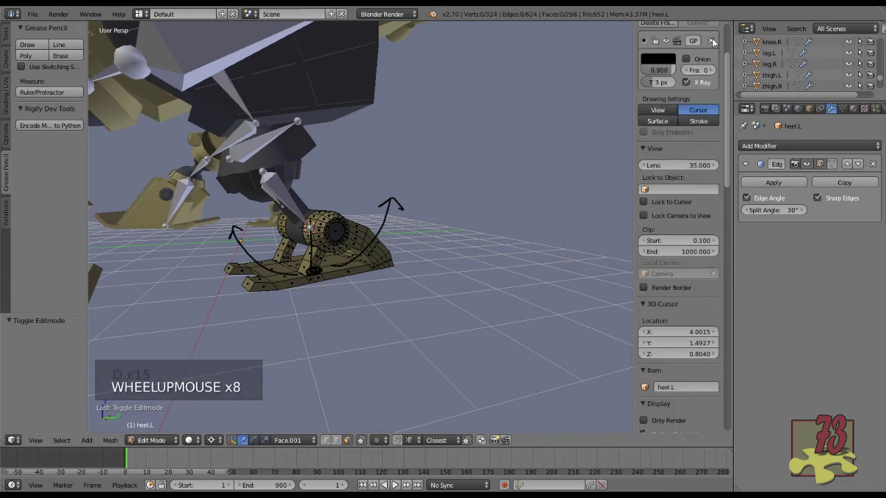
{"action": "scroll", "coordinate": [712, 40], "scroll_direction": "up", "scroll_amount": 2}
{"action": "left_click", "coordinate": [713, 46]}
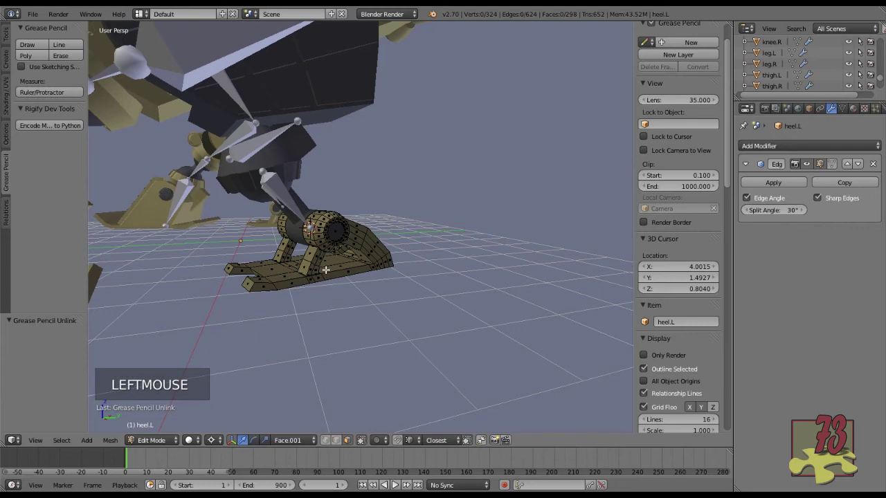
Reopen the armature in Edit Mode and select the tip of the left heel joint bone.
{"action": "scroll", "coordinate": [324, 271], "scroll_direction": "up", "scroll_amount": 2}
{"action": "middle_click_drag", "start_coordinate": [324, 274], "coordinate": [347, 205], "text": "shift"}
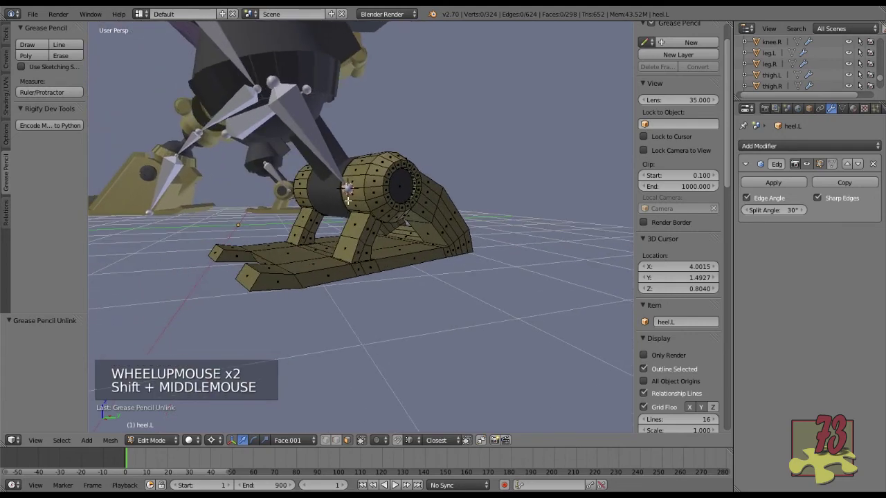
{"action": "key", "text": "Tab"}
{"action": "right_click", "coordinate": [348, 189]}
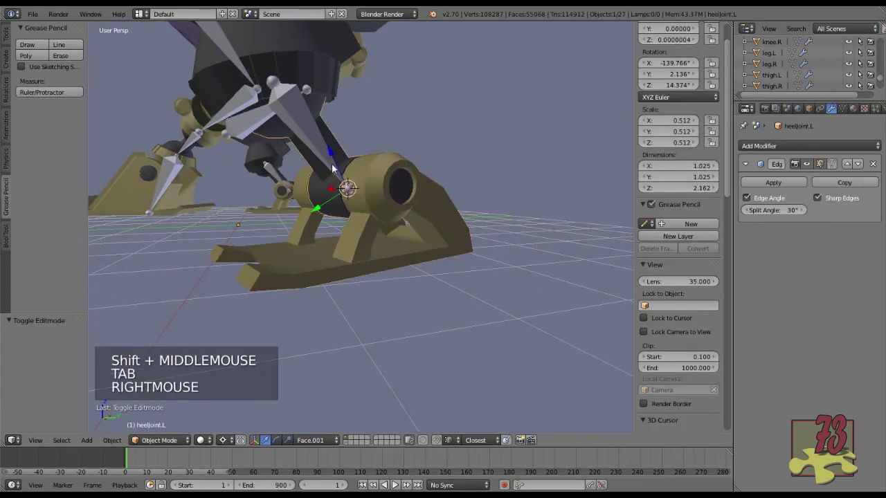
{"action": "right_click", "coordinate": [349, 193]}
{"action": "right_click", "coordinate": [349, 193]}
{"action": "right_click", "coordinate": [349, 193]}
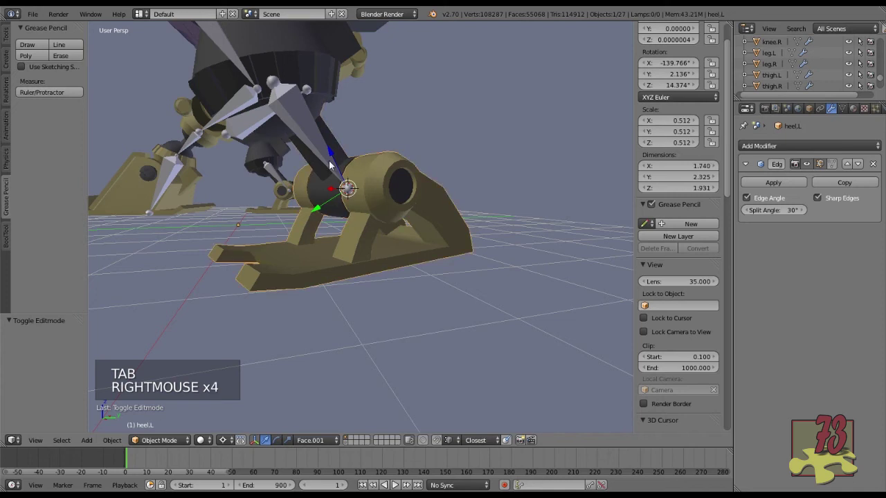
{"action": "right_click", "coordinate": [350, 193]}
{"action": "key", "text": "Tab"}
{"action": "right_click", "coordinate": [347, 187]}
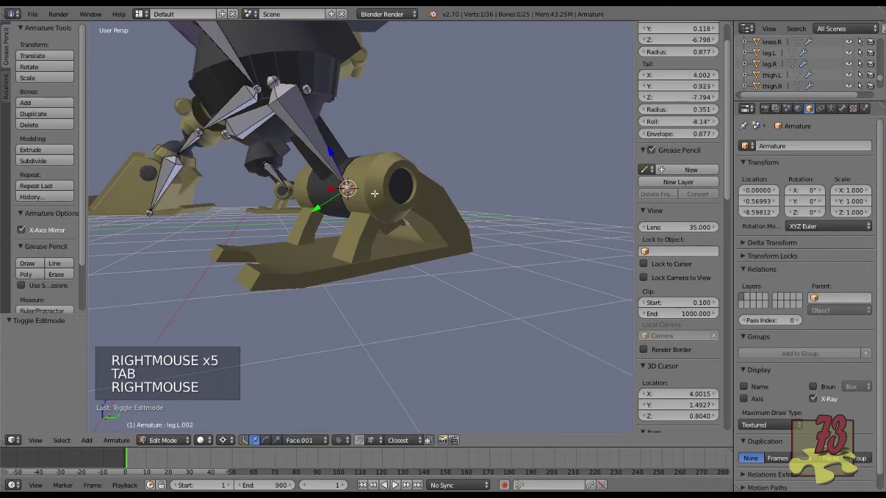
Set the transform orientation to Global and extrude a heel bone about 0.69 units straight down from the selected tip.
{"action": "key", "text": "alt+space"}
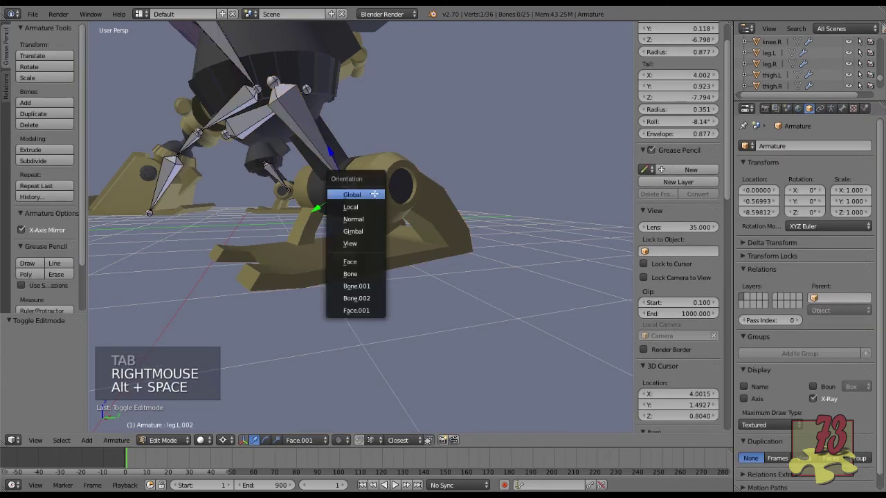
{"action": "left_click", "coordinate": [374, 195]}
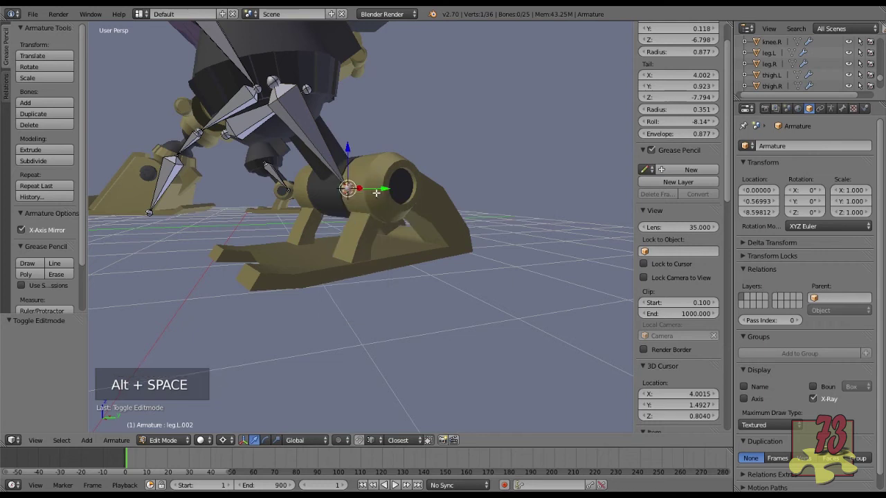
{"action": "key", "text": "e"}
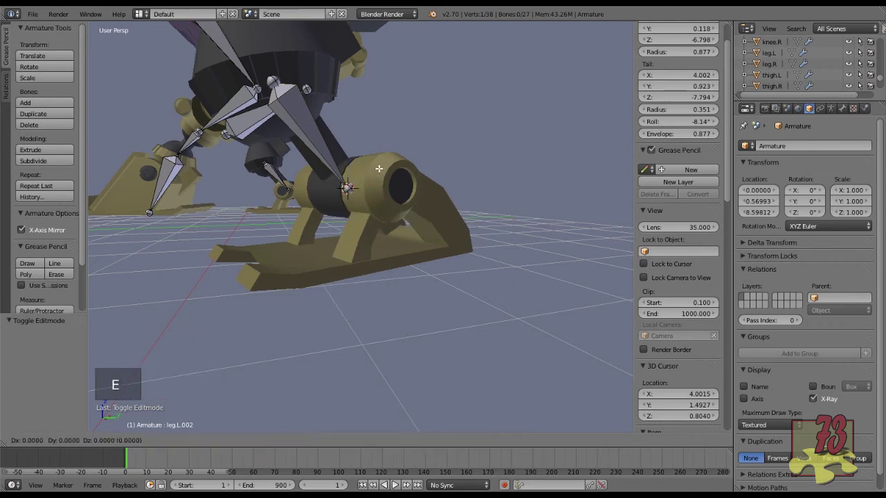
{"action": "left_click", "coordinate": [386, 227]}
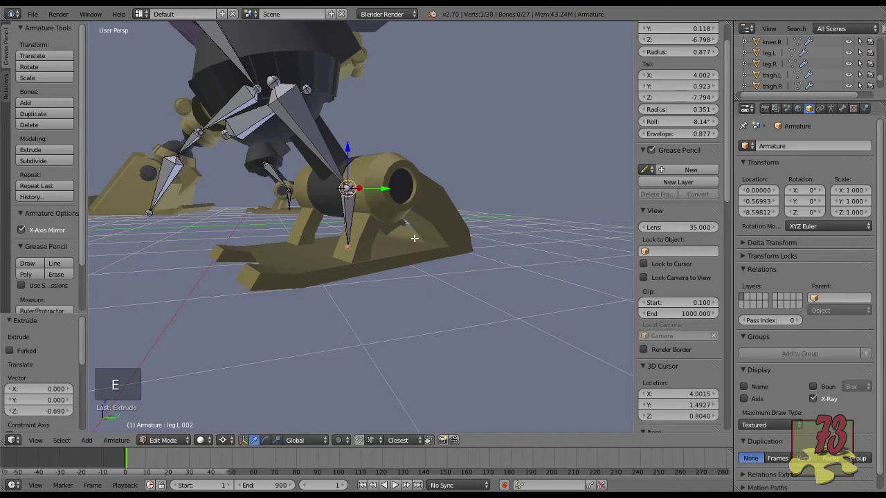
Lower the new heel bone's tip about 0.114 units along Z to the height of the foot.L tip and return to Object Mode.
{"action": "key", "text": "KP_3"}
{"action": "scroll", "coordinate": [342, 248], "scroll_direction": "down", "scroll_amount": 2}
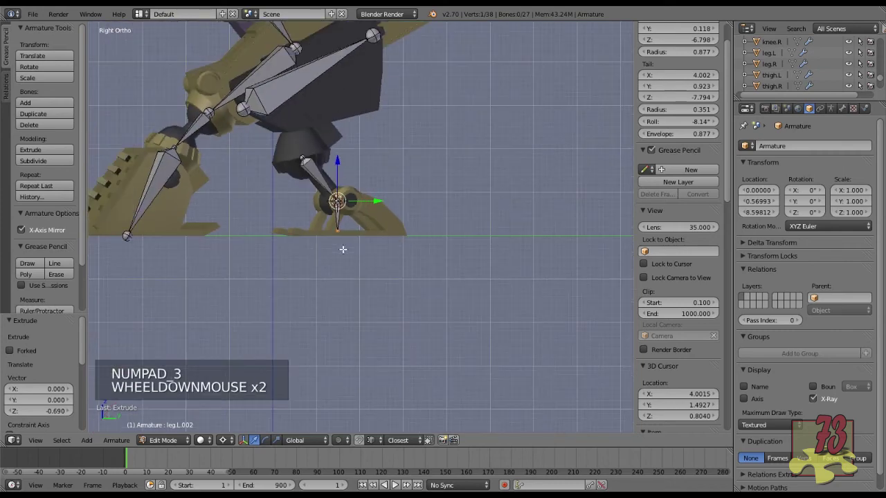
{"action": "scroll", "coordinate": [332, 243], "scroll_direction": "up", "scroll_amount": 1, "text": "shift"}
{"action": "middle_click_drag", "start_coordinate": [332, 244], "coordinate": [454, 229], "text": "shift"}
{"action": "scroll", "coordinate": [443, 229], "scroll_direction": "up", "scroll_amount": 1}
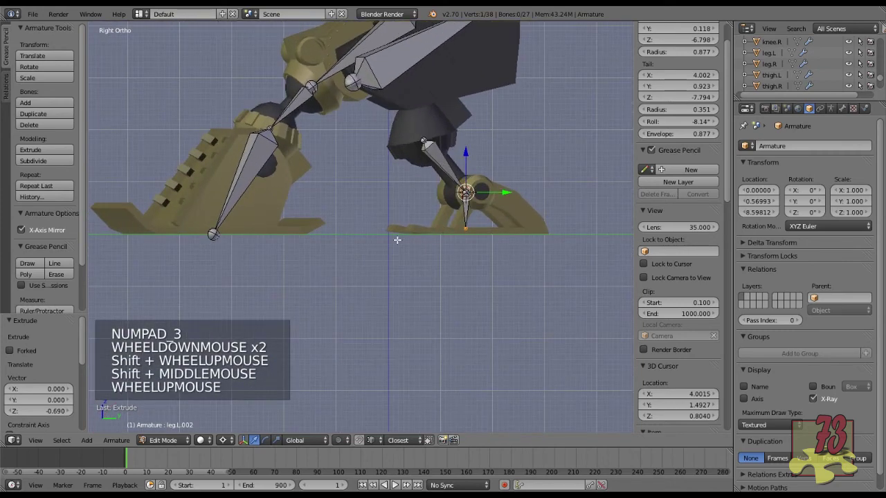
{"action": "right_click", "coordinate": [215, 236]}
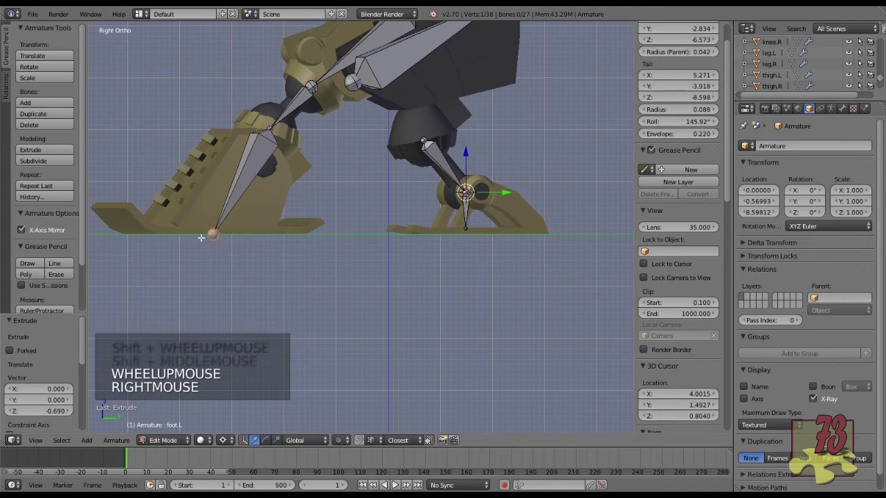
{"action": "right_click", "coordinate": [465, 228]}
{"action": "left_click_drag", "start_coordinate": [466, 151], "coordinate": [213, 234]}
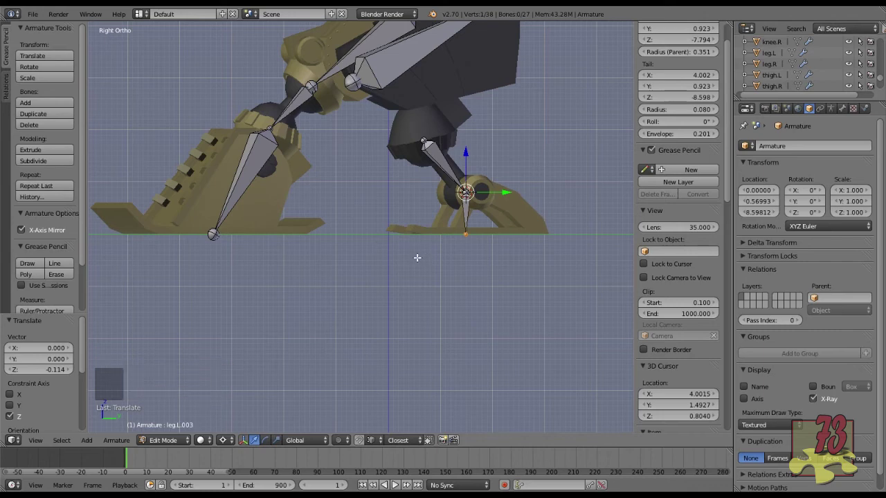
{"action": "key", "text": "Tab"}
Examine the whole armature against the character from several angles, down to the hip and leg bones.
{"action": "scroll", "coordinate": [413, 256], "scroll_direction": "down", "scroll_amount": 2}
{"action": "middle_click_drag", "start_coordinate": [400, 236], "coordinate": [441, 241]}
{"action": "scroll", "coordinate": [474, 249], "scroll_direction": "down", "scroll_amount": 2}
{"action": "scroll", "coordinate": [442, 242], "scroll_direction": "down", "scroll_amount": 2}
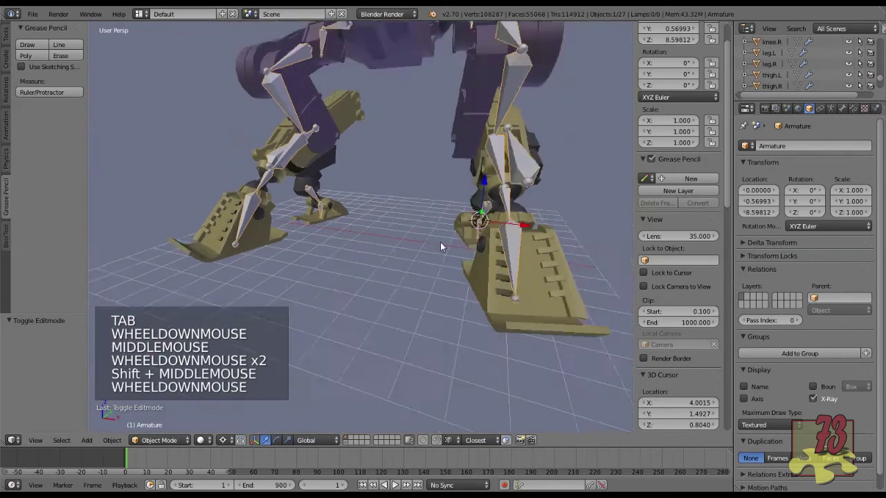
{"action": "scroll", "coordinate": [447, 262], "scroll_direction": "down", "scroll_amount": 2}
{"action": "middle_click_drag", "start_coordinate": [437, 183], "coordinate": [379, 277], "text": "shift"}
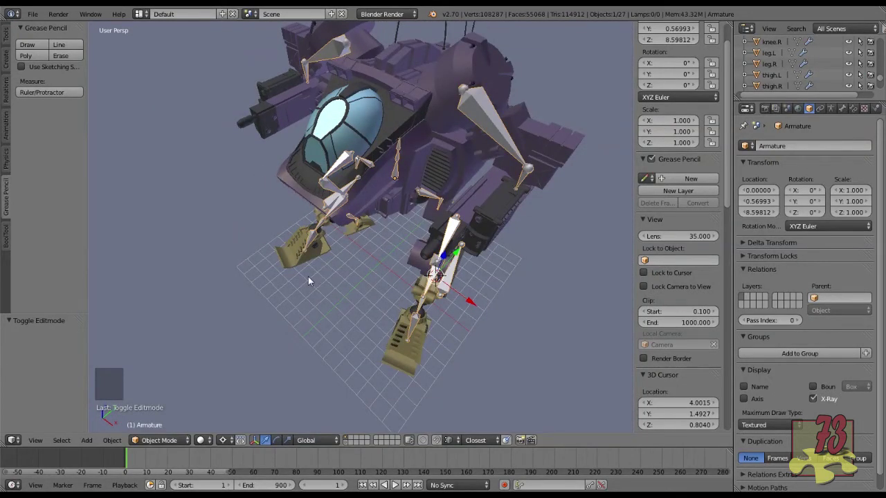
{"action": "scroll", "coordinate": [326, 289], "scroll_direction": "down", "scroll_amount": 3}
{"action": "middle_click_drag", "start_coordinate": [326, 288], "coordinate": [446, 227], "text": "shift"}
{"action": "scroll", "coordinate": [373, 278], "scroll_direction": "up", "scroll_amount": 2}
{"action": "scroll", "coordinate": [435, 277], "scroll_direction": "down", "scroll_amount": 2}
{"action": "scroll", "coordinate": [500, 283], "scroll_direction": "up", "scroll_amount": 2}
{"action": "scroll", "coordinate": [450, 299], "scroll_direction": "down", "scroll_amount": 2}
{"action": "scroll", "coordinate": [450, 294], "scroll_direction": "up", "scroll_amount": 2}
{"action": "scroll", "coordinate": [424, 295], "scroll_direction": "up", "scroll_amount": 1}
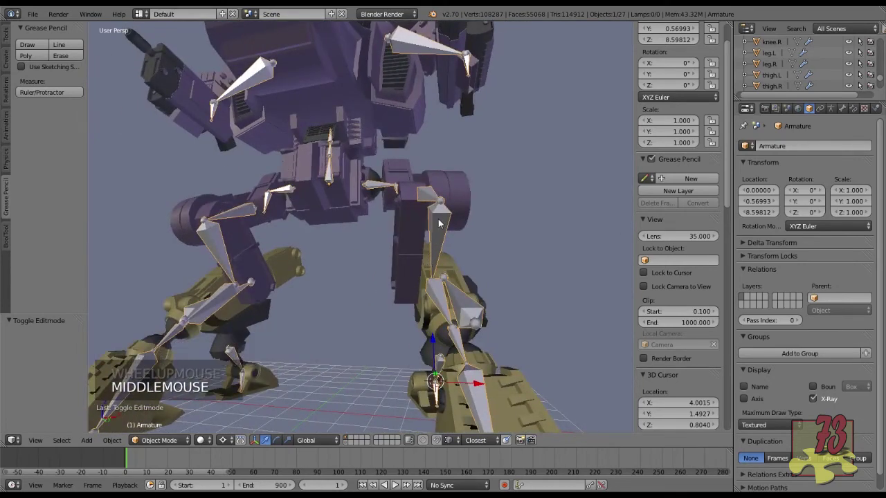
{"action": "middle_click_drag", "start_coordinate": [436, 220], "coordinate": [440, 262], "text": "shift"}
{"action": "scroll", "coordinate": [436, 236], "scroll_direction": "up", "scroll_amount": 1}
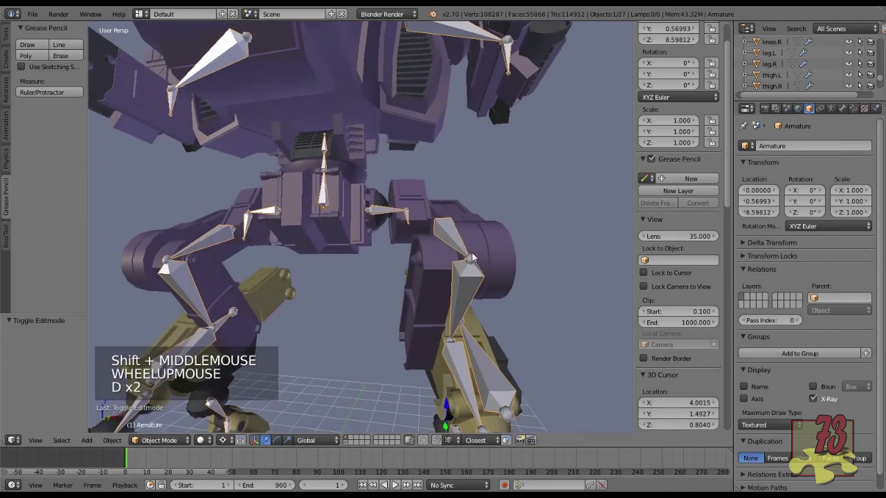
Sketch a grease pencil line offset from the left upper leg bone with crossed-out end connectors, and remove the sketch.
{"action": "left_click", "coordinate": [470, 257]}
{"action": "mouse_move", "coordinate": [471, 258]}
{"action": "left_mouse_down"}
{"action": "mouse_move", "coordinate": [438, 265]}
{"action": "mouse_move", "coordinate": [420, 356]}
{"action": "mouse_move", "coordinate": [422, 346]}
{"action": "mouse_move", "coordinate": [453, 346]}
{"action": "left_mouse_up"}
{"action": "key", "text": "d"}
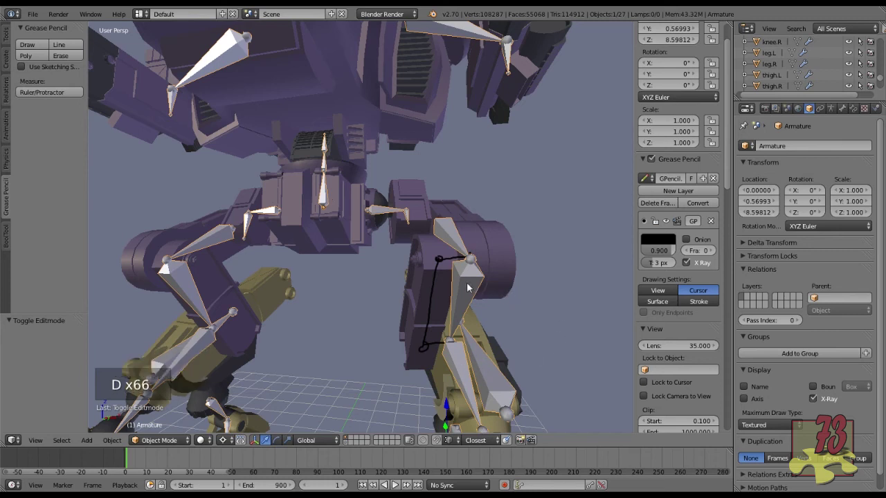
{"action": "key", "text": "d"}
{"action": "mouse_move", "coordinate": [448, 246]}
{"action": "left_mouse_down"}
{"action": "mouse_move", "coordinate": [464, 271]}
{"action": "mouse_move", "coordinate": [457, 252]}
{"action": "mouse_move", "coordinate": [435, 289]}
{"action": "left_mouse_up"}
{"action": "key", "text": "d"}
{"action": "left_click_drag", "start_coordinate": [441, 258], "coordinate": [450, 271]}
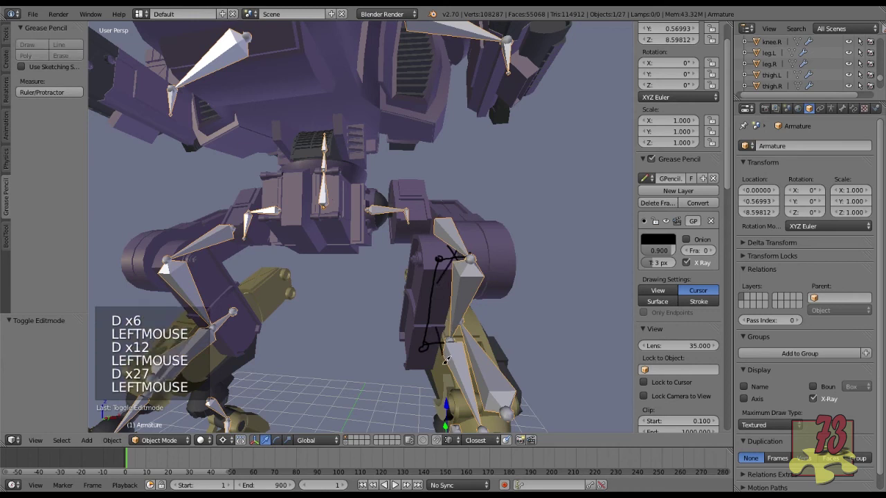
{"action": "left_click_drag", "start_coordinate": [436, 331], "coordinate": [448, 345]}
{"action": "key", "text": "d"}
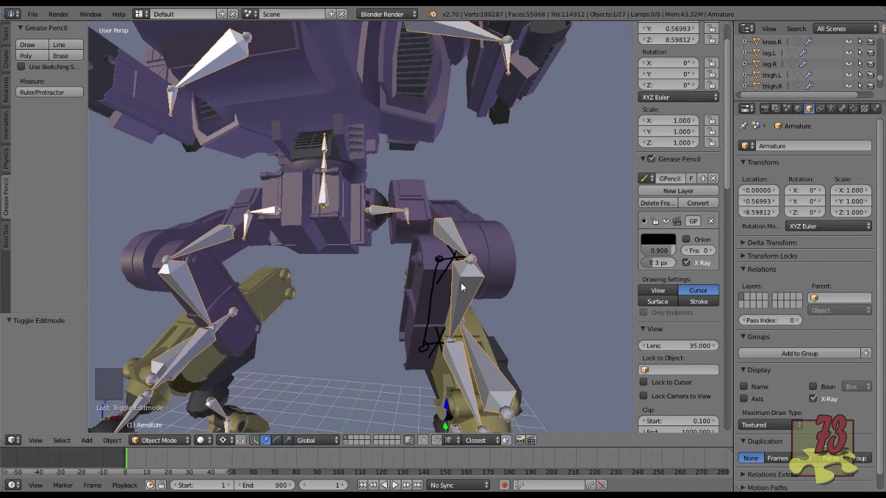
{"action": "scroll", "coordinate": [686, 194], "scroll_direction": "up", "scroll_amount": 6}
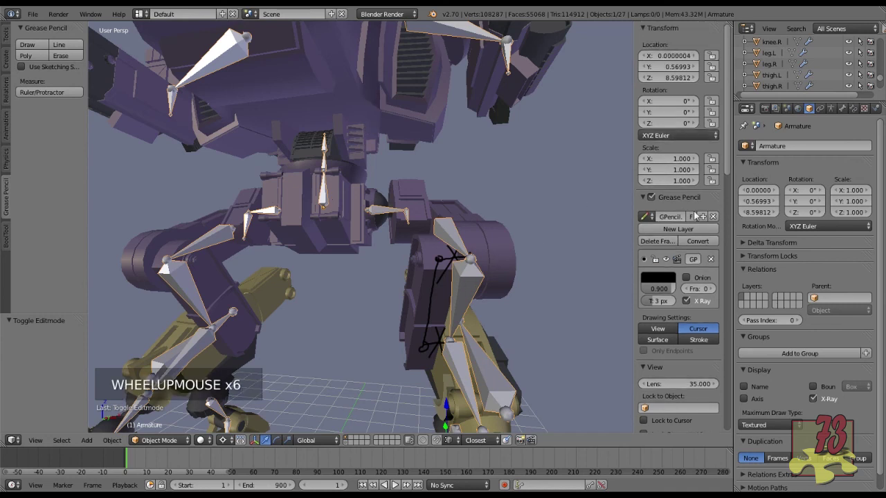
{"action": "left_click", "coordinate": [712, 216]}
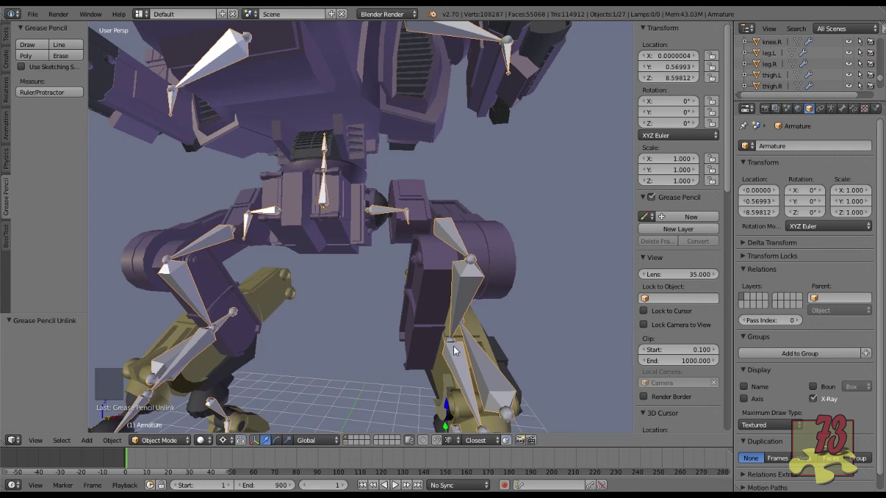
{"action": "scroll", "coordinate": [454, 351], "scroll_direction": "down", "scroll_amount": 2}
{"action": "middle_click_drag", "start_coordinate": [454, 351], "coordinate": [498, 293]}
{"action": "scroll", "coordinate": [387, 332], "scroll_direction": "down", "scroll_amount": 2}
{"action": "scroll", "coordinate": [491, 309], "scroll_direction": "up", "scroll_amount": 2}
{"action": "scroll", "coordinate": [489, 322], "scroll_direction": "down", "scroll_amount": 2}
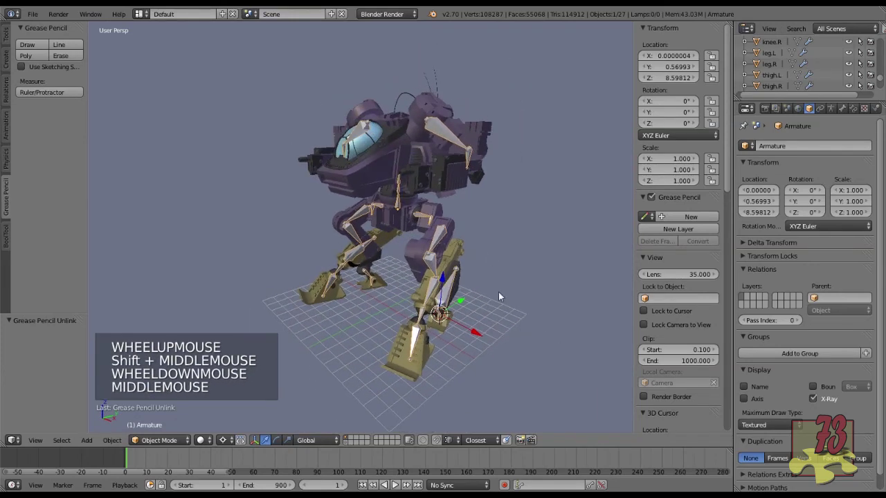